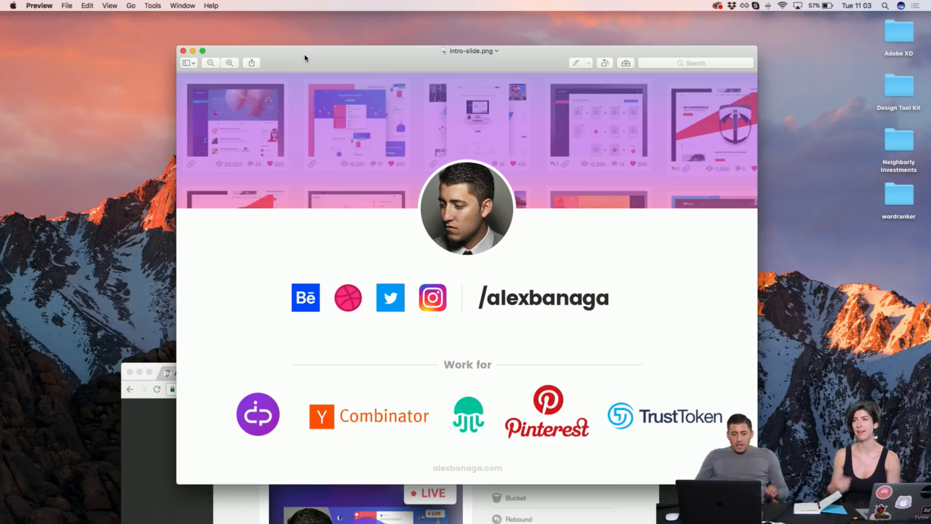
Step: Enlarge the Chrome window and scroll the portfolio site tab to its 'Creative & Builder.' headline
double_click(155, 365)
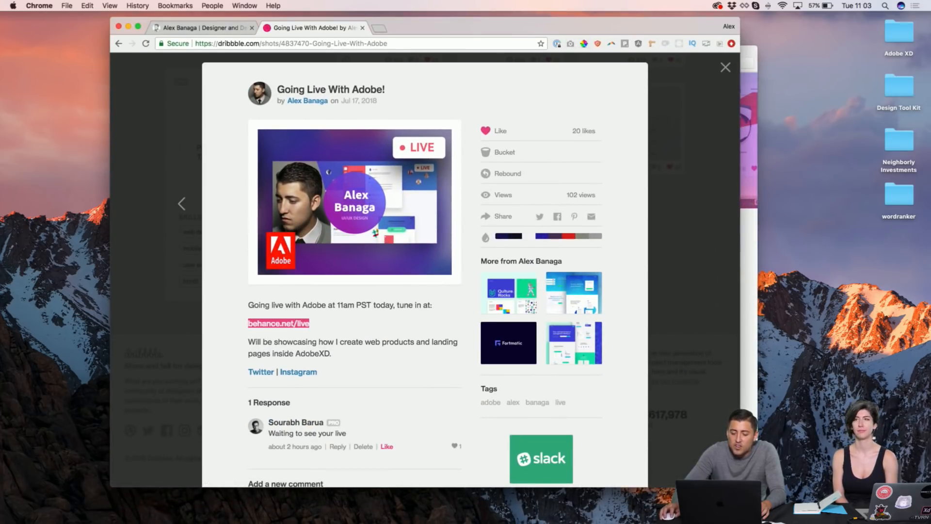
drag(740, 487, 840, 521)
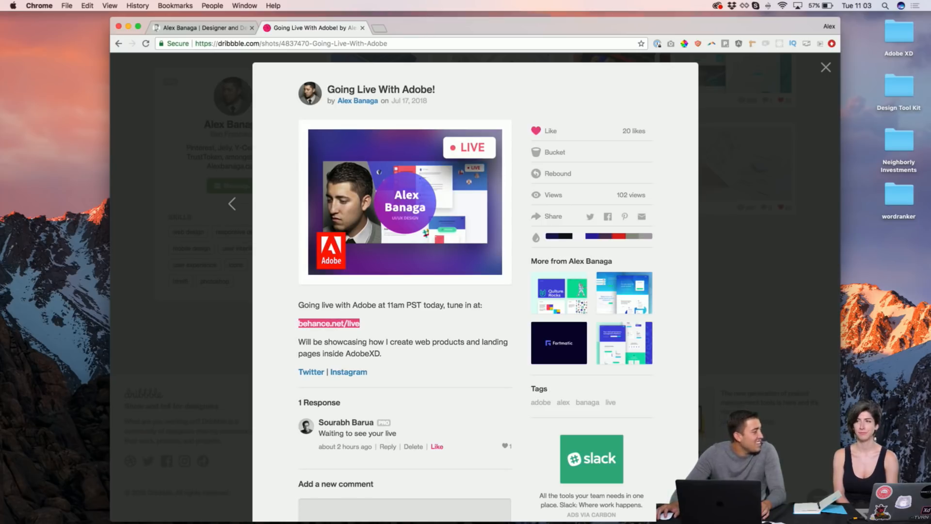
click(228, 27)
scroll(415, 109, down, 2)
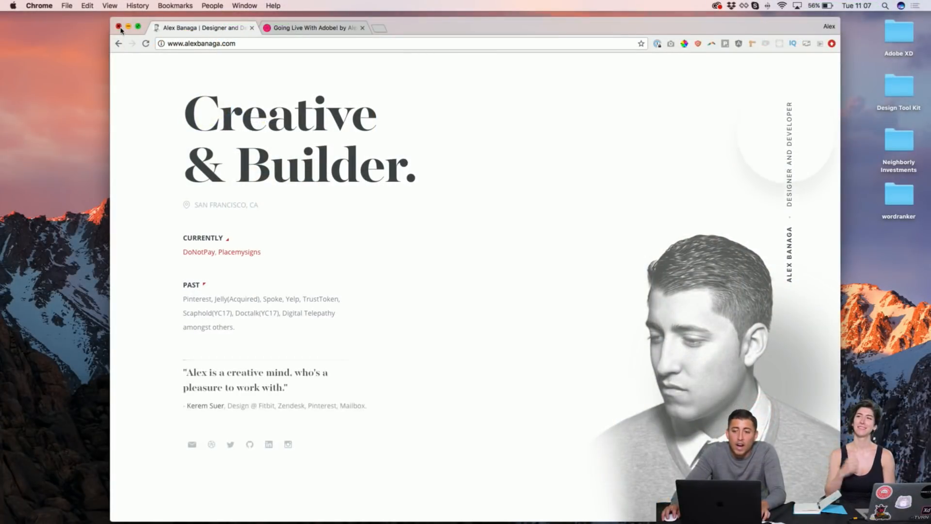
Step: Close Chrome and the intro slide, launch Adobe XD, and dismiss its start screen
click(118, 27)
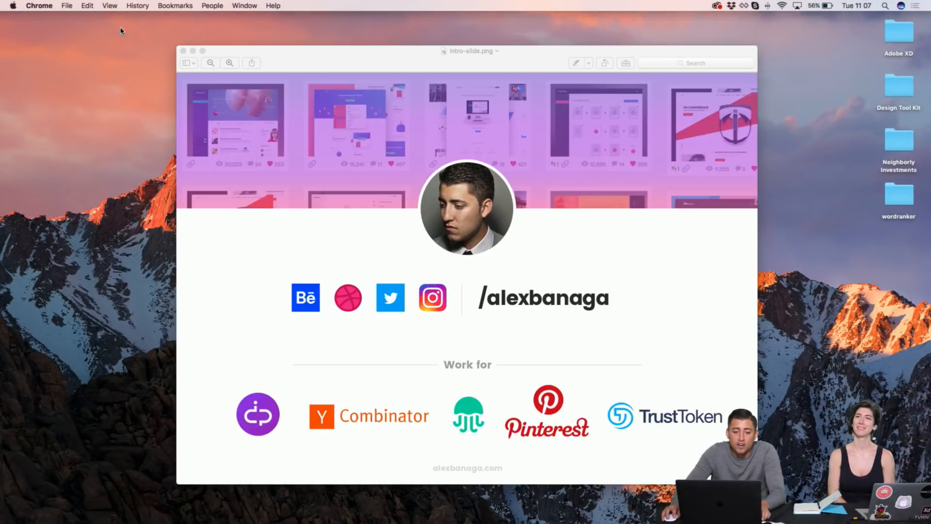
click(183, 51)
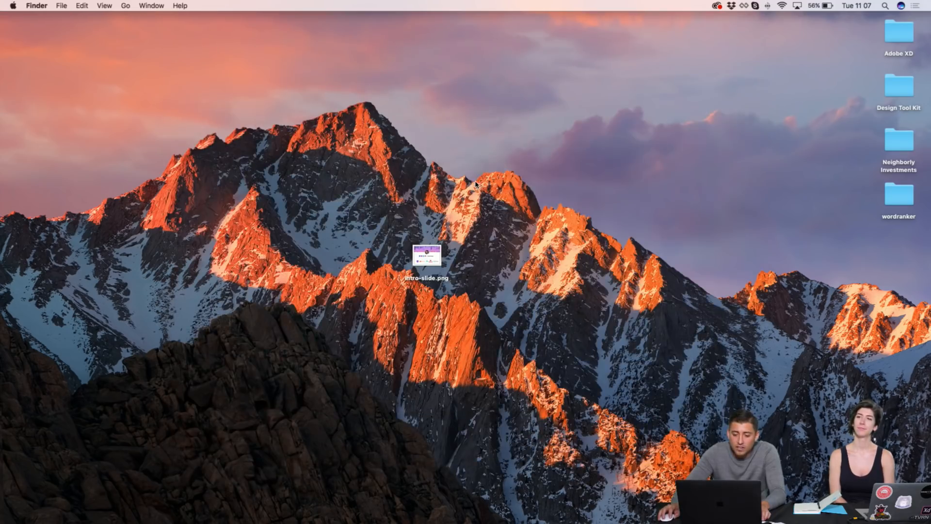
click(576, 515)
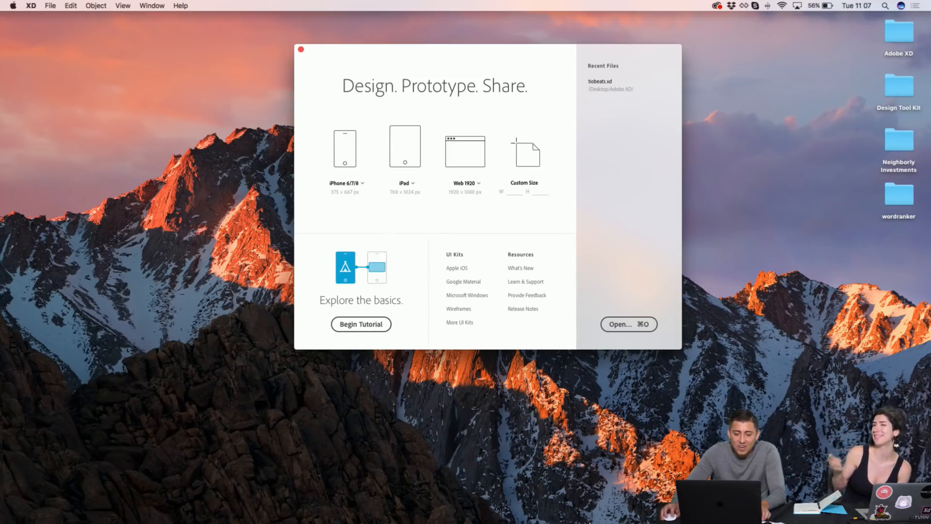
mouse_move(581, 521)
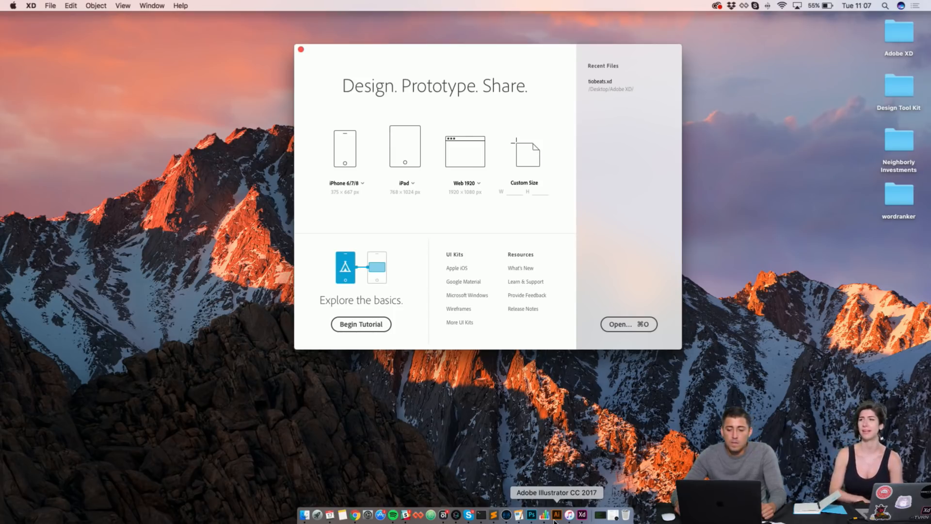
click(889, 41)
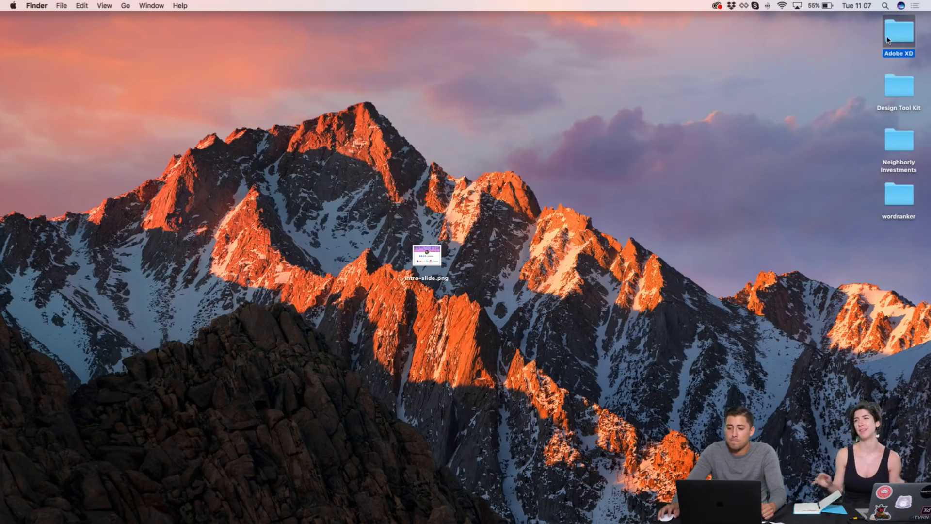
Step: Open tiobeats.xd from the Adobe XD folder and stretch its window to fill the screen
double_click(888, 40)
double_click(339, 102)
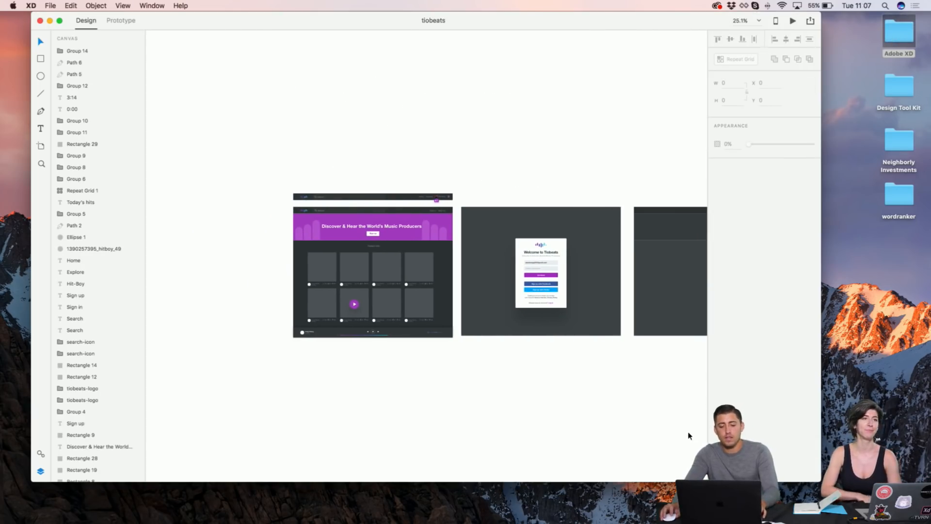
drag(815, 482, 930, 521)
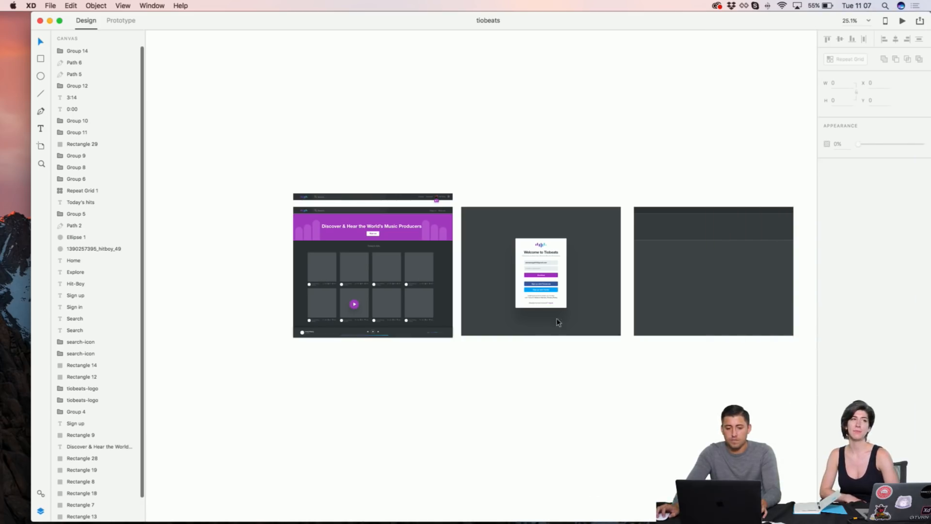
drag(31, 21, 0, 21)
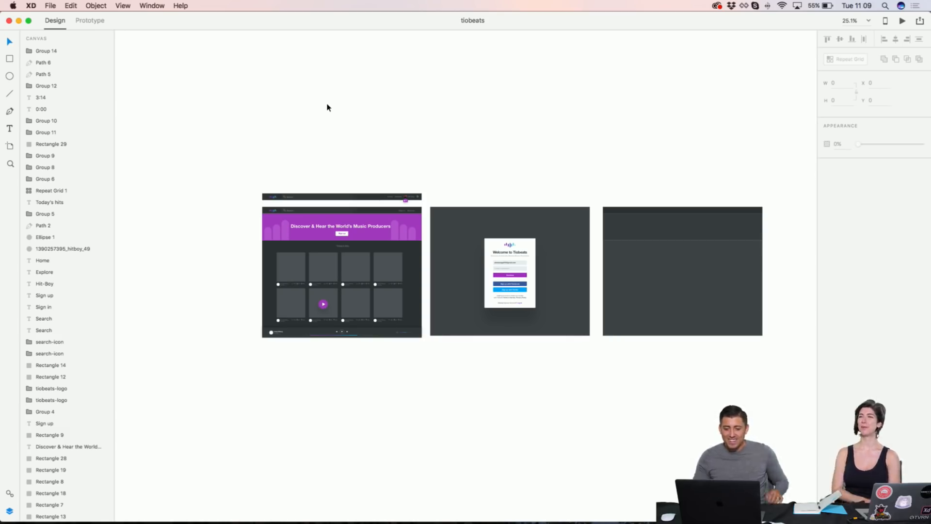
Step: Scroll the canvas past the Welcome sign-up artboard to an empty white area
scroll(287, 133, up, 5)
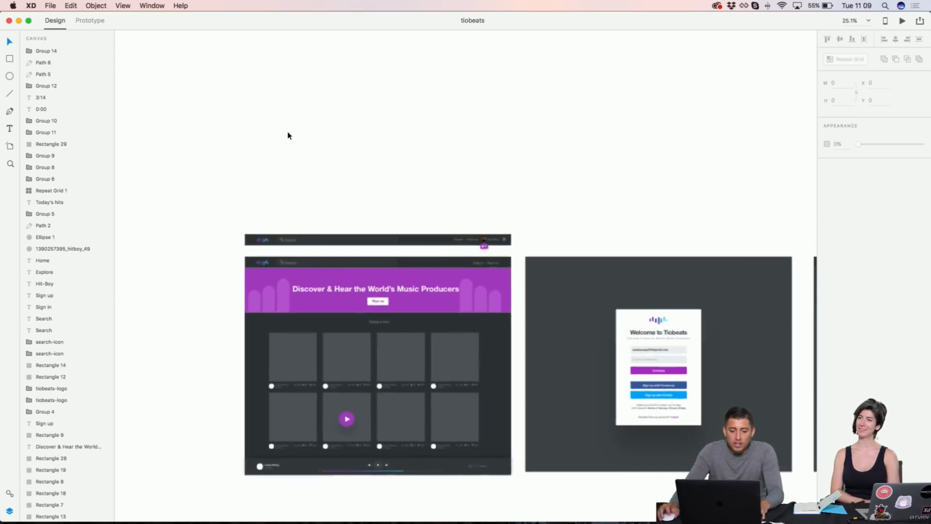
scroll(288, 135, up, 3)
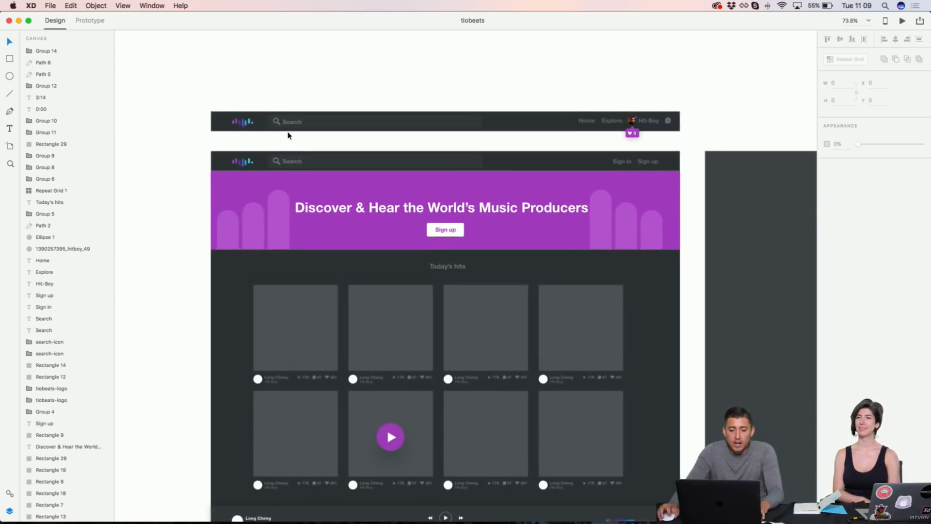
scroll(288, 135, down, 1)
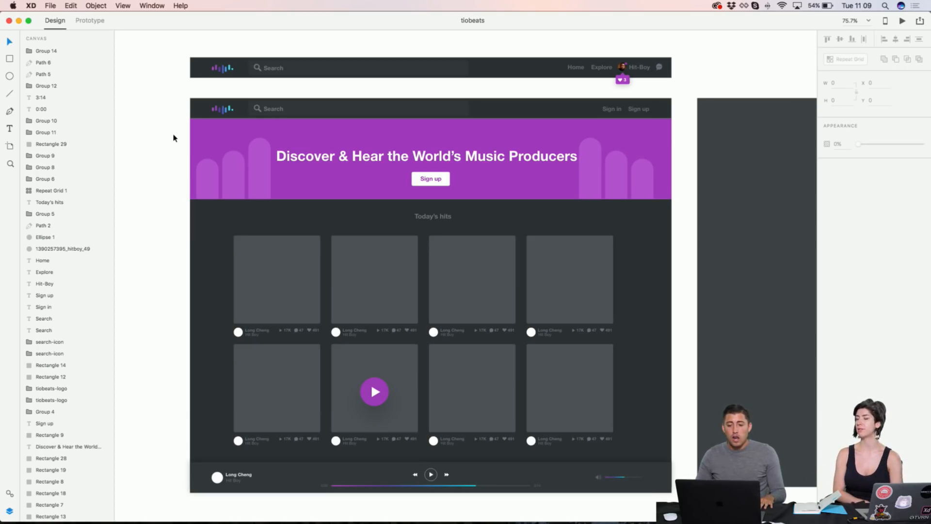
scroll(385, 179, right, 13)
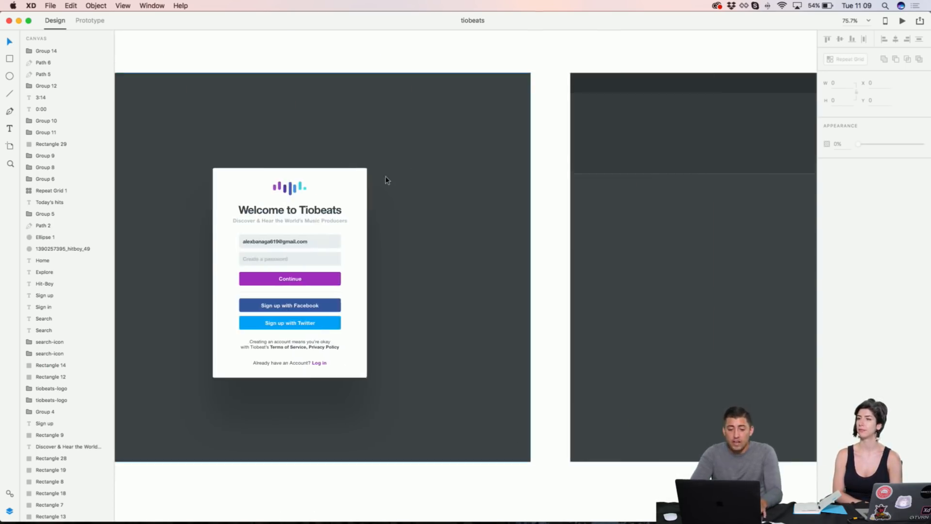
scroll(386, 179, left, 12)
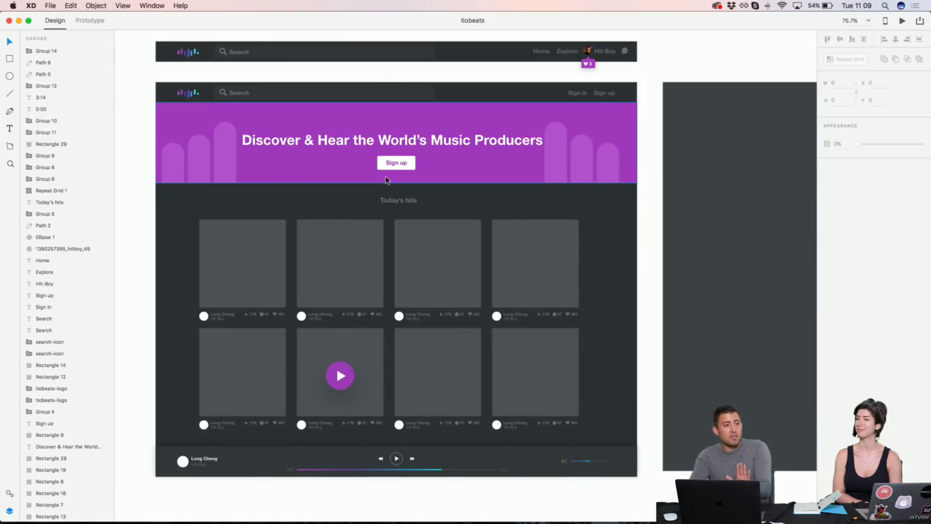
scroll(385, 179, right, 20)
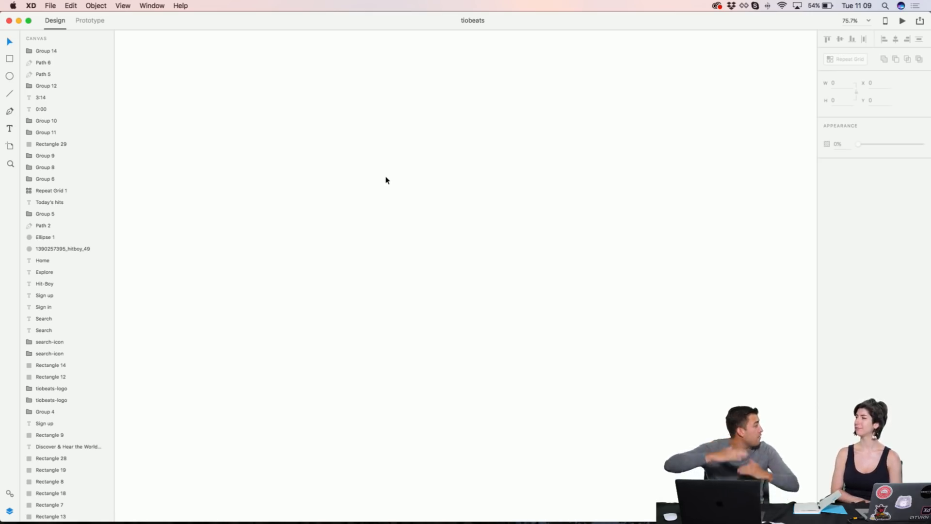
Step: Draw a long thin trial rectangle on the empty canvas, then delete it
key(r)
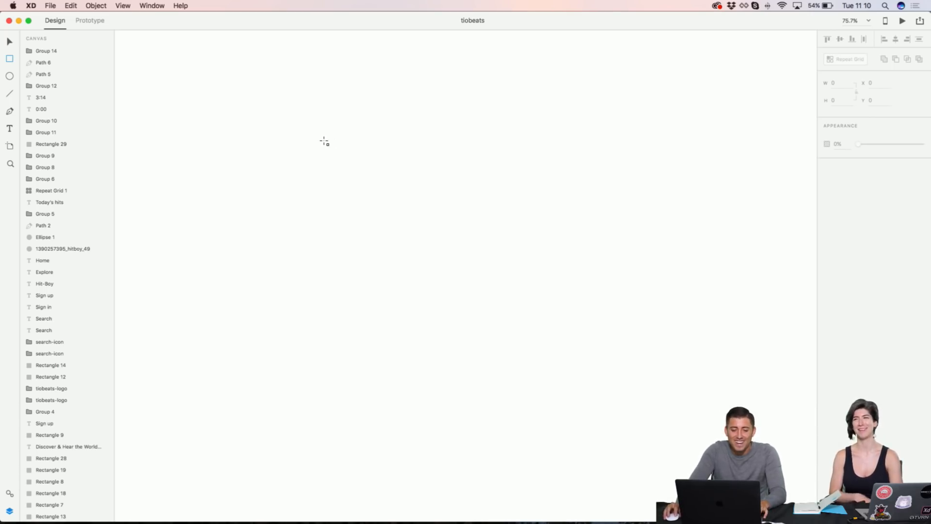
mouse_move(317, 139)
mouse_down()
mouse_move(461, 151)
mouse_move(628, 150)
mouse_up()
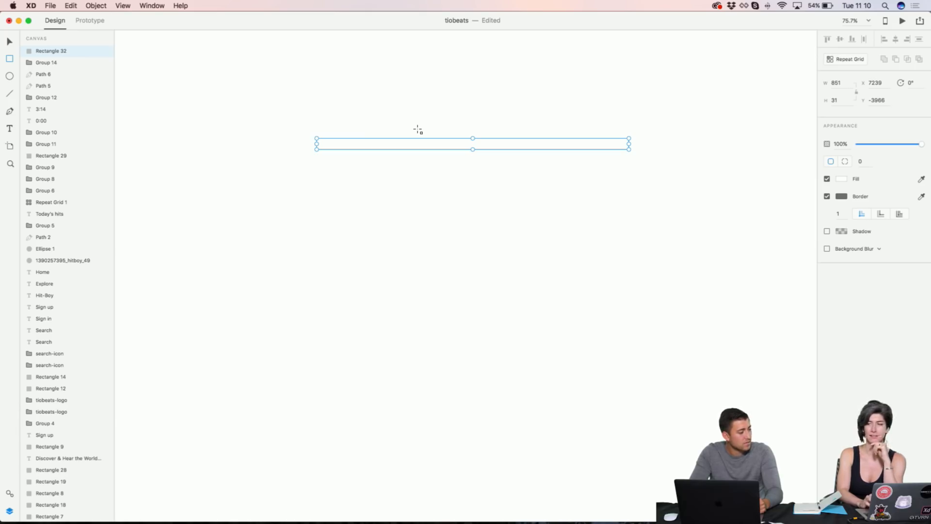
scroll(418, 129, right, 1)
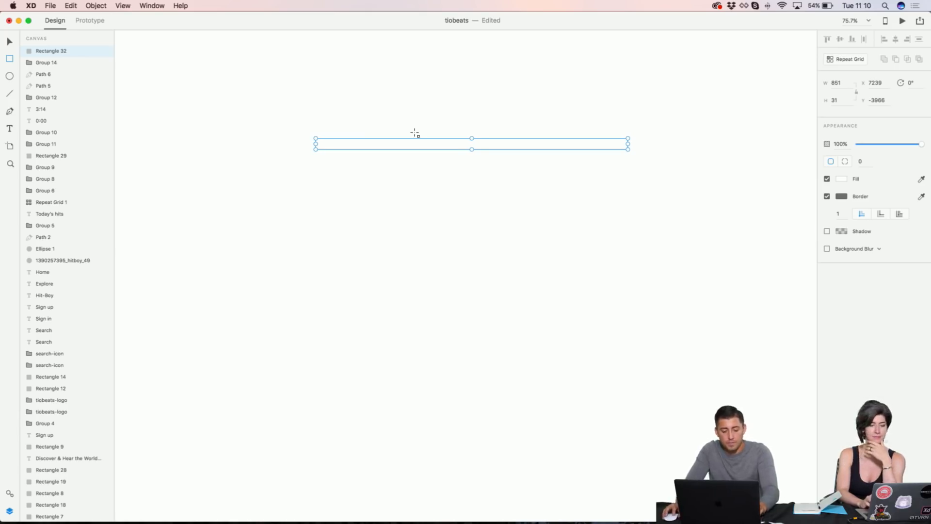
key(Escape)
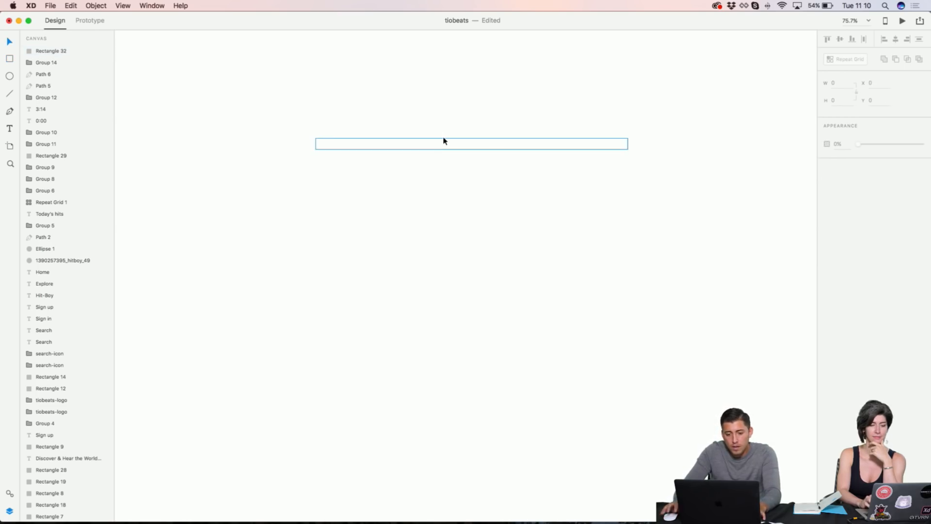
click(443, 141)
key(Delete)
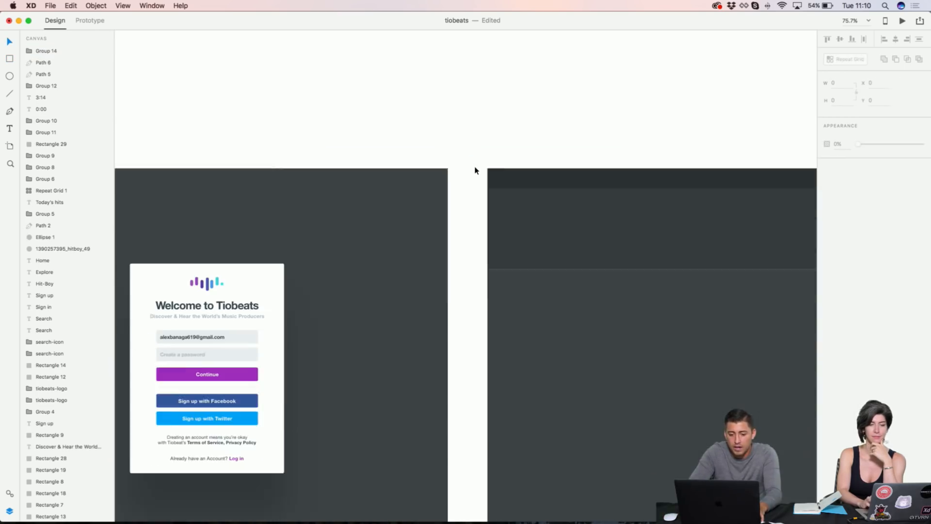
scroll(475, 170, left, 10)
Step: Copy the navigation bar's 1312 width value and return to the empty canvas
click(459, 160)
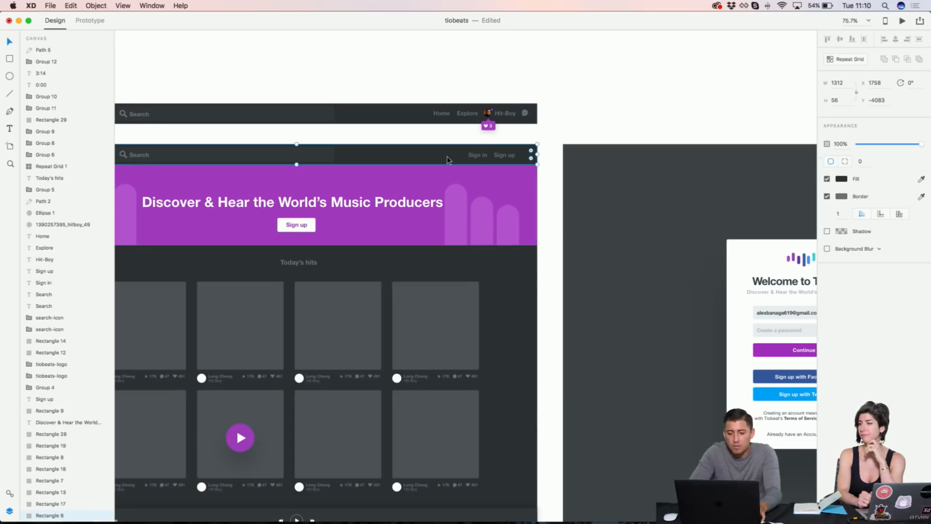
click(840, 83)
double_click(840, 83)
key(super+c)
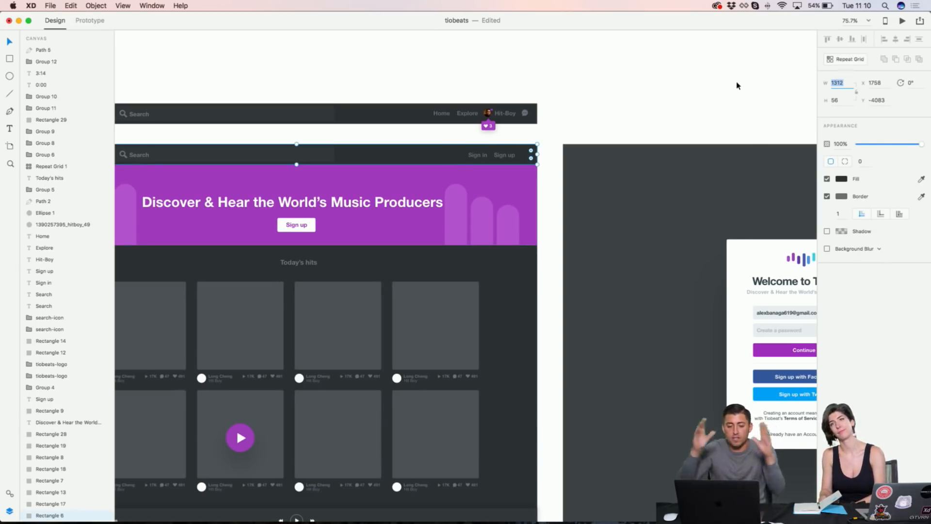
scroll(737, 85, right, 15)
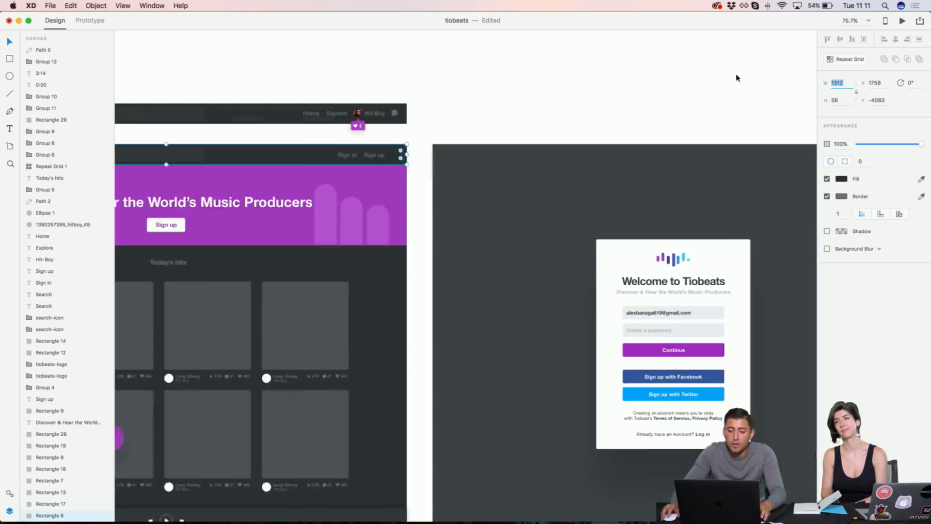
scroll(656, 116, right, 5)
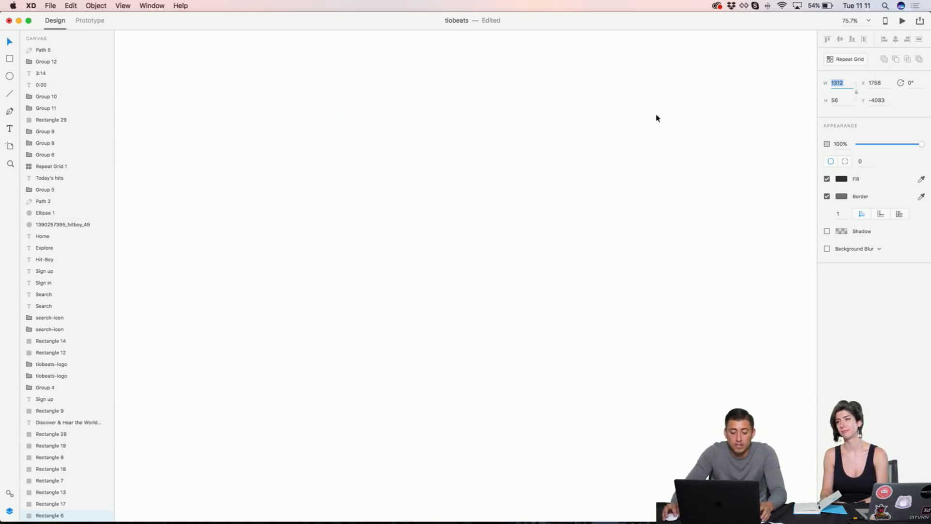
text(r)
click(321, 147)
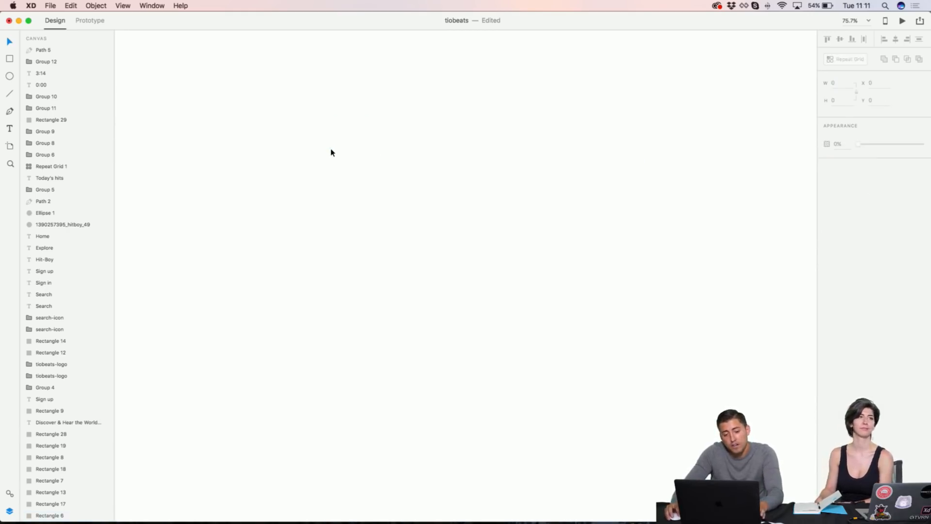
Step: Draw a new rectangle on the empty canvas and set its width to 1312
key(r)
mouse_move(330, 147)
mouse_down()
mouse_move(424, 167)
mouse_move(557, 172)
mouse_up()
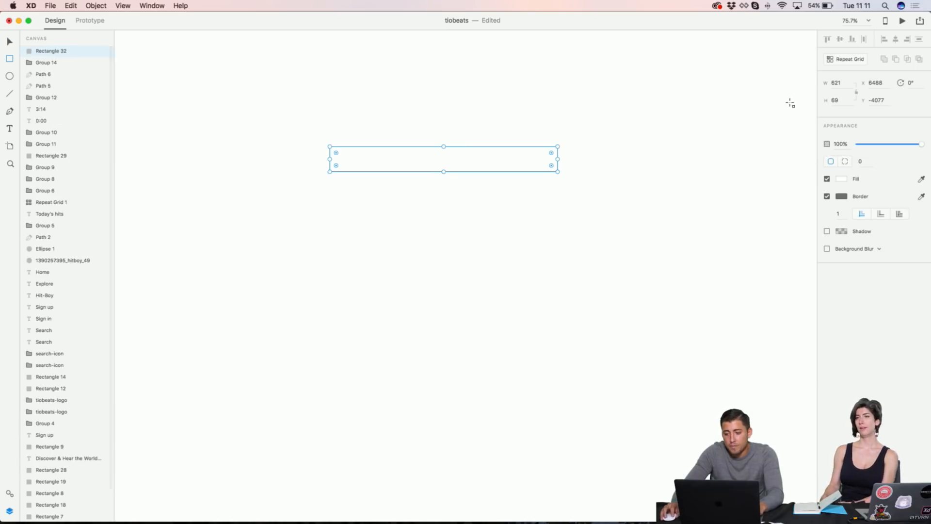
click(832, 83)
text(1312)
key(Return)
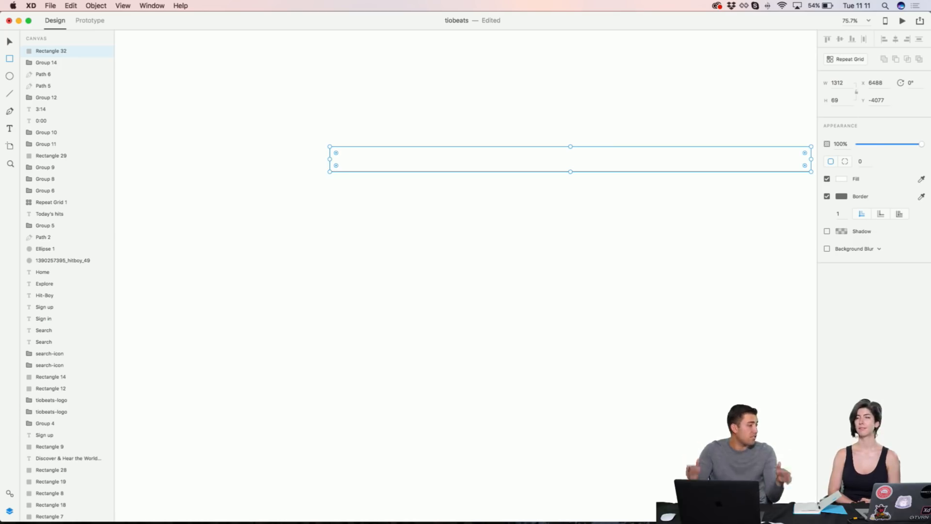
scroll(575, 46, right, 3)
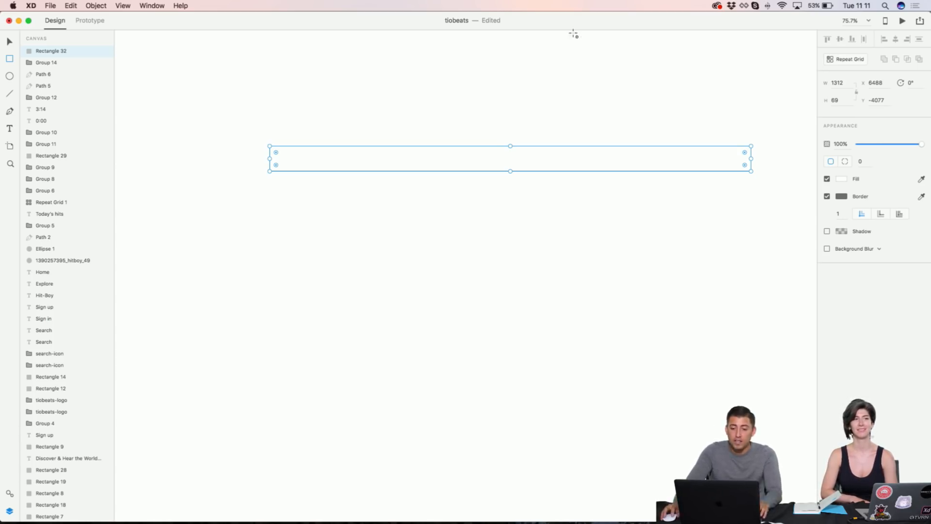
Step: Move the XD and Finder windows aside and open intro-slide.png in Preview
drag(576, 23, 576, 178)
drag(438, 38, 266, 126)
drag(548, 177, 541, 359)
double_click(426, 256)
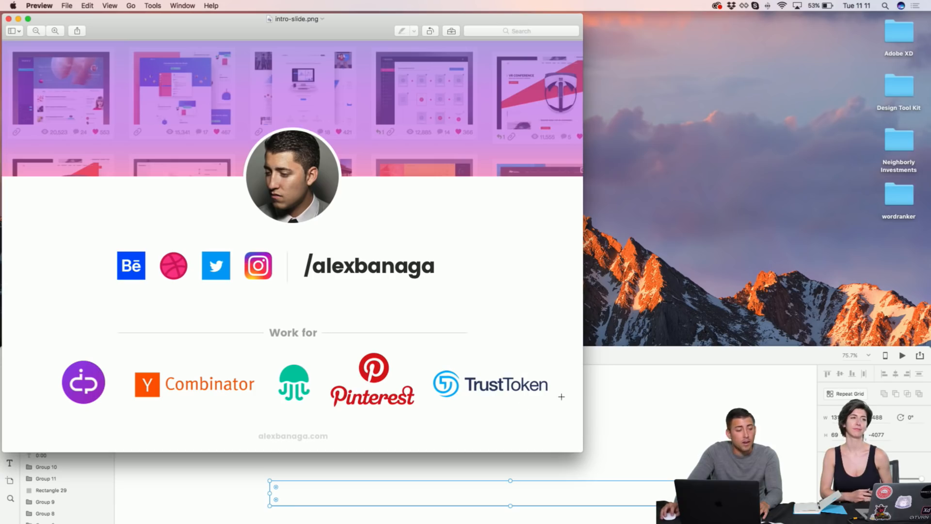
Step: Close the intro-slide image and restore the tiobeats XD window to full screen
click(9, 20)
drag(399, 355, 399, 23)
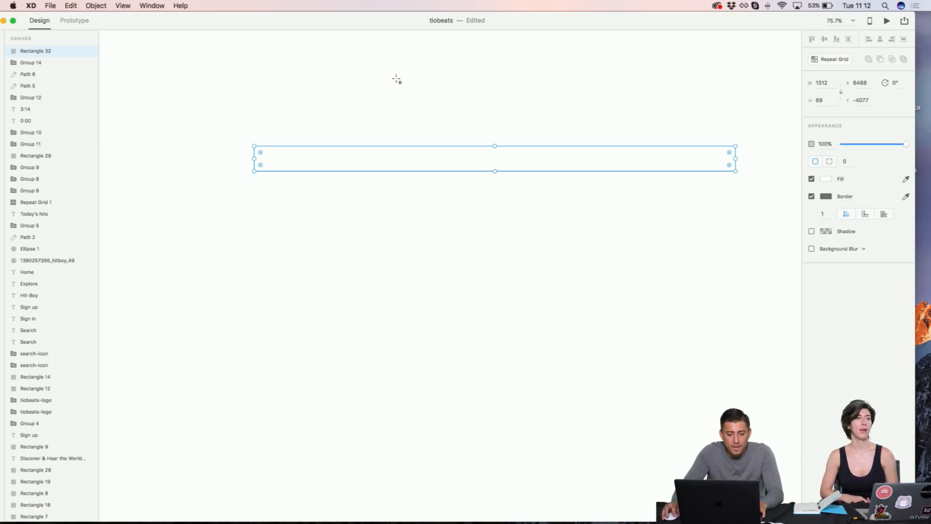
Step: Fill the long rectangle with the dark header colour and remove its border
click(232, 90)
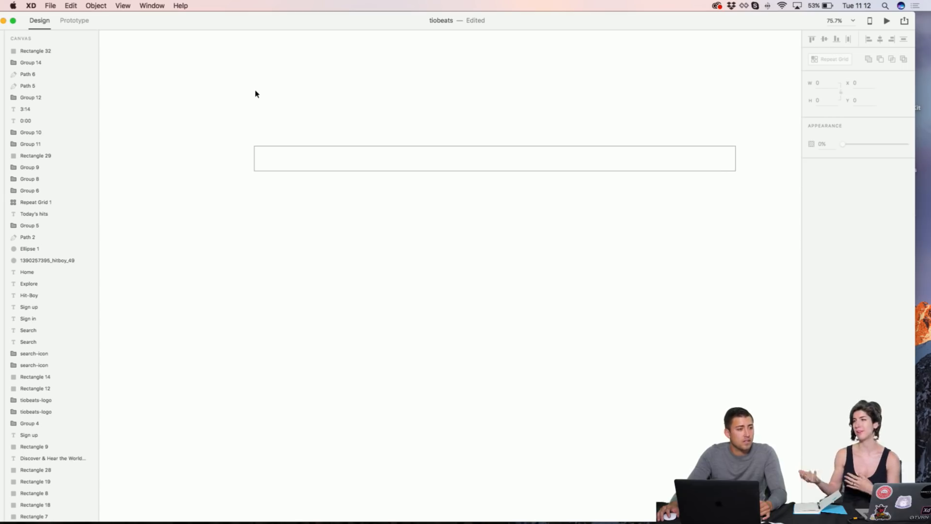
scroll(341, 129, down, 2)
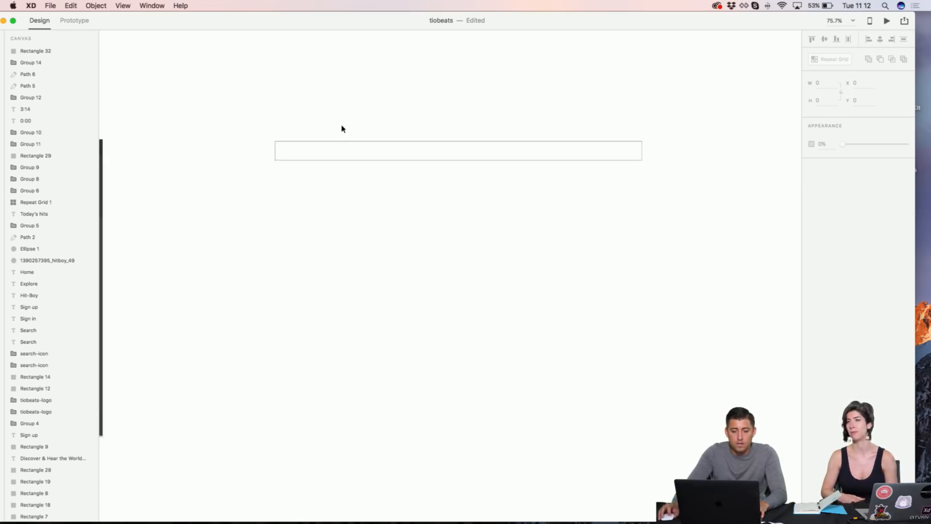
scroll(341, 128, up, 3)
scroll(368, 155, left, 3)
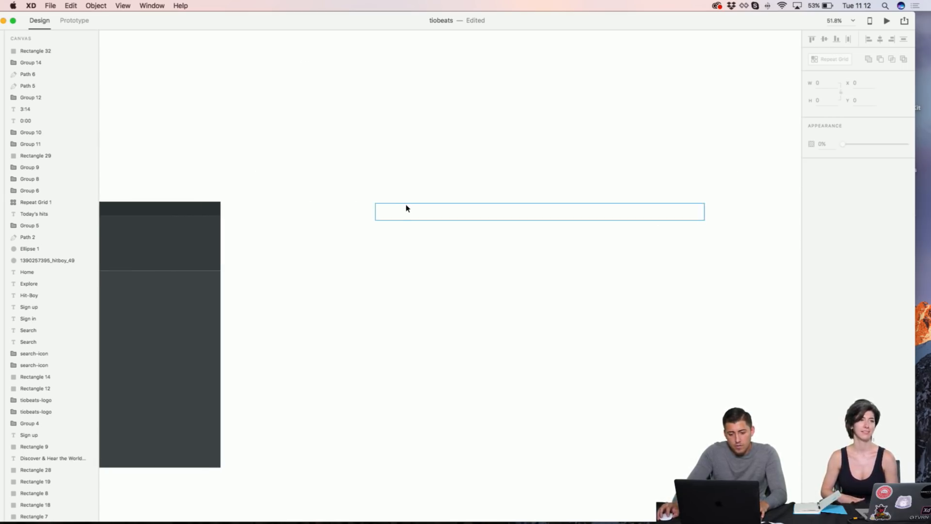
drag(410, 191, 448, 236)
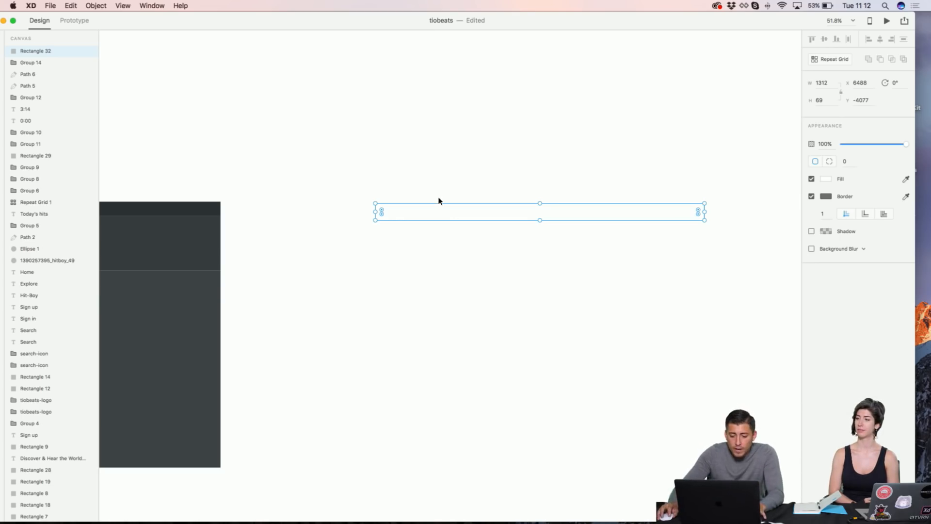
click(440, 196)
click(449, 210)
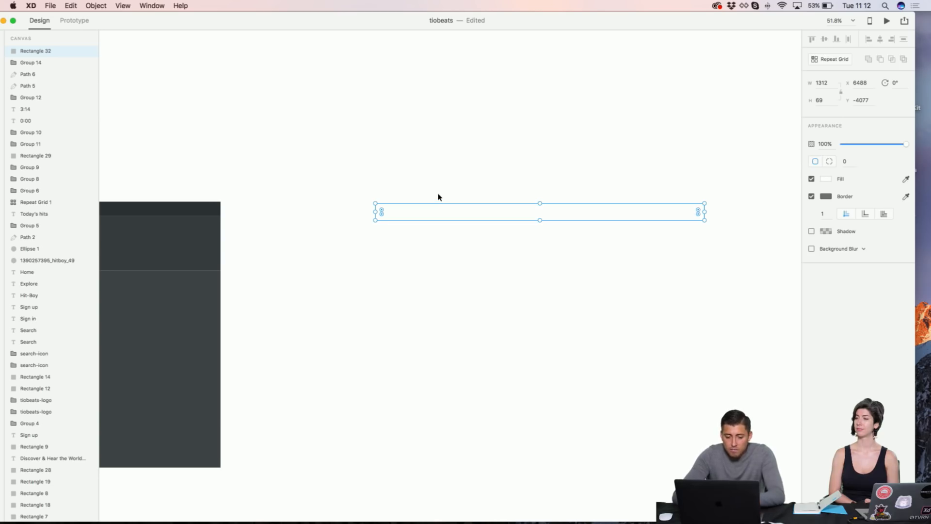
scroll(438, 197, left, 5)
scroll(590, 184, right, 2)
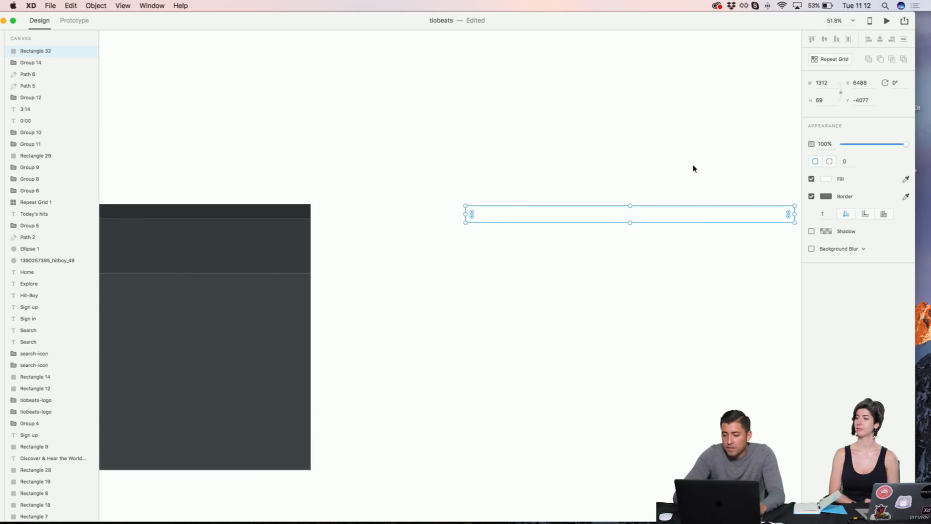
click(906, 179)
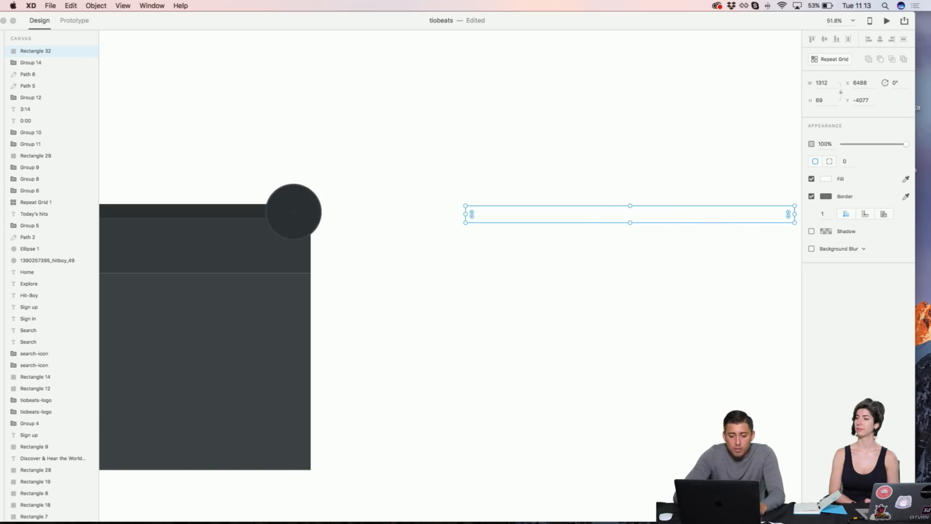
click(293, 210)
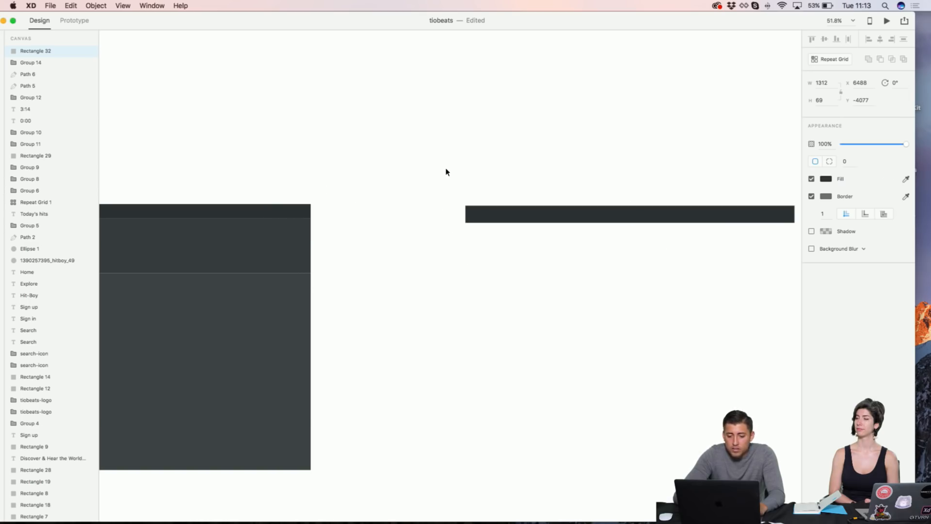
click(811, 196)
Step: Shift the dark bar left and Option-drag a copy directly beneath it
drag(655, 213, 560, 212)
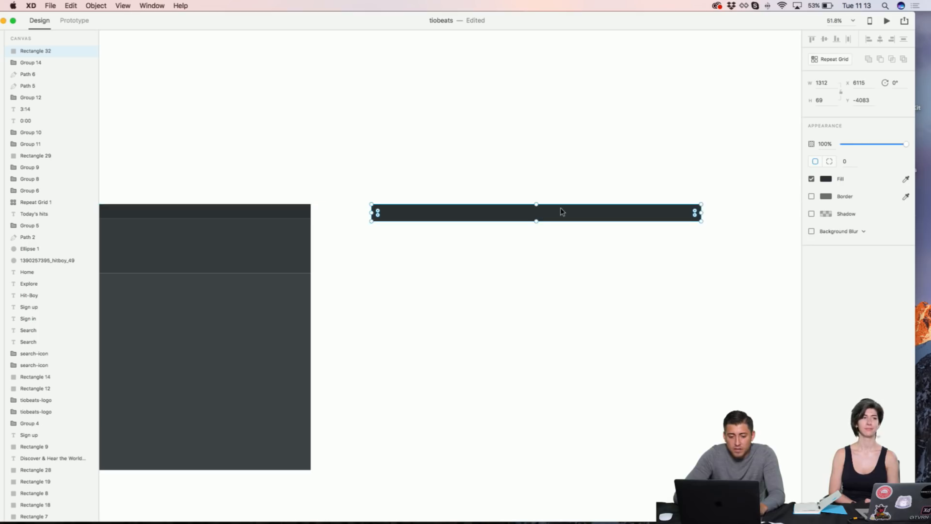
scroll(561, 212, left, 3)
click(582, 166)
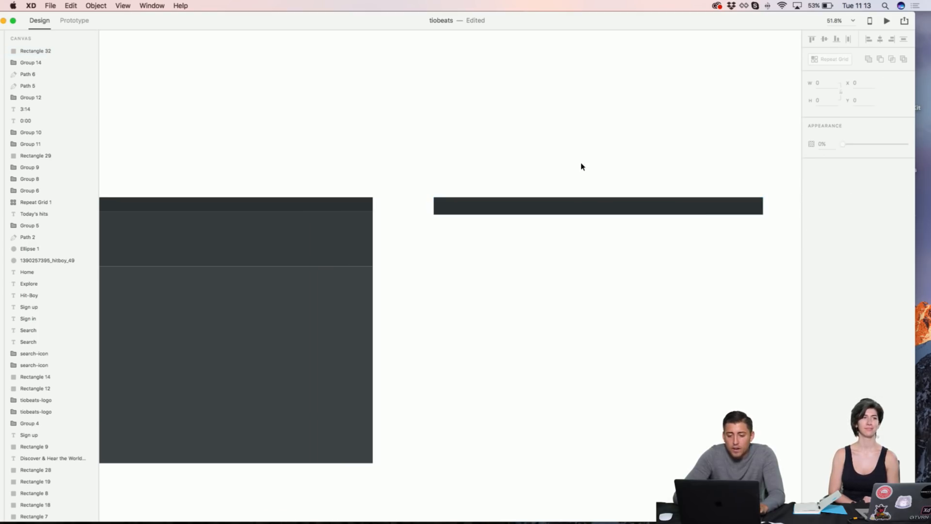
click(569, 208)
alt+drag(569, 208, 570, 226)
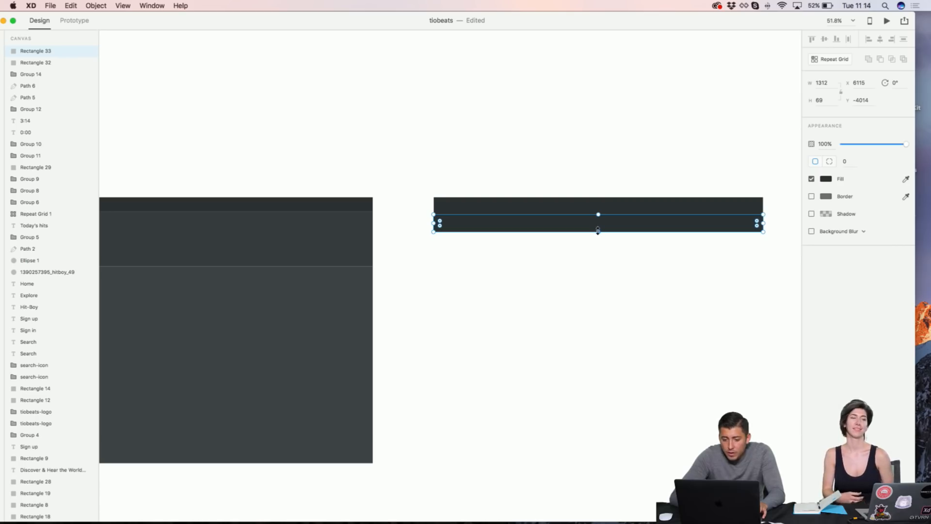
Step: Stretch the copied bar to a height of 206
drag(598, 231, 599, 265)
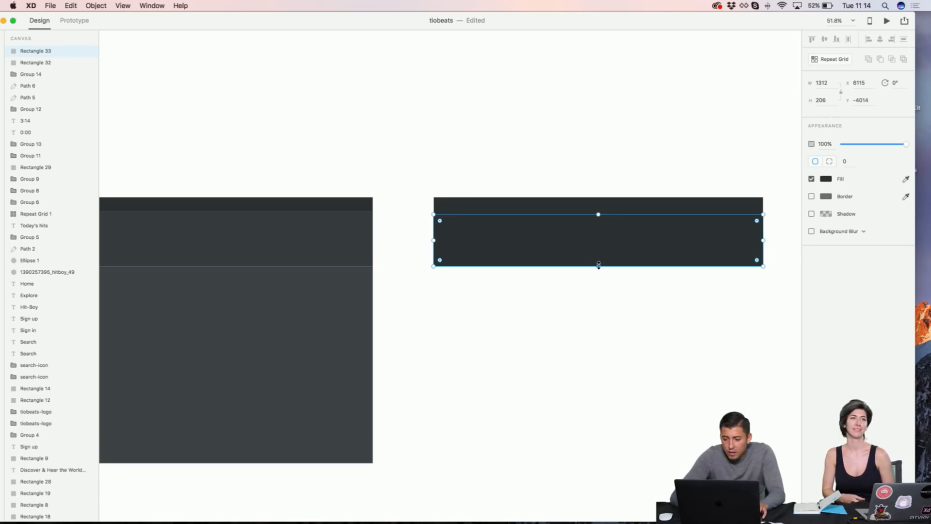
click(597, 176)
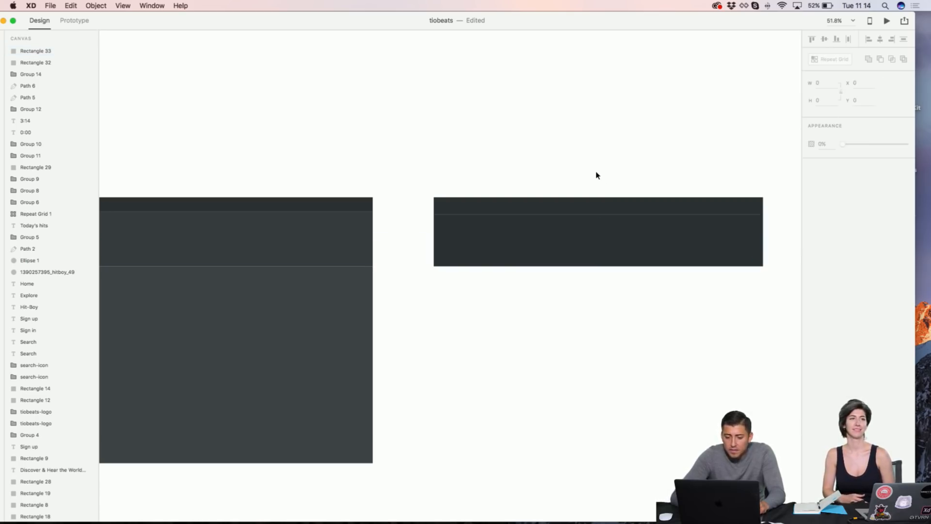
click(596, 249)
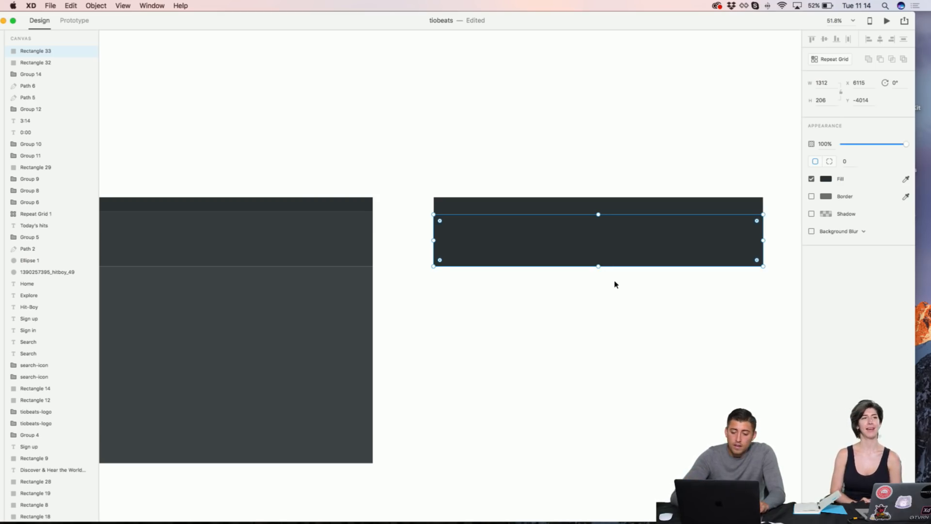
Step: Duplicate the band below, stretch it to 758 tall, and snug it under the band
click(615, 282)
click(616, 248)
drag(616, 247, 619, 466)
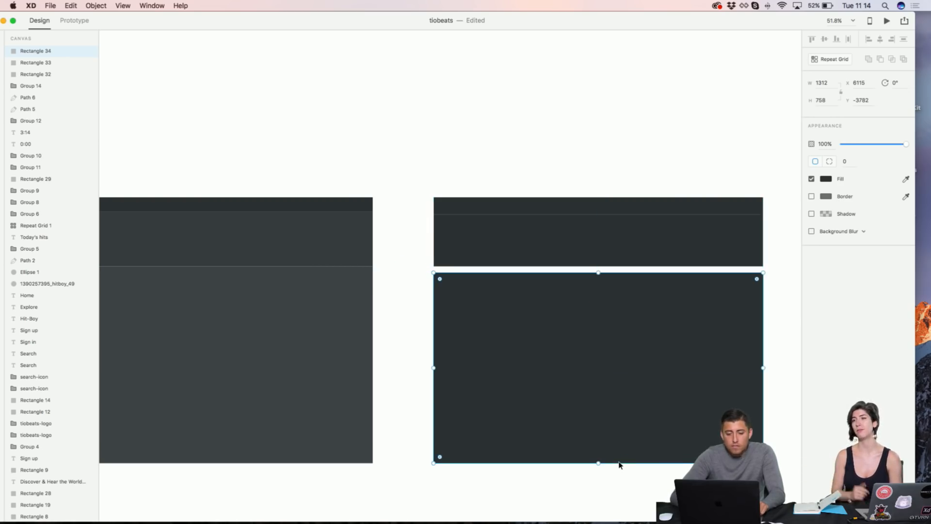
drag(619, 408, 619, 399)
click(495, 146)
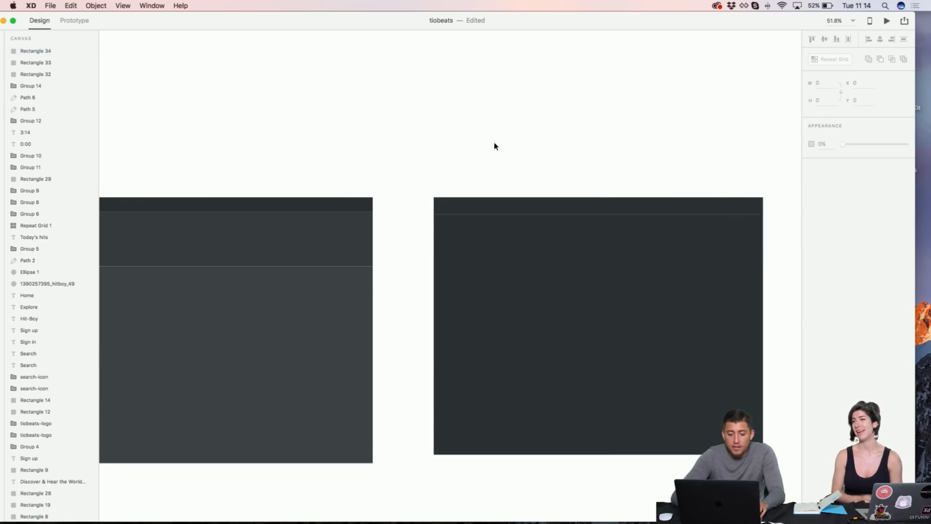
scroll(494, 146, left, 5)
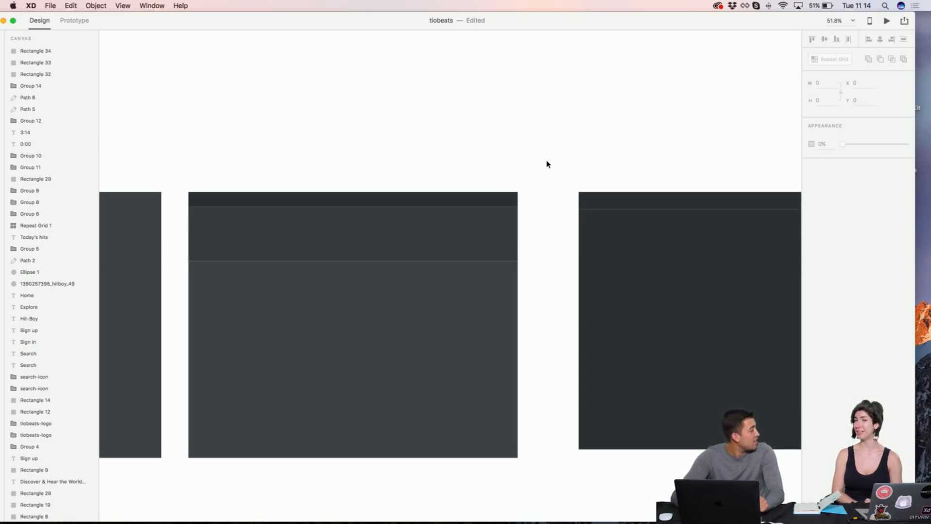
scroll(578, 129, right, 4)
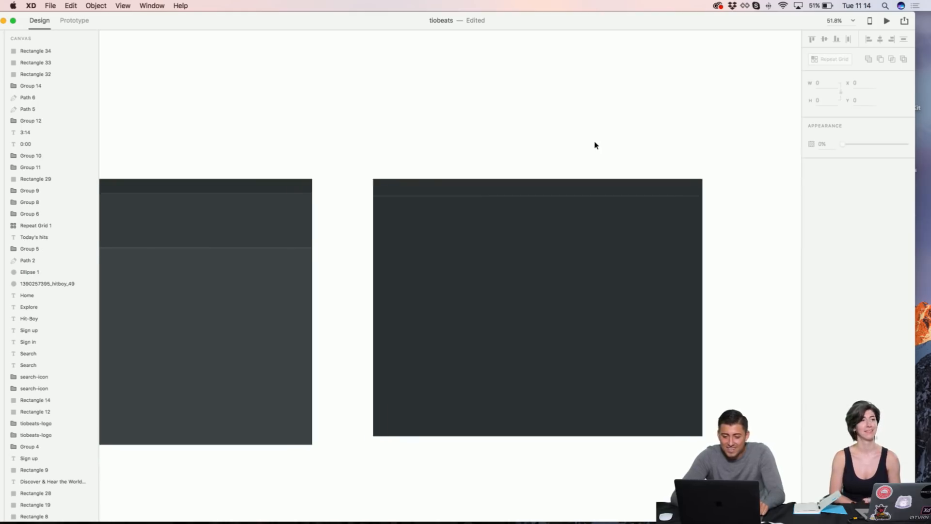
scroll(596, 145, left, 2)
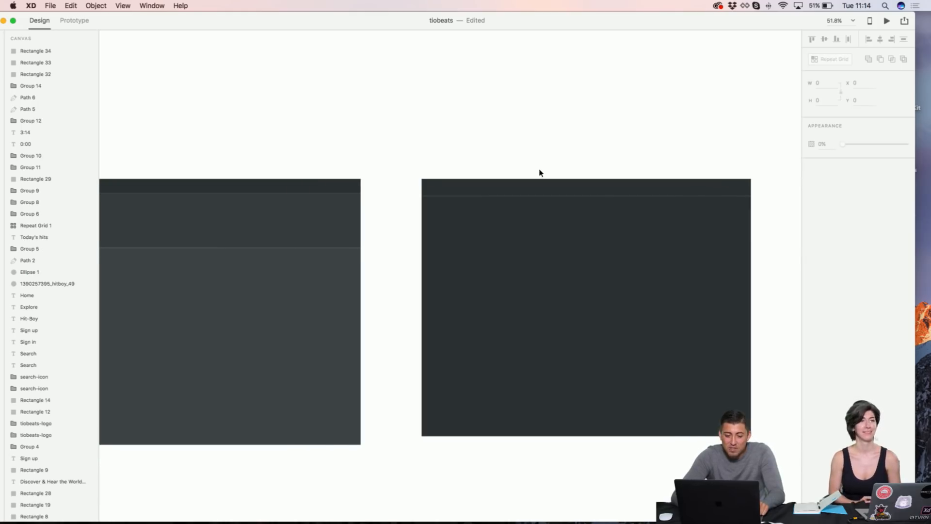
click(541, 207)
scroll(604, 135, left, 5)
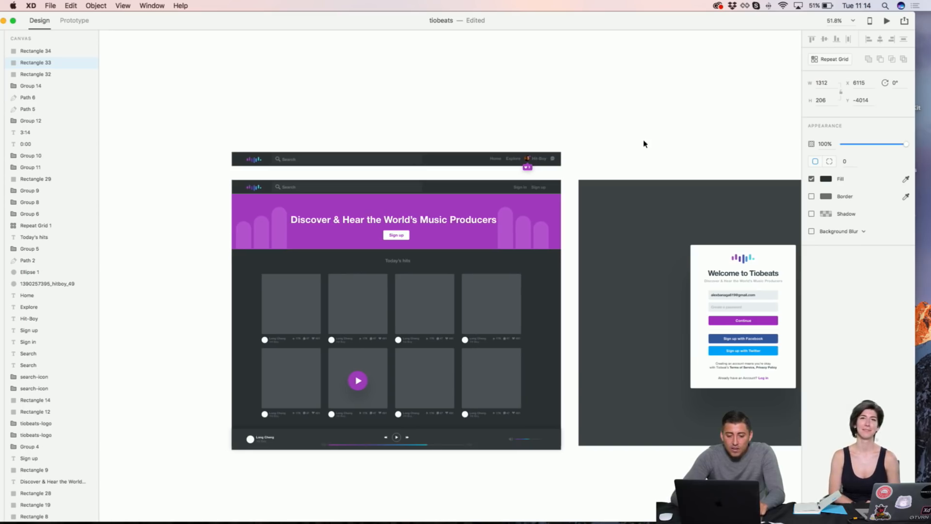
scroll(415, 183, up, 2)
scroll(416, 183, up, 3)
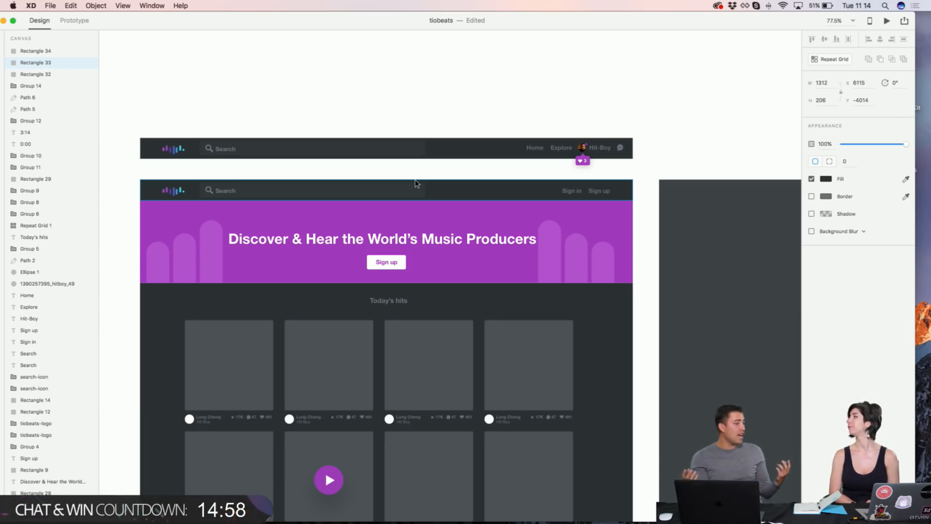
scroll(416, 184, down, 10)
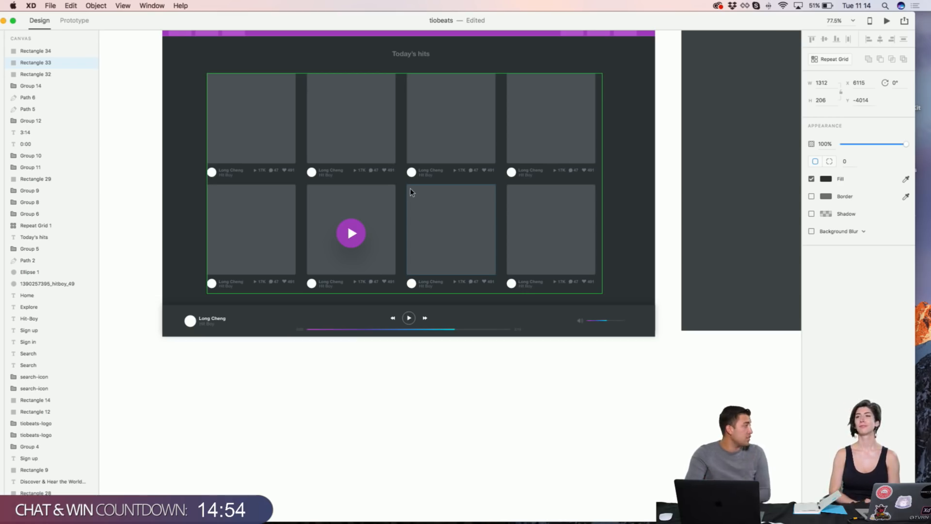
scroll(410, 191, up, 8)
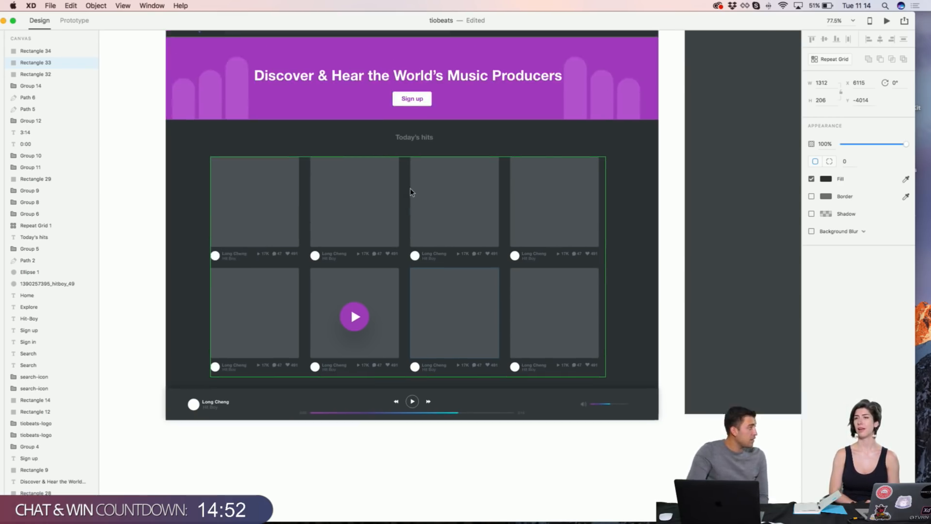
scroll(537, 124, right, 8)
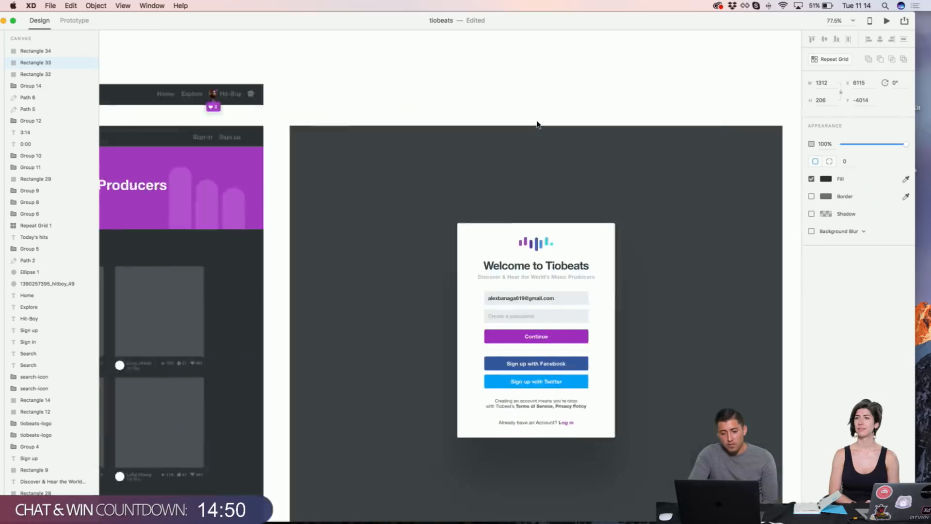
scroll(536, 124, down, 5)
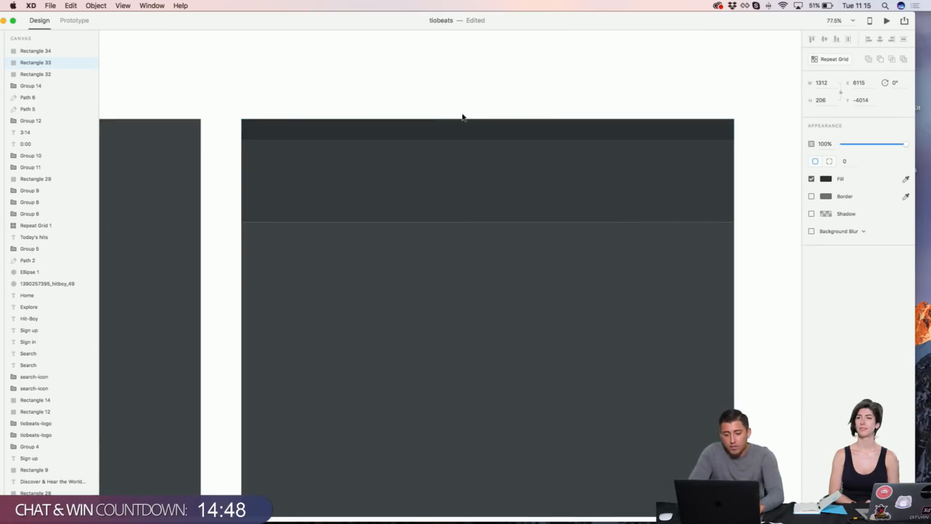
Step: Add the heading 'Discover the world music producers' as a text box on the header band
key(t)
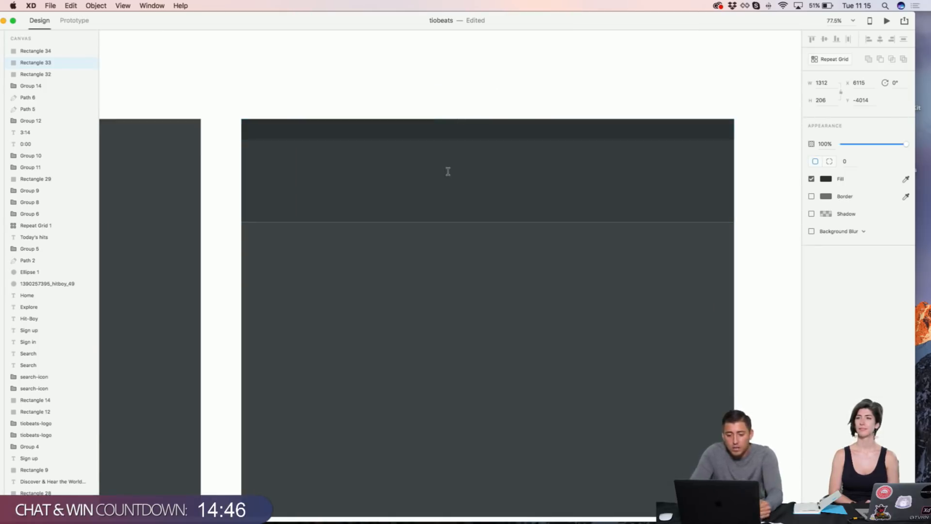
click(448, 172)
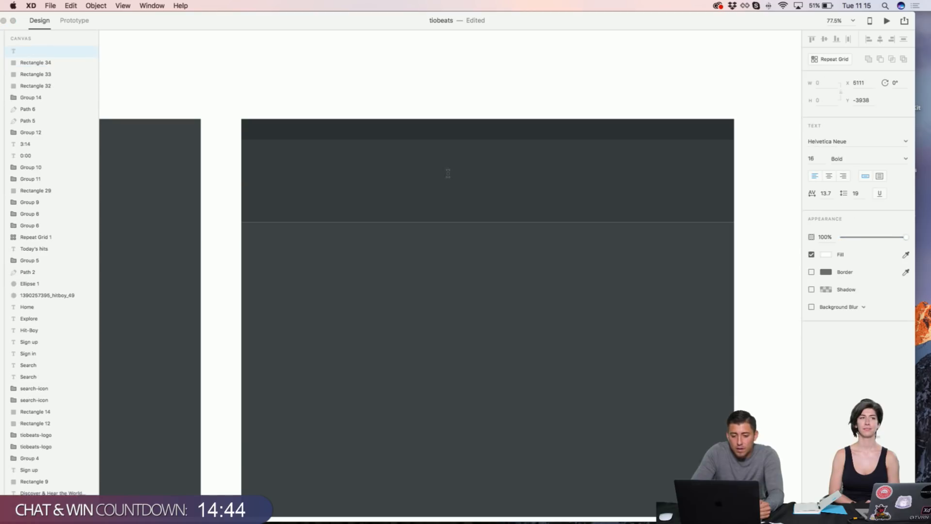
text(Disc)
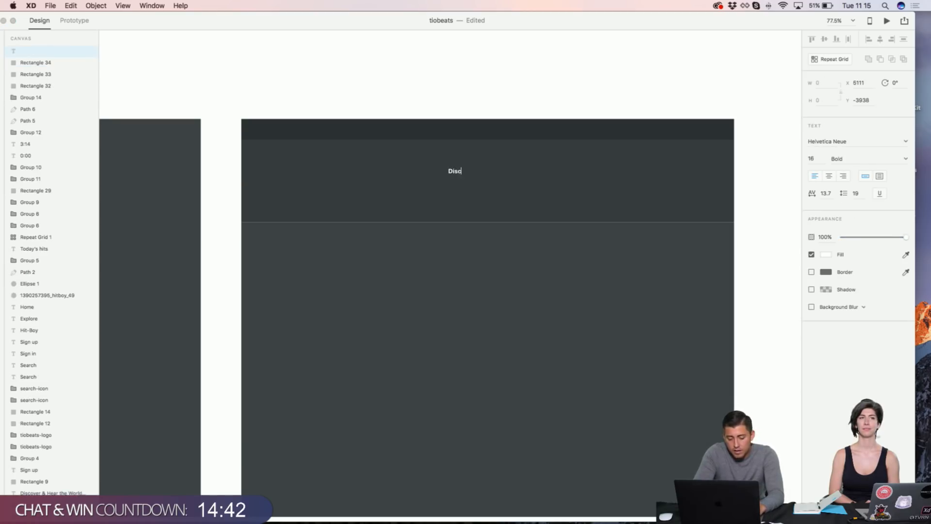
text(over the wor)
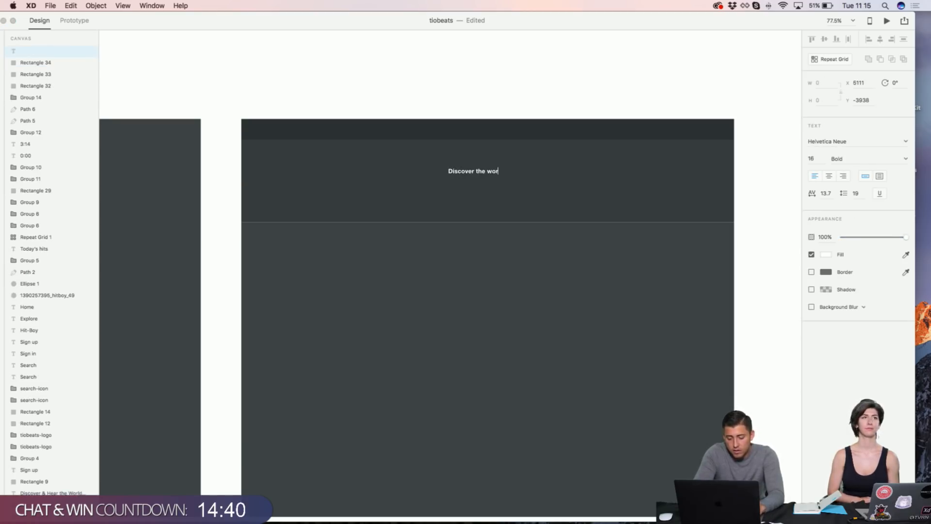
text(ld music produ)
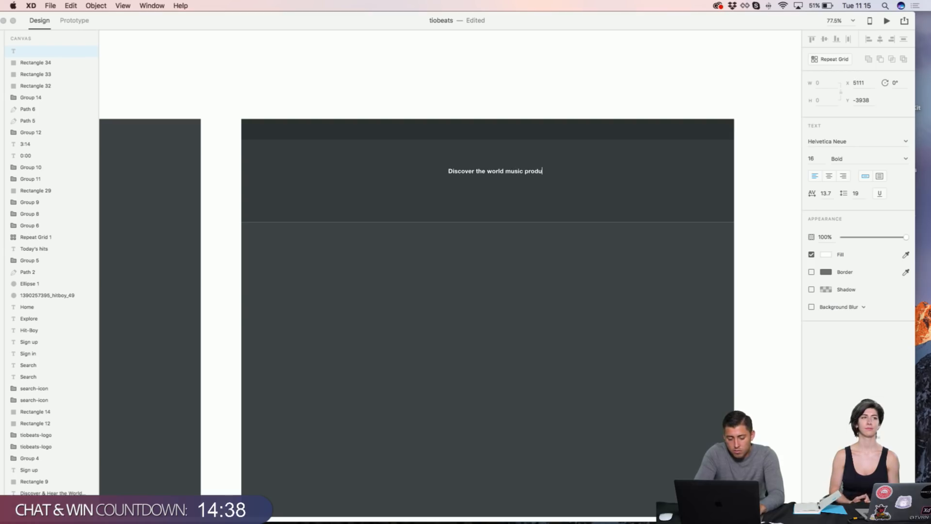
text(cers)
key(Escape)
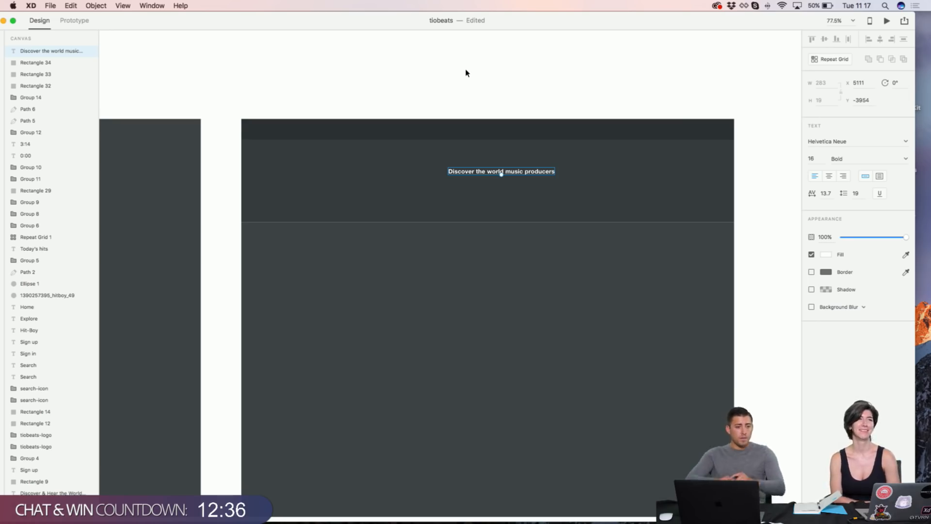
Step: Set the headline to font size 34 and drag it toward the artboard centre
click(814, 160)
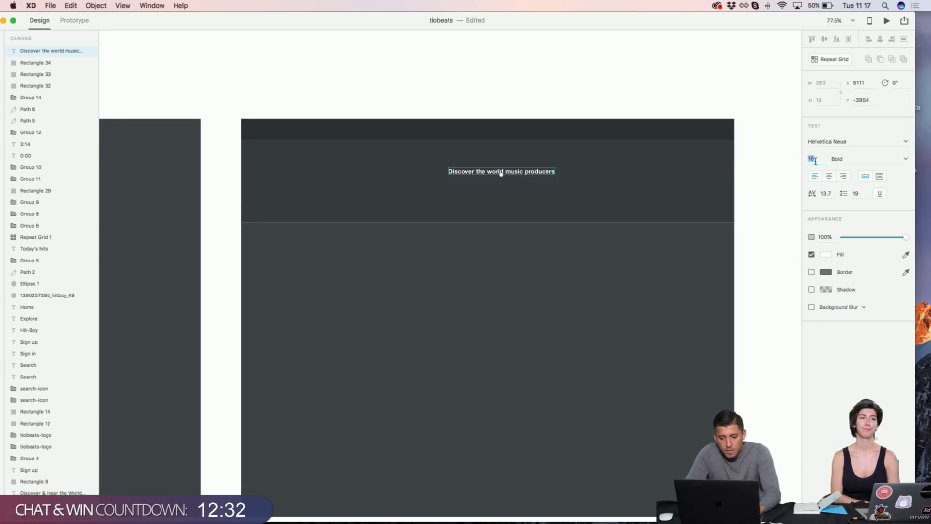
text(34)
key(Return)
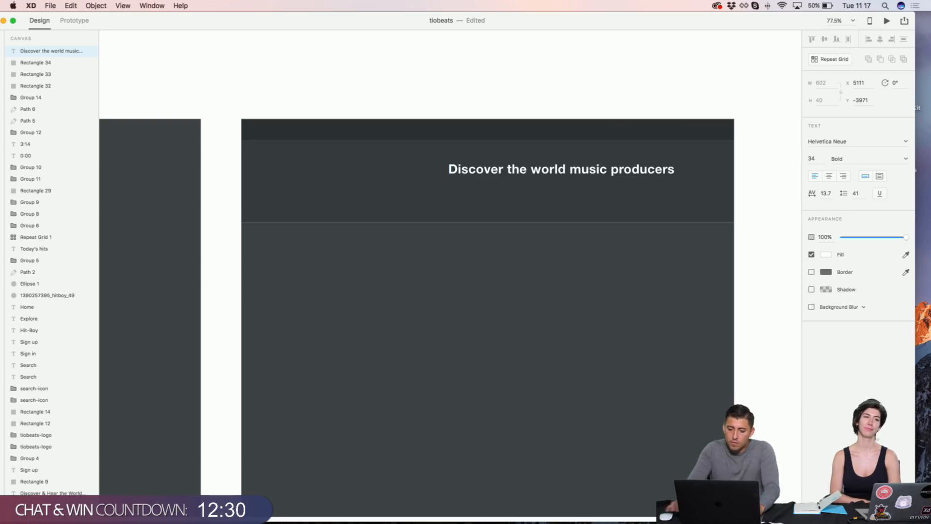
drag(602, 175, 522, 181)
Step: Tighten the headline's character spacing to -26.3
click(823, 194)
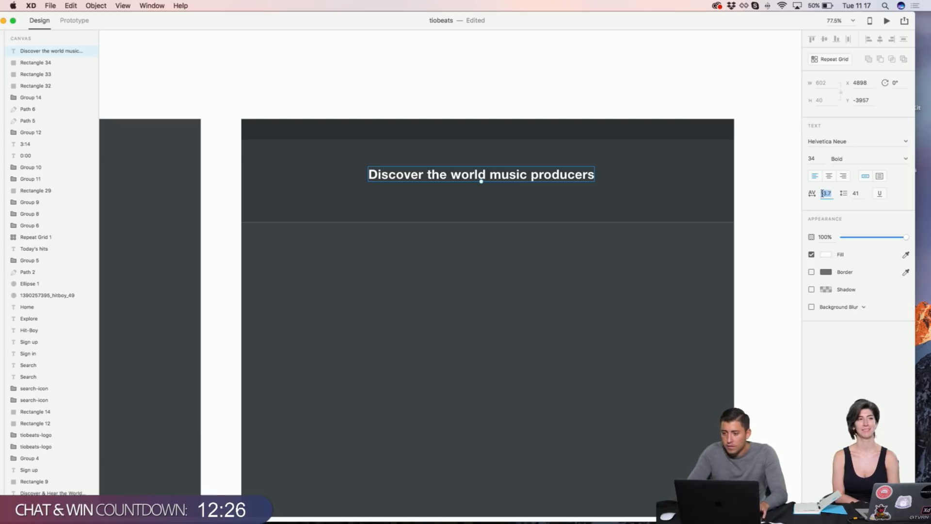
key(super+1)
key(shift+Down)
key(shift+Down)
key(shift+Down)
key(shift+Down)
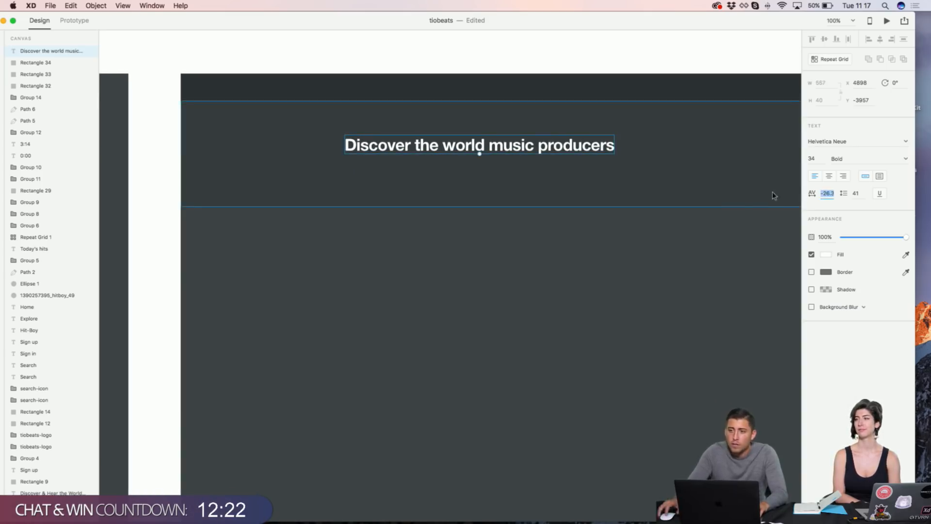
Step: Centre the headline horizontally on the dark header band
click(680, 152)
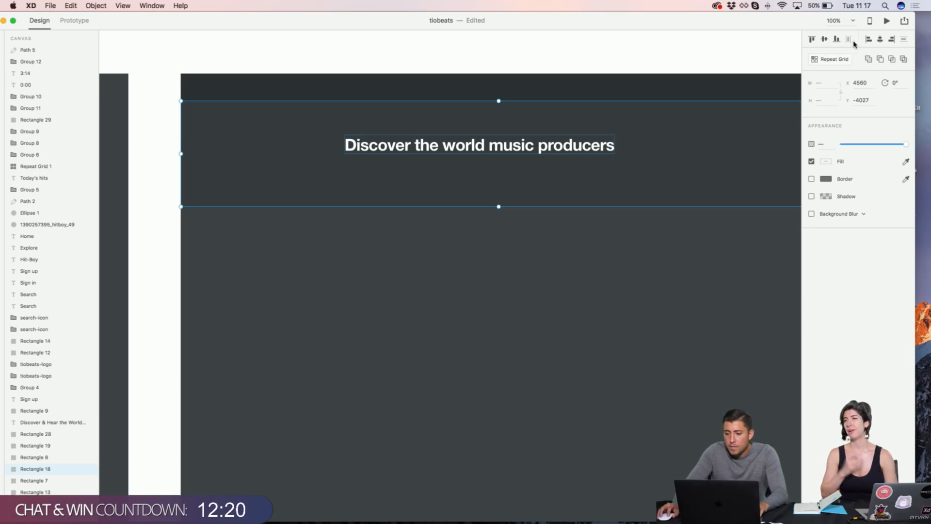
click(725, 60)
click(550, 142)
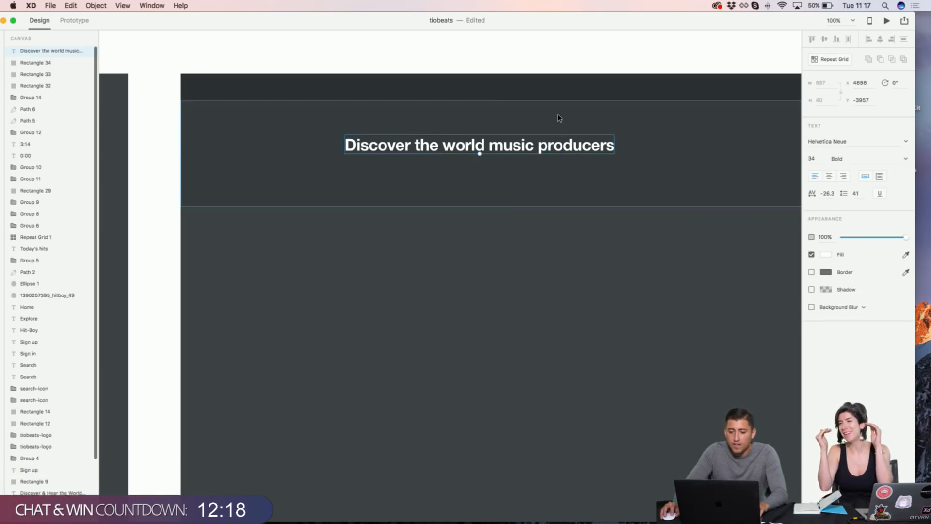
shift+click(558, 118)
click(880, 40)
click(677, 67)
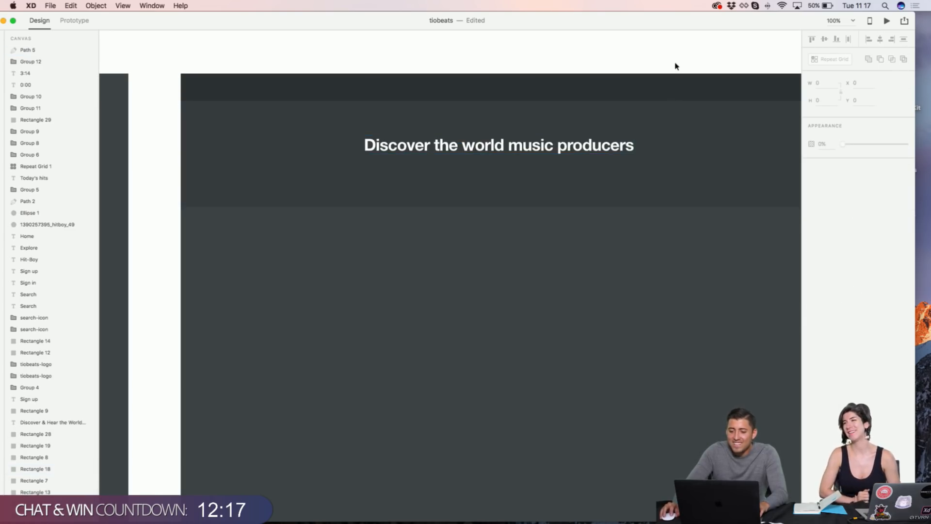
click(555, 148)
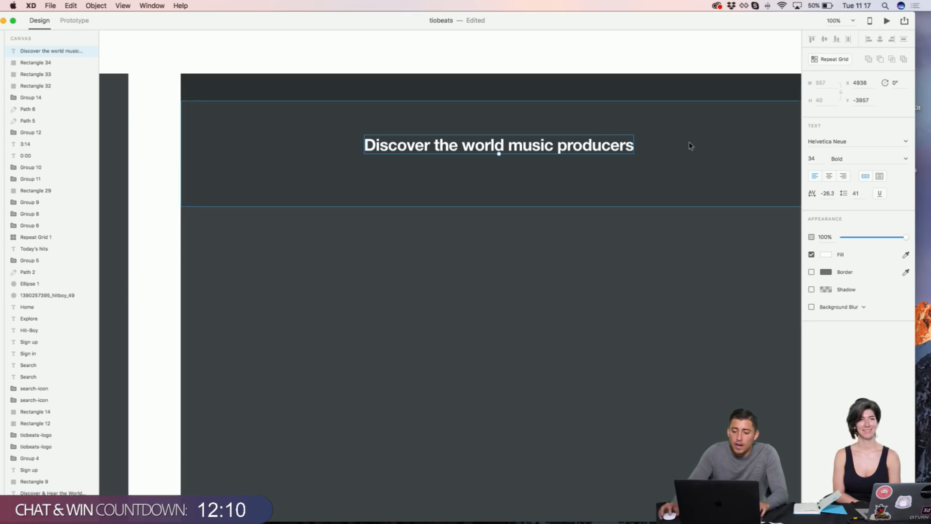
Step: Try -16.3 character spacing, keep -26.3, then select the header band
click(822, 193)
key(shift+Up)
key(shift+Down)
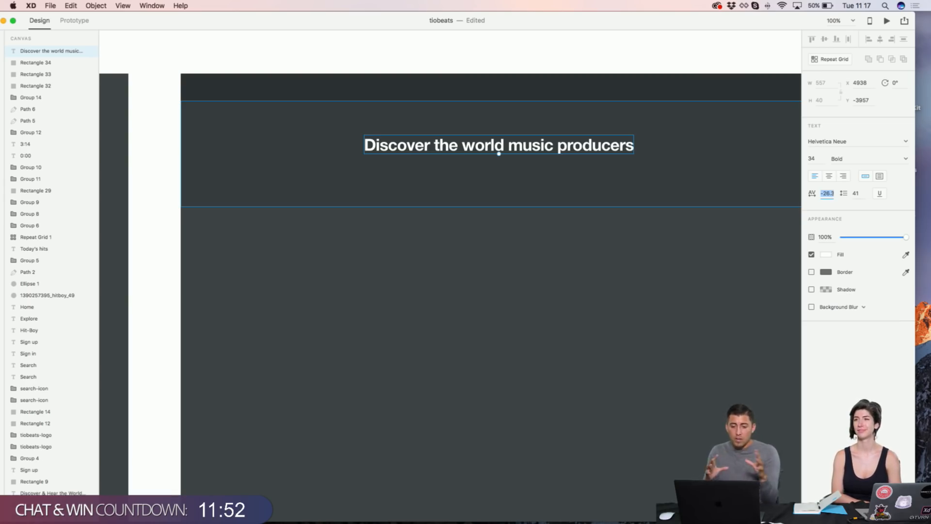
click(782, 67)
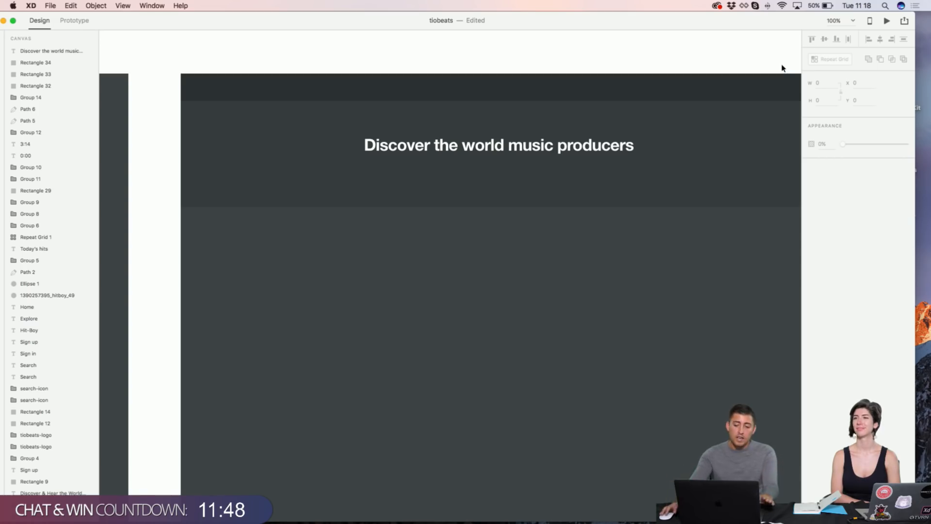
click(570, 148)
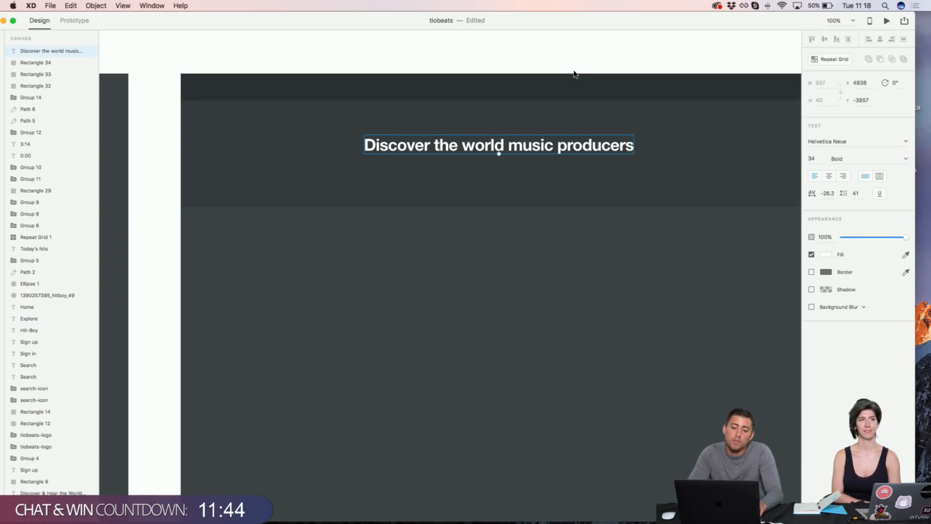
click(553, 82)
click(479, 107)
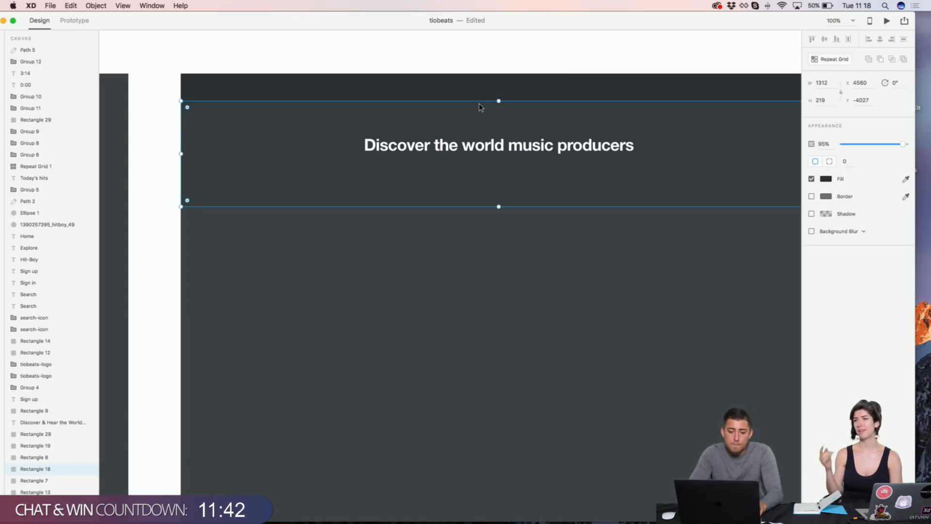
scroll(480, 107, left, 10)
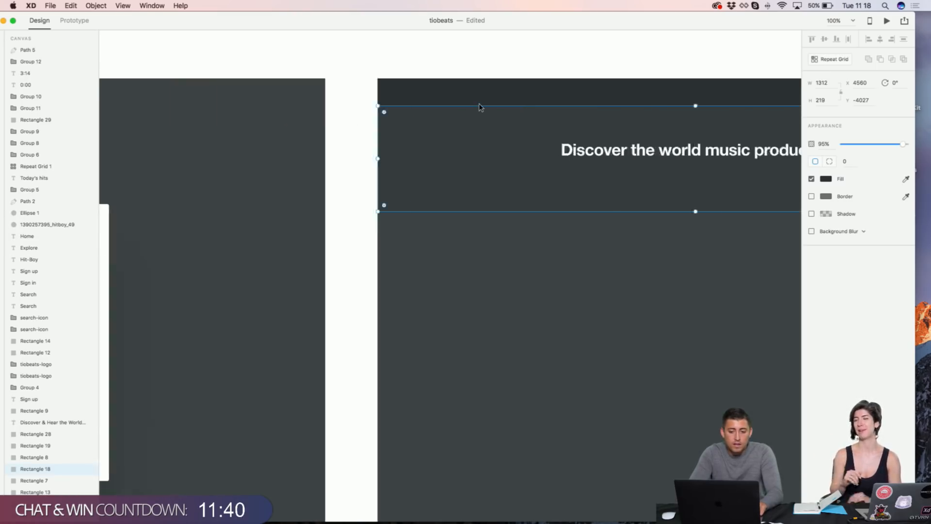
scroll(479, 107, right, 5)
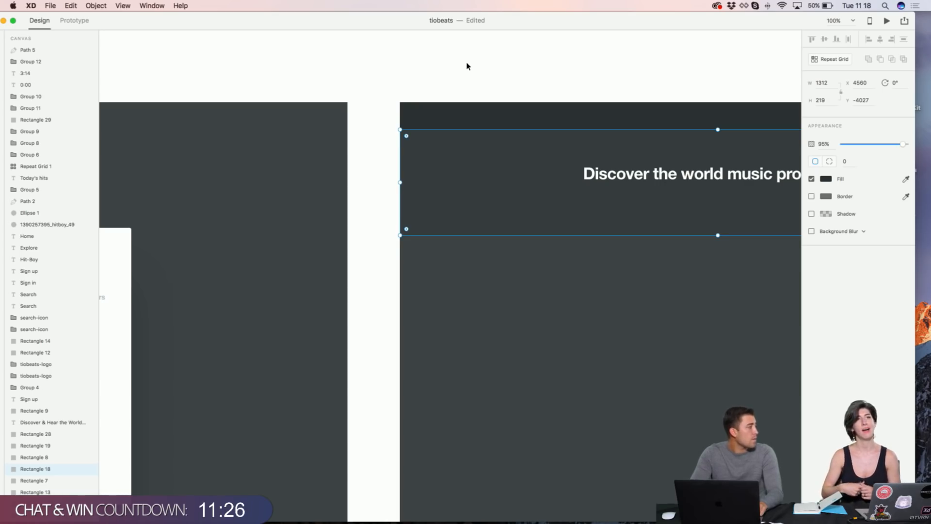
scroll(467, 66, left, 3)
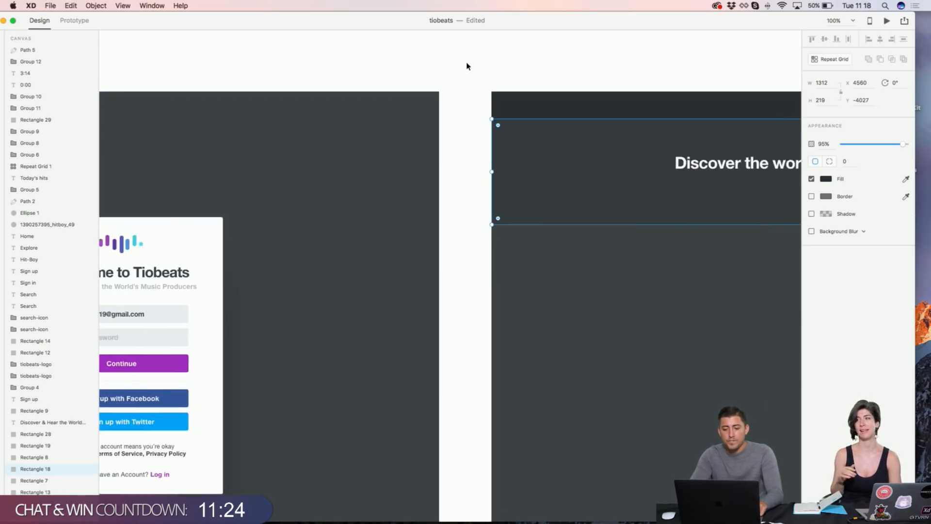
scroll(467, 66, right, 5)
scroll(467, 66, left, 3)
scroll(467, 66, right, 7)
scroll(467, 66, up, 2)
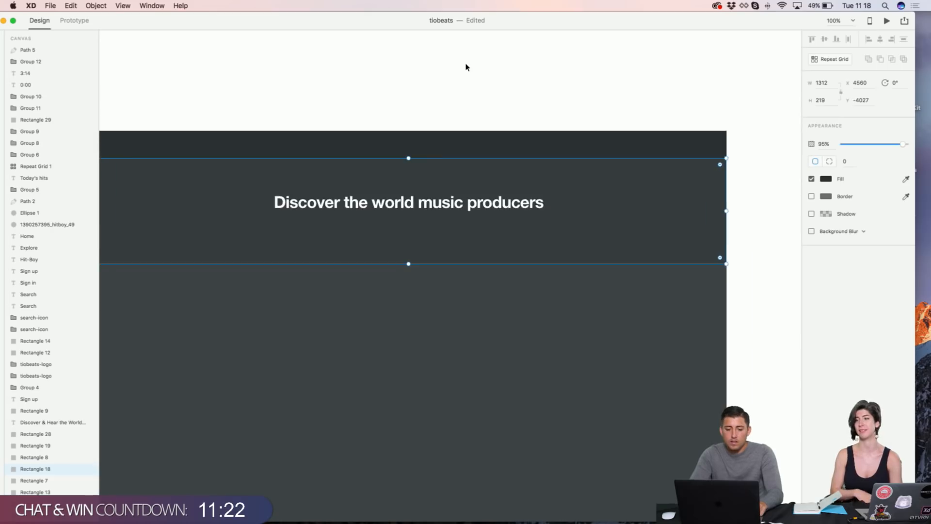
scroll(467, 66, up, 2)
scroll(467, 67, left, 1)
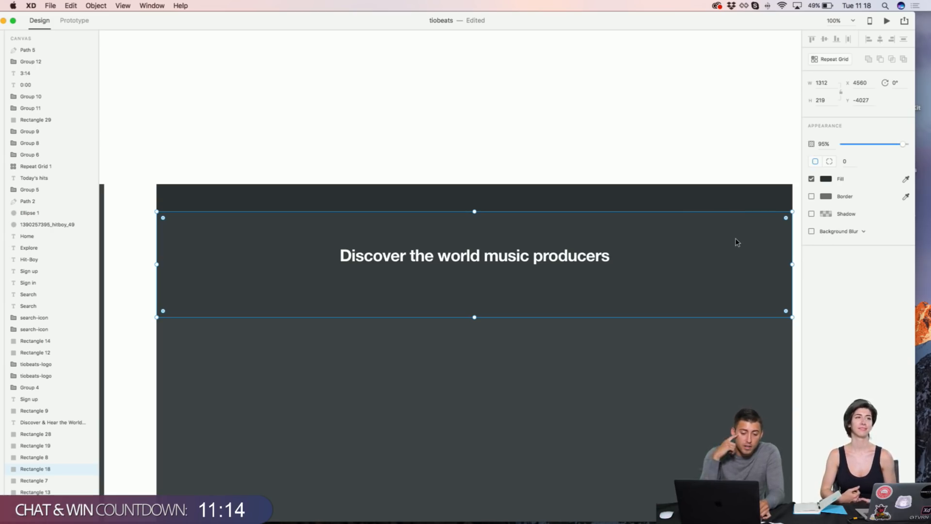
Step: Fill the header band rectangle with purple #9C4DC6
click(826, 179)
scroll(466, 155, left, 8)
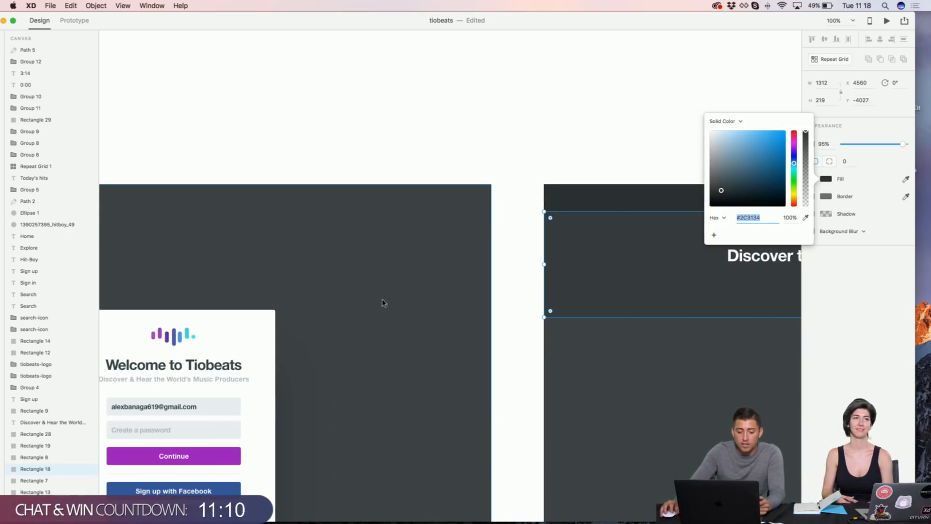
scroll(427, 225, right, 2)
scroll(692, 158, right, 6)
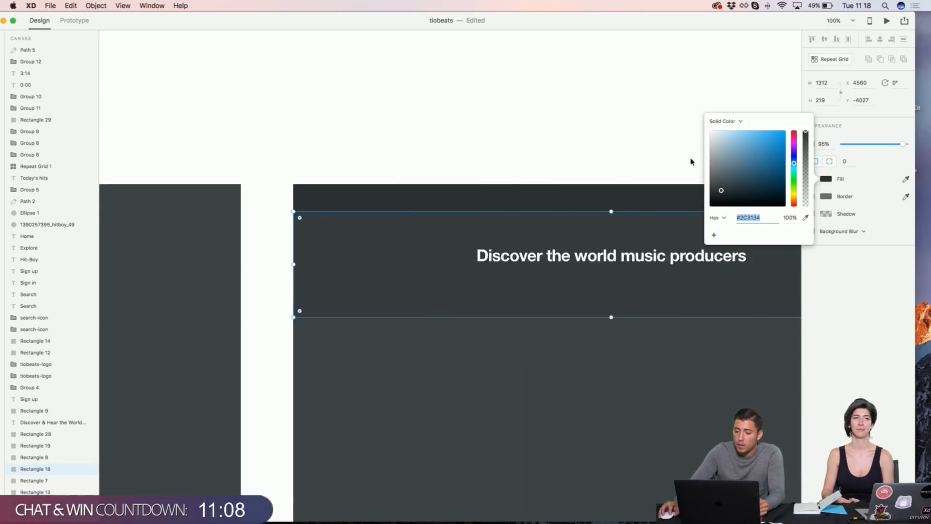
drag(793, 163, 758, 145)
click(561, 127)
scroll(563, 127, left, 2)
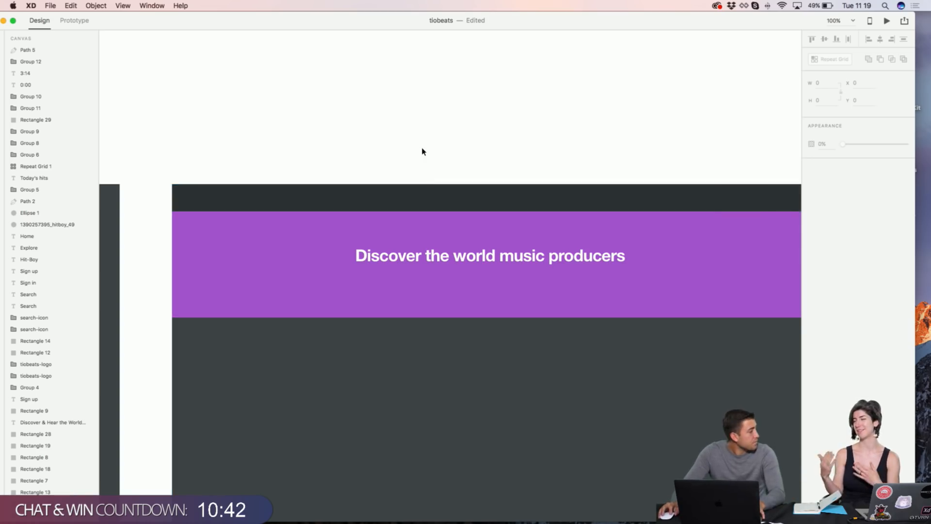
Step: Option-drag the 'Discover the world music producers' headline down to duplicate it below
scroll(516, 267, up, 2)
click(514, 256)
scroll(514, 256, down, 2)
scroll(514, 255, left, 5)
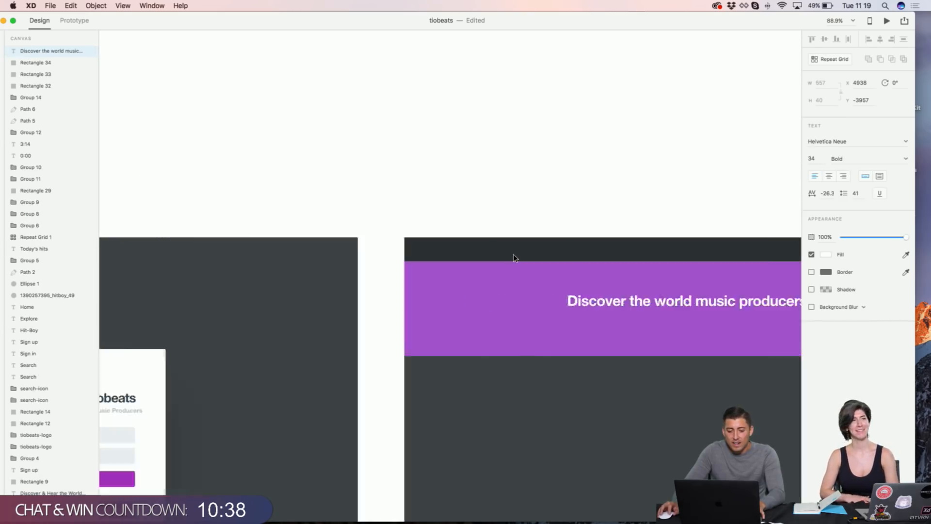
scroll(515, 256, up, 2)
scroll(516, 257, right, 5)
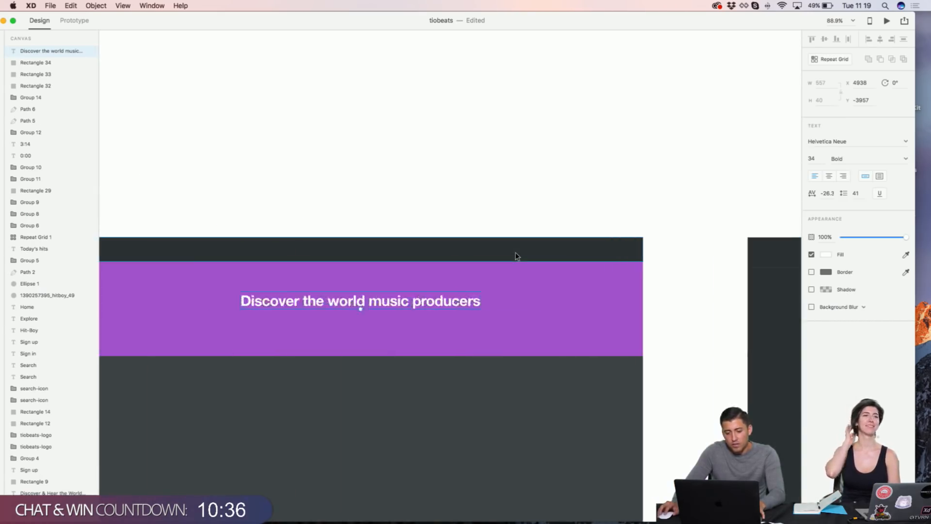
click(401, 208)
scroll(328, 311, up, 3)
scroll(330, 314, up, 1)
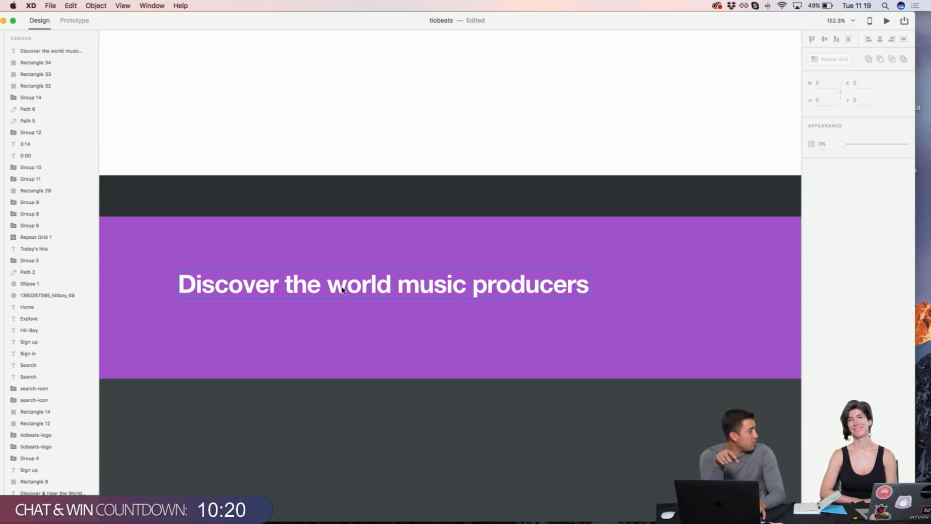
alt+drag(342, 289, 346, 331)
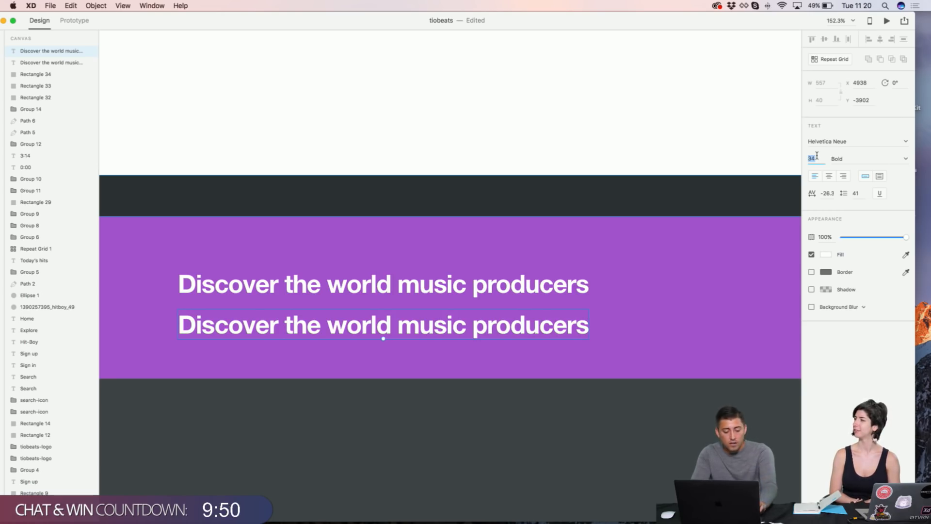
Step: Shrink the headline copy to 14 pt, retype it as 'Sign up' and centre it below
key(Return)
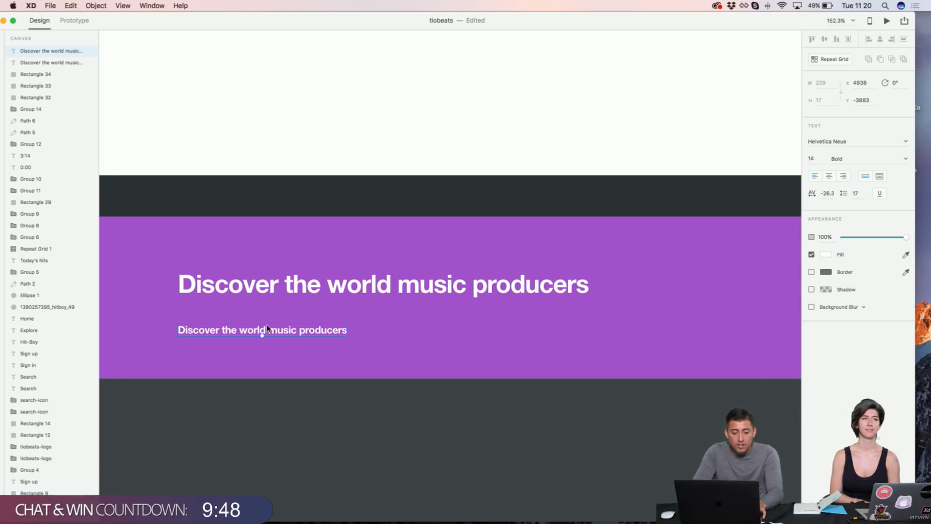
drag(272, 332, 401, 331)
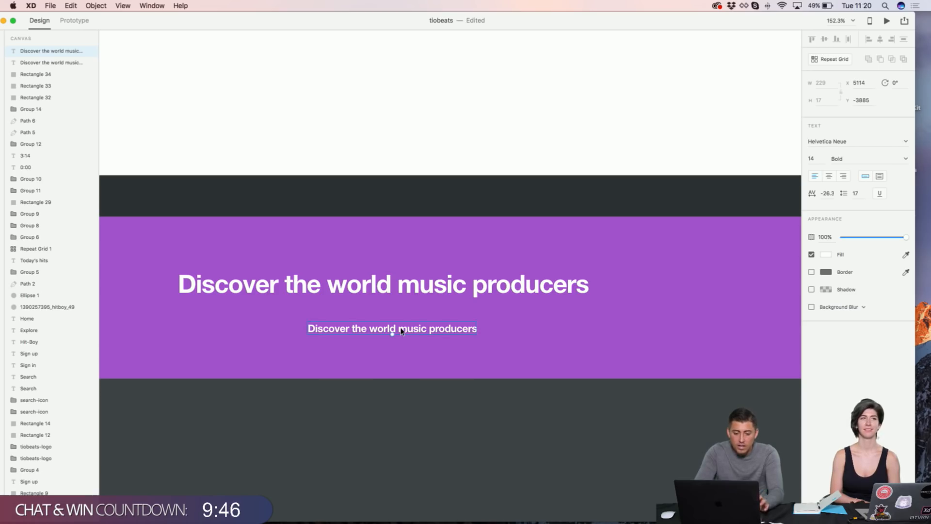
double_click(401, 331)
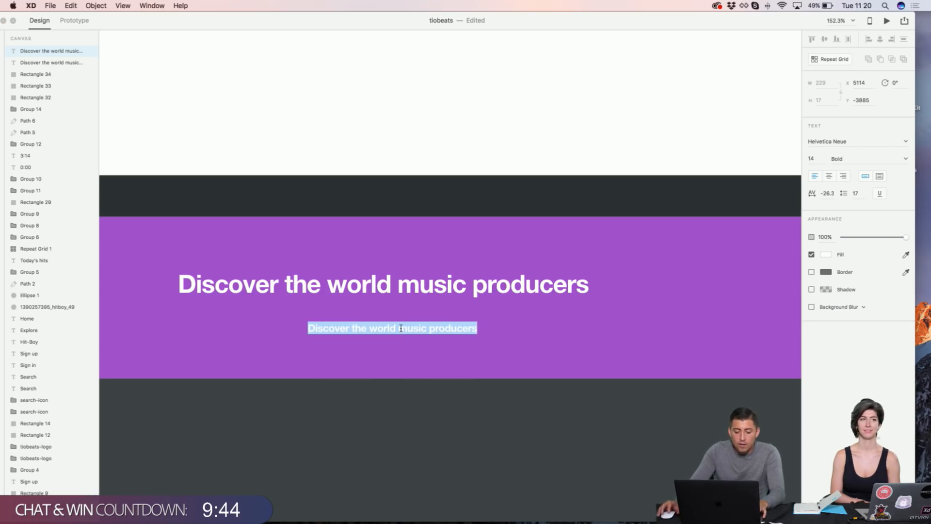
text(sign)
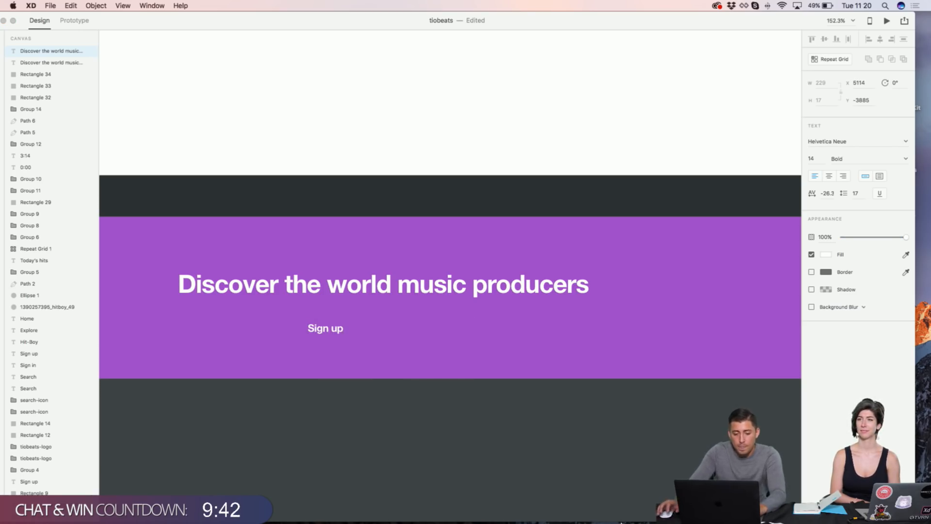
key(Escape)
drag(334, 335, 389, 327)
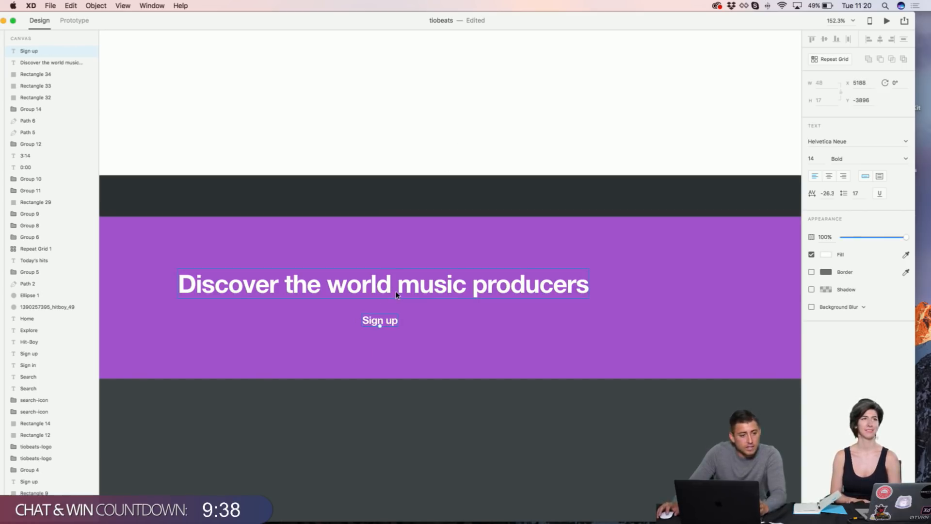
click(385, 158)
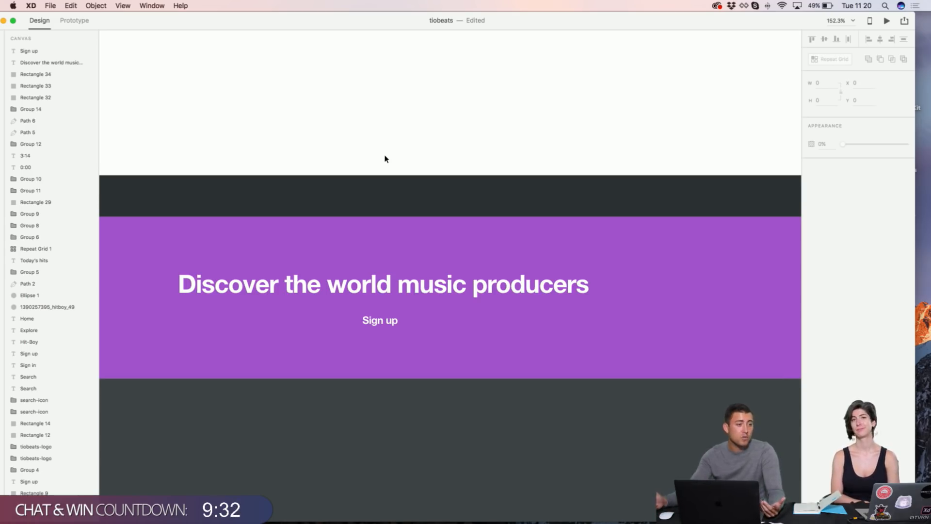
scroll(421, 303, down, 3)
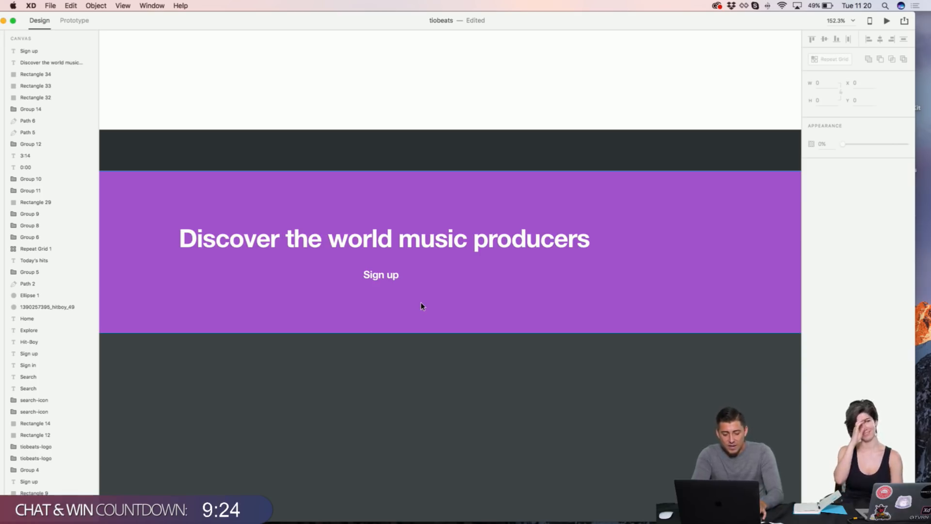
Step: Draw a white rectangle behind the Sign up text and bring the text forward
key(r)
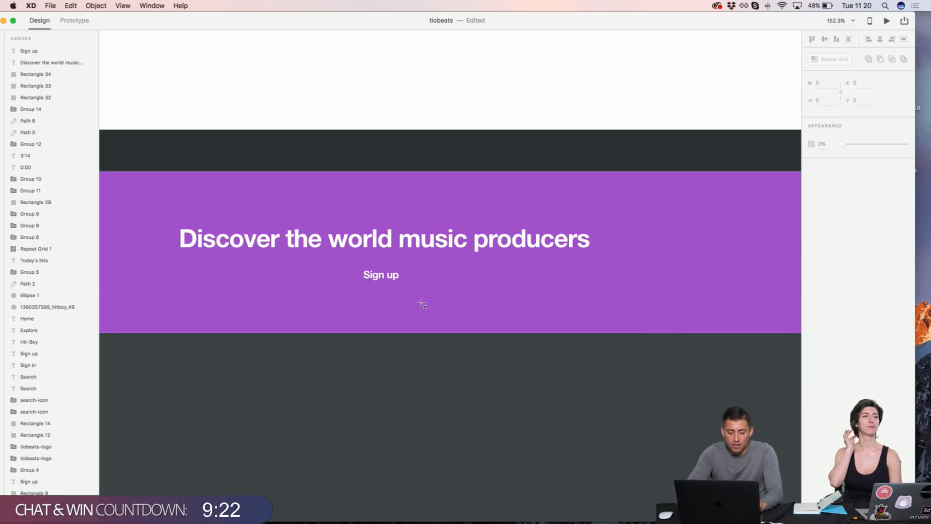
drag(421, 283, 485, 293)
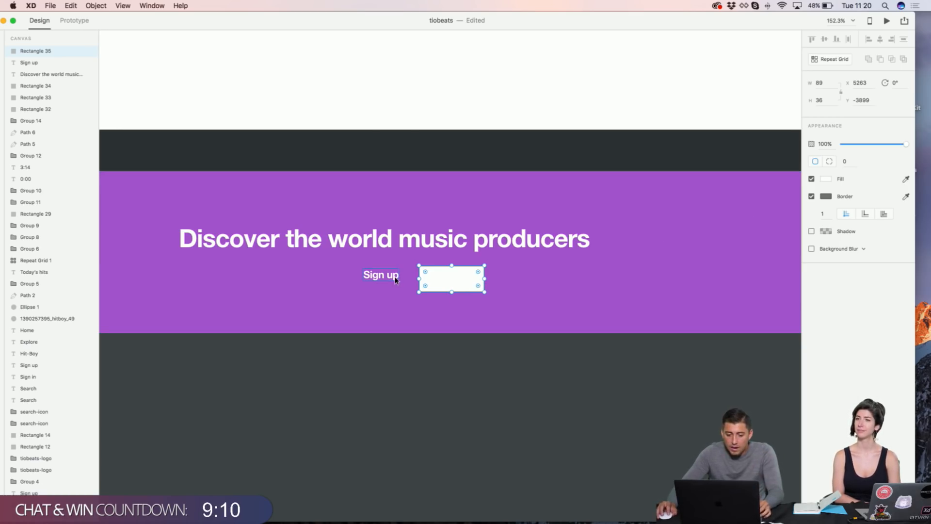
drag(396, 278, 463, 283)
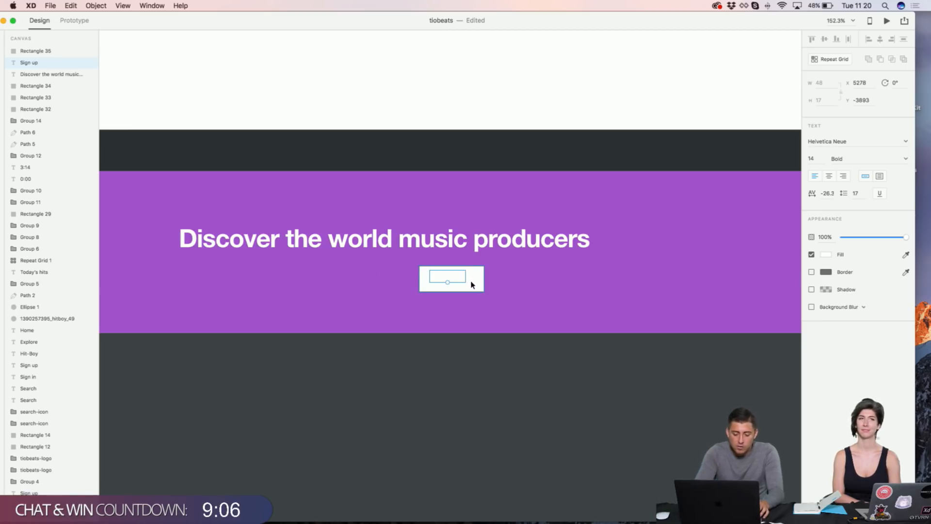
key(super+bracketright)
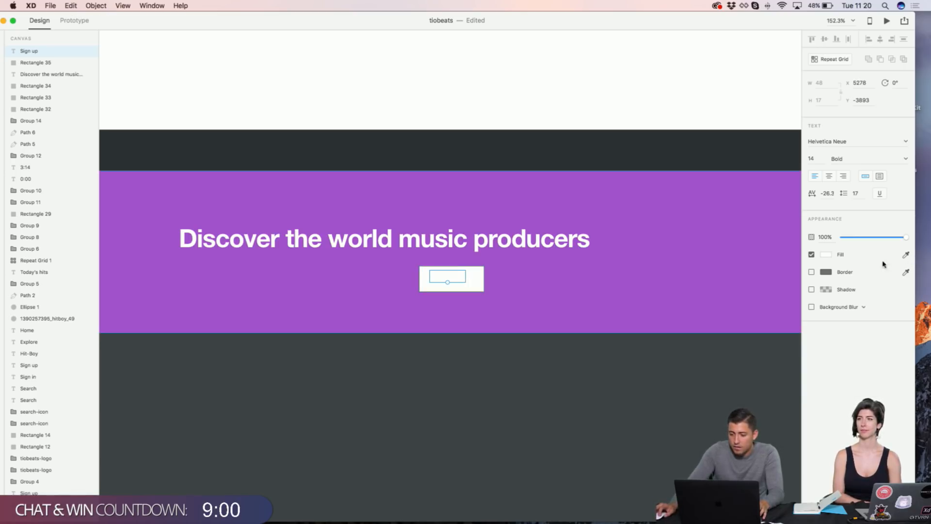
Step: Colour the Sign up text the band's purple and centre the button under the headline
click(905, 255)
click(624, 254)
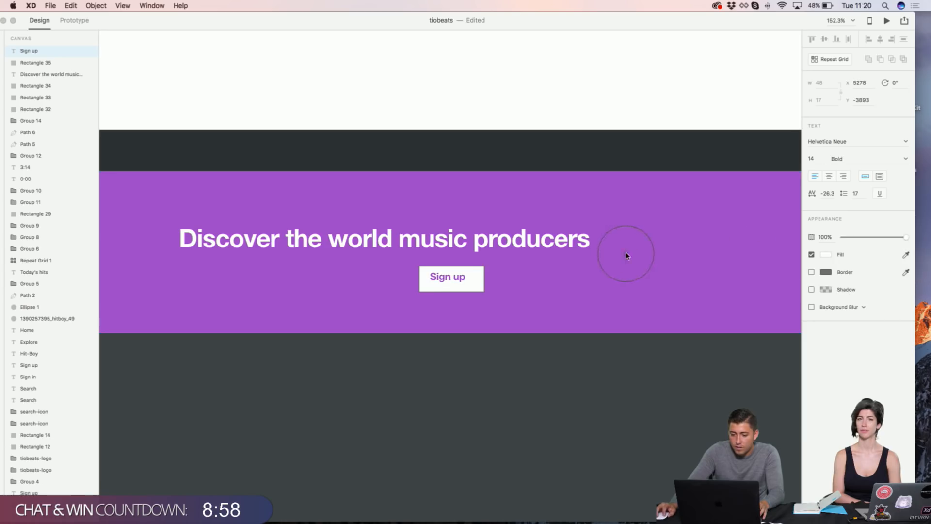
shift+click(477, 279)
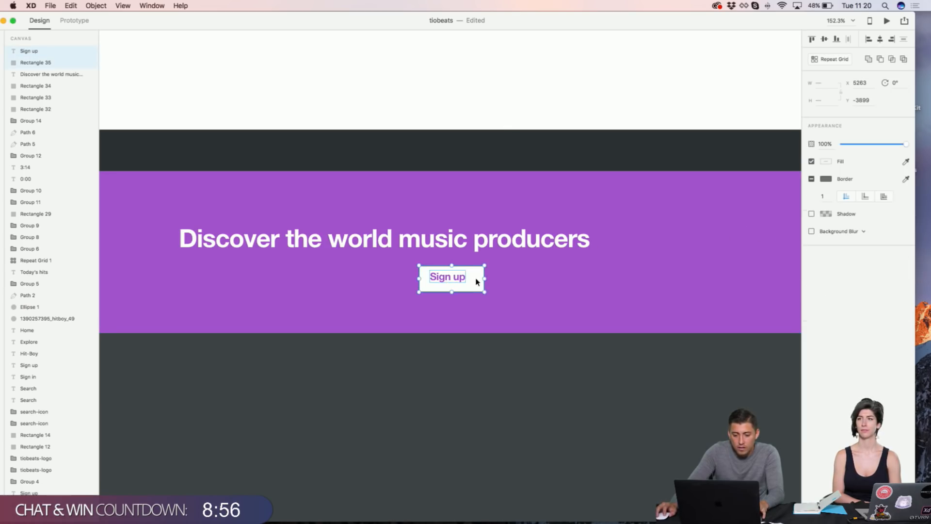
shift+click(568, 246)
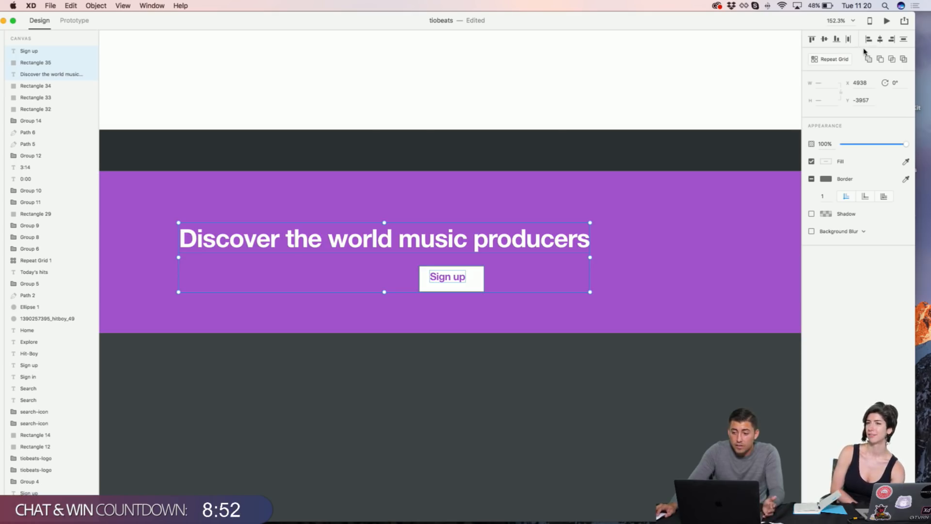
click(879, 39)
click(723, 73)
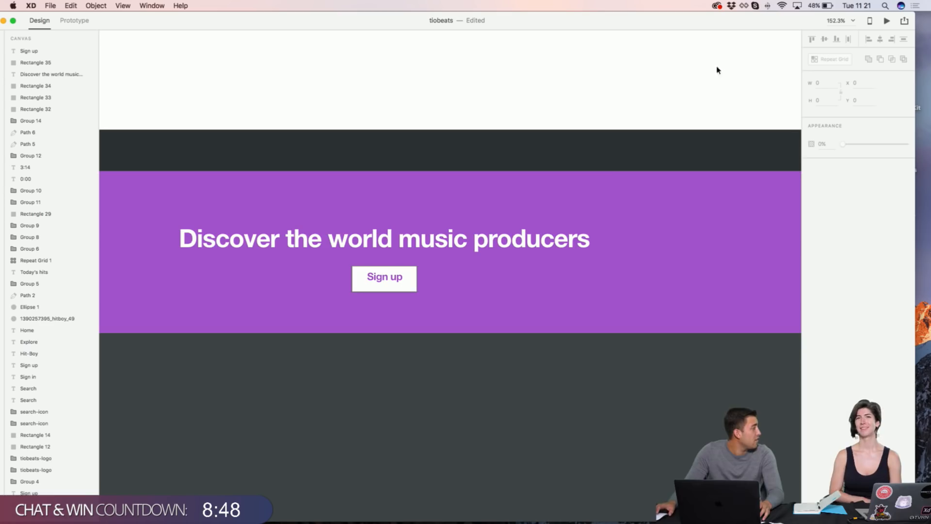
click(414, 289)
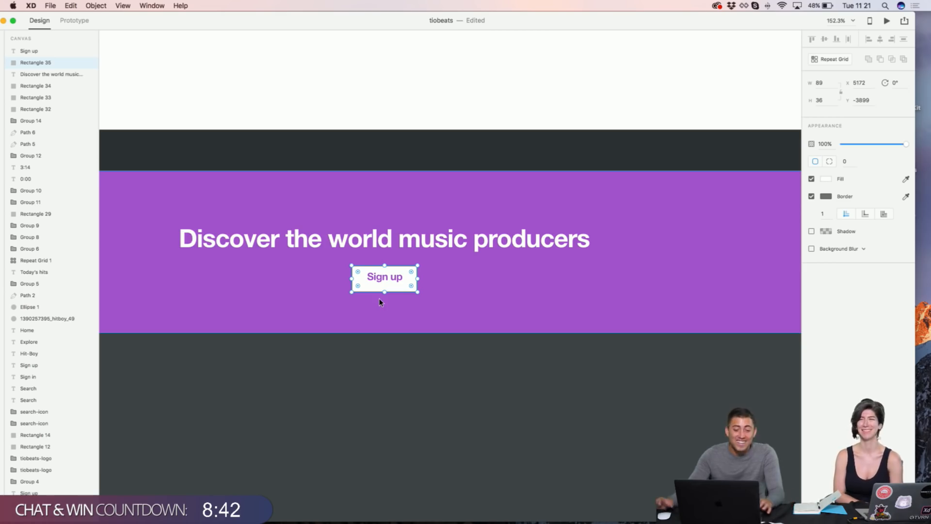
Step: Give the white button rectangle a corner radius of 4
scroll(374, 319, up, 4)
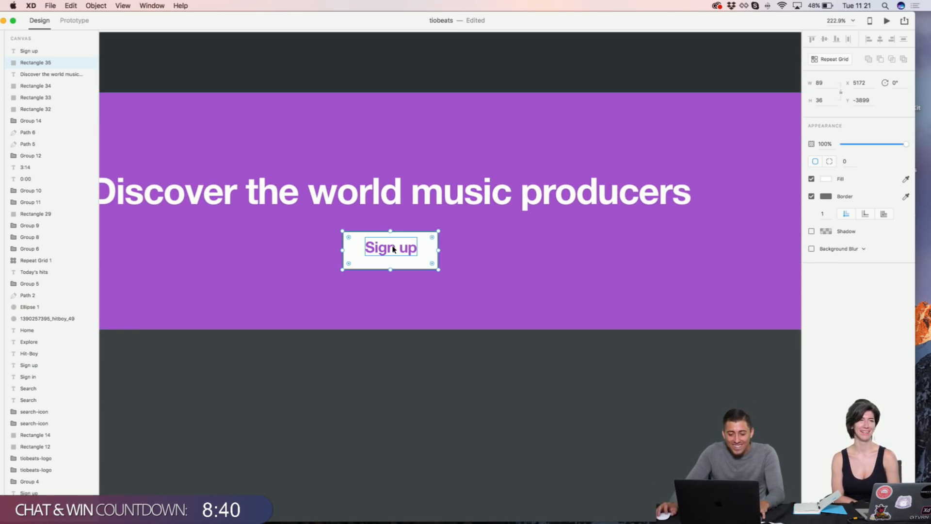
scroll(393, 249, up, 5)
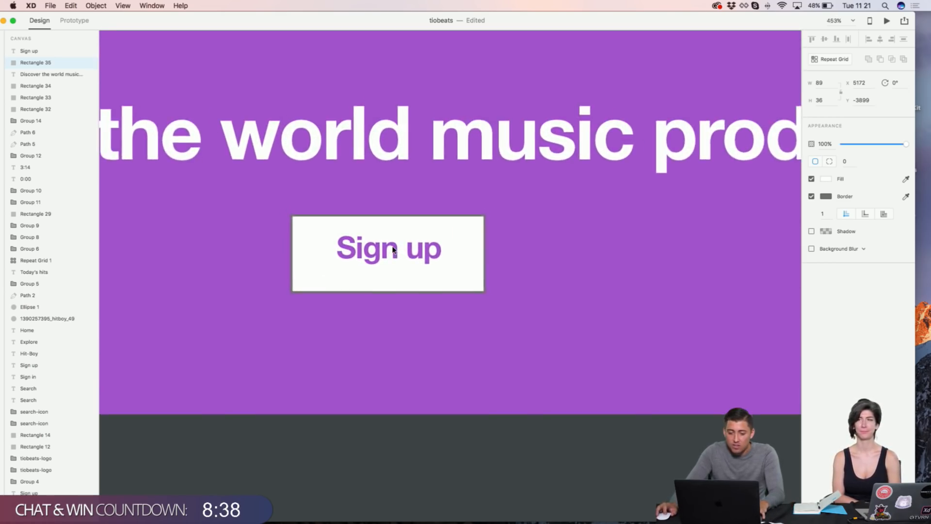
click(398, 245)
click(359, 200)
drag(376, 259, 368, 263)
click(469, 233)
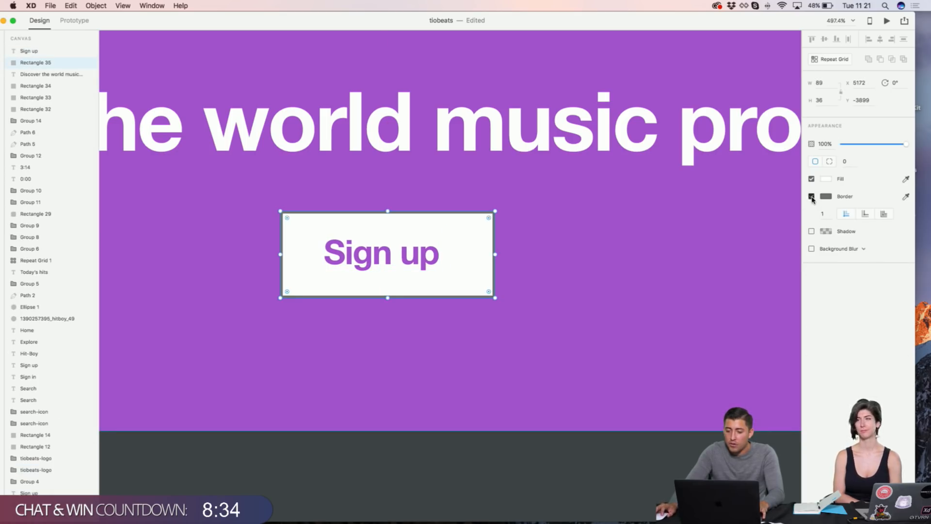
click(843, 162)
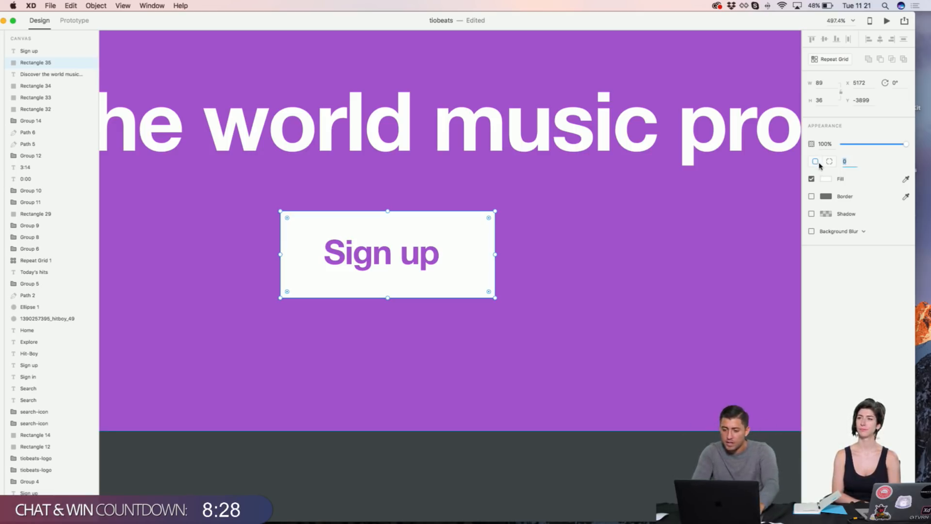
text(4)
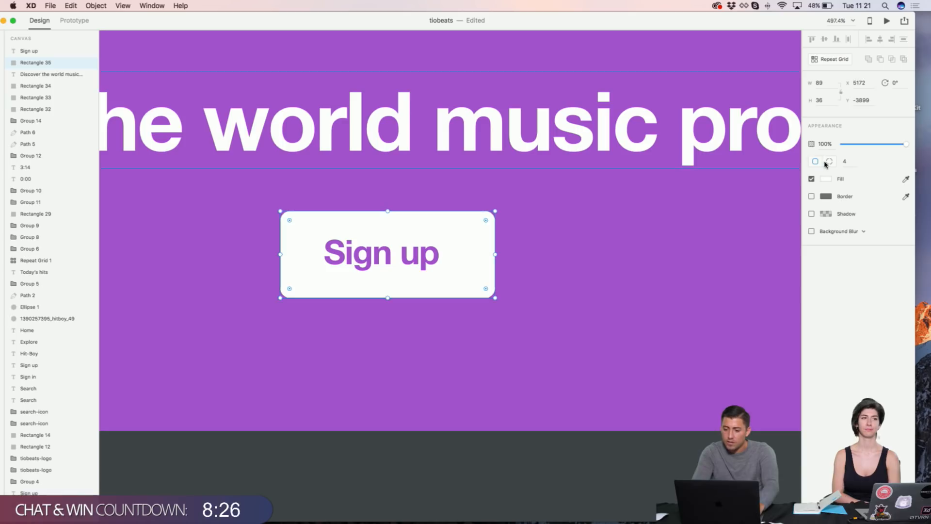
click(828, 163)
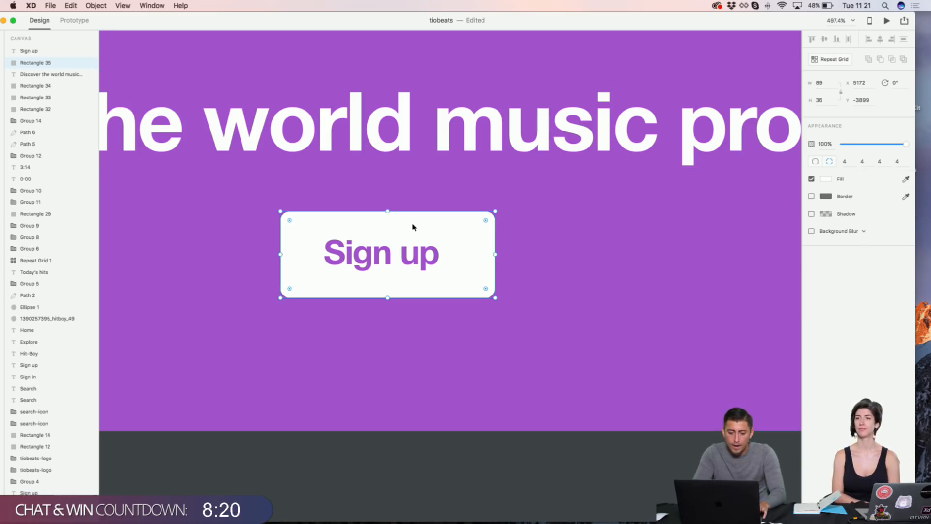
Step: Nudge the Sign up label right to x 5181 so it sits centred in the button
click(423, 188)
click(397, 256)
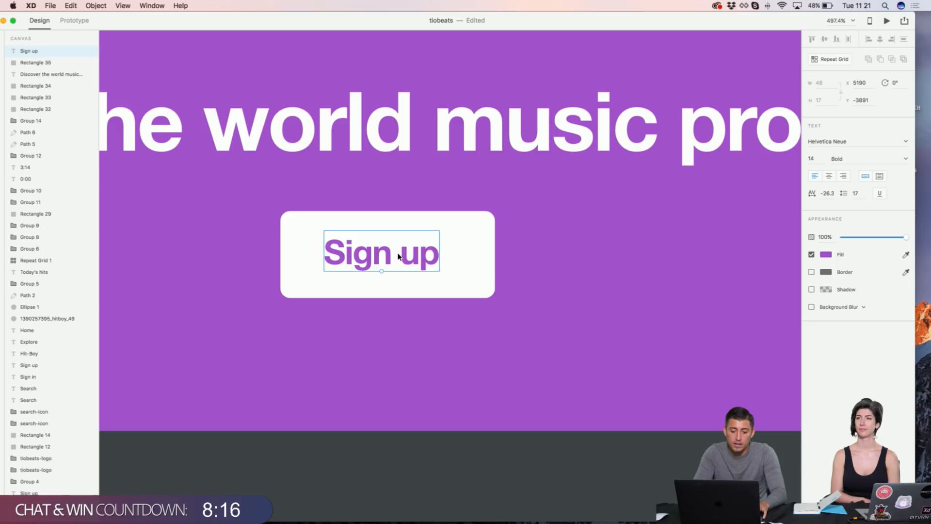
key(shift+Left)
key(shift+Left)
key(Right)
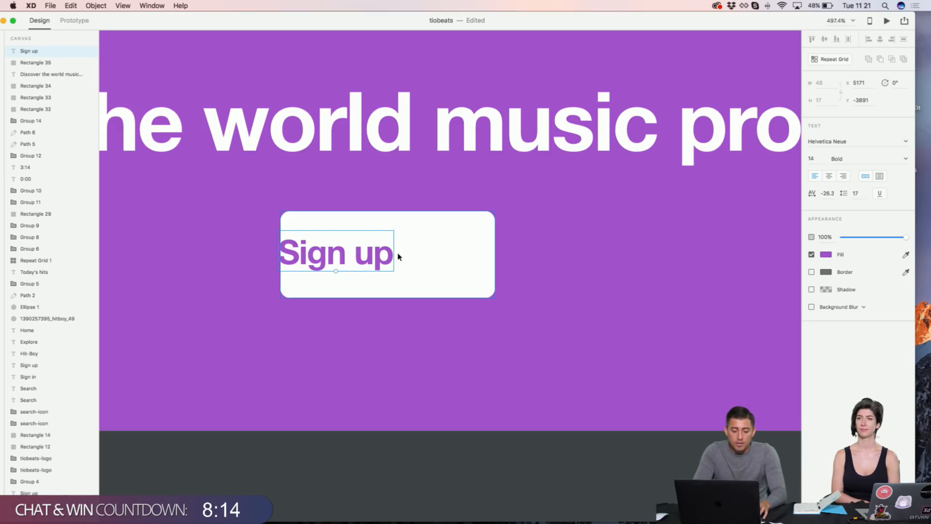
key(shift+Right)
key(shift+Right)
key(shift+Right)
key(shift+Right)
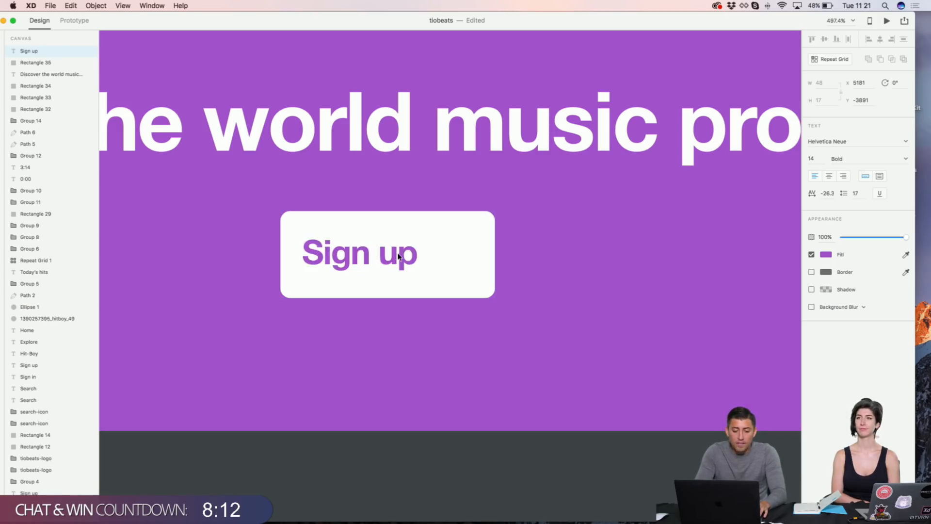
key(shift+Left)
key(shift+Left)
key(shift+Left)
key(shift+Right)
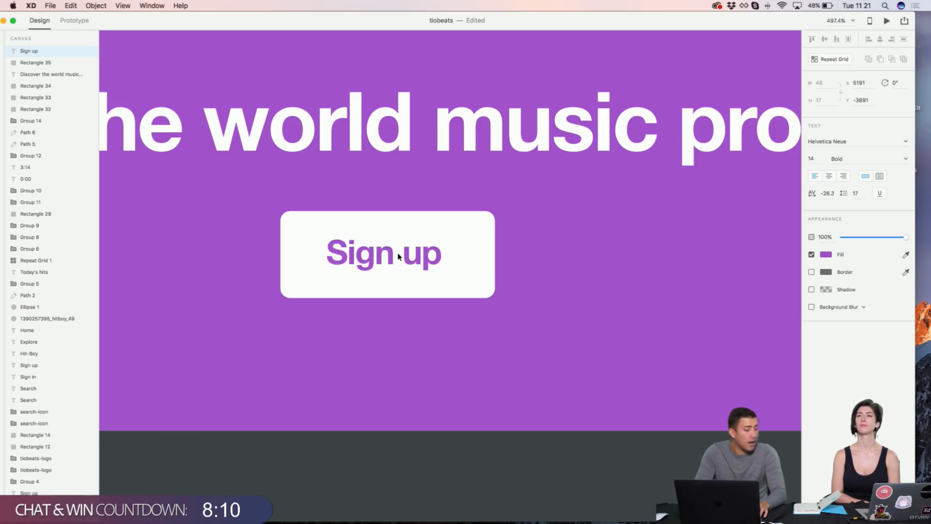
key(shift+Left)
key(shift+Left)
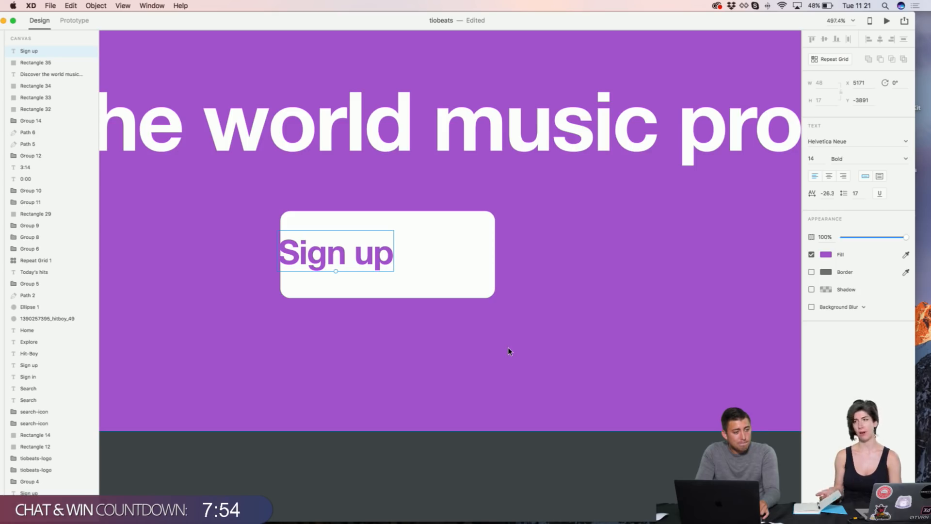
key(super+minus)
key(super+minus)
key(super+minus)
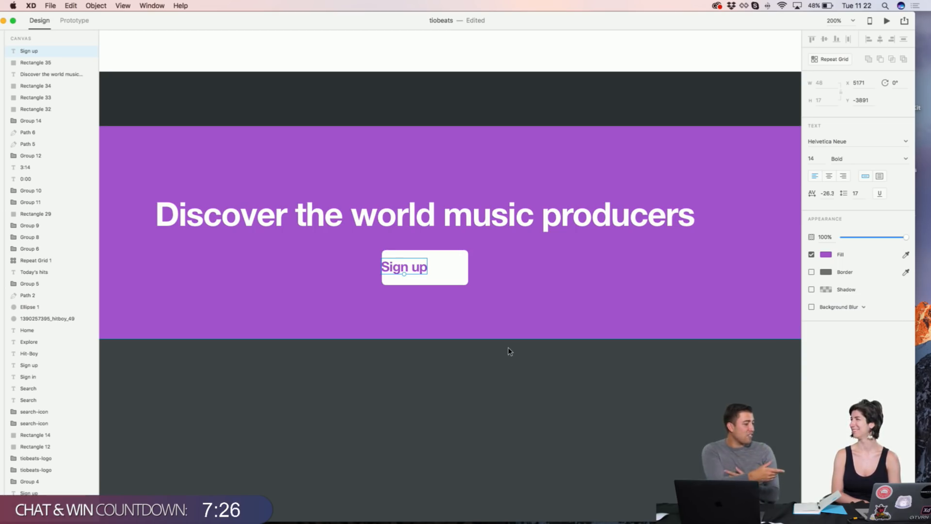
click(517, 303)
click(413, 272)
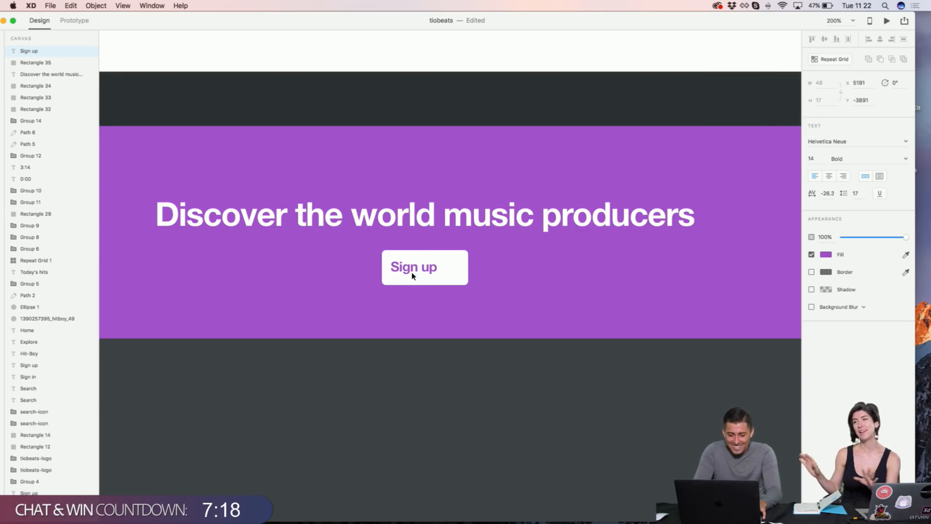
key(Right)
key(Right)
key(Right)
key(Right)
key(Right)
key(Right)
key(Right)
key(Right)
key(Right)
key(Right)
key(Right)
key(Right)
key(Right)
key(Right)
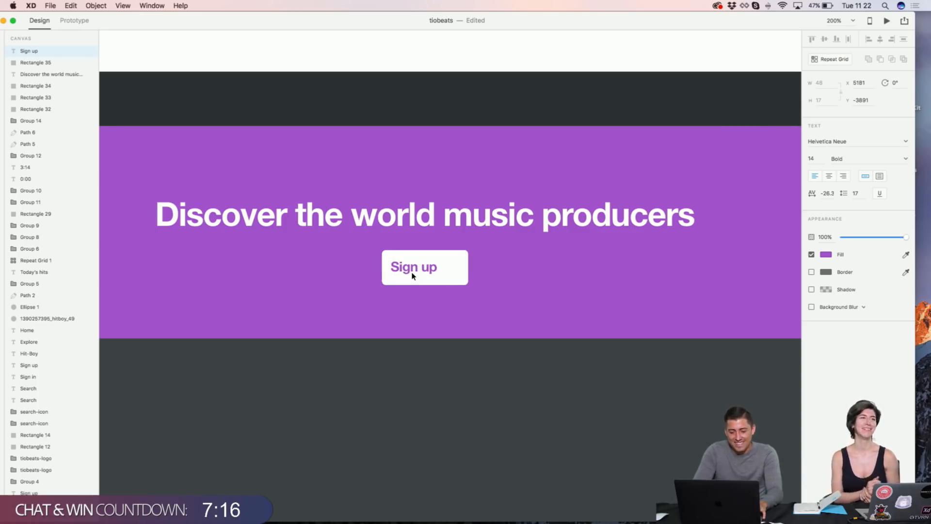
Step: Set the white button rectangle's width to 74
click(463, 272)
key(Tab)
click(461, 280)
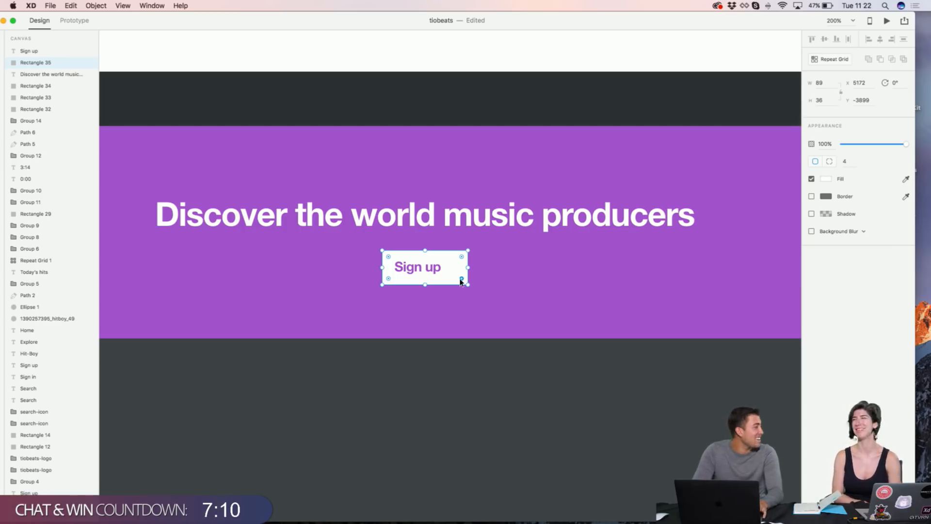
click(826, 81)
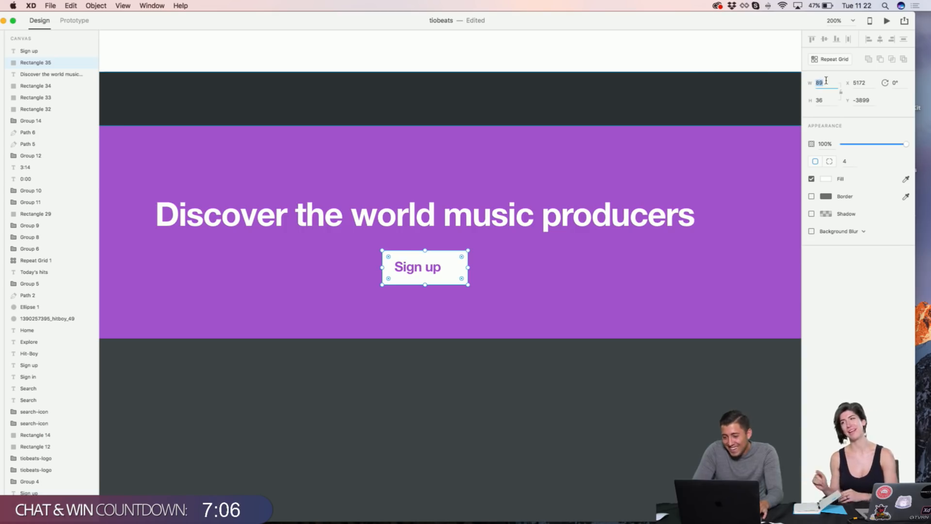
key(super+equal)
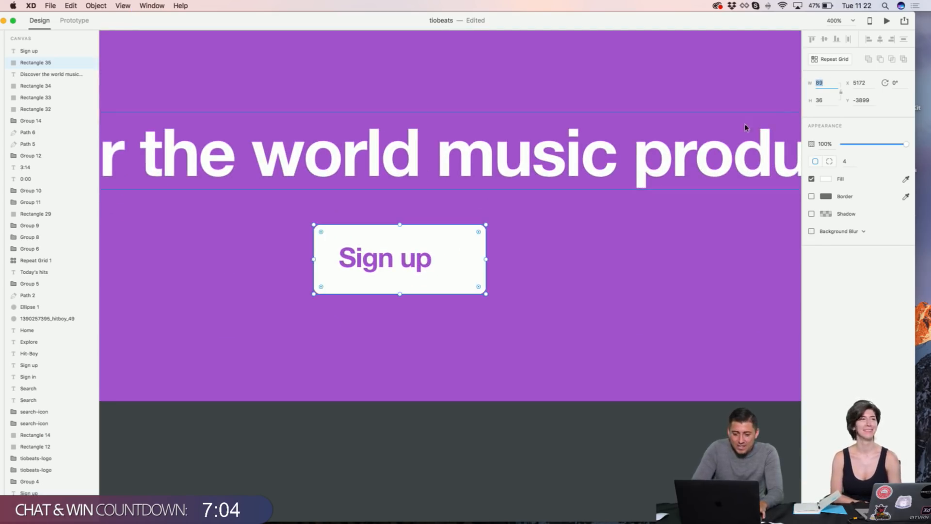
text(59)
key(Return)
text(79)
key(Return)
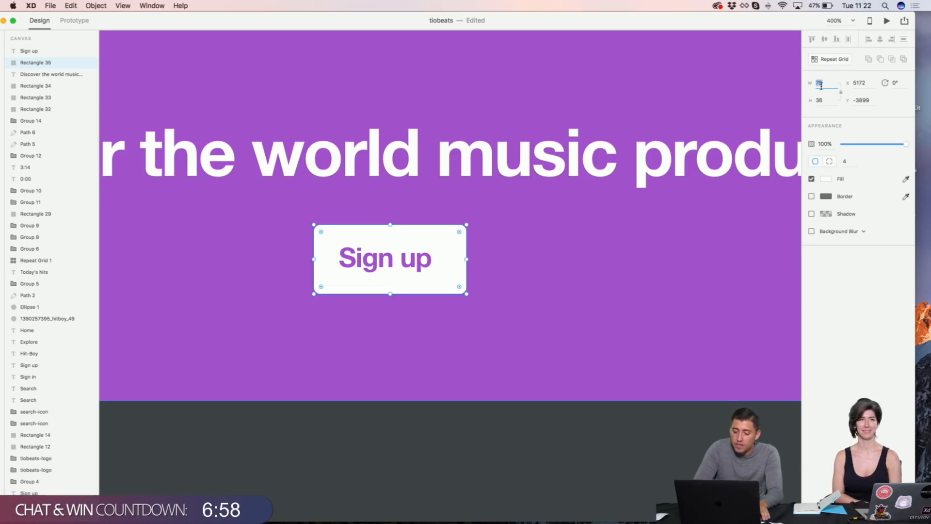
key(shift+Down)
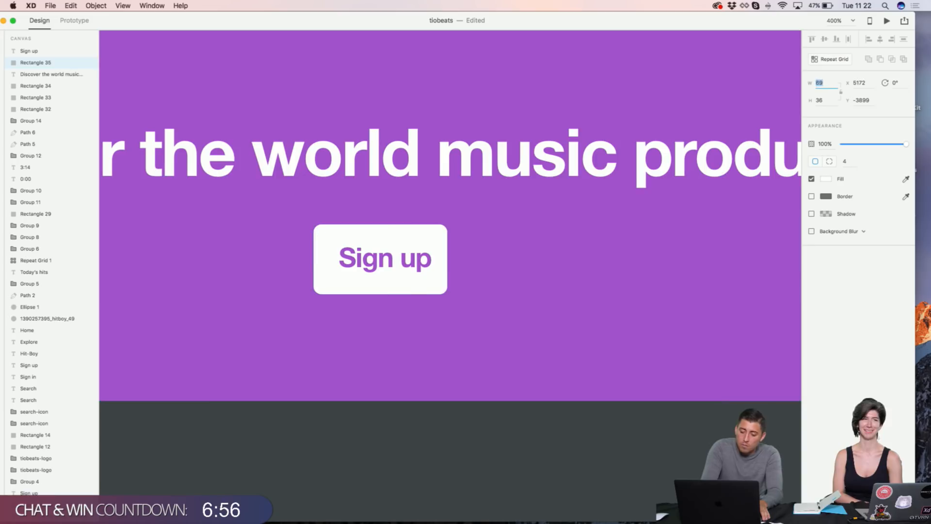
key(shift+Down)
key(Up)
key(shift+Up)
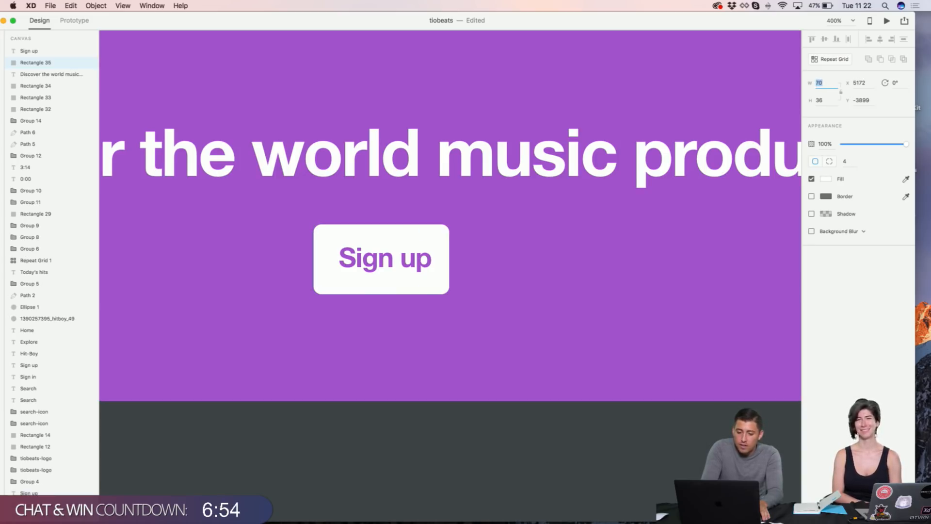
key(Up)
key(Up)
key(Up)
key(Up)
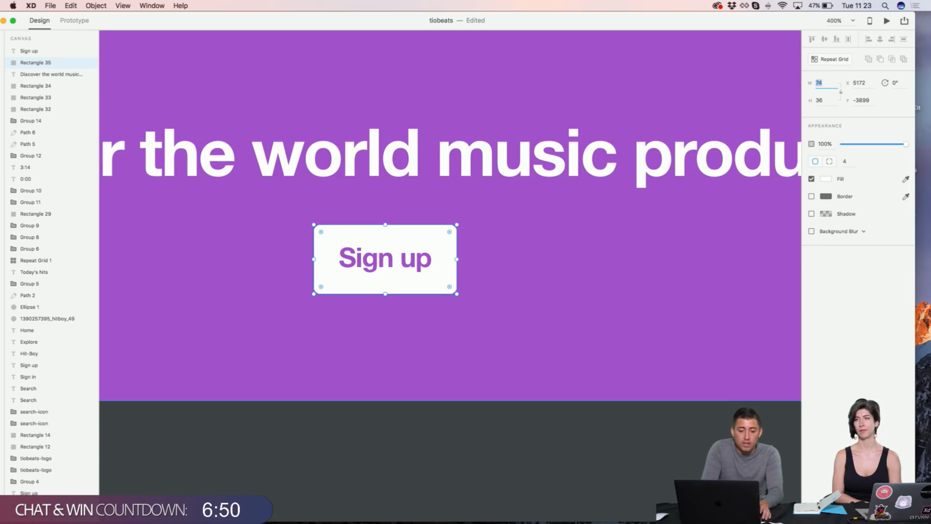
Step: Realign the button around its label and set its height to 34
click(528, 254)
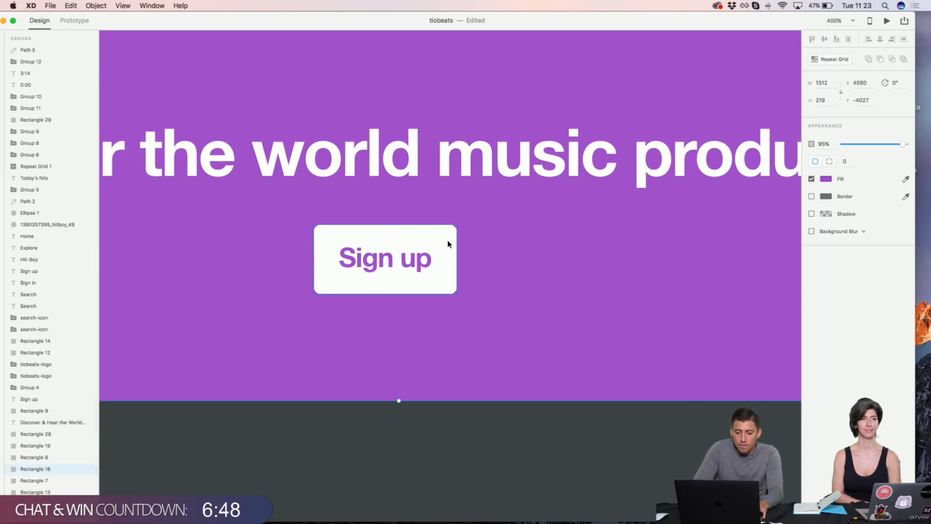
click(446, 243)
key(Down)
key(Down)
key(Down)
key(Down)
key(Down)
key(Down)
key(Down)
key(Down)
key(Down)
key(Down)
key(Down)
key(Down)
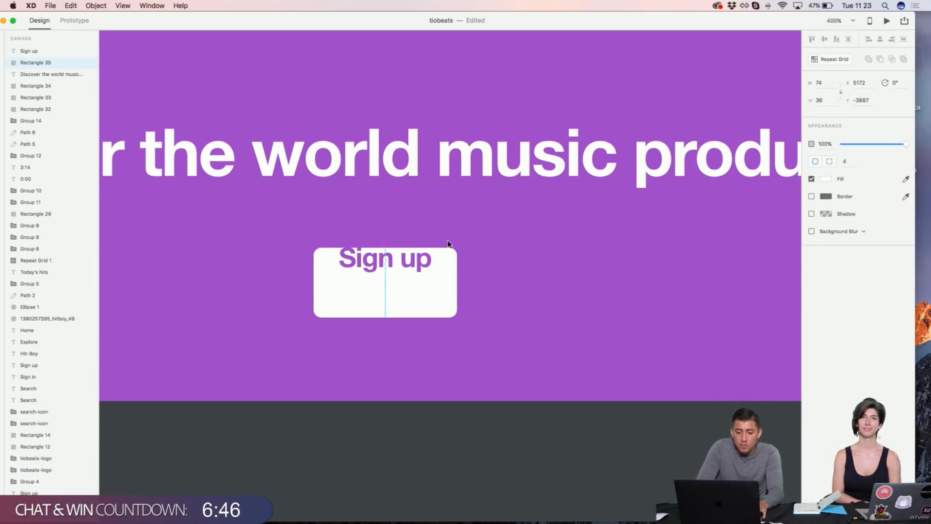
key(Up)
key(Up)
key(Up)
key(Up)
key(Up)
key(Up)
key(Up)
key(Up)
key(Up)
key(Up)
key(Up)
key(Up)
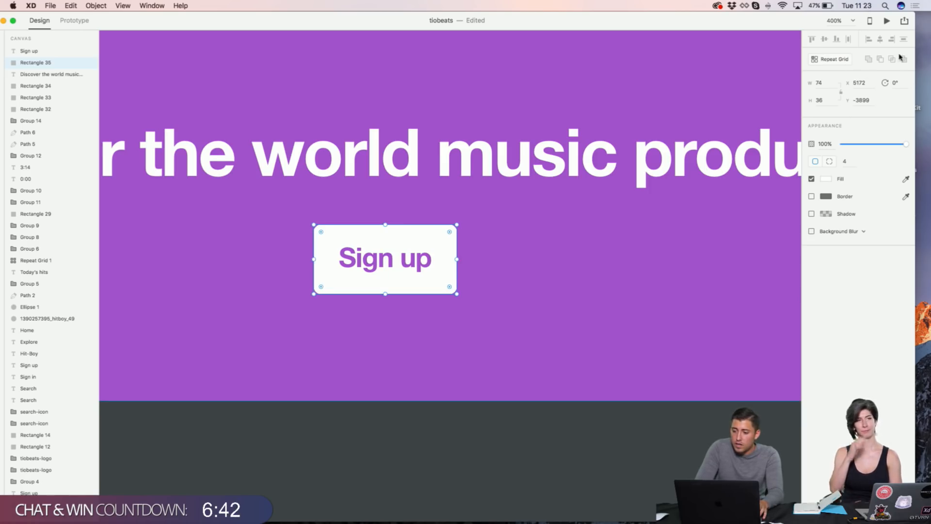
click(819, 100)
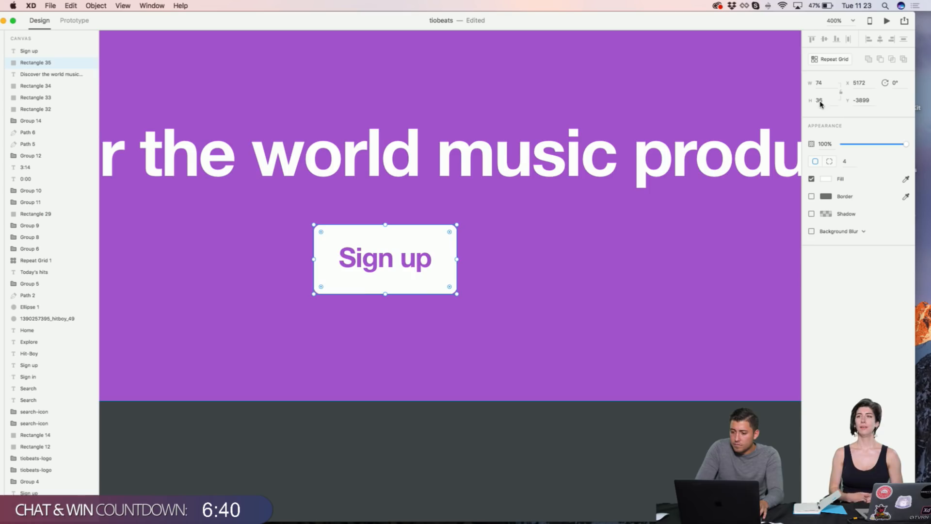
text(20)
key(Return)
key(Up)
key(Up)
key(Up)
key(Up)
key(Up)
key(Up)
key(Up)
key(Up)
key(Up)
key(Up)
key(Up)
key(Up)
key(Up)
key(Up)
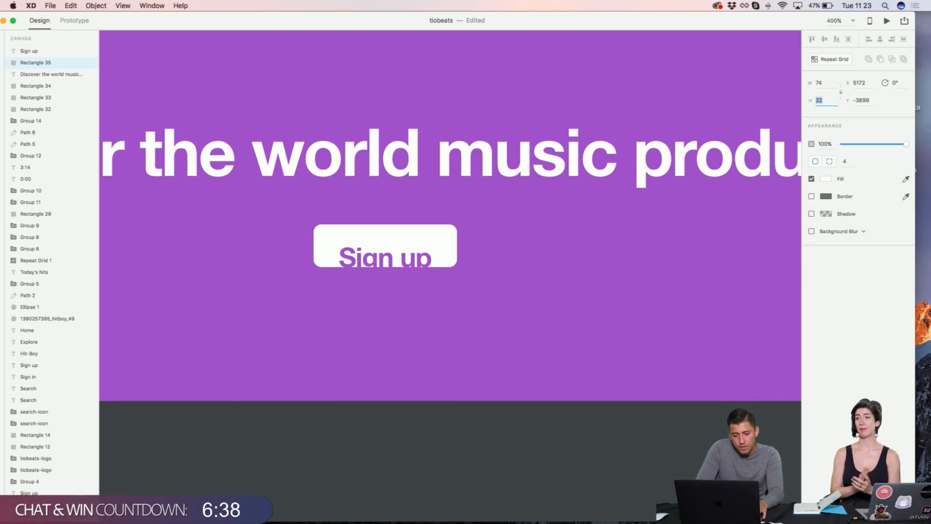
key(super+minus)
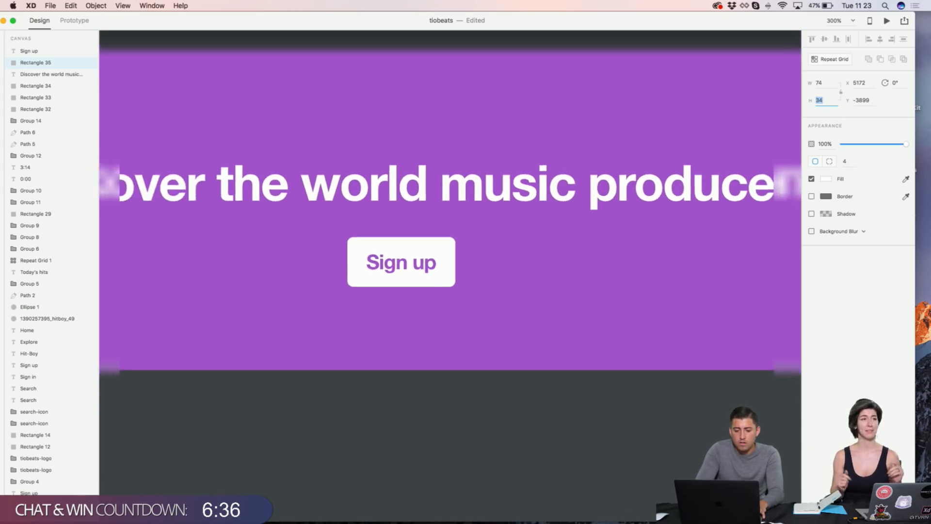
key(super+minus)
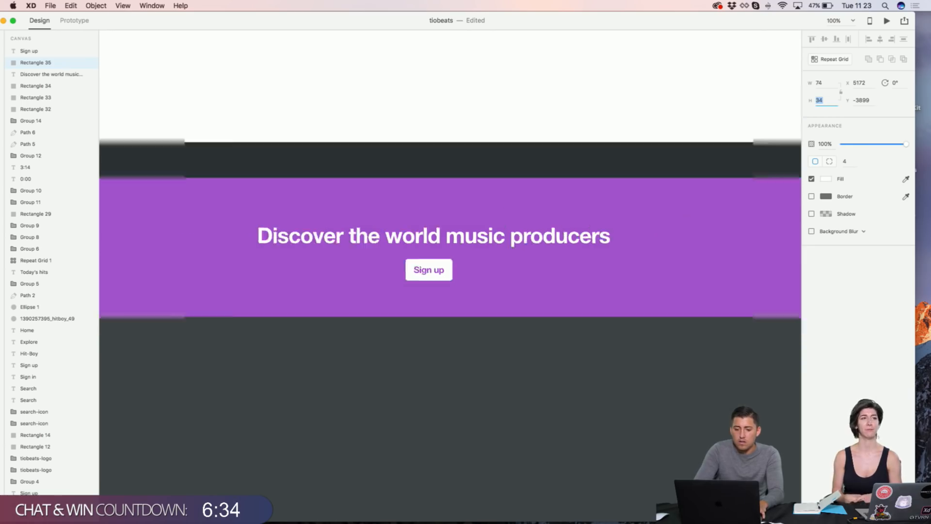
Step: Widen the Sign up button rectangle to 84
click(550, 141)
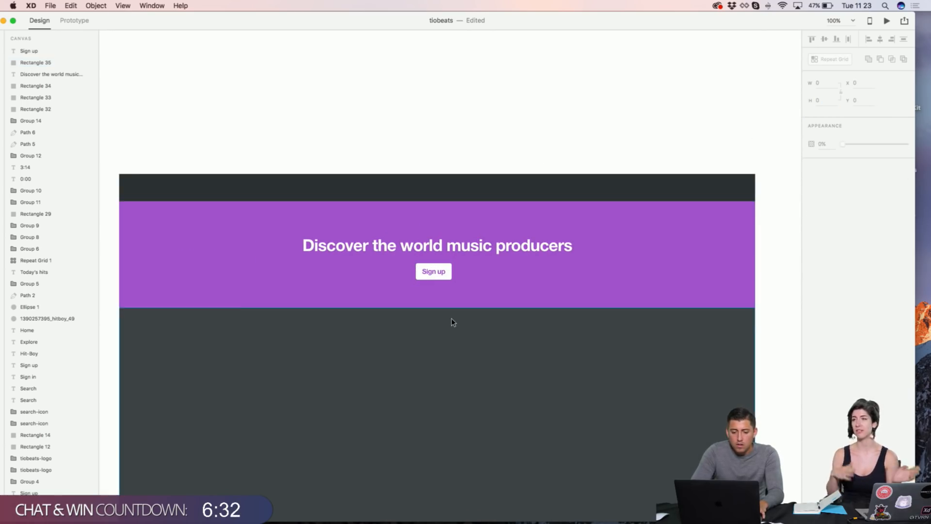
scroll(453, 322, up, 3)
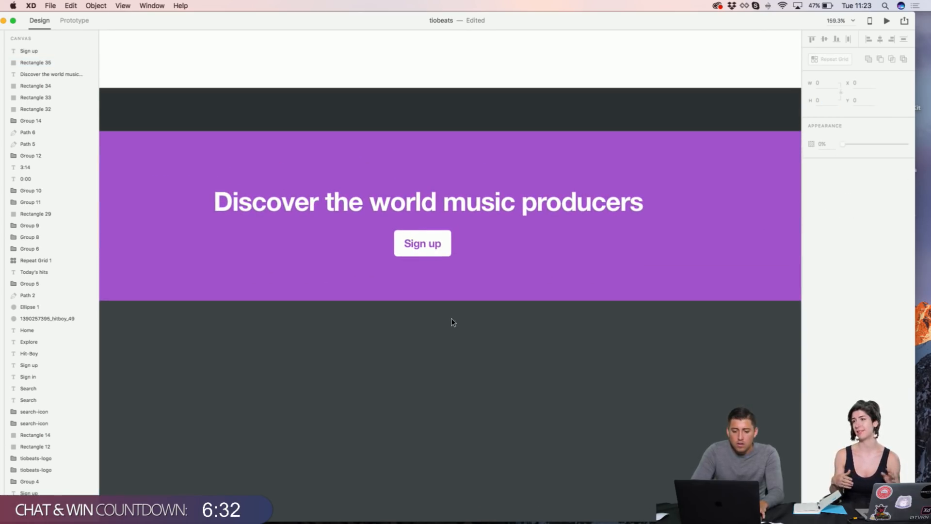
click(445, 240)
scroll(445, 315, up, 3)
click(824, 83)
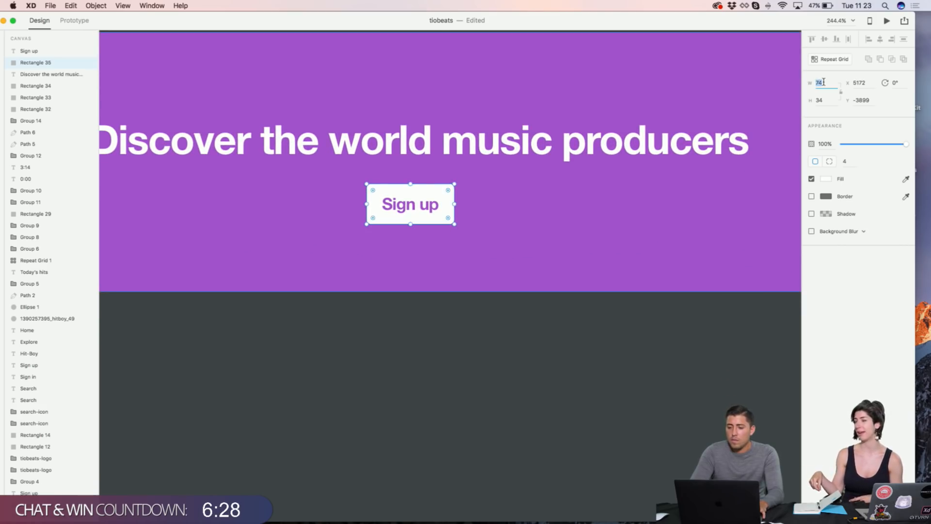
text(84)
key(Return)
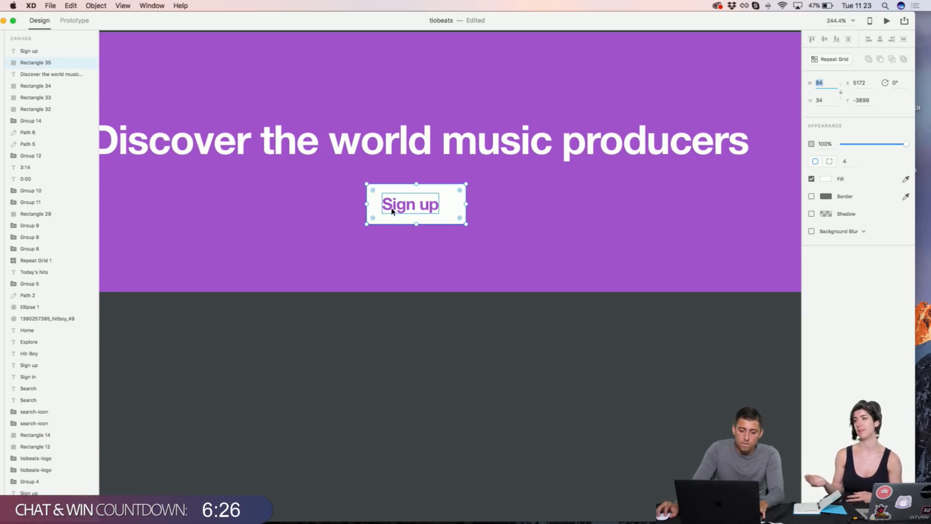
Step: Centre the button horizontally within the purple hero band
click(405, 164)
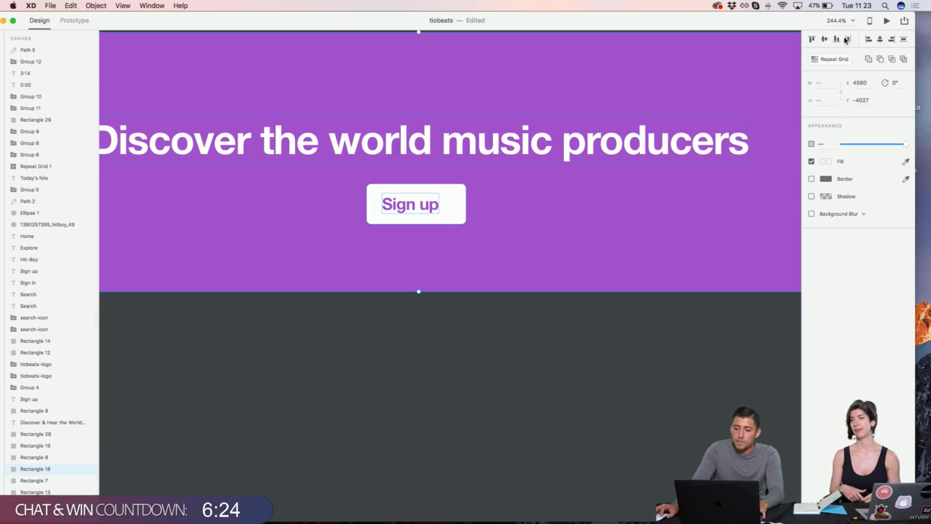
click(879, 39)
scroll(512, 91, up, 5)
click(510, 91)
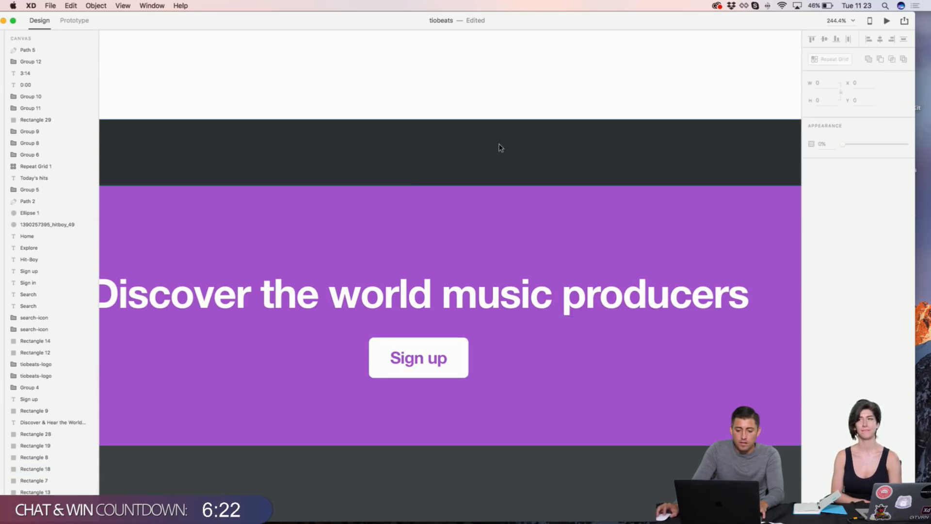
scroll(495, 194, down, 3)
click(460, 277)
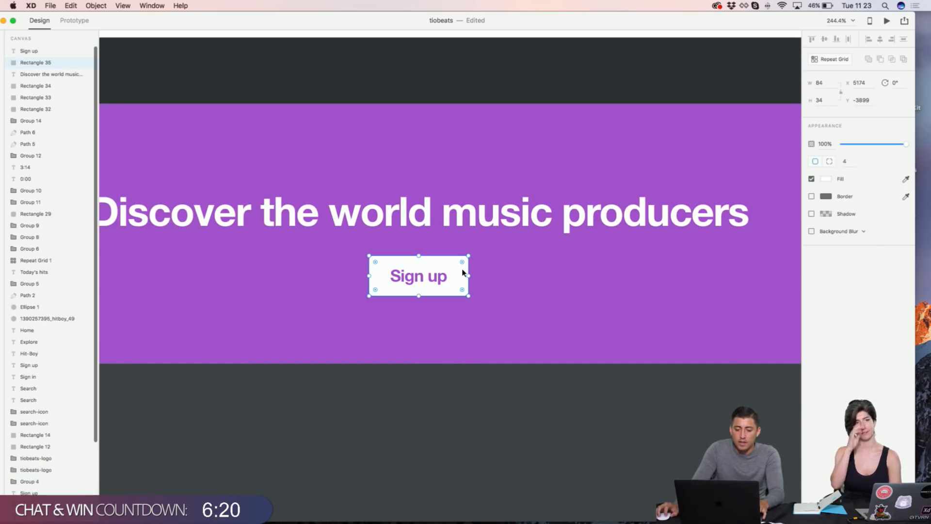
key(super+minus)
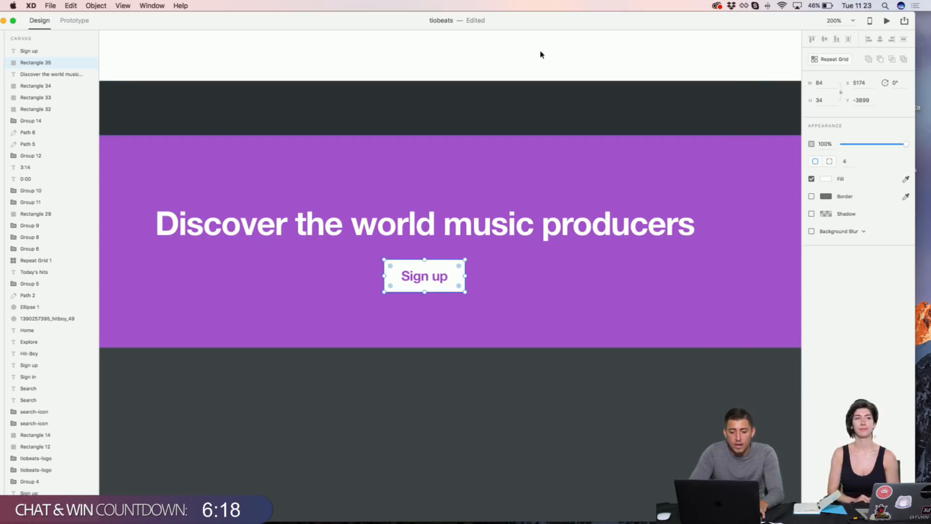
click(541, 53)
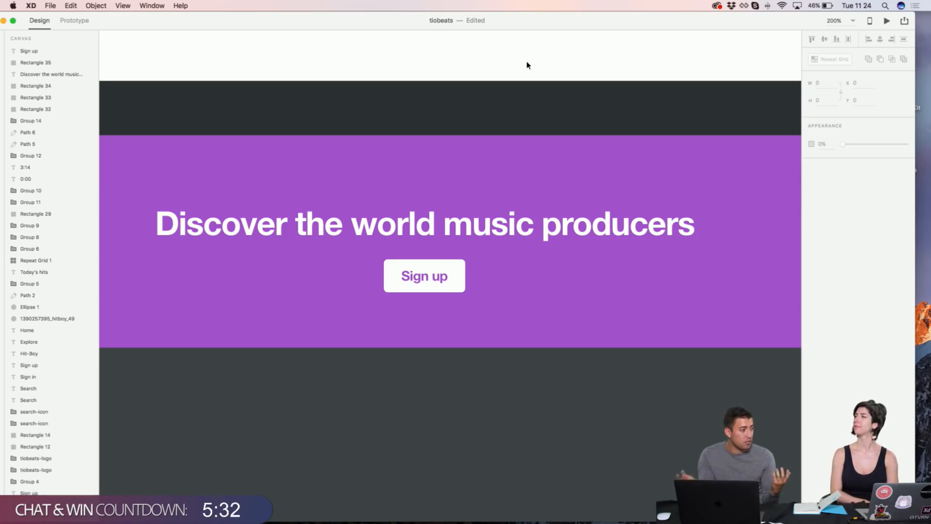
Step: Give the Sign up button a black drop shadow offset 0, 2, blur 6, at 12% opacity
click(460, 276)
click(811, 214)
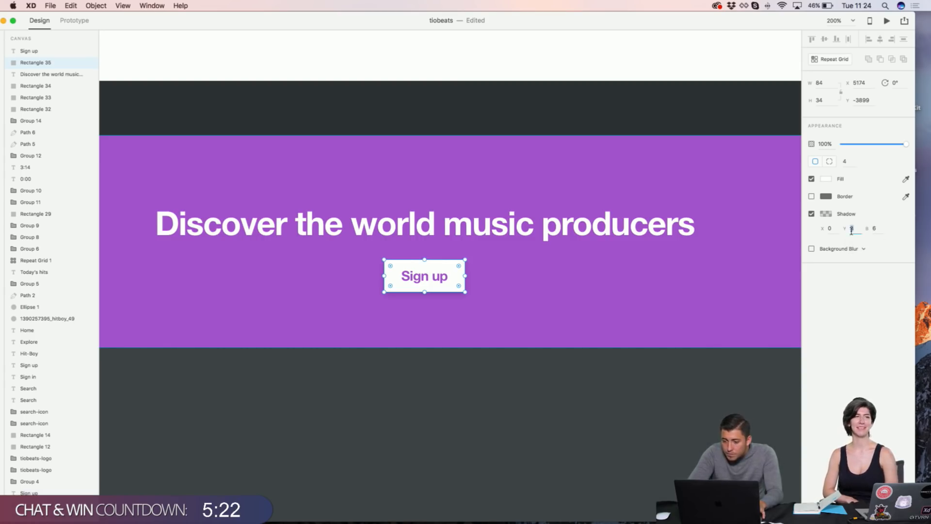
key(BackSpace)
text(2)
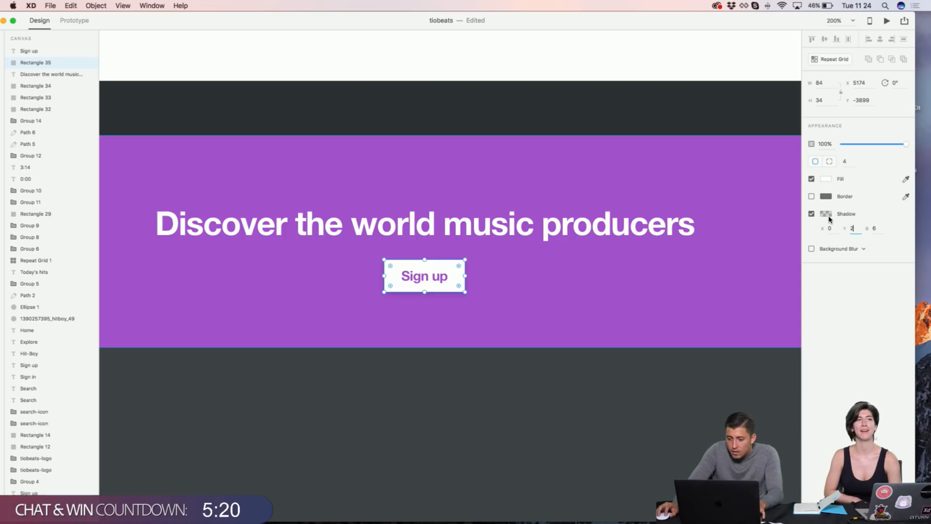
click(826, 214)
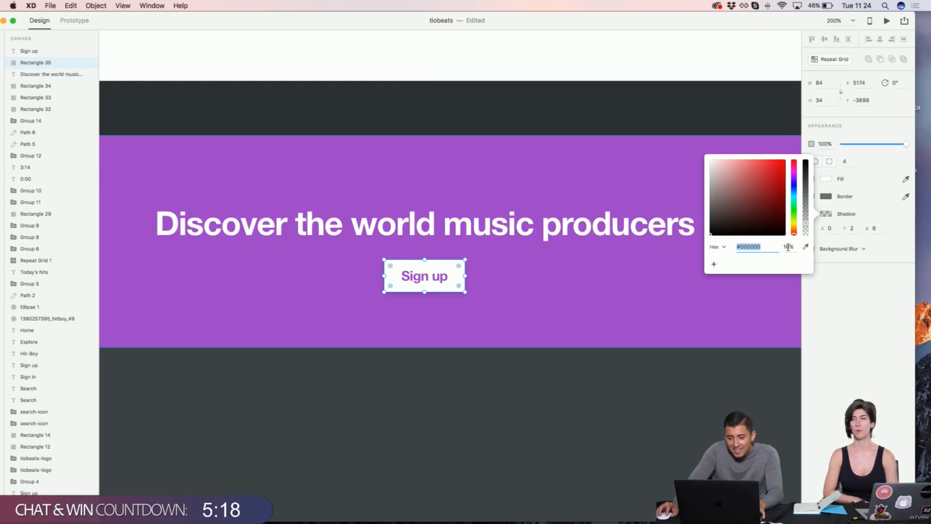
click(787, 248)
text(12)
key(Return)
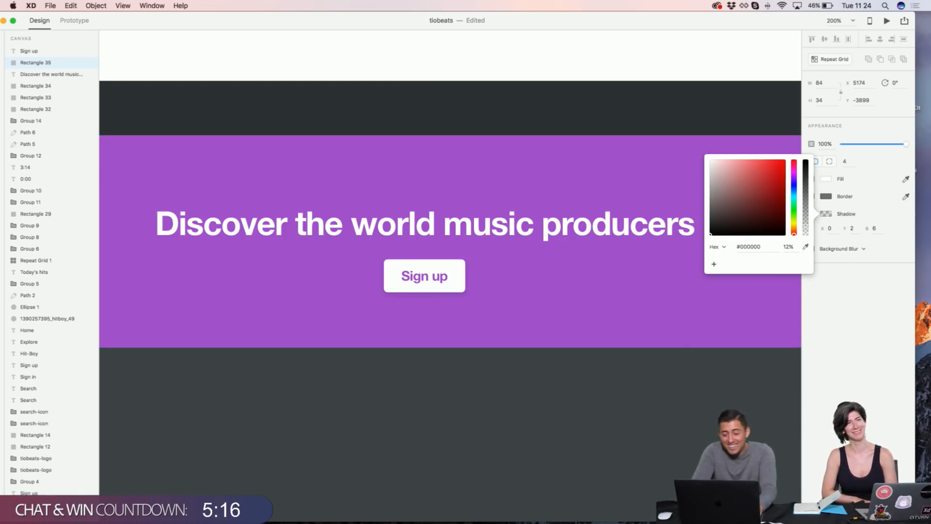
click(554, 406)
key(super+1)
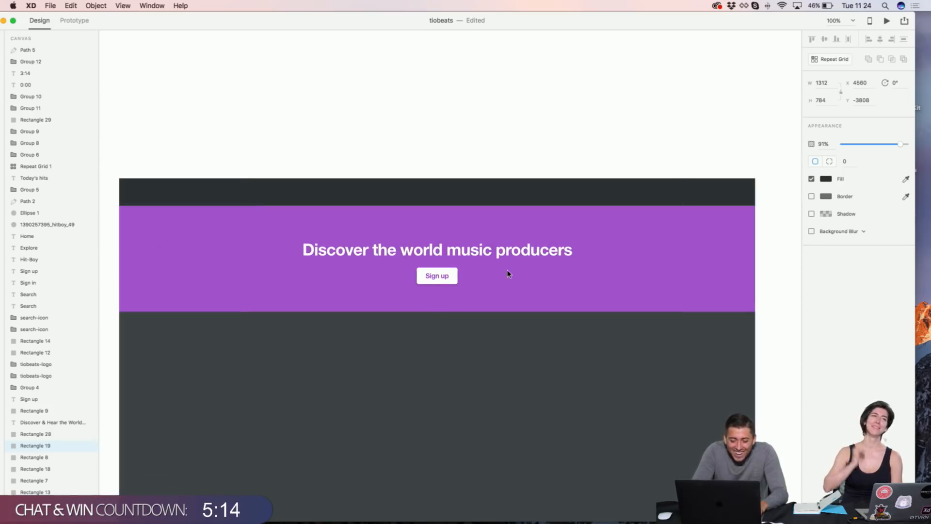
click(474, 142)
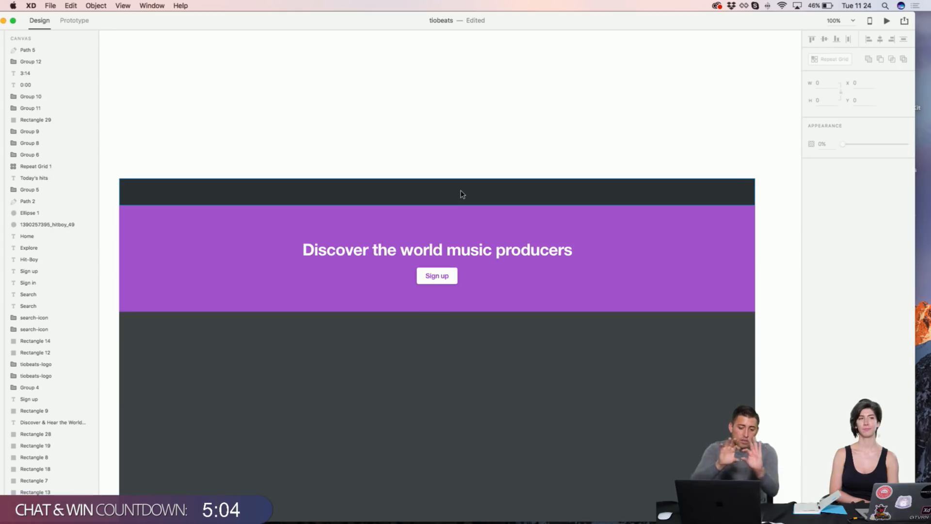
Step: Marquee-select the purple banner, headline and Sign up button together, then clear the selection
click(639, 258)
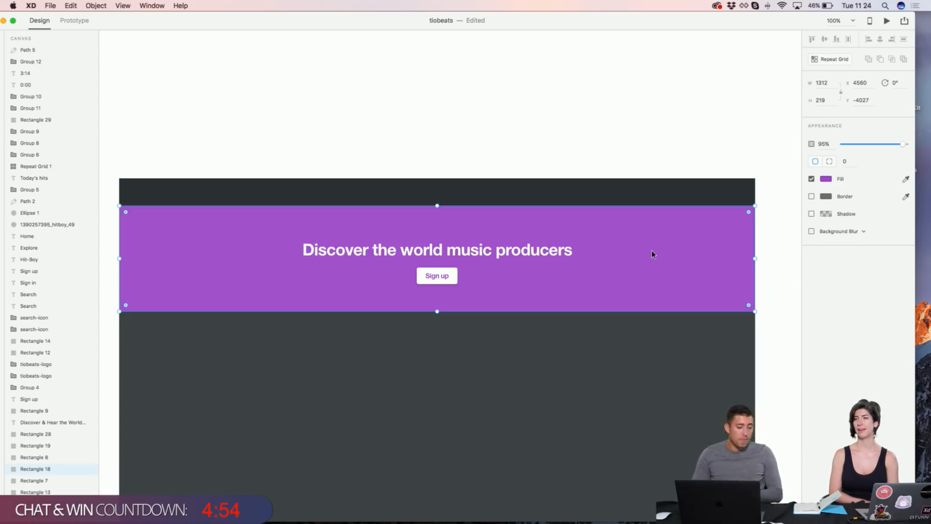
click(397, 121)
scroll(397, 120, left, 3)
scroll(397, 120, down, 3)
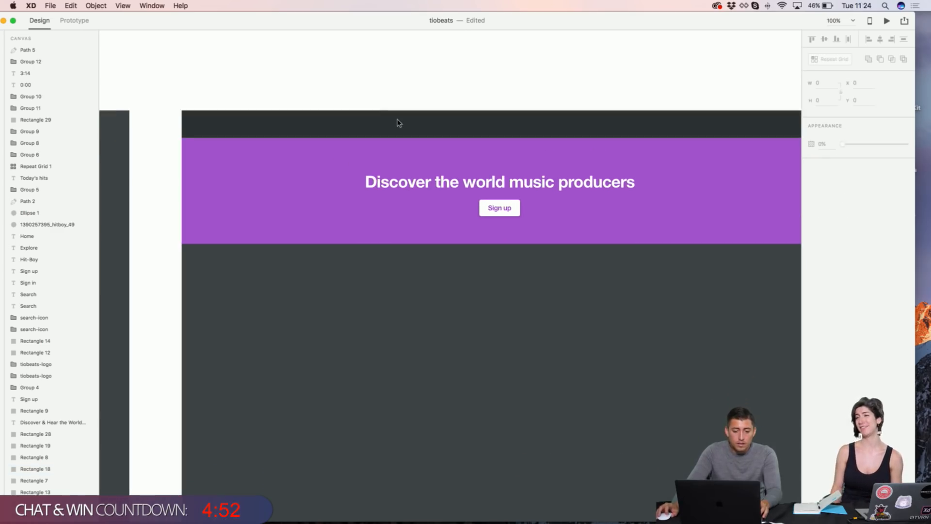
drag(407, 83, 531, 203)
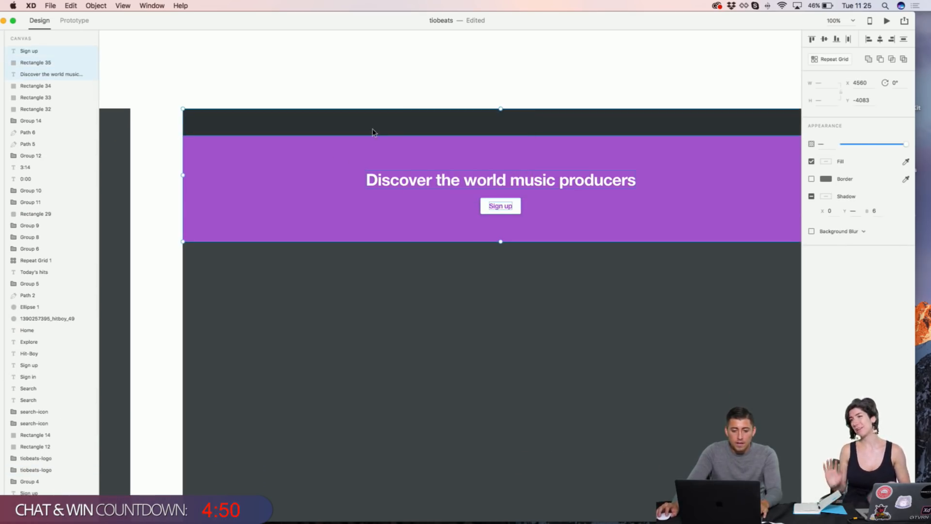
click(349, 80)
Step: Pan to the original Tiobeats artboard to study its arch bars, then back to the new hero
scroll(349, 80, left, 3)
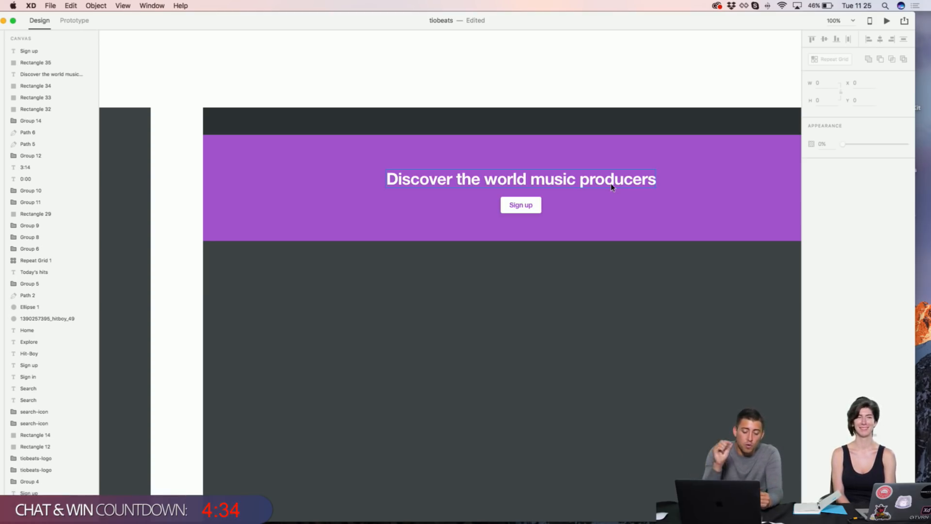
scroll(626, 85, right, 2)
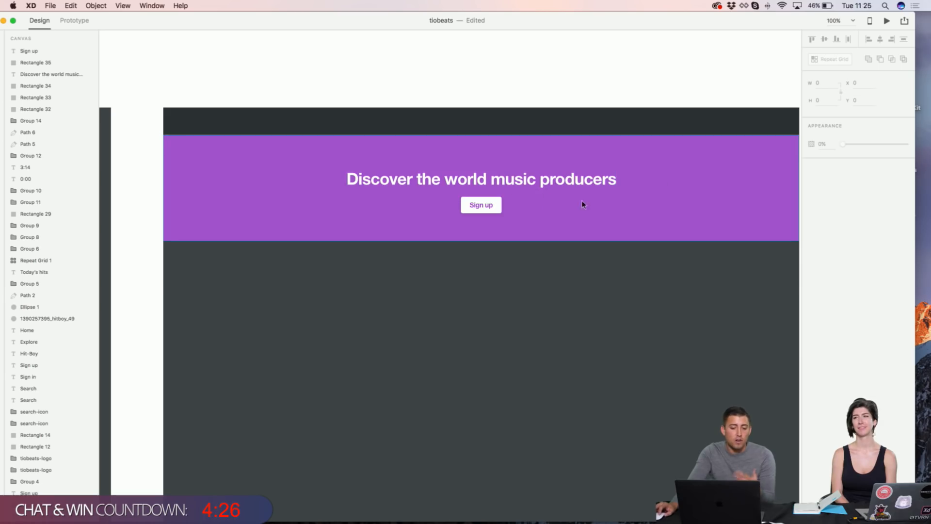
scroll(485, 180, left, 15)
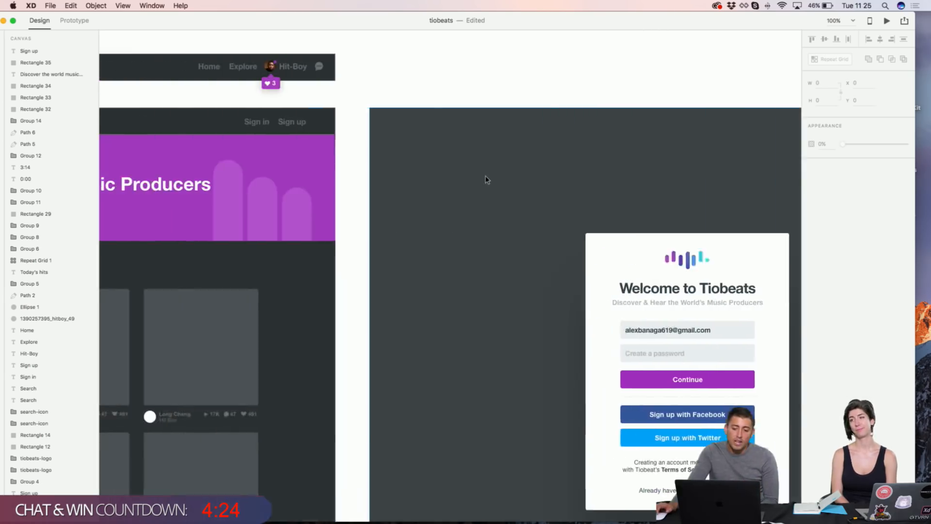
scroll(487, 180, right, 10)
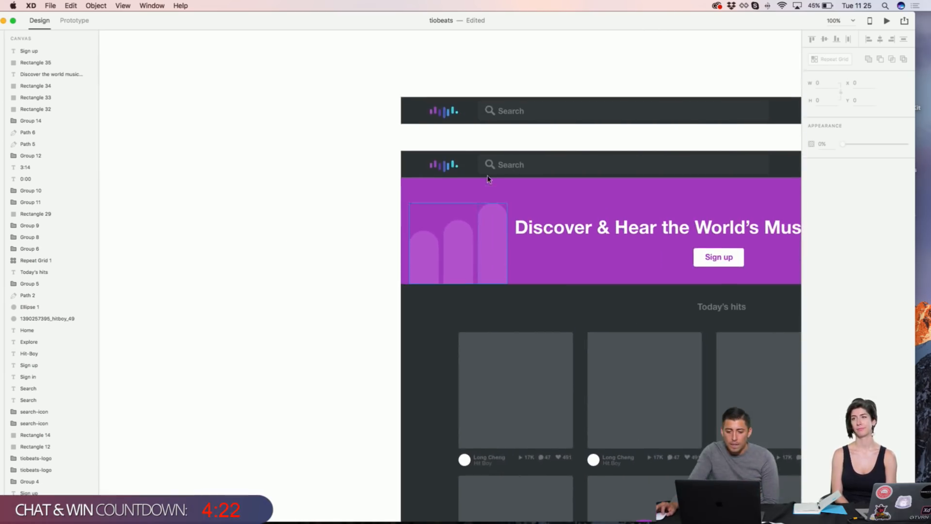
scroll(476, 137, up, 5)
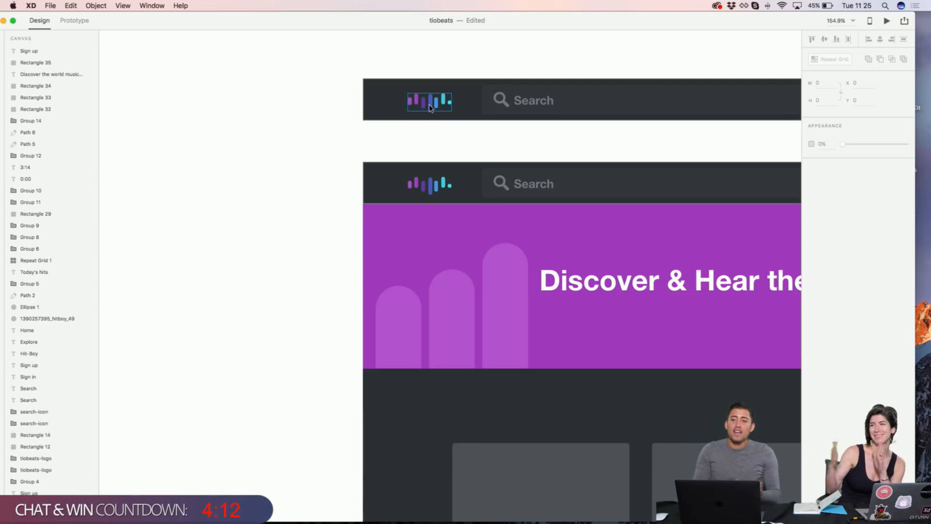
scroll(456, 48, right, 3)
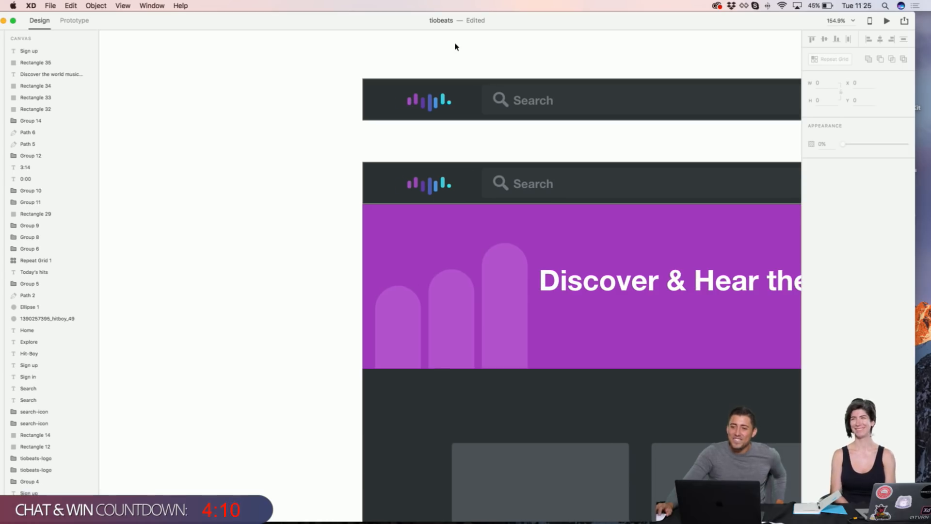
scroll(454, 47, right, 6)
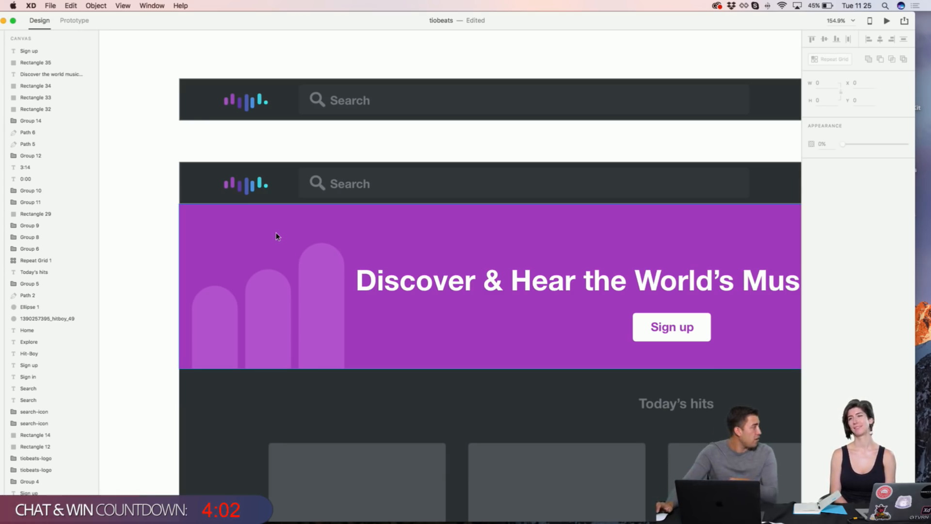
scroll(275, 232, right, 15)
scroll(275, 232, right, 4)
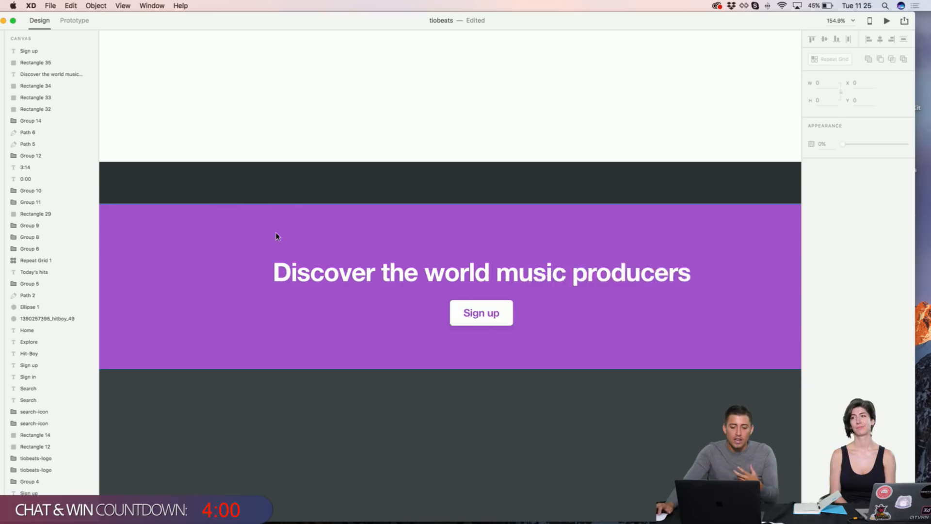
scroll(276, 232, left, 2)
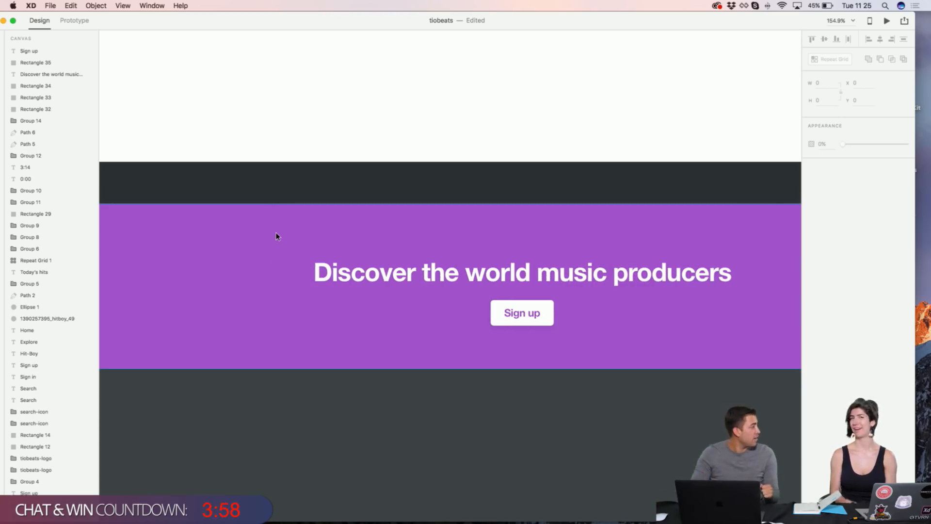
scroll(270, 118, left, 5)
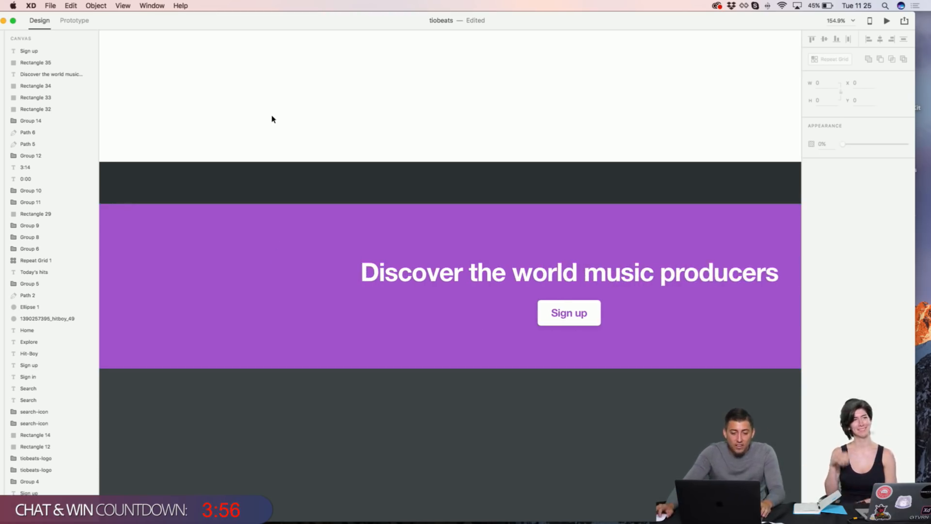
Step: Draw a tall rectangle on the left side of the purple hero
key(r)
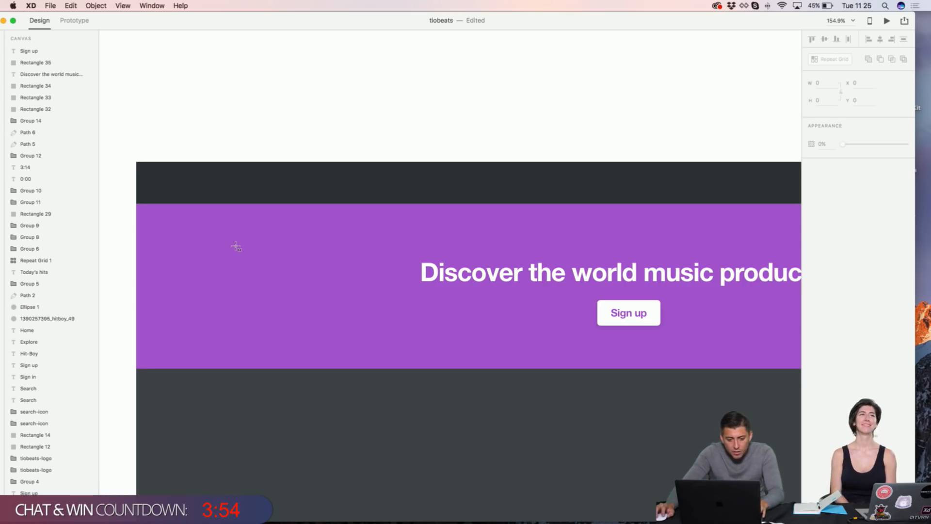
drag(236, 241, 288, 368)
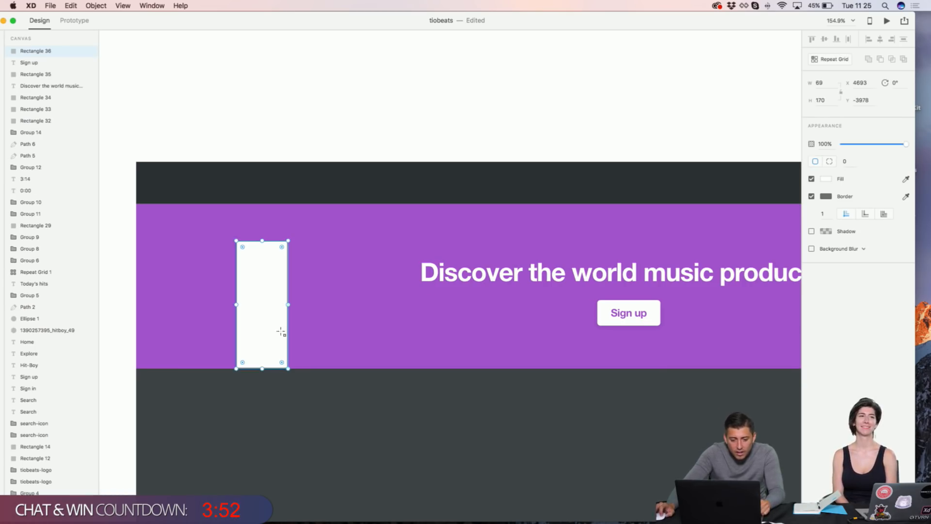
scroll(260, 156, right, 1)
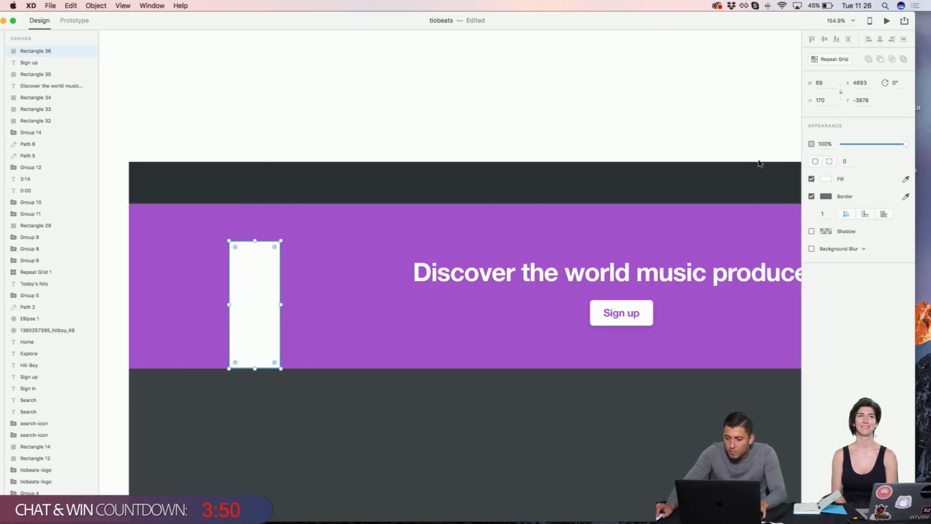
Step: Round the rectangle's top corners to 50 and fill it with the banner's purple
click(829, 162)
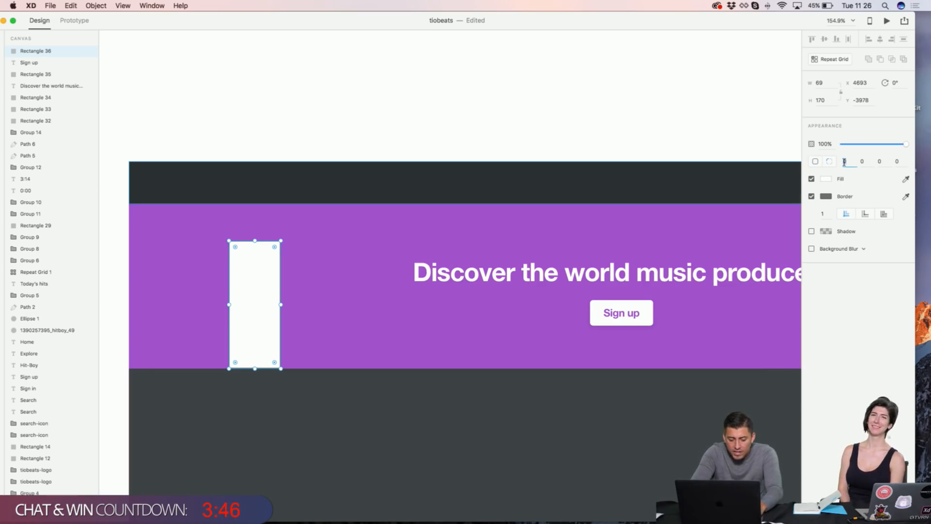
text(50)
key(Return)
click(863, 161)
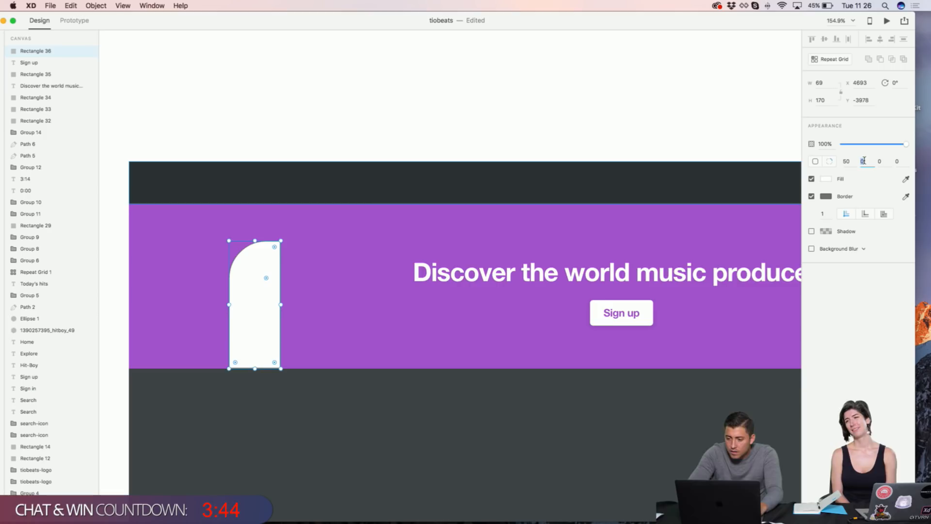
text(50)
key(Return)
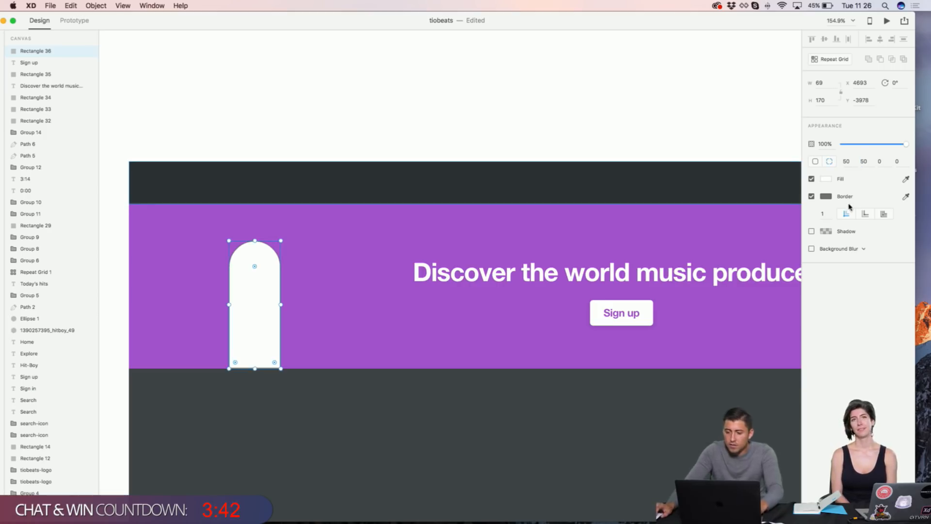
click(905, 179)
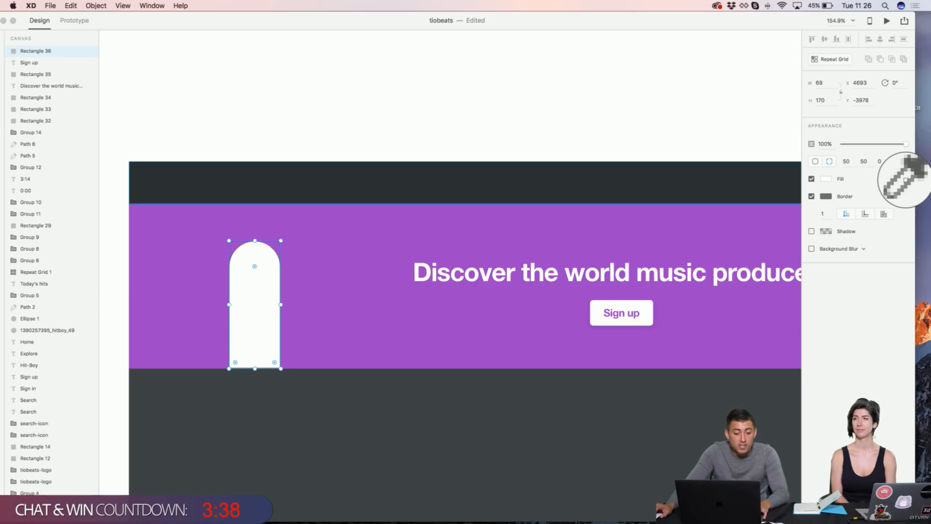
click(474, 242)
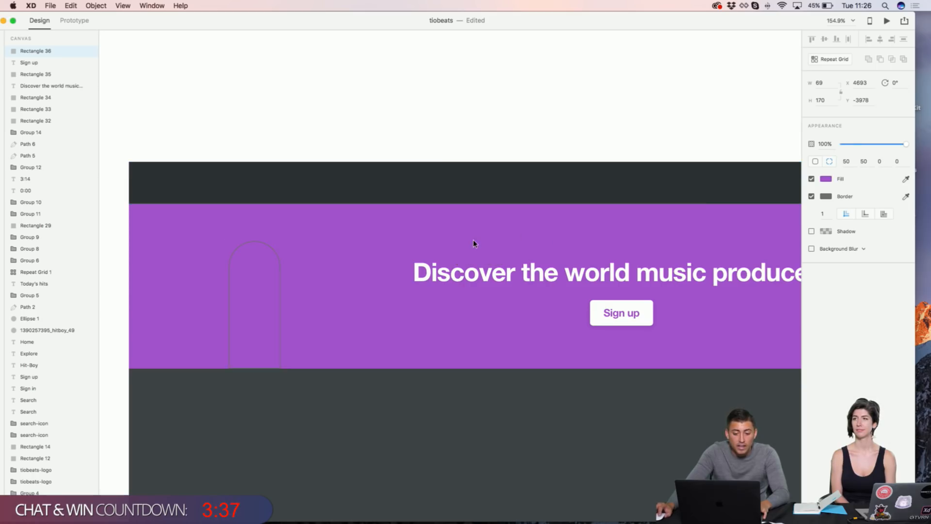
Step: Remove the arch bar's border and give it a slightly lighter purple than the banner
click(811, 197)
click(826, 179)
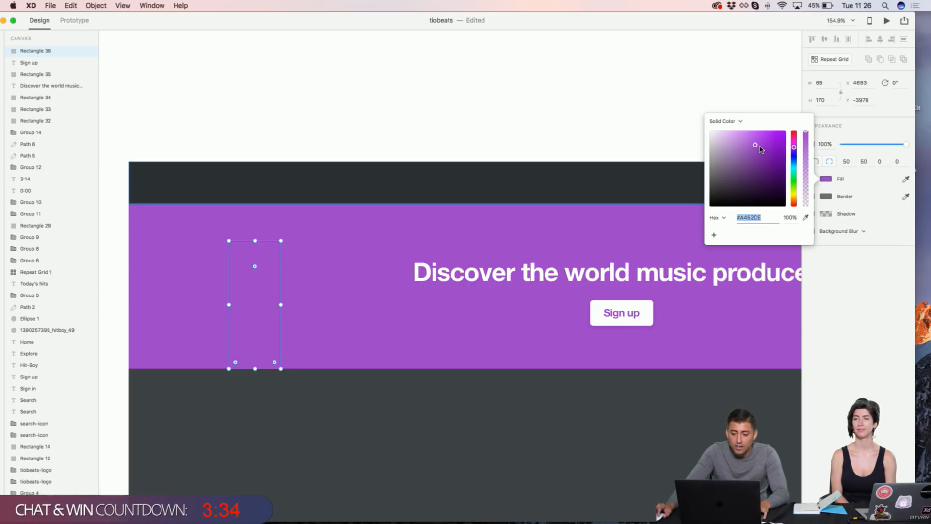
drag(760, 149, 783, 120)
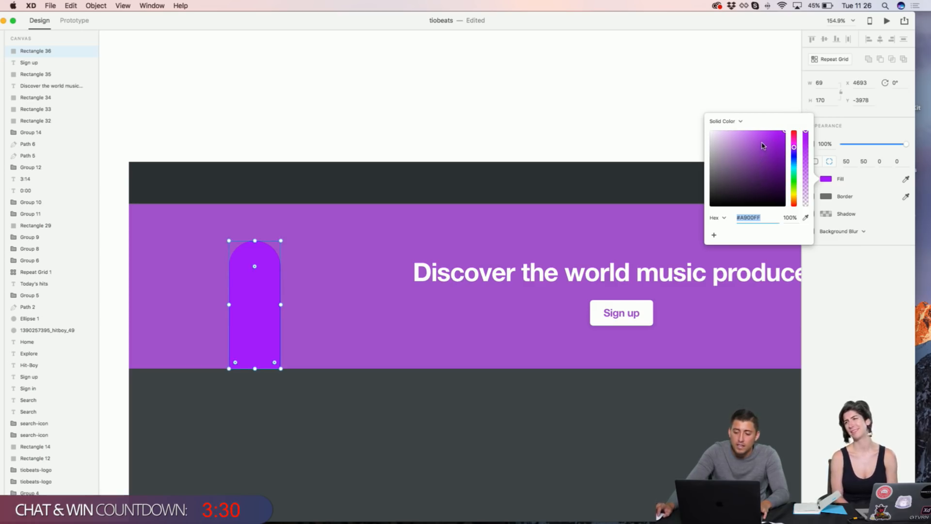
drag(757, 169, 740, 186)
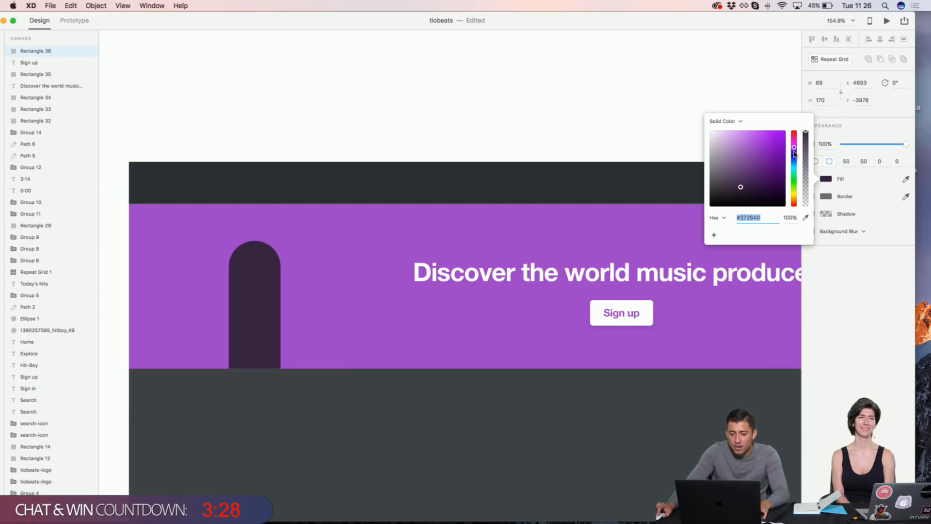
drag(794, 153, 794, 177)
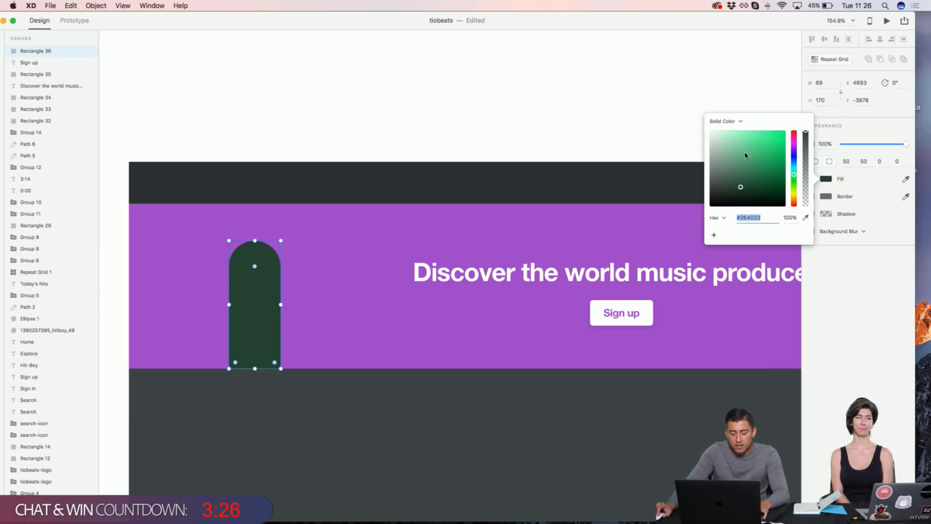
click(805, 218)
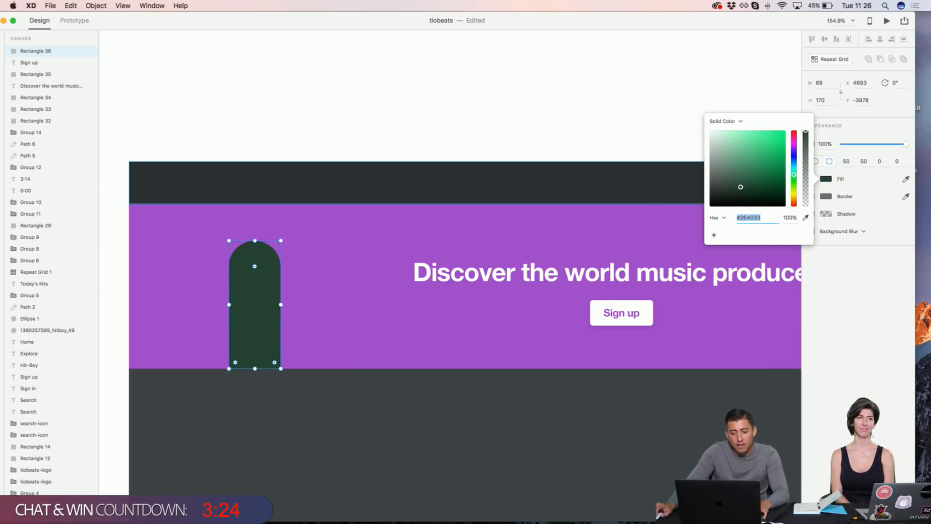
click(635, 222)
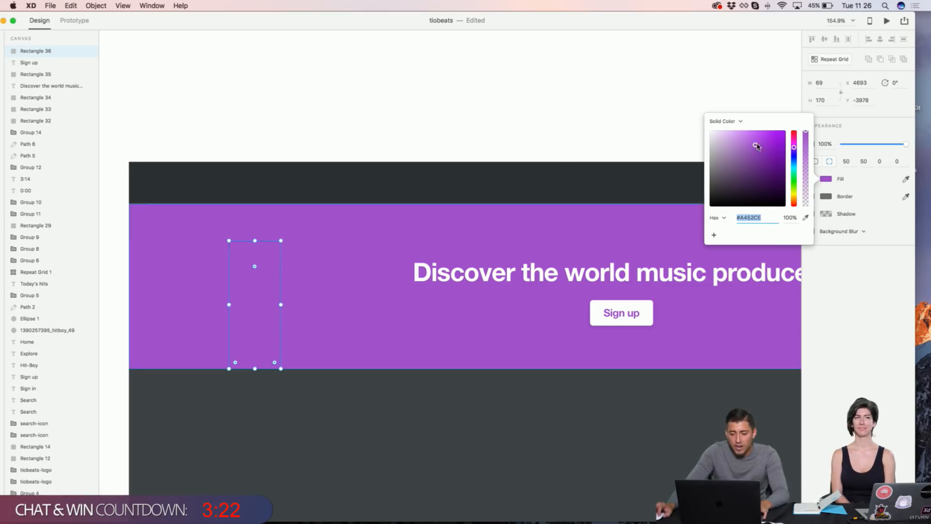
drag(755, 145, 751, 142)
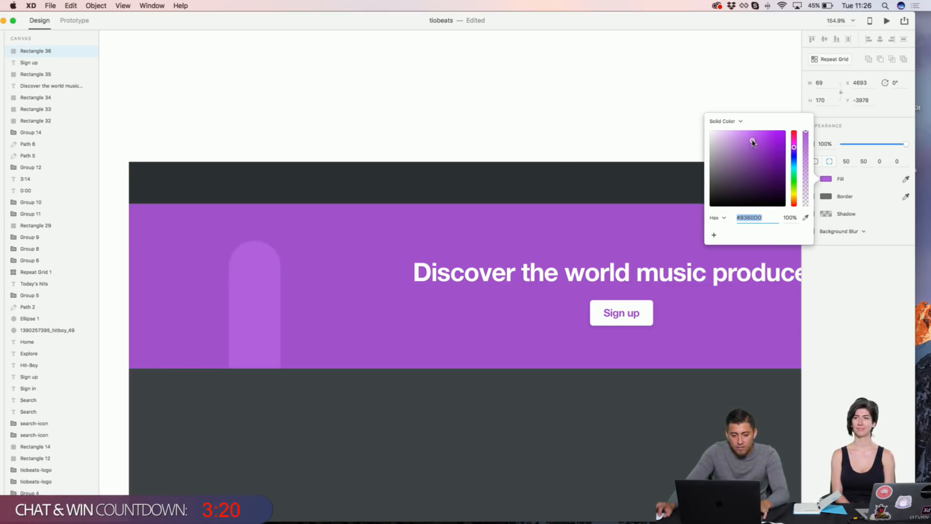
click(595, 91)
scroll(596, 91, right, 2)
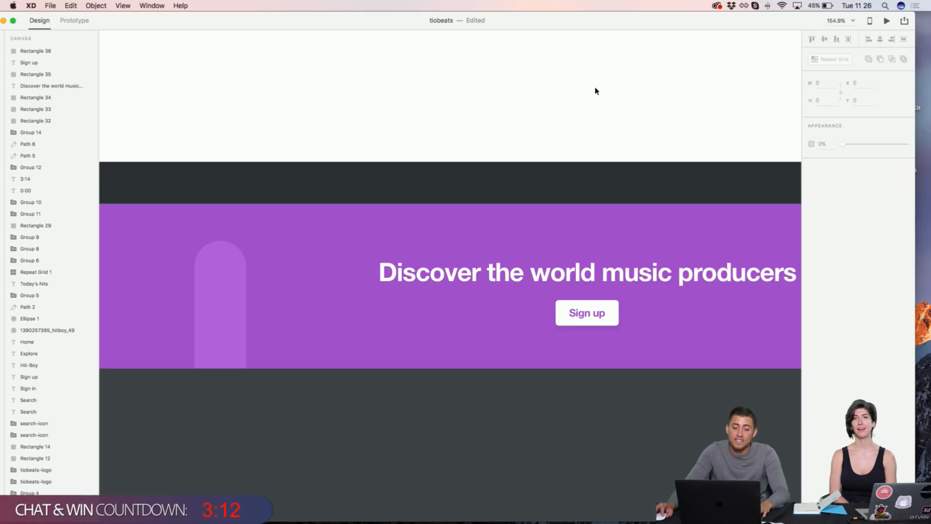
scroll(596, 90, left, 5)
scroll(598, 90, down, 3)
Step: Shift the arch bar right, duplicate it to its left, and lower the copy's top
click(310, 240)
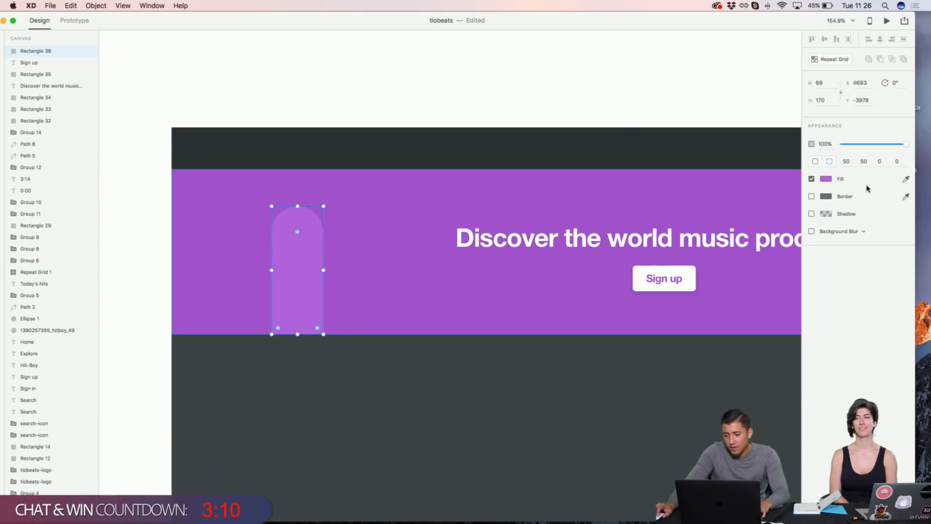
click(826, 178)
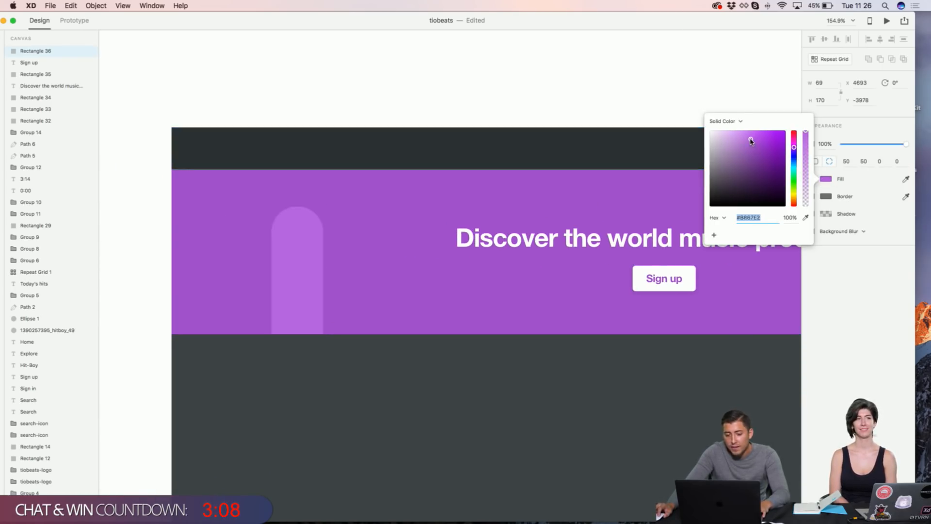
drag(291, 289, 342, 286)
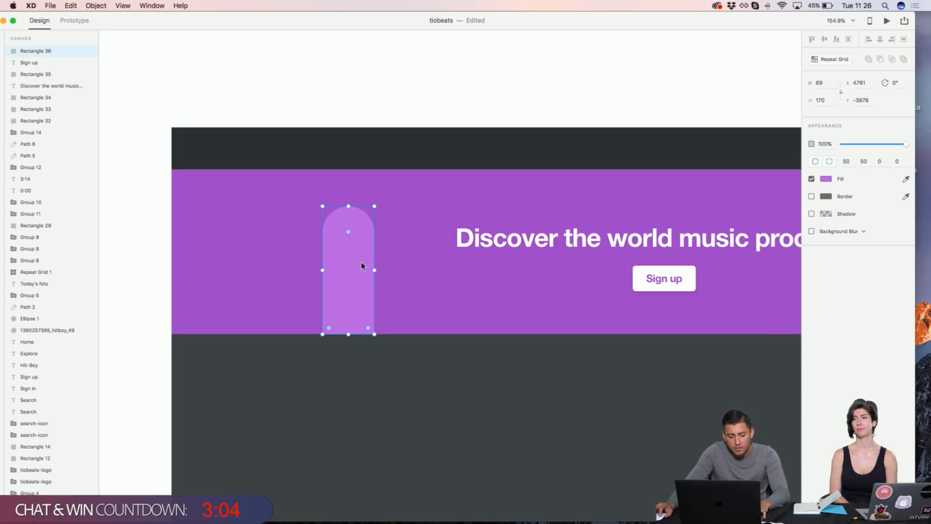
alt+drag(361, 262, 307, 265)
drag(298, 205, 245, 266)
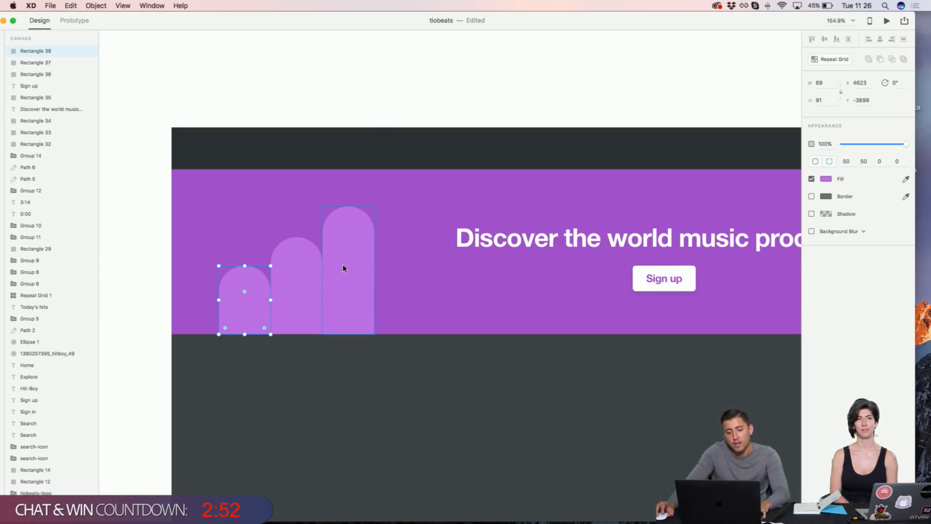
Step: Nudge the tall, middle and short bars with Shift+arrow keys to even their spacing
click(381, 113)
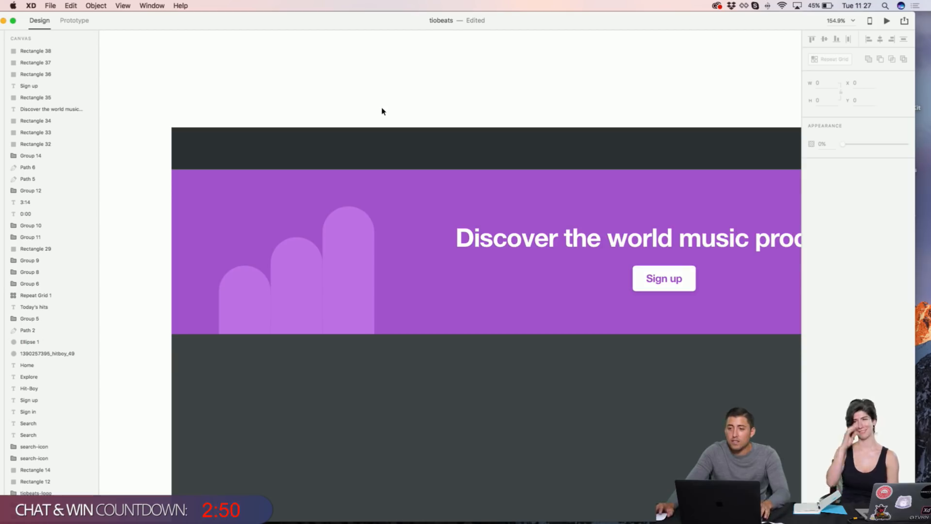
click(357, 270)
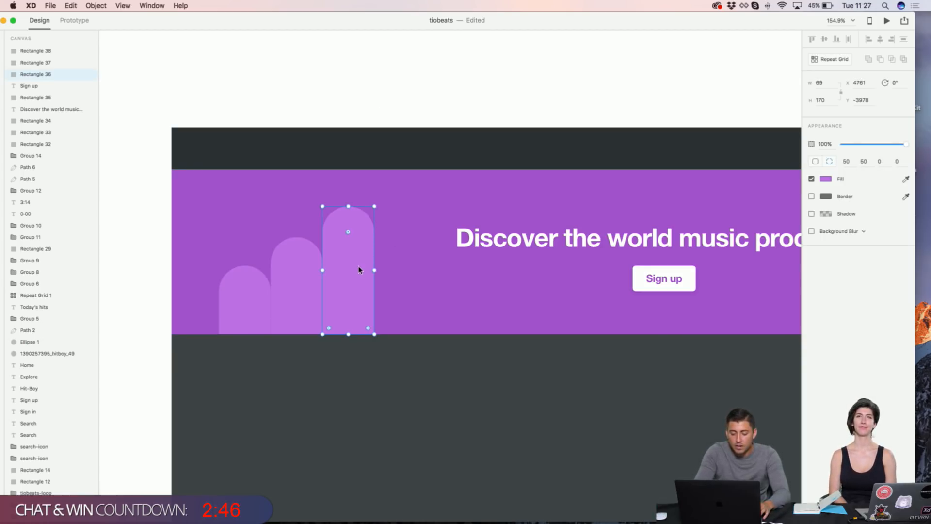
key(shift+Right)
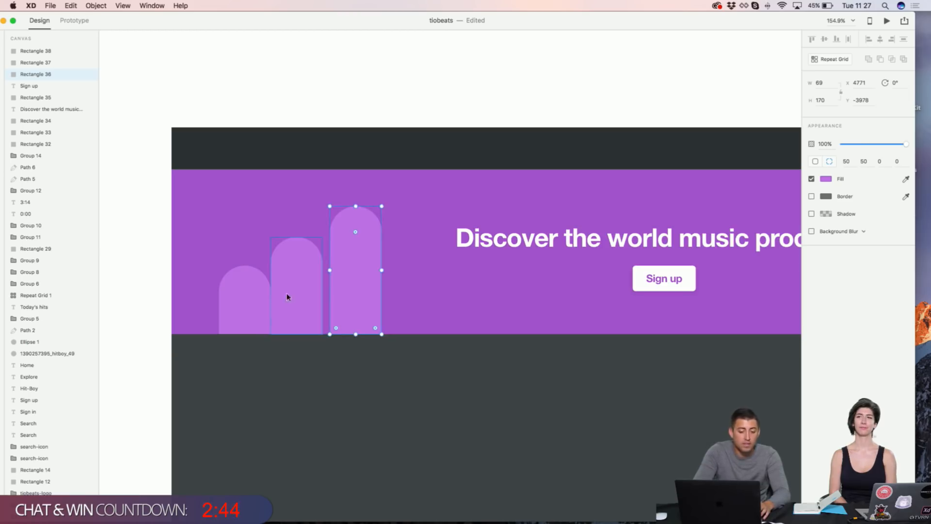
click(255, 301)
key(shift+Left)
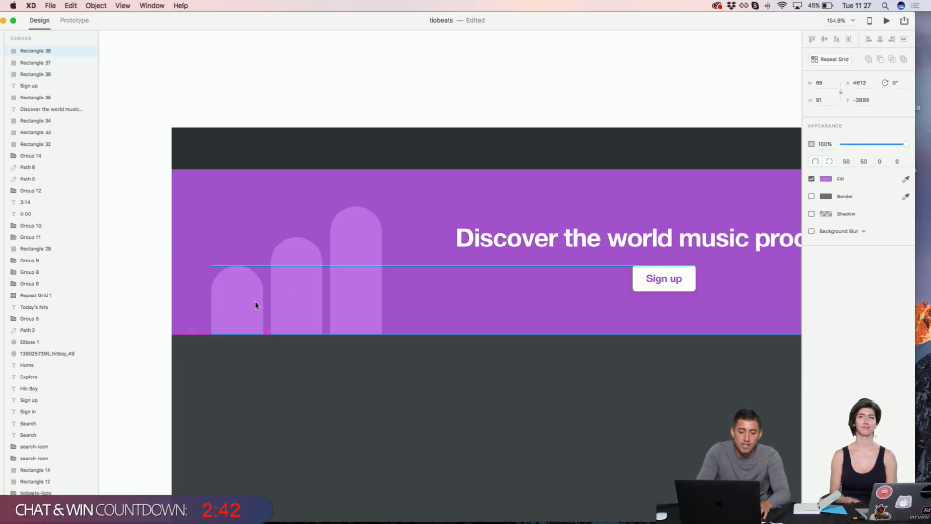
click(330, 76)
click(356, 231)
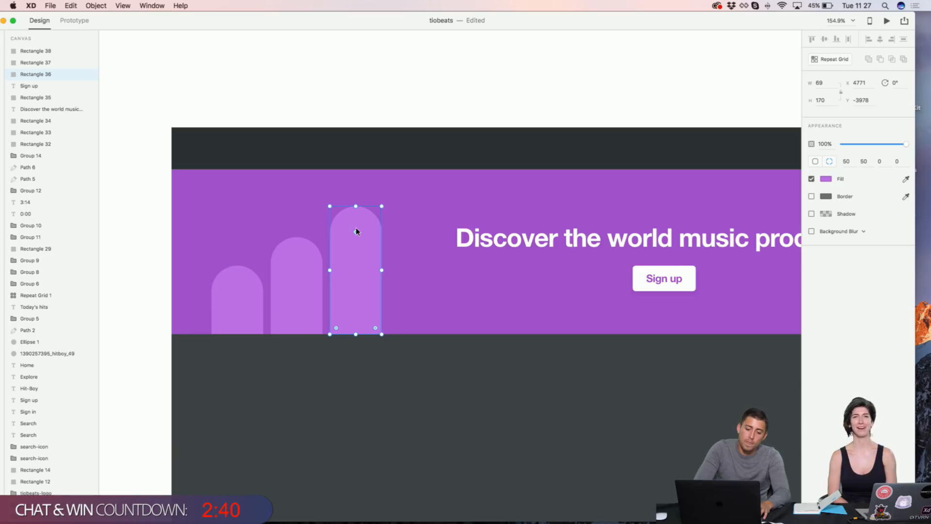
key(shift+Right)
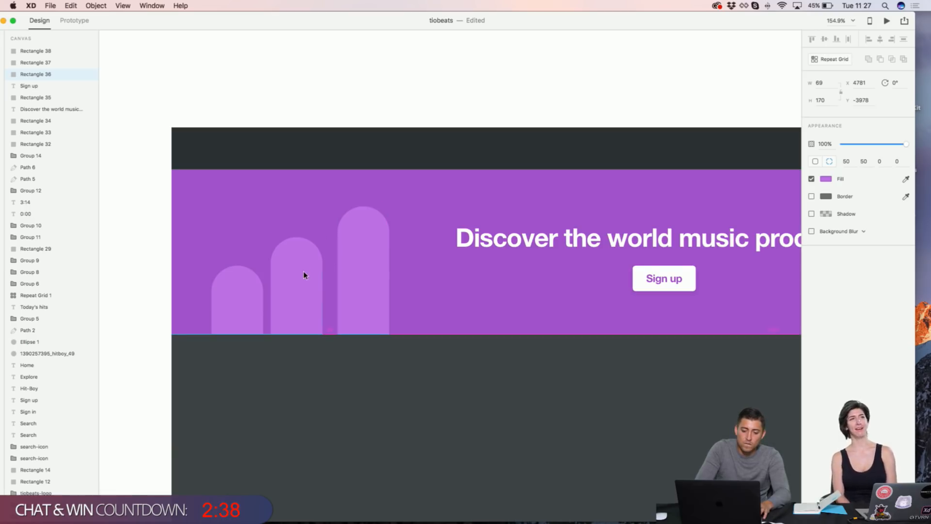
click(316, 266)
shift+click(357, 263)
key(shift+Right)
shift+click(243, 295)
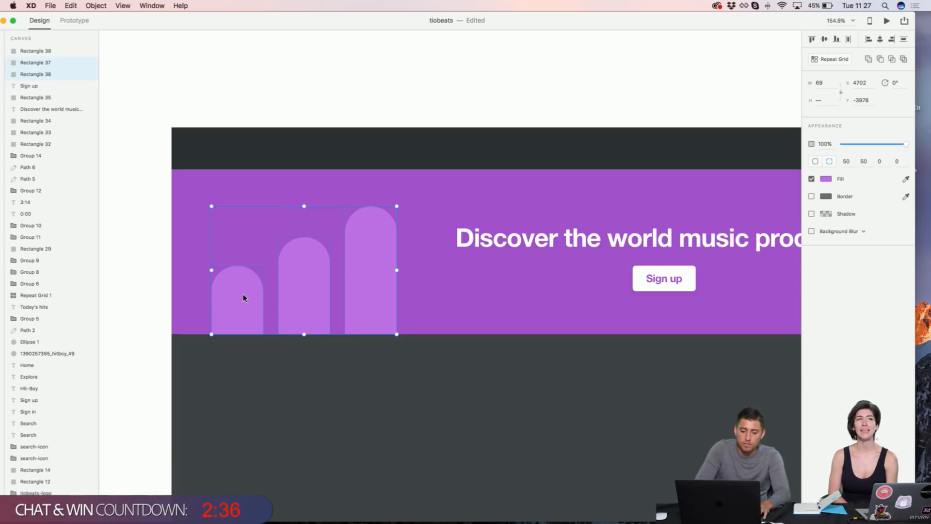
click(323, 83)
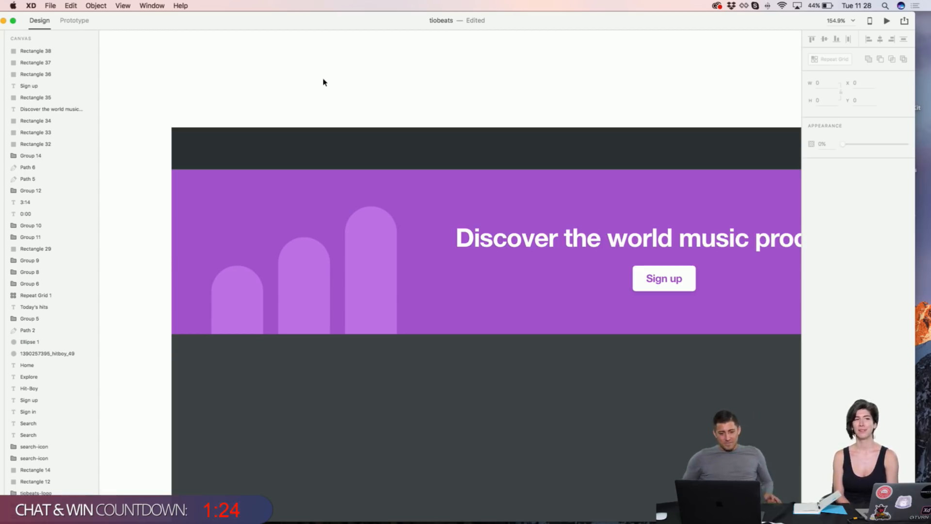
Step: Nudge the leftmost bar right and the tallest bar left to even the gaps
click(253, 292)
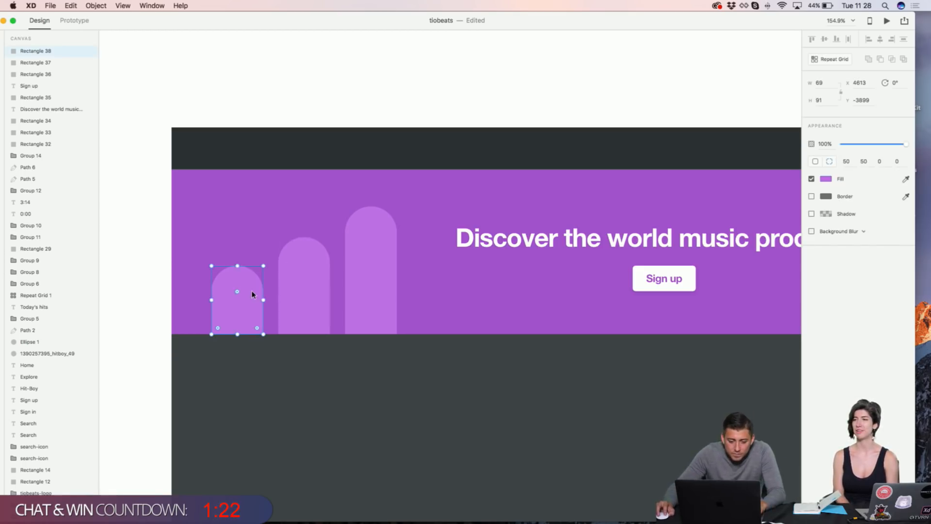
key(shift+Right)
click(360, 293)
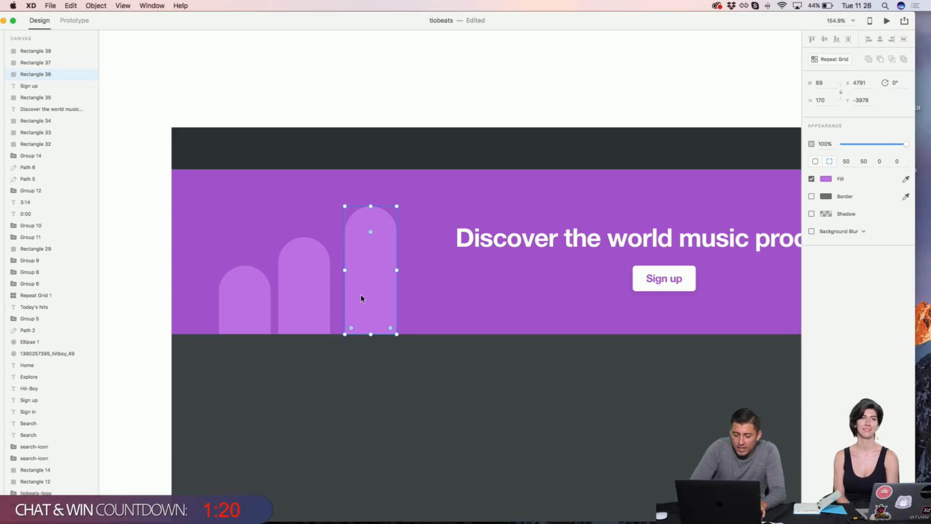
key(shift+Left)
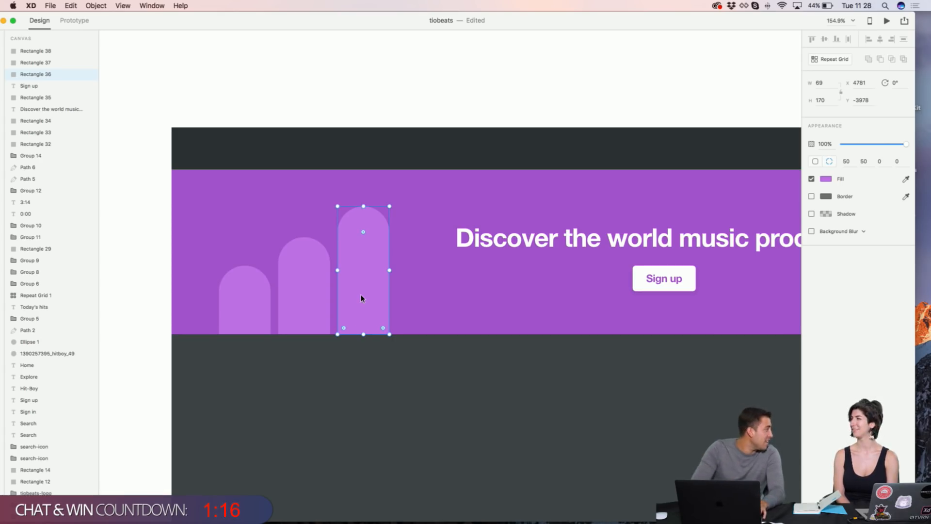
shift+click(302, 292)
shift+click(242, 298)
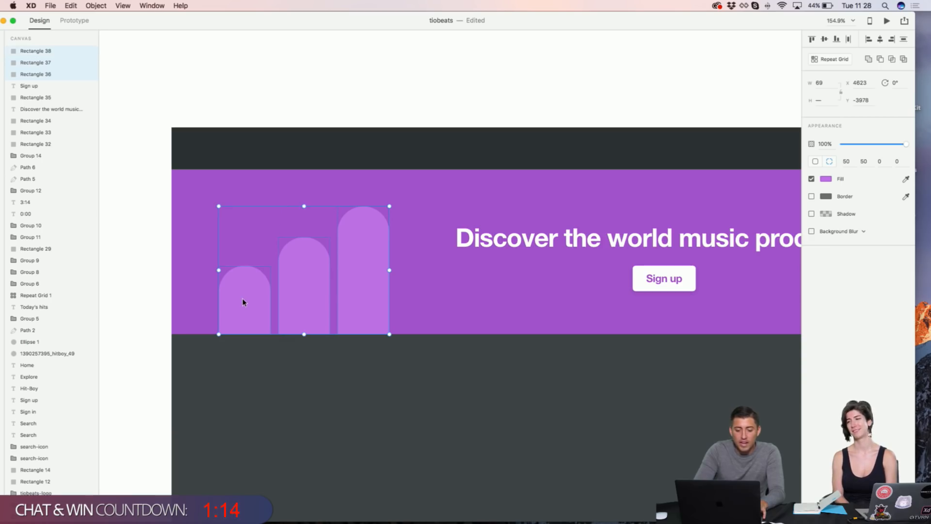
click(337, 119)
Step: Select all three arch bars and group them with Cmd+G
click(362, 235)
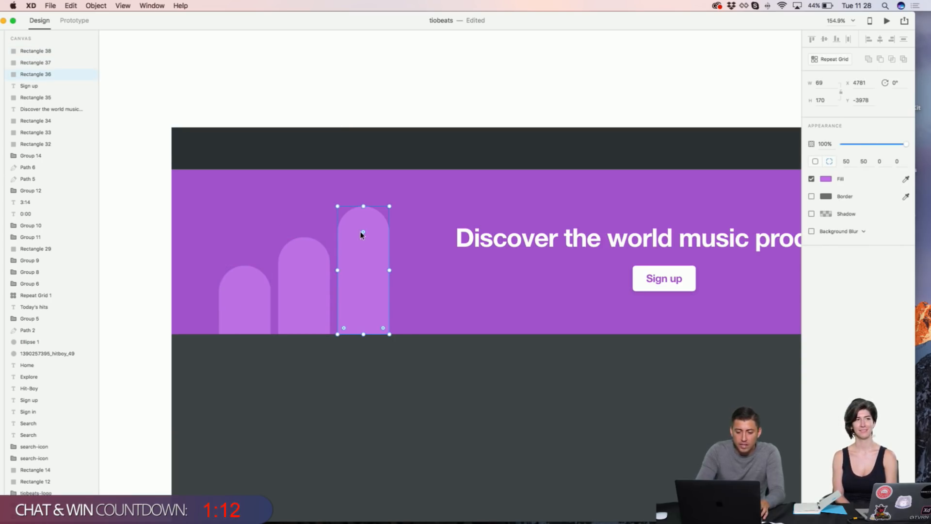
shift+click(316, 260)
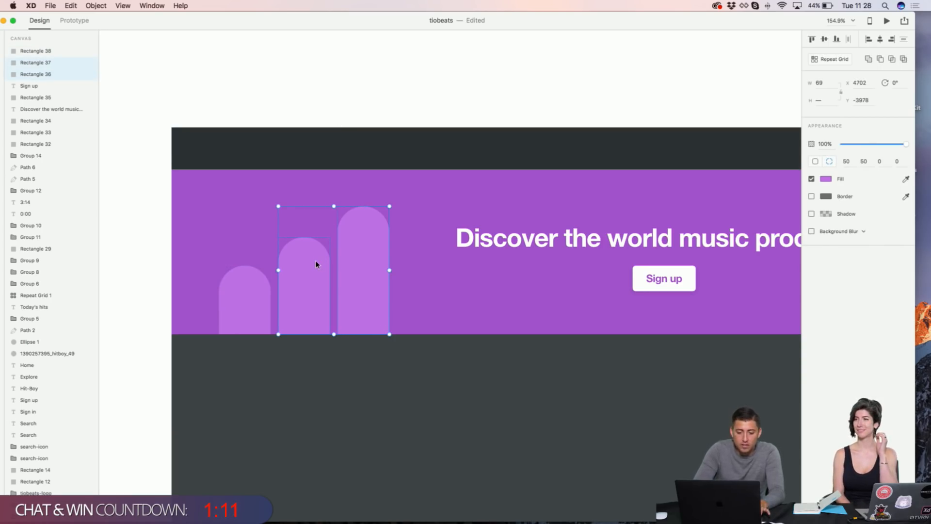
shift+click(265, 280)
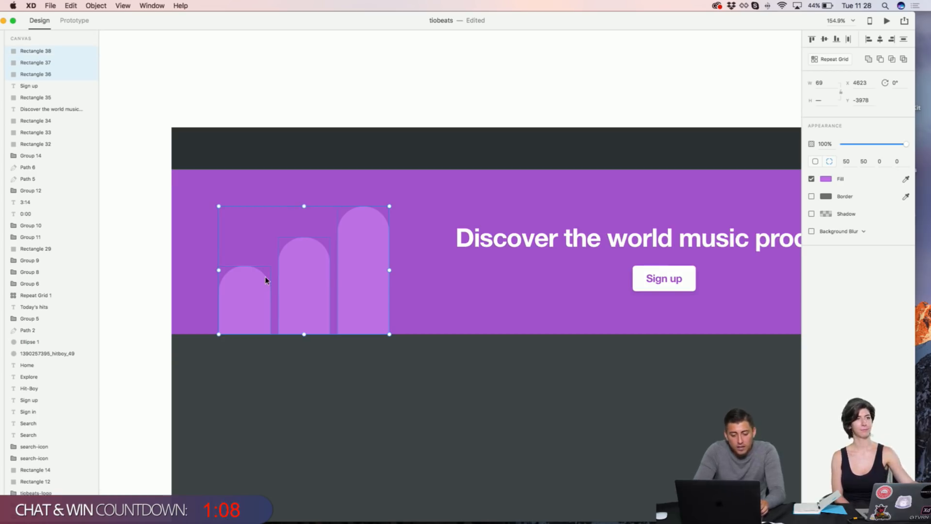
key(super+g)
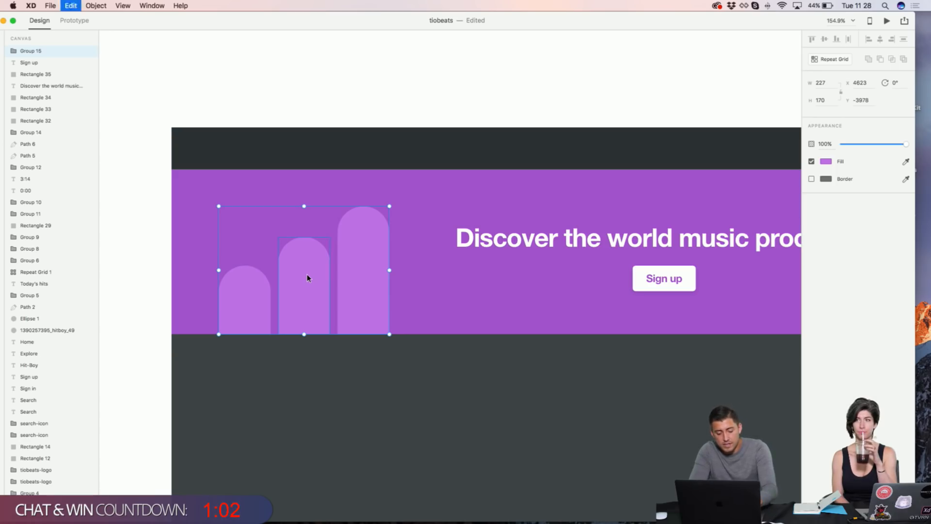
Step: Duplicate the arch-bar group and move the copy to the right of the headline
key(super+d)
drag(307, 275, 572, 265)
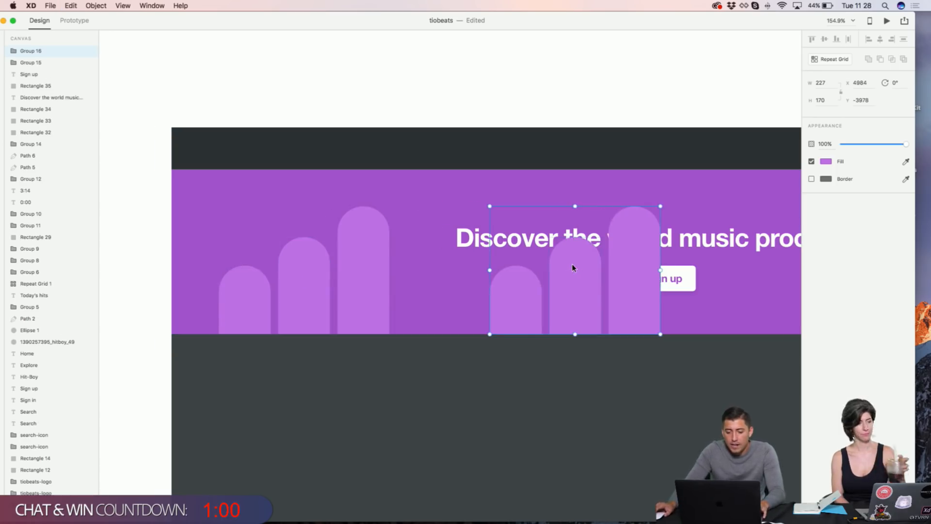
scroll(571, 264, right, 5)
drag(455, 290, 769, 279)
scroll(701, 284, right, 1)
scroll(701, 287, right, 5)
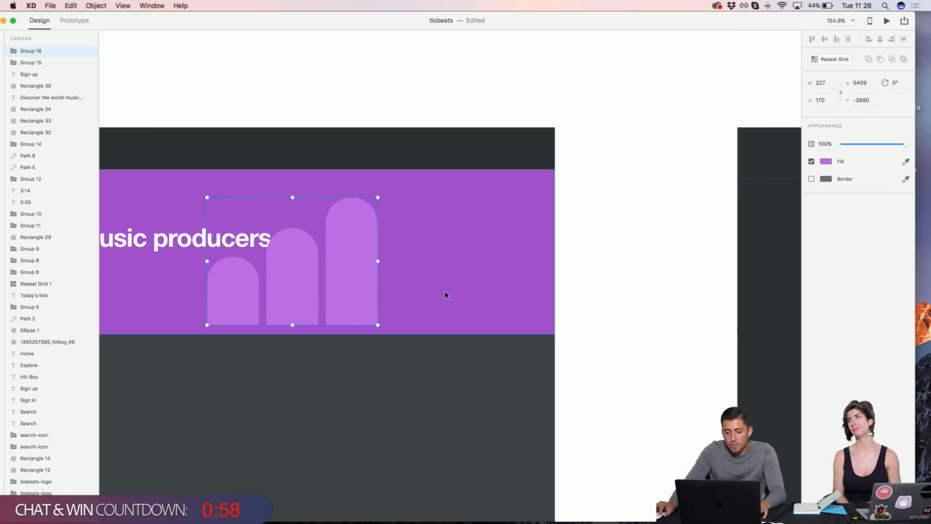
drag(339, 286, 455, 295)
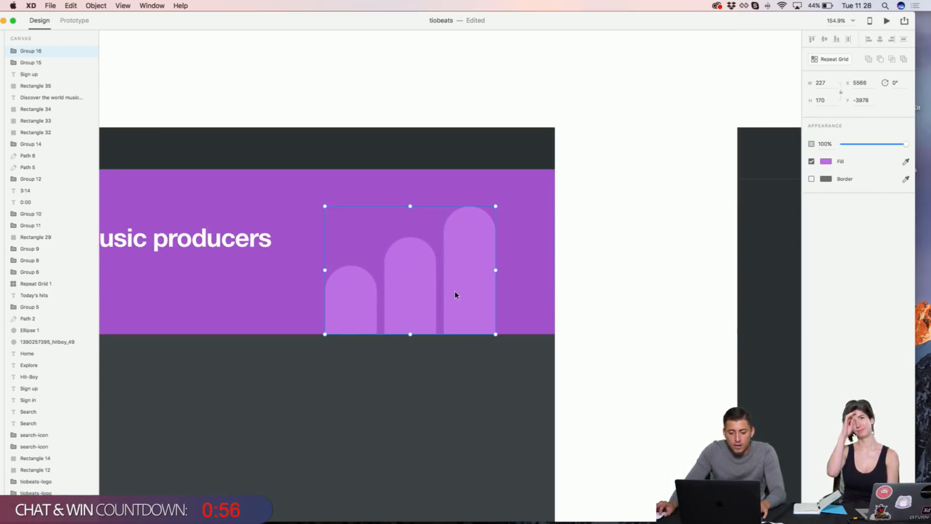
Step: Flip the copied group into a mirror image and nudge it down slightly
right_click(455, 292)
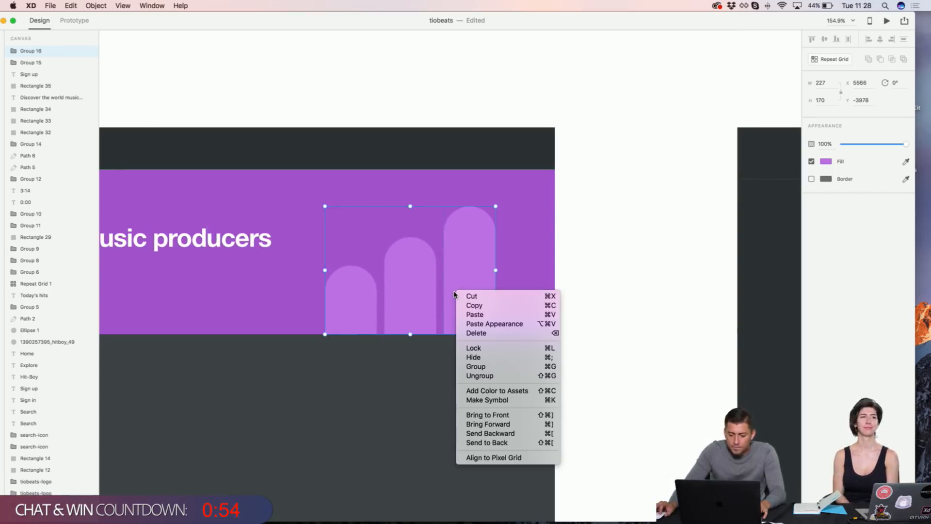
click(535, 229)
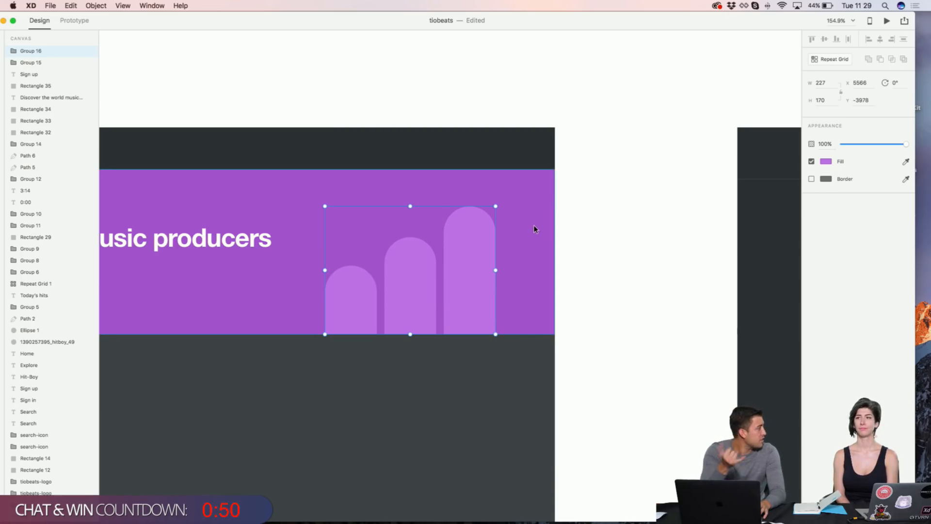
right_click(418, 311)
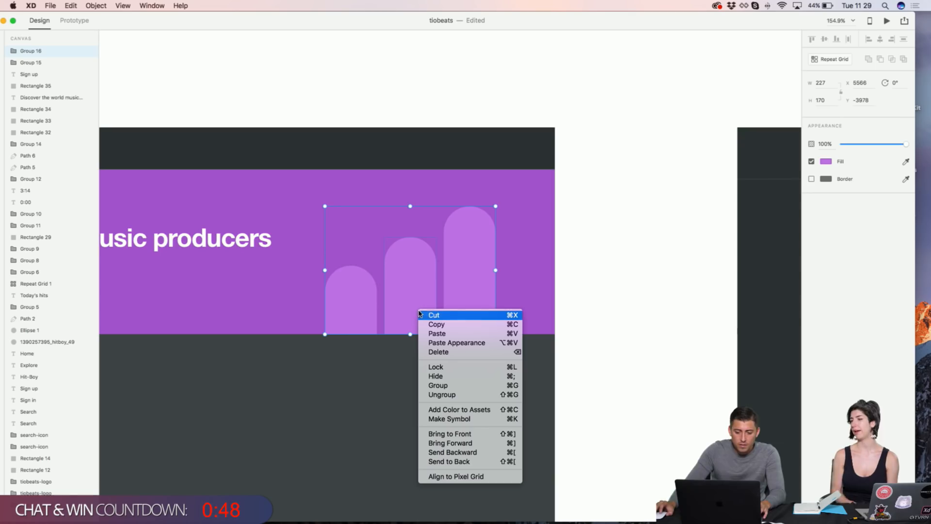
click(580, 298)
scroll(582, 252, right, 1)
click(647, 234)
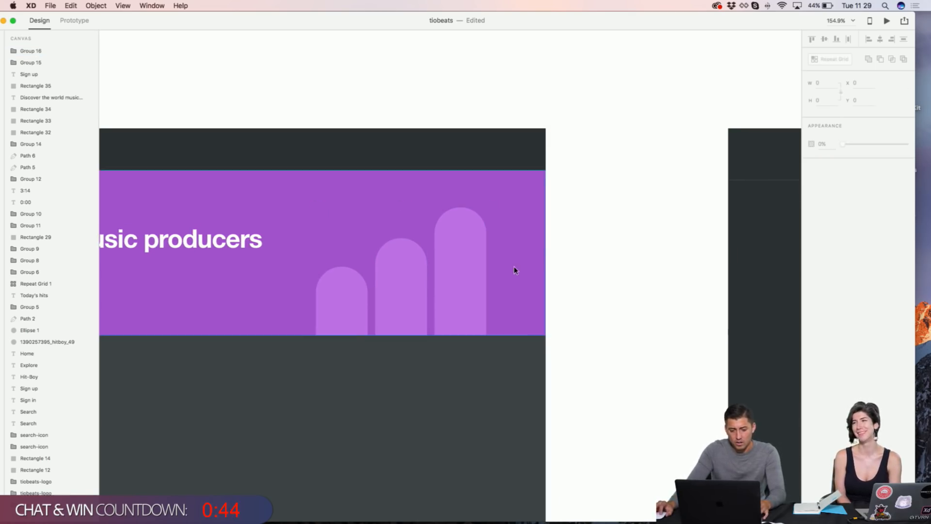
scroll(514, 270, left, 4)
click(515, 270)
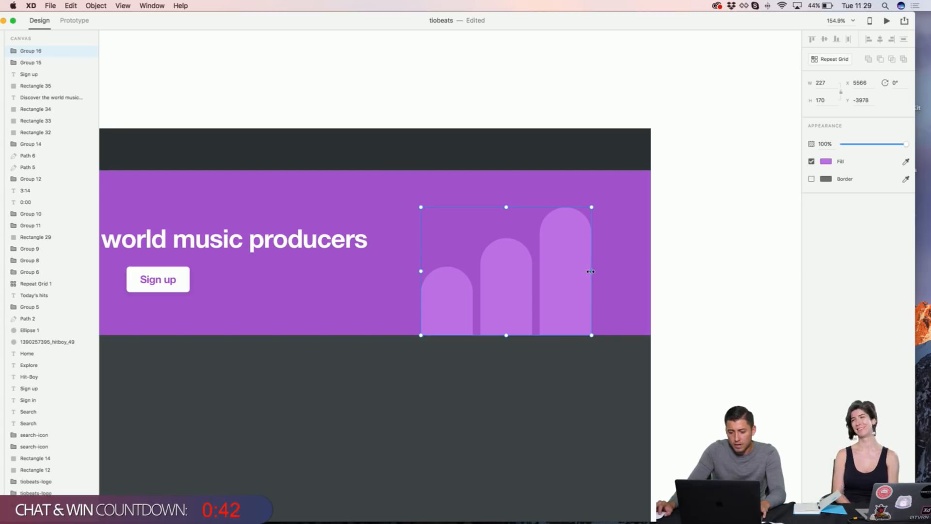
drag(591, 271, 426, 254)
scroll(431, 253, left, 3)
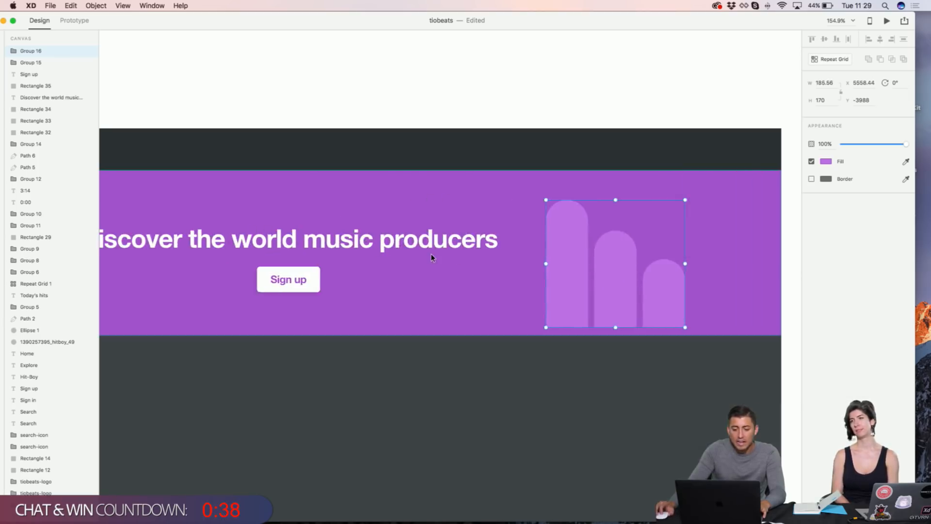
mouse_move(570, 259)
mouse_down()
mouse_move(571, 274)
mouse_move(572, 262)
mouse_up()
scroll(571, 262, left, 5)
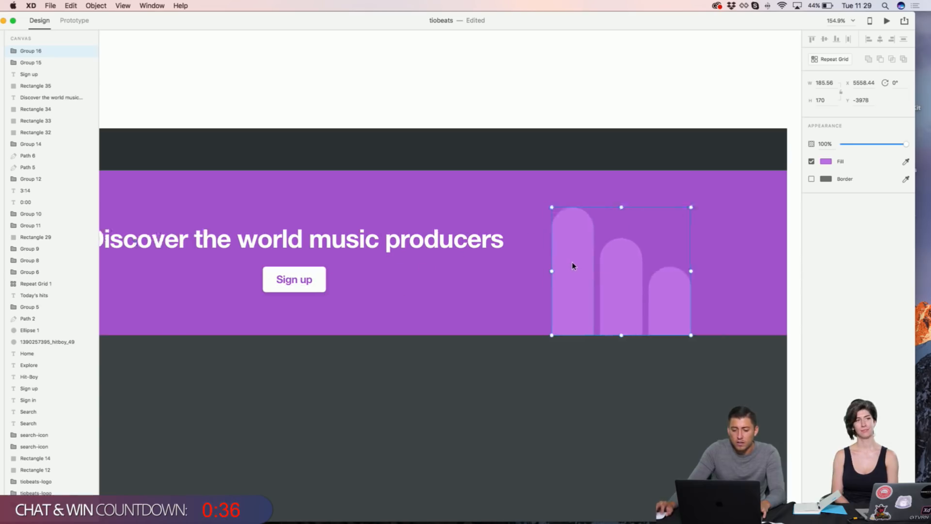
scroll(569, 263, left, 3)
Step: Copy the left group's width and set the right group to 227 wide
click(316, 277)
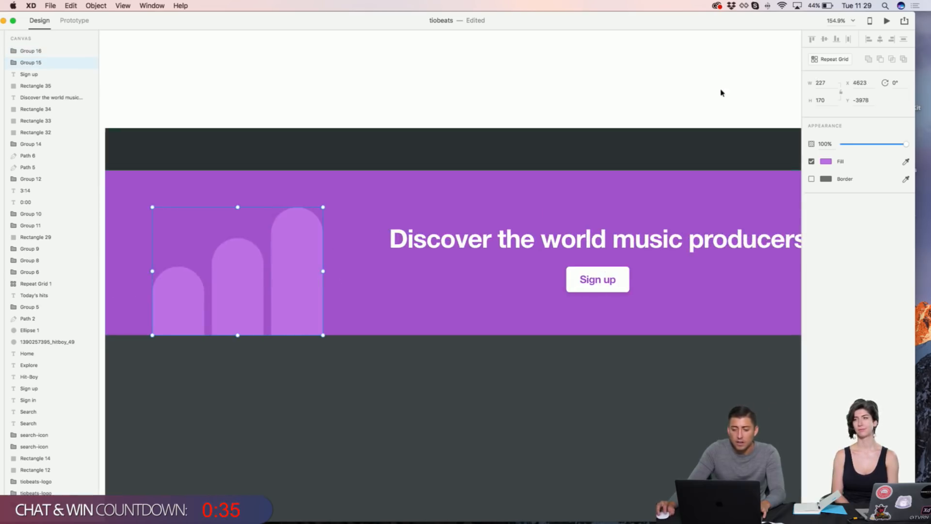
click(820, 83)
key(super+c)
scroll(696, 124, right, 7)
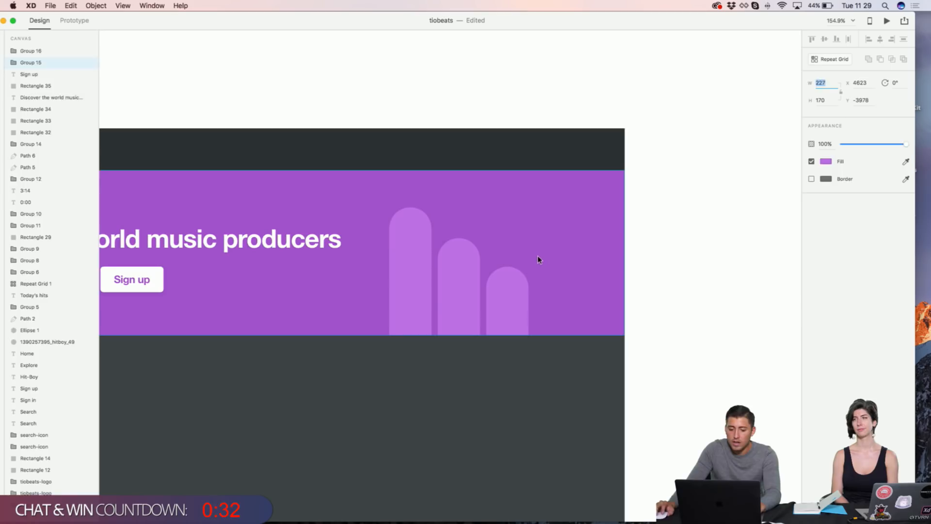
click(500, 284)
click(826, 83)
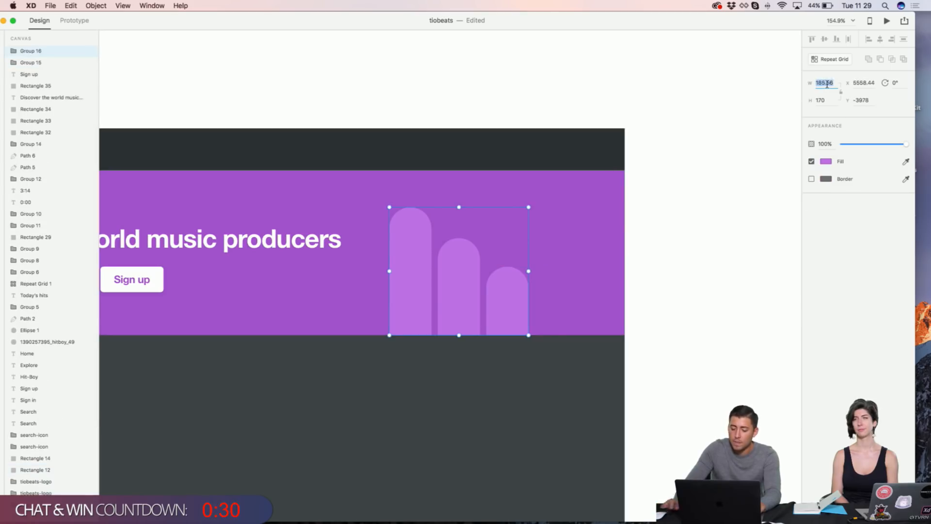
key(super+v)
key(Return)
click(768, 130)
Step: Zoom the page to 100% and select the left bars group
scroll(768, 129, left, 10)
scroll(769, 131, right, 5)
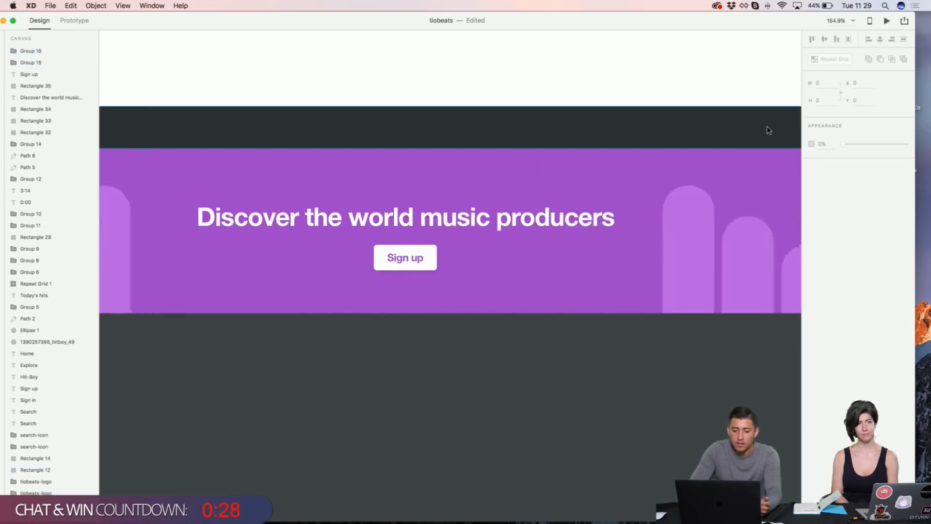
scroll(768, 129, right, 2)
key(super+1)
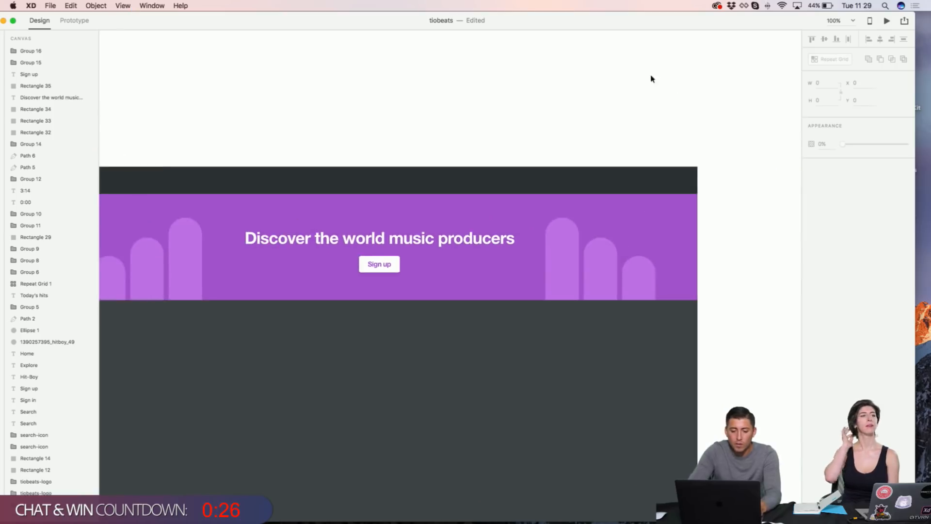
scroll(652, 78, left, 5)
scroll(652, 78, down, 2)
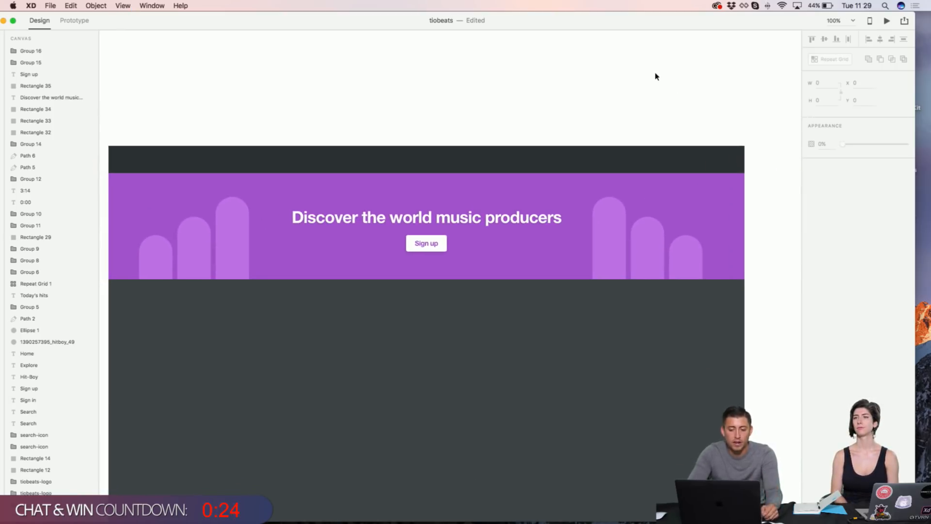
click(190, 240)
Step: In the left group, shorten the outer bar to 104 and the middle bar to 85
double_click(196, 231)
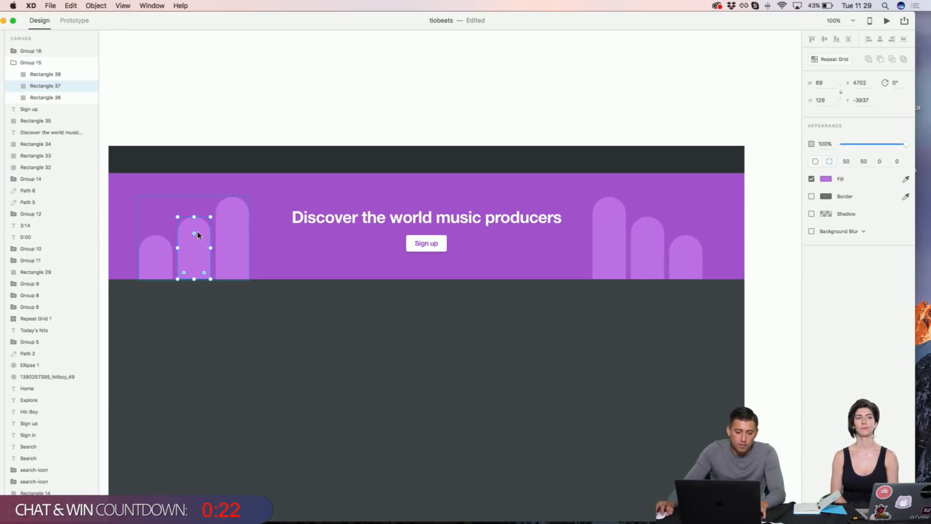
drag(194, 217, 156, 216)
click(156, 236)
click(234, 203)
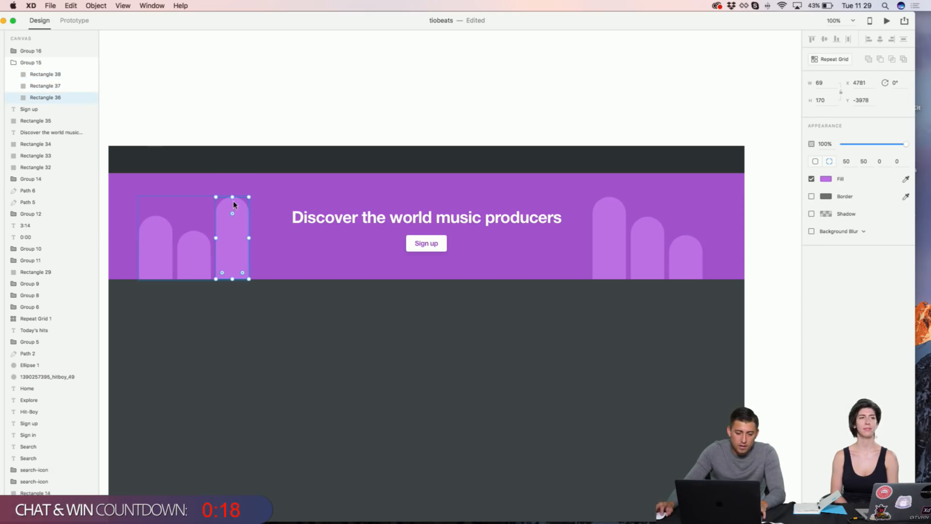
click(196, 244)
drag(194, 231, 194, 246)
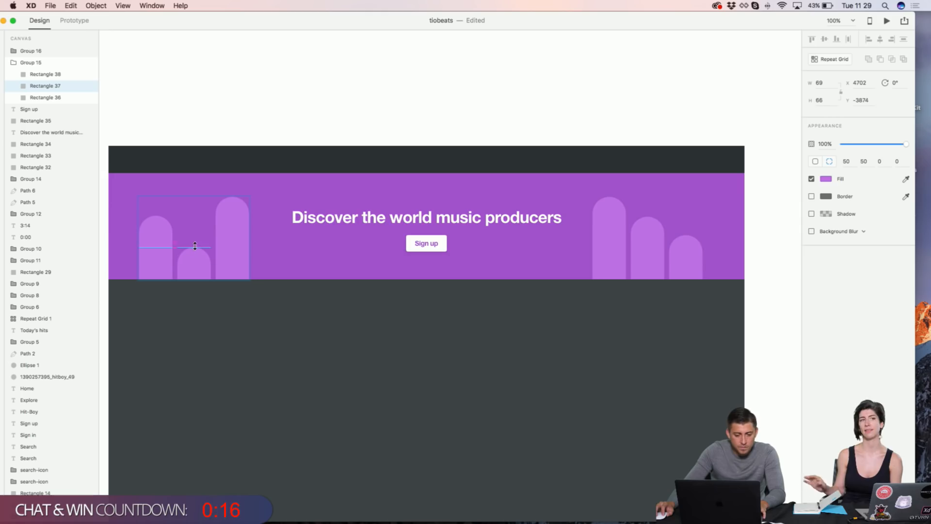
click(275, 127)
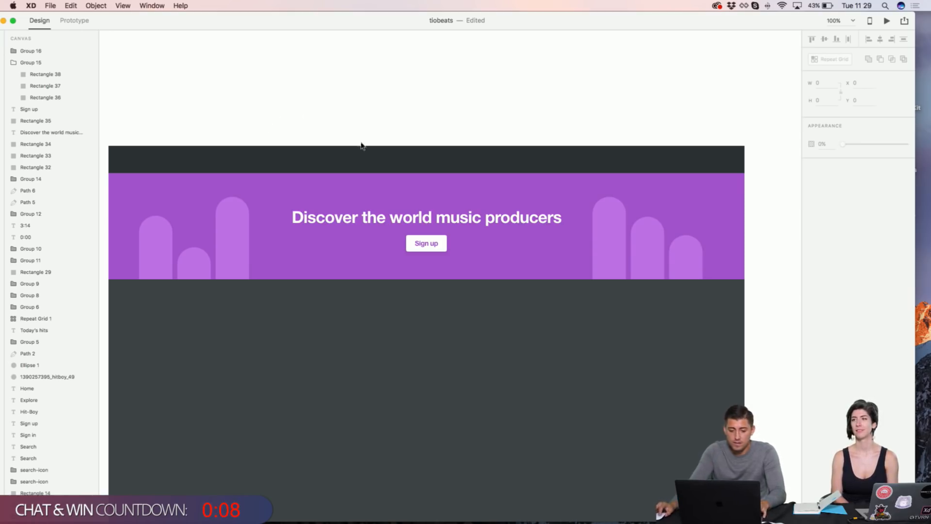
double_click(154, 238)
drag(156, 216, 193, 237)
click(188, 251)
Step: Shorten the middle bar inside the right arch-bar group
double_click(650, 240)
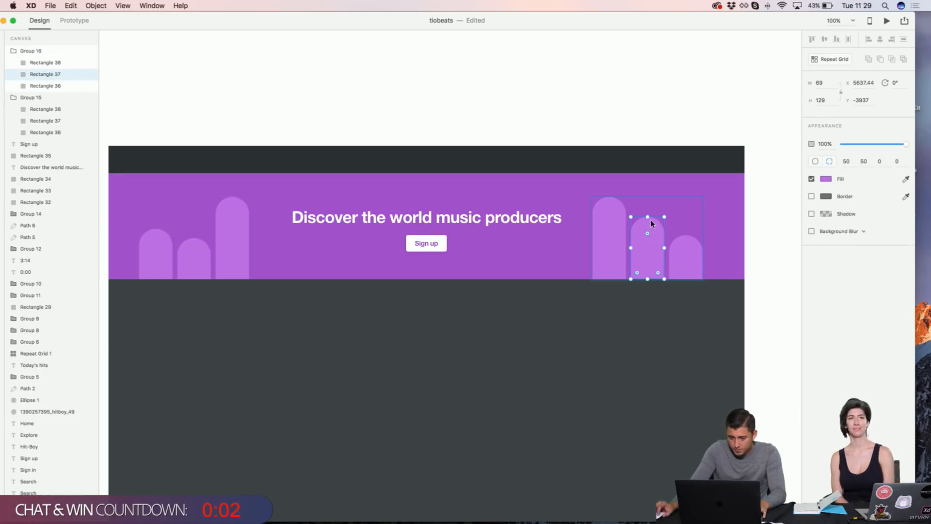
drag(647, 217, 685, 229)
click(679, 235)
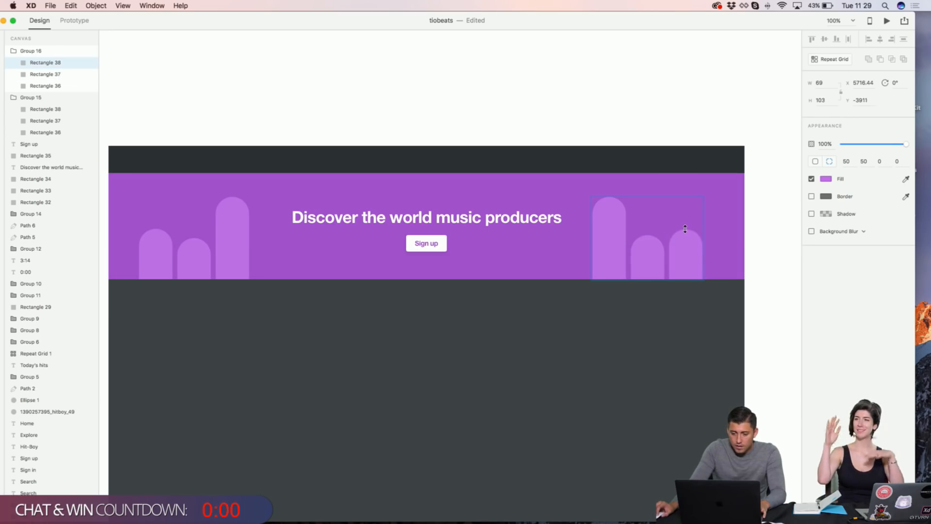
click(601, 123)
Step: Shorten the left group's outer bar further to 61 high
click(199, 260)
click(199, 261)
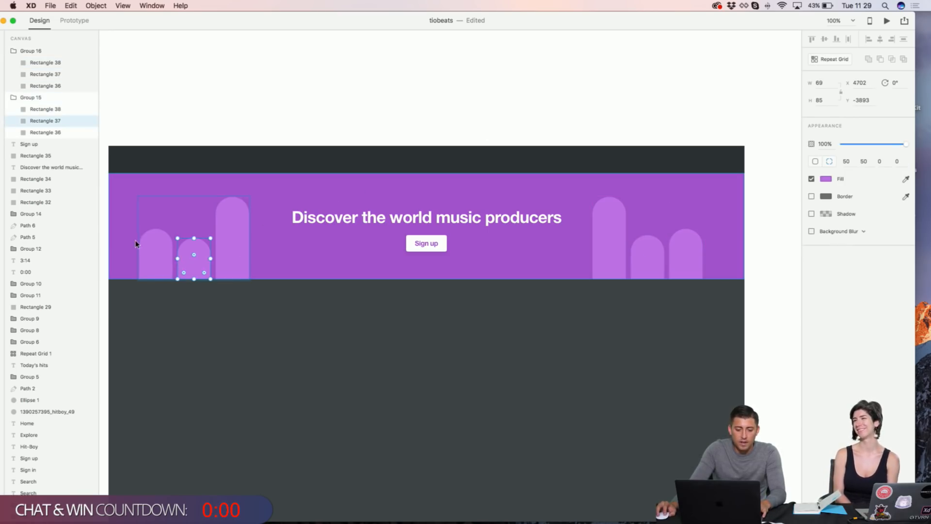
click(152, 233)
drag(154, 228, 154, 249)
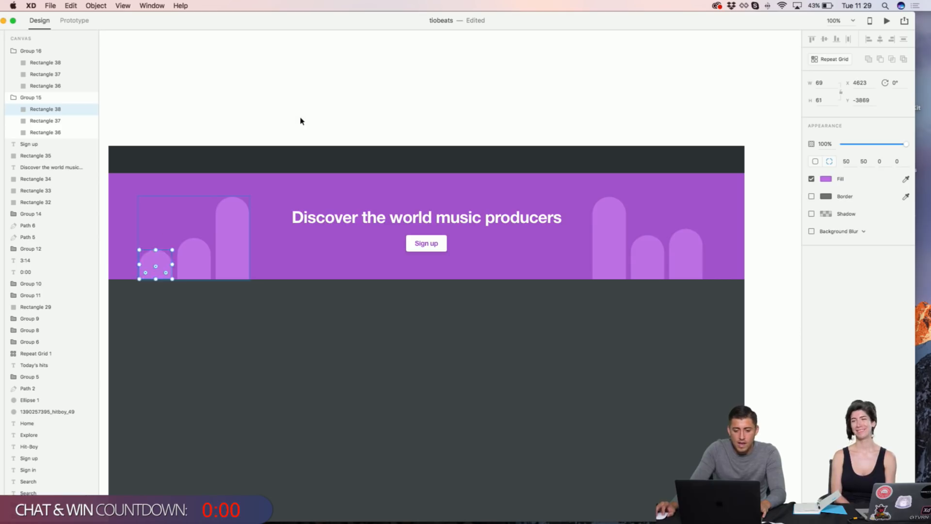
click(301, 121)
scroll(301, 121, left, 3)
scroll(301, 121, down, 5)
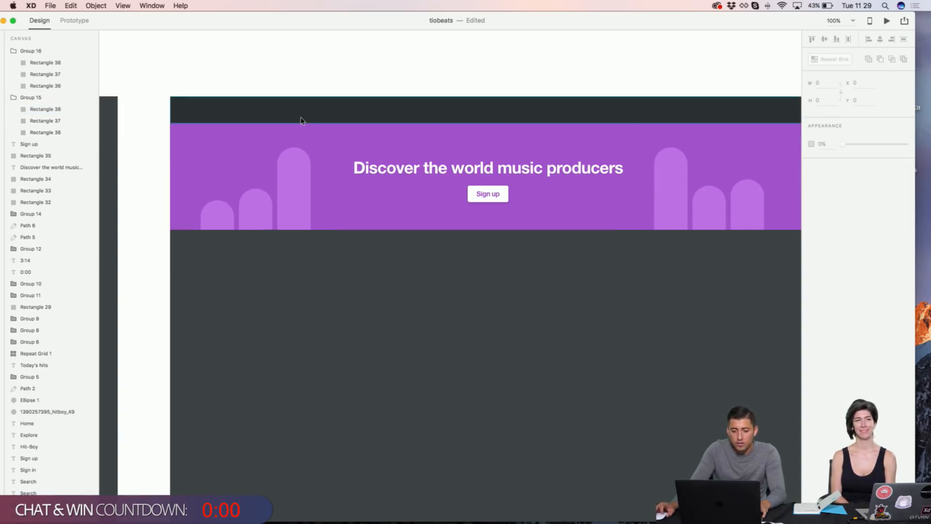
scroll(301, 122, right, 1)
scroll(314, 258, up, 3)
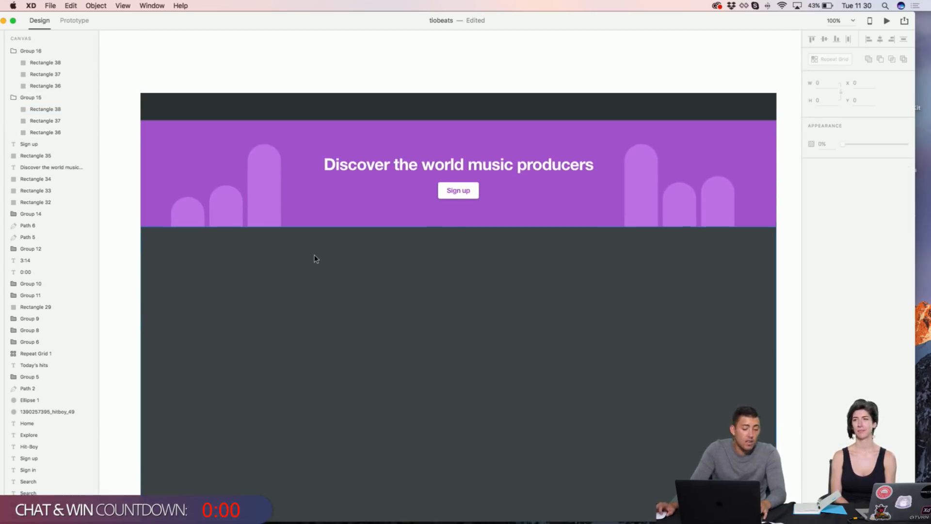
scroll(395, 81, up, 1)
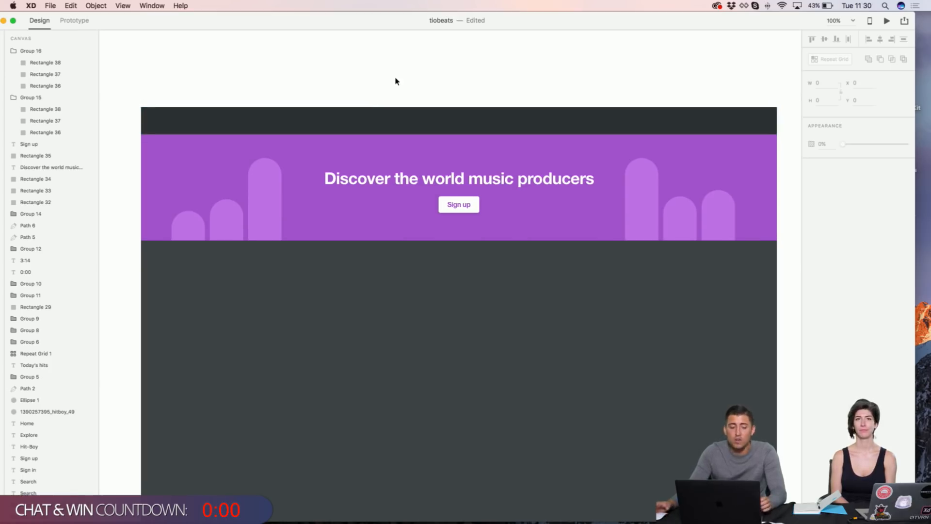
scroll(395, 82, right, 1)
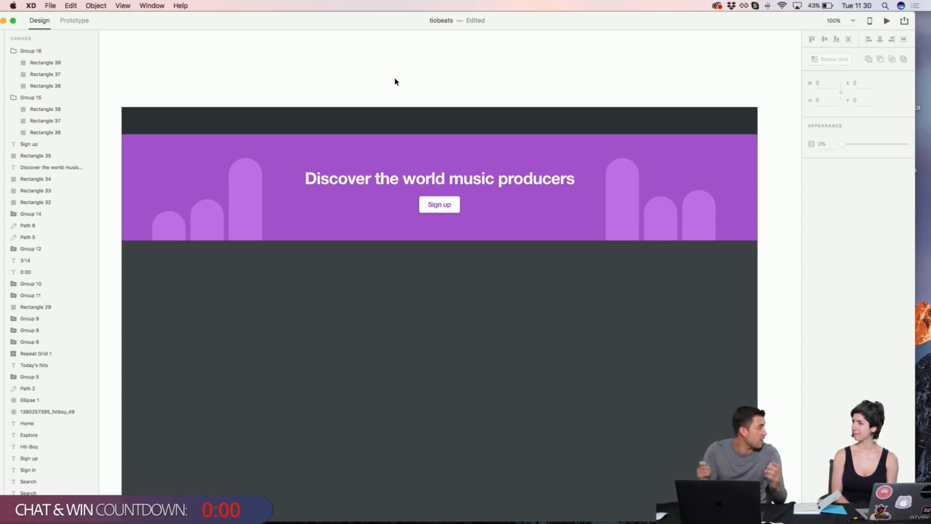
scroll(398, 82, down, 3)
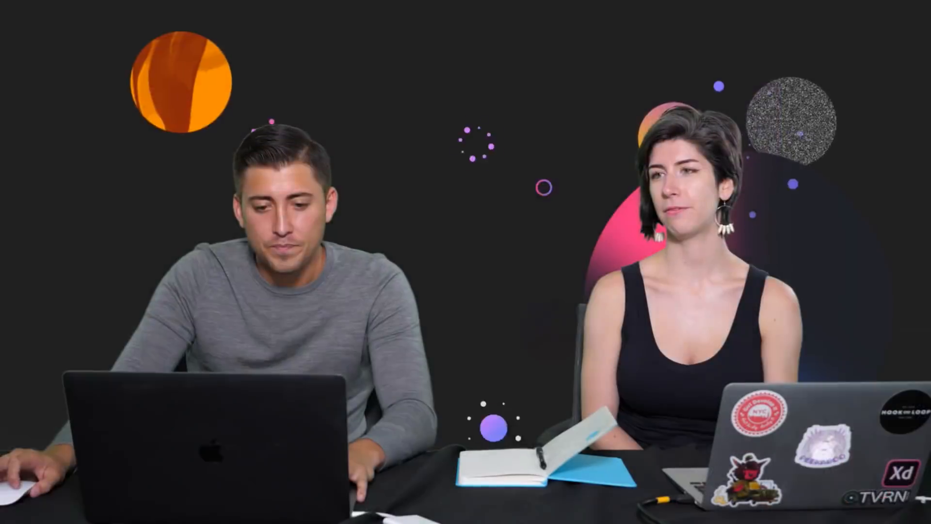
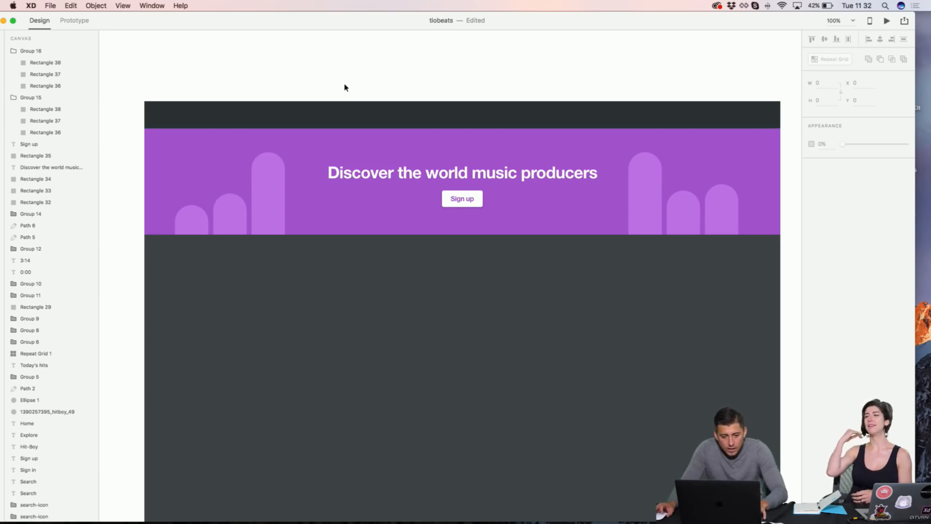
Step: Scroll across the canvas to compare the working artboard with the finished Tiobeats reference design
scroll(344, 85, right, 2)
scroll(345, 87, left, 10)
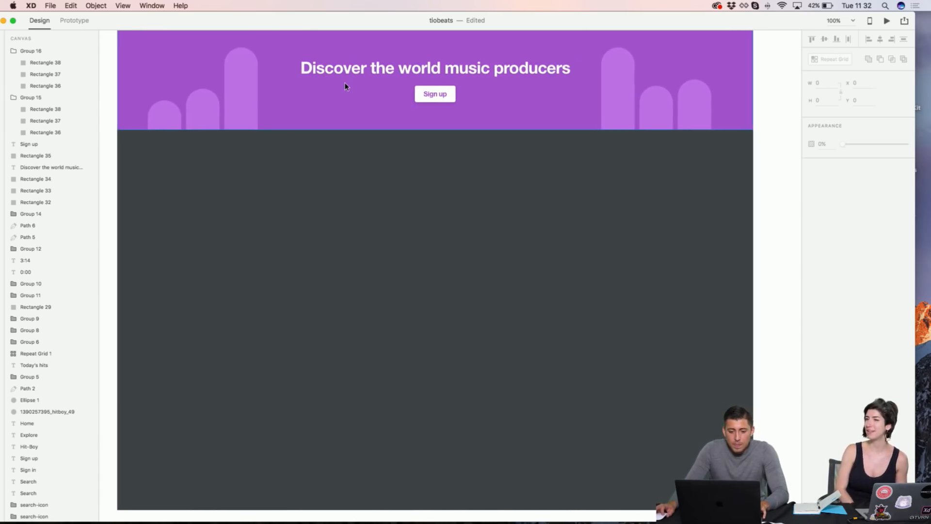
scroll(347, 84, left, 5)
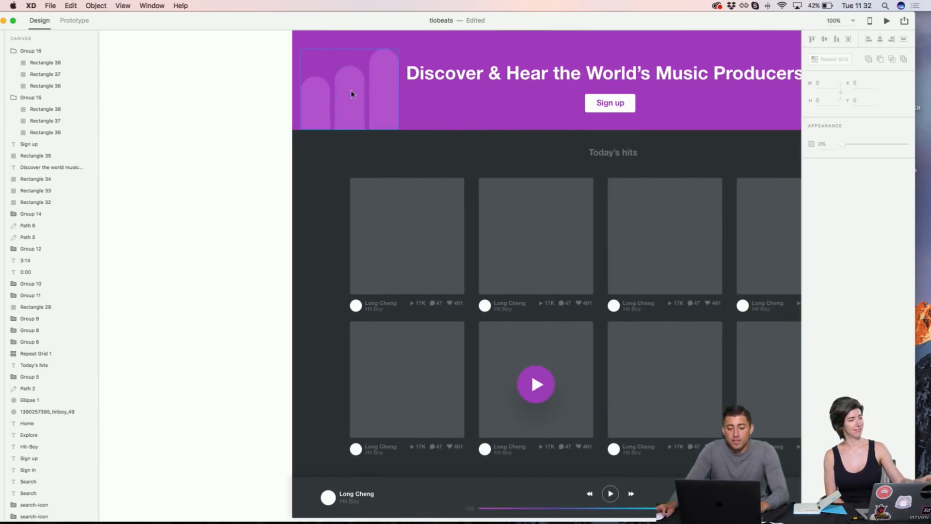
scroll(434, 284, left, 4)
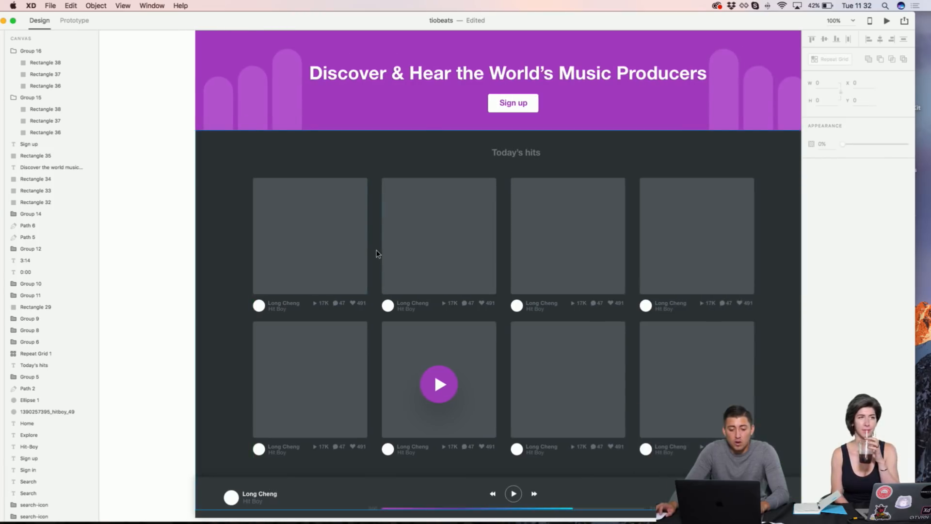
scroll(377, 253, left, 1)
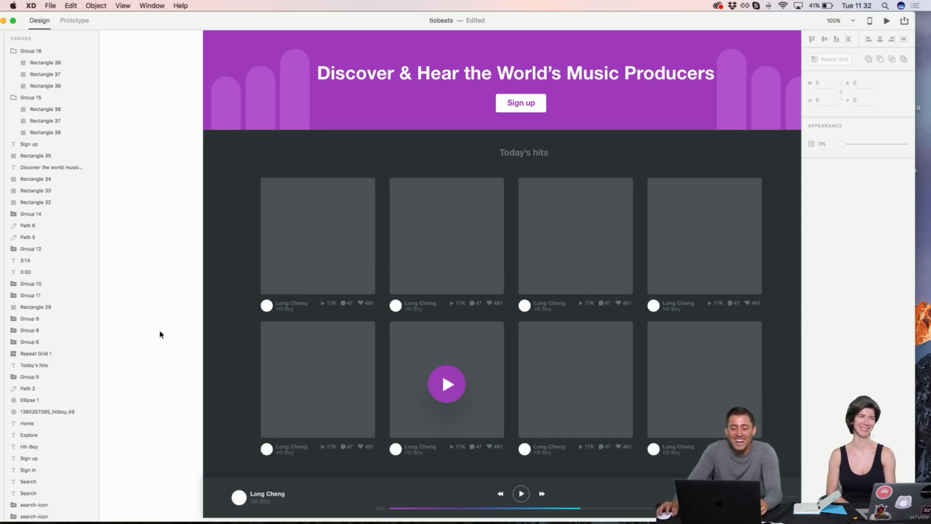
scroll(315, 219, left, 15)
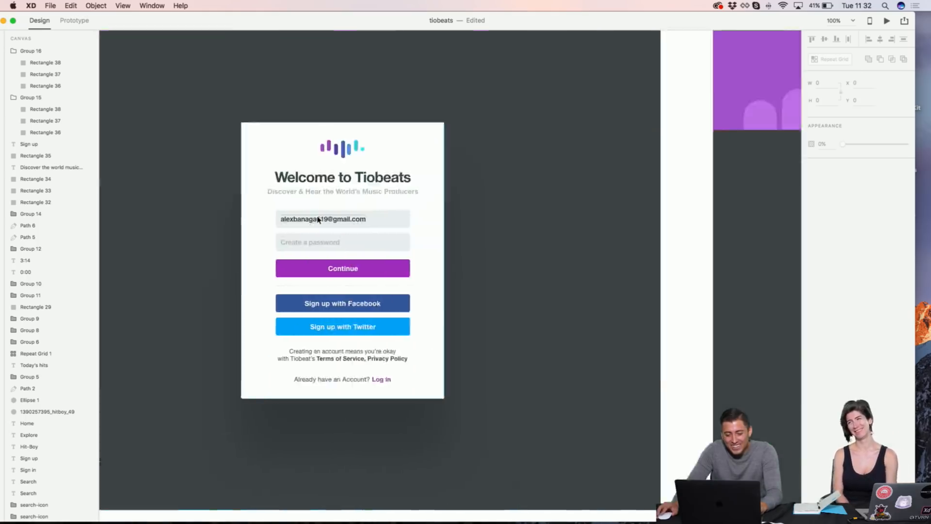
Step: Draw a white card under the purple hero, round its corners to 4 and size it 241×242
key(r)
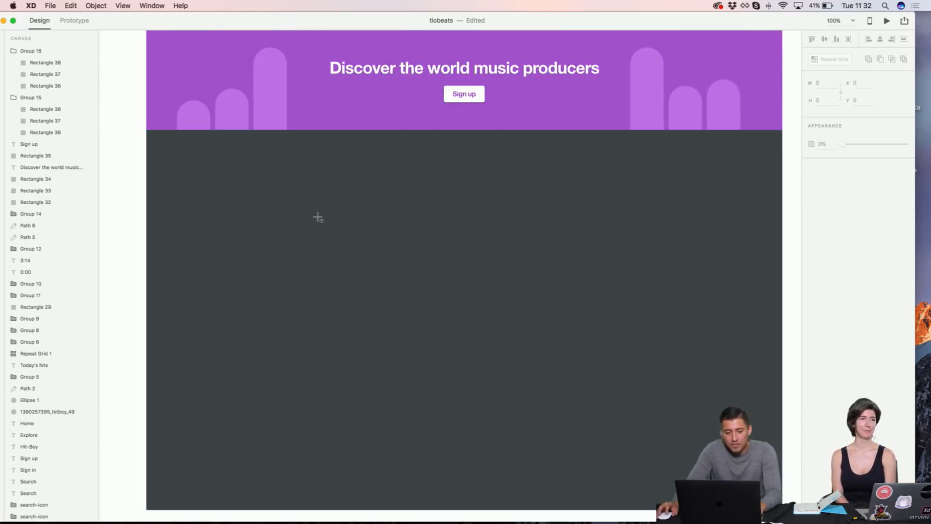
drag(259, 195, 370, 312)
scroll(266, 235, left, 5)
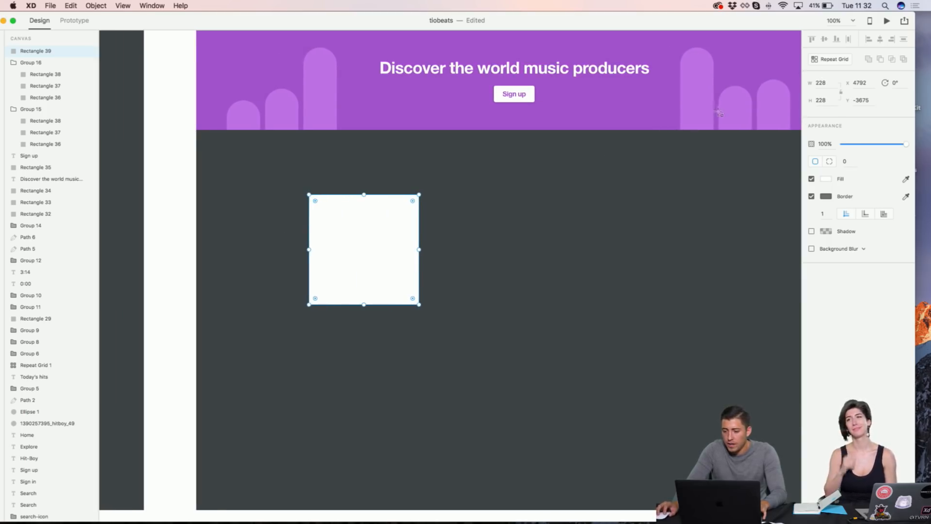
click(845, 162)
text(4)
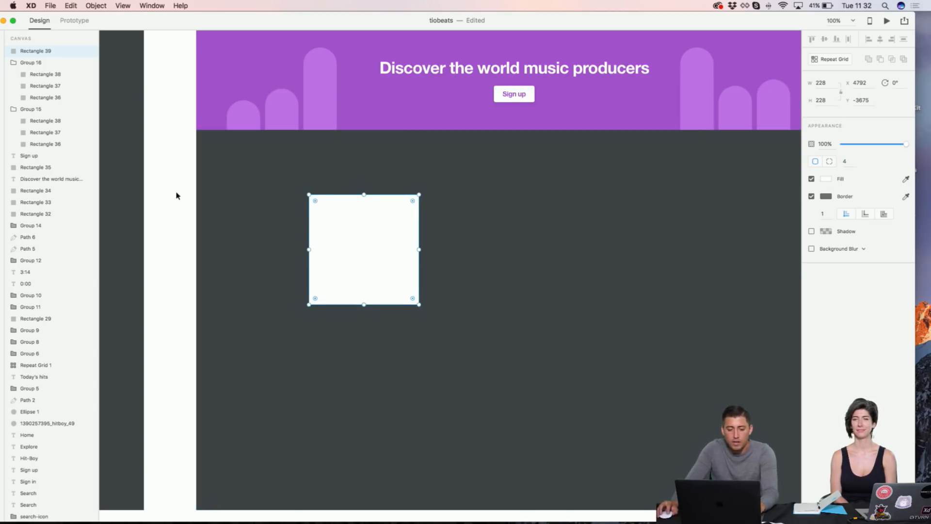
scroll(176, 193, left, 5)
drag(491, 249, 498, 249)
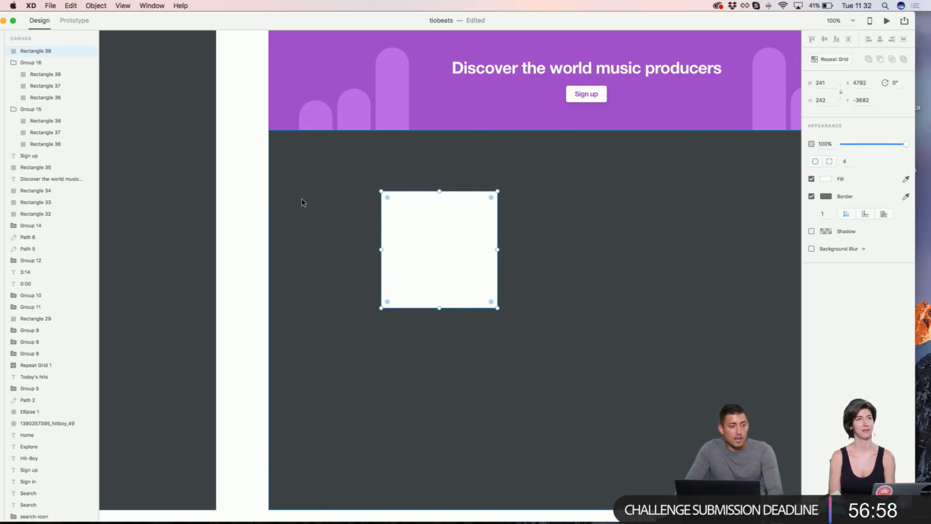
scroll(301, 198, left, 20)
scroll(333, 291, left, 10)
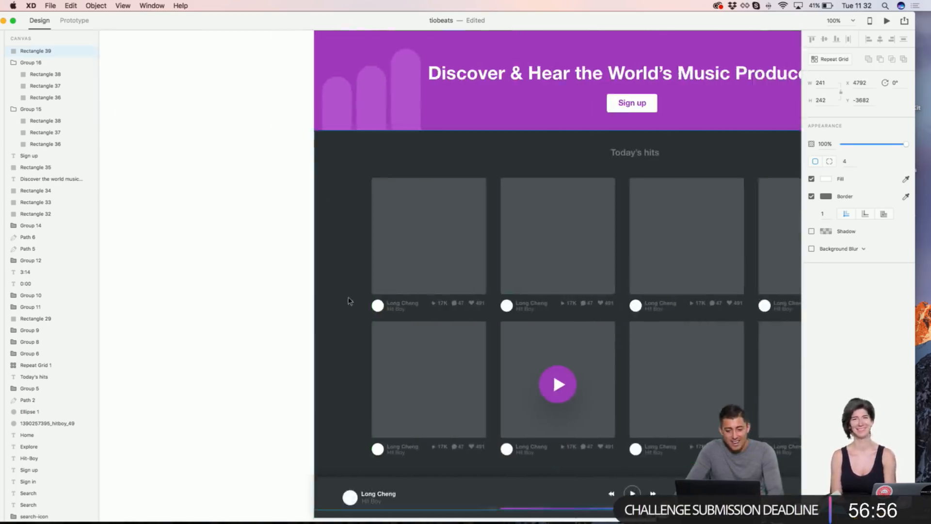
Step: In the reference Repeat Grid 1, select the artist name, producer name and avatar circle Ellipse 3
scroll(353, 301, up, 8)
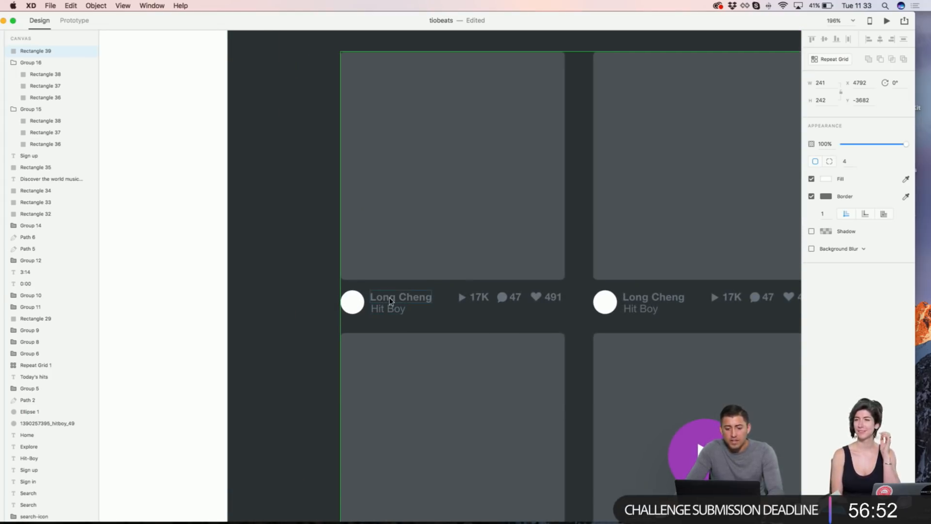
click(389, 300)
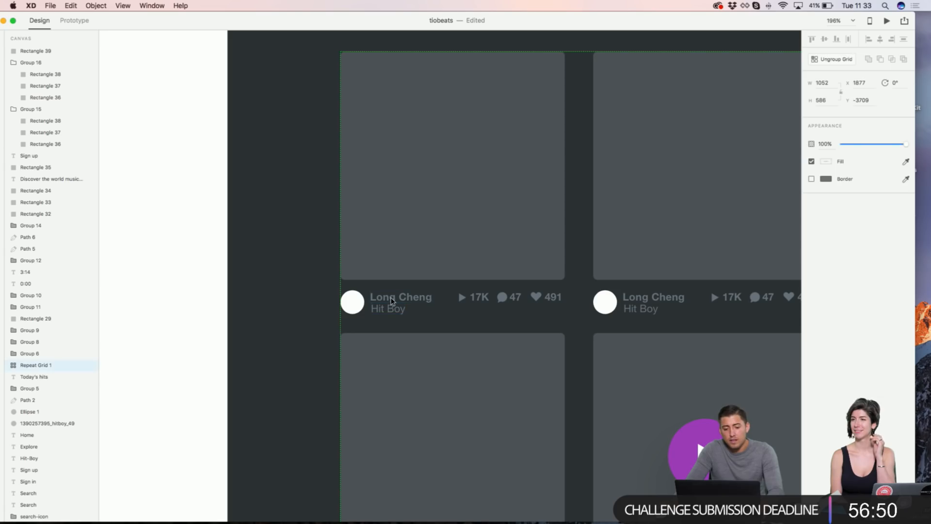
double_click(391, 301)
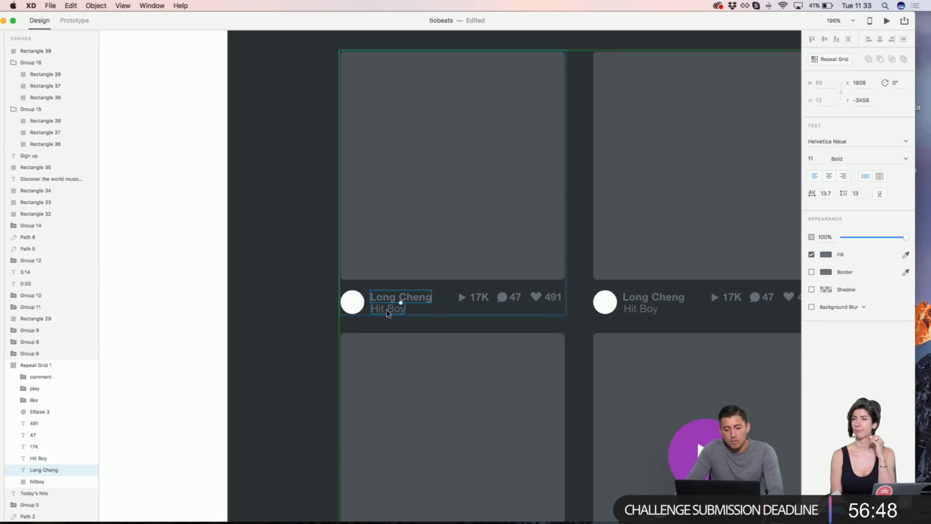
shift+click(378, 310)
shift+click(357, 306)
scroll(358, 306, down, 3)
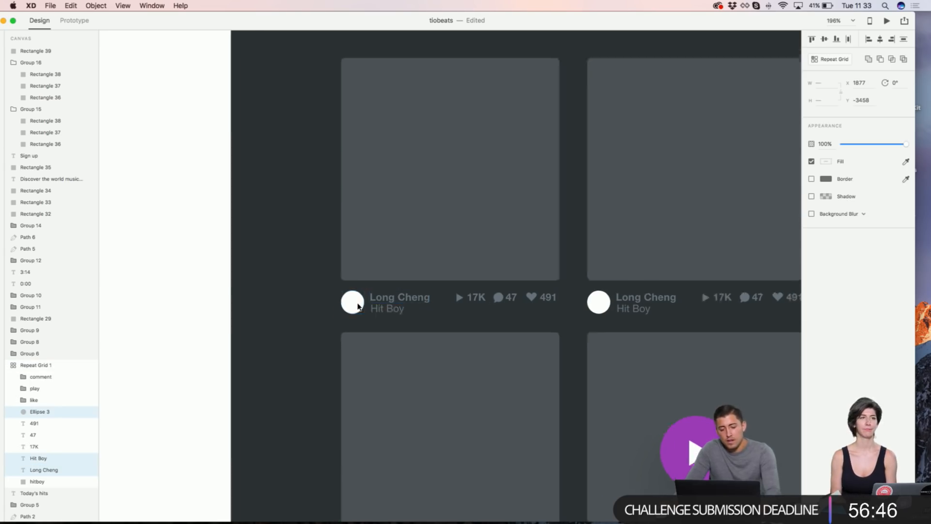
scroll(358, 306, down, 2)
scroll(358, 305, up, 2)
scroll(358, 305, right, 15)
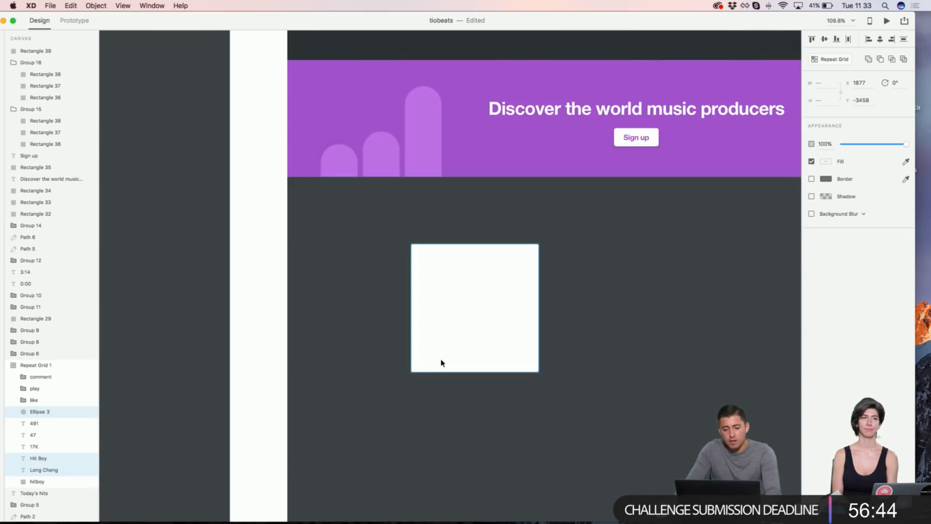
scroll(441, 362, up, 4)
scroll(441, 363, down, 5)
scroll(452, 270, up, 3)
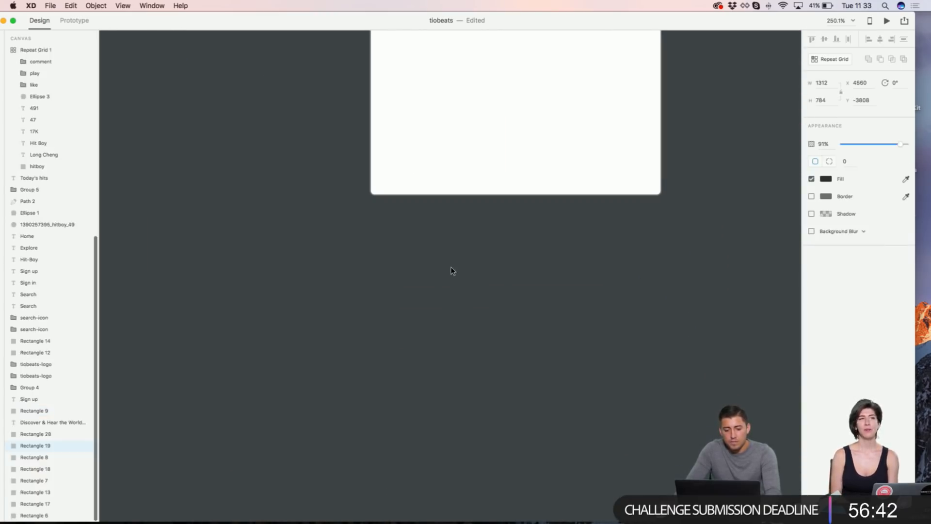
Step: Paste the avatar and names onto the working artboard and nudge them just below the card
key(super+v)
key(shift+Up)
key(shift+Up)
key(shift+Up)
key(shift+Up)
key(shift+Up)
key(shift+Up)
key(shift+Up)
key(shift+Left)
key(shift+Left)
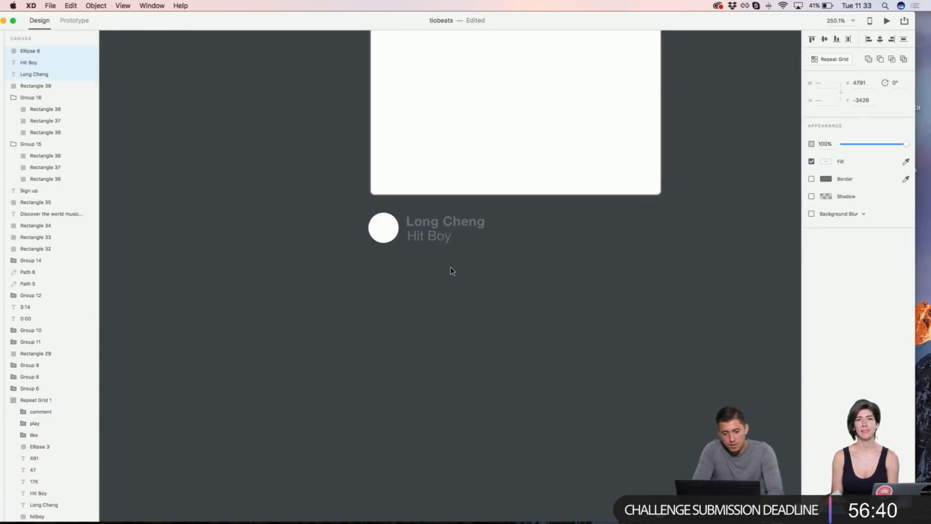
key(Right)
key(Right)
key(shift+Down)
key(shift+Down)
key(Up)
key(Up)
key(Up)
key(Up)
key(shift+Down)
key(shift+Down)
key(Up)
key(Up)
key(Up)
key(Up)
key(Up)
key(Up)
key(Up)
key(Up)
key(Up)
key(Up)
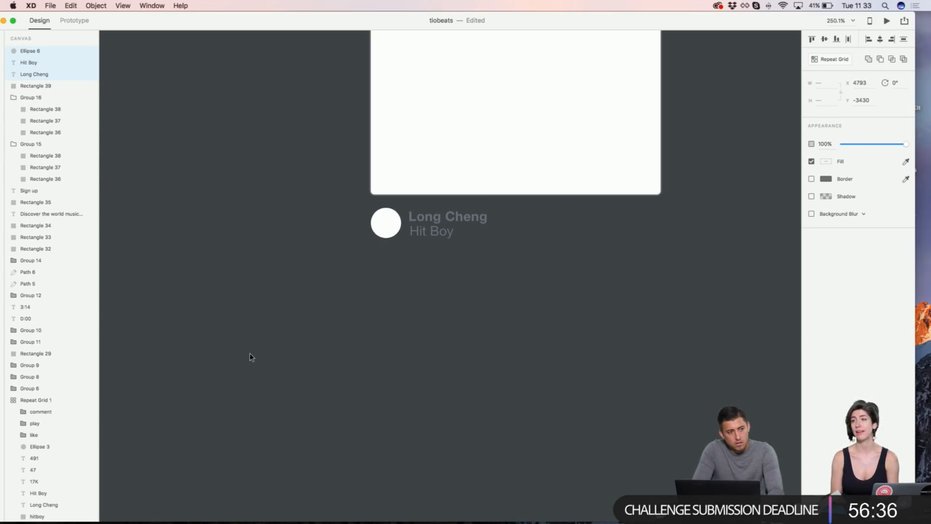
click(250, 357)
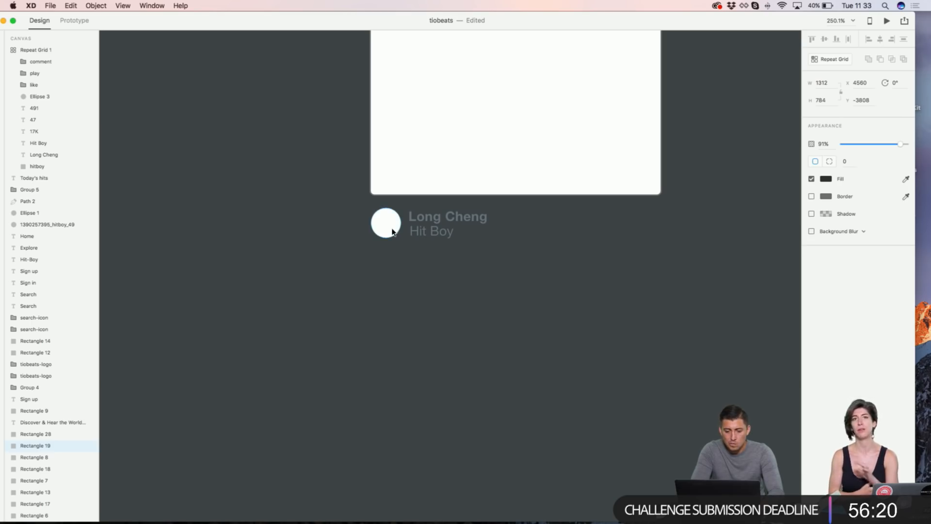
Step: Remove the border from the white card
click(427, 165)
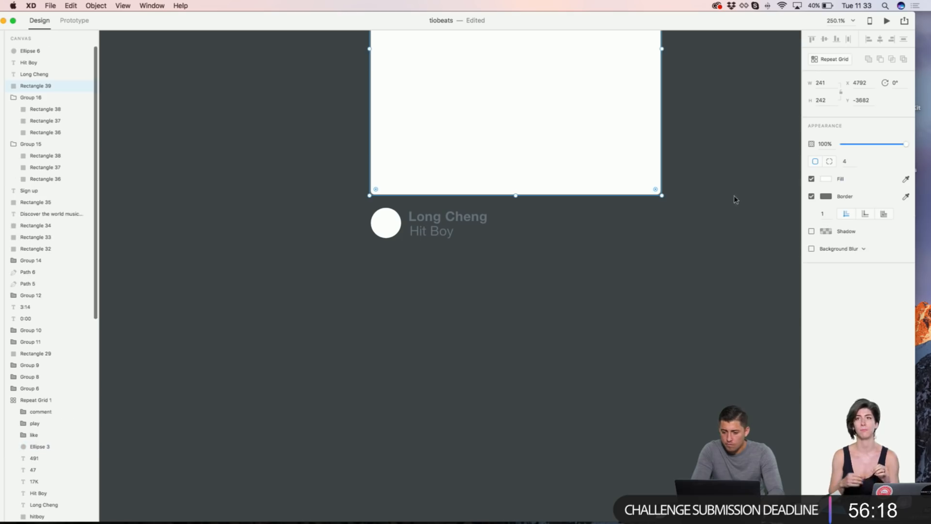
click(811, 196)
scroll(524, 178, down, 3)
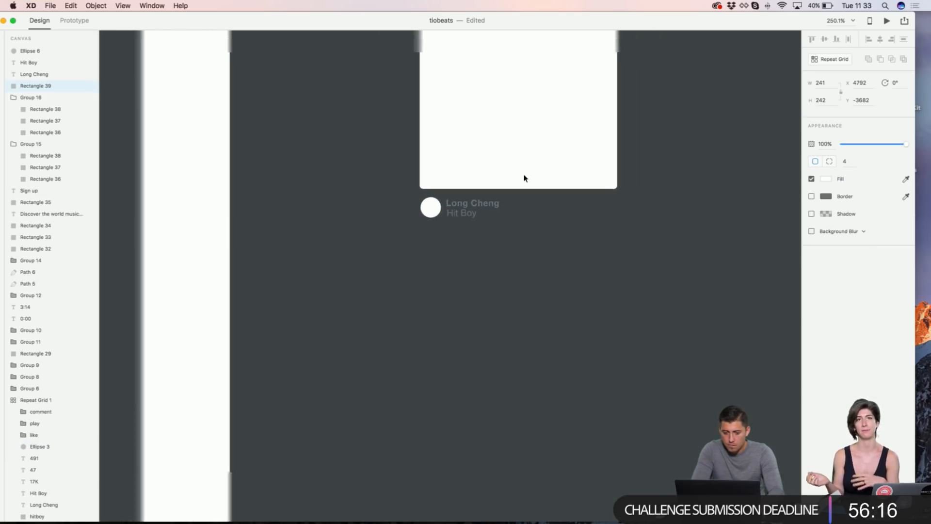
scroll(524, 178, down, 5)
scroll(524, 178, up, 3)
scroll(578, 58, down, 5)
scroll(618, 90, up, 3)
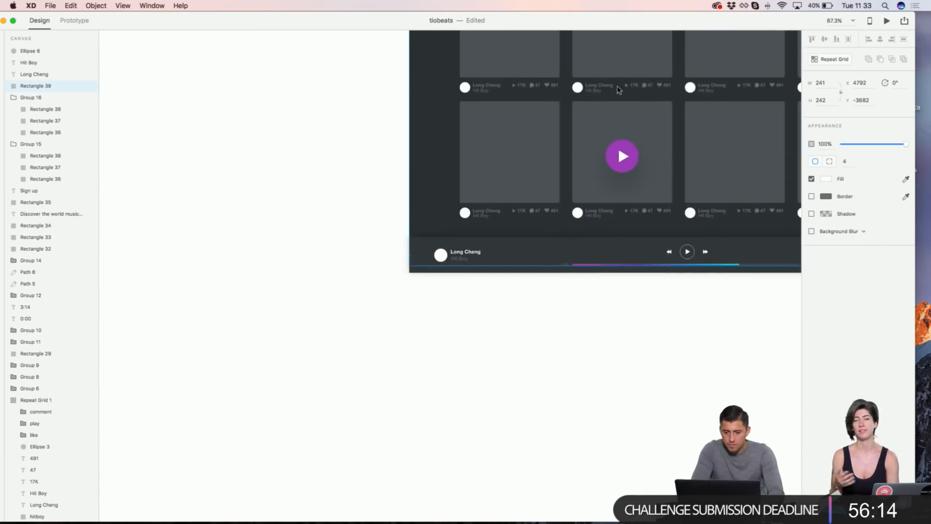
scroll(618, 90, up, 5)
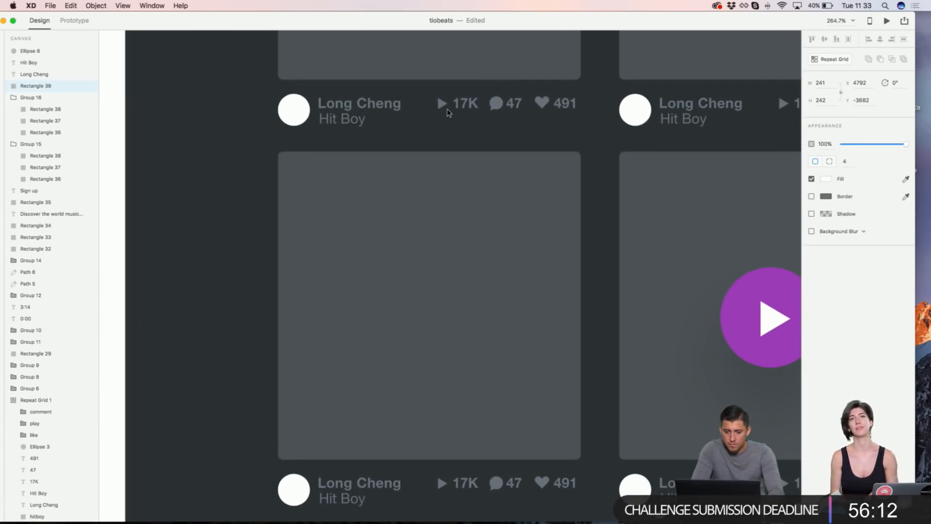
Step: In the reference grid, select the play, comment and like icons with their 17K, 47 and 491 counts
double_click(441, 102)
shift+click(466, 103)
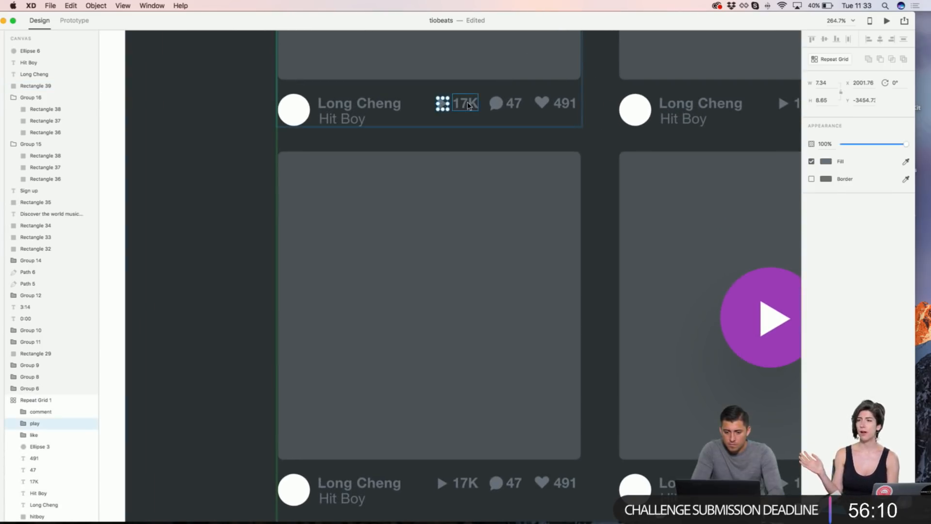
shift+click(495, 102)
shift+click(514, 103)
shift+click(541, 102)
shift+click(563, 103)
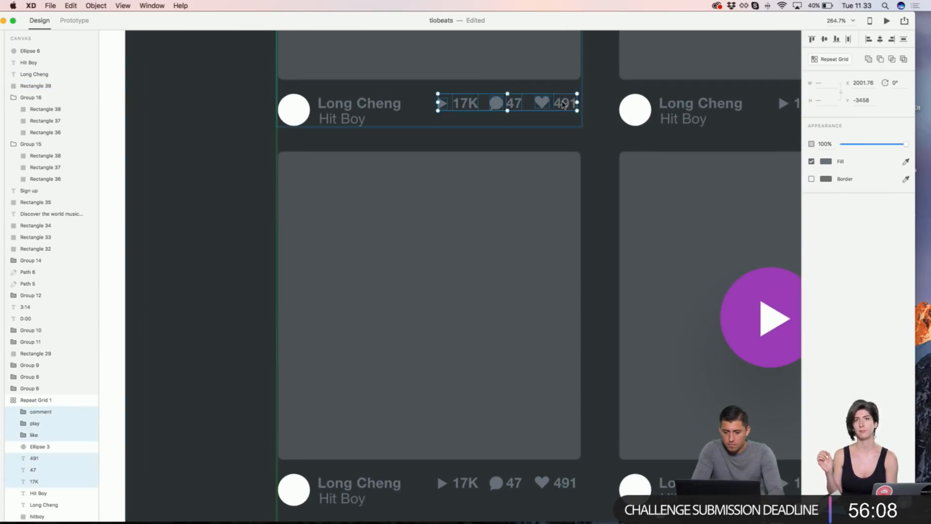
scroll(562, 103, down, 10)
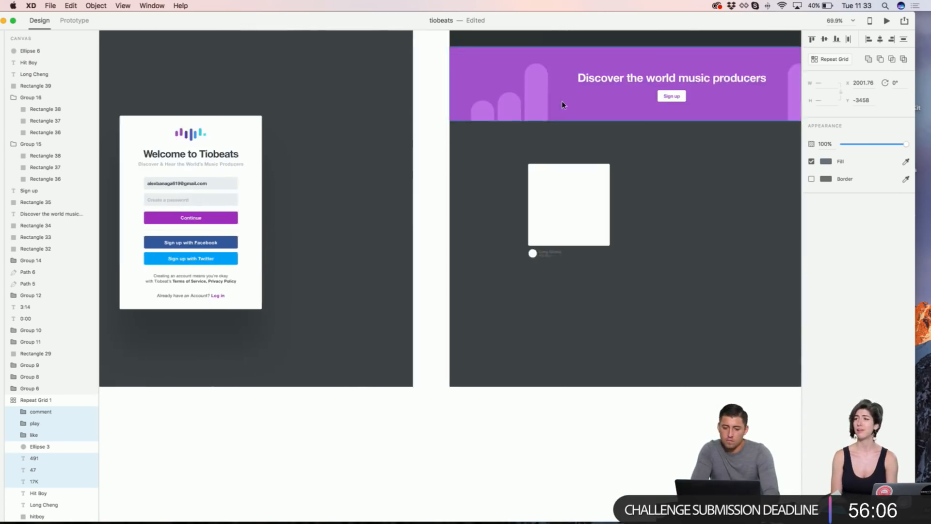
scroll(603, 212, up, 10)
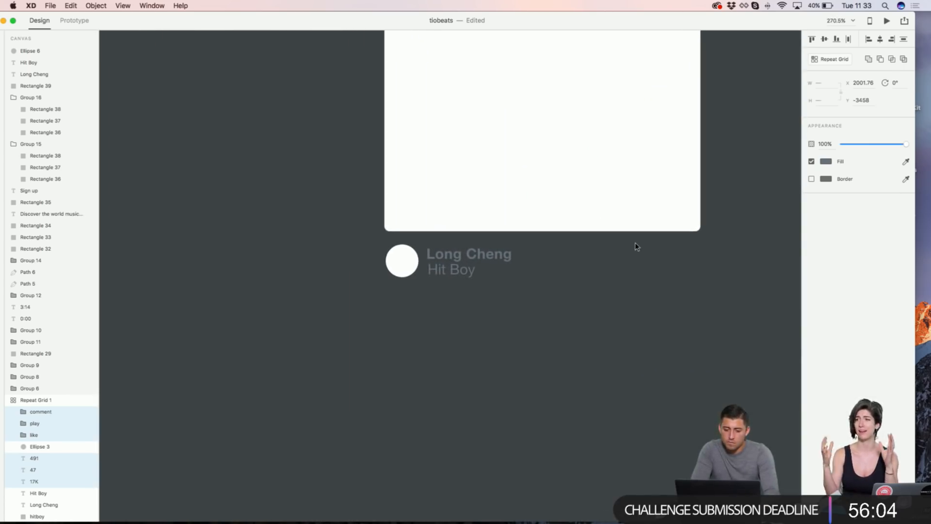
Step: Paste the stats row under the card and align it right of the names
key(super+v)
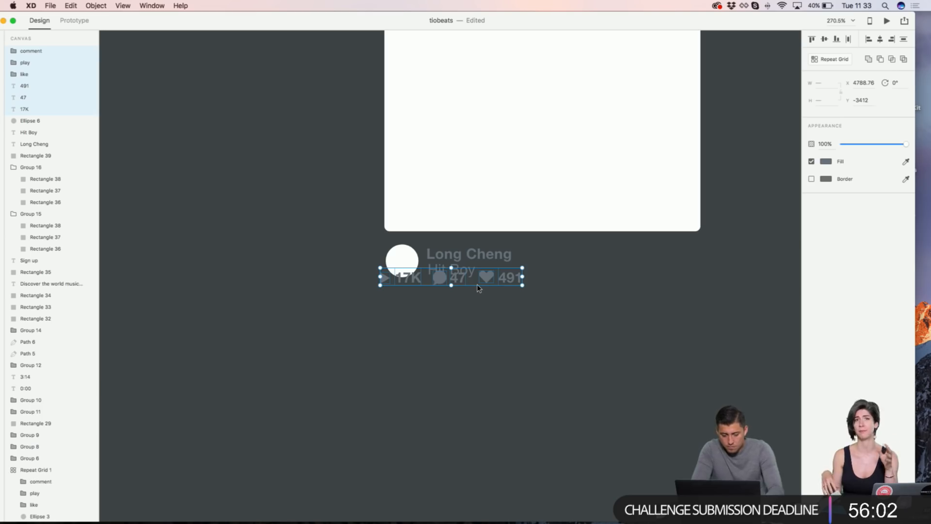
key(Up)
key(Up)
key(Up)
key(Up)
key(shift+Up)
key(shift+Right)
key(shift+Right)
key(shift+Right)
key(shift+Right)
key(shift+Right)
key(shift+Right)
key(shift+Right)
key(shift+Right)
key(shift+Right)
key(Up)
key(Up)
key(Up)
key(Up)
key(Up)
key(Up)
key(Up)
key(Up)
key(Up)
key(shift+Right)
key(shift+Right)
key(shift+Right)
key(shift+Right)
key(shift+Right)
key(shift+Up)
key(Up)
key(Up)
key(Up)
key(Up)
key(Up)
key(Up)
key(shift+Down)
key(shift+Down)
key(shift+Down)
key(Left)
key(Left)
key(Left)
key(Up)
key(Up)
key(Up)
key(Up)
key(Up)
key(Up)
key(Up)
key(Right)
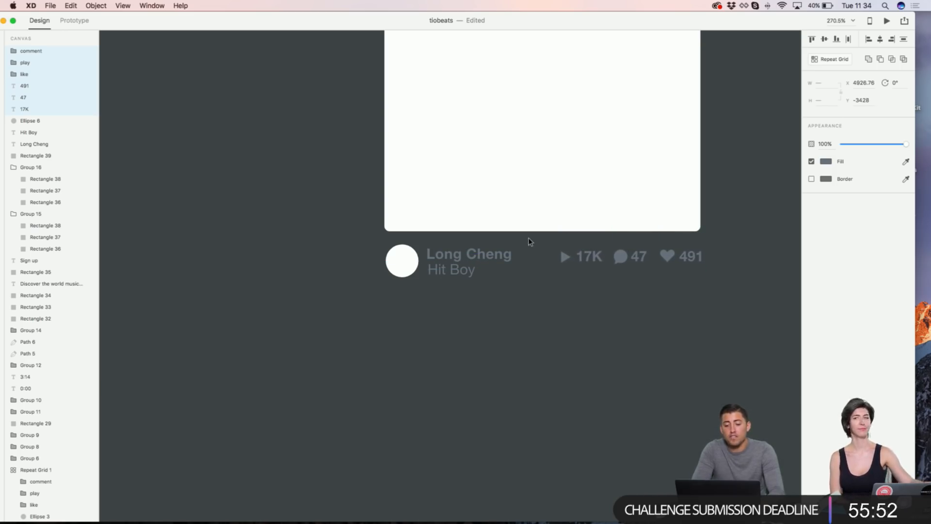
click(551, 214)
click(414, 260)
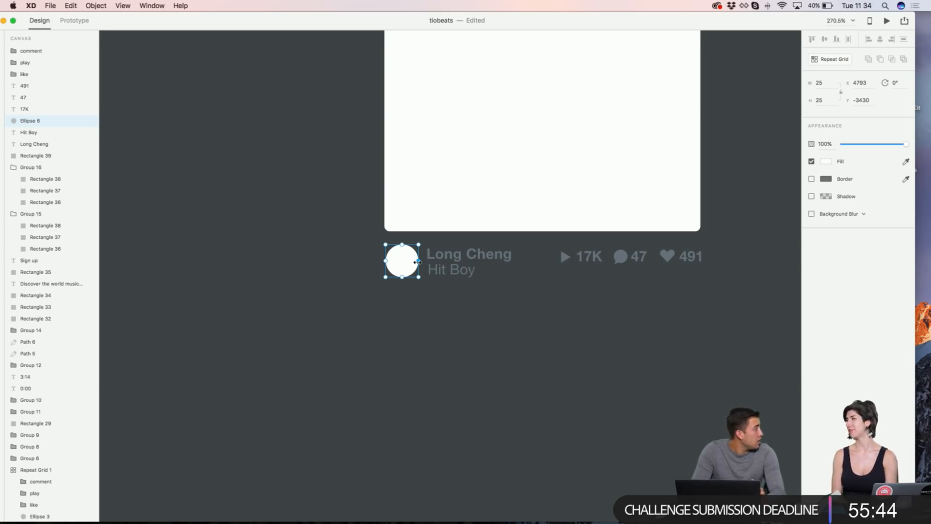
click(465, 275)
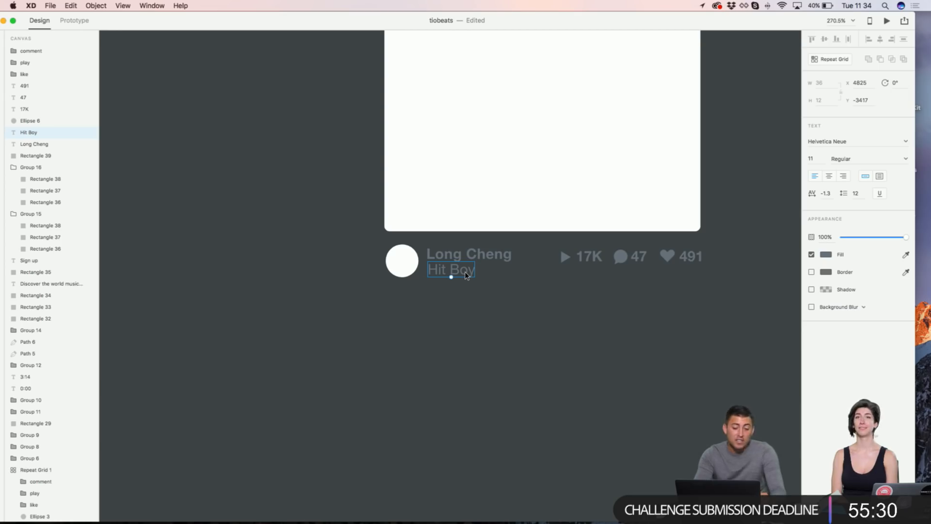
click(475, 260)
scroll(474, 261, right, 3)
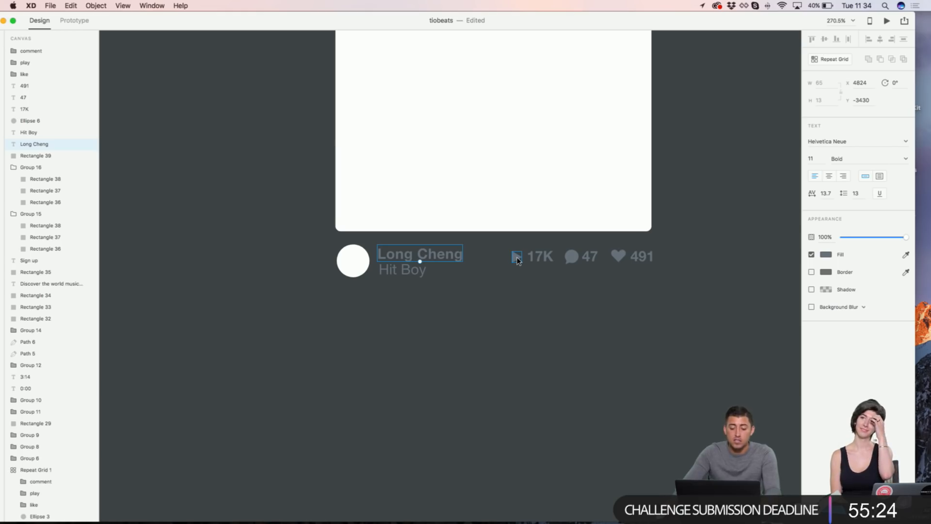
key(super+minus)
scroll(602, 235, up, 6)
scroll(602, 236, right, 4)
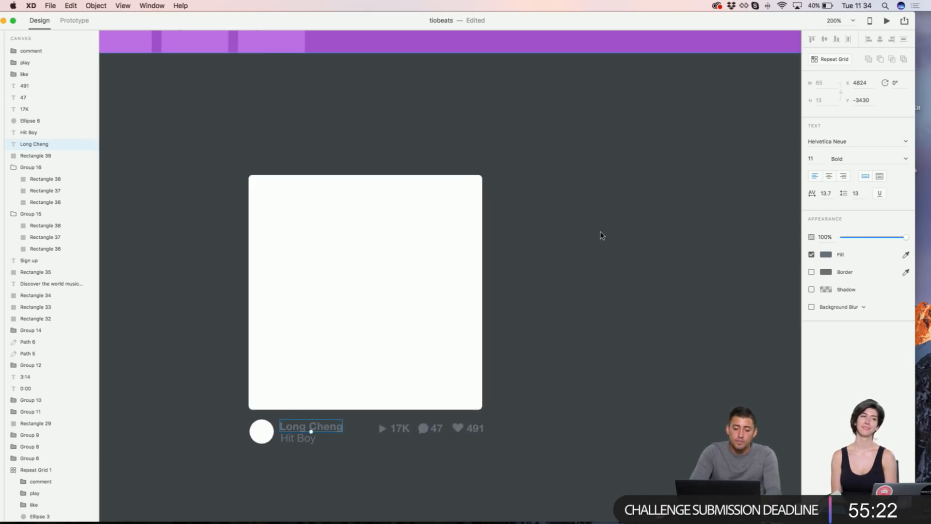
scroll(602, 236, down, 2)
scroll(602, 236, left, 1)
click(602, 236)
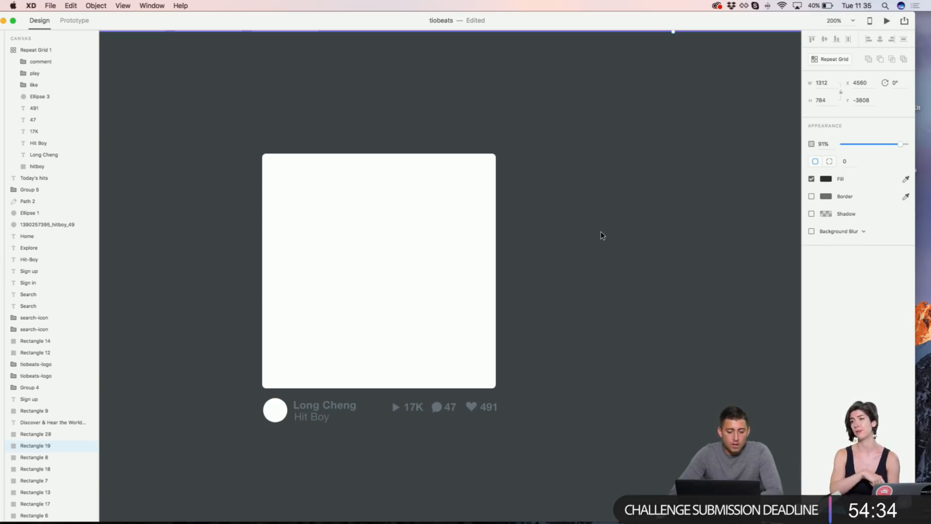
key(super+1)
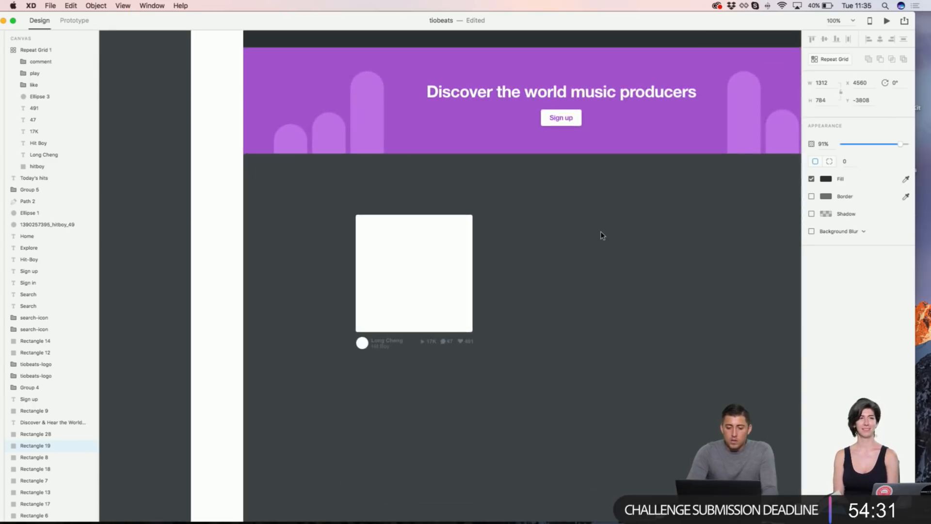
drag(507, 189, 451, 204)
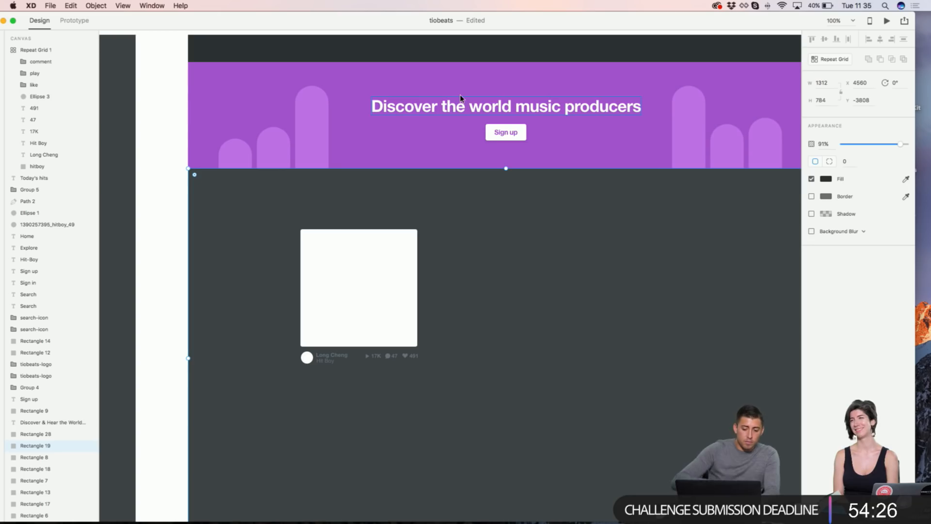
scroll(384, 235, up, 3)
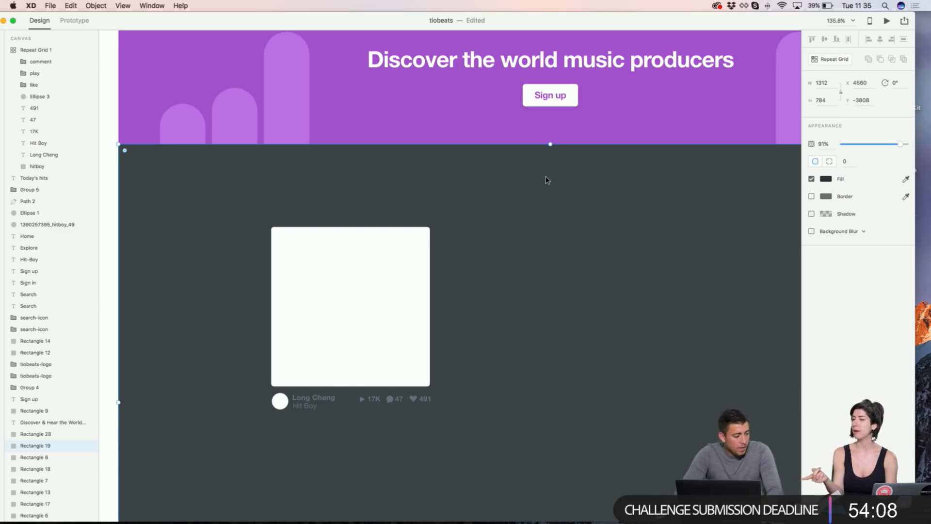
scroll(548, 174, up, 5)
click(501, 191)
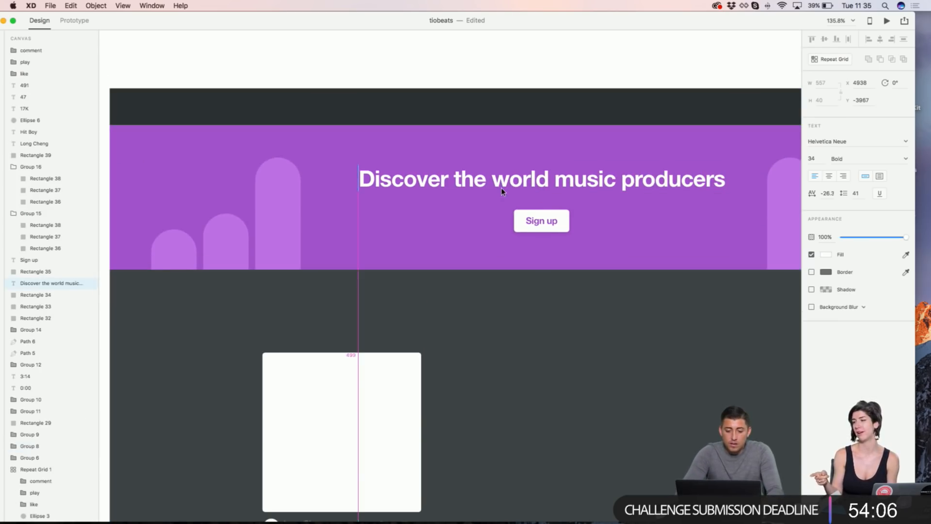
click(503, 52)
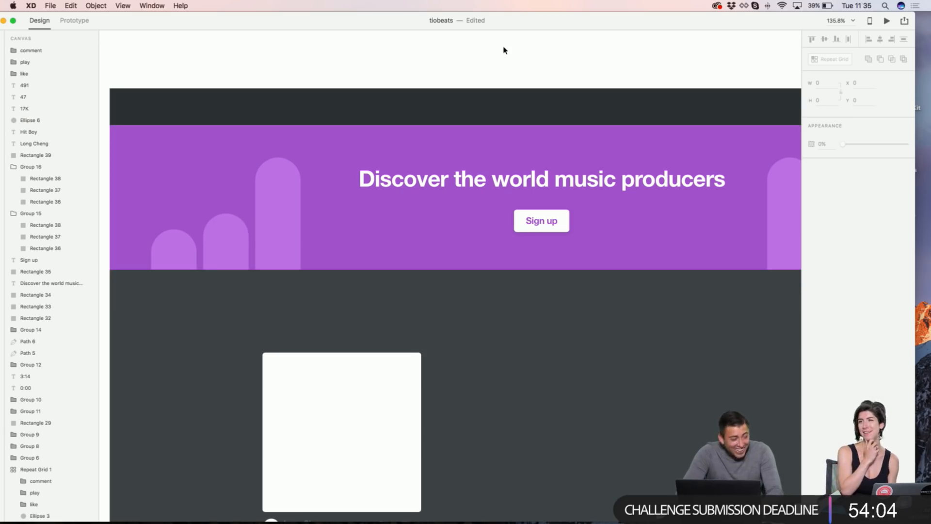
Step: Duplicate the hero heading above the song card and retype it as 'Todays hits'
drag(488, 183, 490, 318)
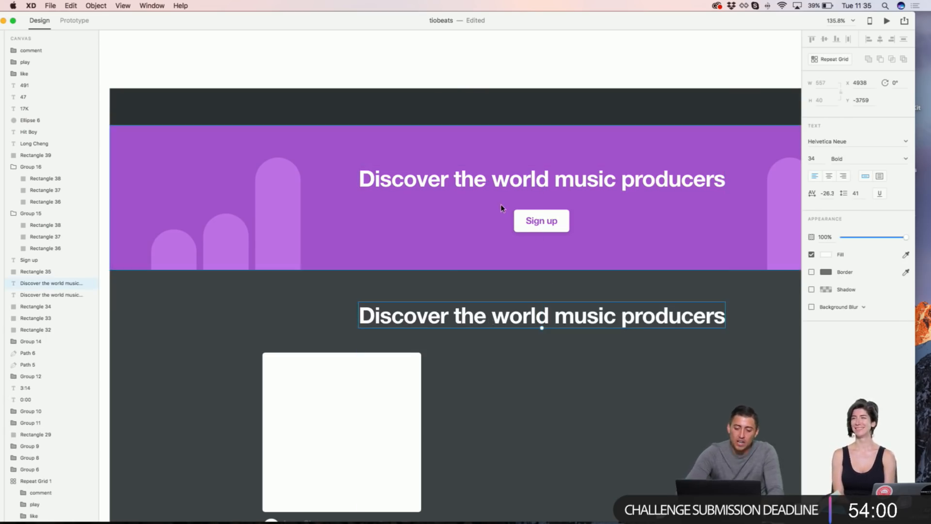
key(Delete)
click(490, 176)
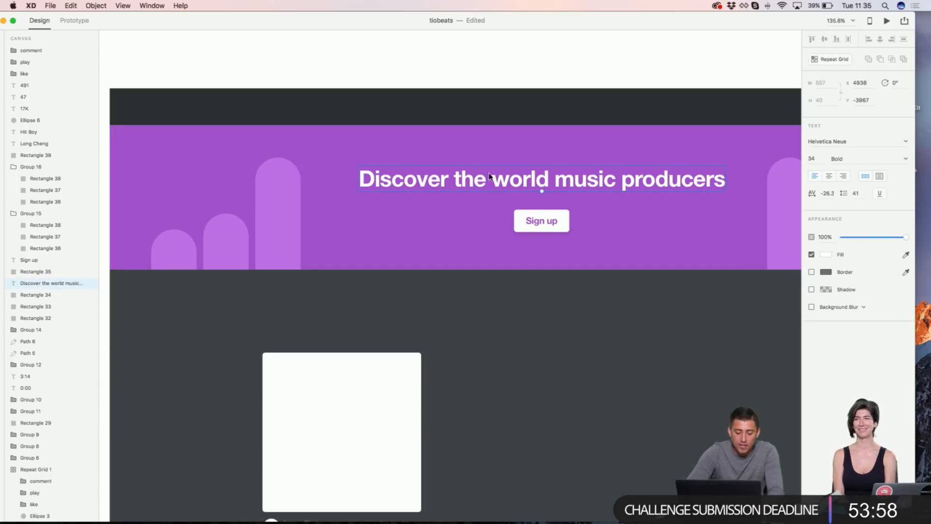
drag(488, 177, 491, 308)
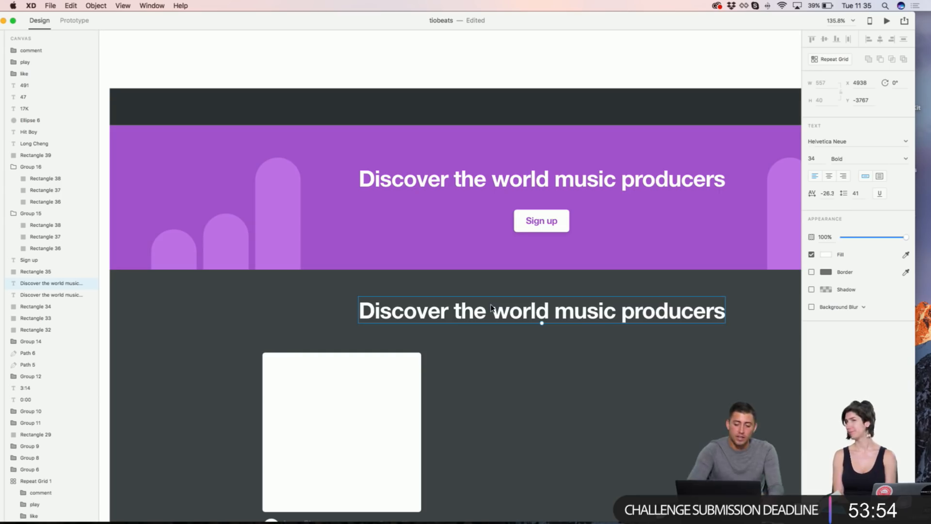
double_click(492, 307)
text(T)
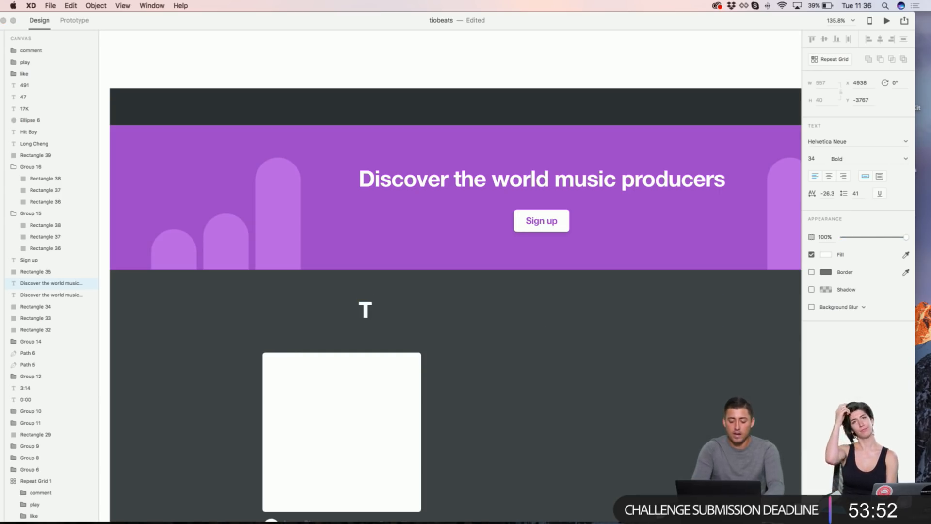
text(odays hits)
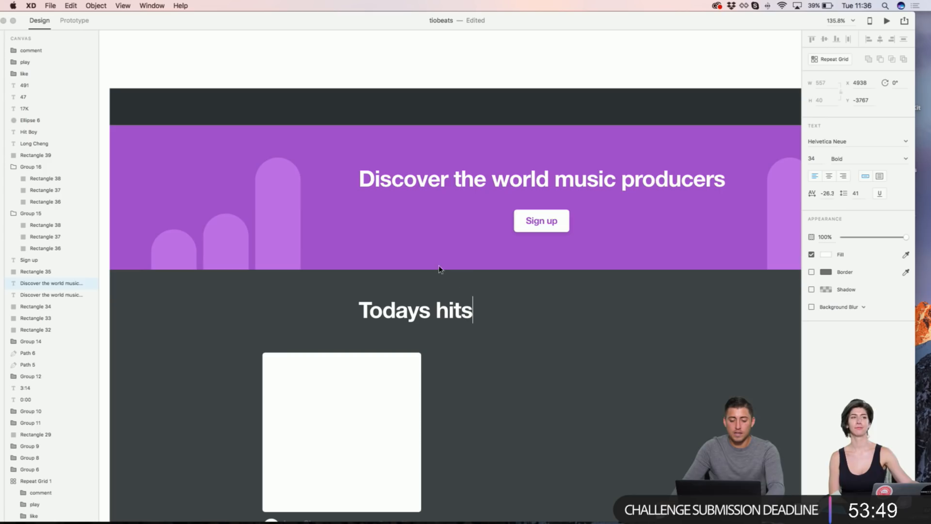
key(Escape)
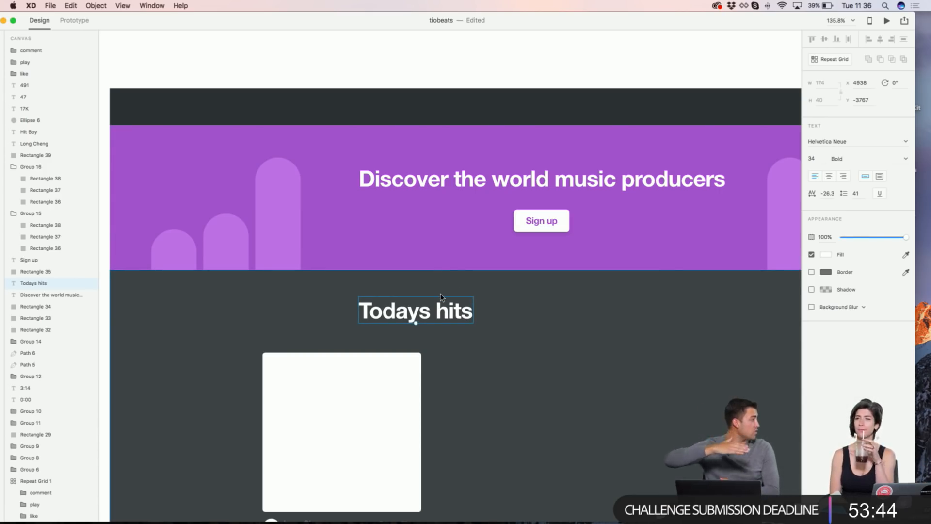
Step: Set the 'Todays hits' heading to font size 18 and centre it under the Sign up button
click(817, 159)
text(18)
key(Return)
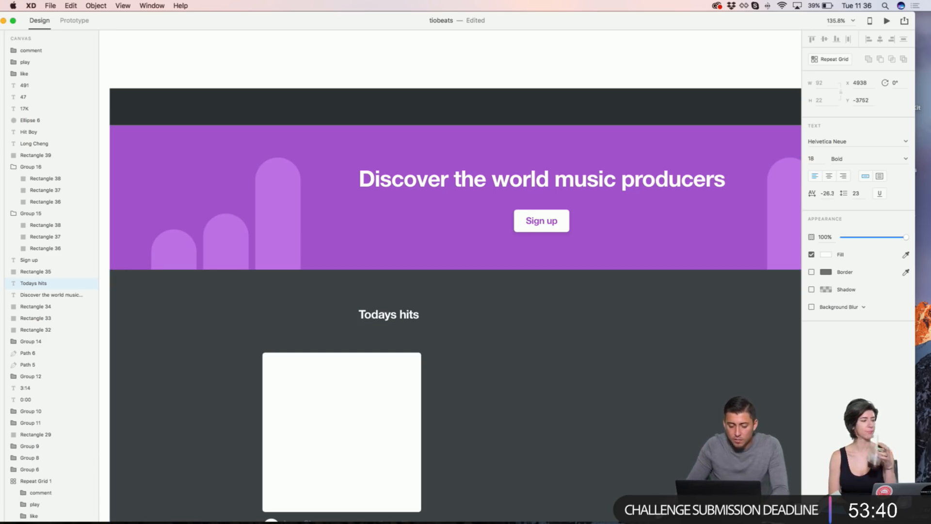
click(521, 50)
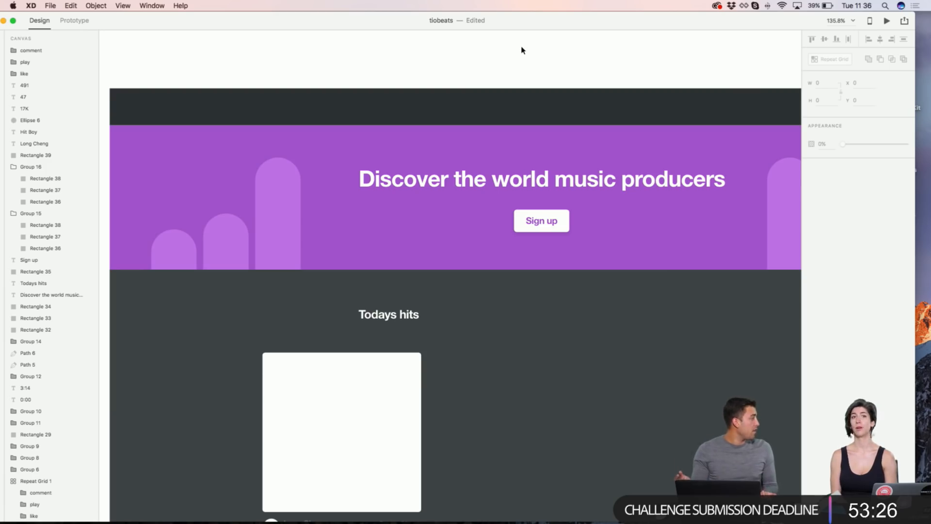
click(384, 317)
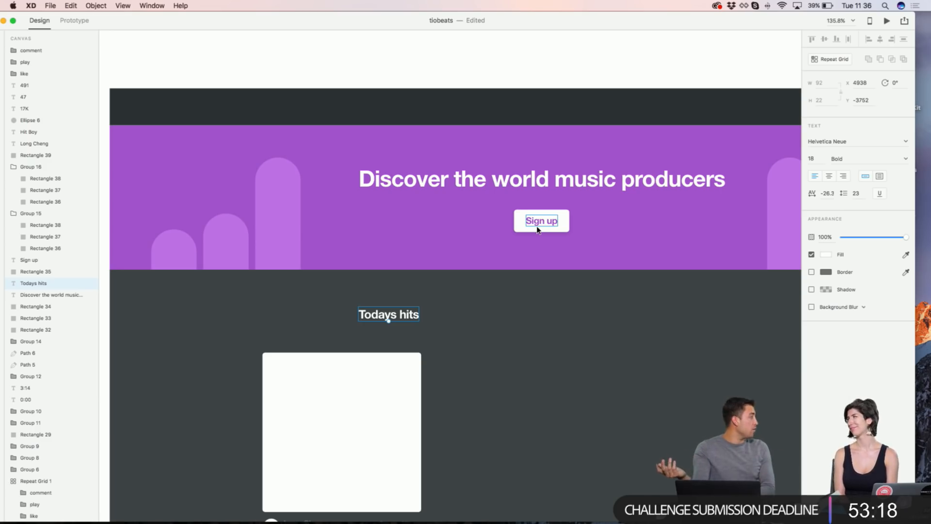
drag(538, 226, 572, 228)
key(super+z)
drag(386, 315, 495, 315)
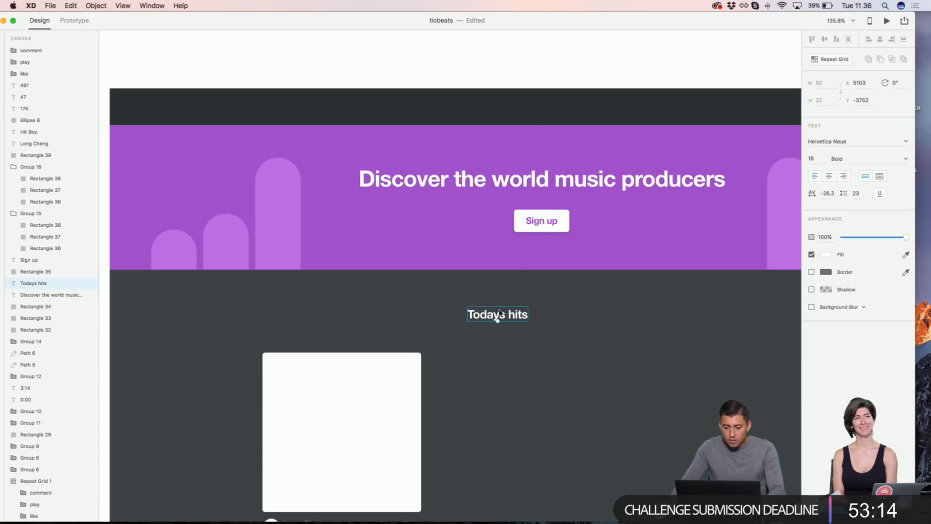
Step: Colour the heading text light grey #919FA7
click(906, 256)
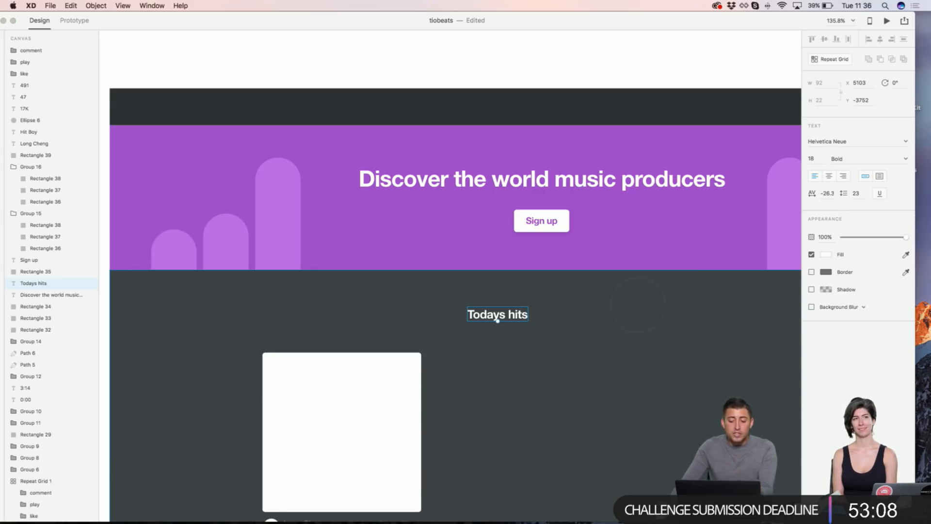
click(608, 306)
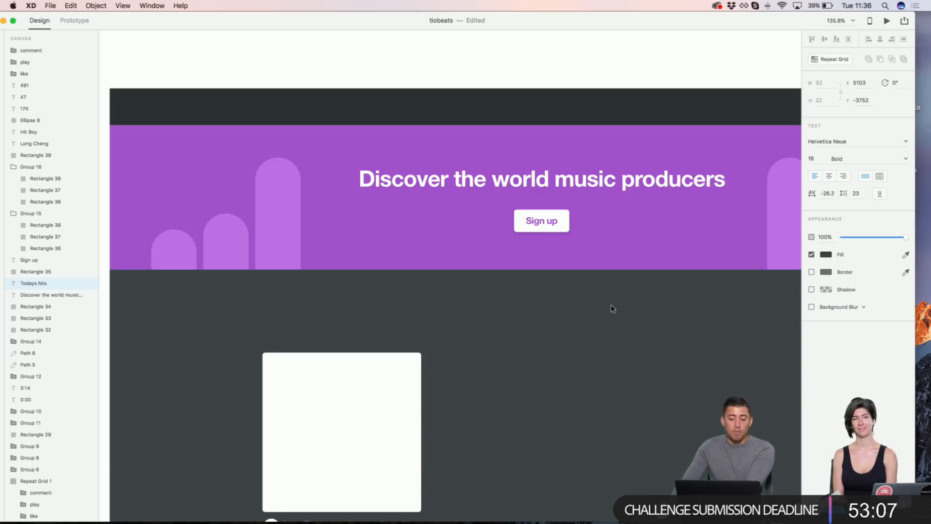
click(827, 256)
drag(718, 257, 720, 228)
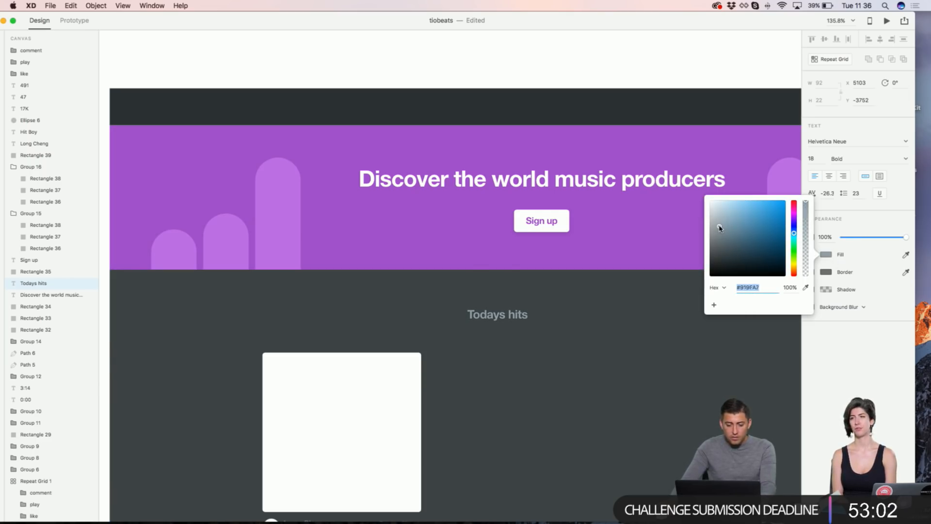
click(550, 52)
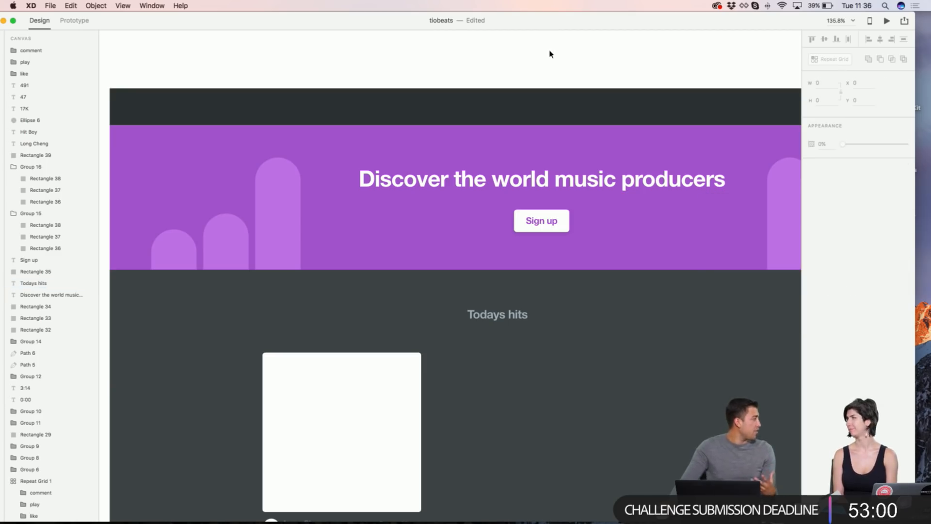
Step: Select the card's image area, artist and producer names, stats icons and counts, and white square
scroll(549, 54, down, 5)
scroll(550, 54, right, 2)
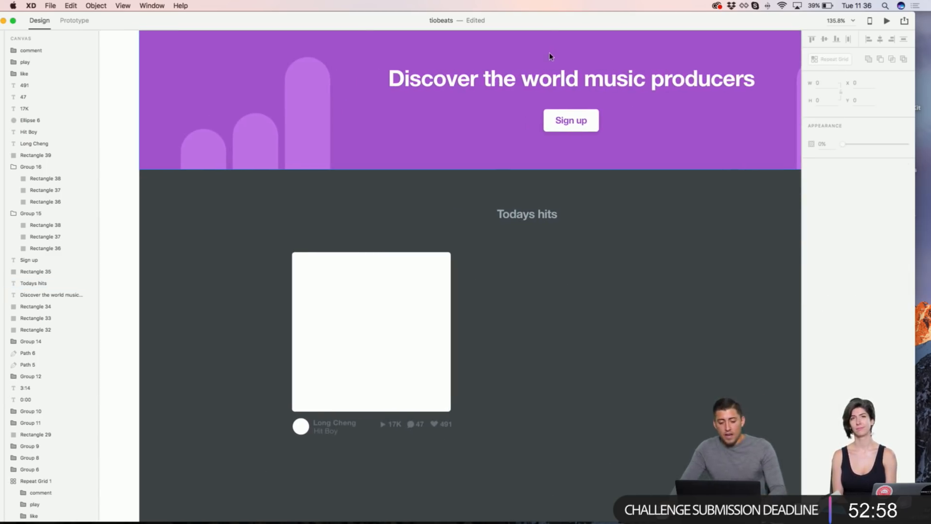
click(407, 347)
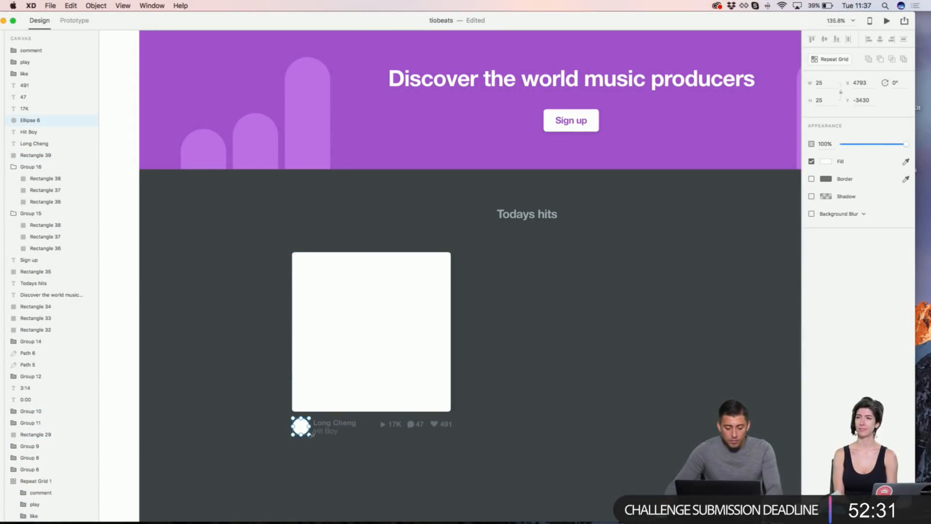
shift+click(325, 431)
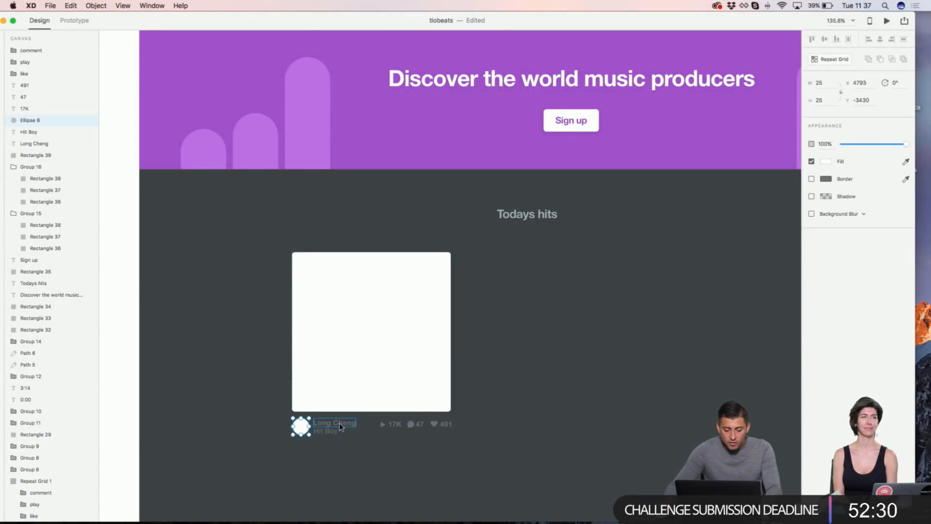
shift+click(334, 423)
shift+click(381, 425)
shift+click(394, 424)
shift+click(412, 424)
shift+click(419, 424)
shift+click(434, 424)
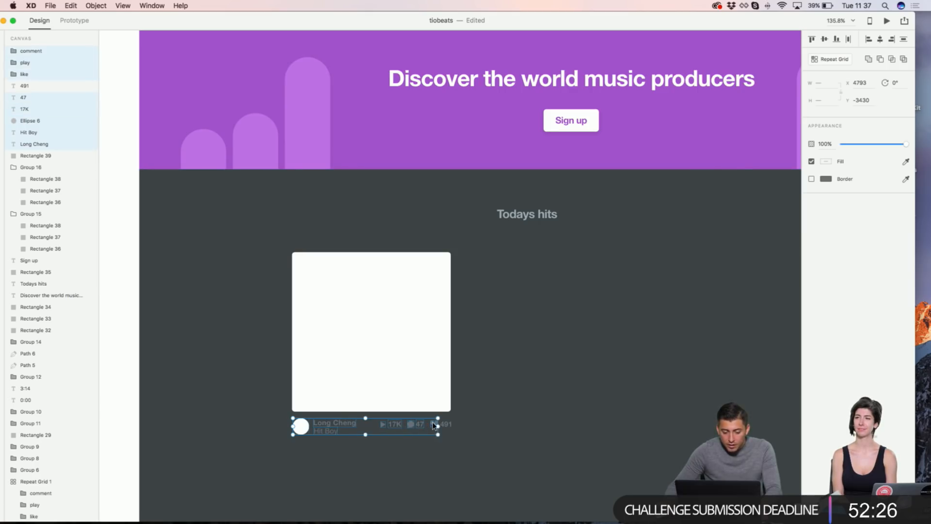
shift+click(445, 423)
shift+click(439, 406)
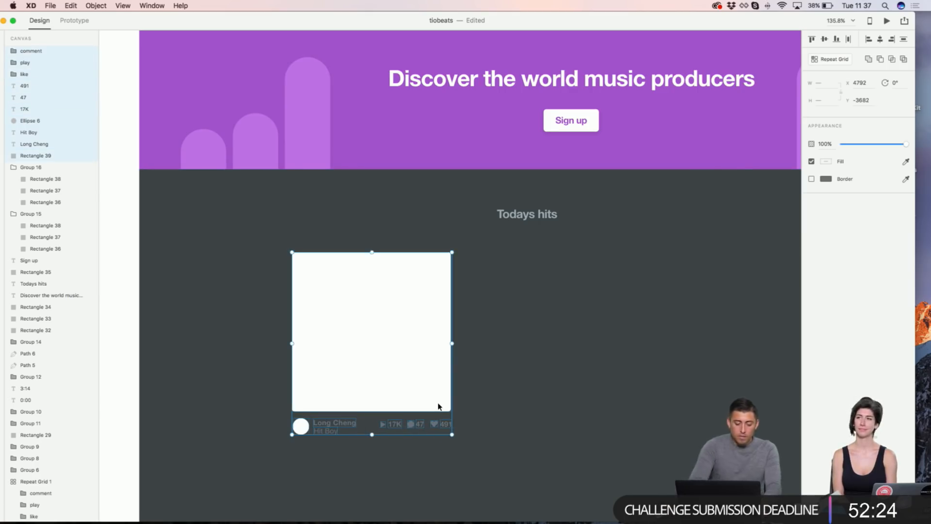
Step: Group the selected card parts and convert the group into a Repeat Grid
key(super+g)
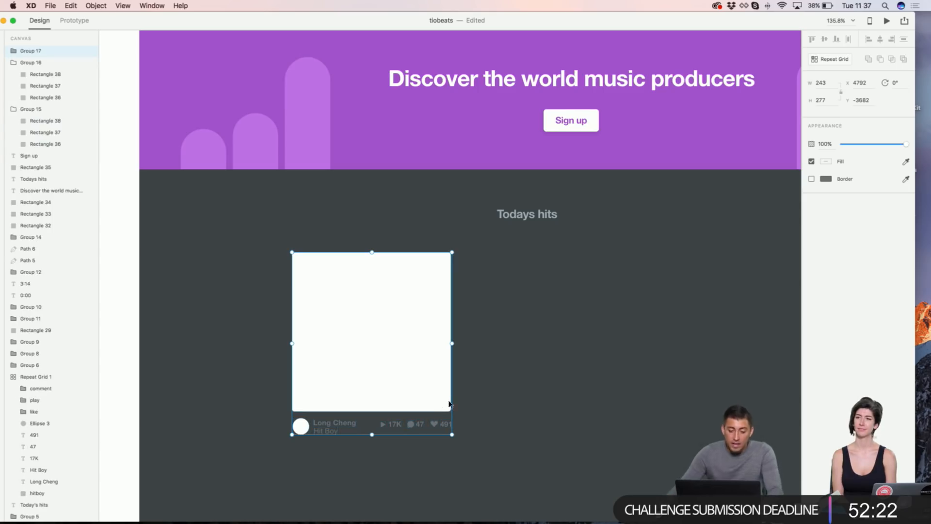
scroll(465, 403, down, 3)
scroll(464, 403, right, 2)
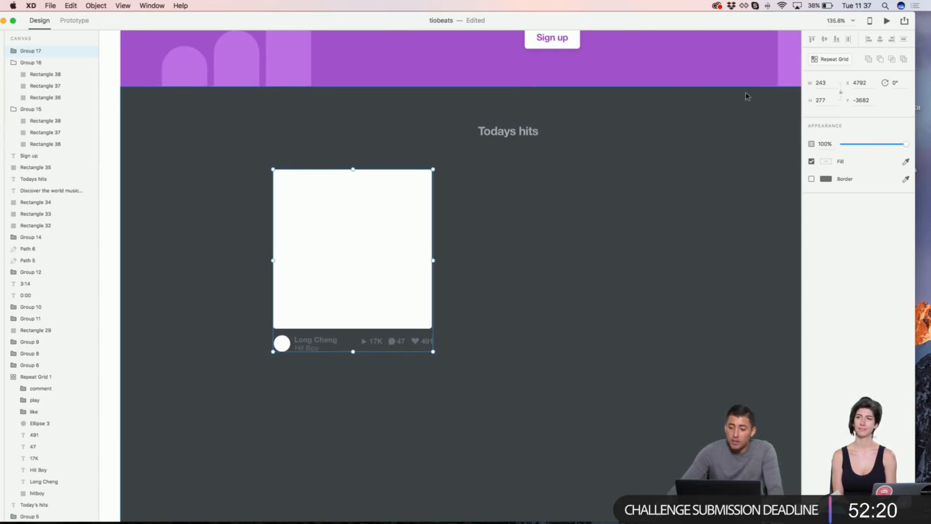
click(840, 59)
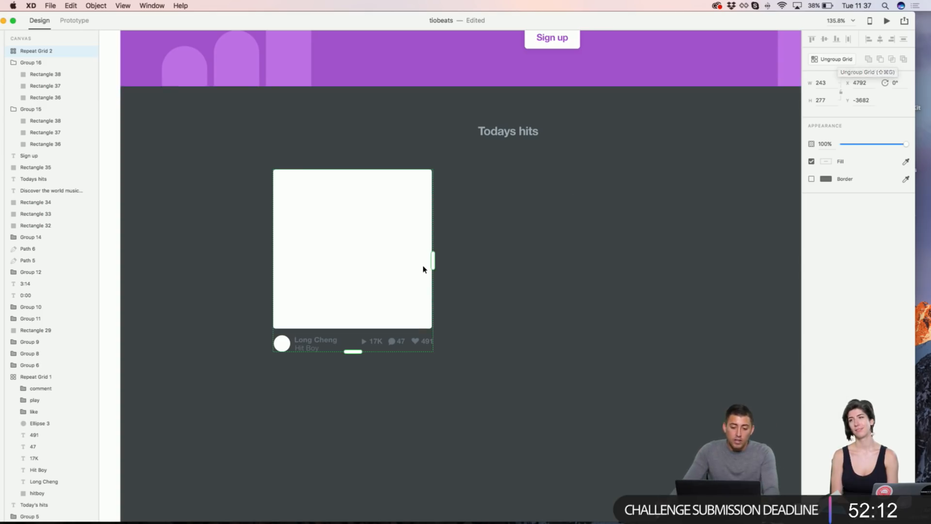
Step: Extend the song-card repeat grid to four columns, then add a second row for eight cards
drag(436, 260, 808, 253)
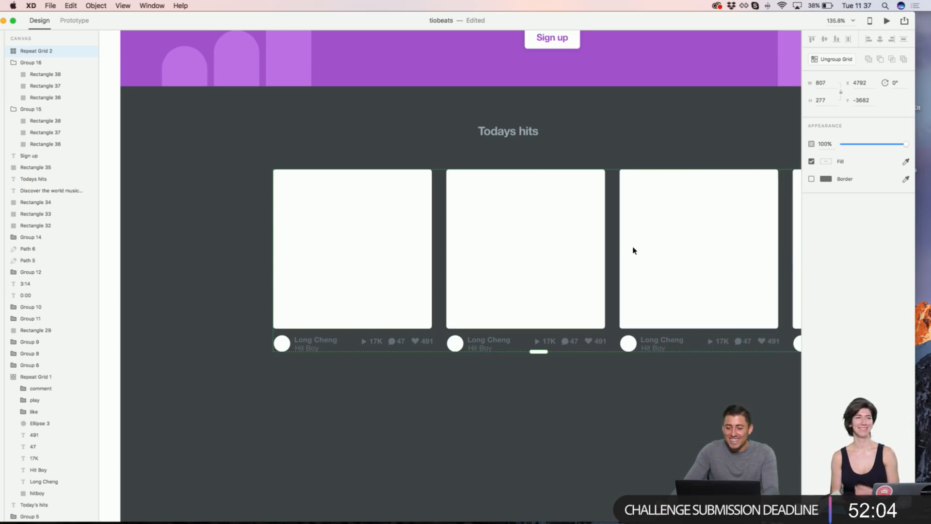
scroll(633, 250, down, 2)
scroll(633, 250, down, 3)
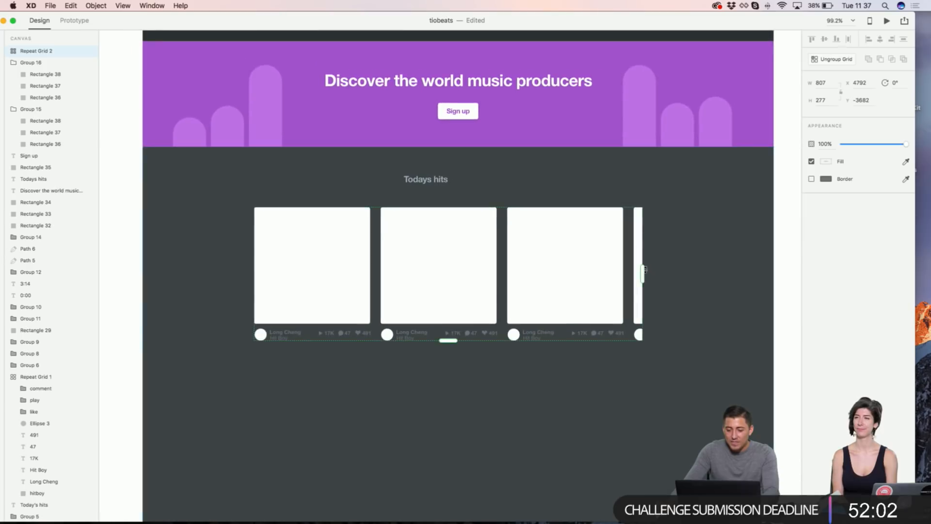
drag(641, 270, 756, 265)
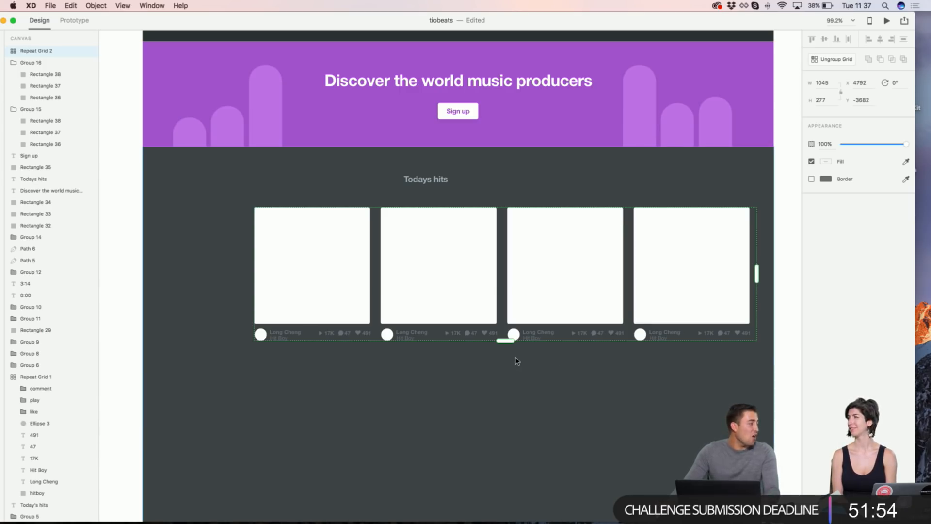
drag(508, 341, 500, 491)
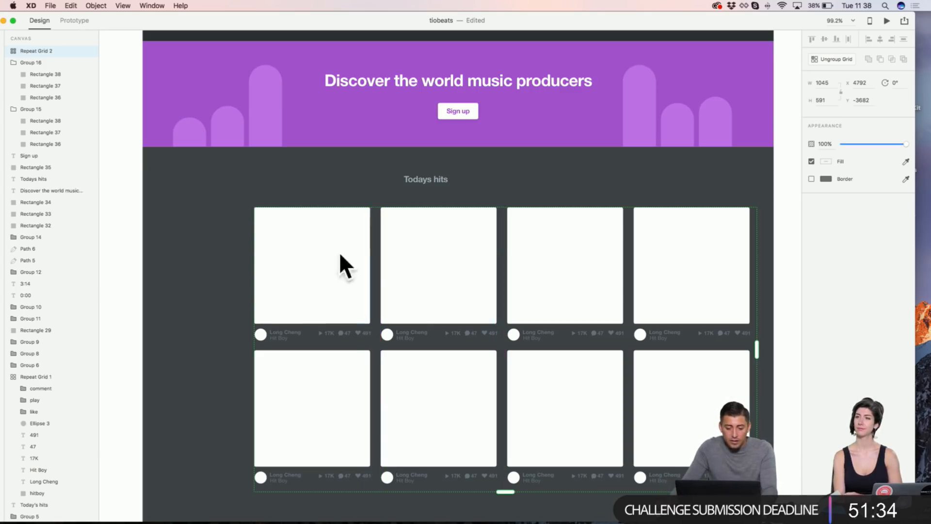
Step: Widen the gaps between card columns and increase the space between the two card rows
click(373, 255)
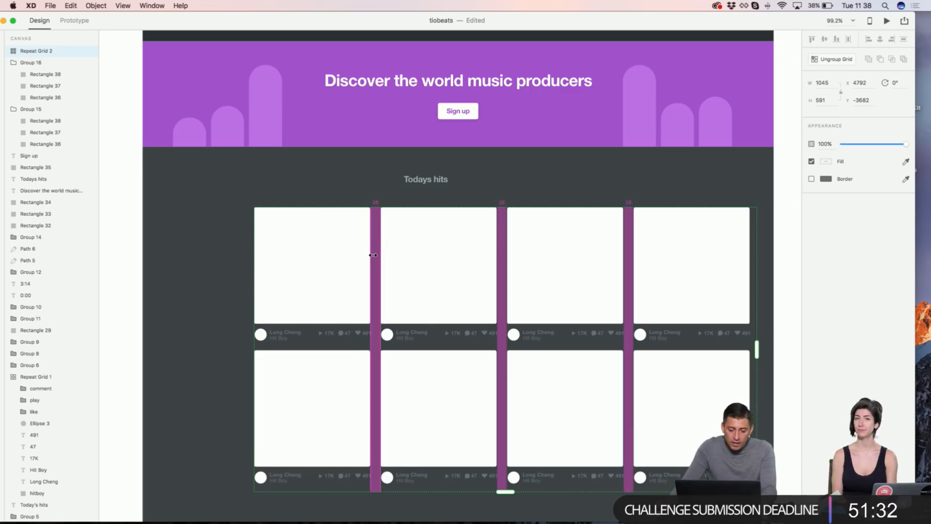
drag(374, 254, 380, 242)
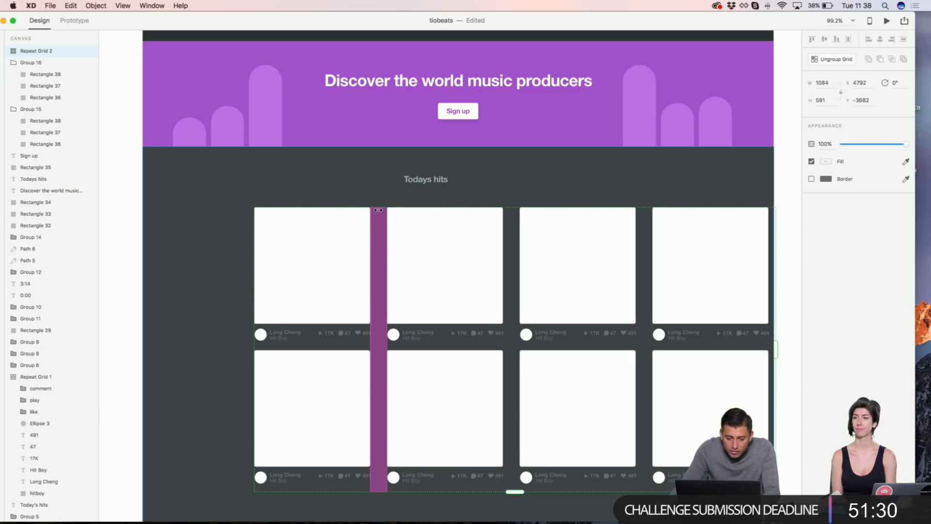
scroll(378, 206, up, 5)
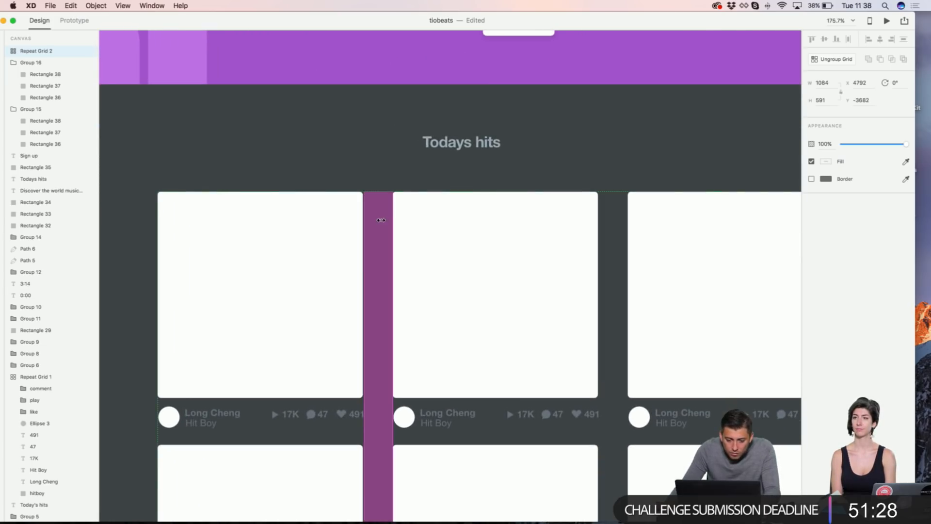
drag(380, 219, 377, 220)
scroll(441, 305, down, 5)
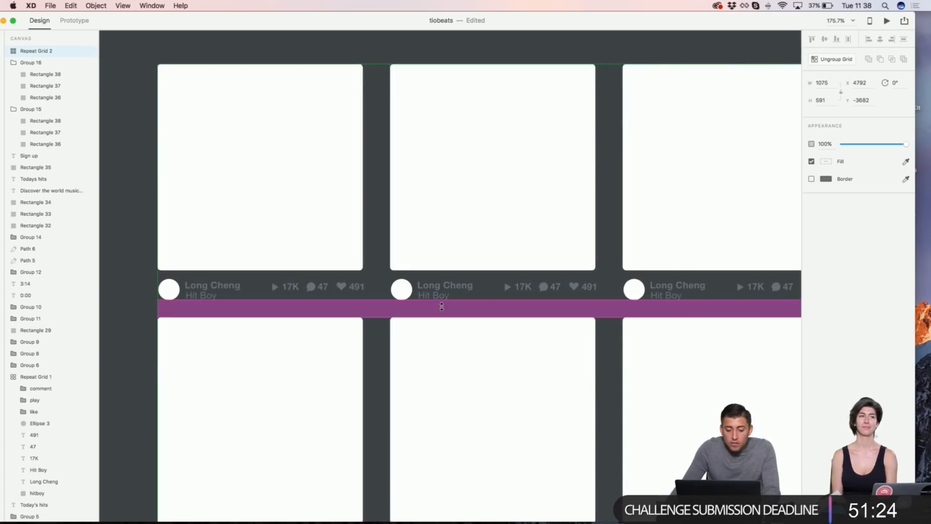
drag(441, 309, 439, 325)
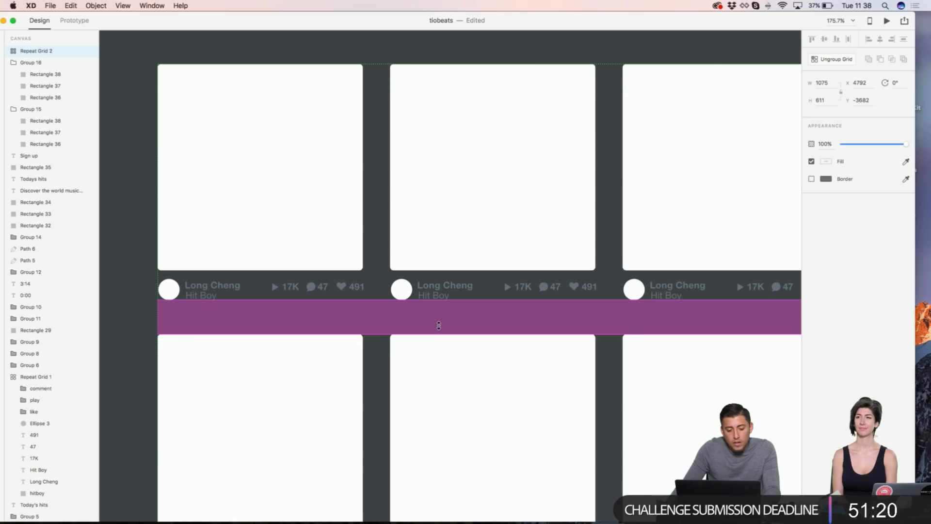
scroll(439, 326, down, 5)
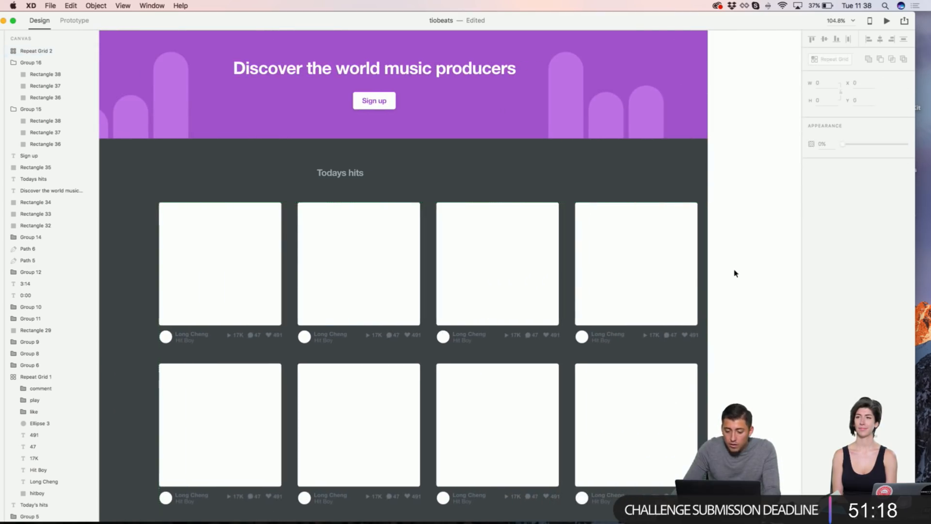
Step: Centre the card grid horizontally in the dark section, then move the XD window aside
drag(602, 270, 580, 275)
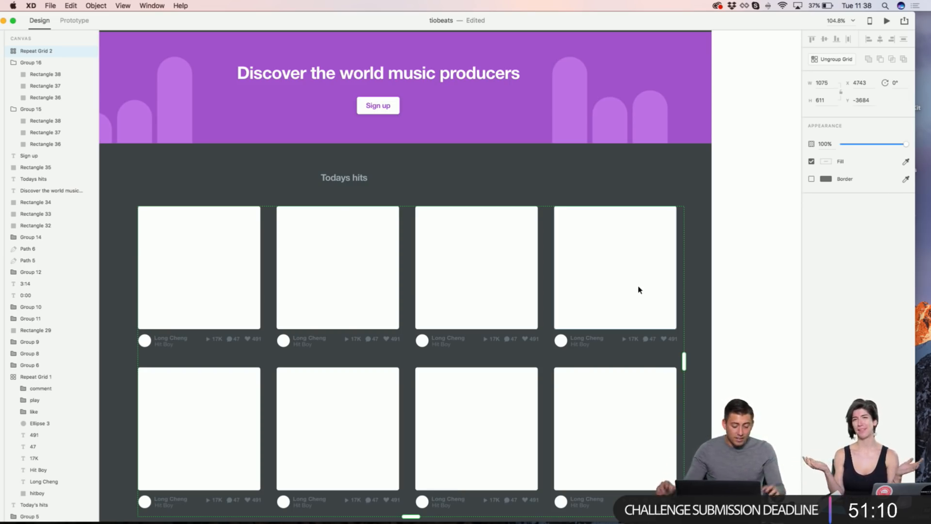
scroll(678, 374, up, 3)
scroll(677, 374, up, 5)
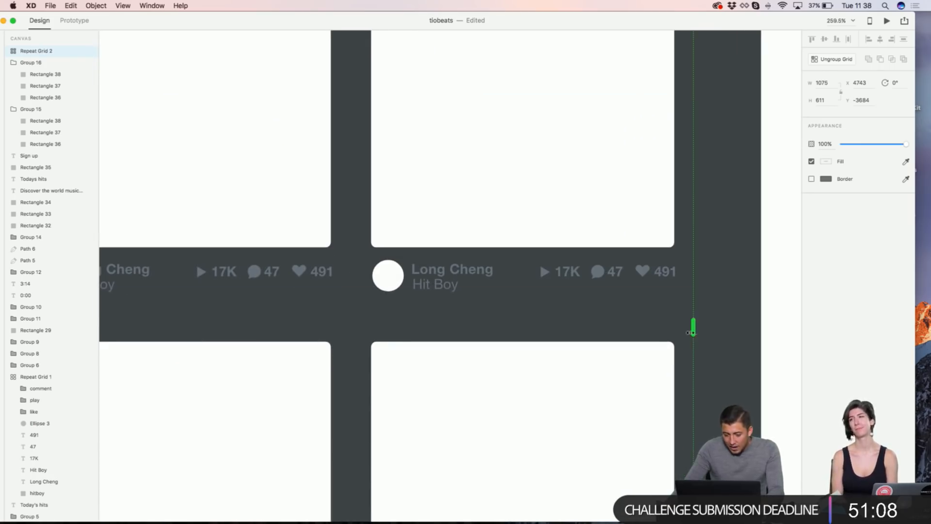
drag(691, 324, 674, 329)
scroll(674, 329, down, 6)
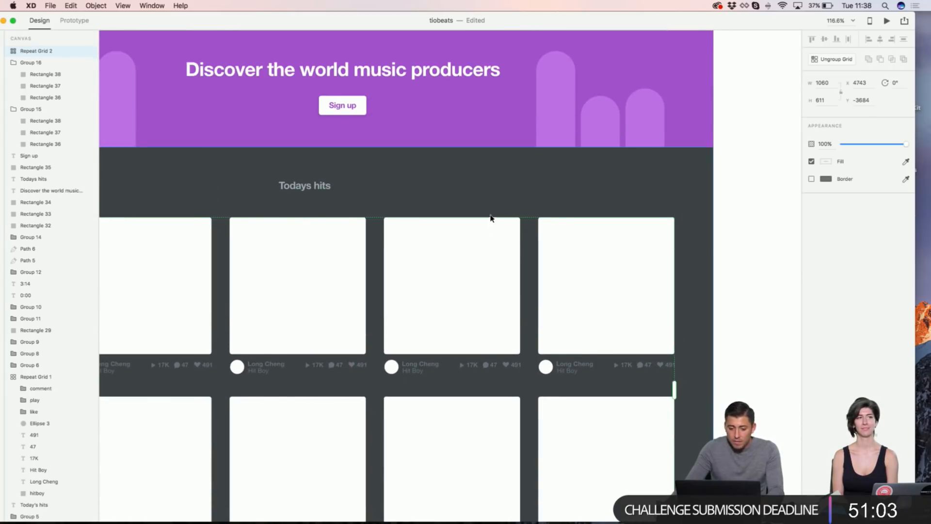
click(502, 184)
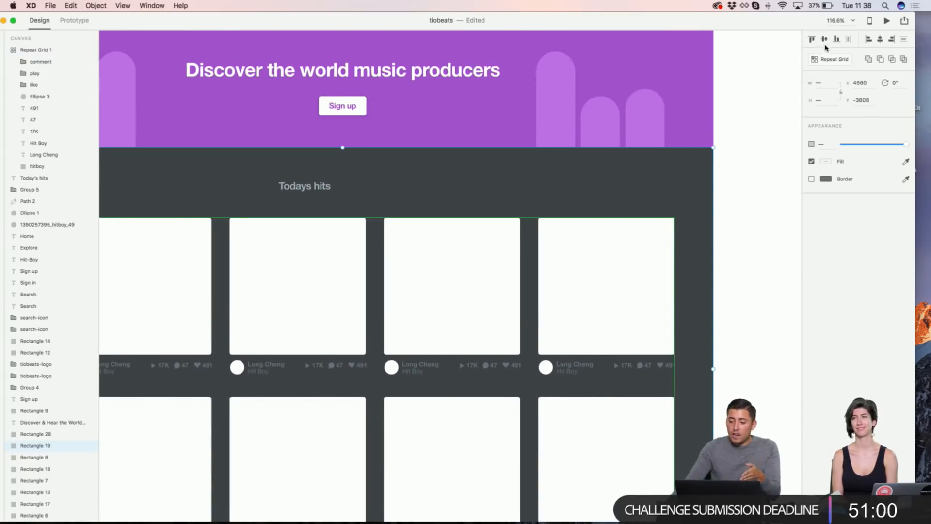
scroll(706, 88, left, 3)
scroll(707, 88, down, 1)
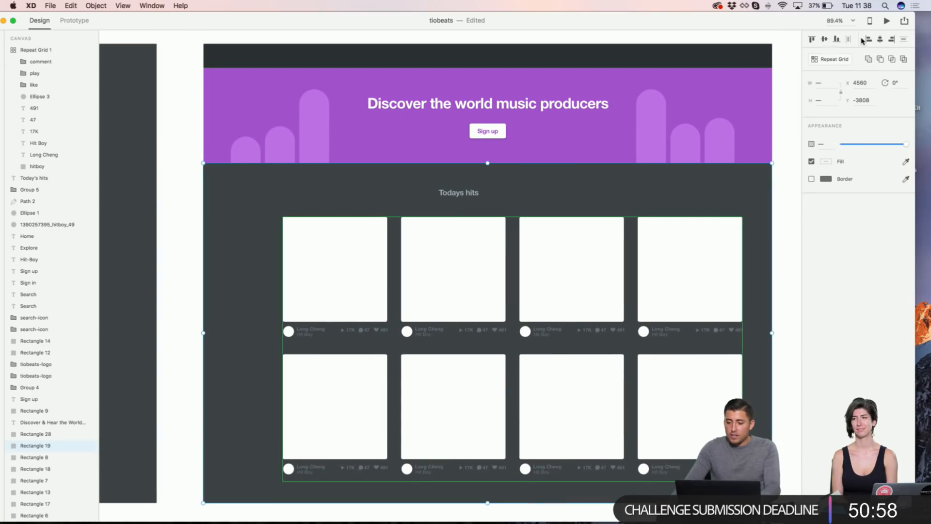
click(880, 39)
click(793, 146)
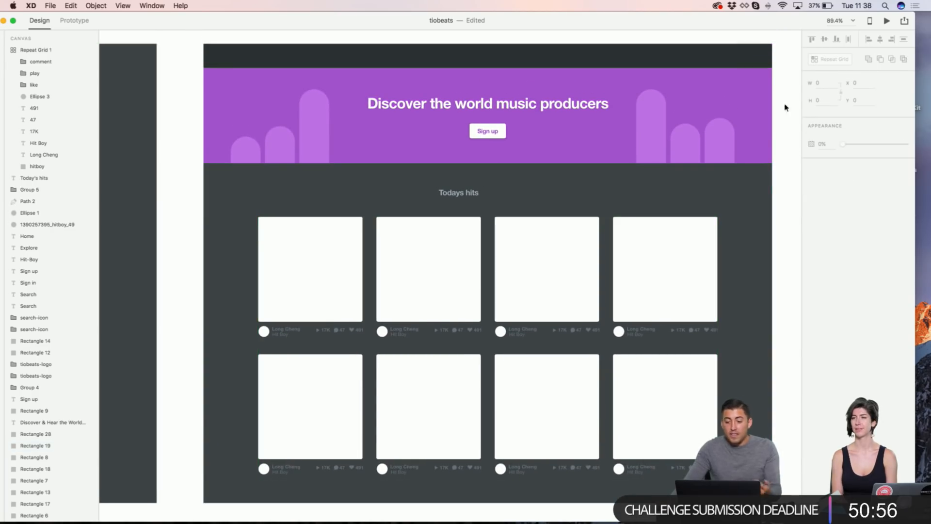
drag(781, 23, 669, 316)
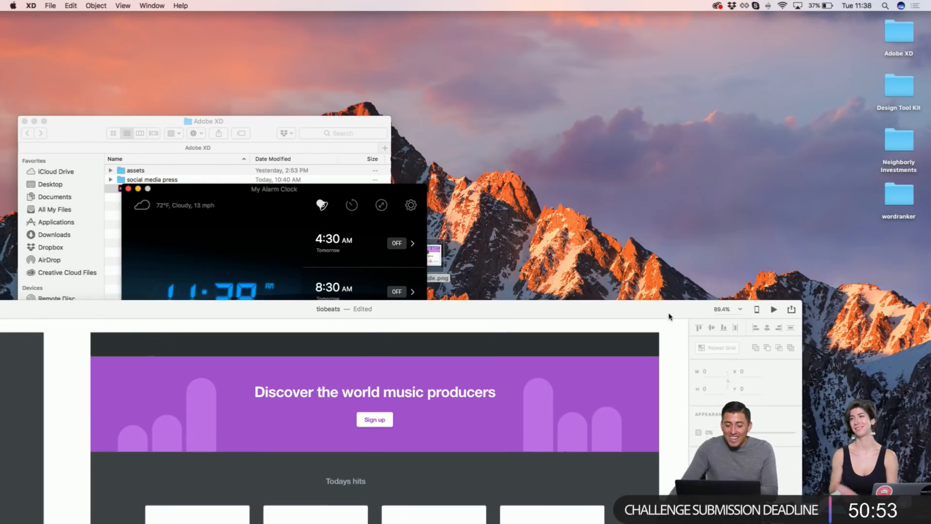
Step: Close the alarm clock and expand assets > Images > beat-cover-art in Finder
click(128, 189)
drag(152, 123, 209, 18)
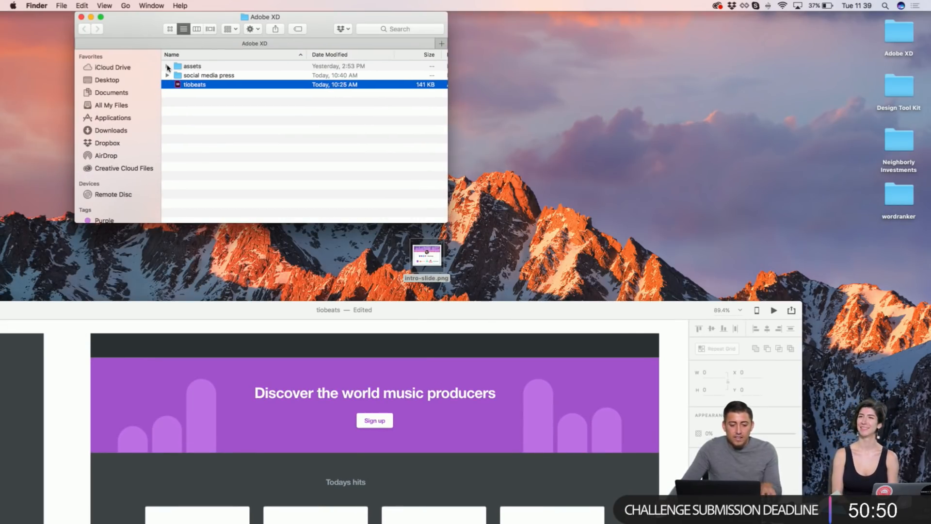
click(168, 66)
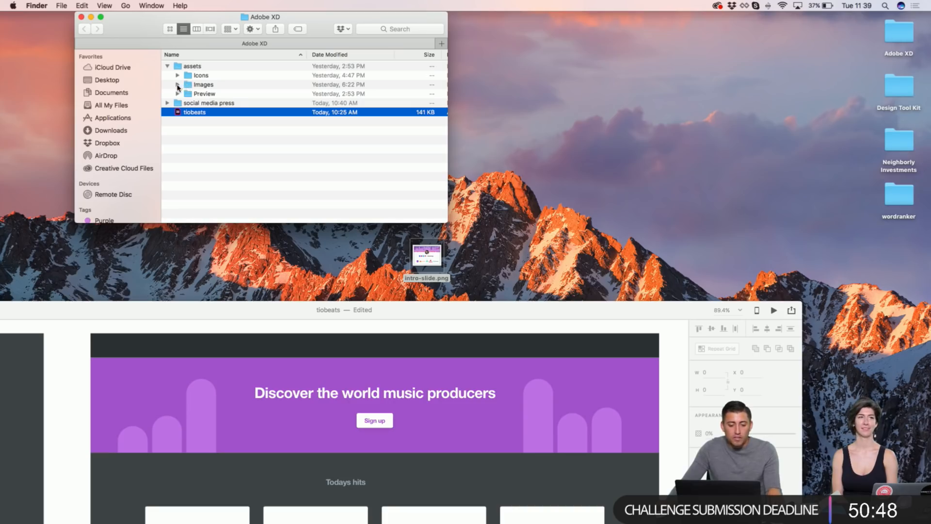
click(177, 85)
click(188, 94)
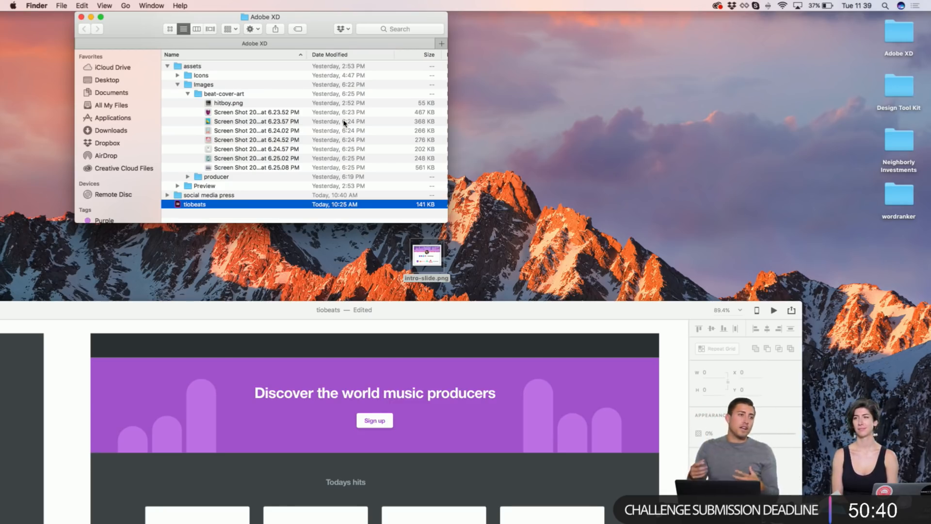
drag(253, 318, 331, 182)
Step: Select all eight cover images, from hitboy.png to the last screenshot
click(271, 116)
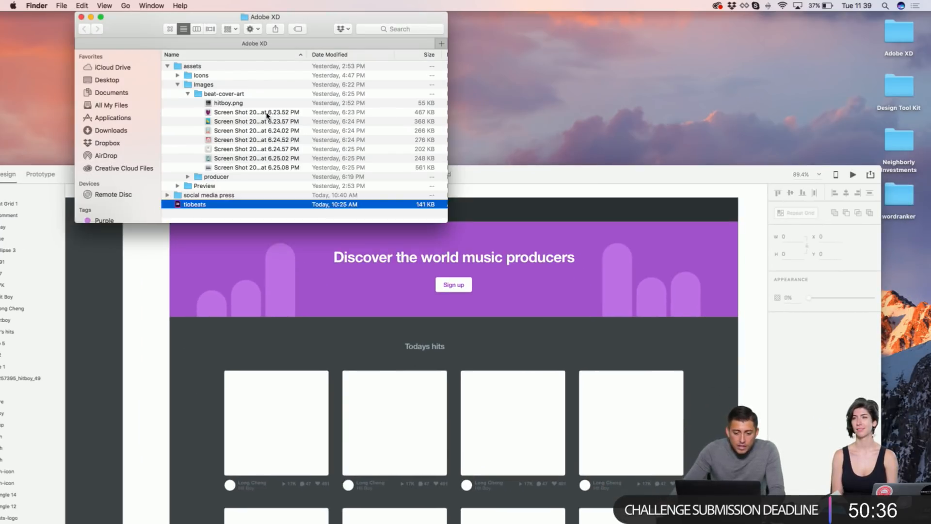
click(267, 112)
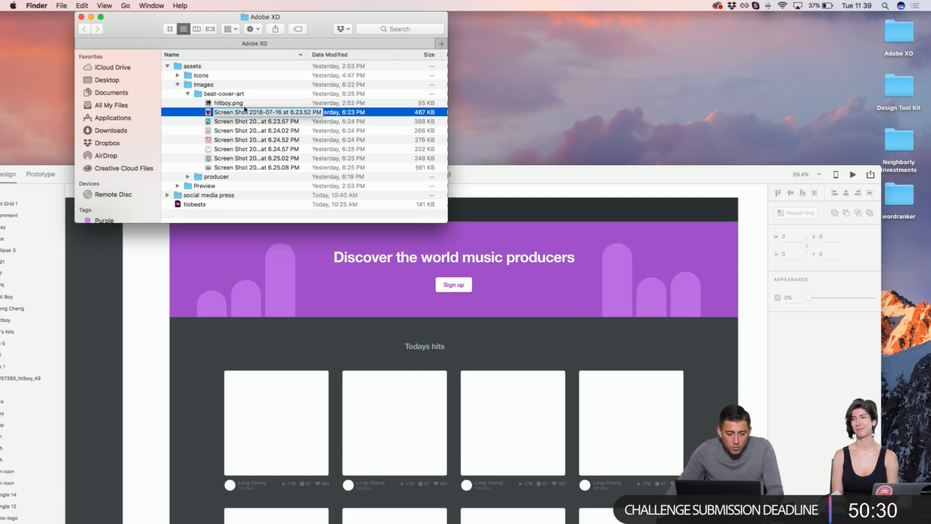
click(250, 105)
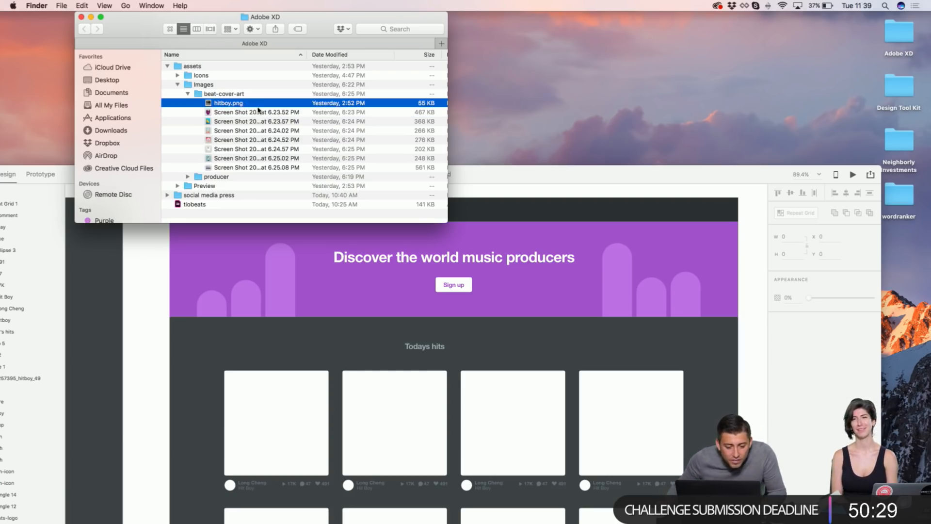
shift+click(263, 168)
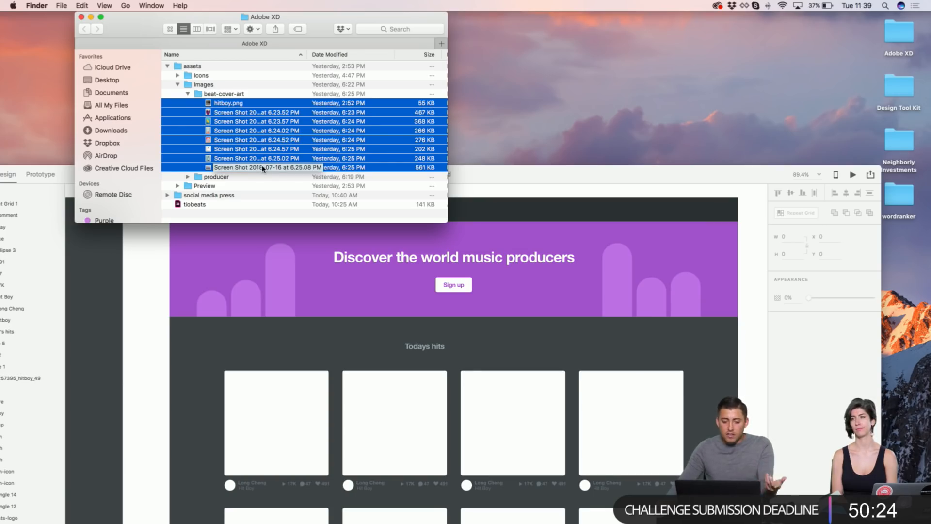
Step: Drop the eight beat-cover-art images into the Todays hits cards, one per tile
drag(265, 142, 284, 411)
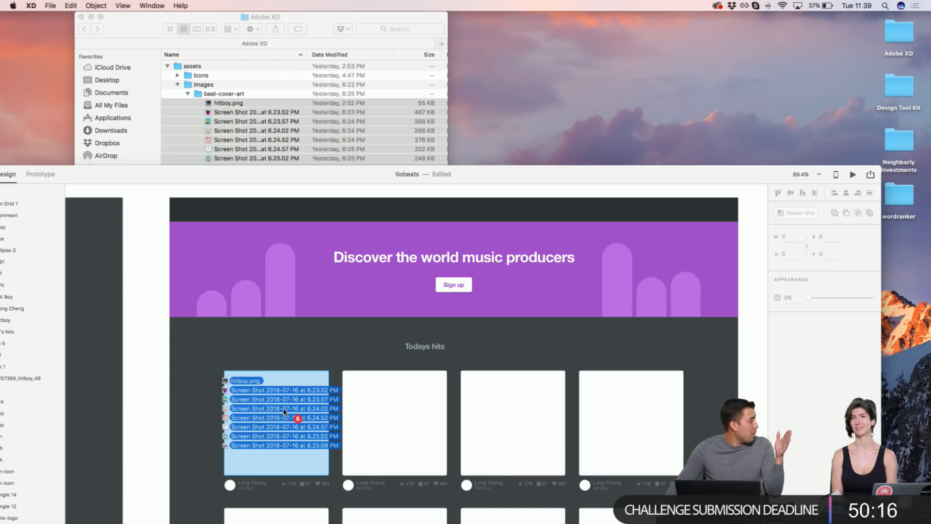
drag(284, 411, 284, 411)
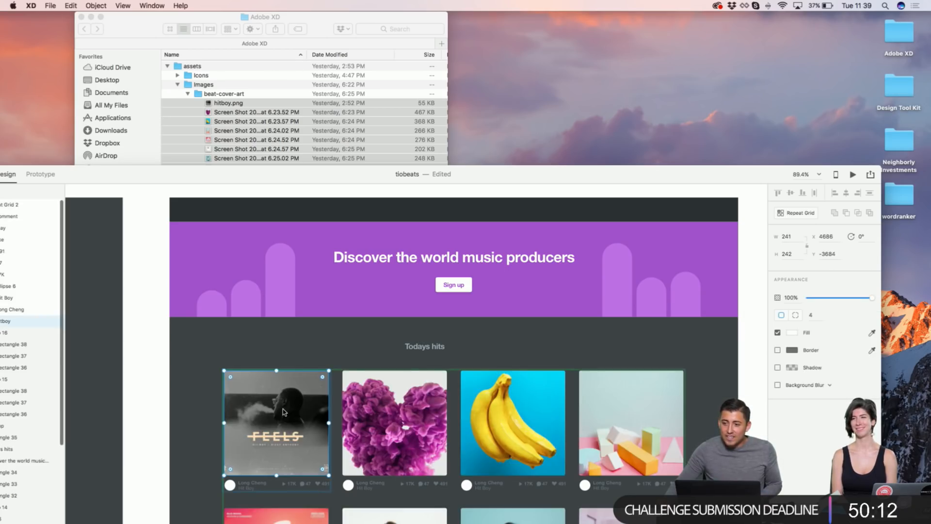
drag(513, 174, 522, 56)
scroll(688, 150, down, 3)
scroll(687, 150, right, 2)
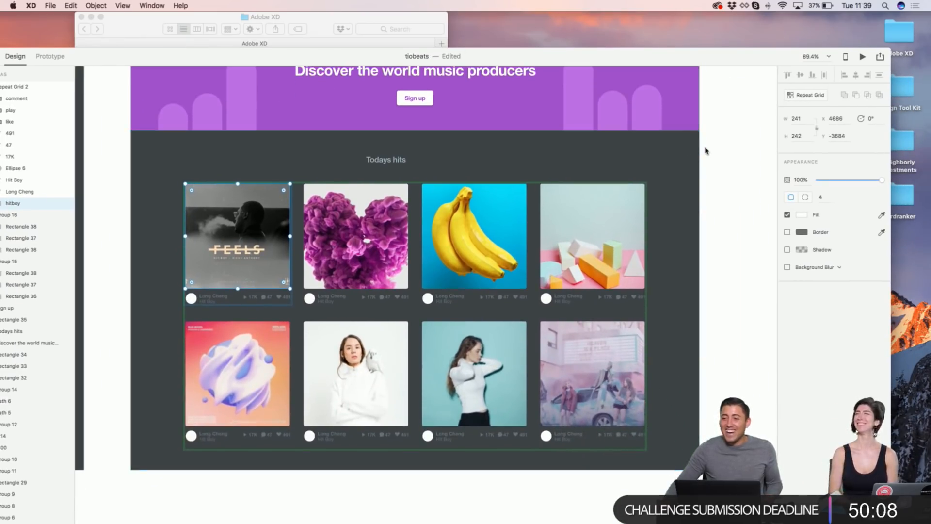
click(711, 149)
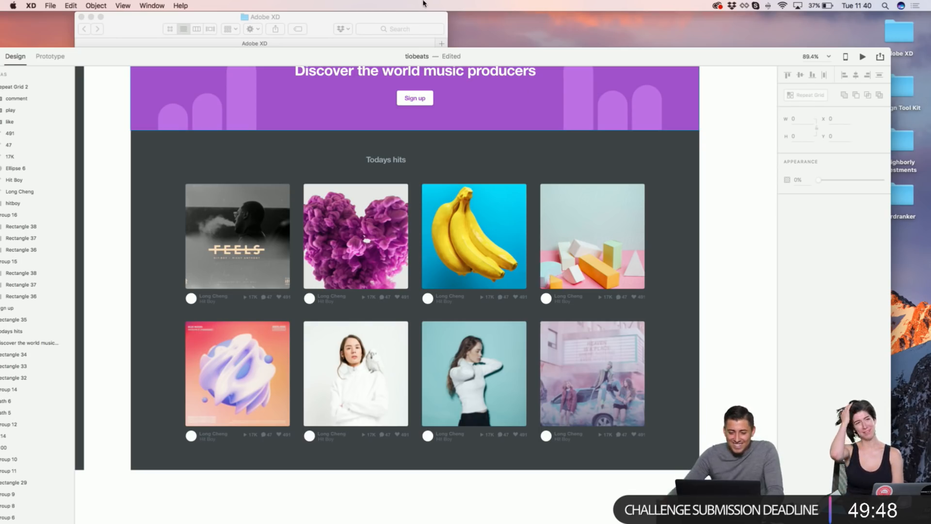
Step: Raise the XD window and bring Finder forward with beat-cover-art collapsed
mouse_move(498, 62)
mouse_down()
mouse_move(486, 80)
mouse_move(494, 45)
mouse_up()
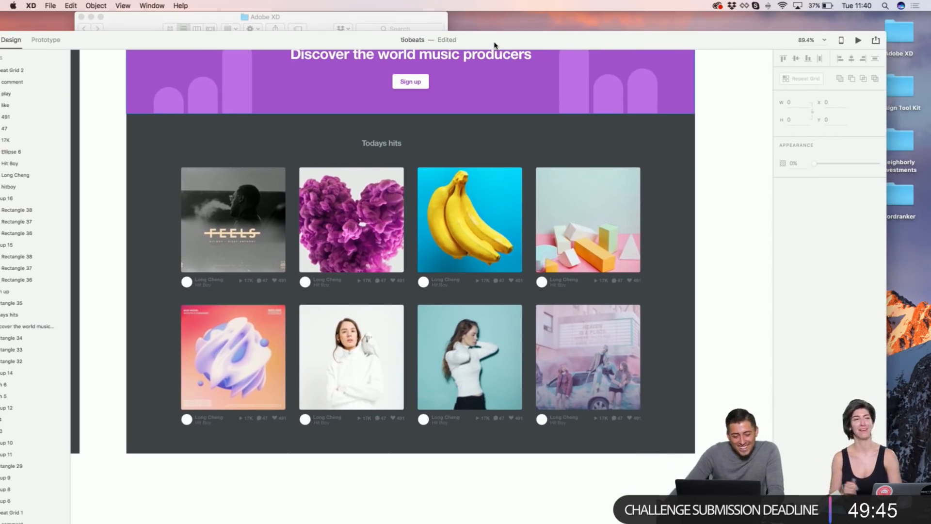
click(383, 19)
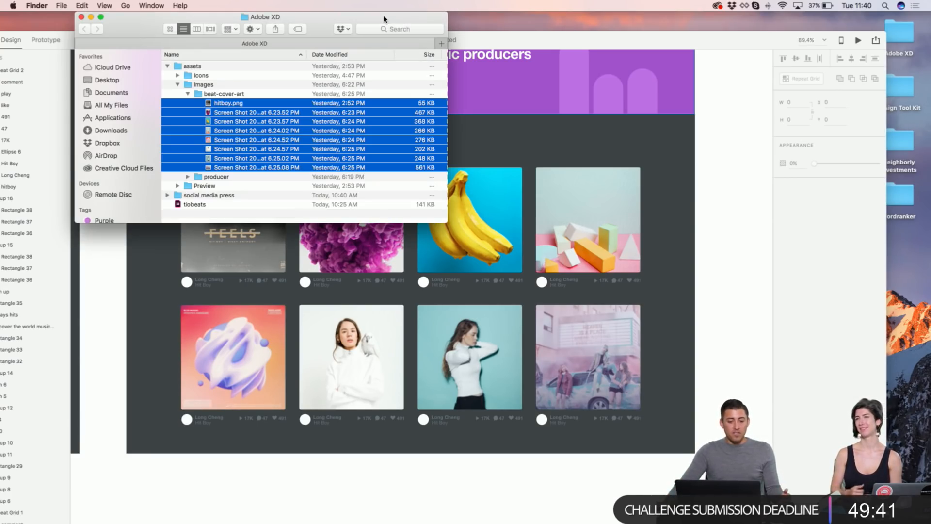
click(187, 93)
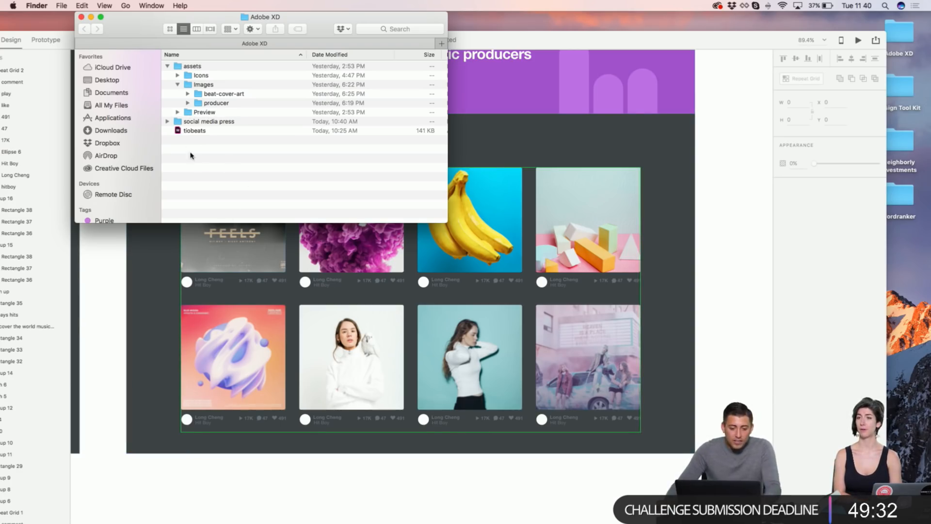
Step: Select all twelve images in the producer folder and drop them onto the cards' avatar circles
click(188, 103)
click(242, 120)
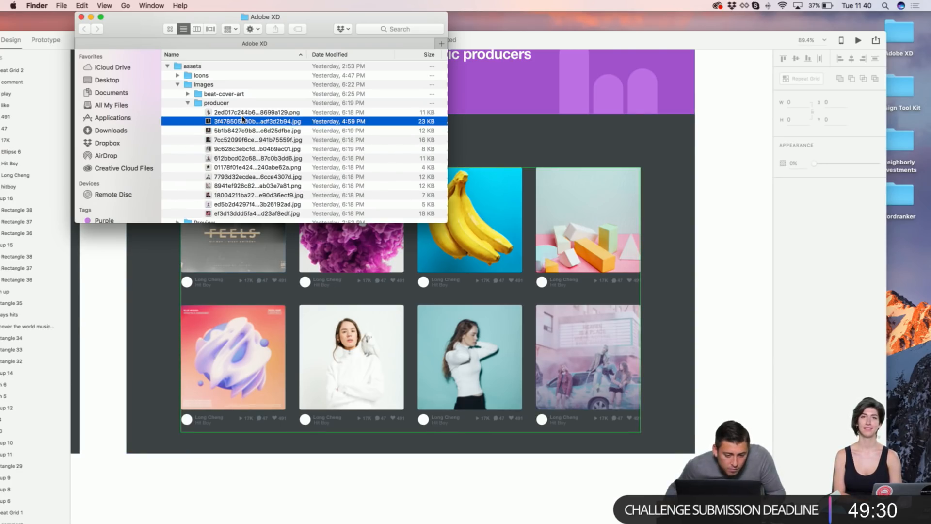
click(244, 113)
scroll(245, 115, down, 2)
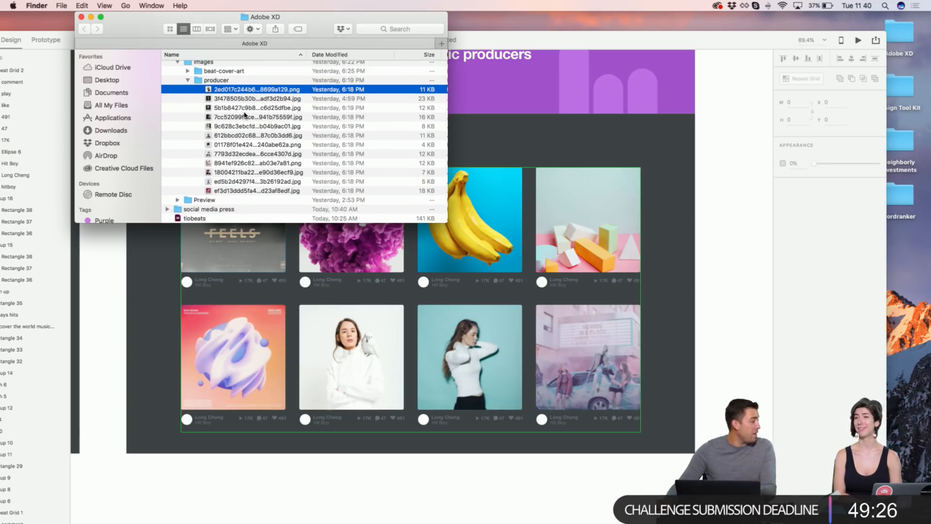
shift+click(227, 191)
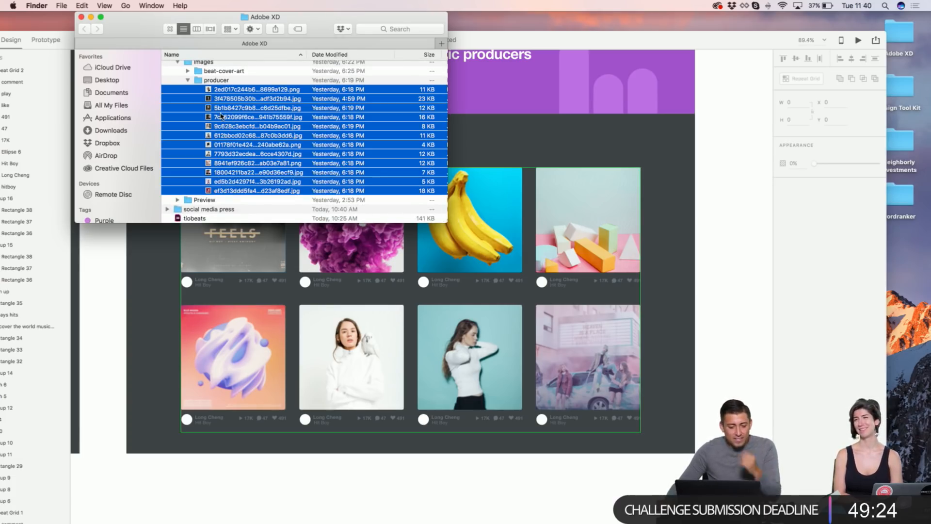
drag(229, 101, 188, 285)
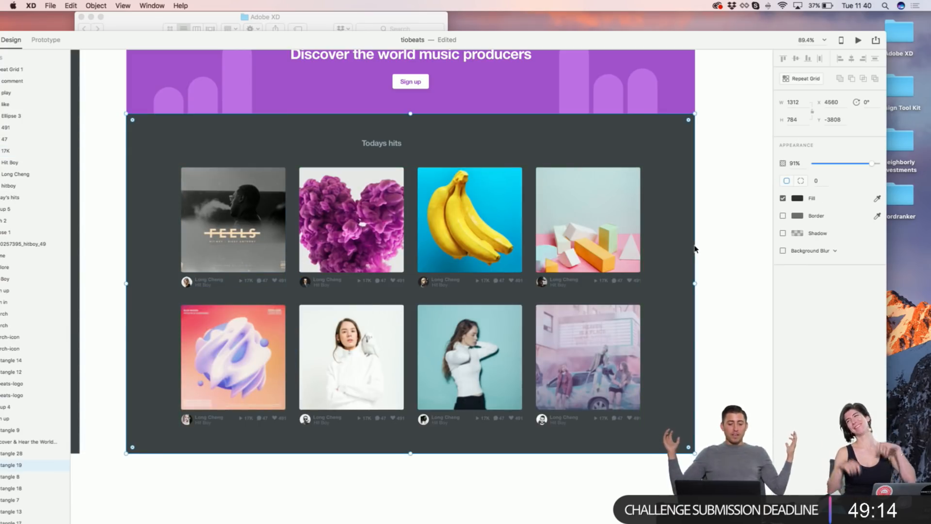
Step: Centre the Todays hits heading horizontally across the dark background section
click(703, 220)
click(395, 145)
shift+click(482, 137)
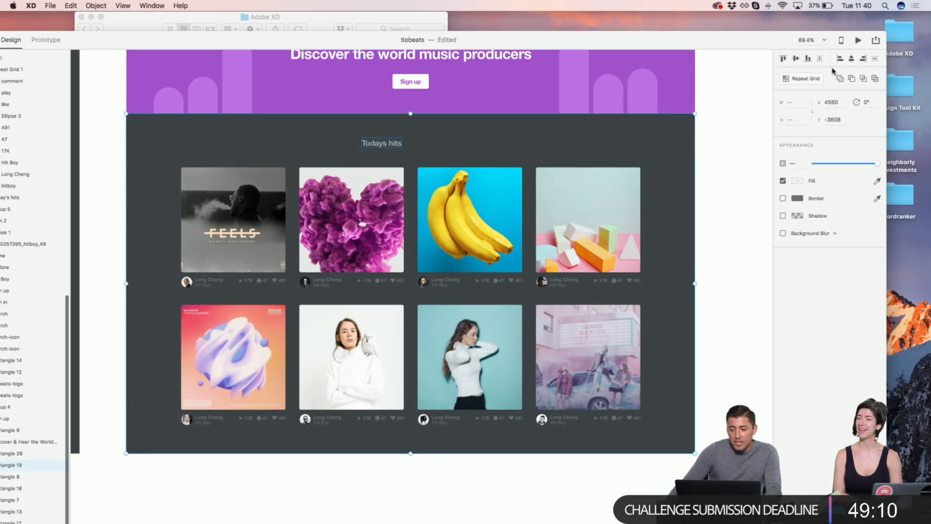
click(851, 58)
scroll(359, 202, up, 4)
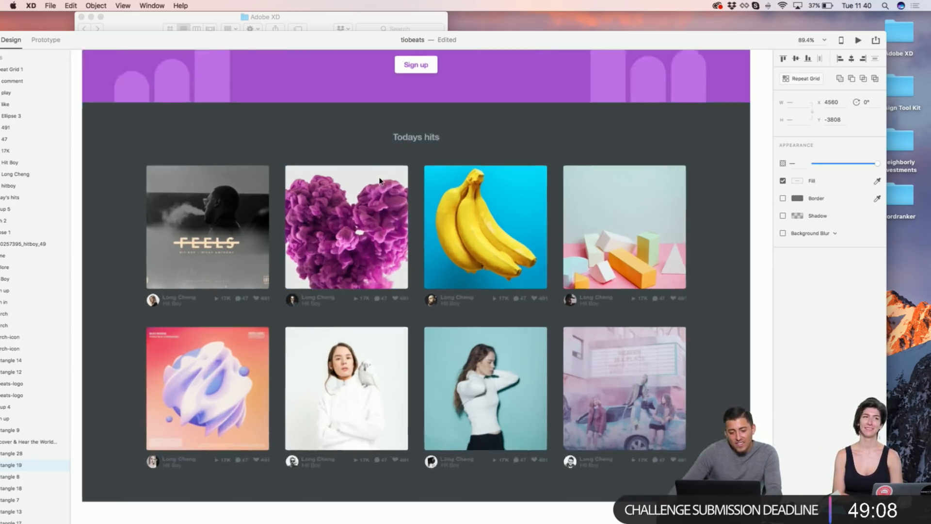
scroll(473, 116, down, 1)
scroll(473, 116, left, 2)
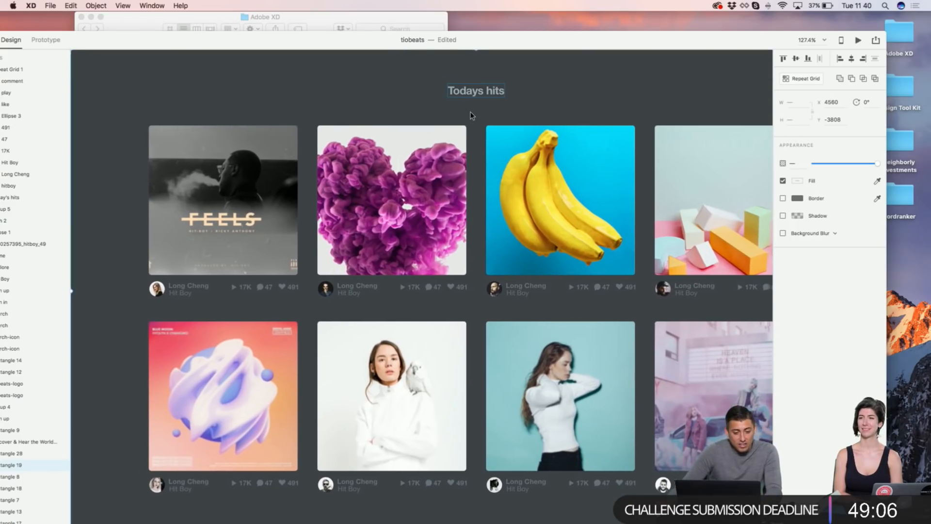
scroll(470, 115, up, 10)
scroll(471, 116, right, 1)
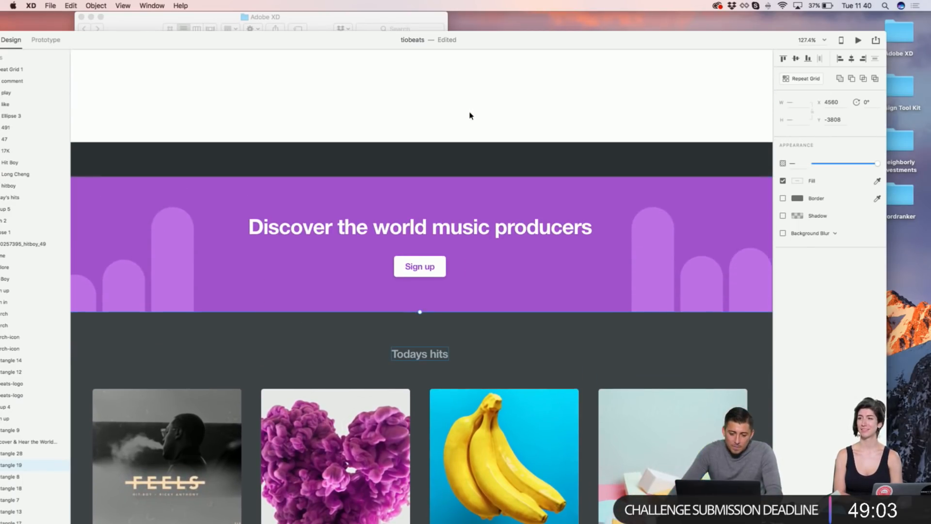
click(469, 115)
scroll(470, 115, down, 8)
scroll(466, 117, up, 2)
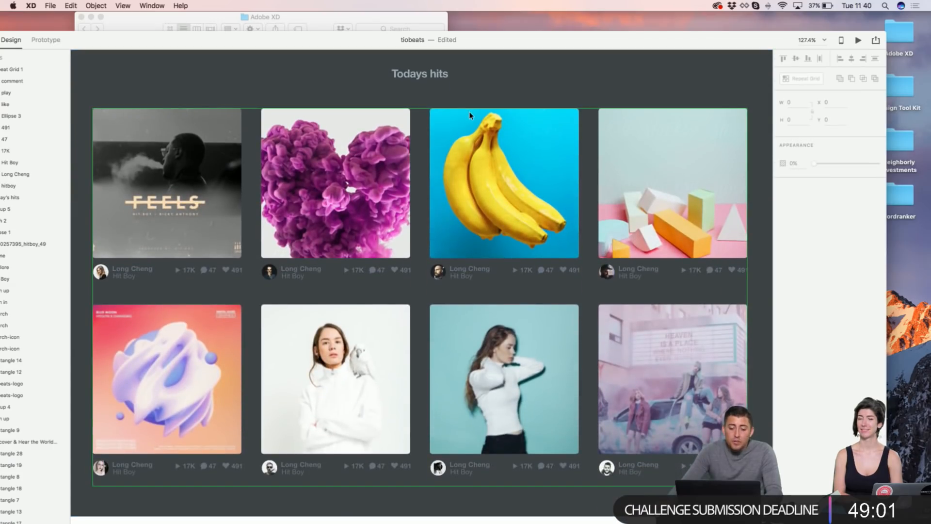
Step: Shift the purple heart cover image upward inside its frame
double_click(366, 167)
double_click(366, 168)
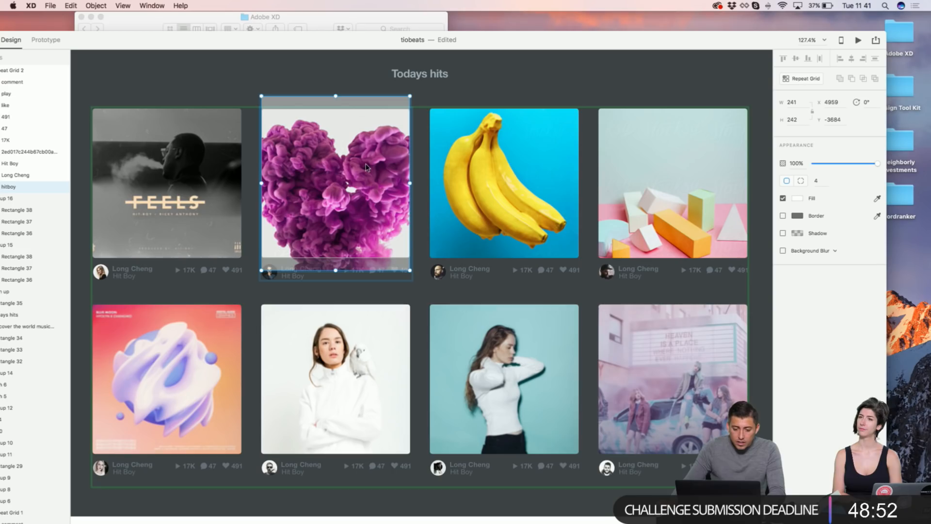
drag(354, 218, 353, 205)
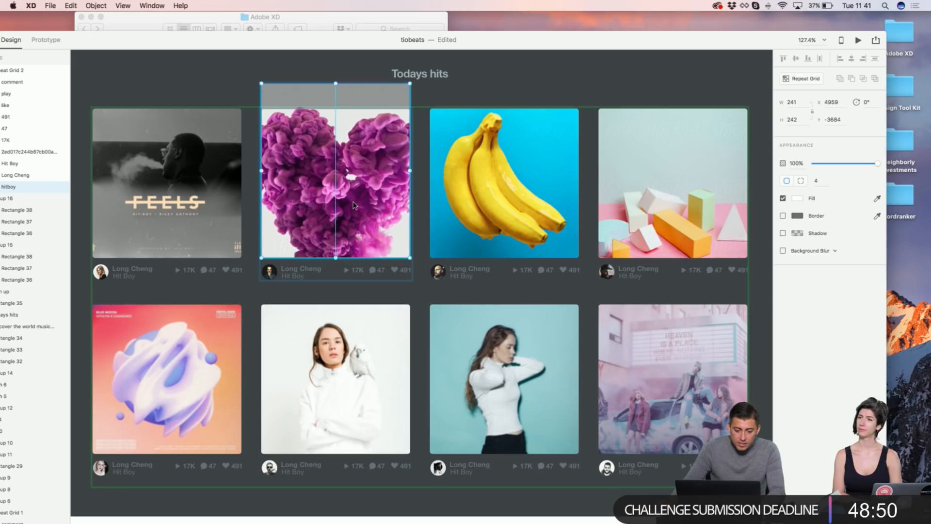
click(344, 72)
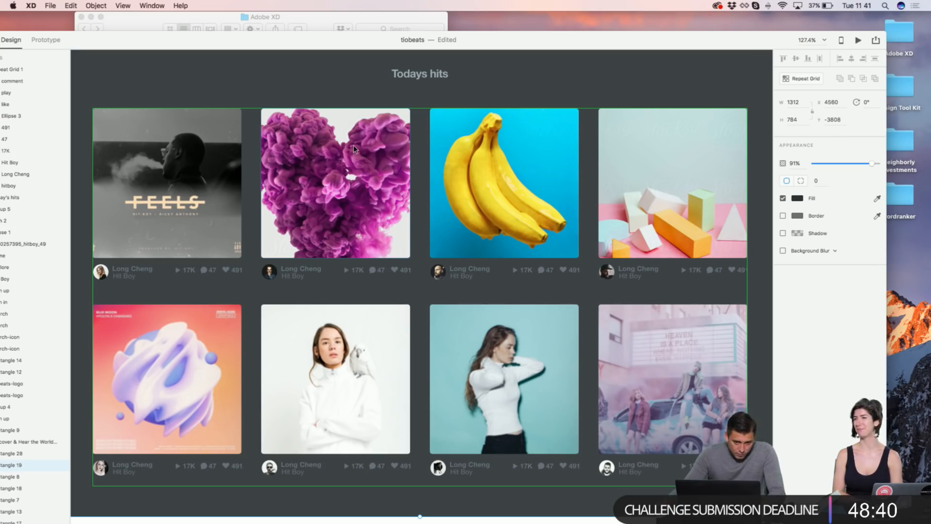
scroll(329, 72, down, 6)
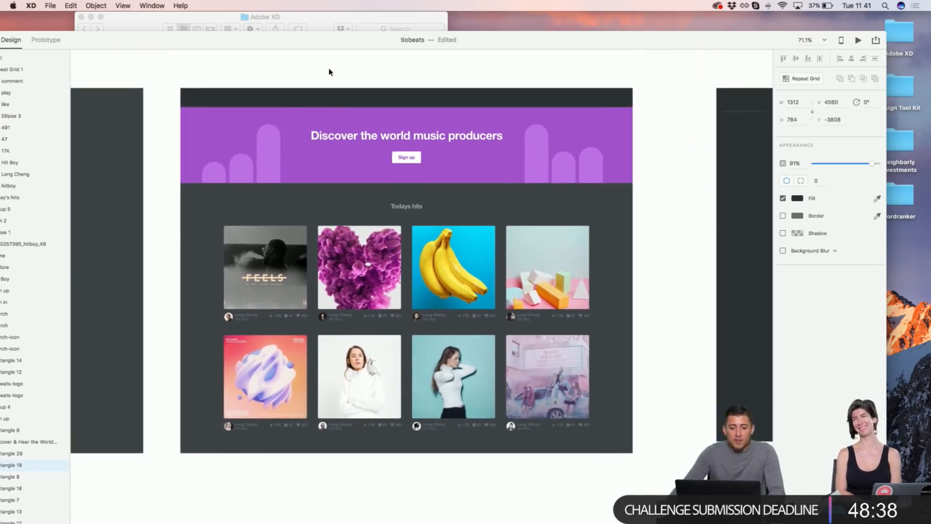
scroll(328, 72, left, 20)
scroll(328, 72, up, 2)
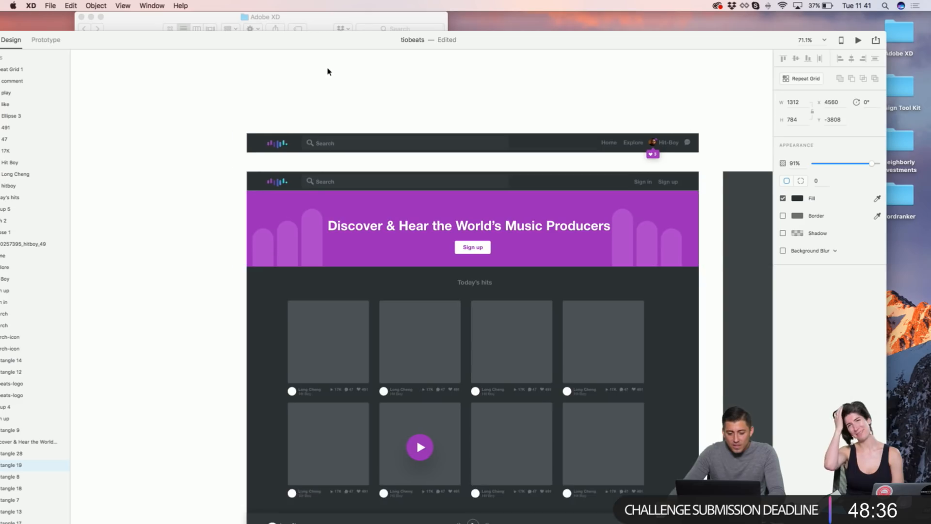
scroll(328, 71, down, 3)
scroll(328, 72, right, 2)
scroll(328, 72, right, 20)
click(341, 69)
key(super+plus)
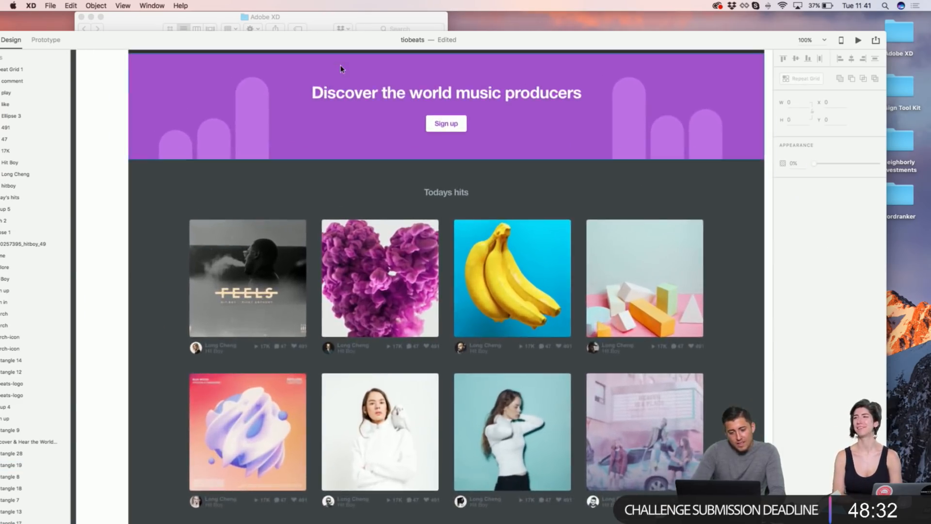
key(super+plus)
key(super+minus)
scroll(382, 135, down, 3)
scroll(382, 134, up, 5)
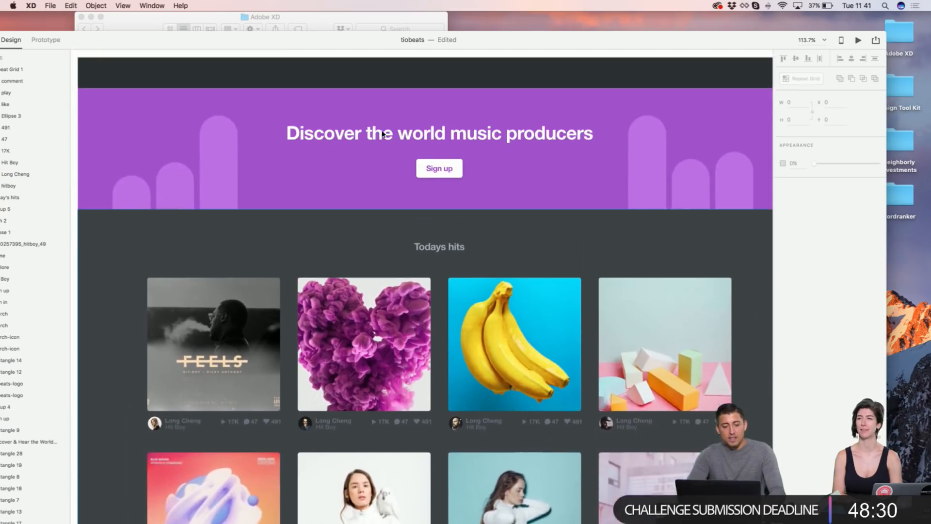
scroll(382, 135, down, 8)
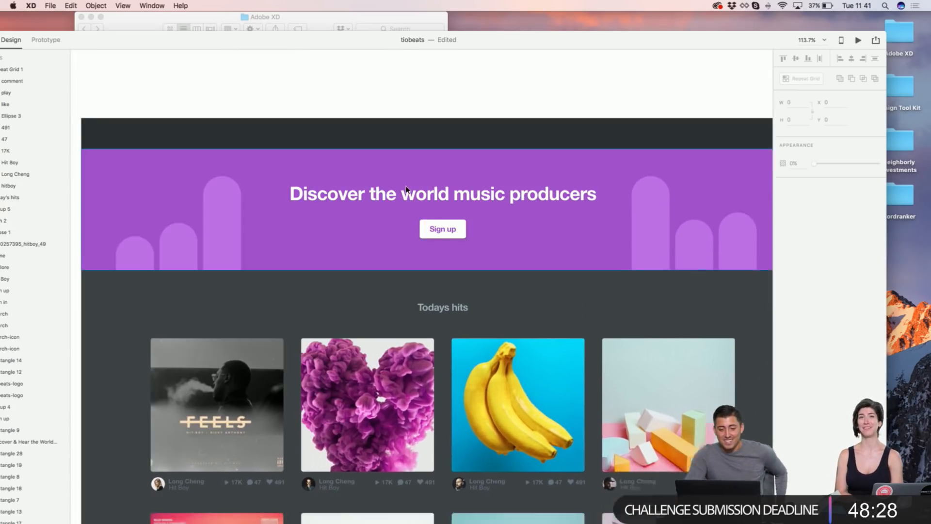
scroll(360, 166, down, 3)
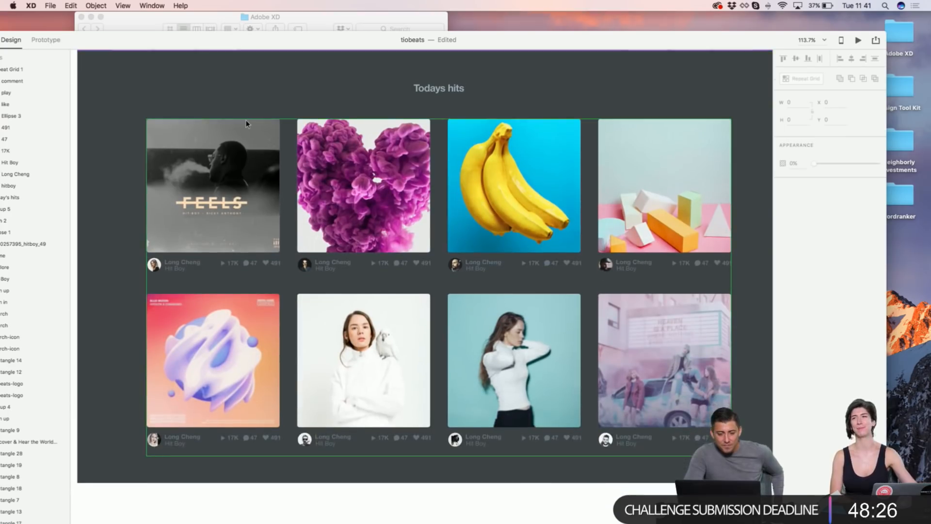
scroll(211, 131, up, 4)
scroll(210, 127, down, 5)
scroll(210, 127, right, 3)
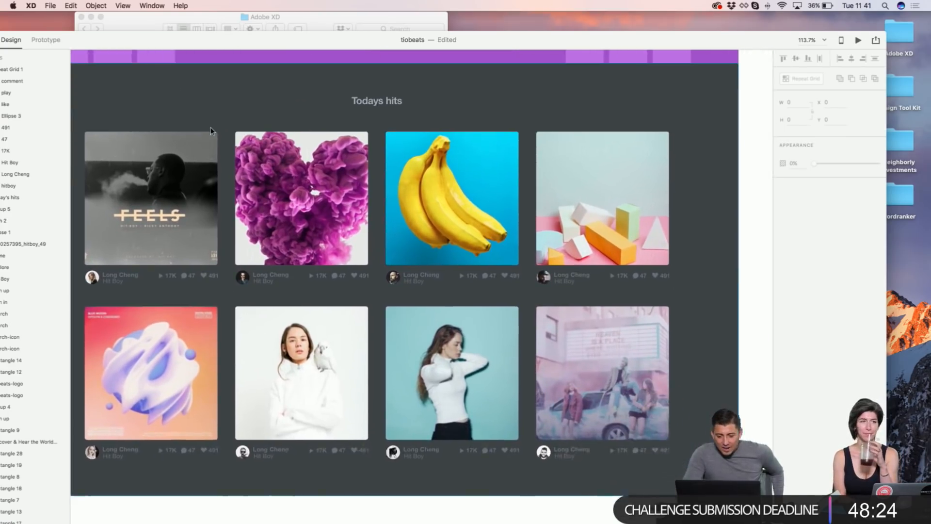
scroll(289, 221, up, 5)
scroll(289, 221, left, 5)
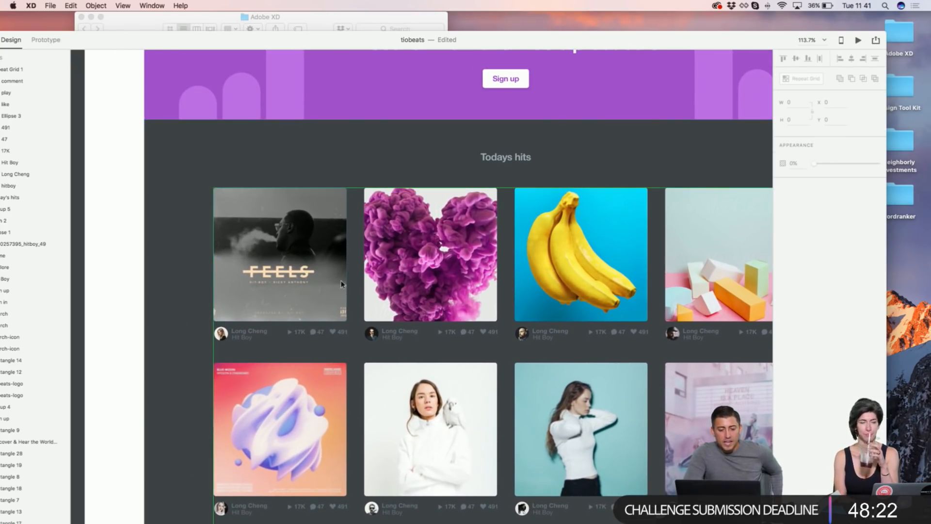
scroll(448, 345, down, 1)
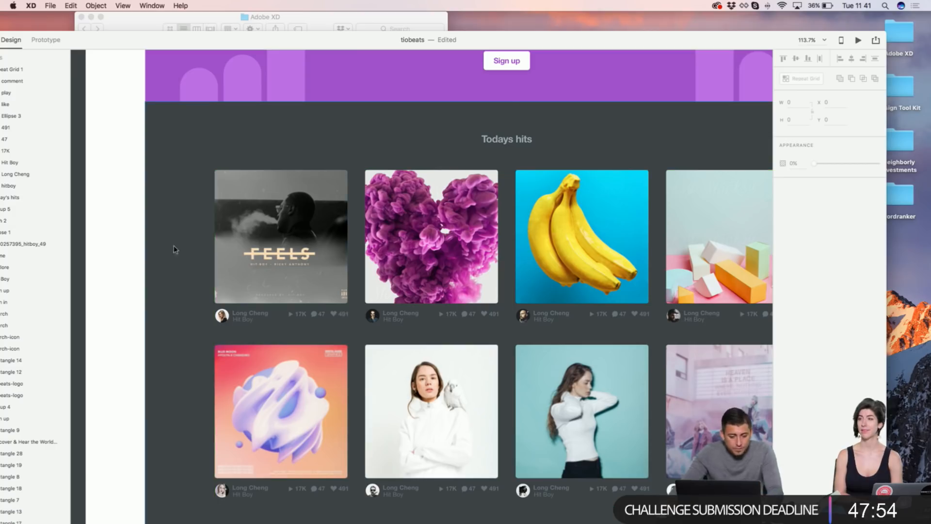
Step: Draw a circle on the FEELS cover and set its size to 90
click(151, 249)
click(136, 244)
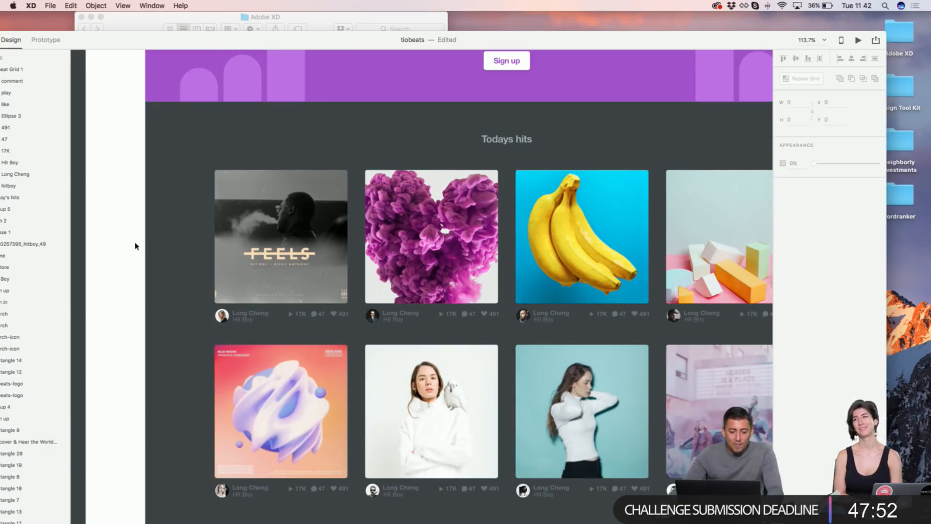
key(e)
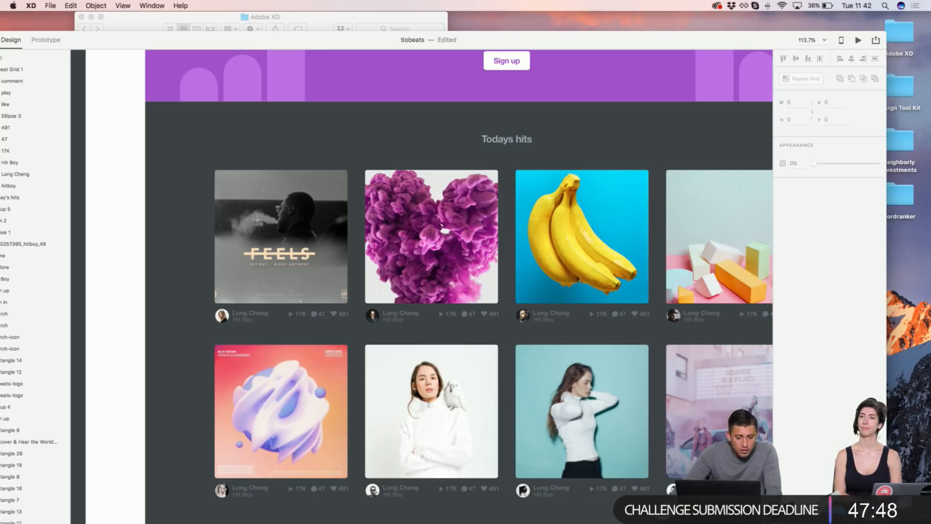
drag(249, 213, 298, 287)
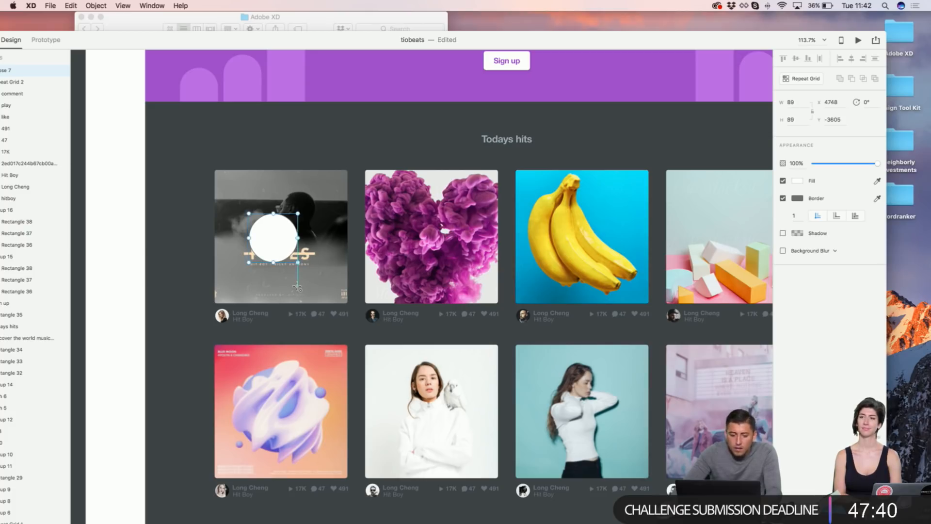
click(791, 102)
text(90)
key(Return)
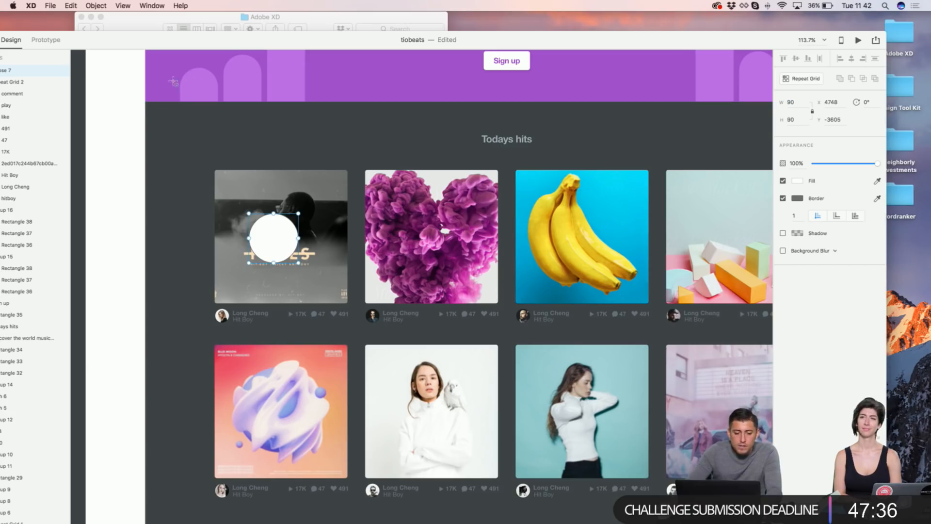
Step: Centre the circle on the cover, fill it with the banner purple, and remove its border
double_click(311, 183)
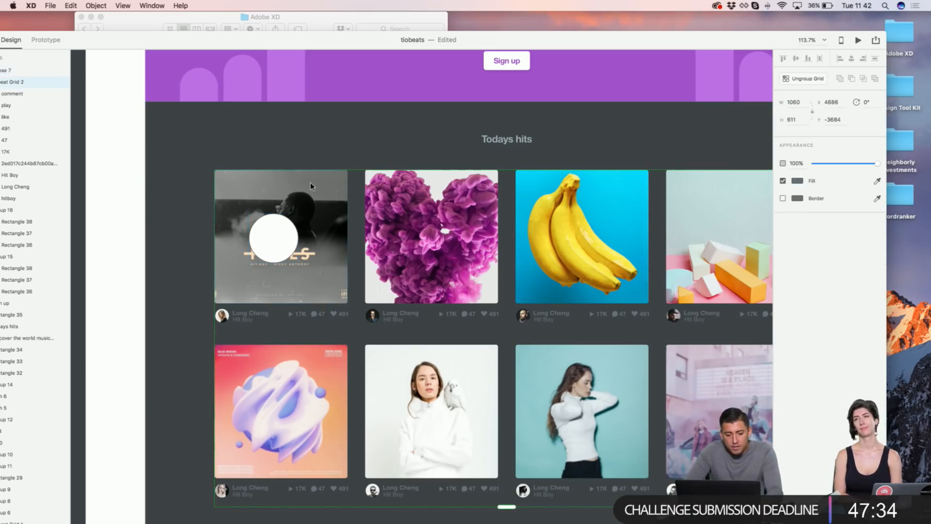
double_click(304, 192)
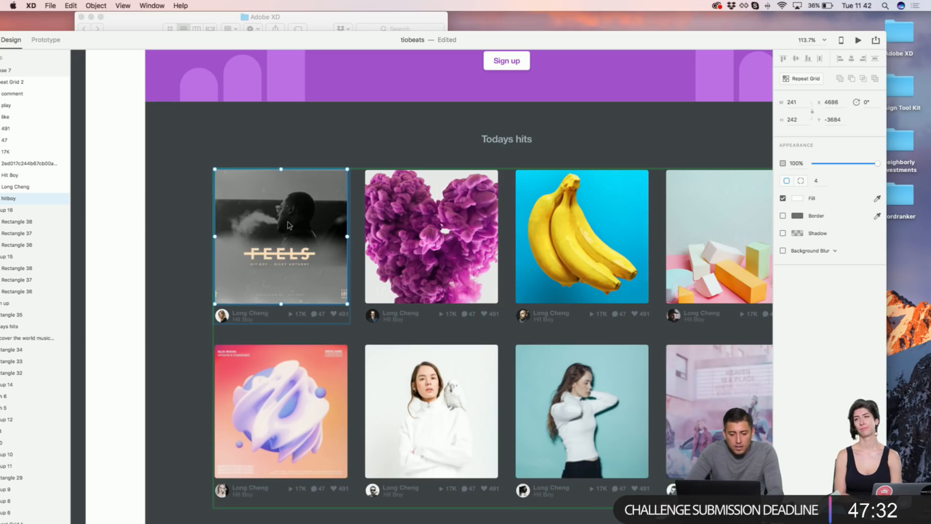
click(190, 201)
click(283, 240)
drag(284, 239, 287, 243)
scroll(726, 209, up, 5)
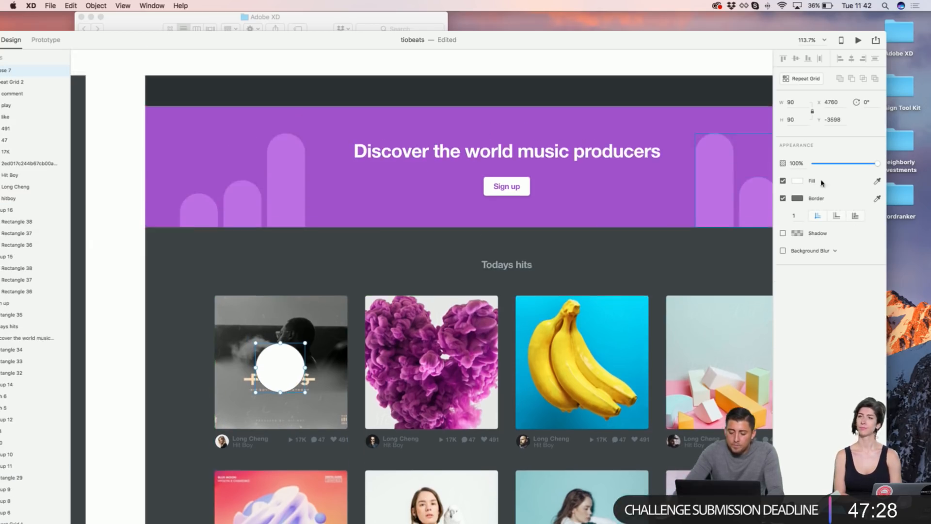
click(666, 195)
click(782, 198)
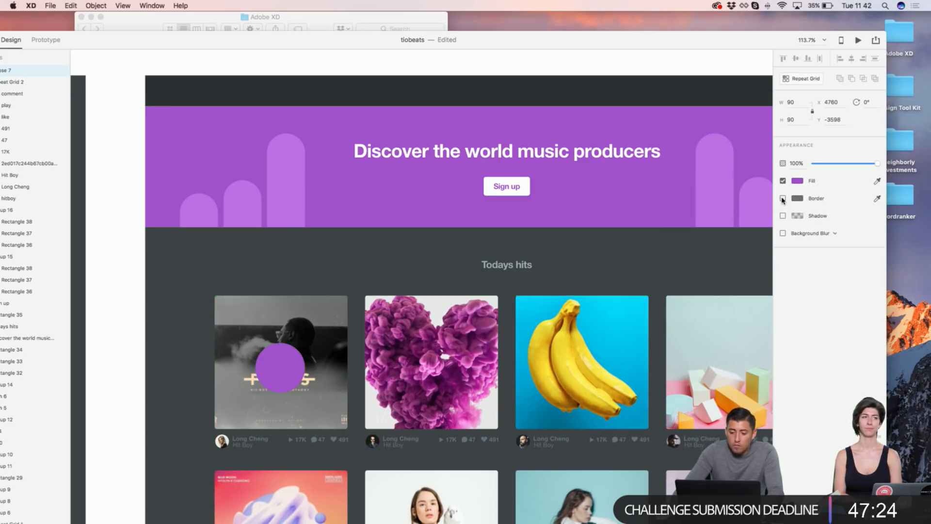
scroll(277, 272, down, 3)
scroll(278, 273, up, 4)
scroll(262, 208, down, 2)
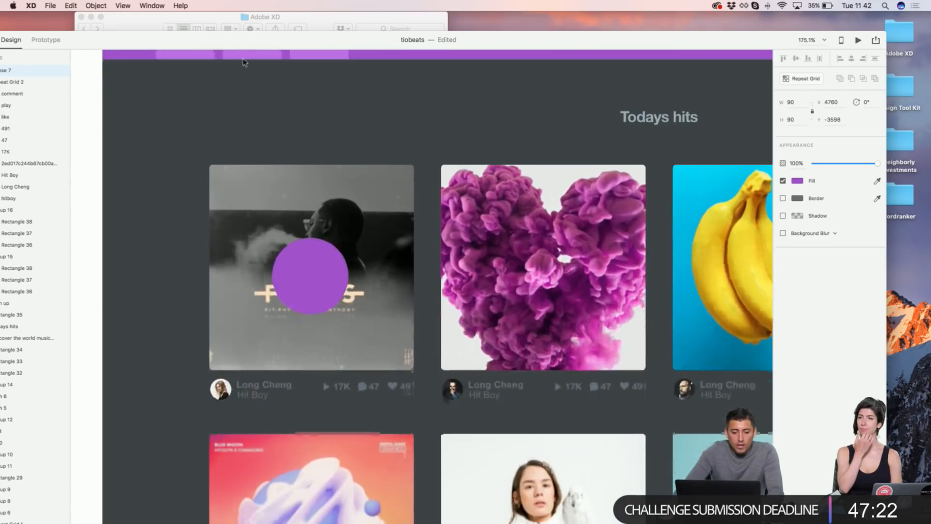
Step: Paste a copy of the small play icon and nudge it onto the purple circle
drag(245, 43, 255, 32)
scroll(342, 370, up, 5)
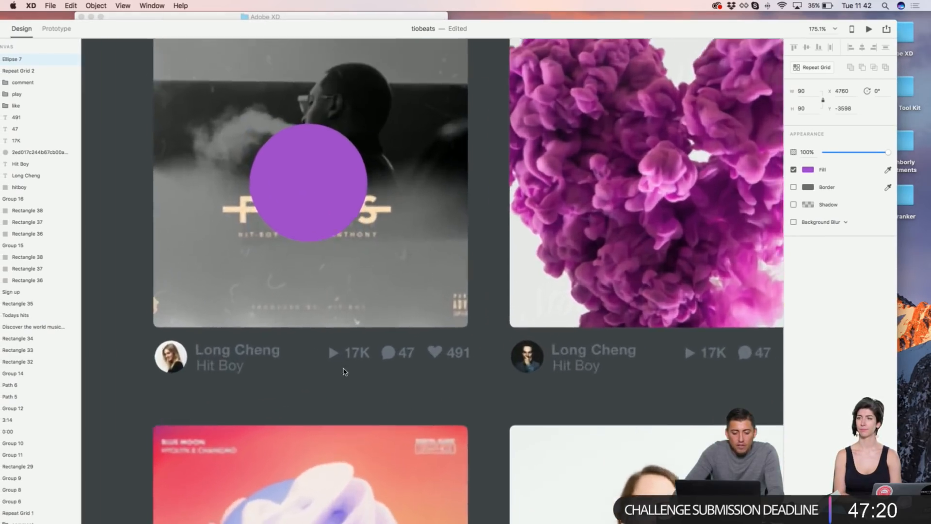
double_click(329, 341)
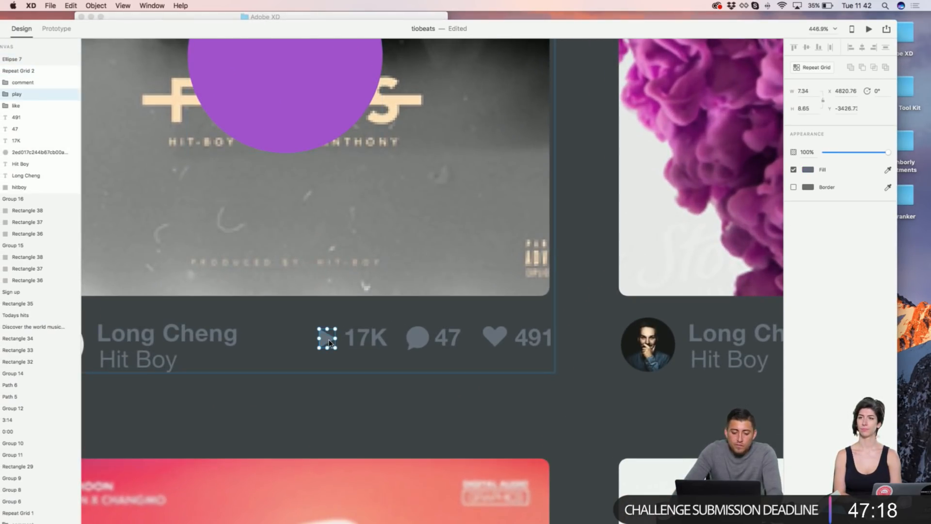
scroll(329, 341, down, 5)
scroll(328, 342, left, 3)
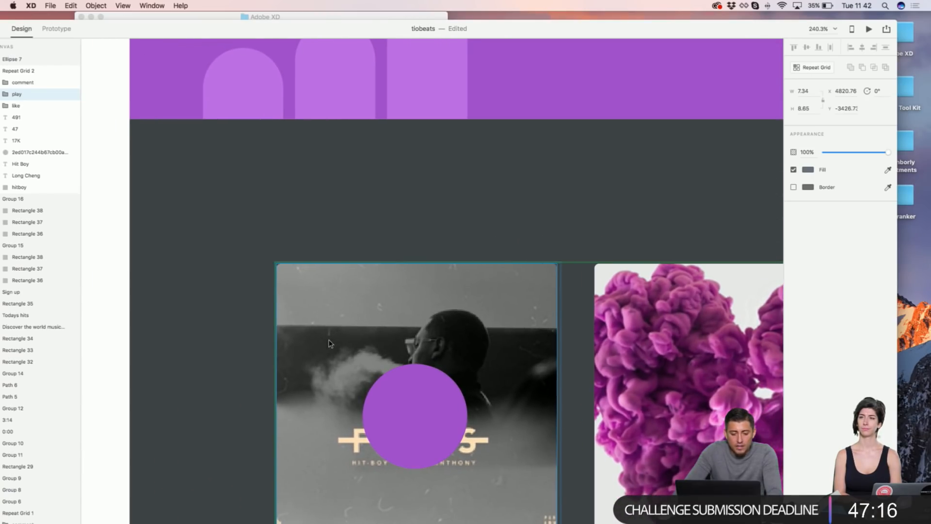
click(389, 395)
scroll(208, 287, down, 3)
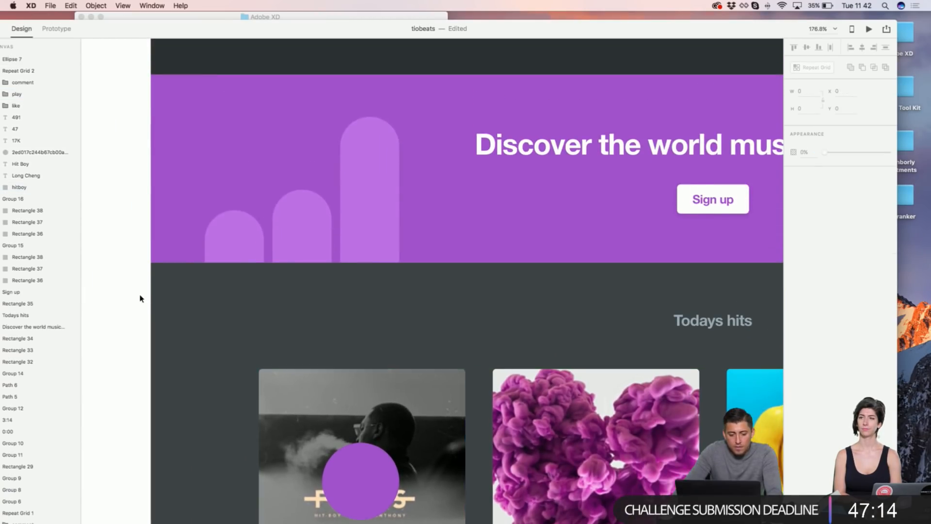
scroll(207, 282, down, 3)
key(super+v)
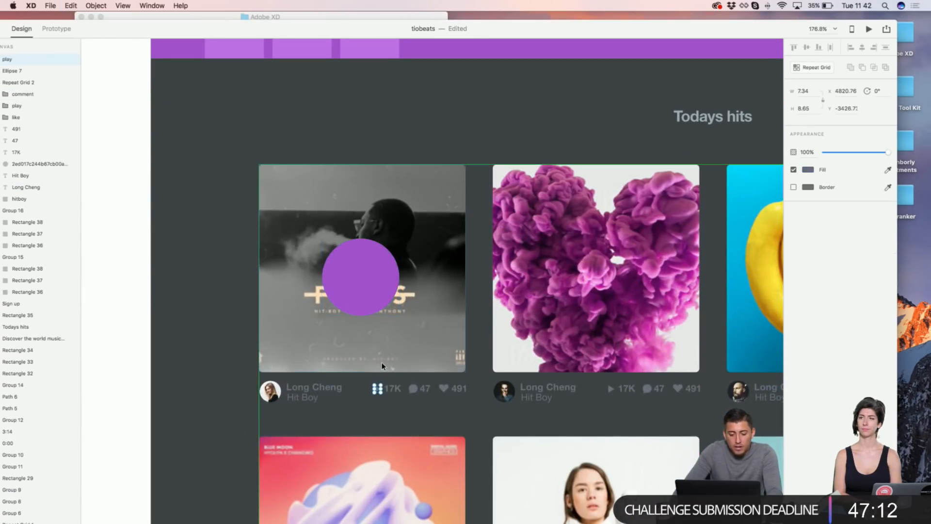
key(shift+Up)
key(shift+Up)
key(shift+Up)
key(shift+Up)
key(shift+Up)
key(shift+Up)
key(shift+Left)
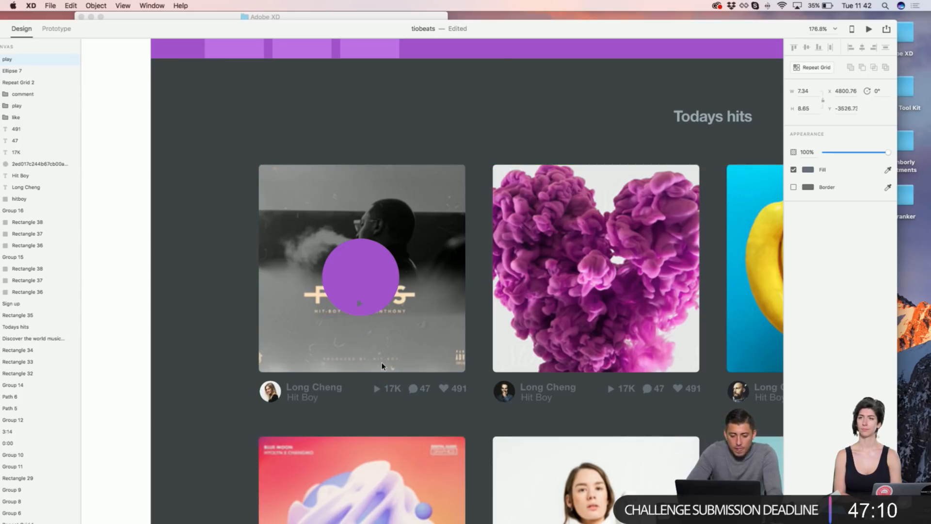
key(shift+Up)
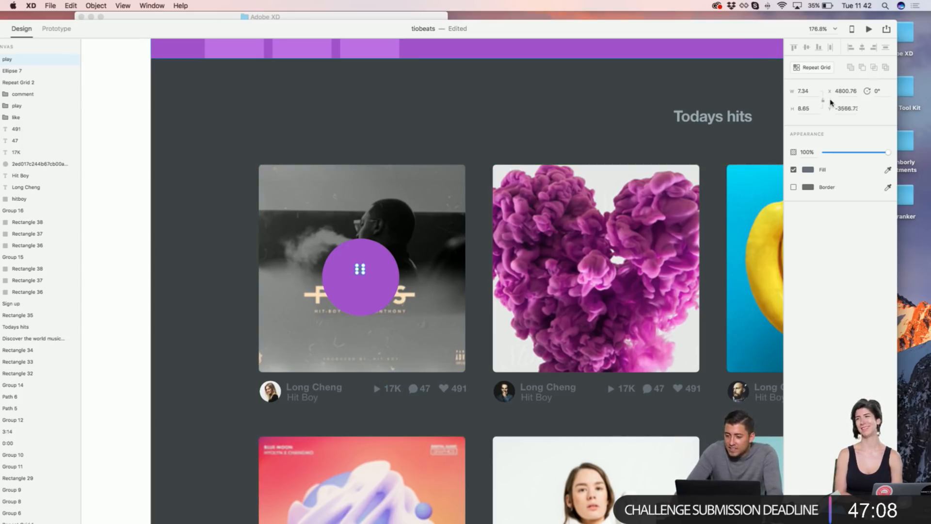
Step: Enlarge the play icon to about 27 wide, make it white, and centre it on the circle
text(2)
key(Return)
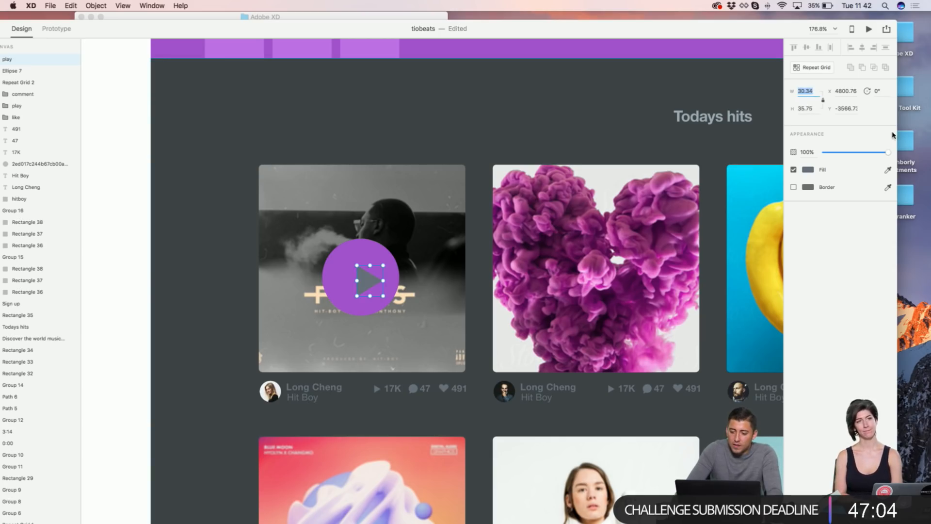
click(807, 169)
drag(743, 168, 628, 69)
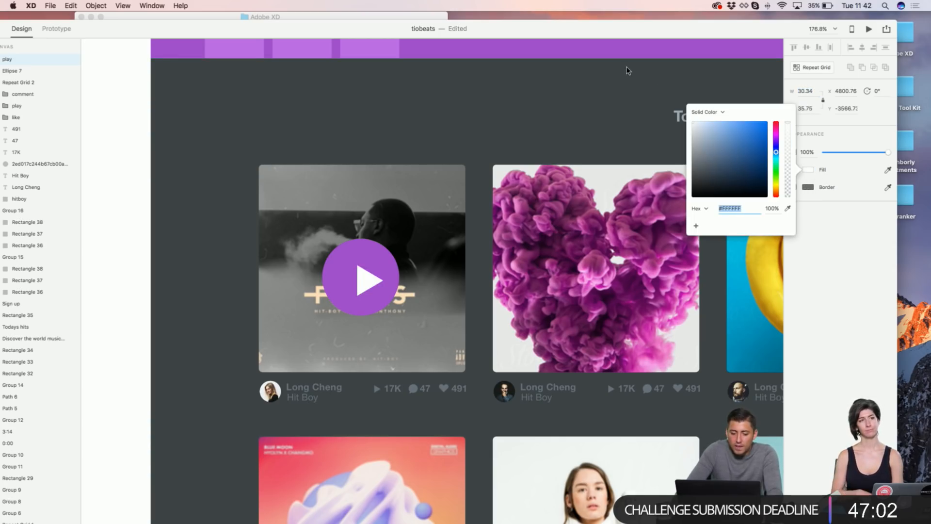
drag(359, 278, 376, 277)
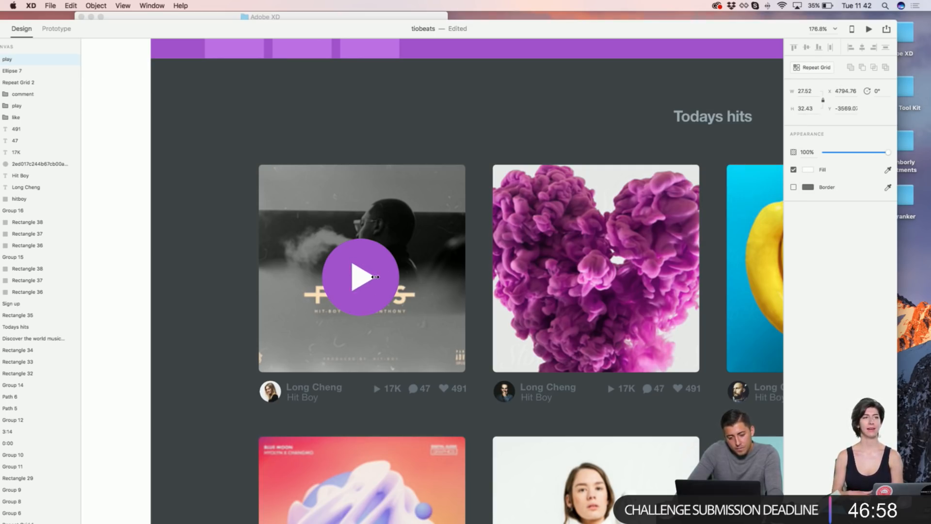
key(super+1)
click(351, 125)
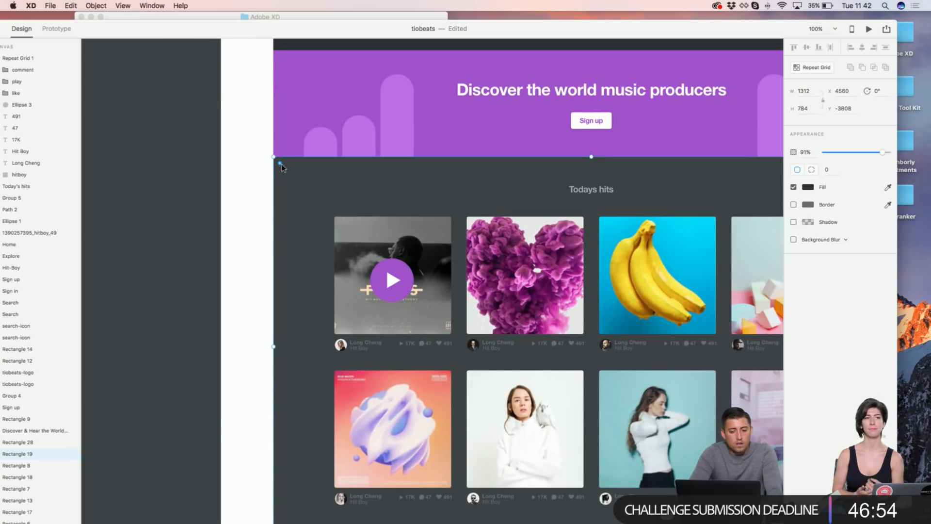
Step: Select the purple play circle and turn on a drop shadow with blur 36
click(253, 180)
scroll(253, 180, right, 1)
scroll(253, 180, down, 5)
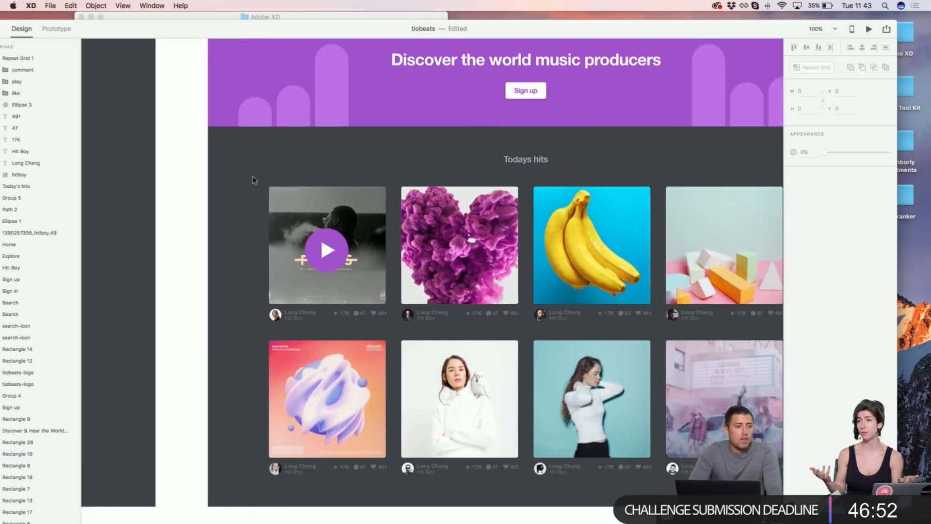
scroll(272, 177, right, 3)
scroll(291, 175, up, 10)
scroll(305, 171, down, 8)
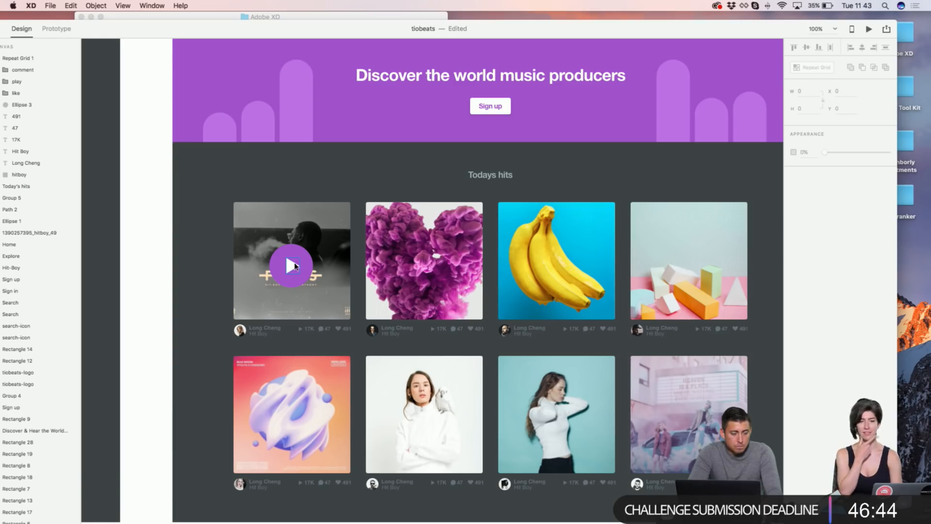
click(294, 266)
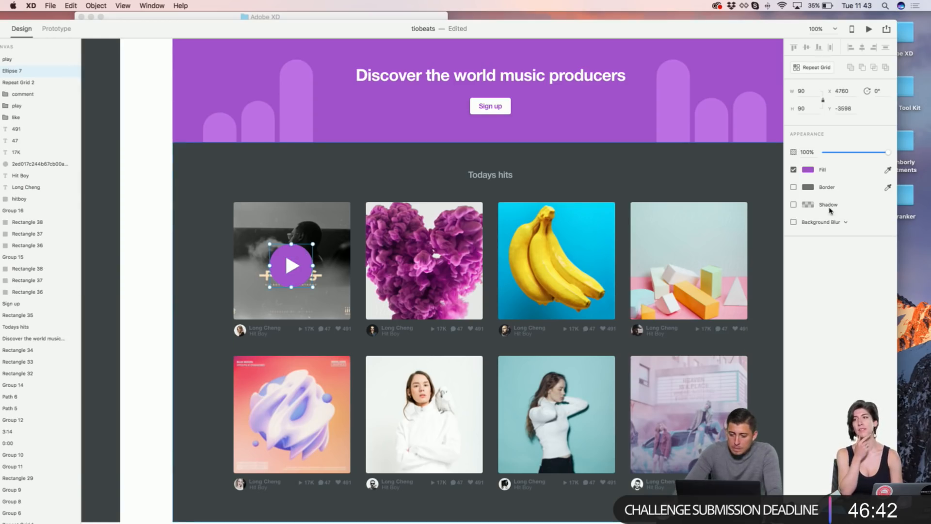
click(793, 205)
text(36)
key(Return)
Step: Tune the shadow to fall straight down: Y offset about 20, blur about 31, darker colour opacity
click(834, 219)
text(33)
key(Return)
click(808, 205)
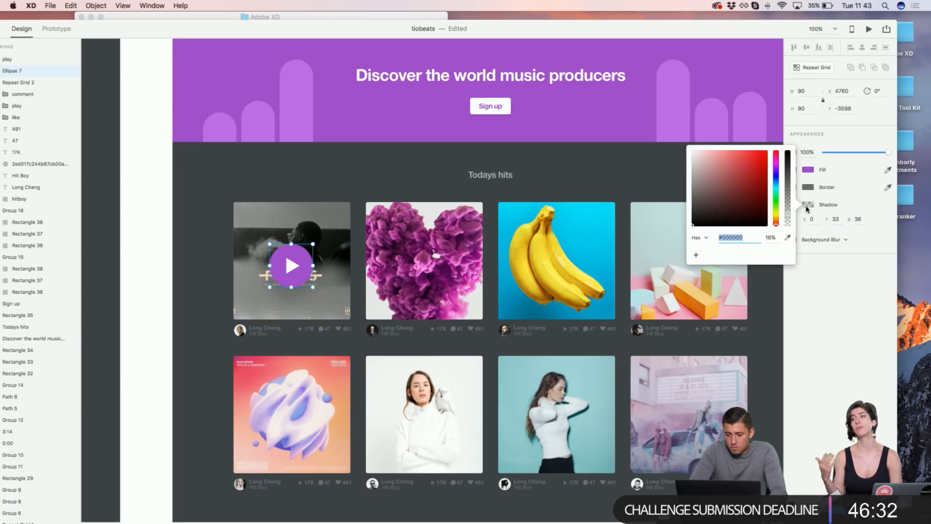
drag(788, 216, 788, 204)
click(823, 314)
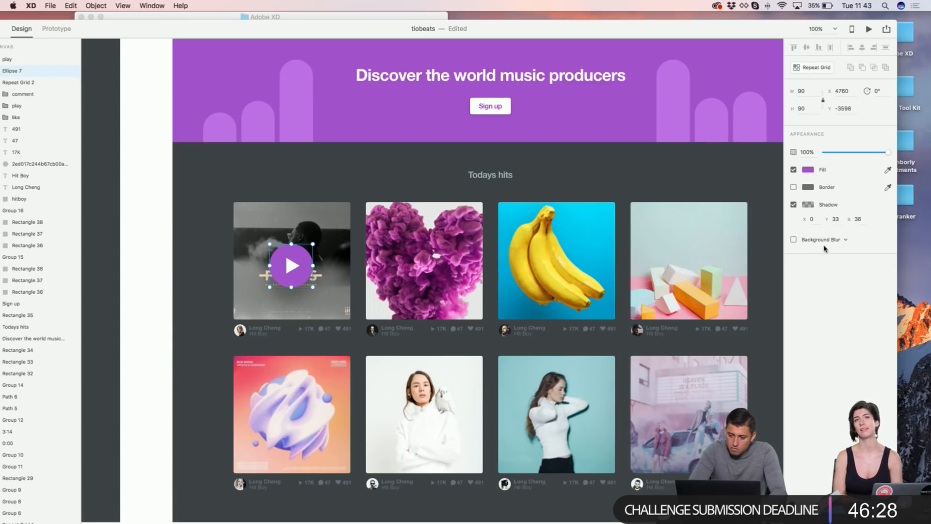
key(shift+Down)
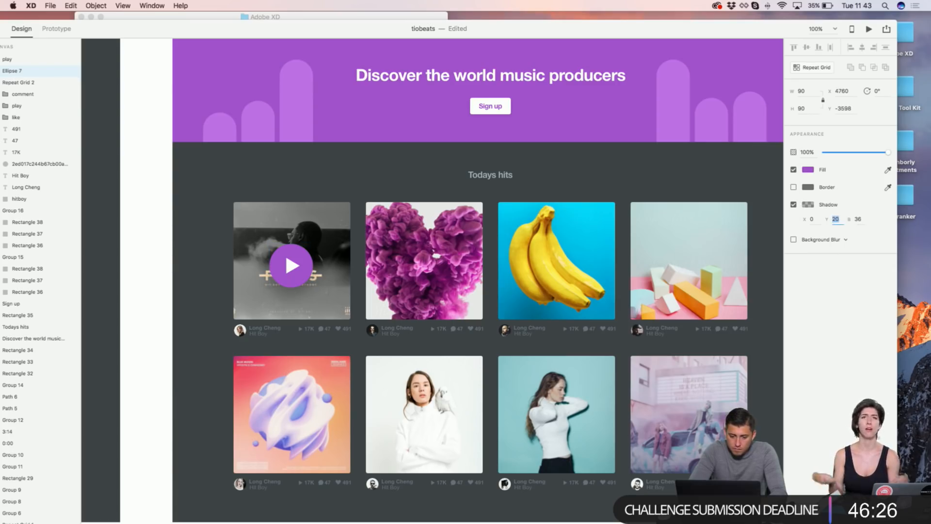
click(858, 219)
key(Up)
key(Up)
key(Up)
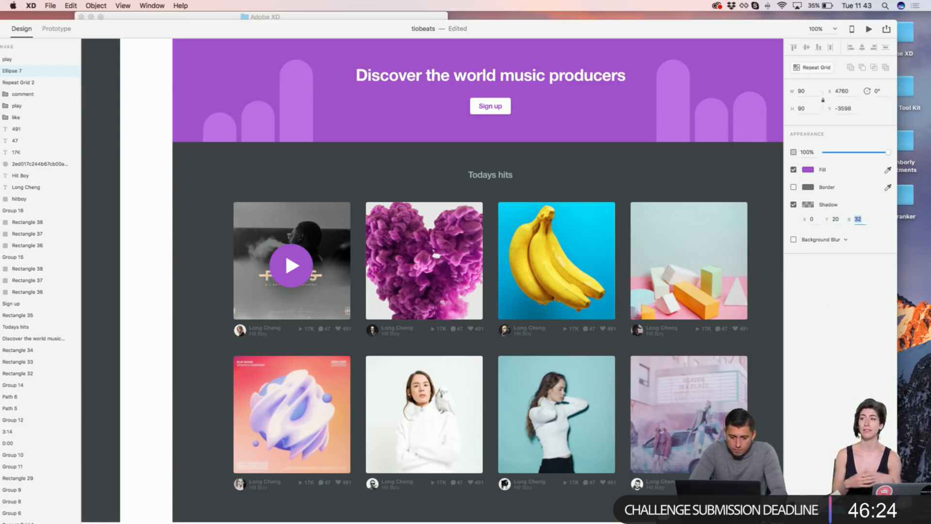
scroll(380, 94, up, 3)
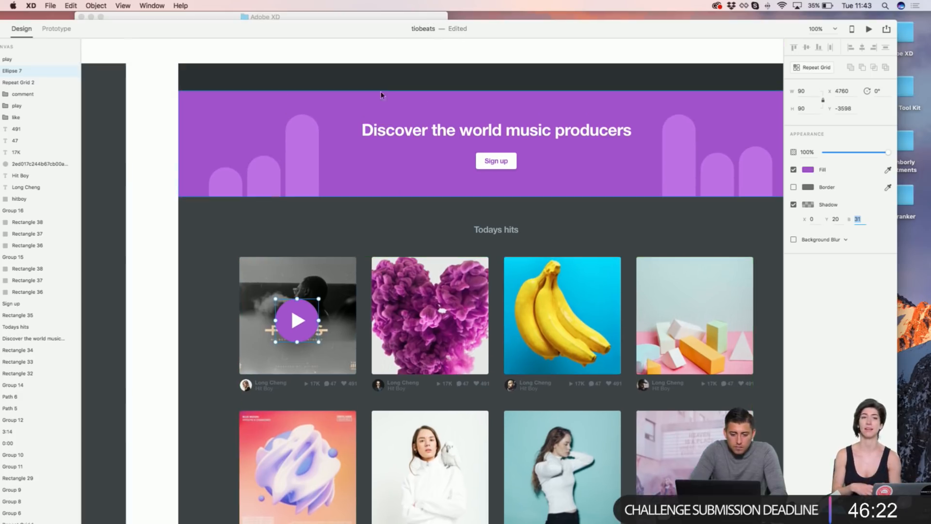
click(406, 62)
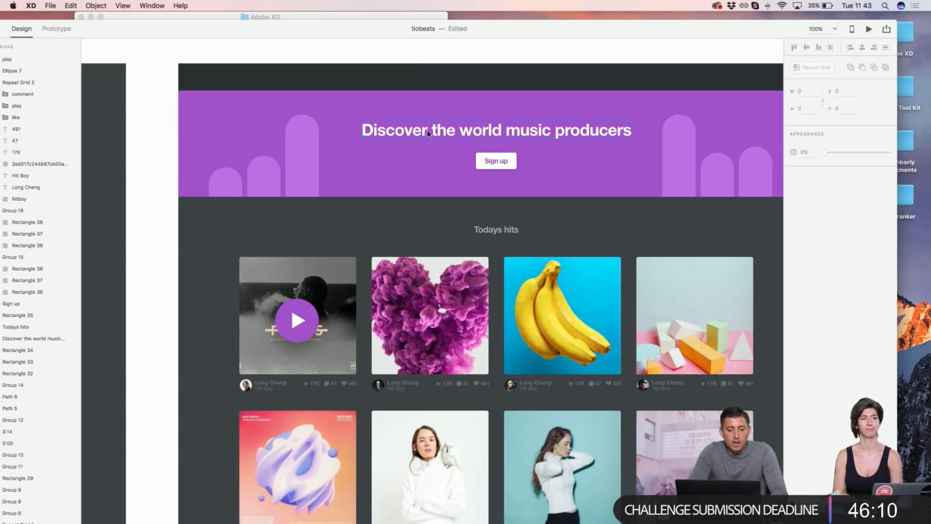
Step: Scroll around the page and select the dark top bar
scroll(422, 135, up, 5)
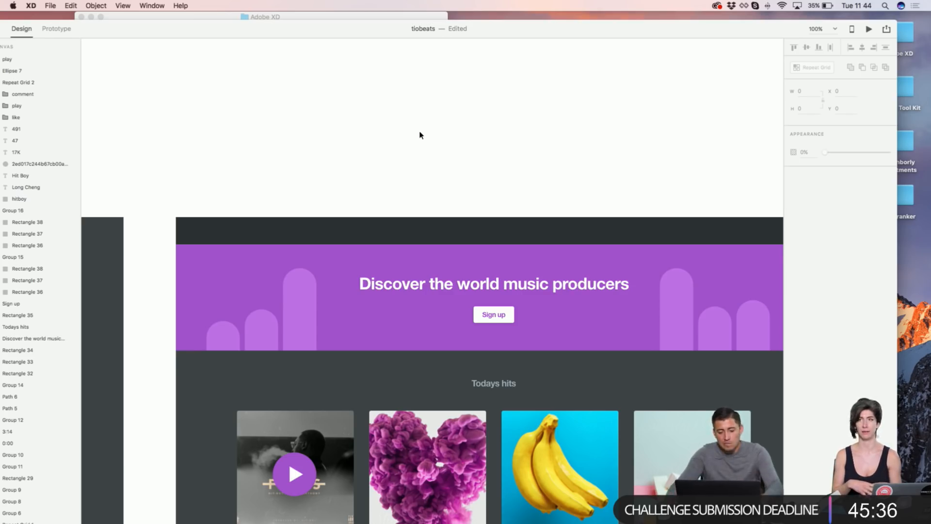
scroll(406, 139, down, 10)
scroll(405, 139, down, 3)
scroll(405, 139, up, 3)
scroll(406, 139, left, 4)
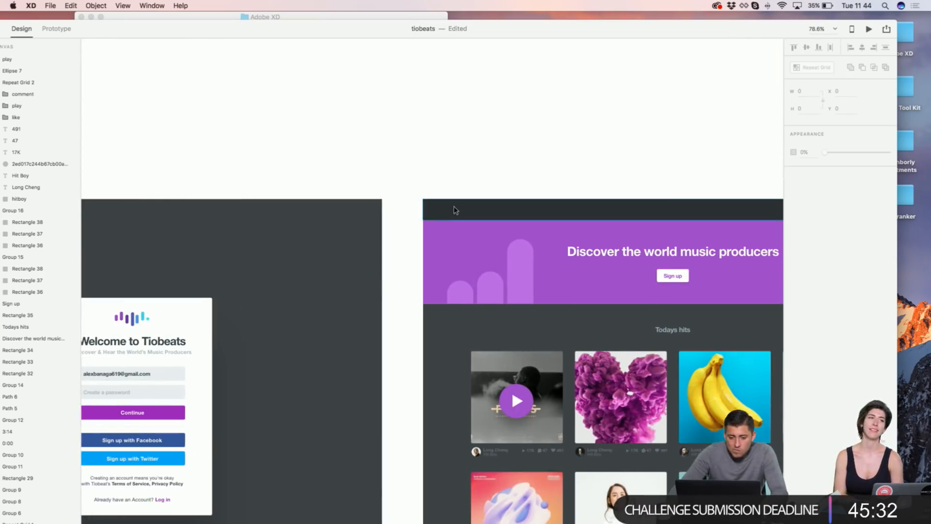
click(449, 201)
scroll(449, 201, right, 3)
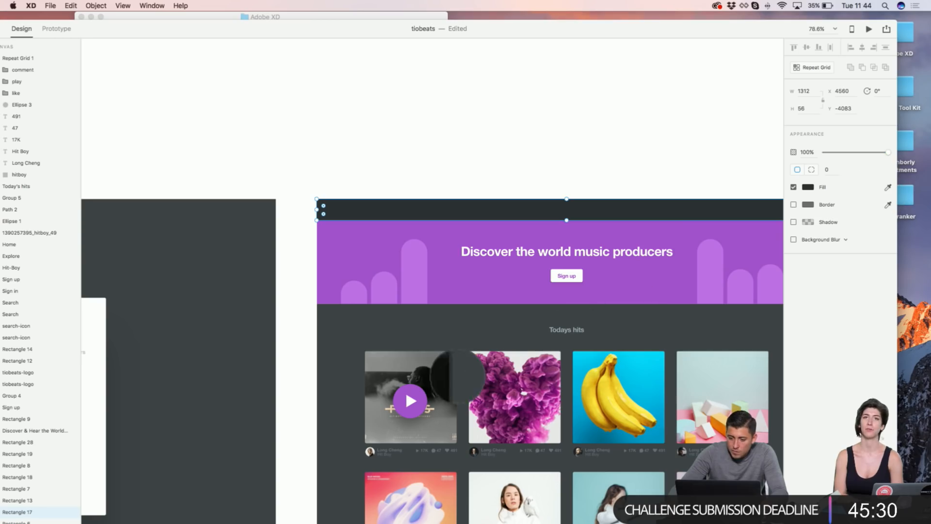
click(502, 182)
scroll(504, 194, right, 1)
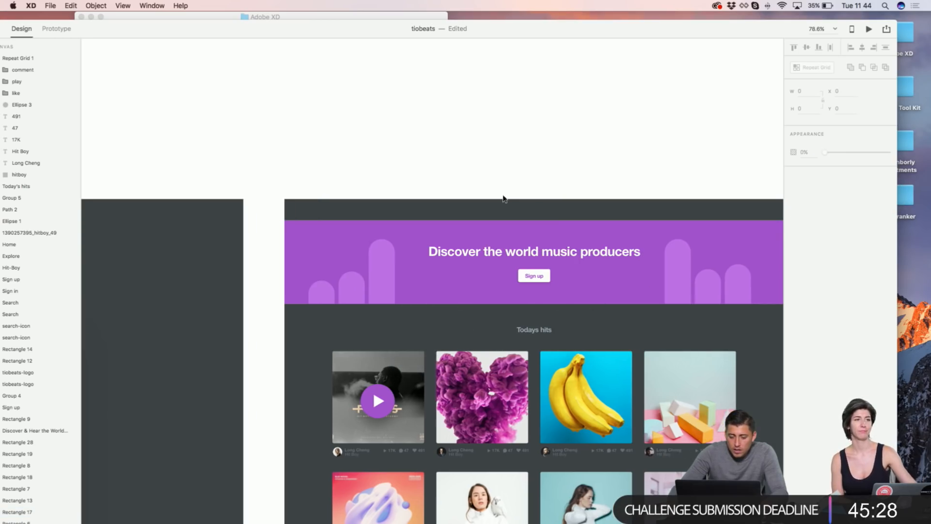
click(504, 201)
scroll(505, 199, down, 4)
scroll(406, 287, up, 5)
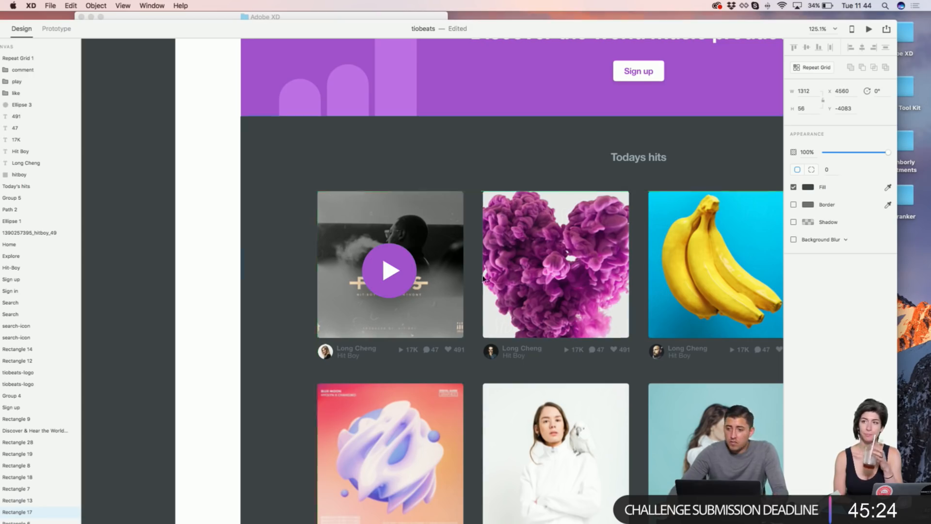
scroll(456, 223, up, 4)
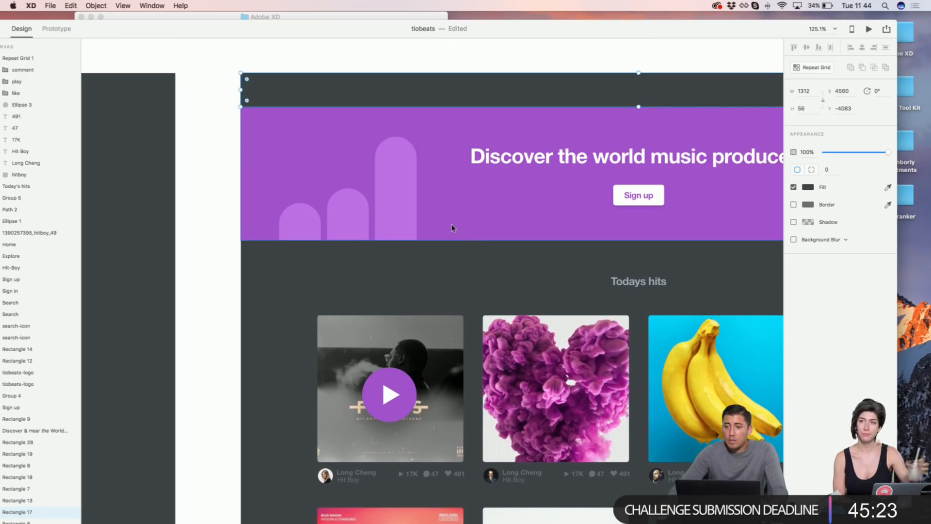
Step: Select the purple play button and toggle its drop shadow on, then off
double_click(386, 387)
click(794, 205)
click(793, 205)
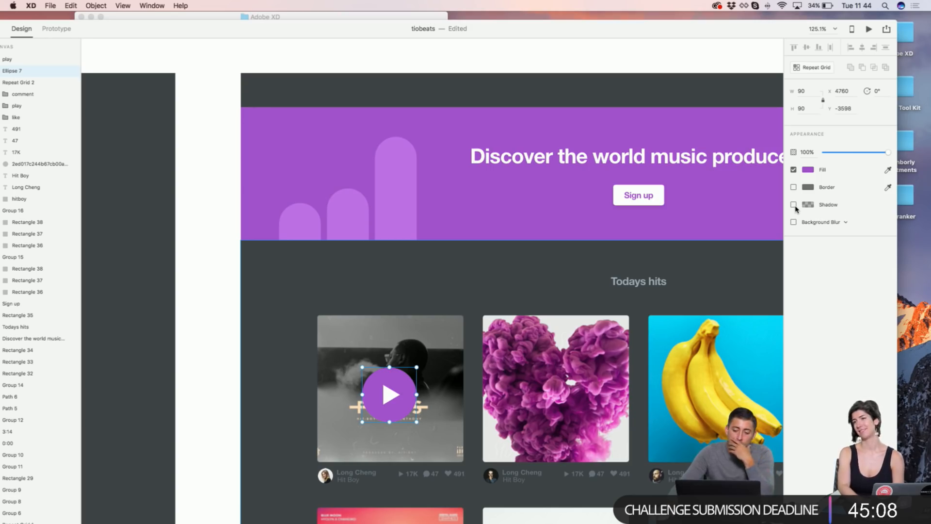
Step: Re-enable the play button's drop shadow, then deselect it and review the page
click(794, 204)
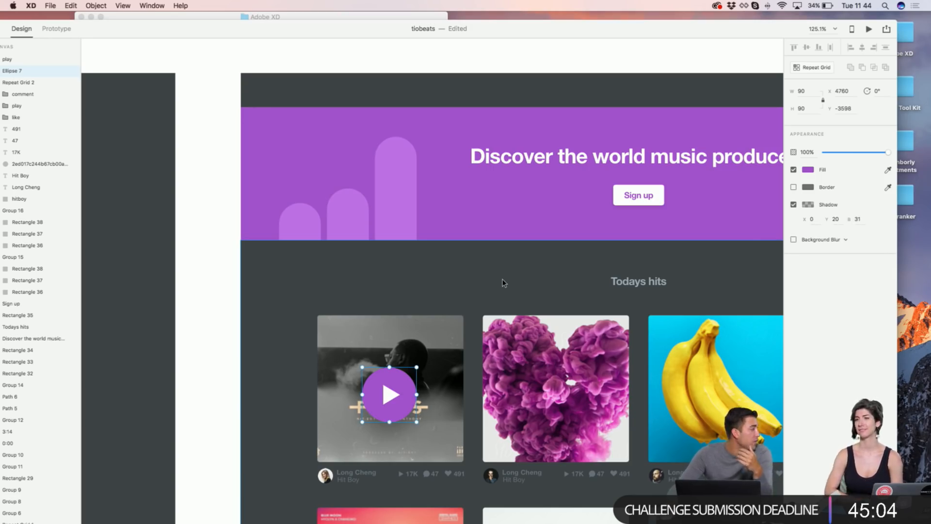
scroll(509, 272, right, 4)
scroll(436, 194, up, 5)
click(422, 183)
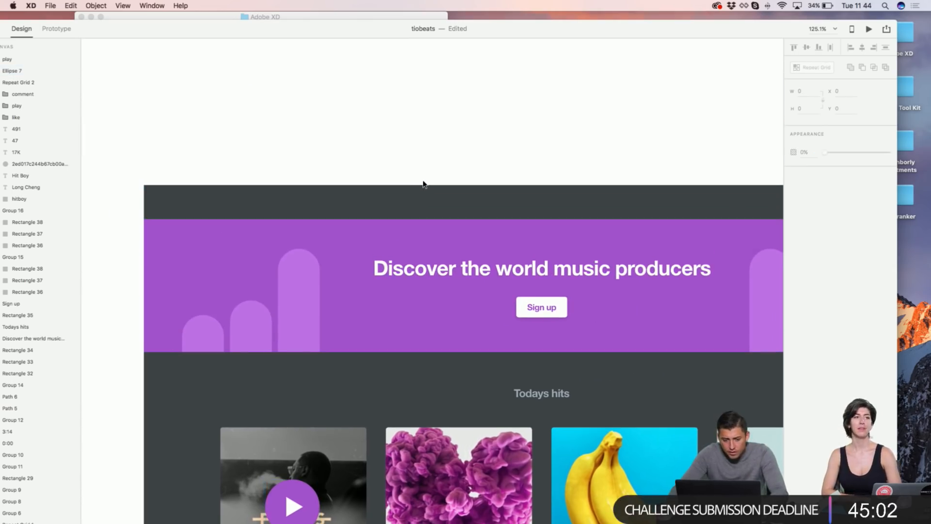
scroll(423, 185, left, 2)
scroll(424, 185, down, 10)
scroll(424, 184, right, 3)
scroll(424, 184, up, 2)
scroll(423, 185, down, 2)
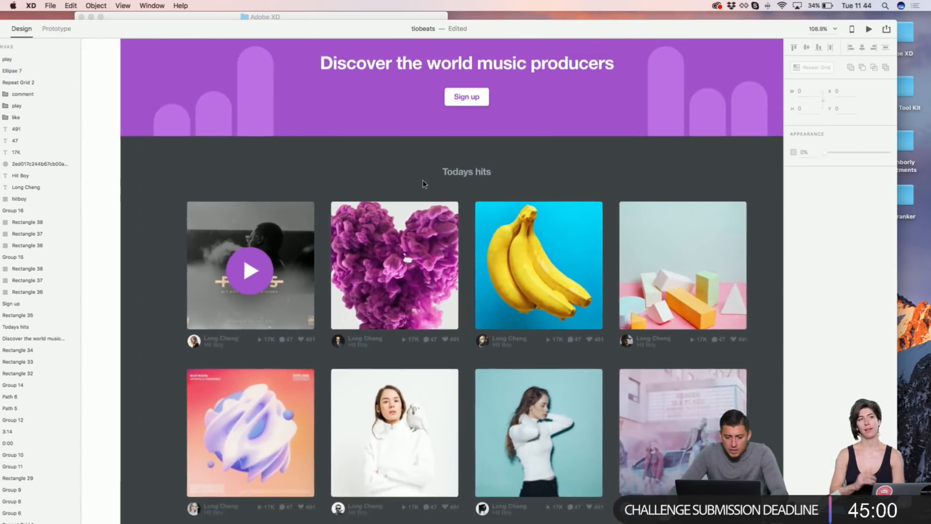
scroll(423, 184, up, 3)
scroll(423, 183, down, 3)
scroll(422, 184, up, 1)
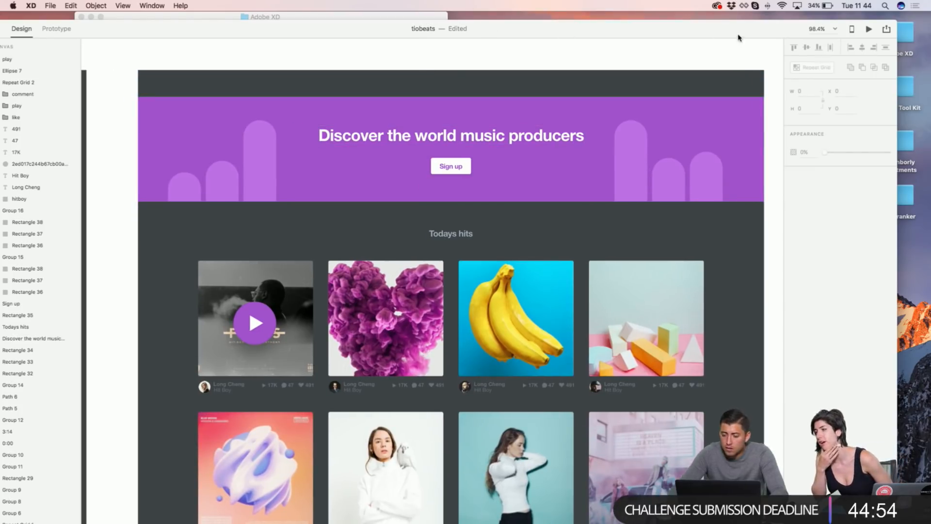
Step: Read the Publish Online note that an artboard is required, then close it
click(886, 30)
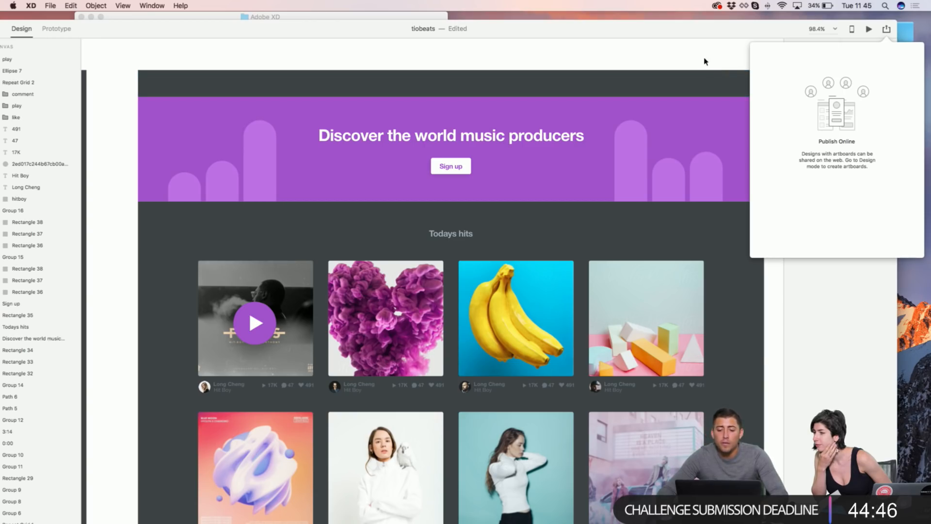
drag(259, 23, 305, 13)
click(261, 47)
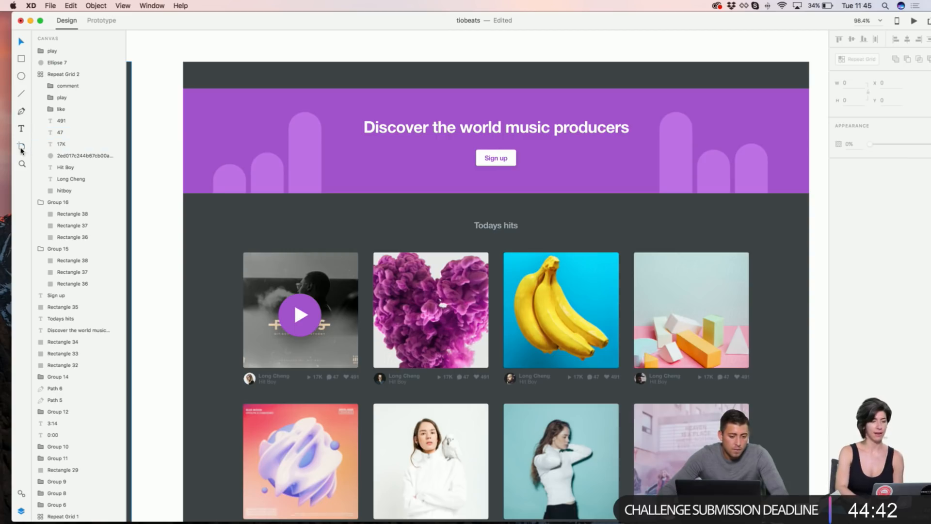
Step: Draw Artboard – 1 around the whole Tiobeats page and undo the stray iPhone 6/7/8 artboard
click(20, 146)
scroll(316, 176, down, 3)
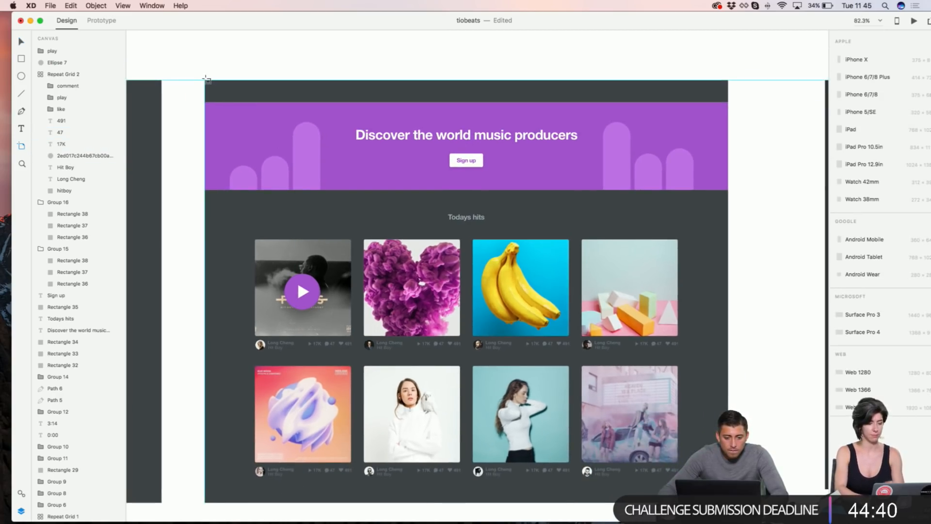
drag(207, 81, 728, 502)
drag(827, 19, 806, 20)
click(910, 21)
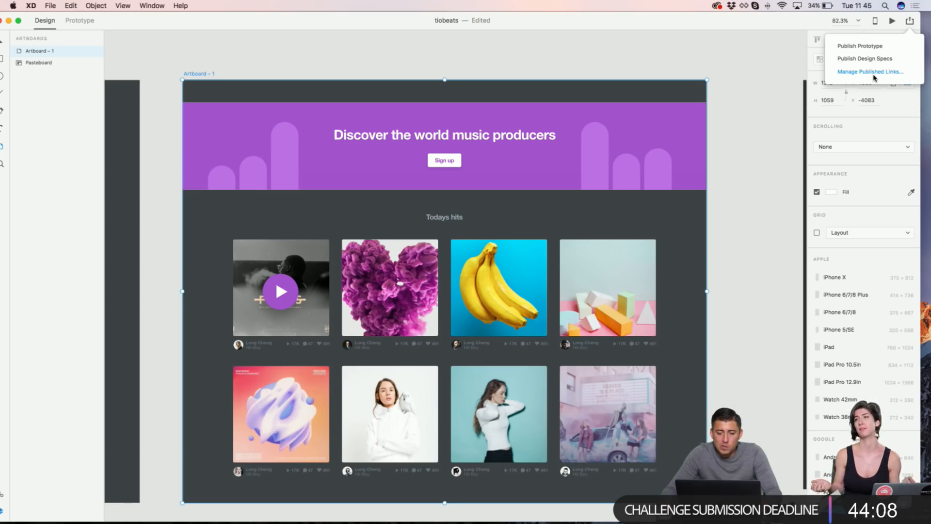
click(697, 53)
key(super+z)
scroll(697, 84, down, 3)
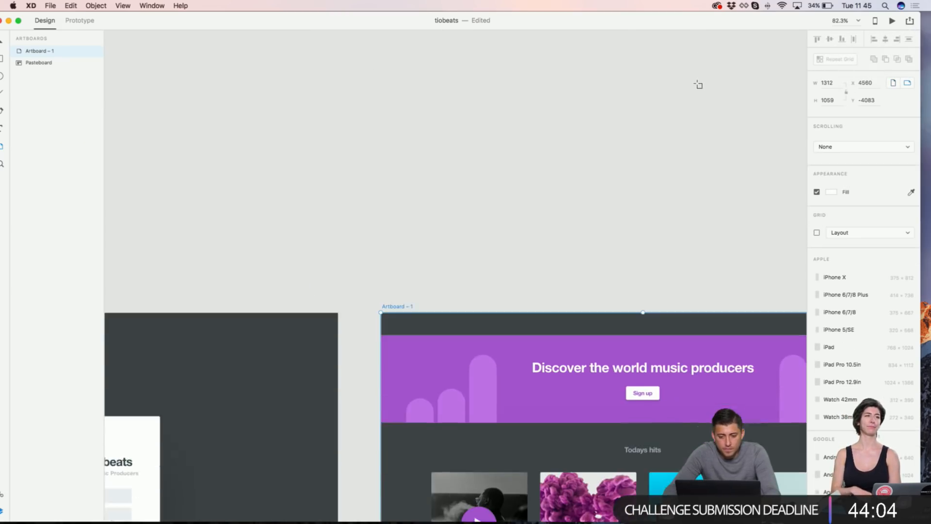
click(659, 102)
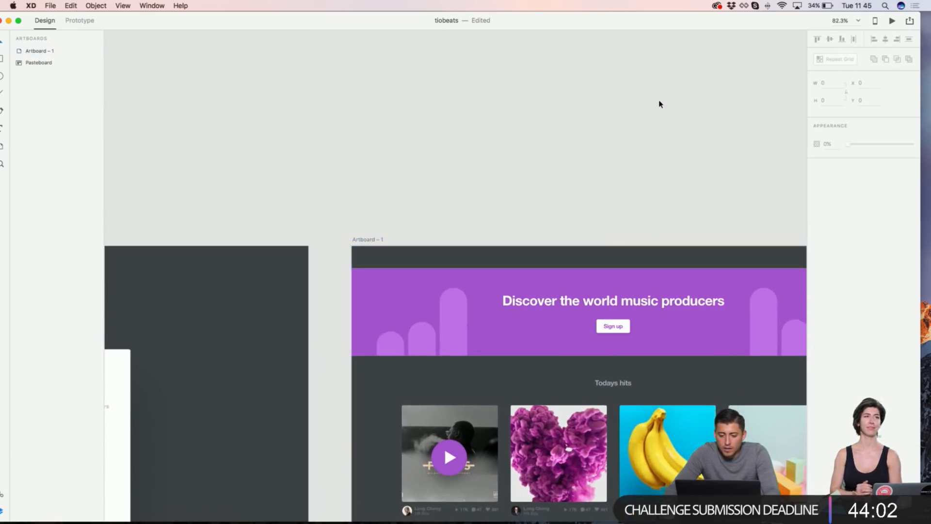
Step: Stretch the dark hits background (Rectangle 19) down to H 800 at the artboard bottom
scroll(659, 101, down, 5)
scroll(659, 102, right, 2)
scroll(659, 102, right, 3)
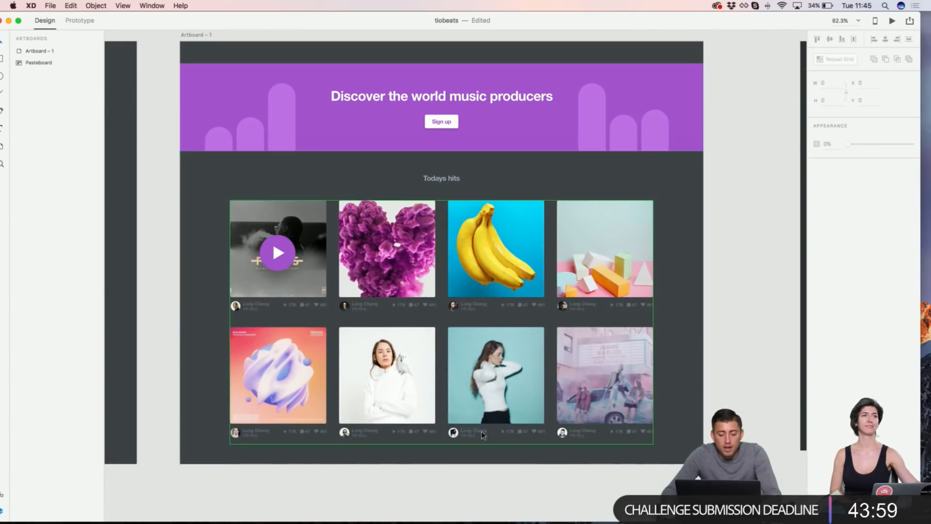
click(473, 451)
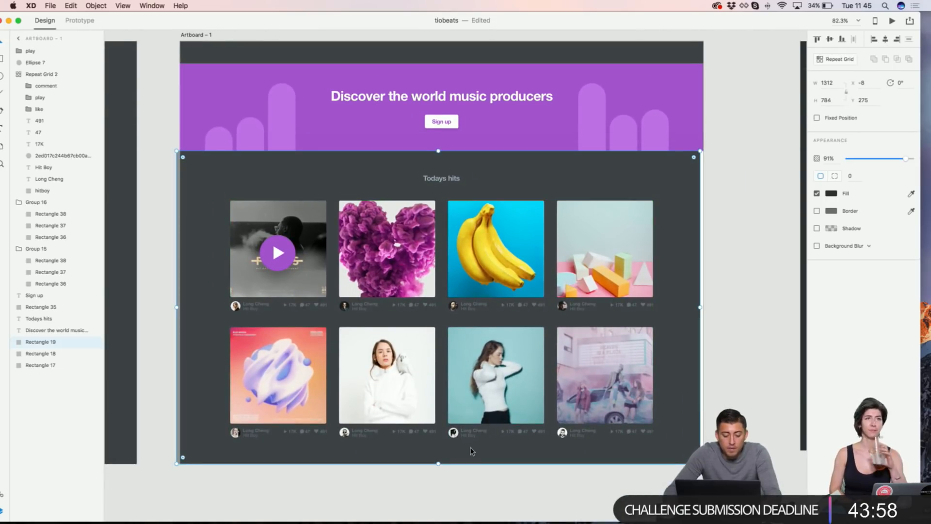
drag(436, 464, 441, 465)
click(426, 493)
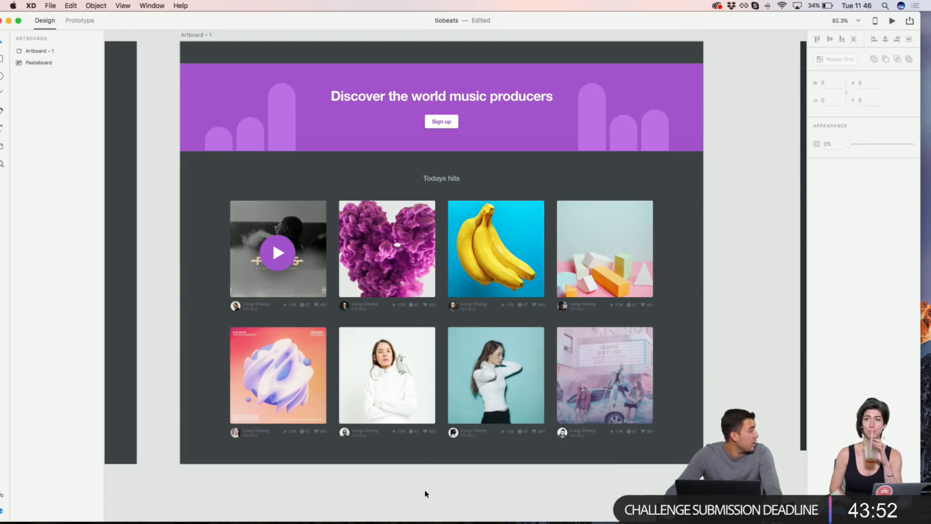
scroll(425, 494, up, 2)
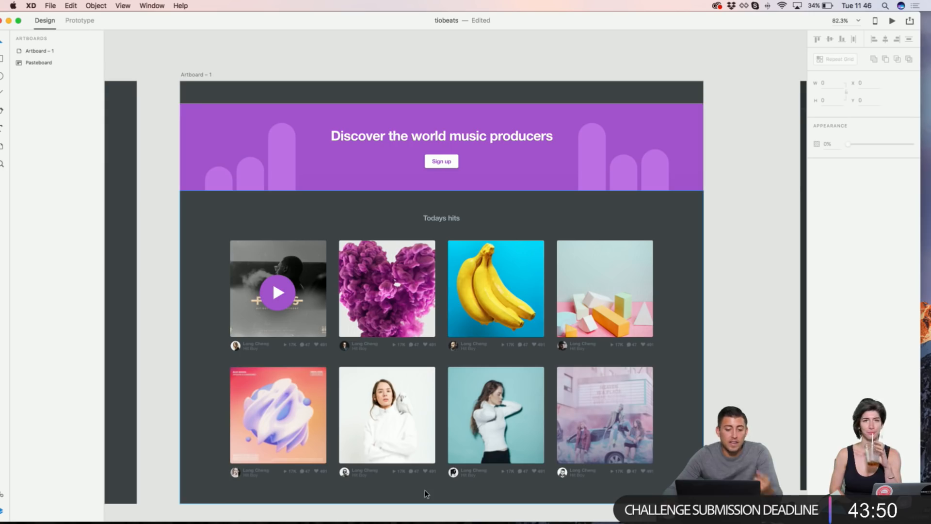
Step: Select the tiobeats logo in the earlier header design so it can be copied
scroll(425, 494, down, 6)
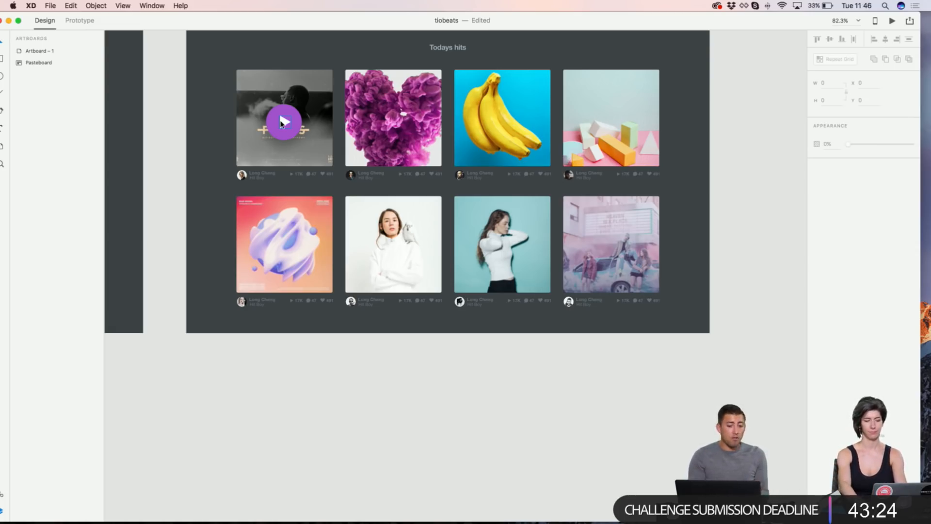
scroll(267, 121, left, 15)
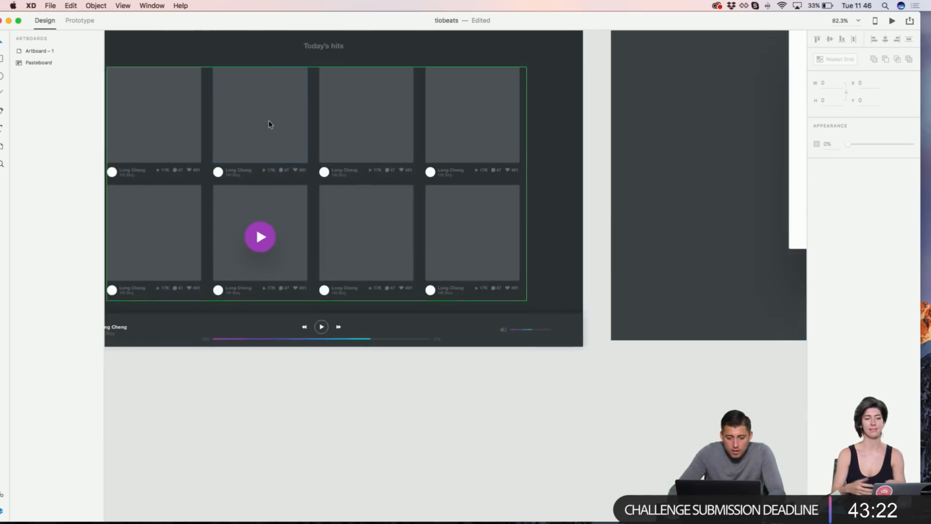
scroll(270, 124, right, 6)
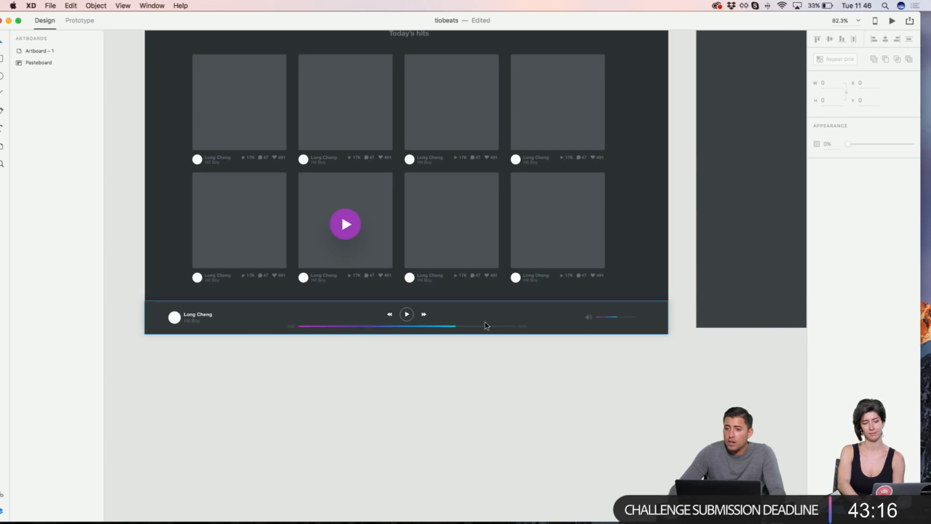
scroll(458, 347, up, 5)
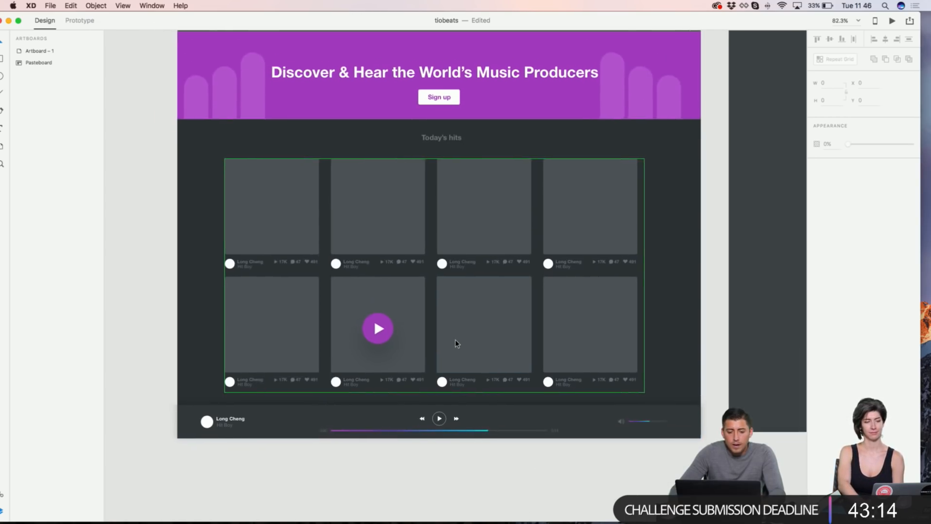
scroll(456, 343, up, 5)
scroll(391, 109, down, 2)
scroll(227, 108, up, 5)
click(211, 122)
Step: Return to Artboard – 1 and select its dark top bar, Rectangle 17
scroll(212, 122, down, 3)
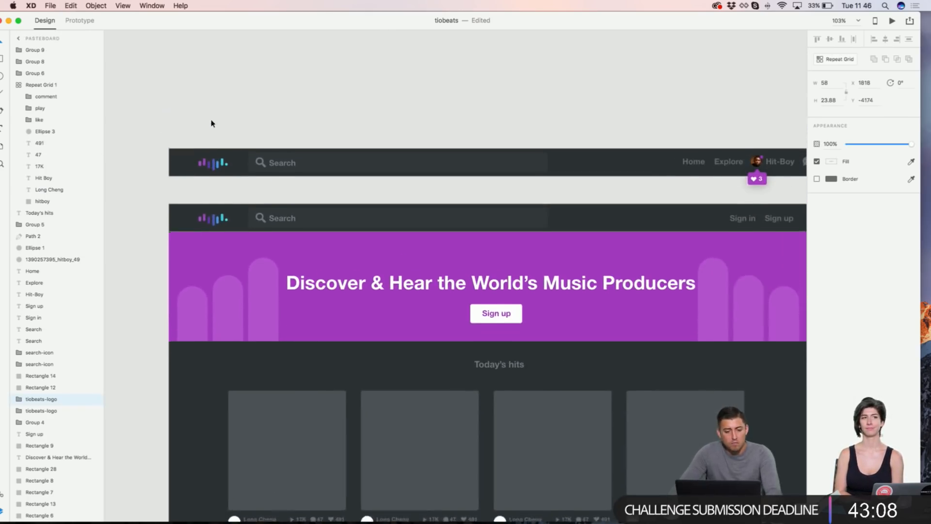
scroll(212, 122, down, 1)
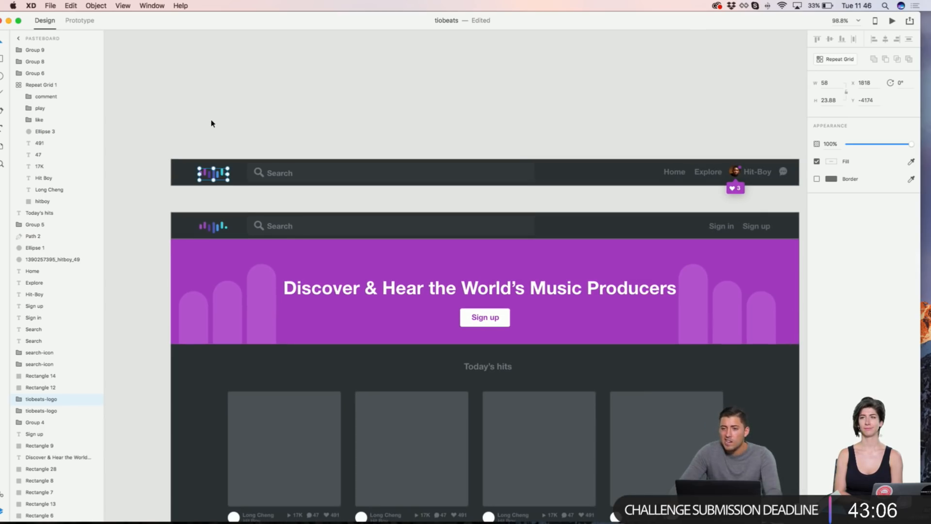
scroll(211, 123, right, 10)
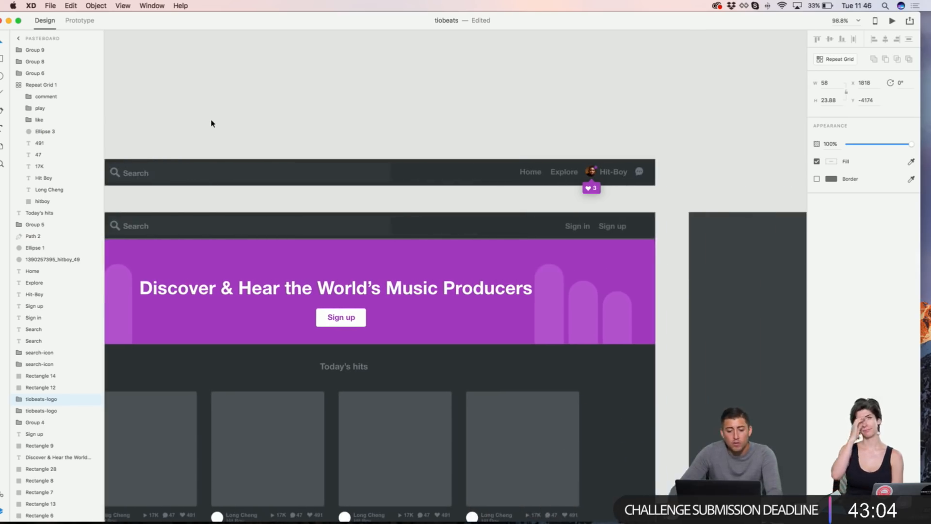
scroll(212, 123, right, 10)
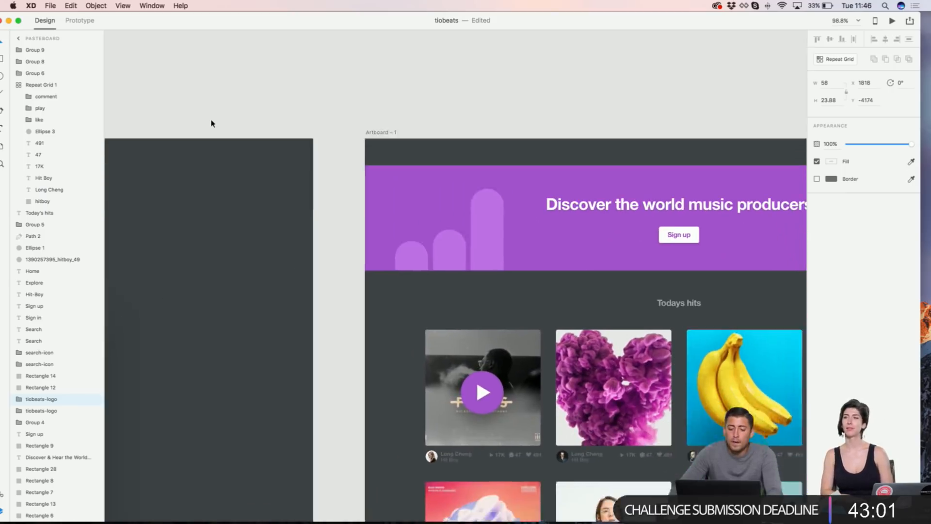
scroll(212, 124, right, 2)
click(430, 142)
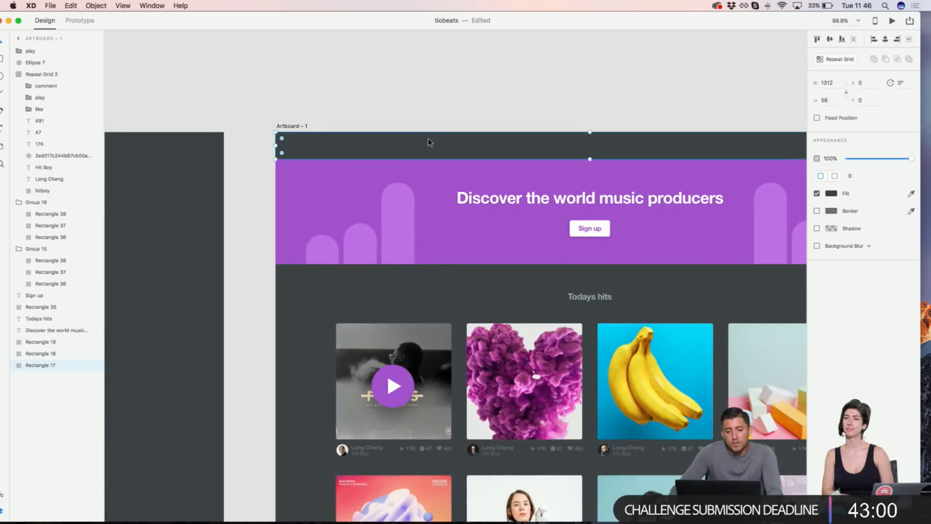
Step: Paste the tiobeats logo into Artboard – 1 and drag it into the dark top bar
key(super+v)
drag(541, 326, 437, 147)
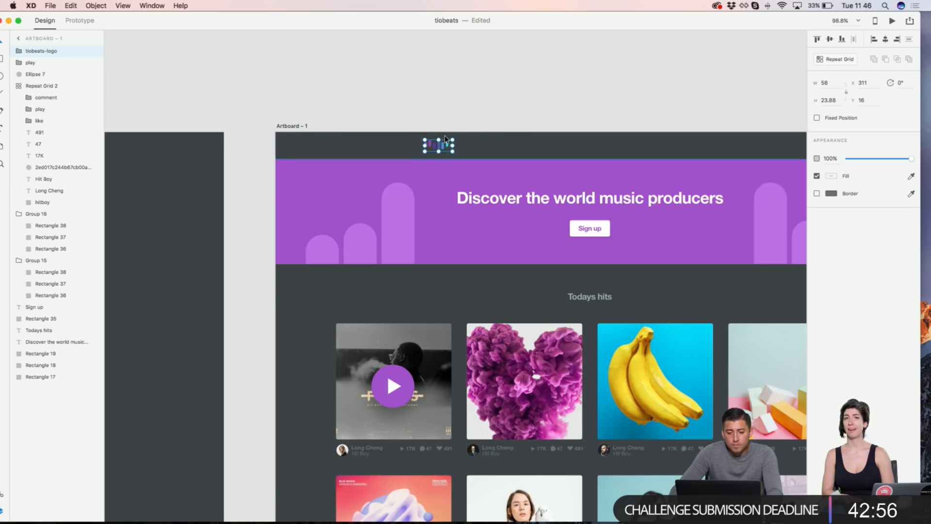
scroll(462, 129, up, 5)
scroll(490, 120, up, 1)
scroll(489, 120, down, 2)
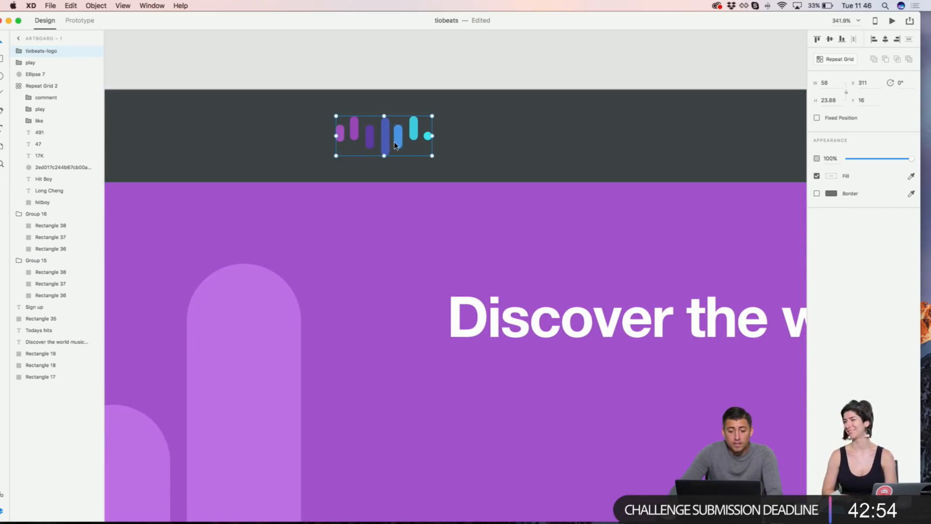
scroll(534, 132, down, 5)
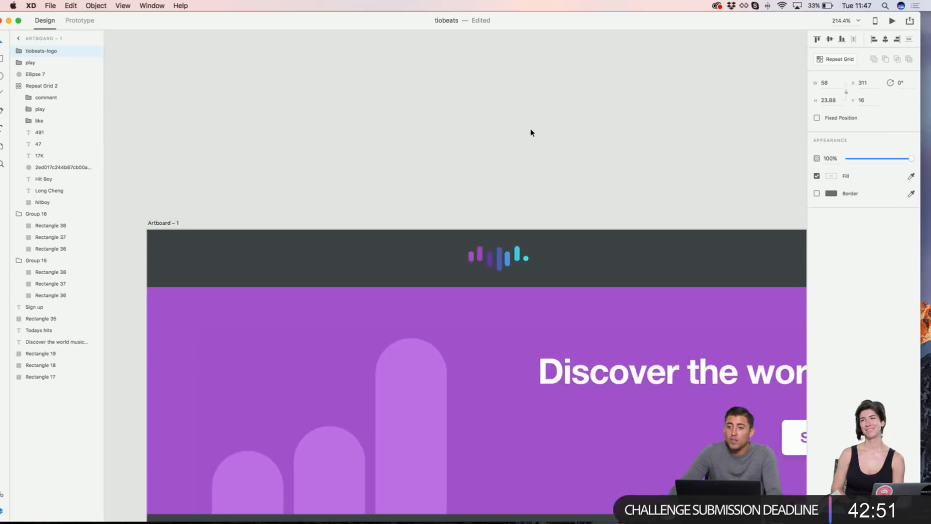
scroll(531, 132, down, 1)
Step: Left-align the logo to the header, then nudge it right to X 60
click(561, 239)
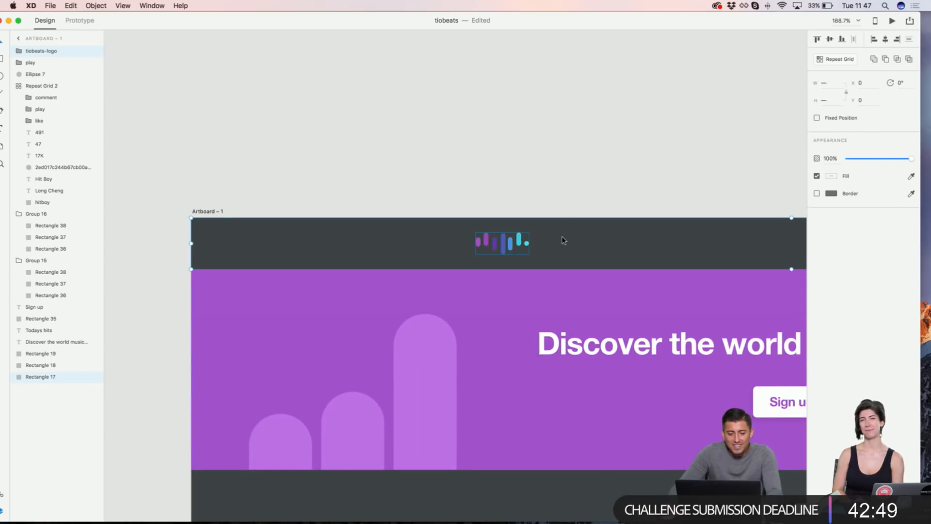
click(873, 39)
click(445, 170)
click(246, 239)
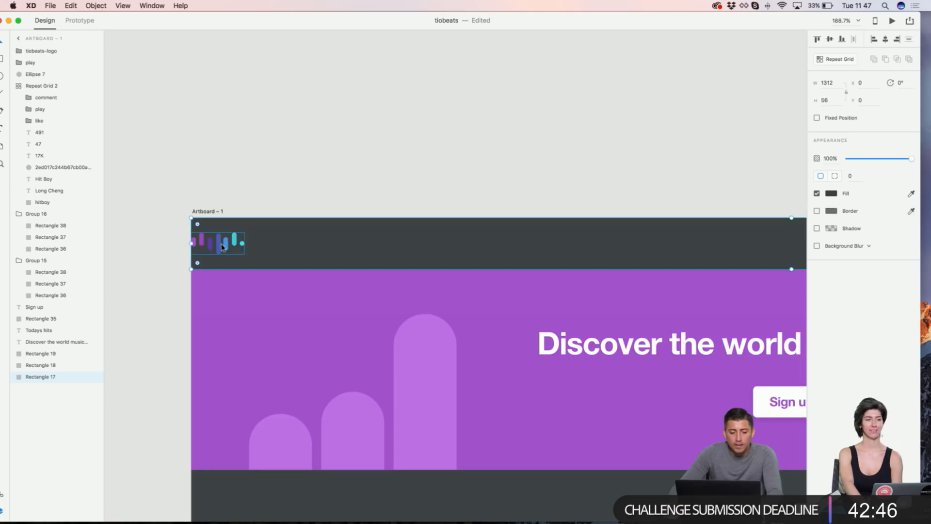
click(223, 245)
scroll(274, 194, down, 2)
scroll(275, 193, down, 2)
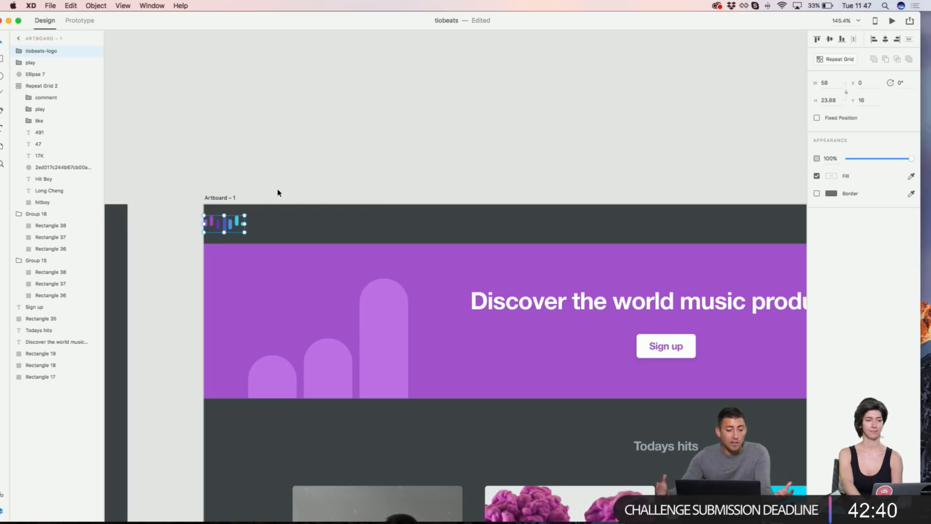
key(shift+Right)
key(shift+Right)
key(shift+Right)
key(shift+Right)
key(shift+Right)
key(shift+Right)
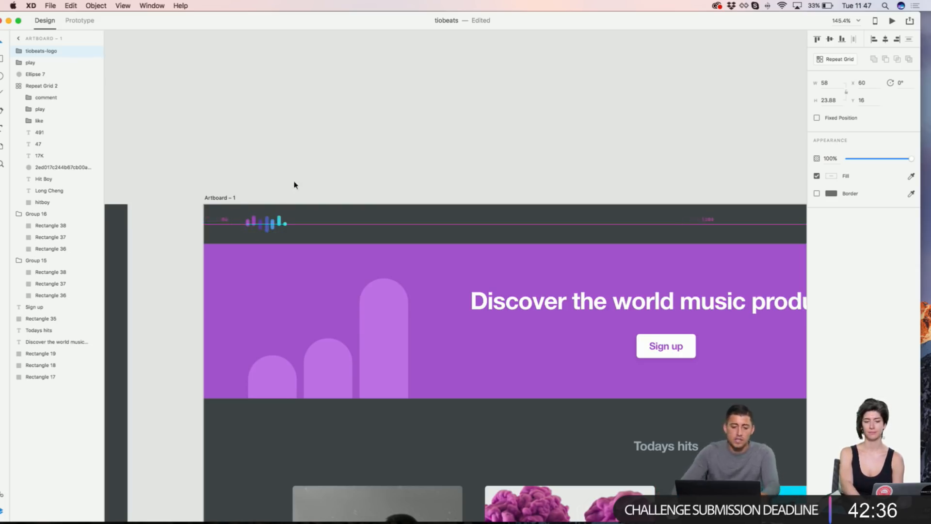
click(322, 161)
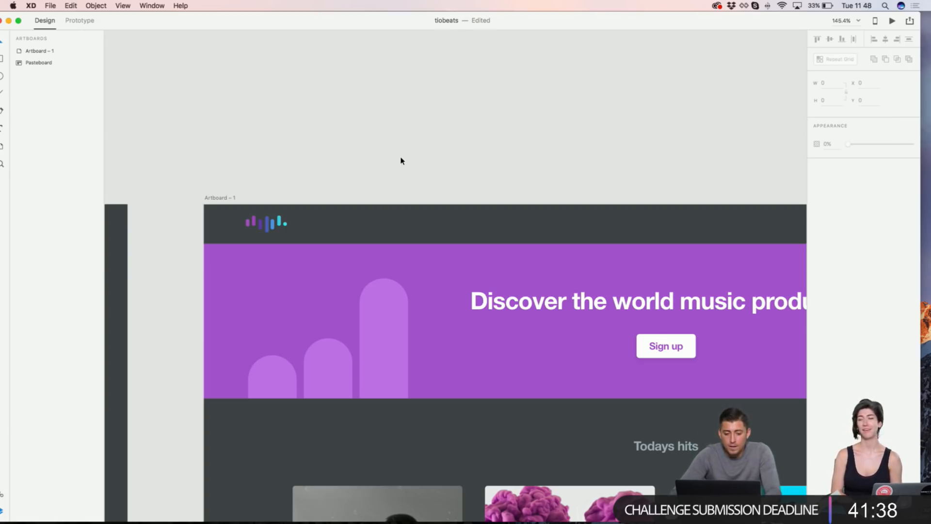
Step: Draw a wide search-field rectangle across the header with corner radius 4
scroll(388, 148, down, 2)
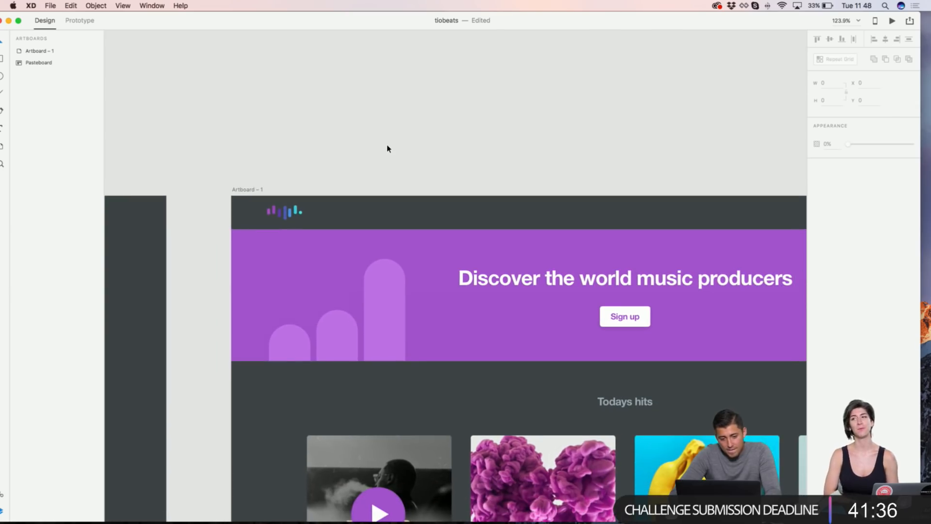
scroll(387, 148, right, 5)
scroll(388, 149, up, 1)
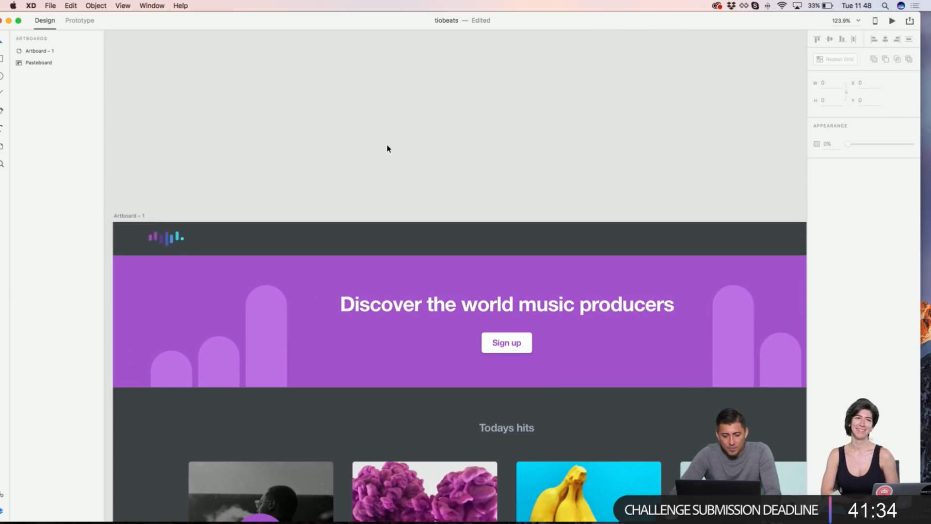
scroll(391, 193, up, 3)
scroll(374, 96, up, 1)
key(r)
drag(231, 159, 647, 179)
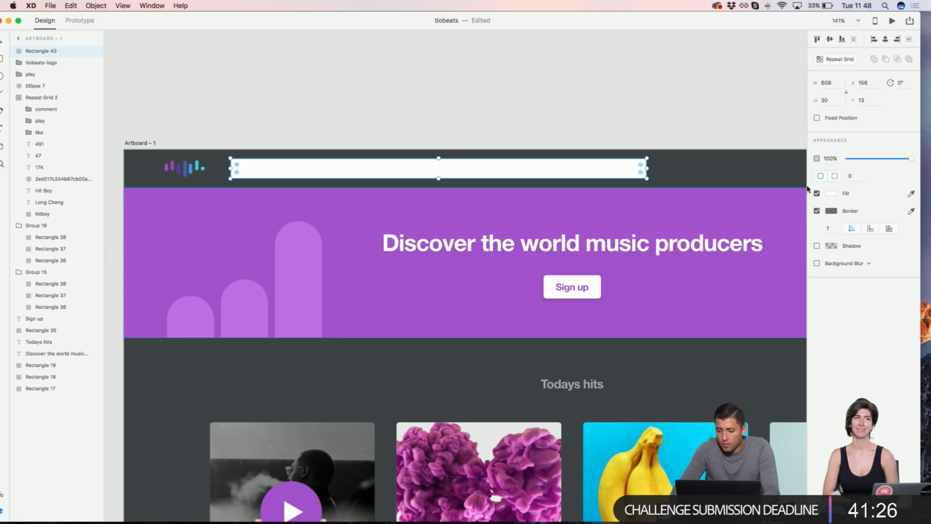
click(853, 176)
text(4)
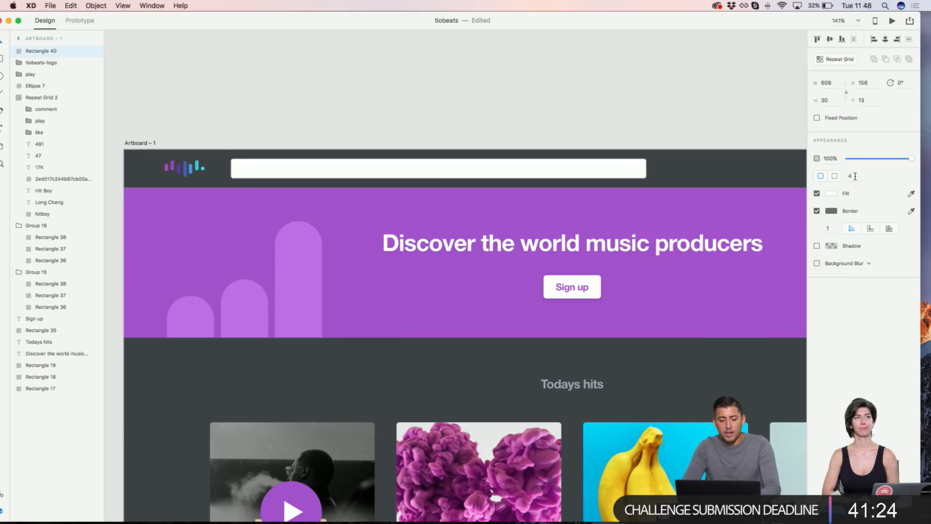
key(Return)
click(700, 134)
Step: Remove the search field's border and fill it with the header grey, lightened to #495053
scroll(700, 136, down, 10)
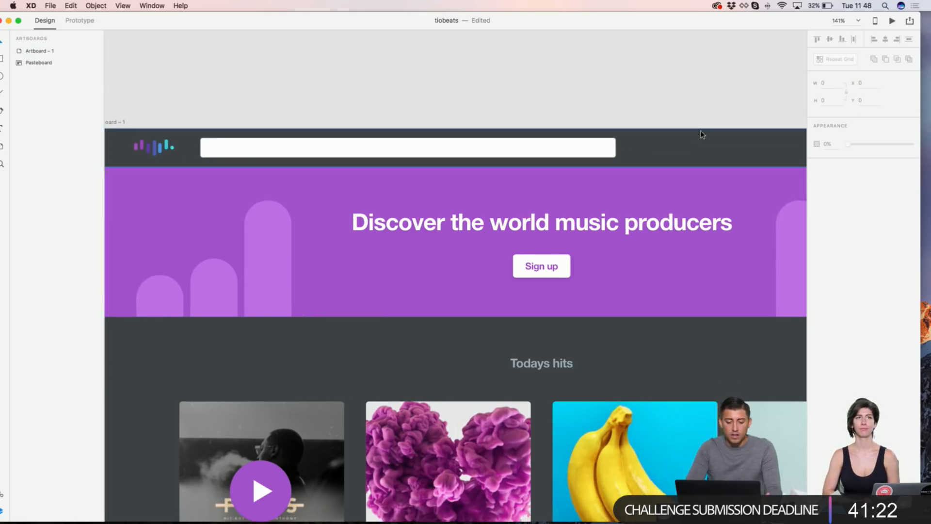
scroll(335, 213, up, 10)
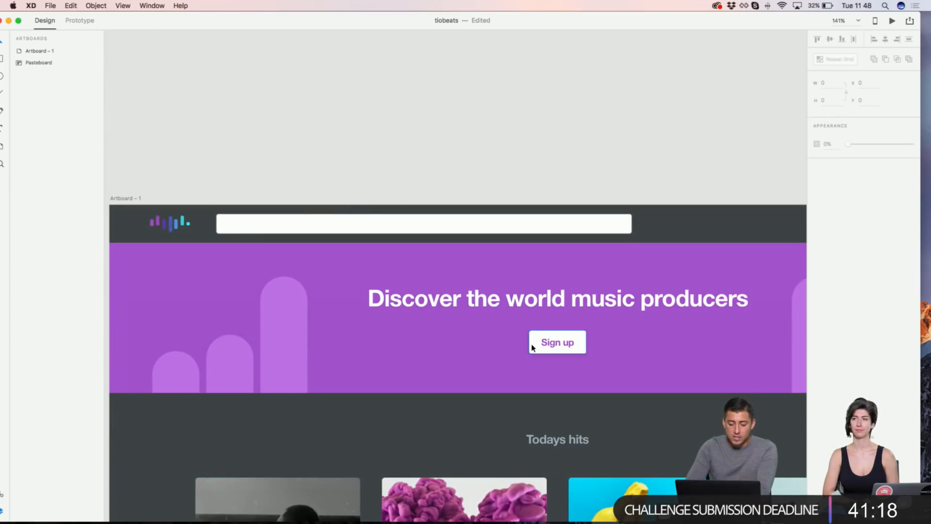
click(525, 219)
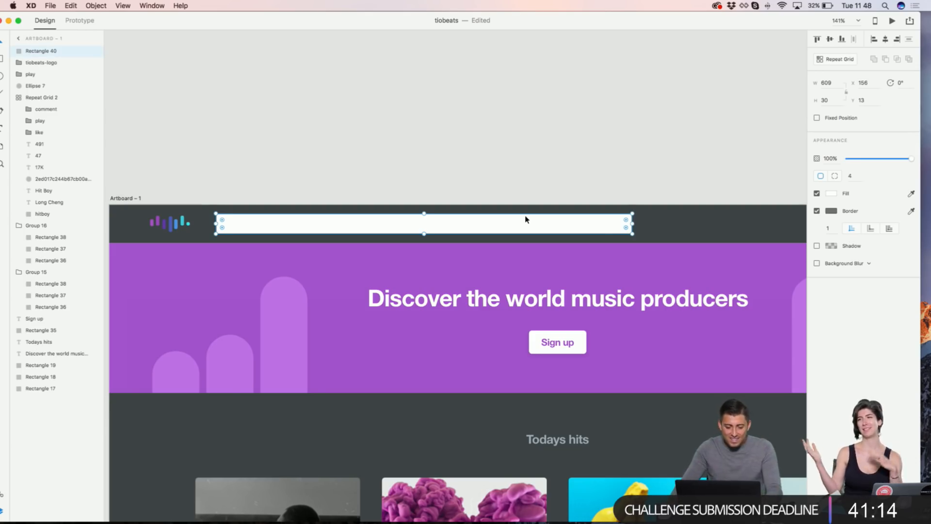
click(817, 211)
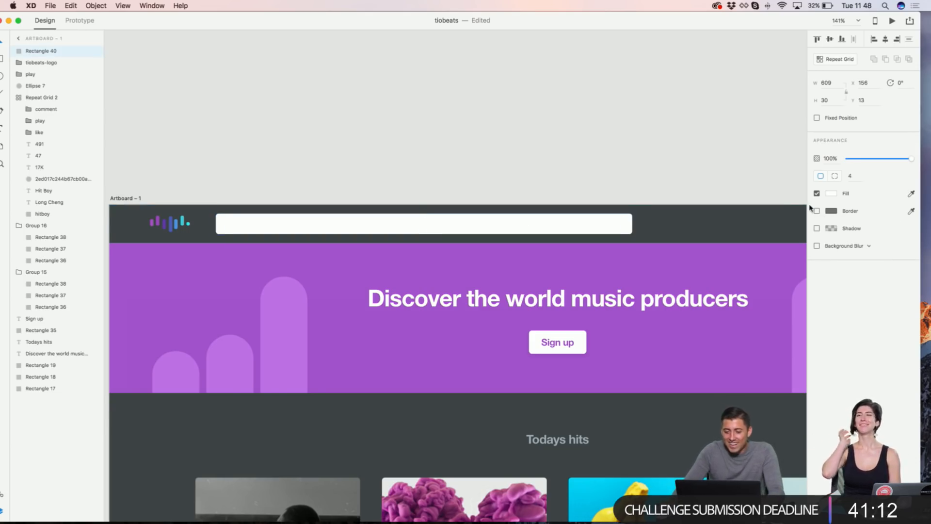
click(911, 193)
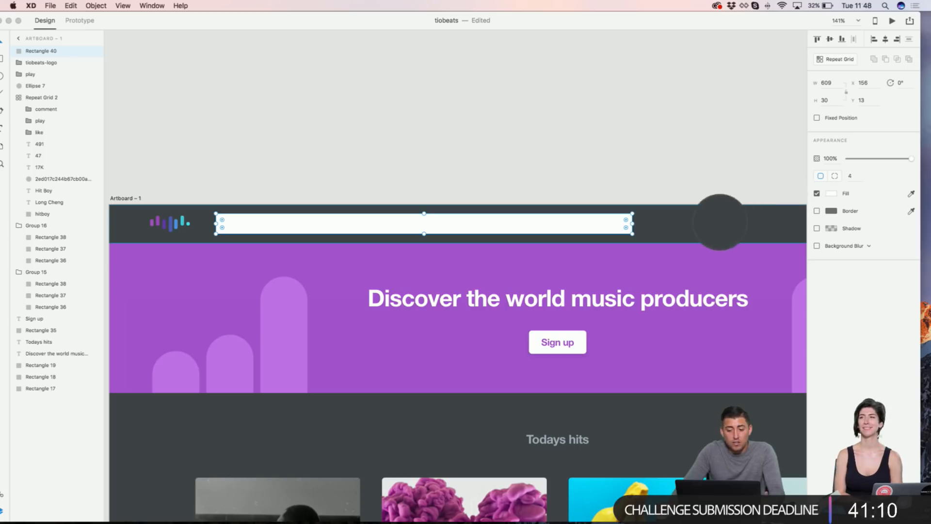
click(655, 224)
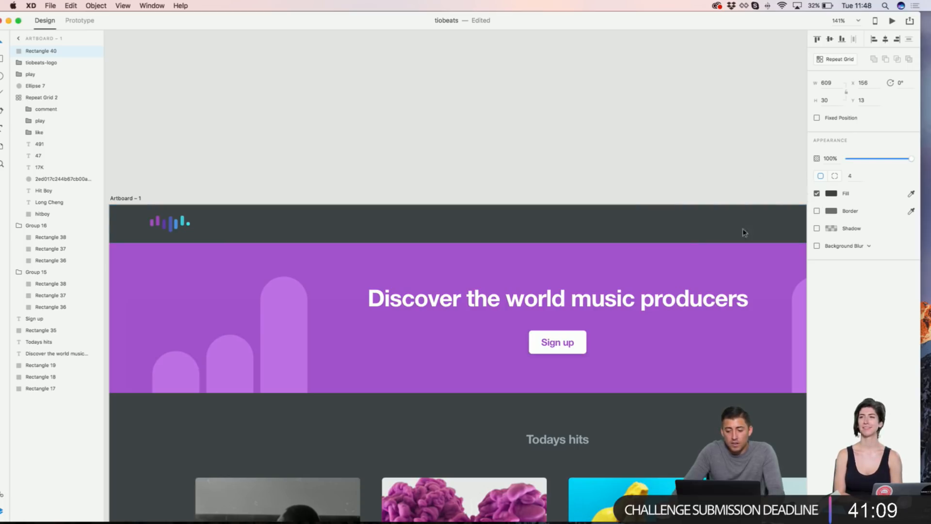
click(831, 193)
click(724, 199)
click(500, 145)
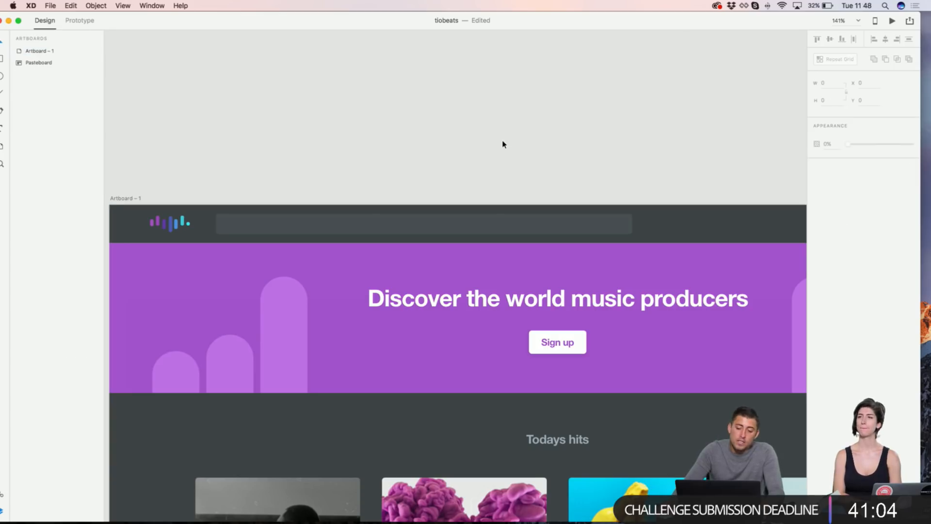
scroll(501, 144, left, 3)
Step: Reuse the Sign up text as a 'Search' placeholder in the field, coloured grey #727A80
click(614, 340)
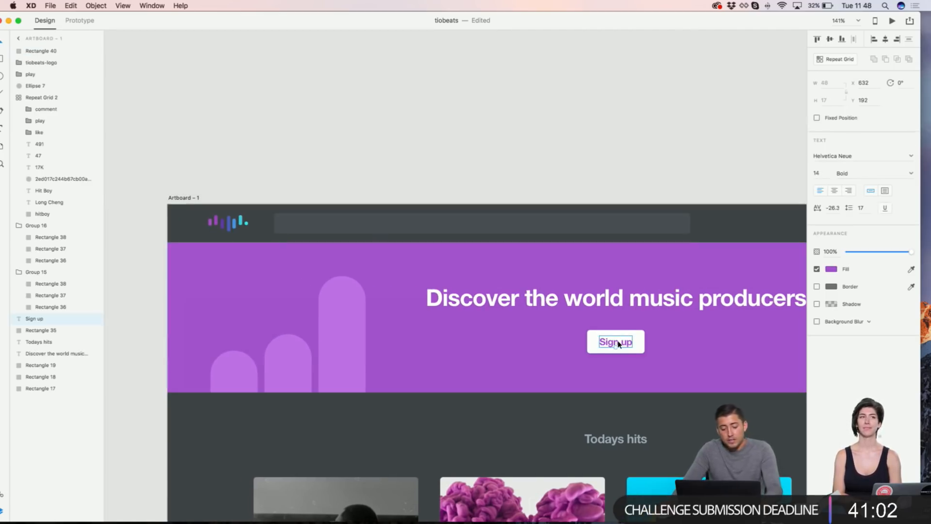
drag(617, 343, 330, 226)
double_click(330, 224)
text(Search)
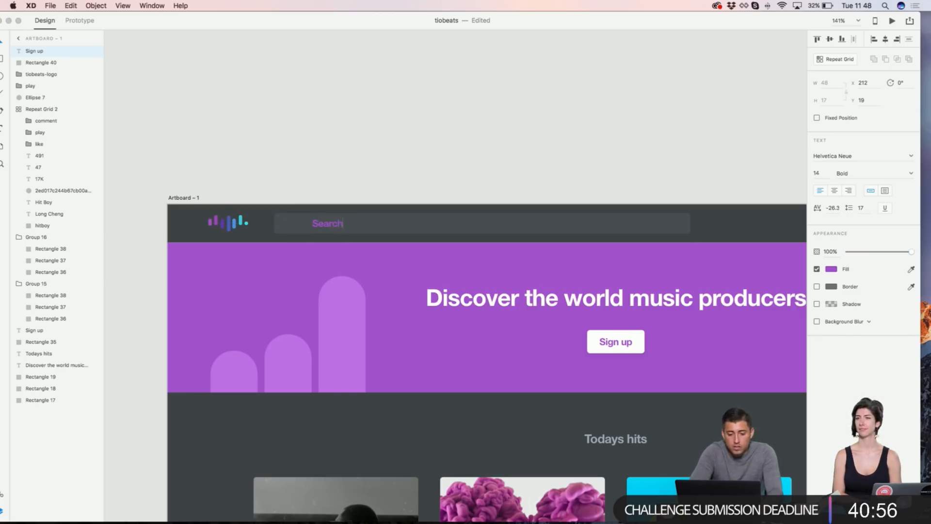
click(327, 221)
drag(322, 227, 299, 227)
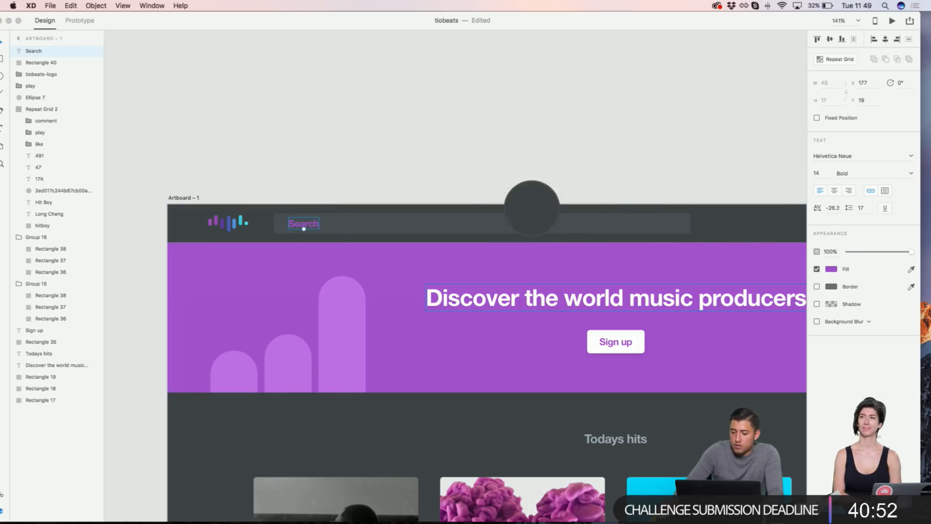
click(514, 223)
click(831, 270)
drag(724, 268, 723, 254)
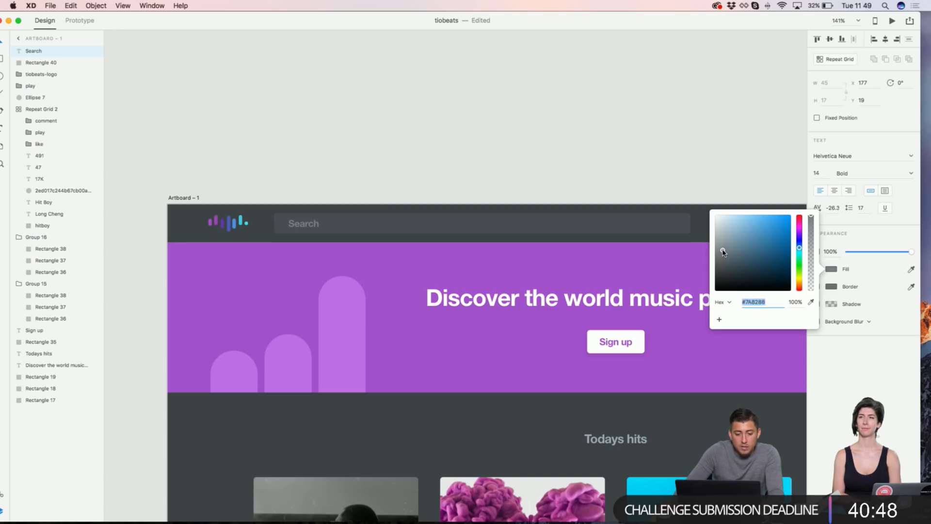
click(513, 143)
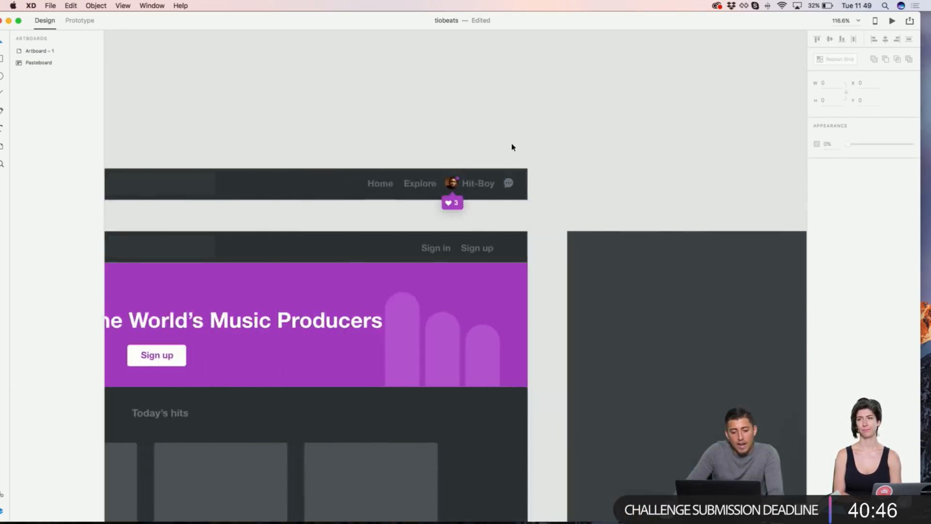
Step: Bring the magnifier icon from the reference design into the search field
scroll(194, 231, up, 5)
click(156, 252)
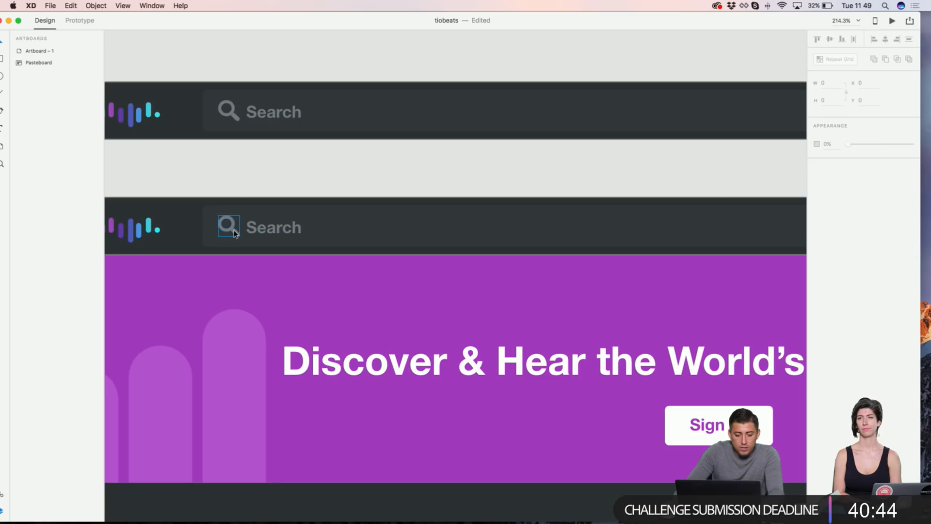
scroll(234, 234, down, 5)
scroll(234, 232, right, 5)
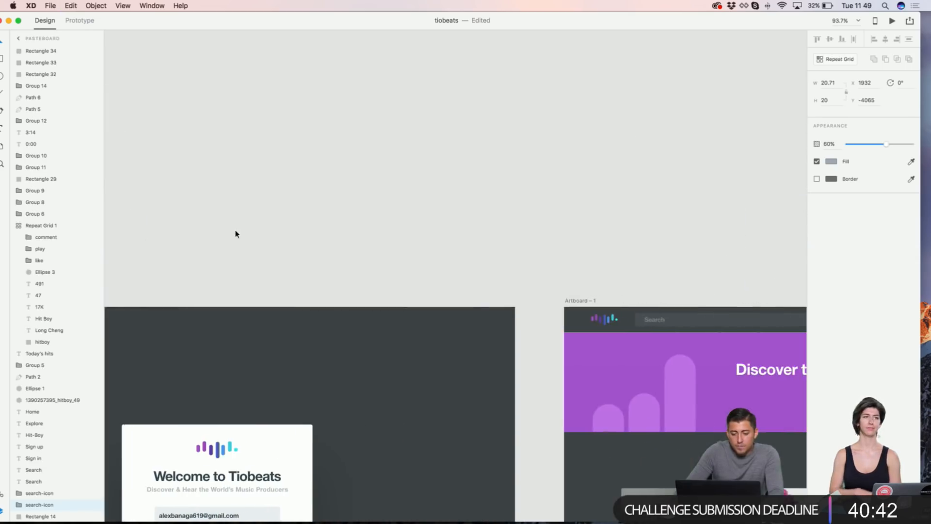
scroll(684, 324, up, 5)
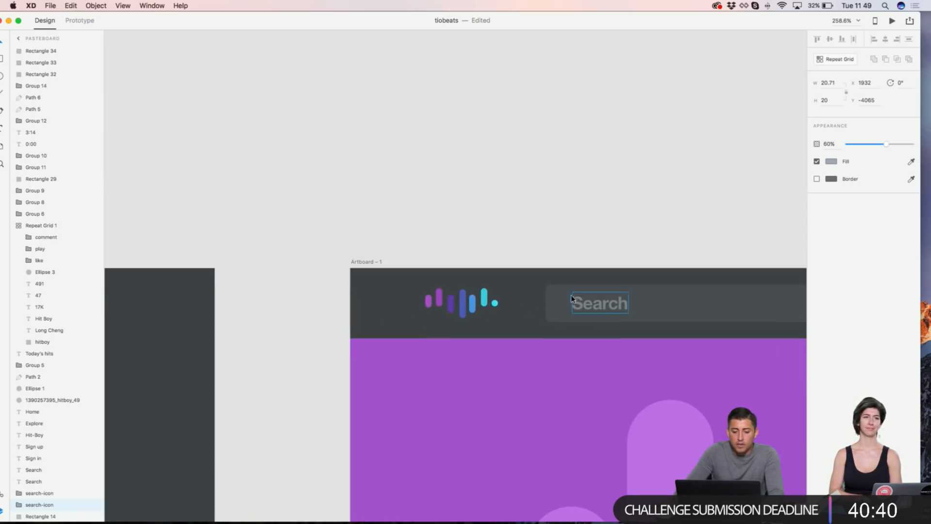
click(568, 297)
key(super+v)
drag(584, 400, 579, 316)
scroll(580, 318, right, 1)
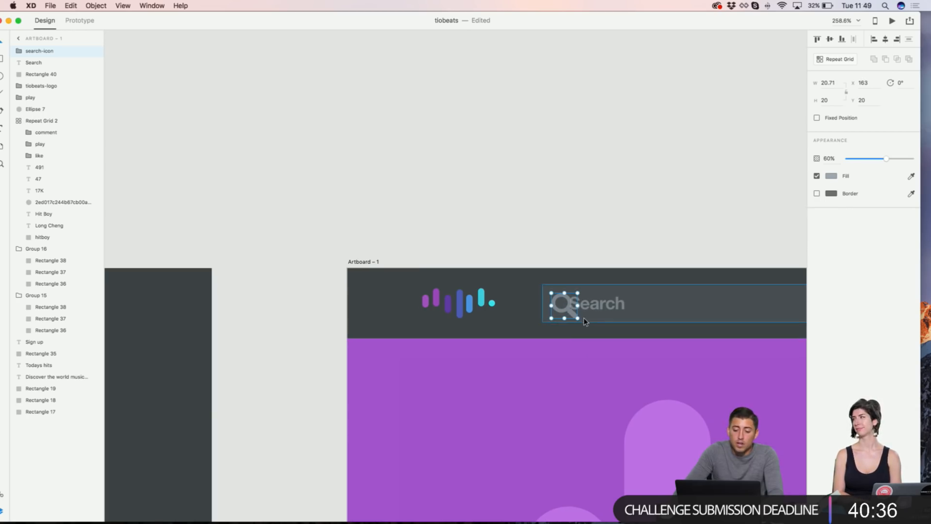
Step: Space the Search text 10 units from the icon and centre both vertically
click(597, 304)
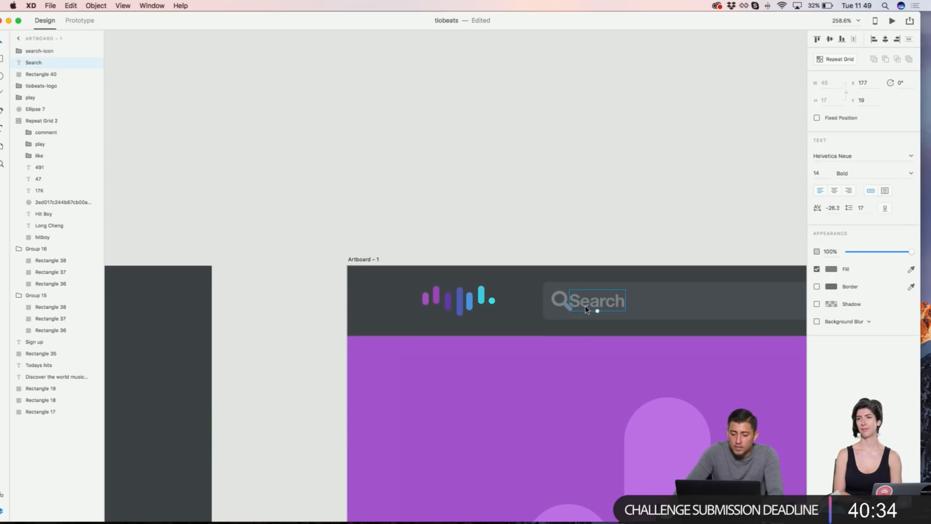
scroll(587, 309, right, 2)
drag(574, 305, 579, 306)
key(shift+Right)
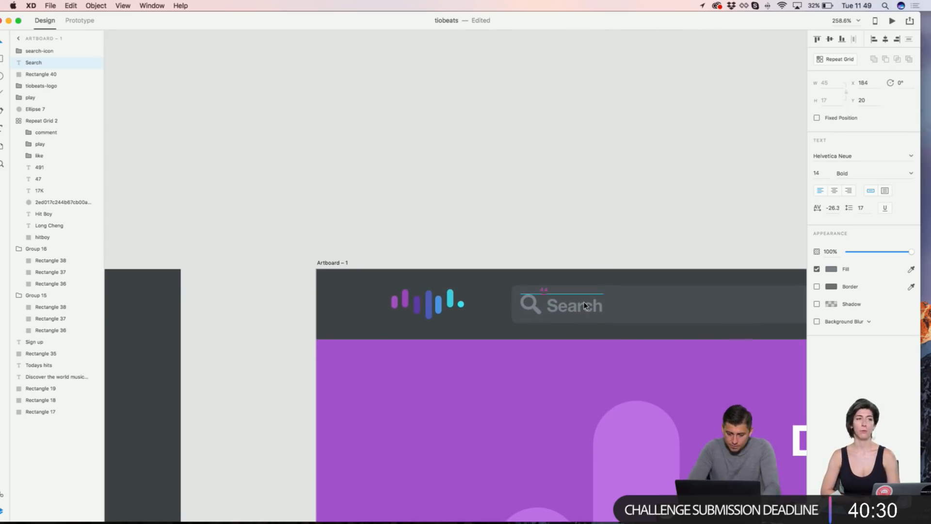
click(537, 312)
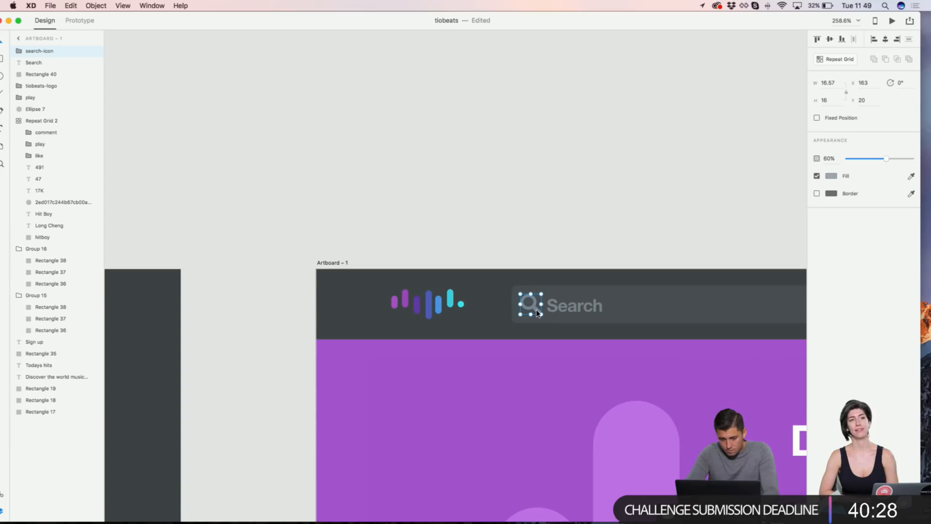
drag(536, 309, 559, 310)
shift+click(561, 308)
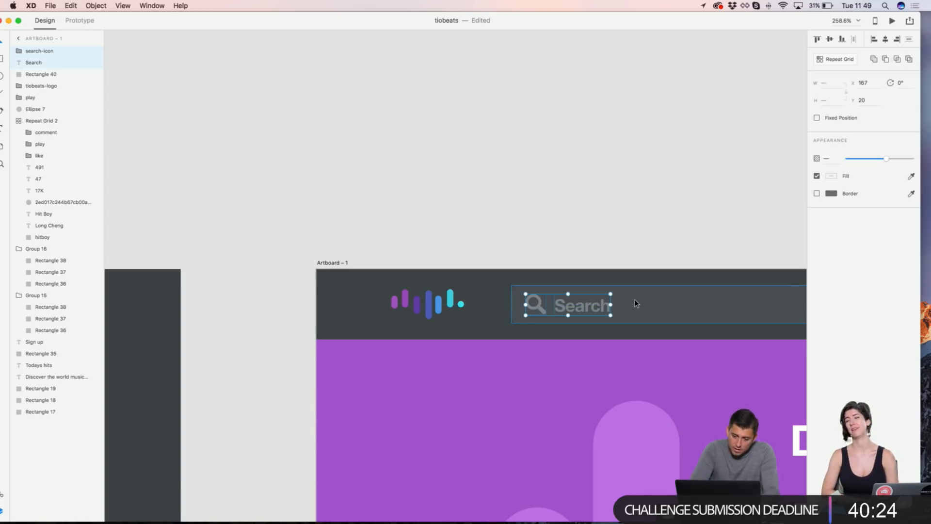
click(830, 40)
Step: Darken the top bar rectangle's fill to #393E41
click(691, 131)
scroll(689, 131, down, 2)
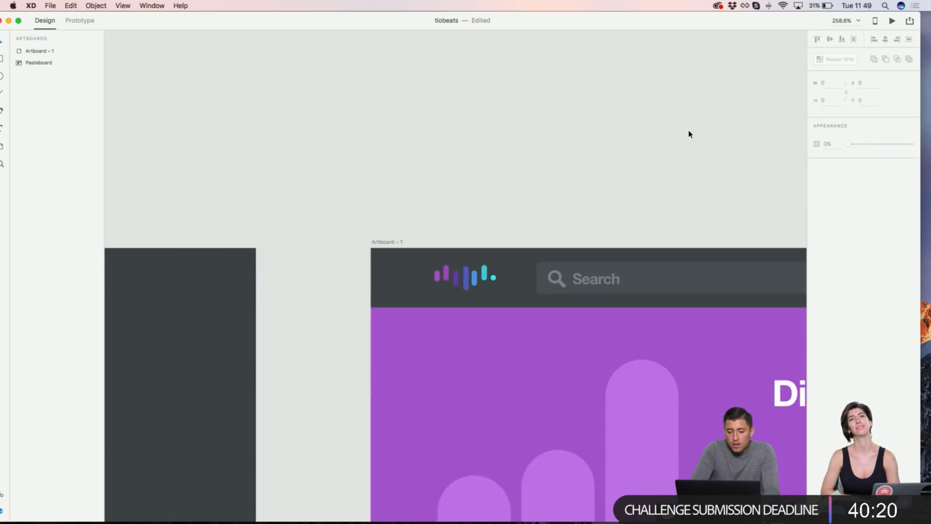
scroll(607, 152, right, 6)
scroll(608, 155, down, 2)
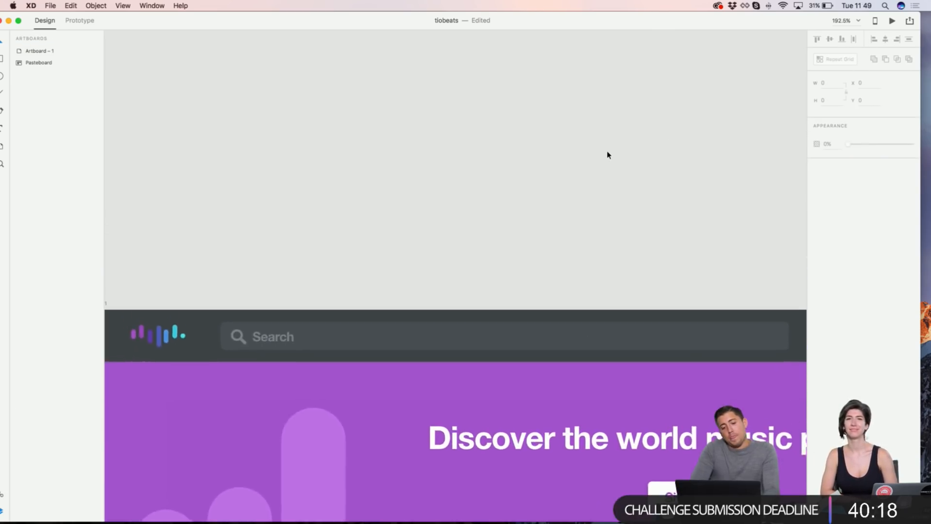
scroll(608, 155, down, 2)
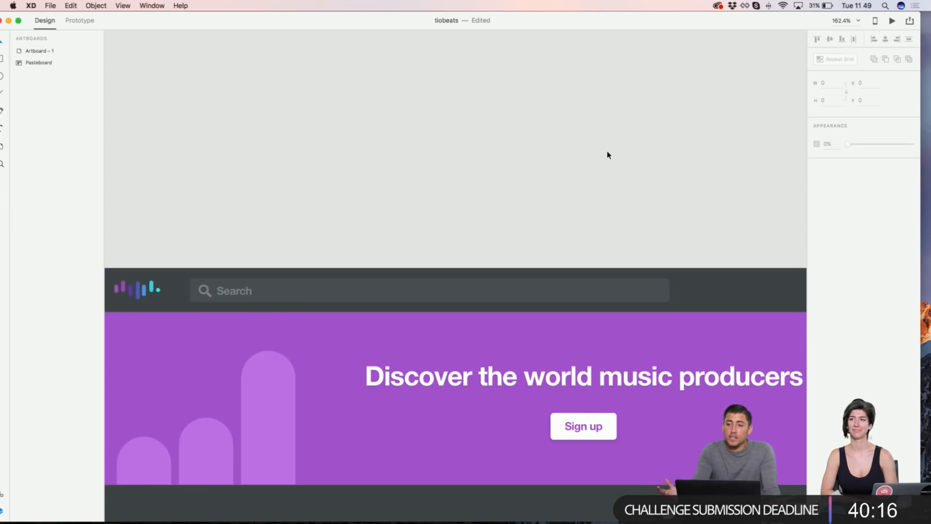
scroll(556, 165, down, 1)
scroll(556, 165, left, 3)
scroll(556, 165, down, 3)
click(334, 174)
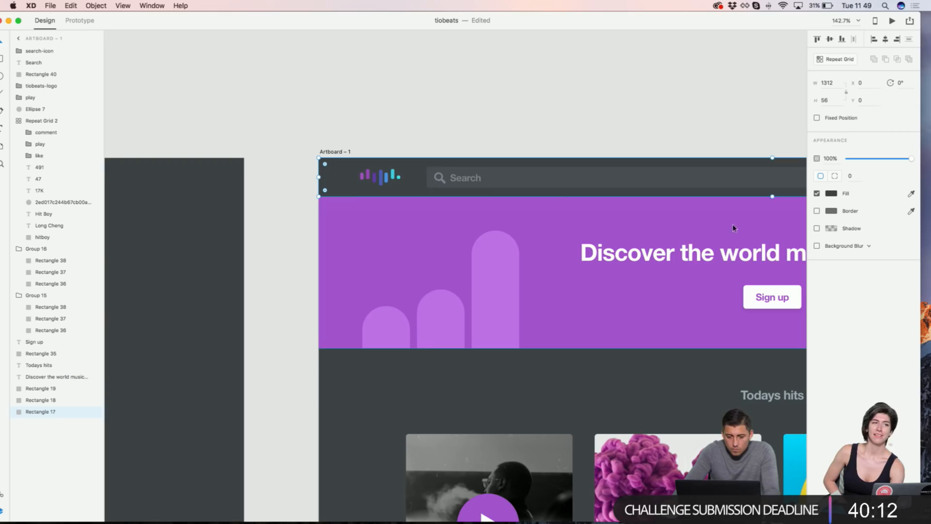
click(832, 194)
drag(725, 202, 726, 203)
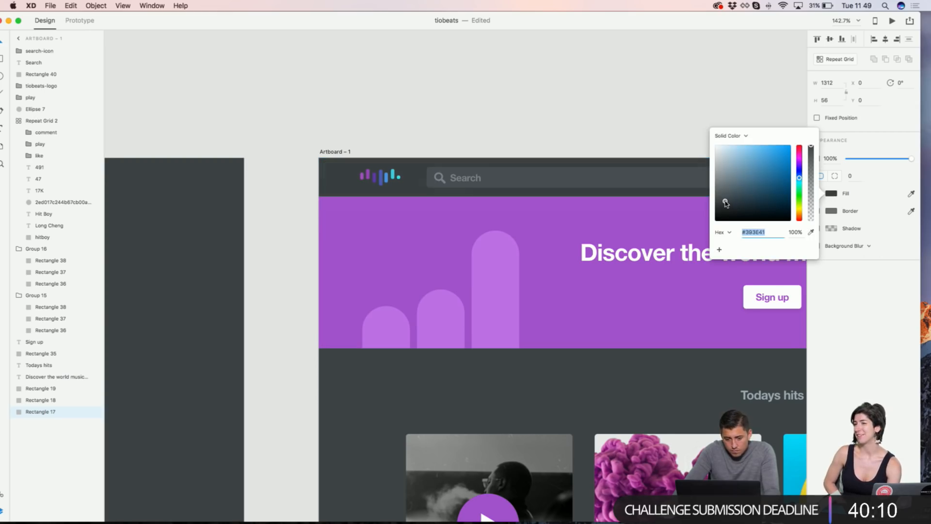
click(574, 98)
Step: Select the chat bubble icon in the reference design's nav bar
scroll(574, 98, left, 10)
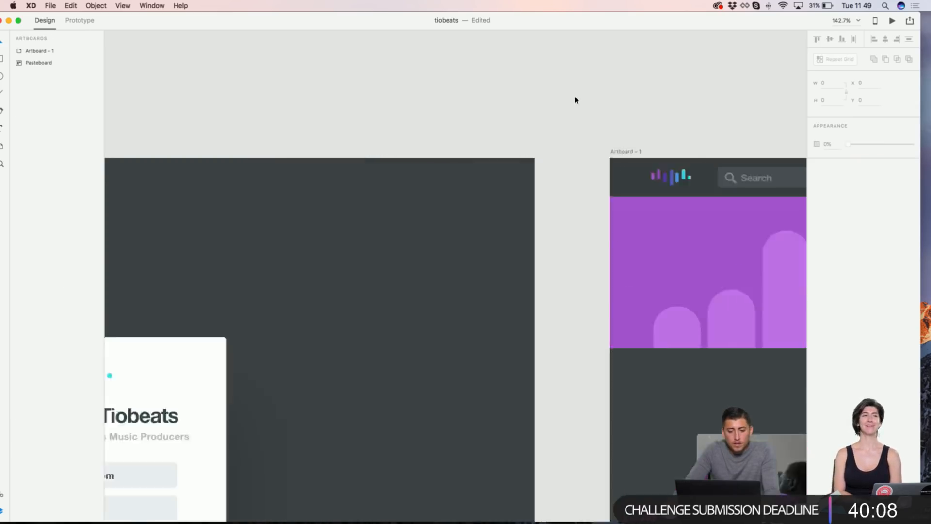
scroll(597, 68, right, 5)
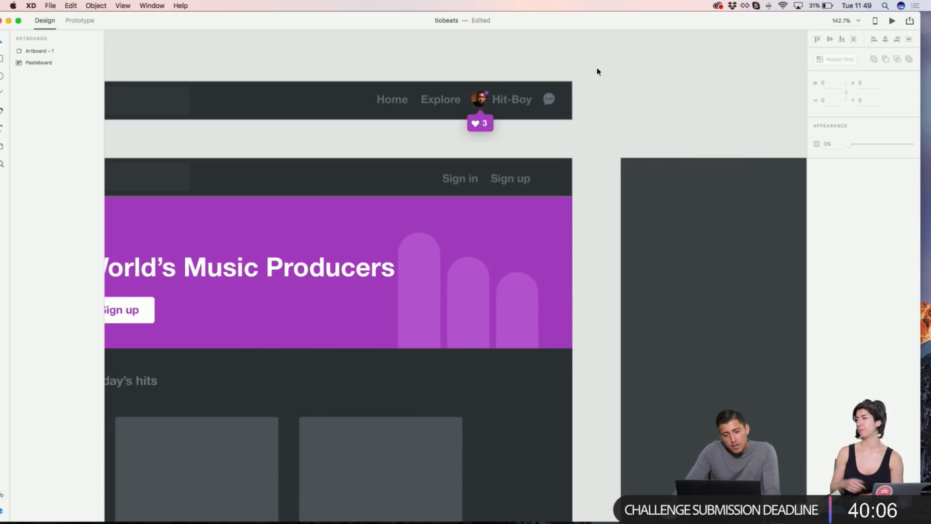
scroll(577, 68, up, 5)
scroll(643, 127, down, 5)
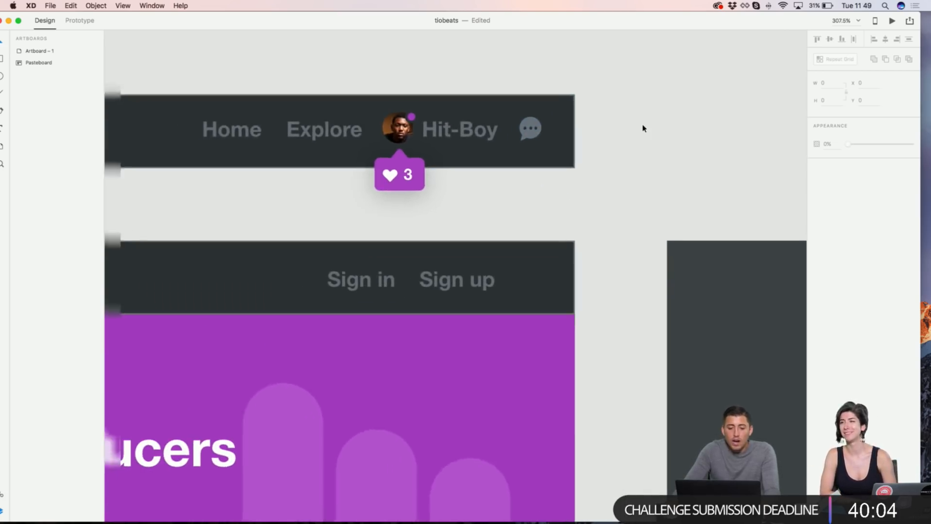
scroll(644, 128, down, 5)
scroll(686, 312, up, 5)
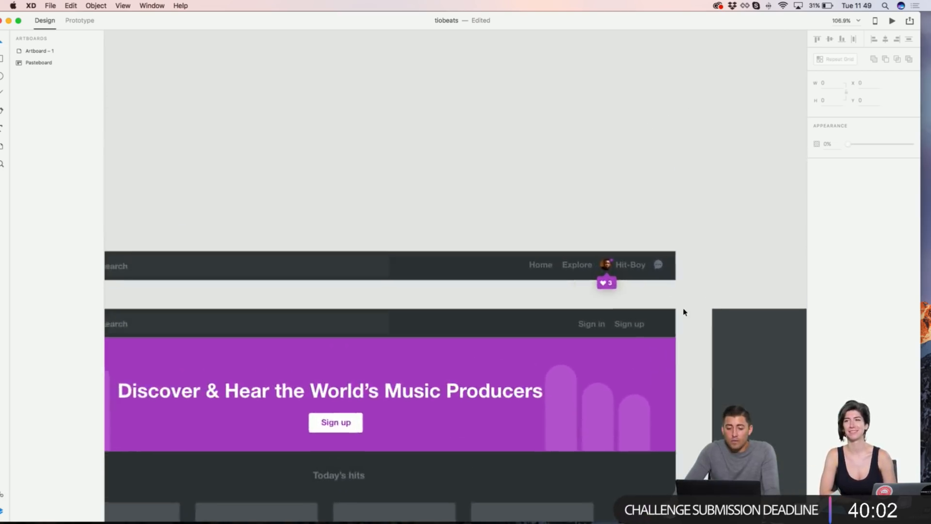
scroll(685, 312, down, 5)
scroll(685, 311, left, 6)
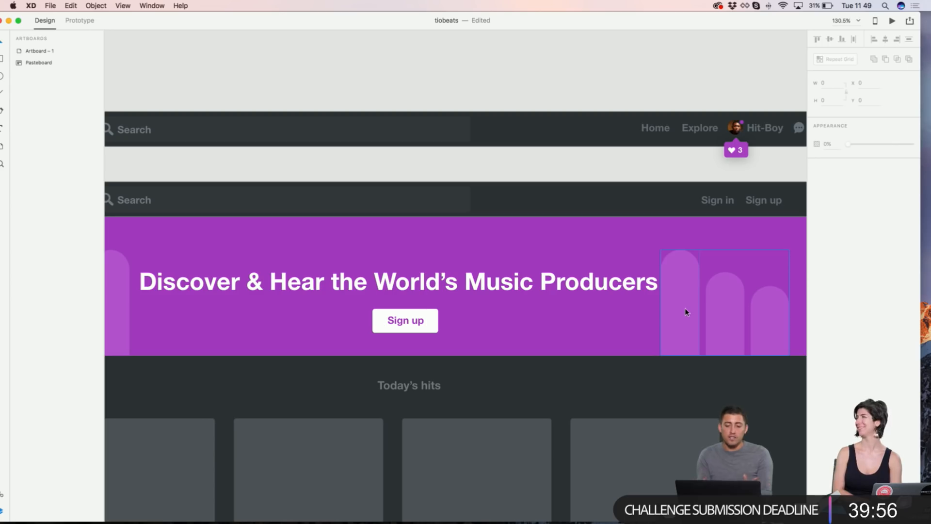
scroll(664, 166, right, 3)
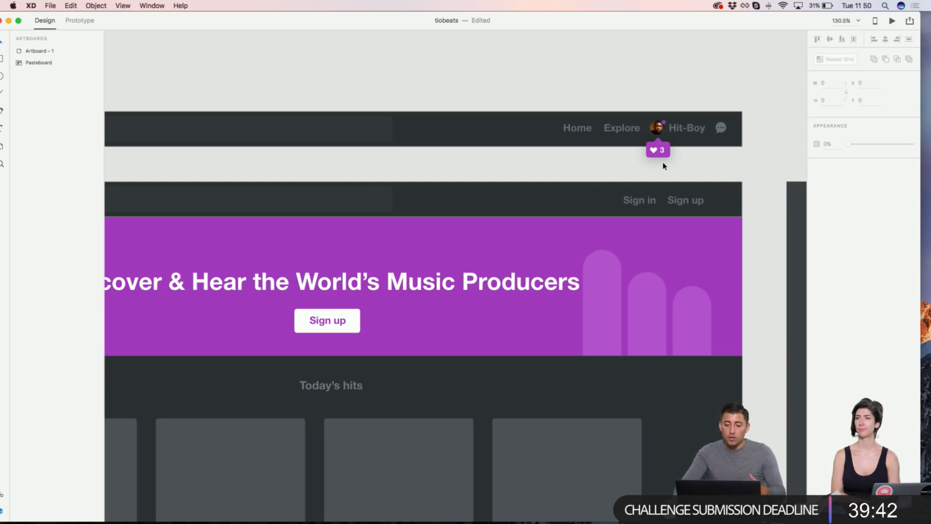
scroll(747, 113, up, 10)
click(665, 141)
scroll(666, 142, down, 10)
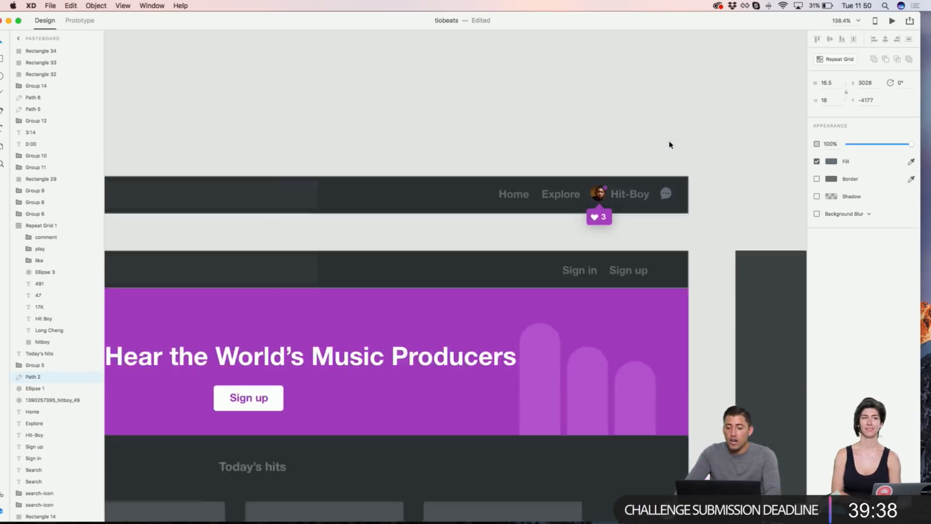
scroll(672, 144, right, 8)
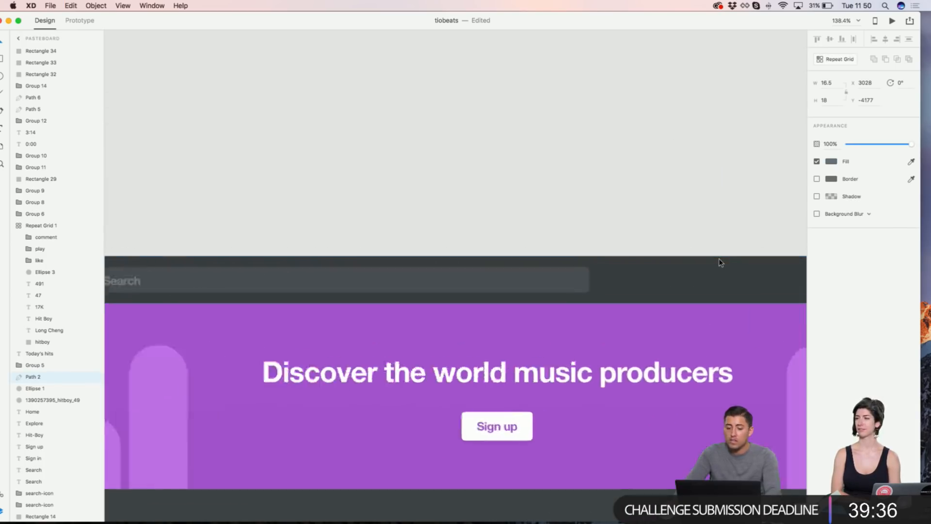
scroll(631, 188, up, 4)
Step: Paste the chat bubble icon into Artboard – 1 and move it up into the top bar
scroll(632, 188, up, 3)
key(super+v)
drag(462, 273, 485, 206)
scroll(485, 206, up, 2)
scroll(484, 209, up, 3)
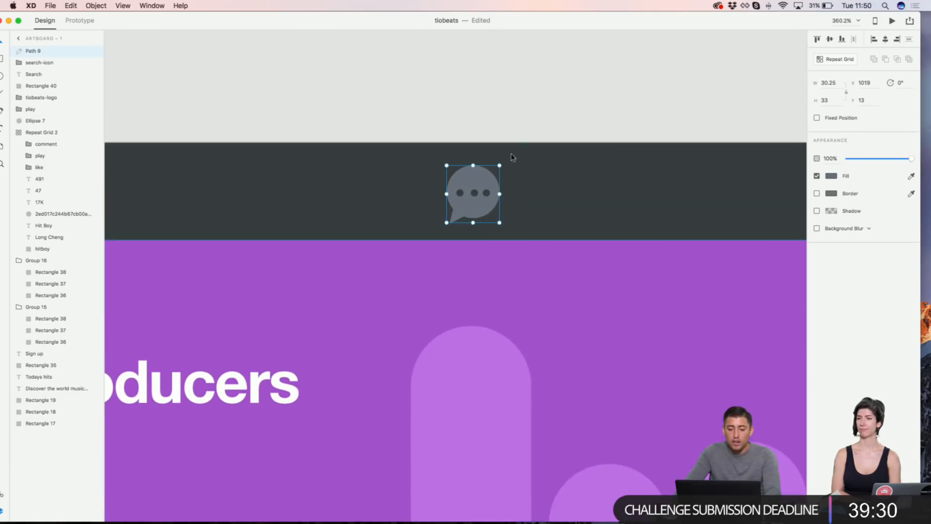
click(526, 121)
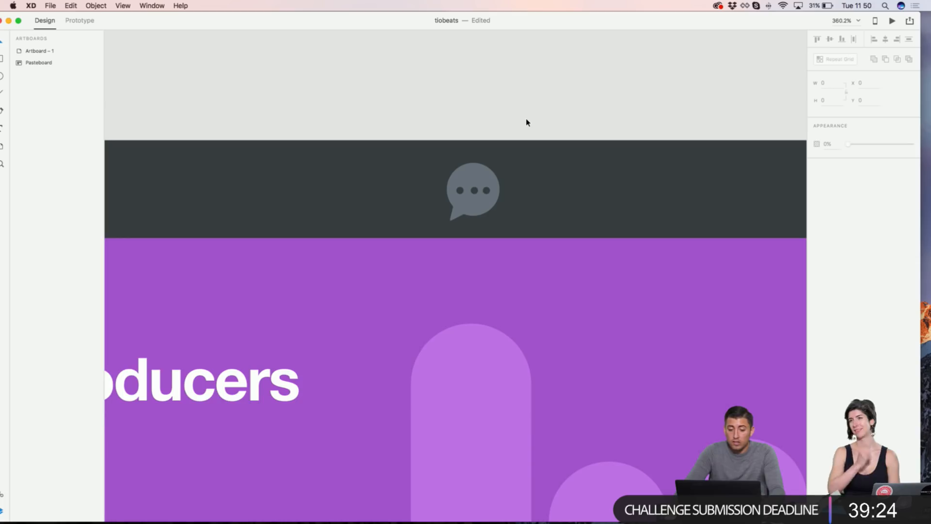
scroll(502, 171, up, 5)
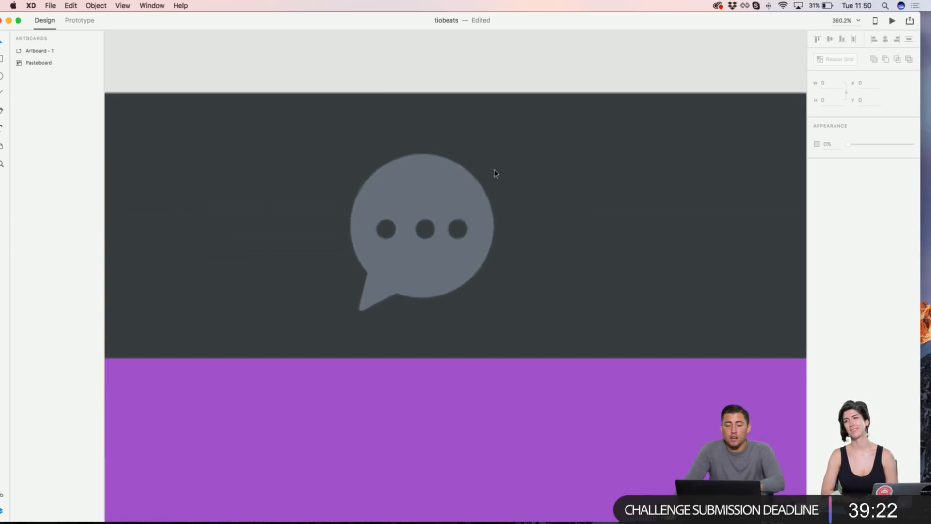
click(555, 182)
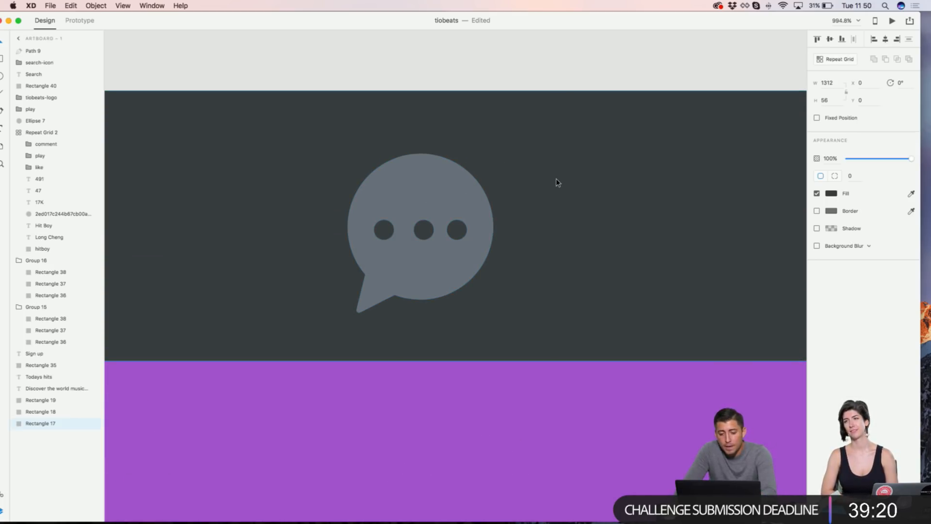
Step: Draw a borderless circle over the chat bubble, filled red at 43% opacity
key(e)
drag(514, 161, 694, 307)
drag(595, 210, 424, 196)
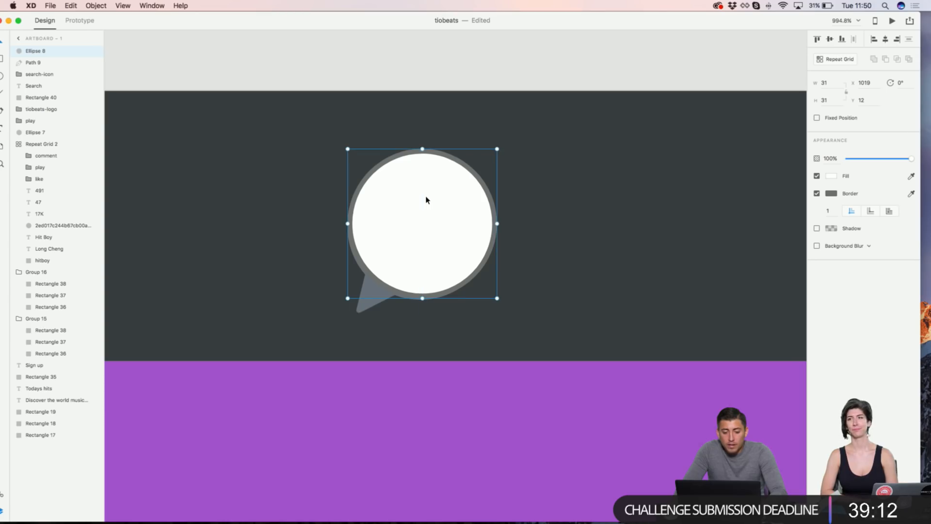
click(818, 194)
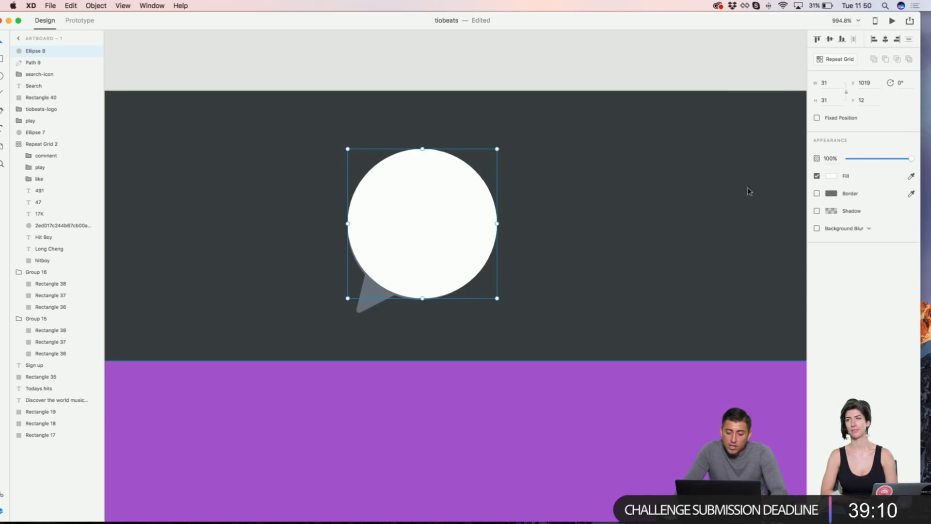
click(829, 178)
click(778, 157)
click(900, 159)
drag(900, 159, 875, 160)
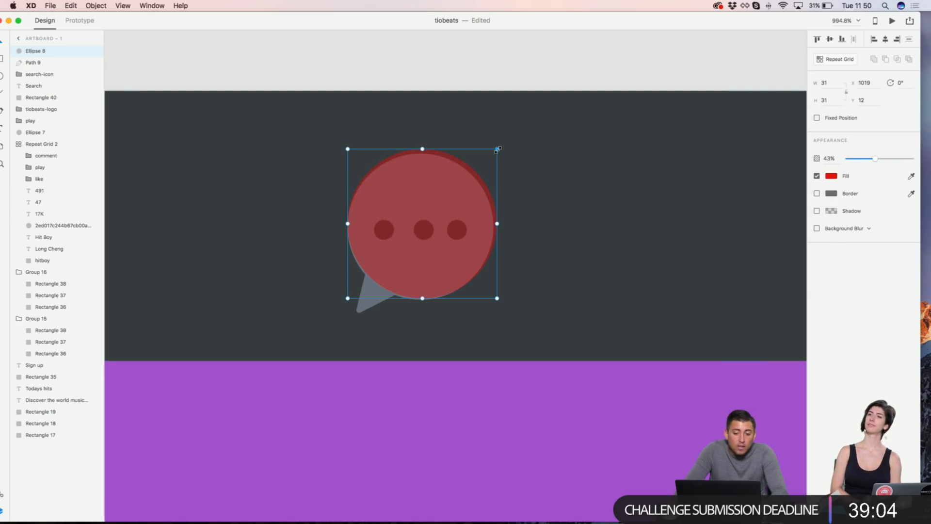
click(474, 80)
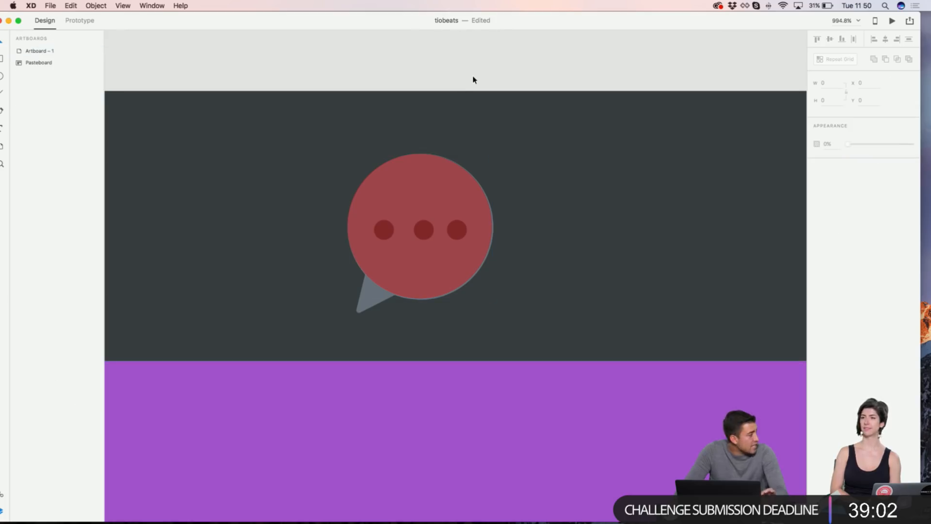
Step: Select the chat bubble, then the dark top bar rectangle
scroll(393, 255, up, 5)
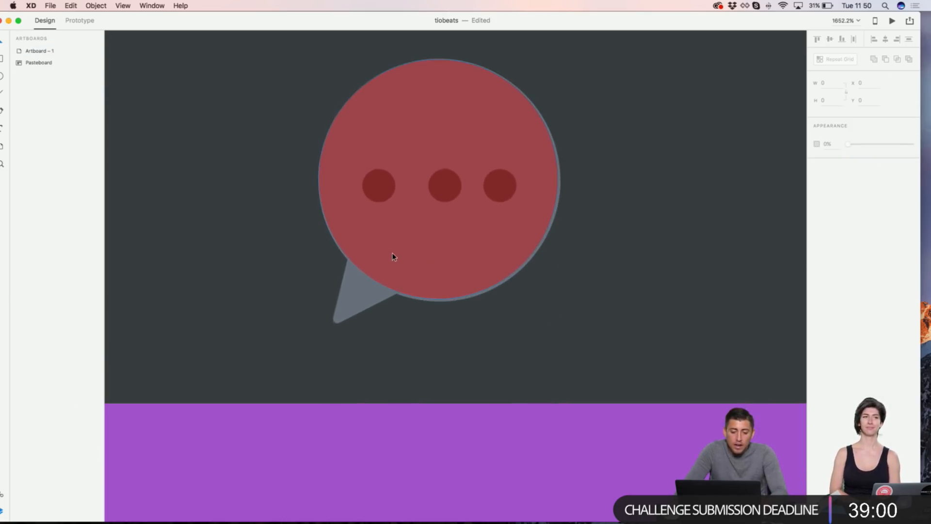
drag(106, 21, 126, 20)
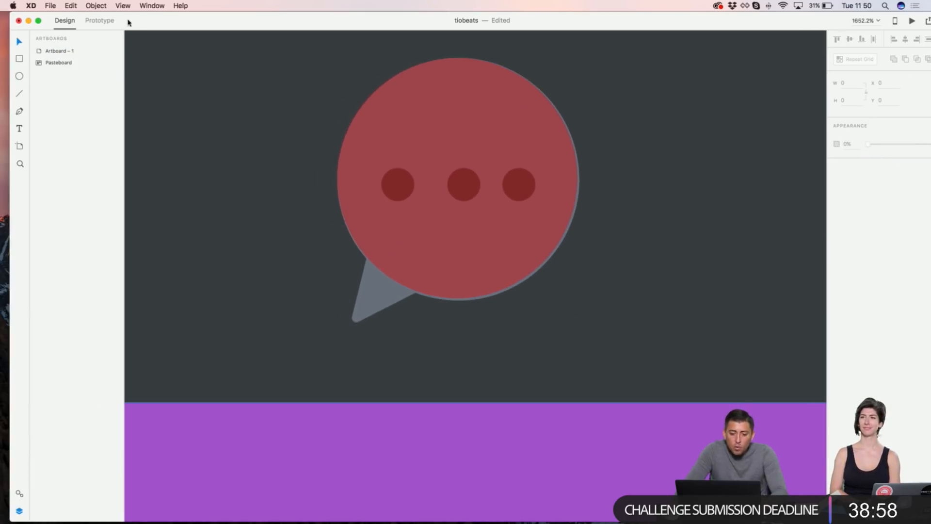
click(415, 252)
click(295, 250)
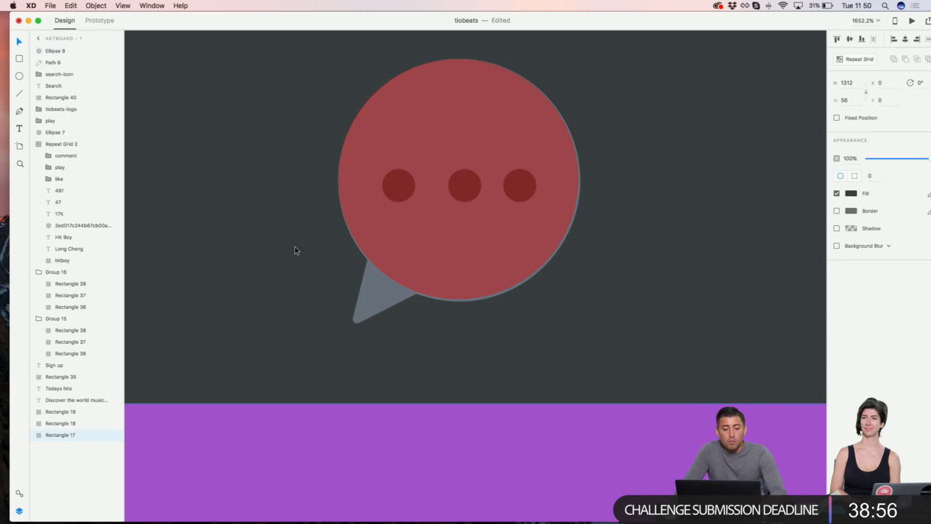
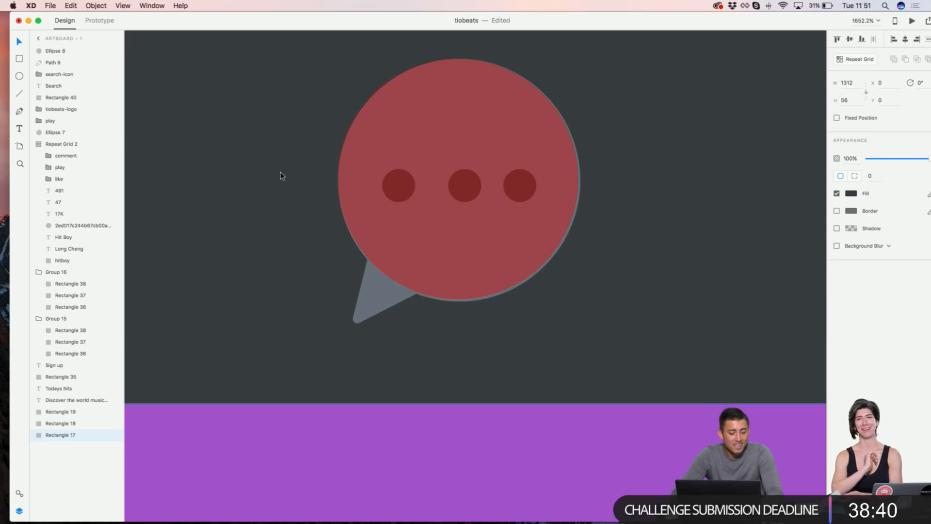
Step: Draw a small square beside the bubble, rotate it to 340°, place it on the edge, round corners to 3
key(r)
scroll(276, 211, right, 1)
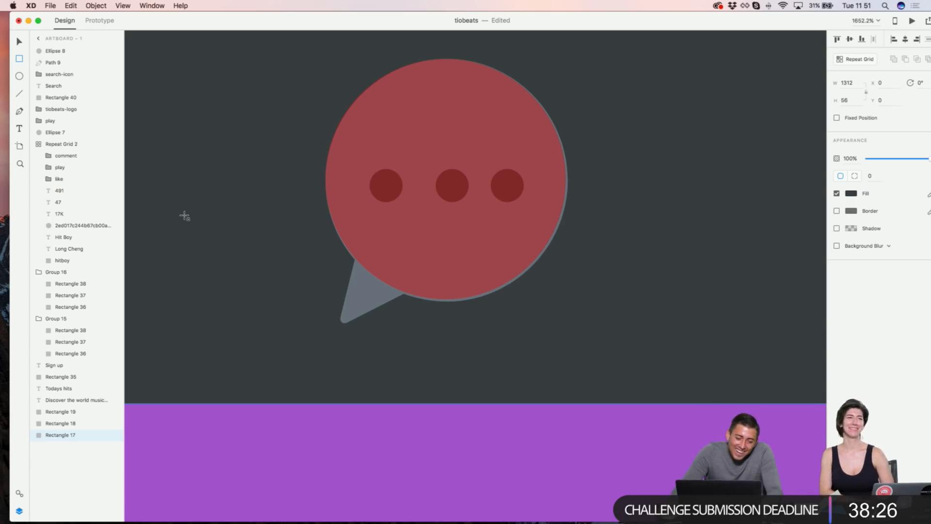
drag(246, 195, 349, 299)
key(v)
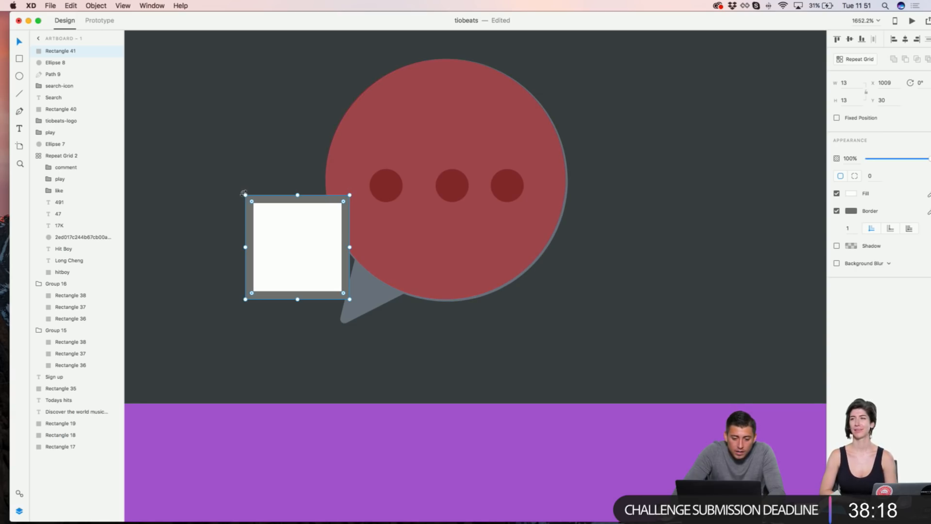
drag(243, 192, 229, 215)
drag(280, 236, 355, 244)
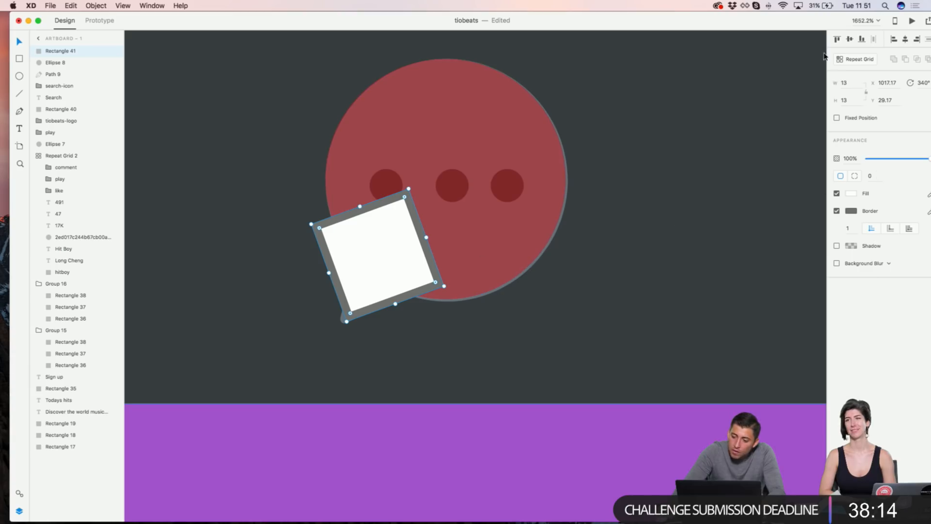
drag(823, 26, 796, 26)
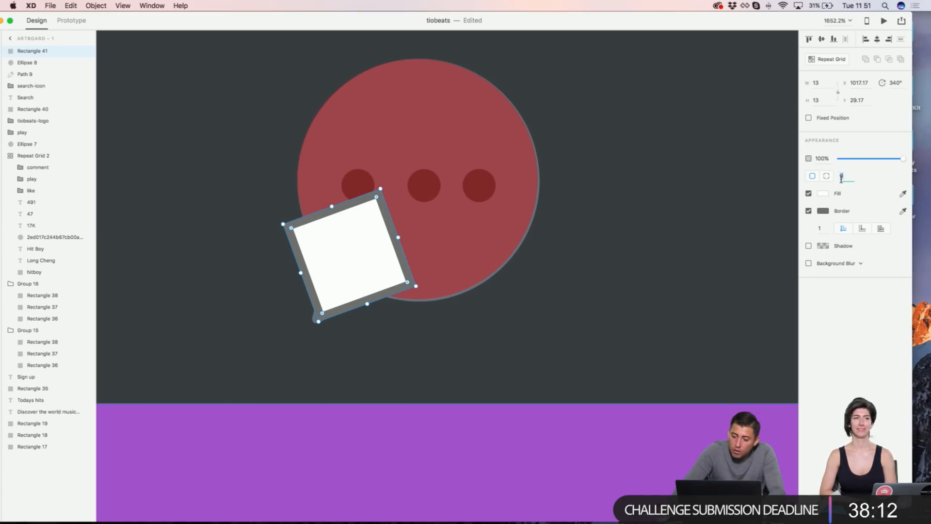
text(3)
key(Return)
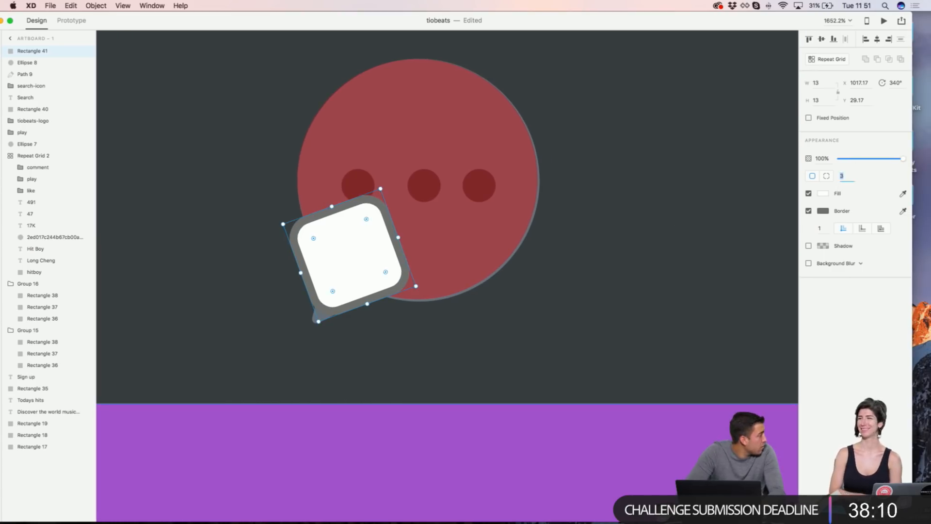
Step: Reshape the square's anchor points into a tail, then undo back to the rounded square
double_click(321, 234)
shift+click(291, 247)
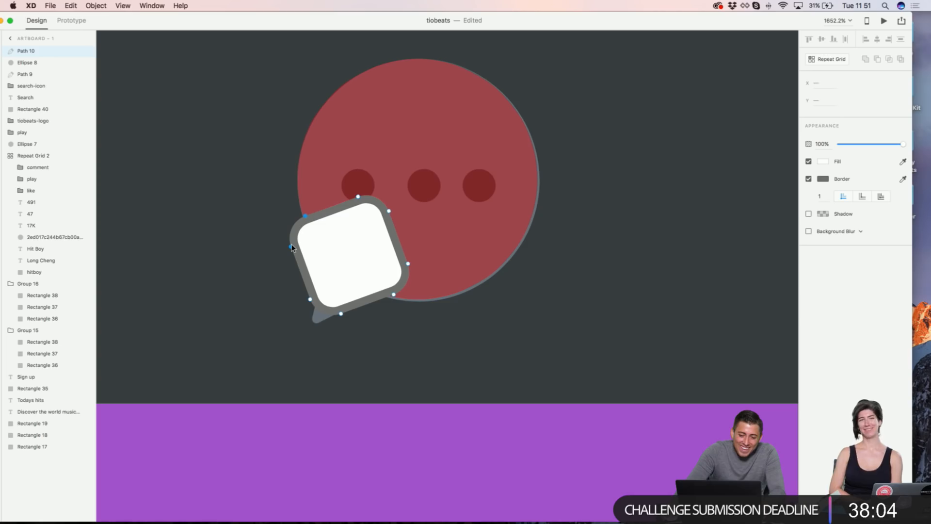
drag(292, 247, 326, 251)
click(407, 264)
shift+click(393, 294)
mouse_move(394, 294)
mouse_down()
mouse_move(385, 275)
mouse_move(392, 286)
mouse_up()
scroll(337, 313, up, 5)
scroll(339, 315, down, 1)
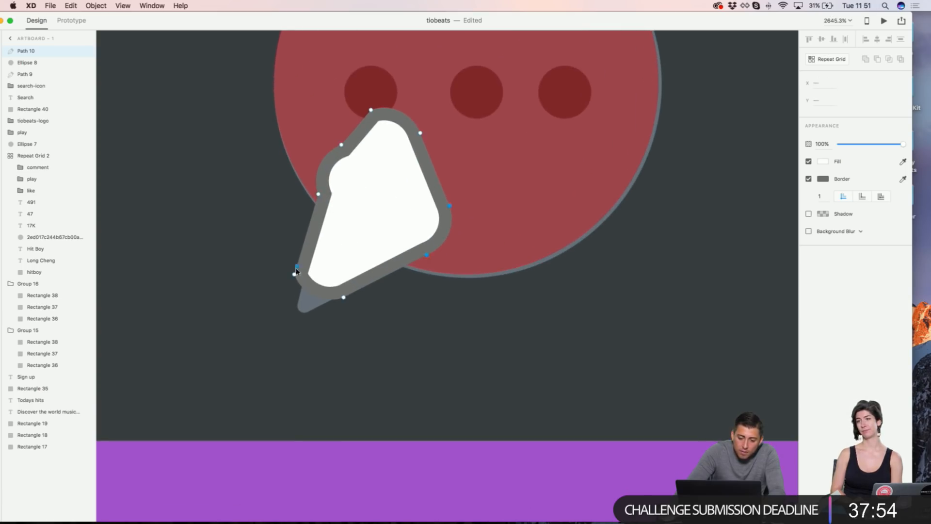
click(809, 178)
key(super+z)
key(super+z)
key(super+z)
key(super+z)
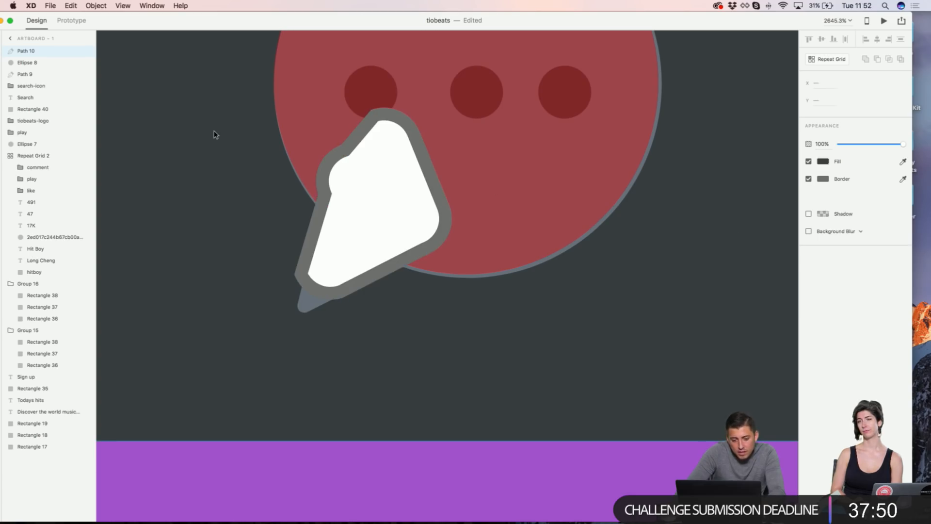
key(super+z)
key(super+z)
key(super+z)
Step: Pull the square's anchors into a tapered, wider wedge tail
scroll(365, 178, up, 5)
drag(249, 330, 330, 289)
click(415, 407)
drag(438, 358, 478, 301)
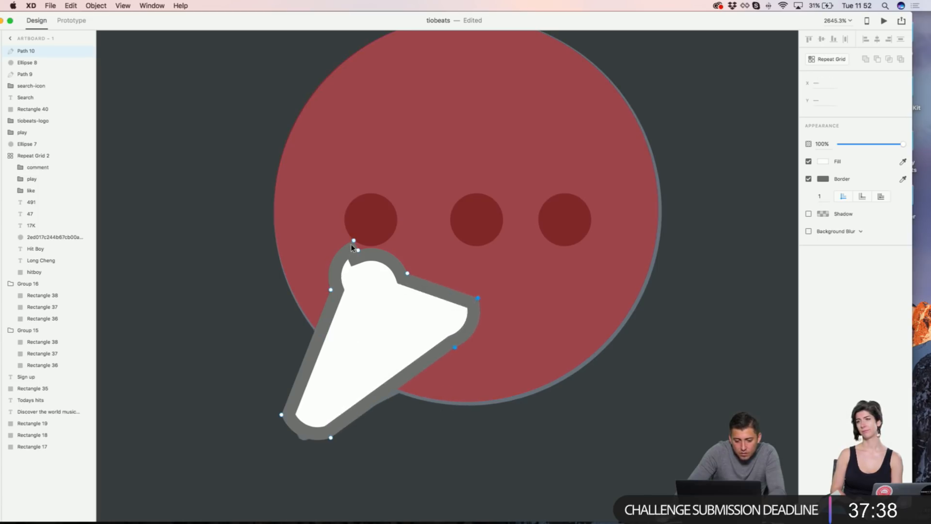
click(281, 416)
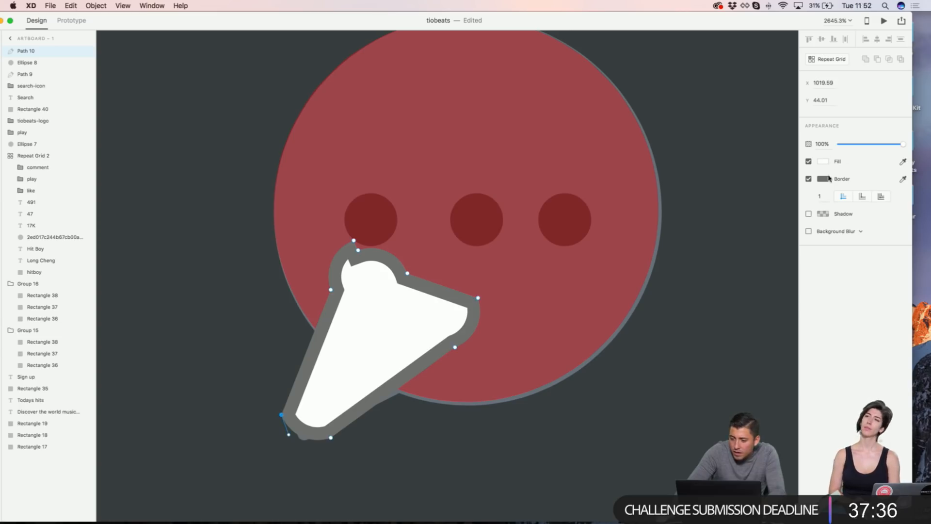
click(822, 196)
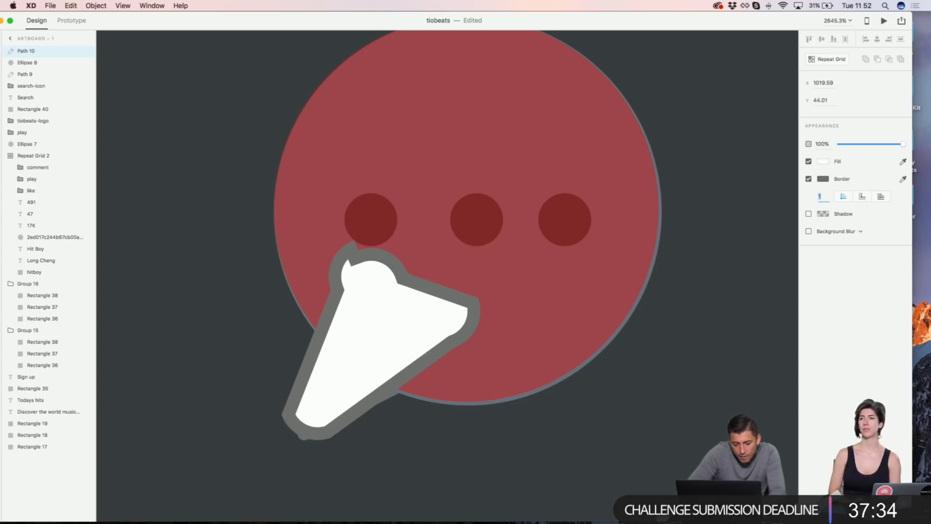
Step: Delete the white tail shape from the bubble
click(318, 263)
click(347, 345)
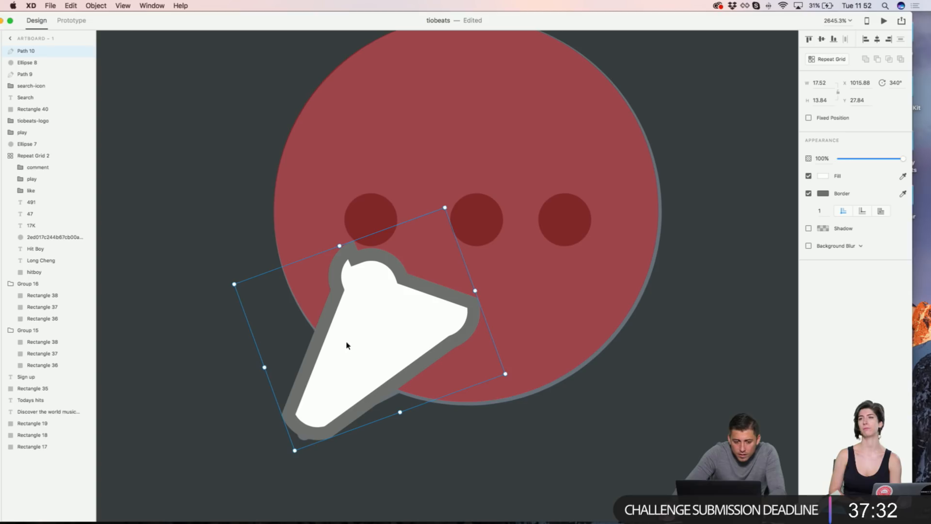
drag(113, 18, 148, 18)
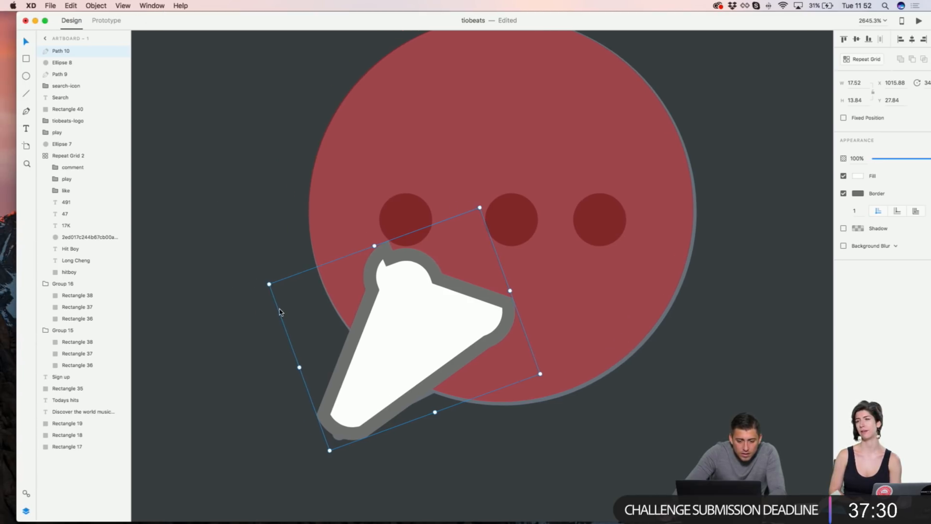
key(Delete)
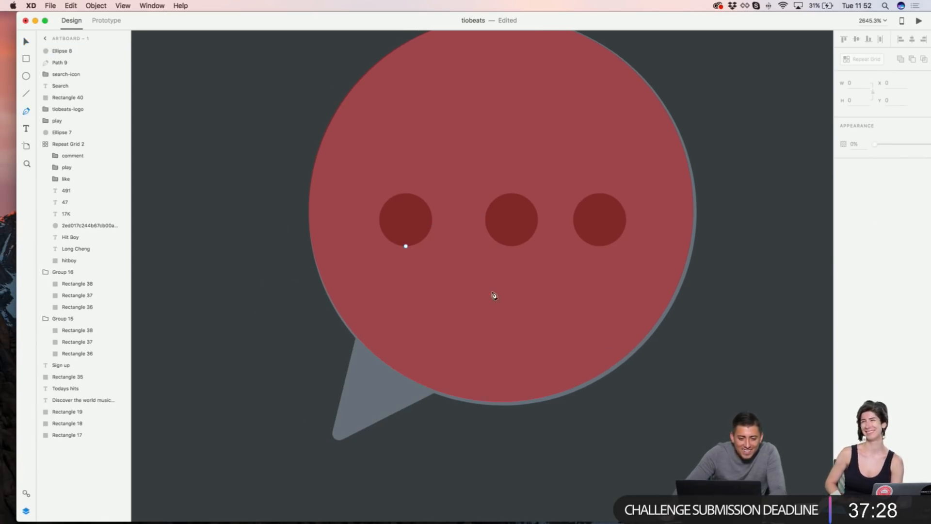
Step: Draw a triangle tail with the Pen from the circle's edge down to a bottom tip
click(356, 338)
click(334, 441)
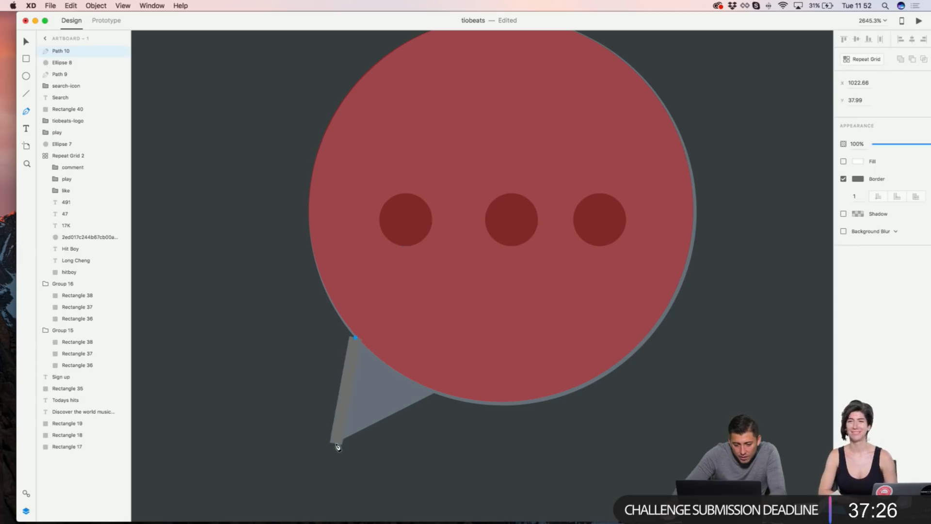
click(434, 389)
click(356, 338)
key(Escape)
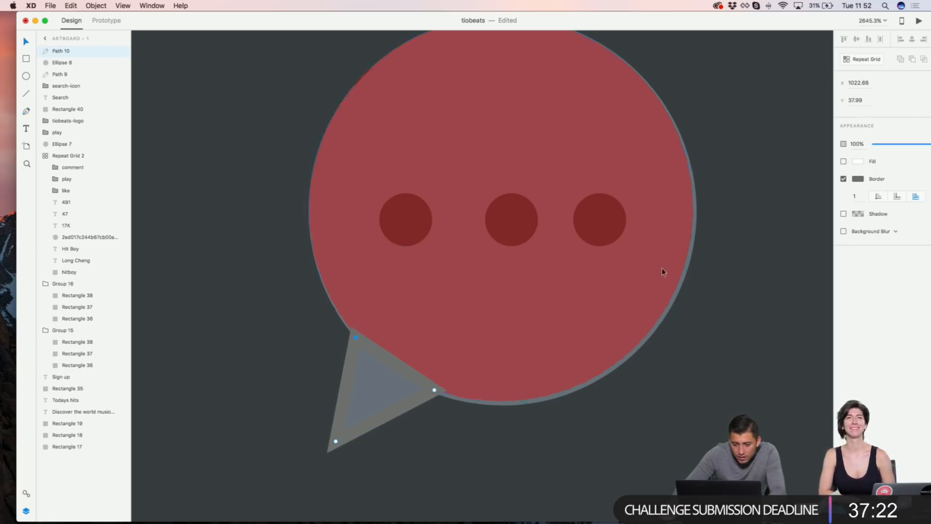
Step: Remove the triangle's border and fill it with the circle's red using the eyedropper
click(842, 179)
click(843, 161)
click(857, 161)
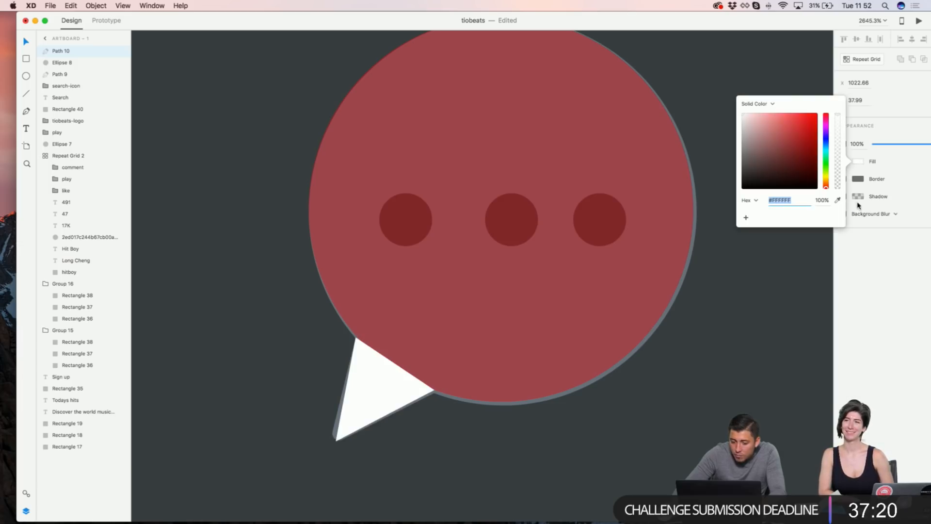
click(837, 200)
click(638, 164)
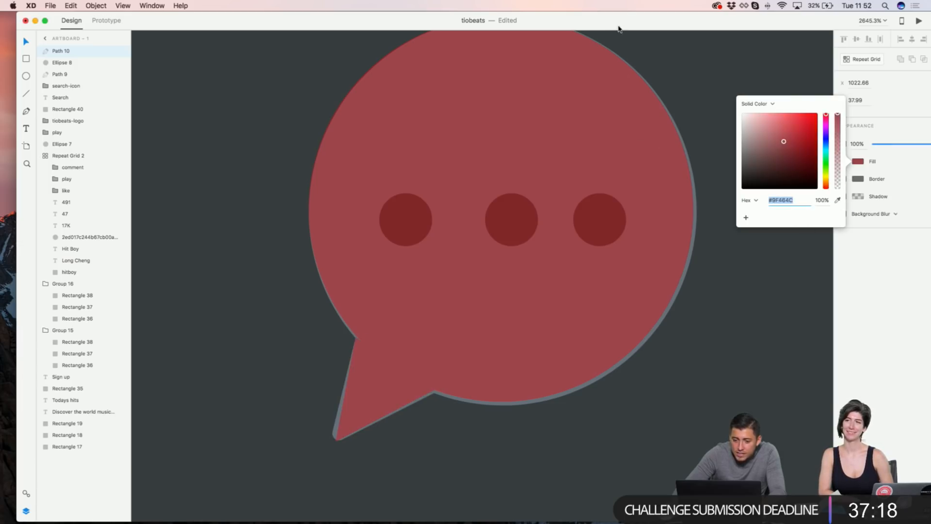
drag(622, 20, 595, 20)
Step: Move the tail's tip and upper and lower points so it meets the circle
mouse_move(308, 443)
mouse_down()
mouse_move(262, 468)
mouse_move(315, 443)
mouse_move(301, 451)
mouse_up()
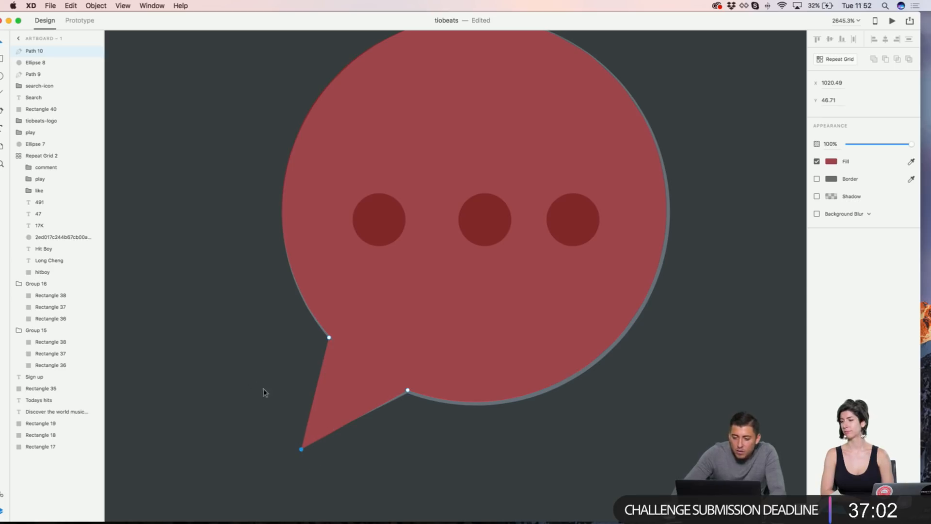
drag(328, 337, 330, 329)
drag(407, 391, 417, 389)
click(257, 347)
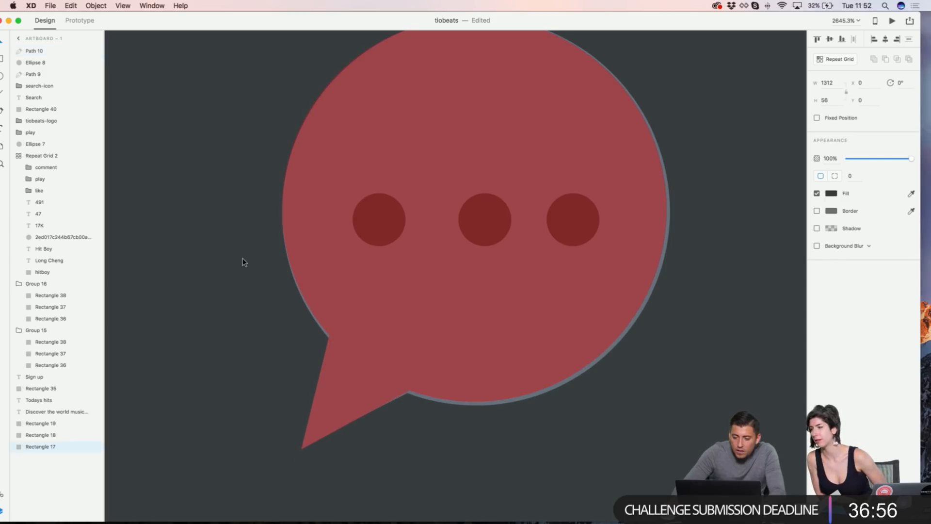
scroll(244, 262, down, 5)
scroll(353, 191, up, 3)
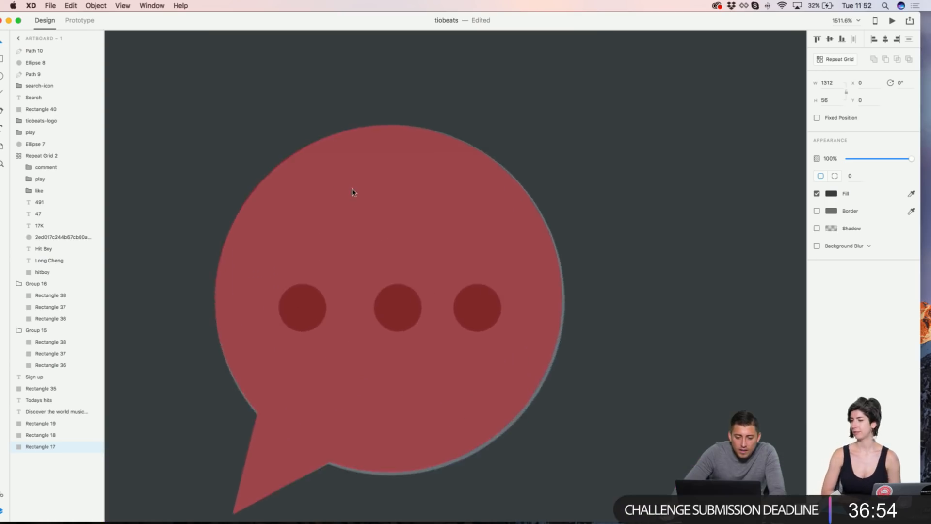
scroll(352, 192, up, 2)
Step: Draw a borderless white circle over the left dot and copy it onto the next dot
key(e)
drag(310, 262, 359, 310)
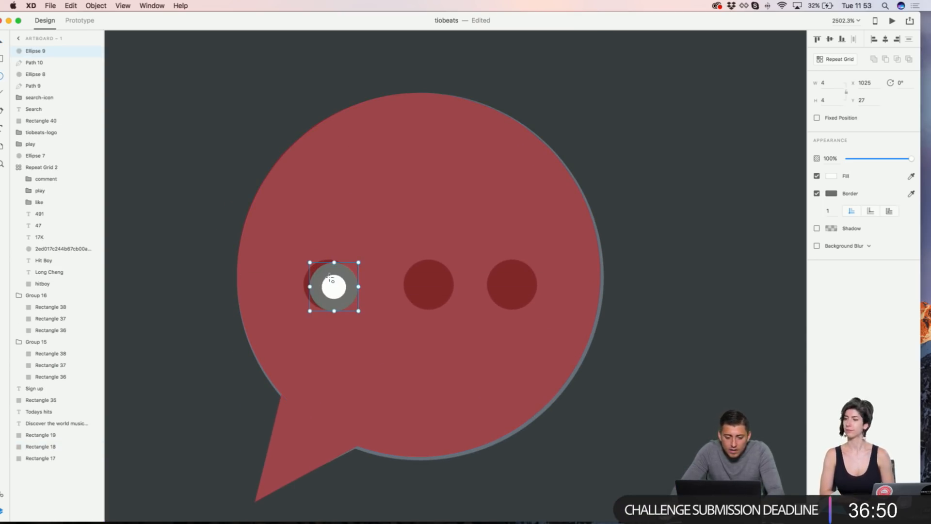
drag(310, 262, 299, 254)
click(816, 193)
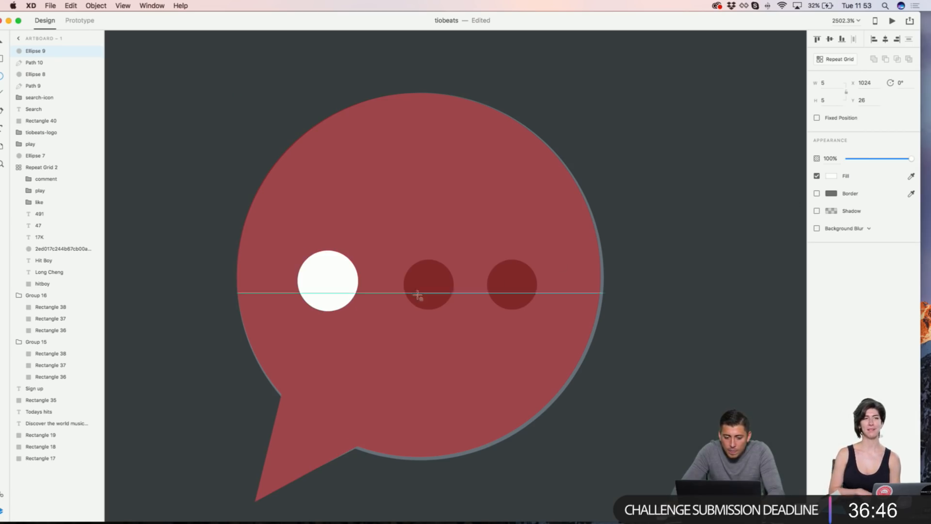
key(v)
drag(340, 285, 506, 284)
Step: Select the red circle, tail and three white dots and move them right of the grey bubble
key(super+minus)
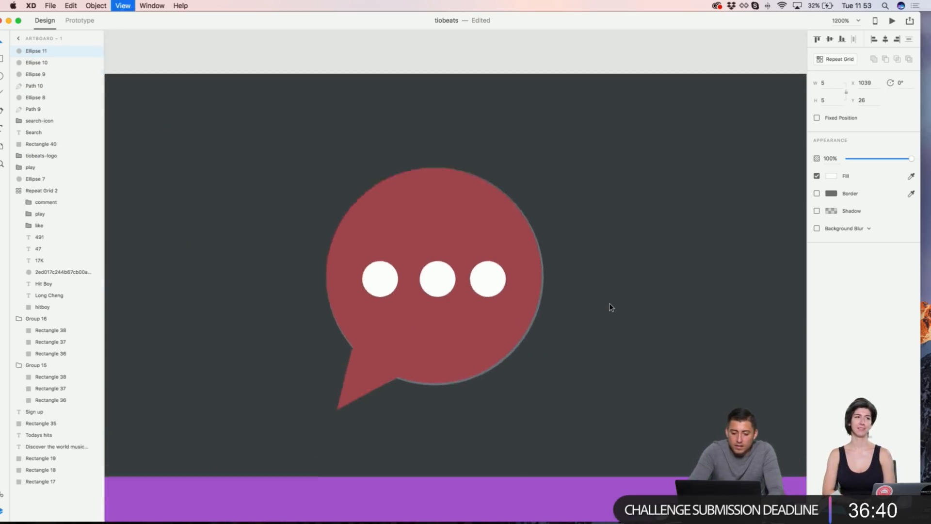
click(439, 338)
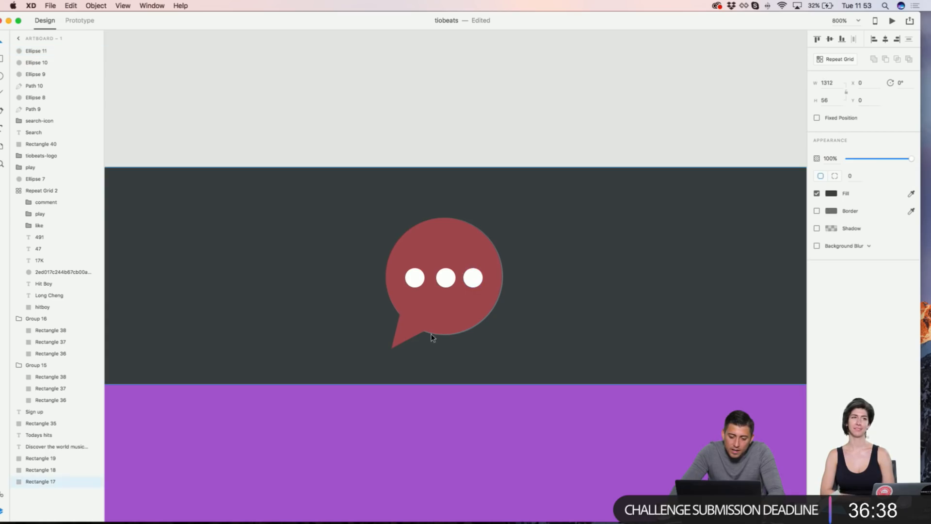
click(423, 326)
shift+click(409, 331)
shift+click(413, 281)
shift+click(446, 280)
shift+click(474, 277)
drag(445, 264, 623, 262)
Step: Select just the red circle and its tail
click(615, 122)
click(624, 250)
shift+click(588, 331)
Step: Set the circle and tail to full opacity, merge them, and fill with the left bubble's grey
drag(878, 159, 914, 159)
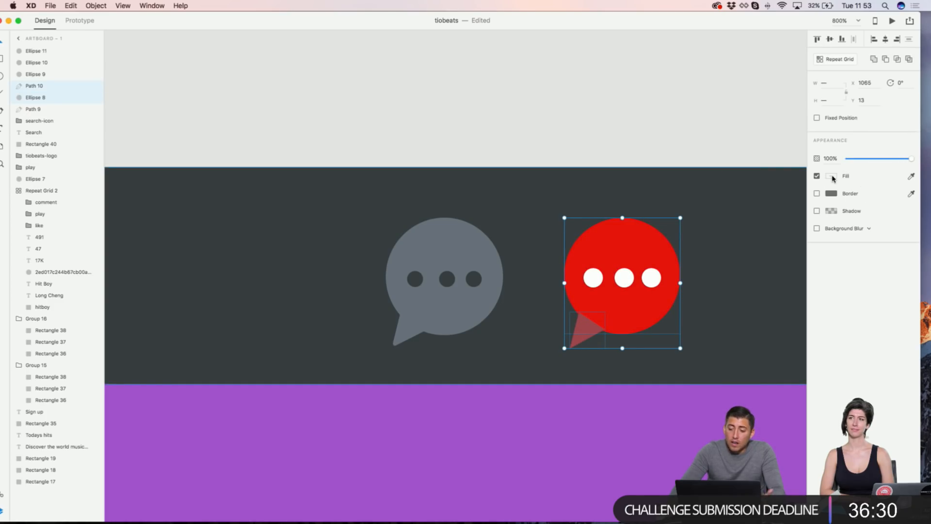
click(874, 59)
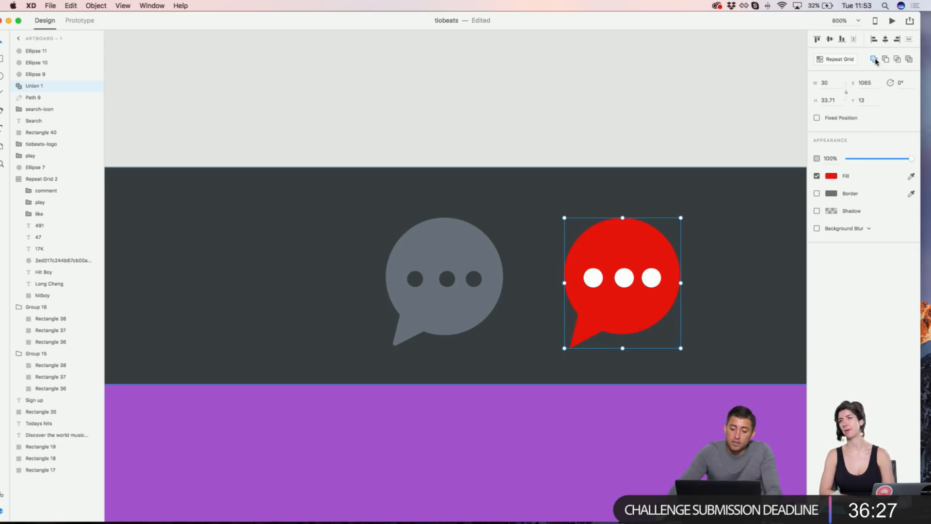
click(831, 175)
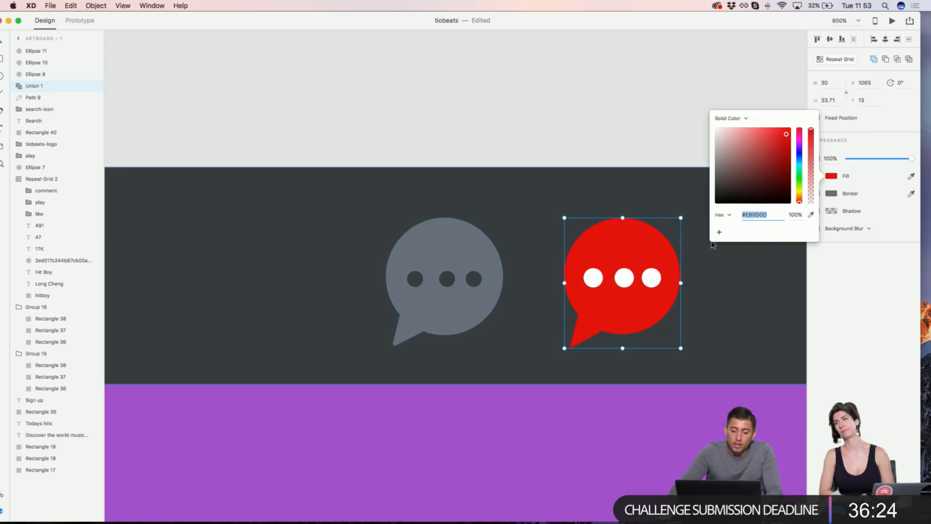
click(811, 215)
click(496, 267)
Step: Subtract the three white dots from the right bubble to cut them out as holes
click(595, 278)
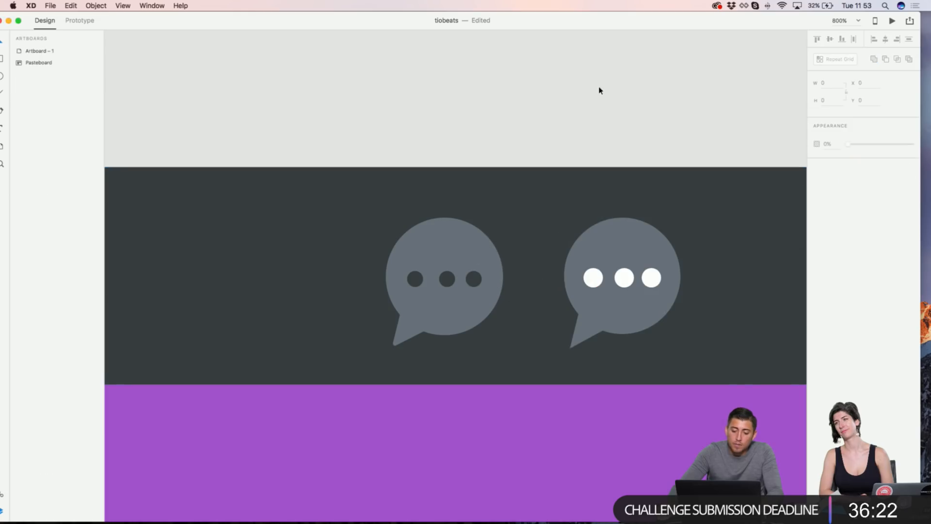
shift+click(624, 277)
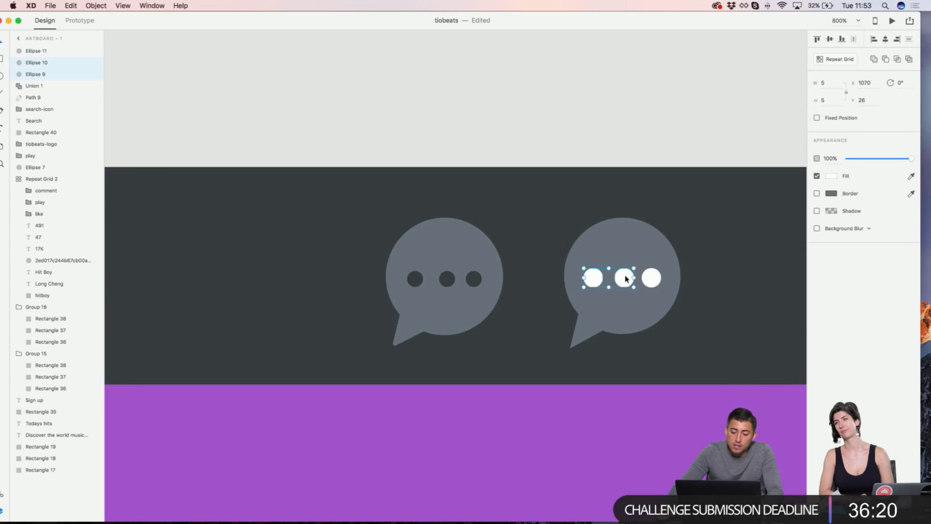
shift+click(651, 277)
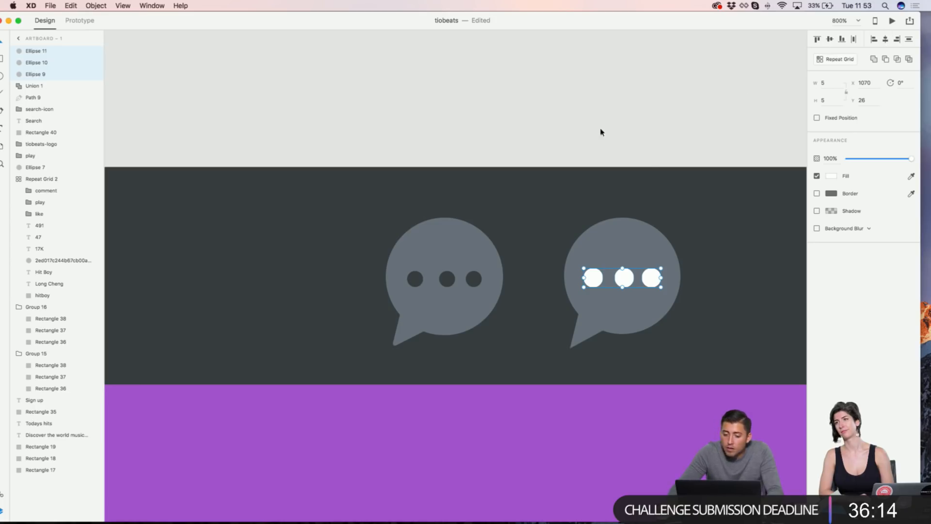
shift+click(638, 238)
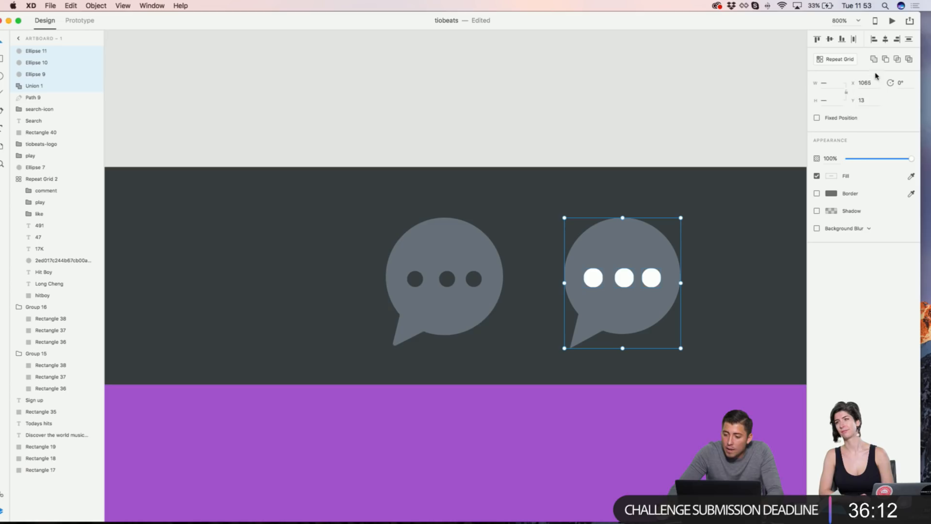
click(885, 59)
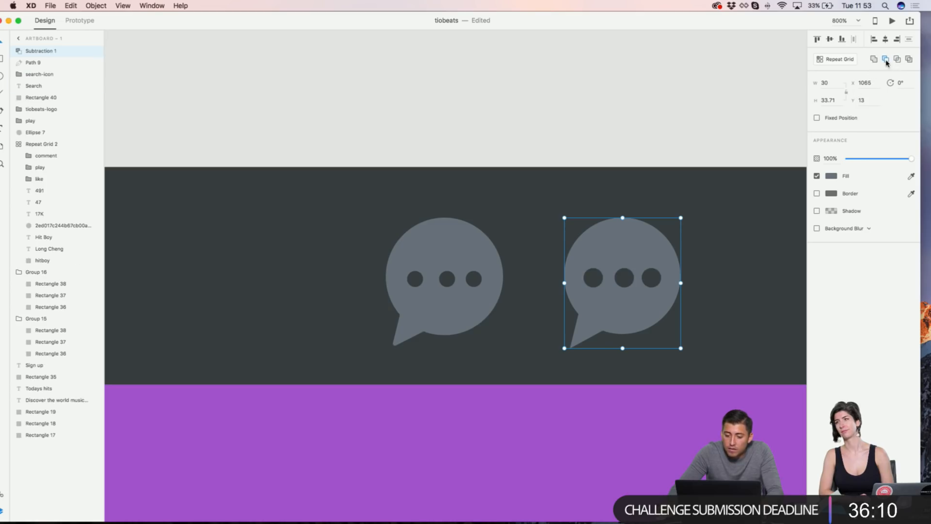
click(678, 104)
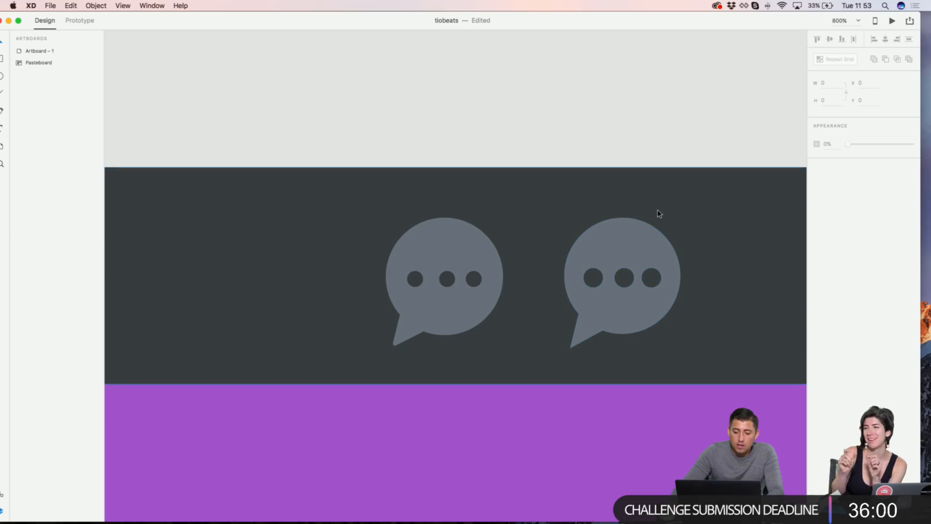
scroll(656, 202, up, 5)
click(599, 246)
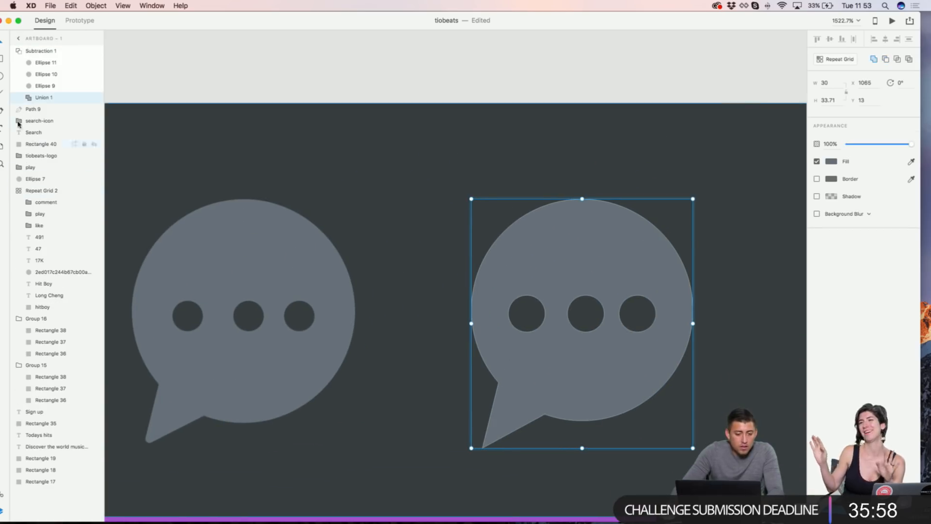
double_click(561, 236)
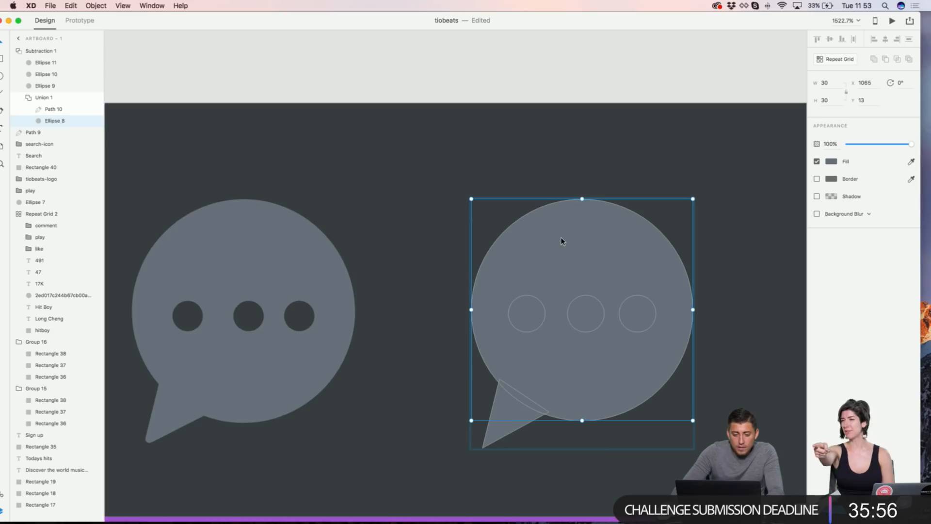
click(543, 305)
shift+click(597, 302)
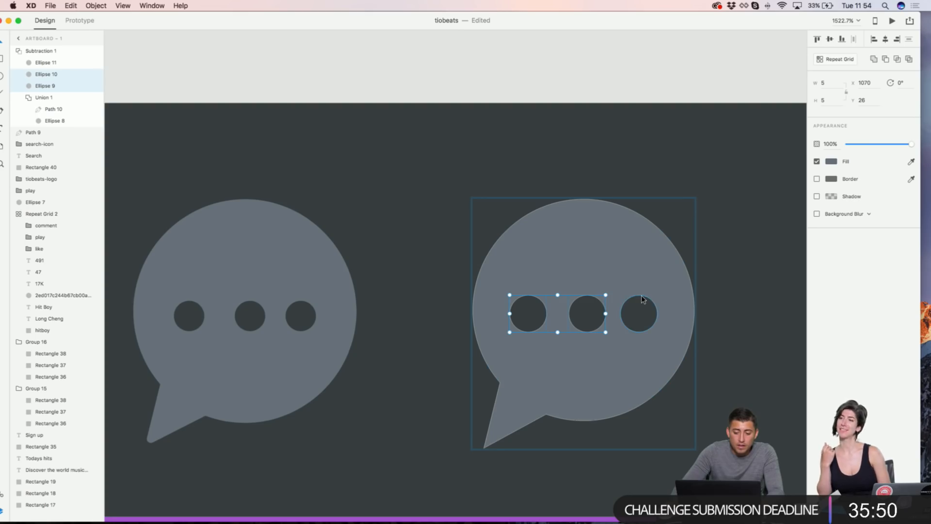
shift+click(643, 299)
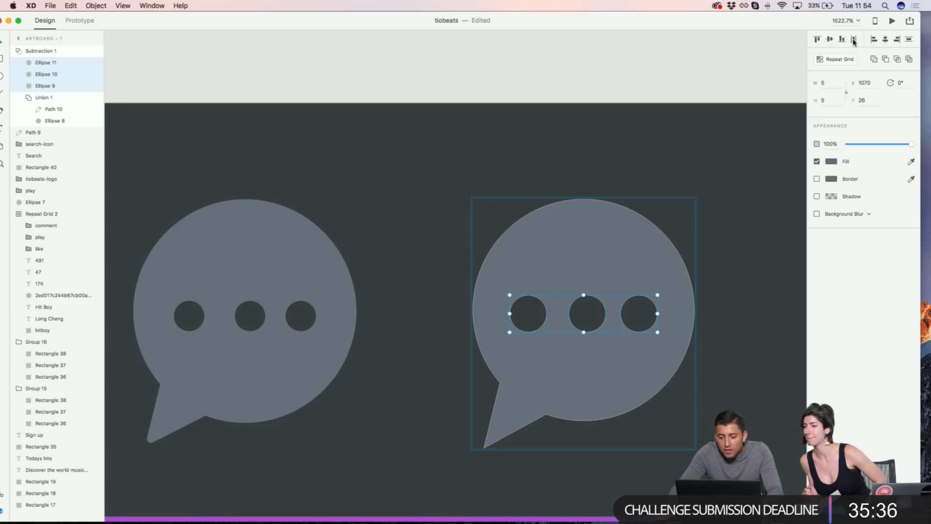
click(775, 52)
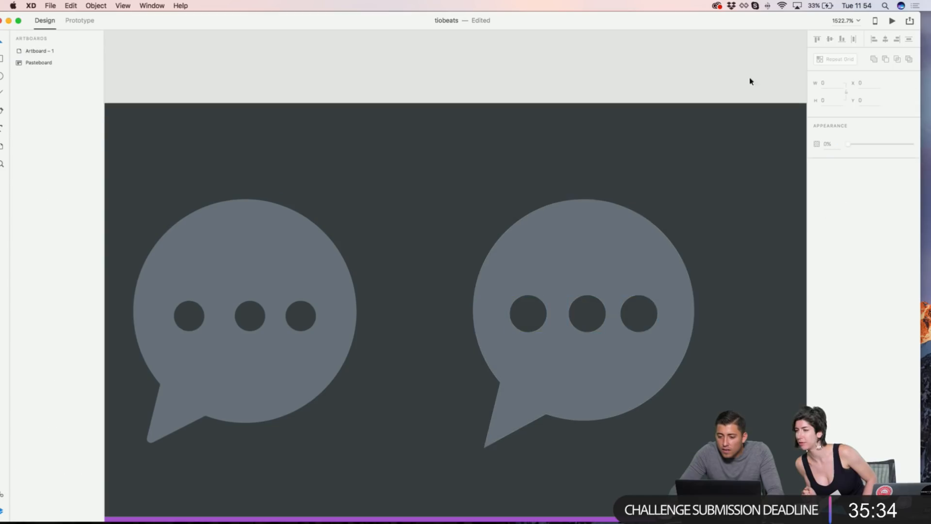
click(609, 305)
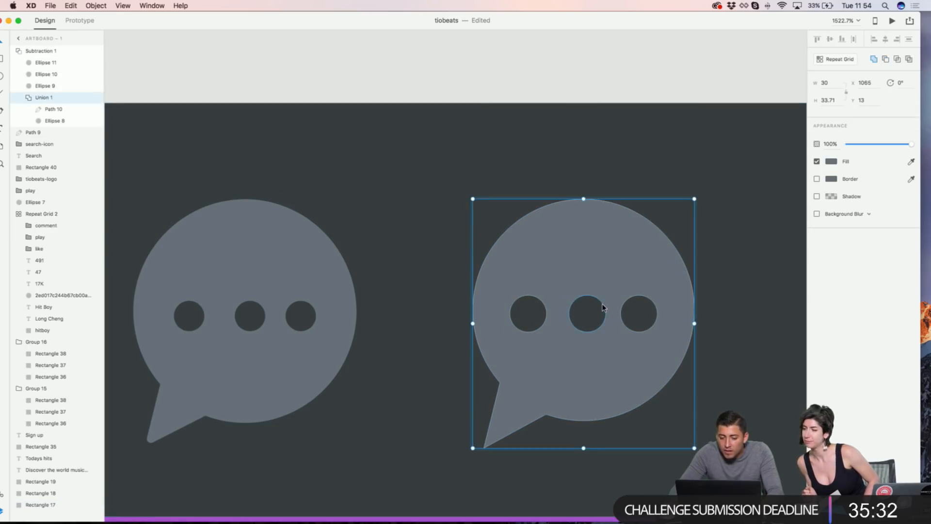
click(602, 307)
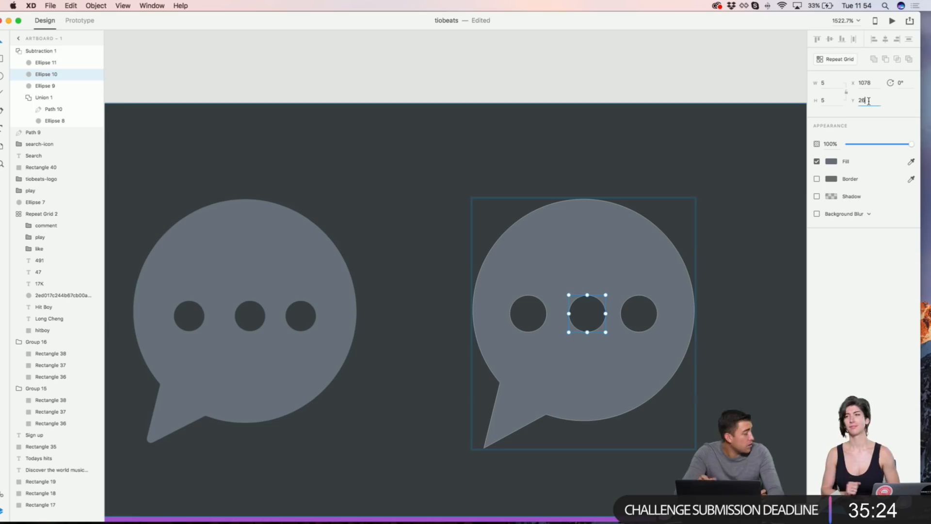
key(Return)
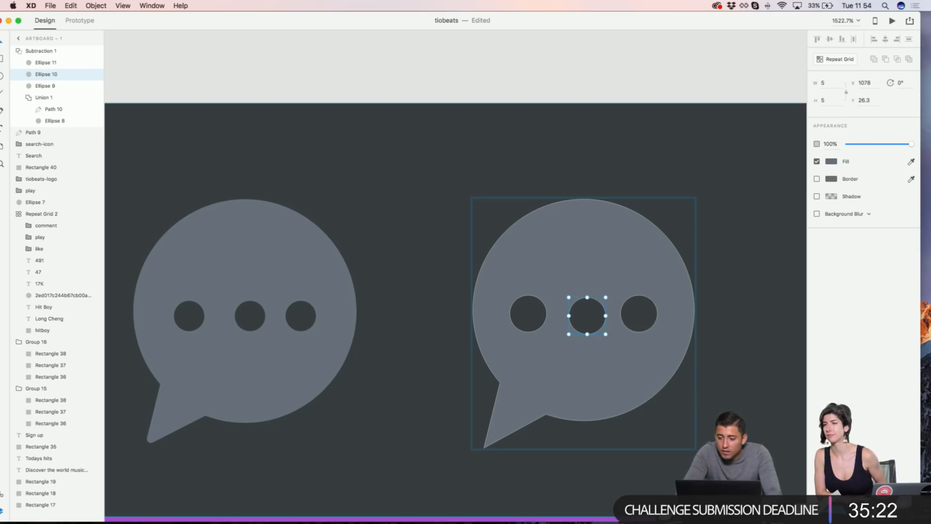
key(super+z)
click(871, 85)
text(1077.4)
Step: Apply X 1077.4 to the middle hole to even the dot spacing
key(Return)
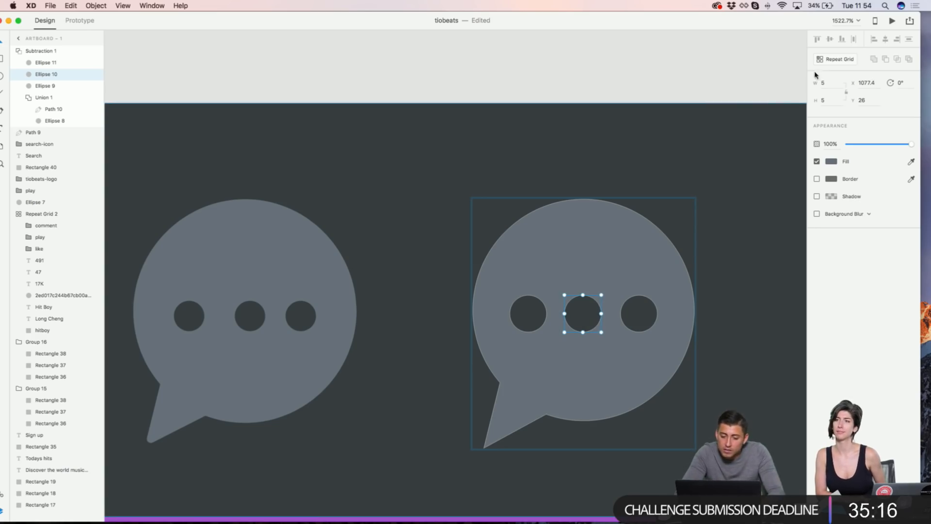
click(781, 66)
scroll(707, 280, up, 5)
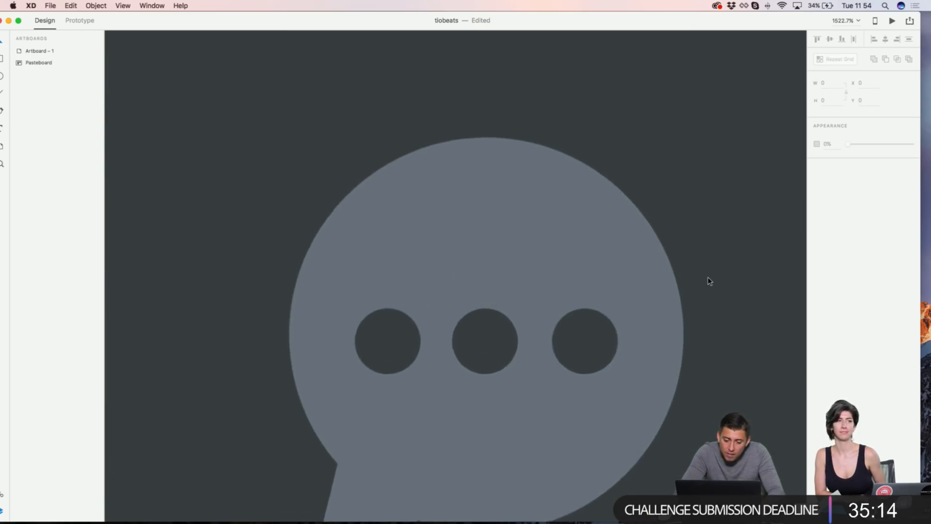
click(503, 354)
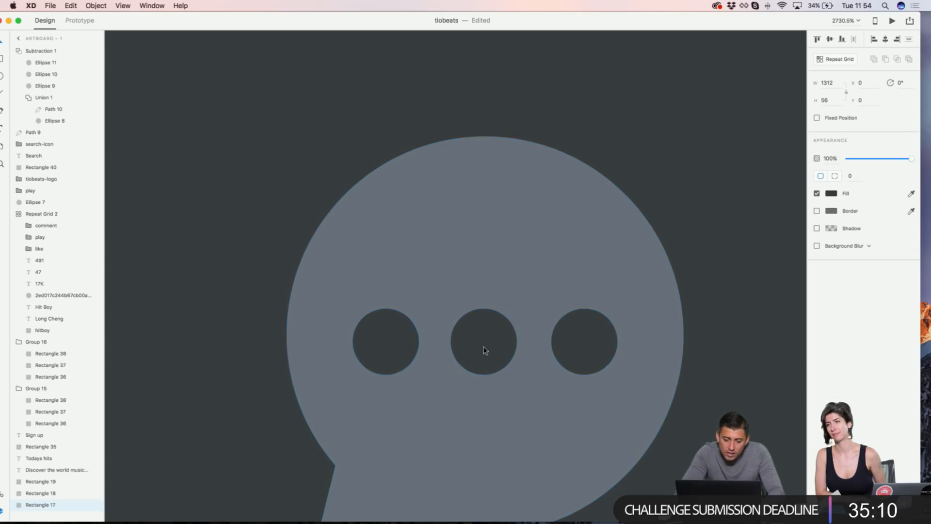
scroll(511, 355, down, 5)
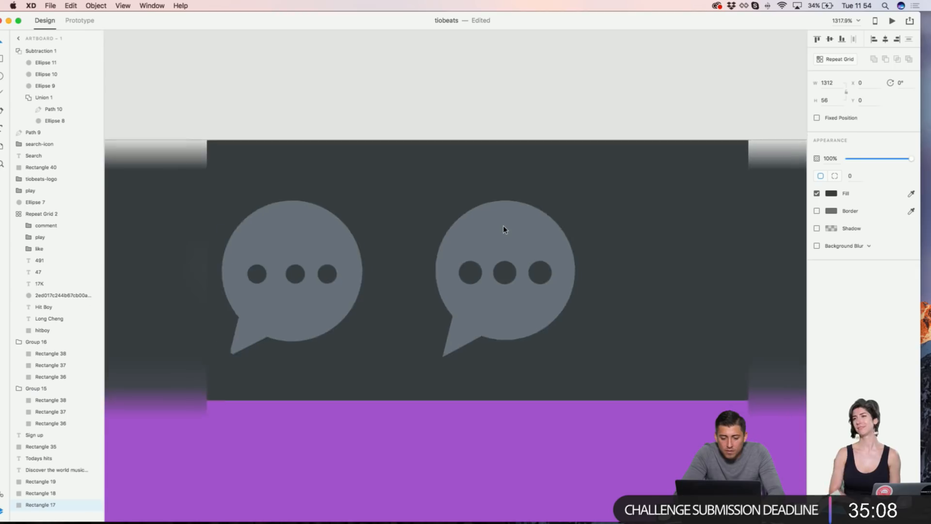
scroll(504, 229, down, 5)
click(516, 115)
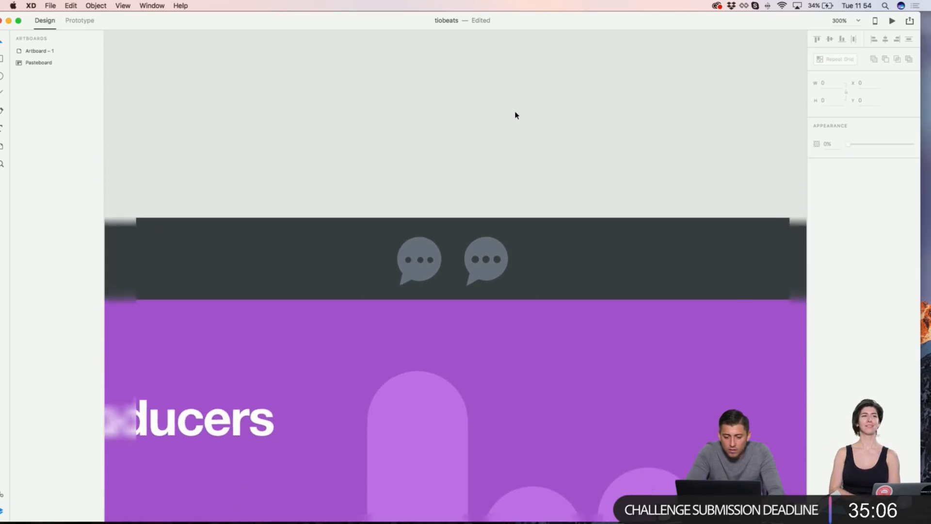
key(super+1)
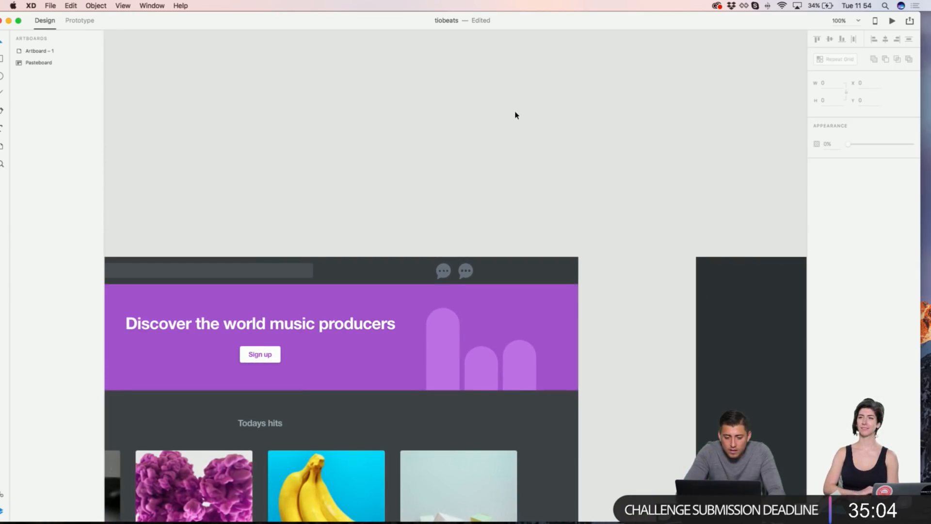
scroll(465, 249, up, 10)
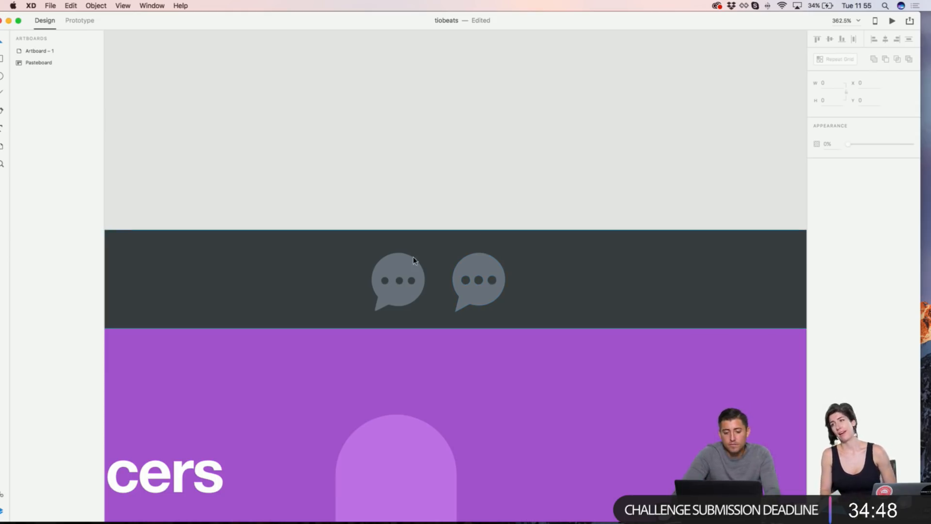
key(super+minus)
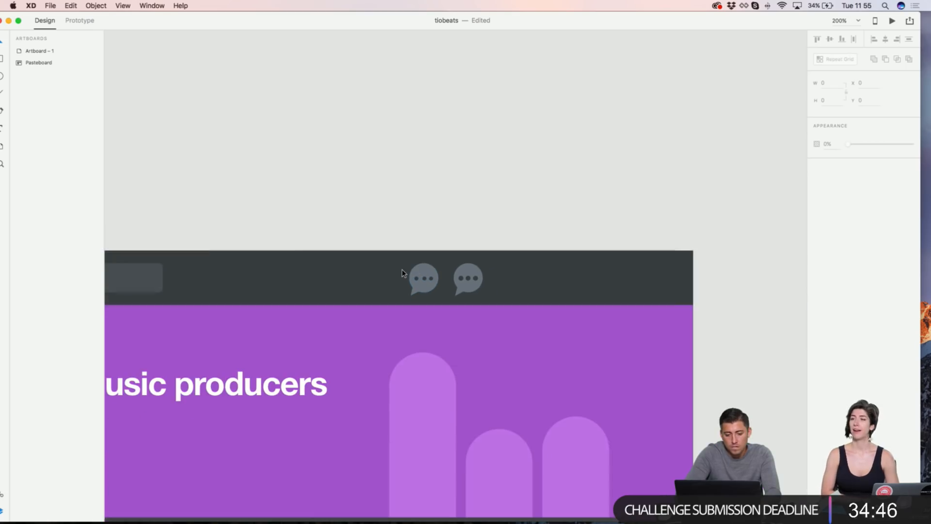
Step: Delete the left speech bubble
click(426, 272)
key(Delete)
scroll(426, 275, down, 5)
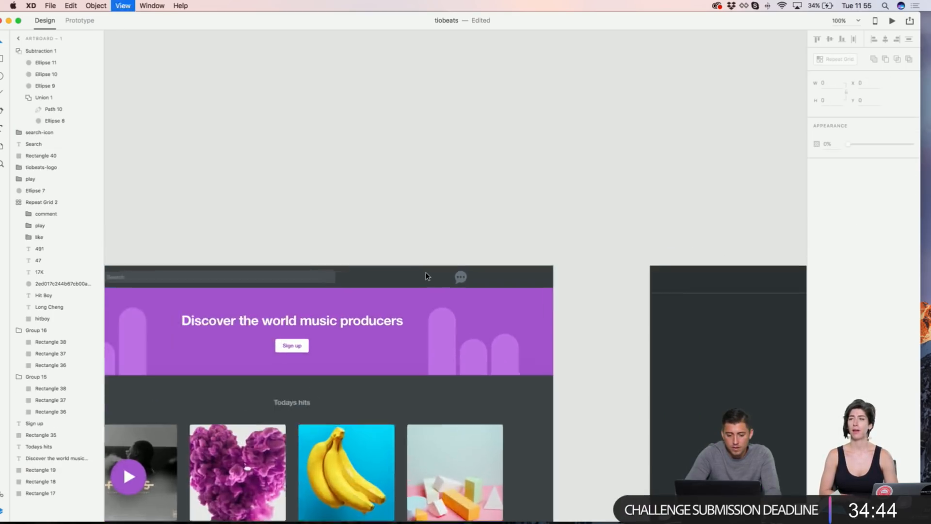
scroll(426, 275, up, 8)
Step: Shrink the remaining speech bubble slightly to 28 × 30.34
click(473, 264)
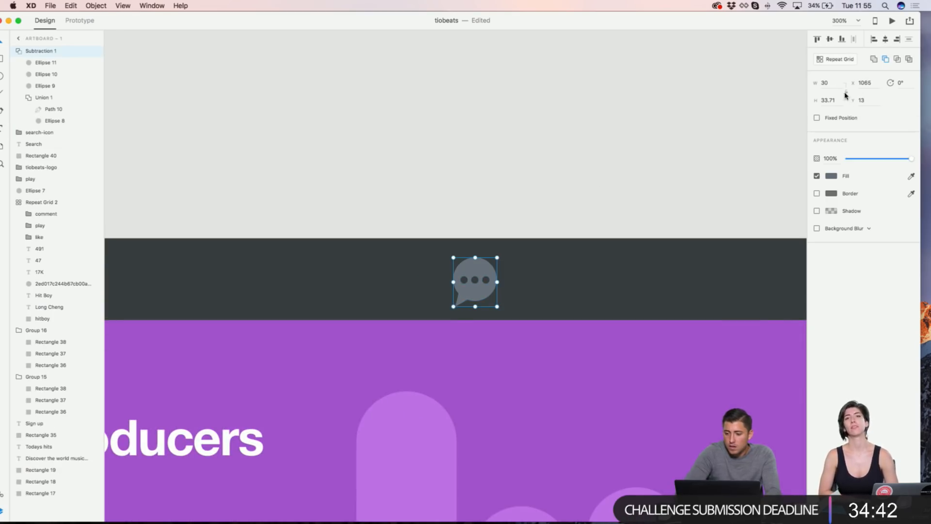
key(Down)
key(Down)
key(Down)
key(Down)
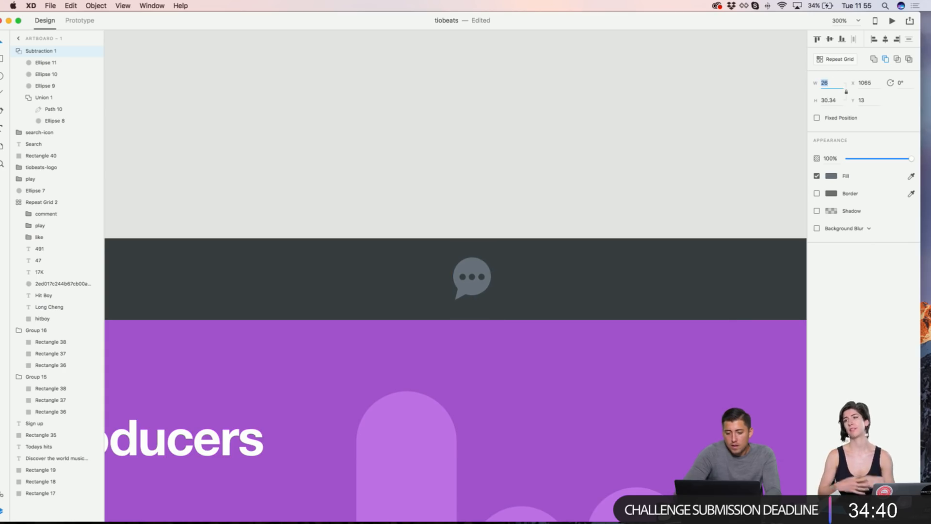
click(556, 65)
key(super+1)
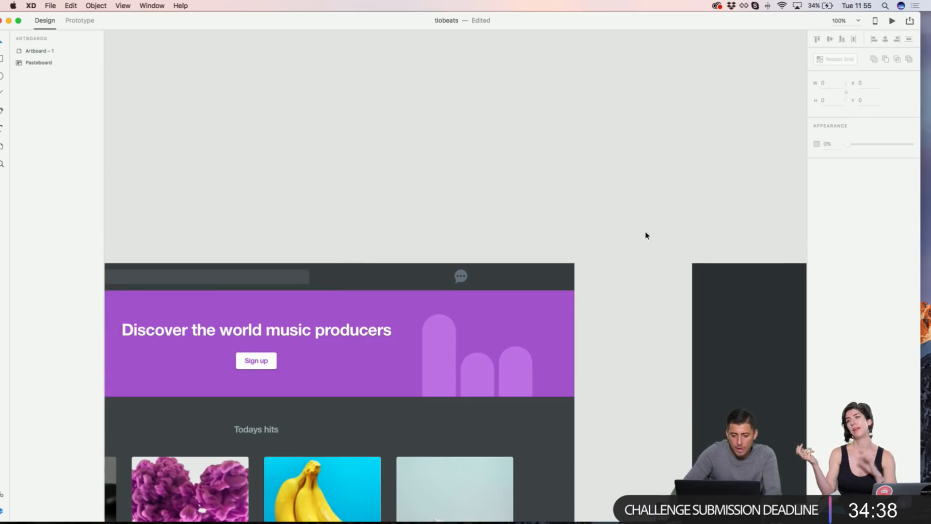
Step: Drag a copy of the Search label across into the header beside the chat bubble
click(460, 277)
shift+click(572, 264)
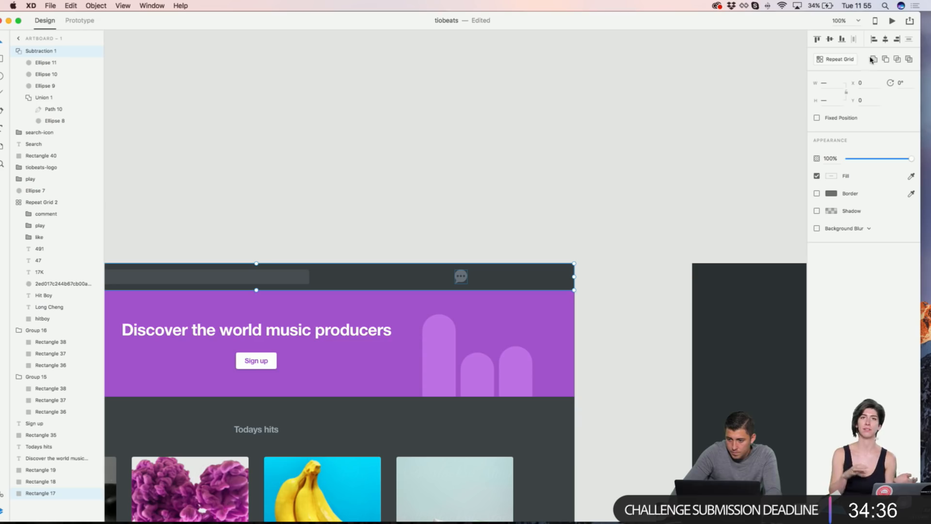
click(475, 176)
scroll(462, 276, up, 3)
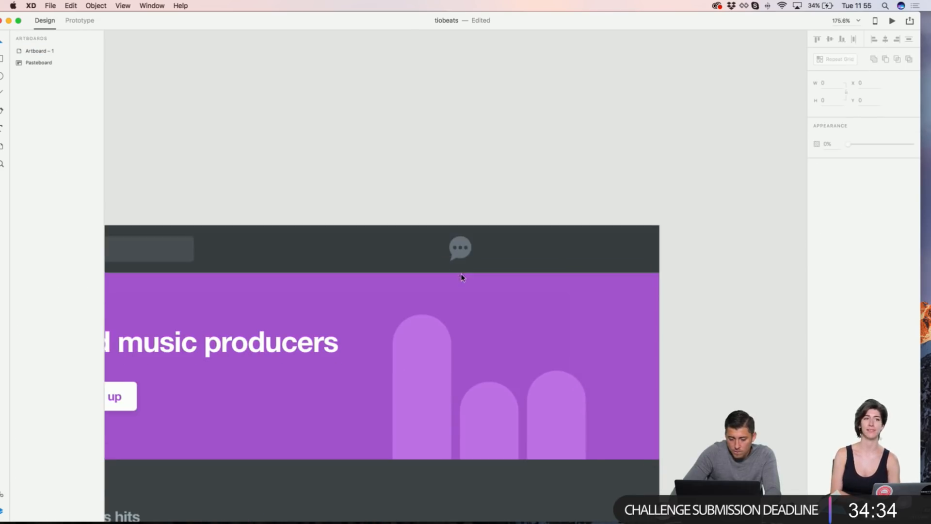
drag(465, 240, 711, 242)
scroll(438, 241, left, 14)
scroll(710, 241, right, 13)
scroll(188, 265, left, 2)
Step: Rewrite the copied label as 'Sign in'
drag(188, 253, 493, 246)
double_click(493, 248)
text(S)
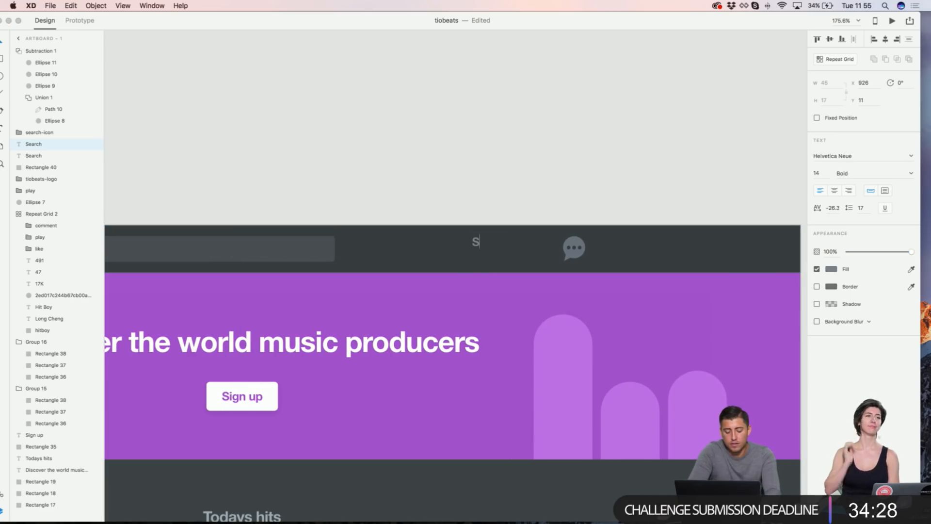
text(ign in)
key(Escape)
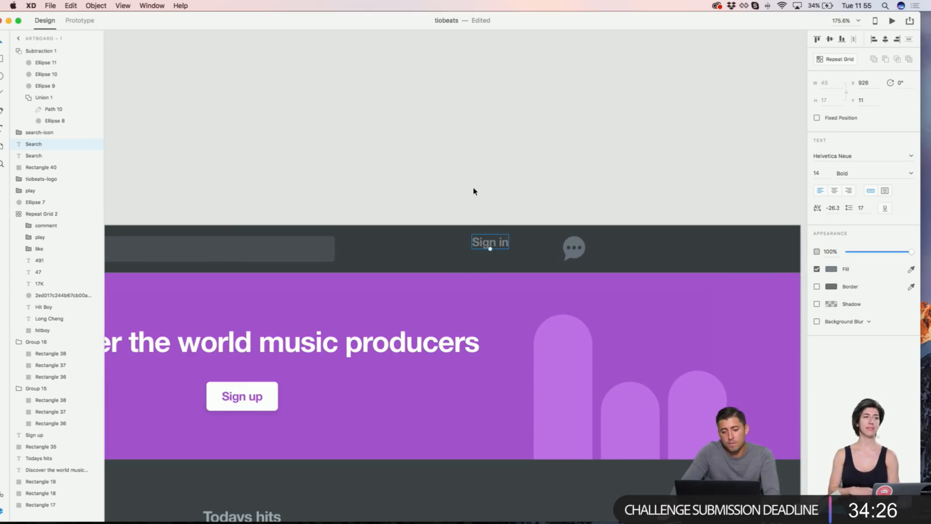
Step: Duplicate Sign in, change the copy to 'Sign up', and move the chat bubble off the header
drag(490, 245, 637, 251)
double_click(637, 251)
click(646, 246)
double_click(646, 246)
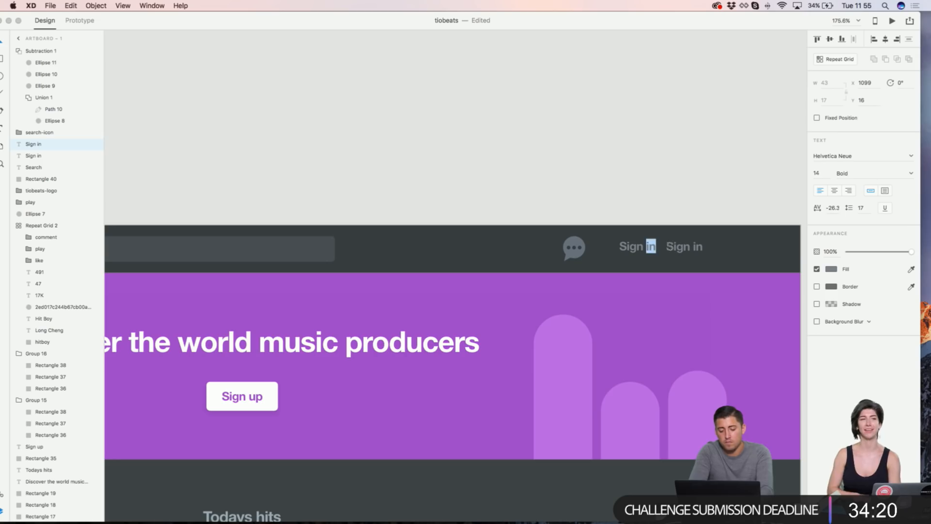
text(up)
drag(577, 240, 583, 182)
click(652, 245)
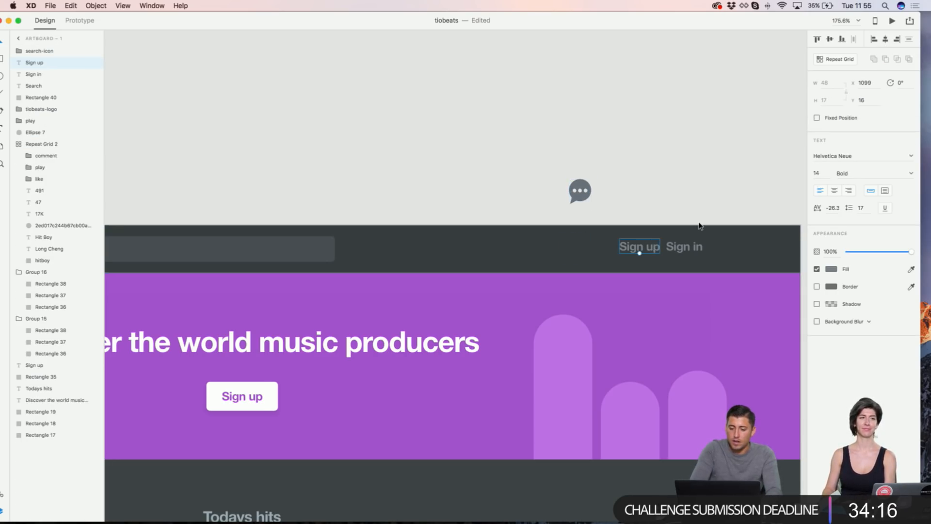
Step: Align Sign in to the artboard's right edge, then pull it back left
scroll(699, 225, left, 15)
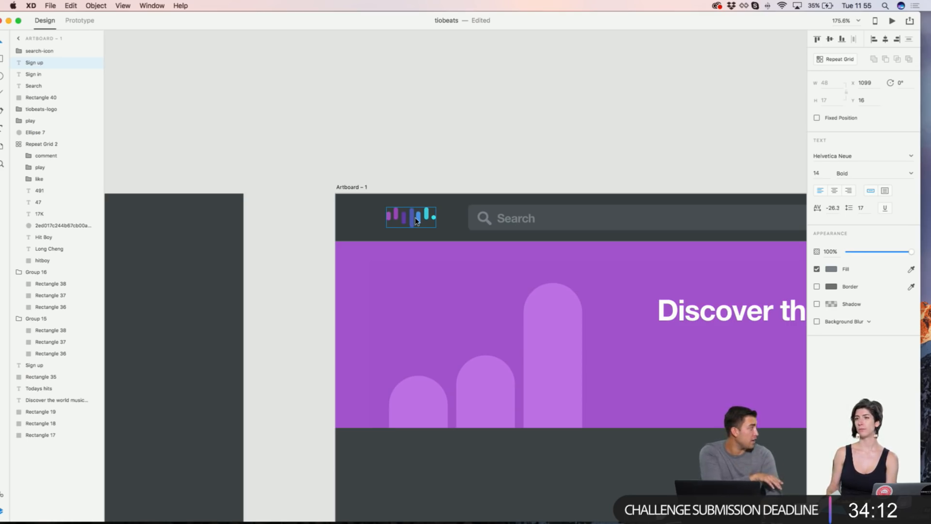
scroll(432, 160, right, 12)
scroll(422, 165, right, 7)
click(431, 168)
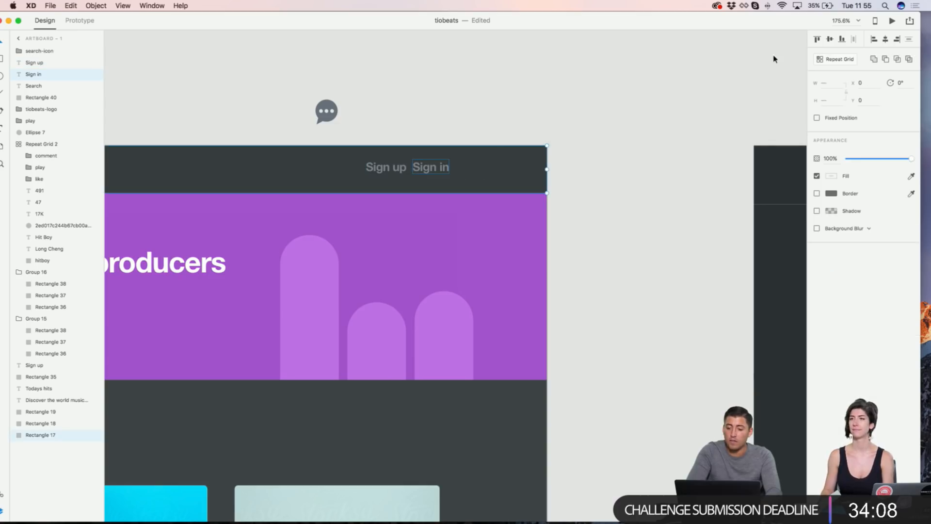
click(897, 40)
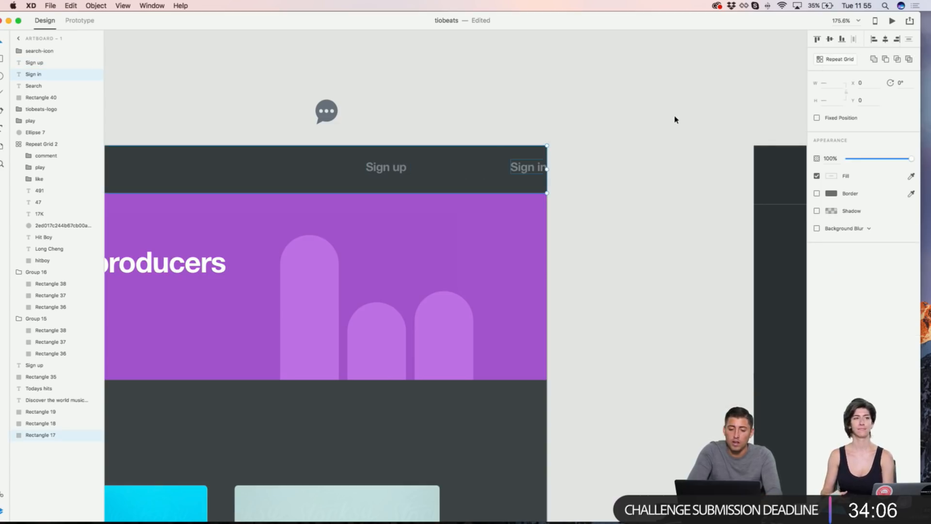
click(674, 118)
click(535, 166)
drag(535, 166, 484, 167)
shift+click(533, 182)
click(366, 125)
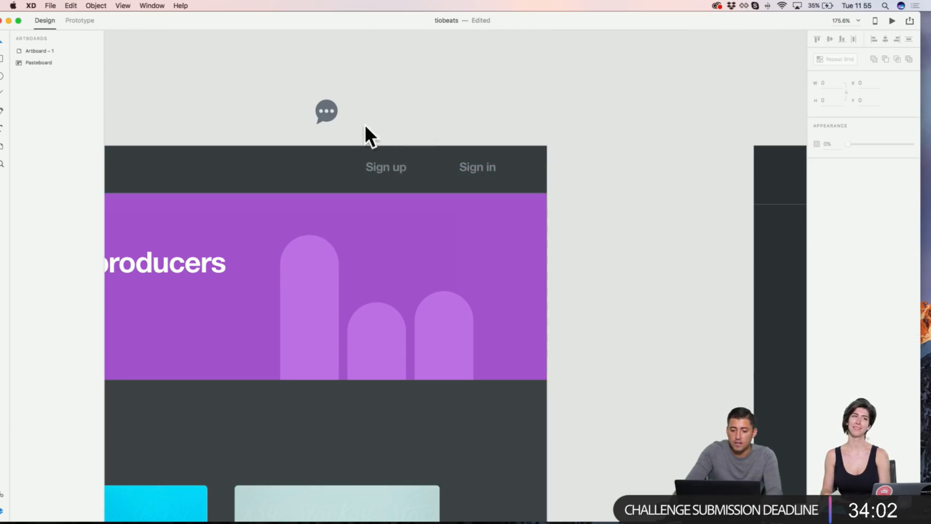
Step: Place Sign up beside Sign in, leaving a 20 gap between them
drag(387, 134, 528, 187)
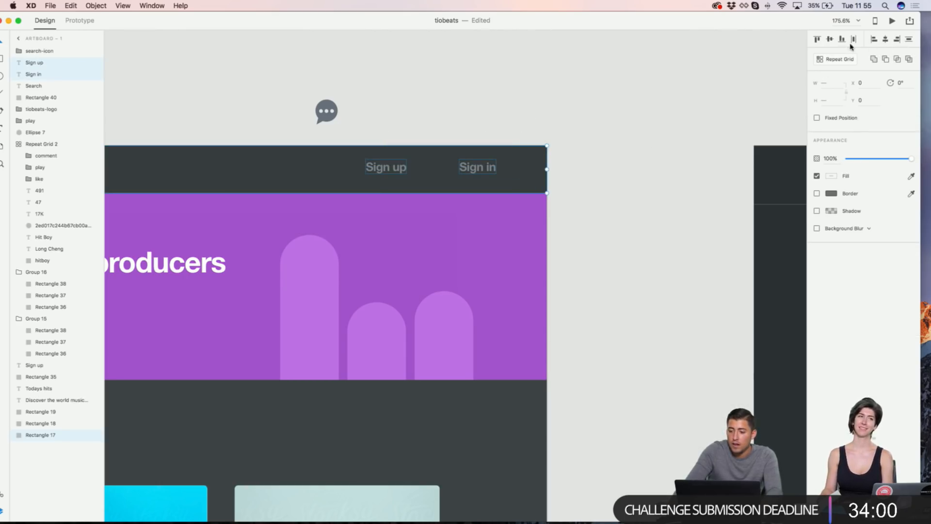
click(577, 52)
drag(385, 170, 435, 176)
scroll(470, 168, up, 2)
scroll(470, 167, up, 3)
scroll(435, 176, down, 4)
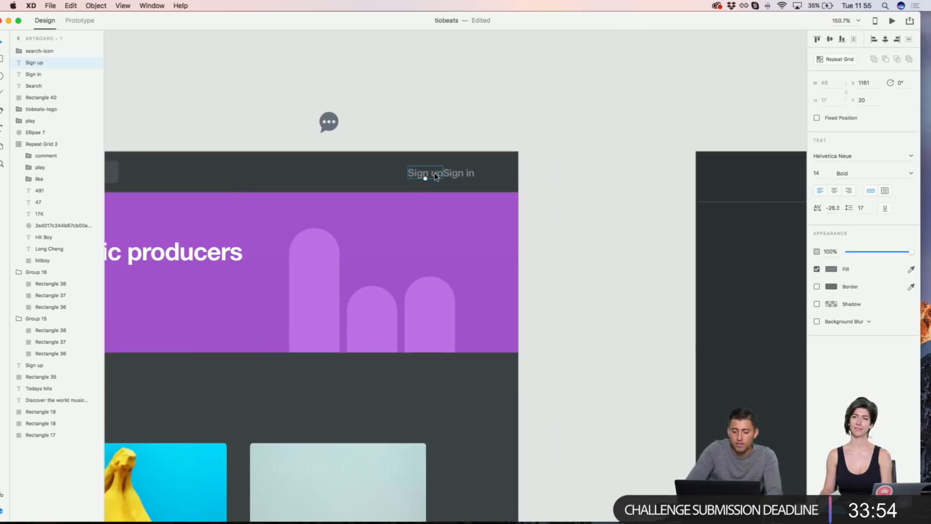
key(shift+Left)
key(shift+Left)
click(454, 143)
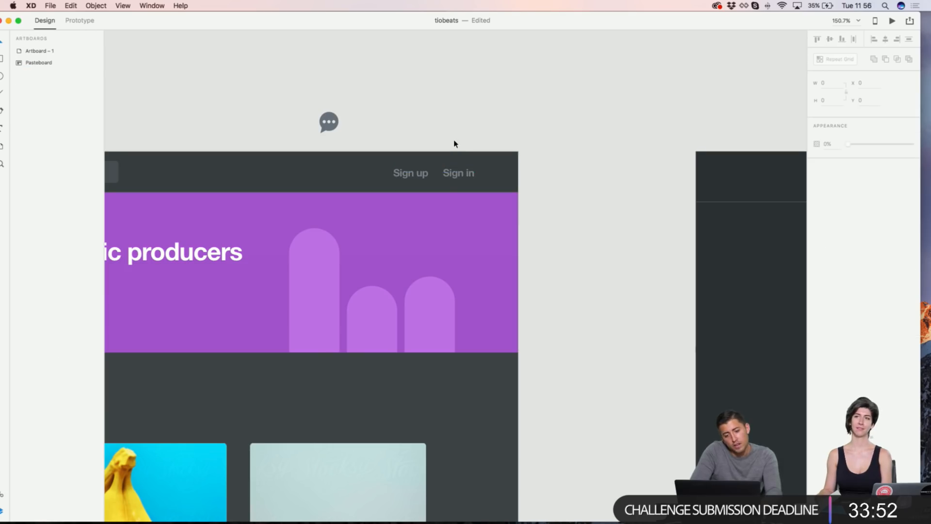
Step: Move the small round icon further up and out of the way on the pasteboard
scroll(427, 108, left, 5)
scroll(424, 108, down, 3)
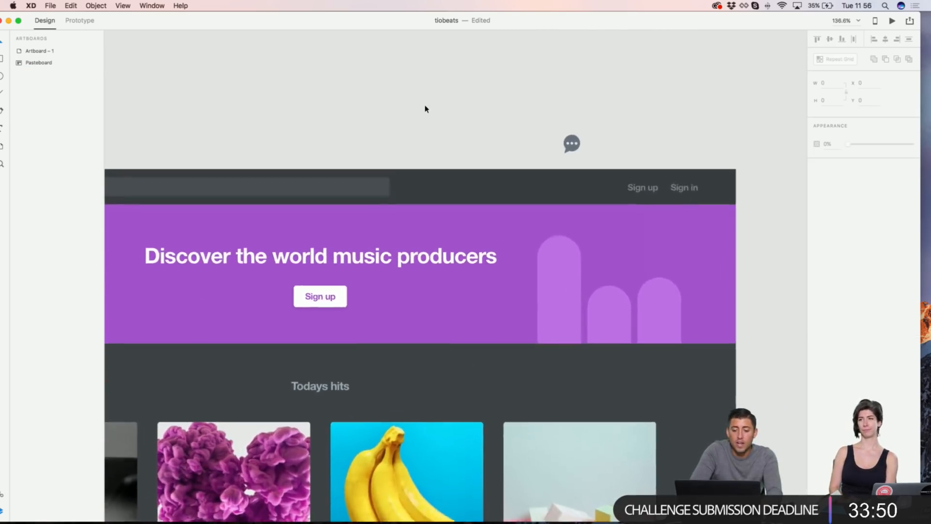
scroll(397, 94, left, 4)
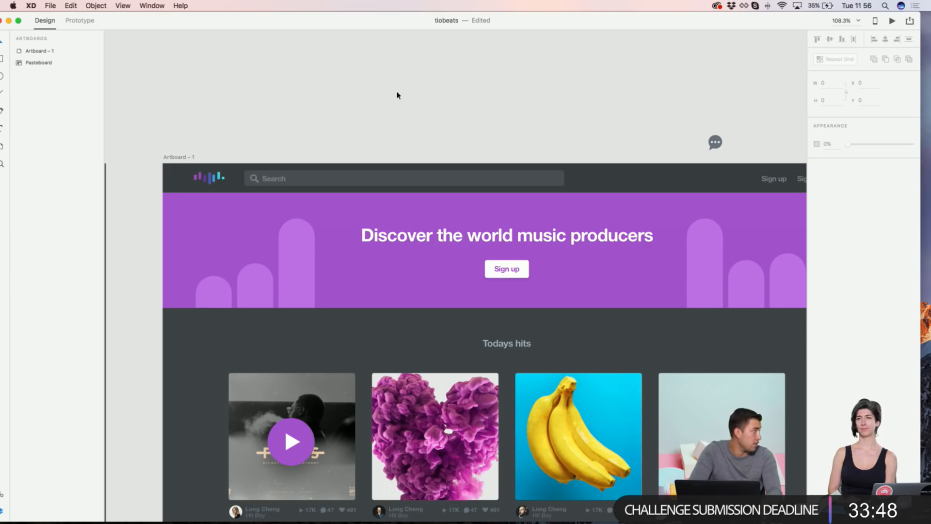
scroll(397, 94, right, 6)
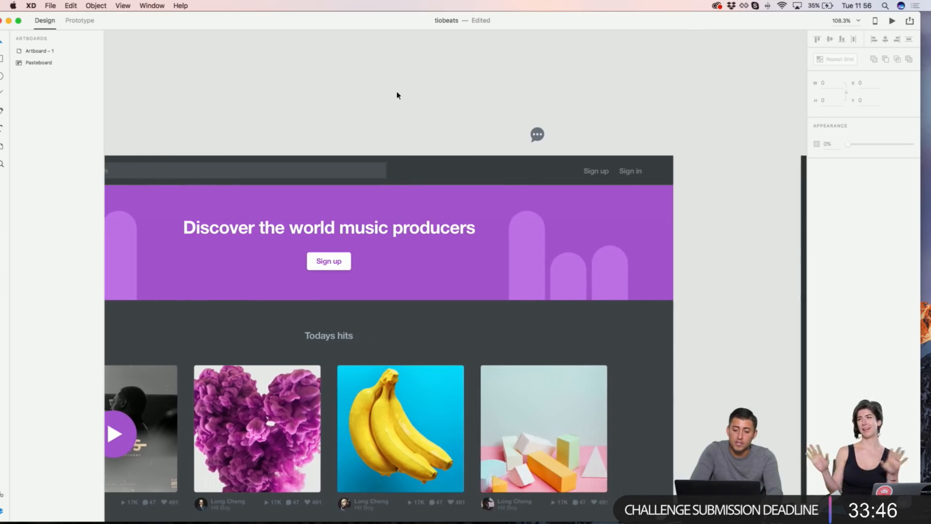
scroll(382, 84, left, 2)
scroll(383, 84, left, 3)
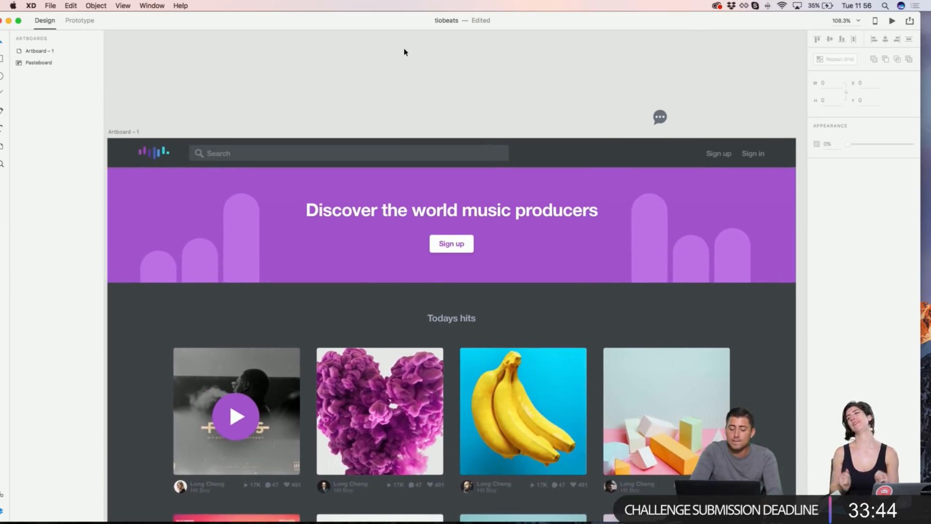
scroll(500, 92, down, 3)
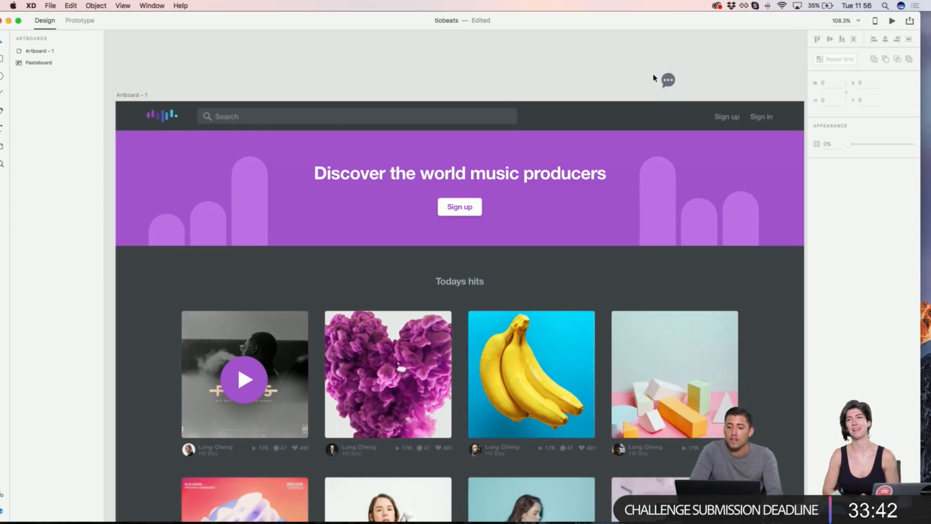
drag(669, 80, 644, 26)
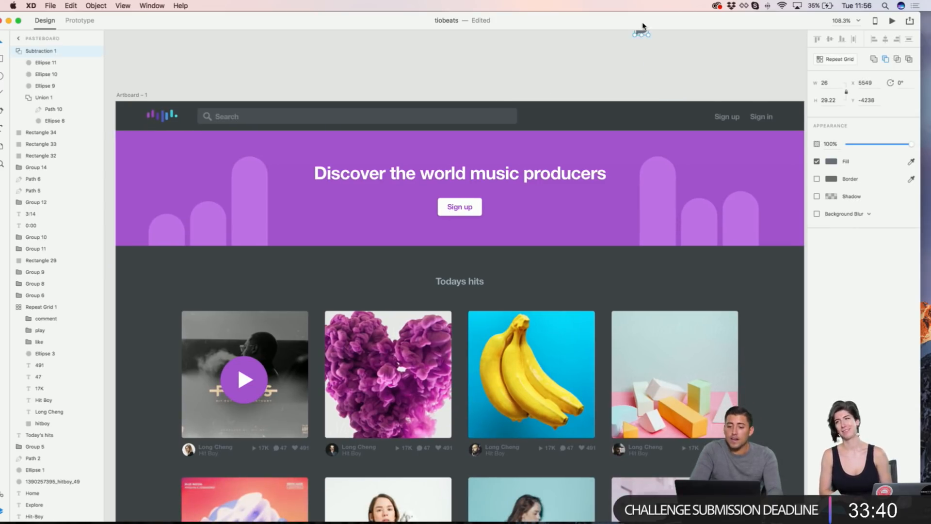
scroll(636, 61, down, 1)
click(625, 48)
Step: Select the purple banner rectangle and bring it into view
scroll(624, 48, down, 2)
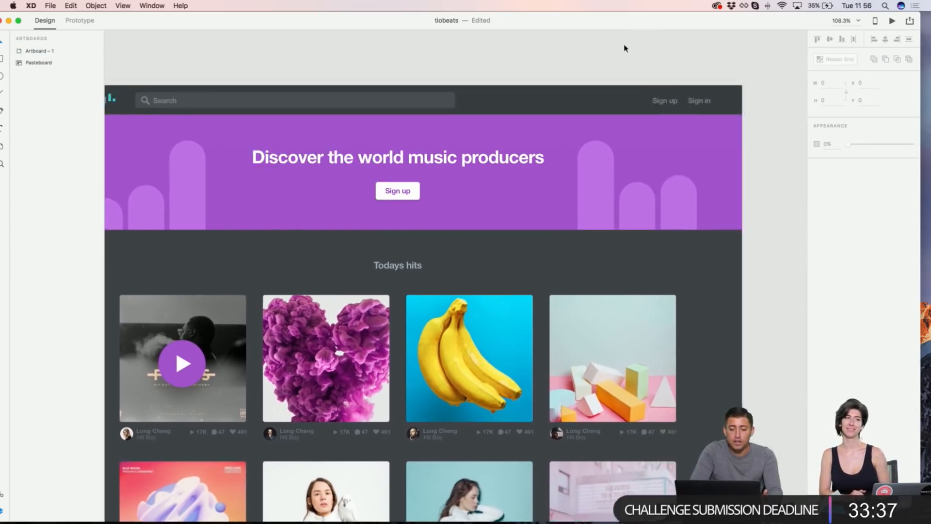
scroll(547, 165, right, 8)
scroll(547, 165, up, 3)
click(501, 149)
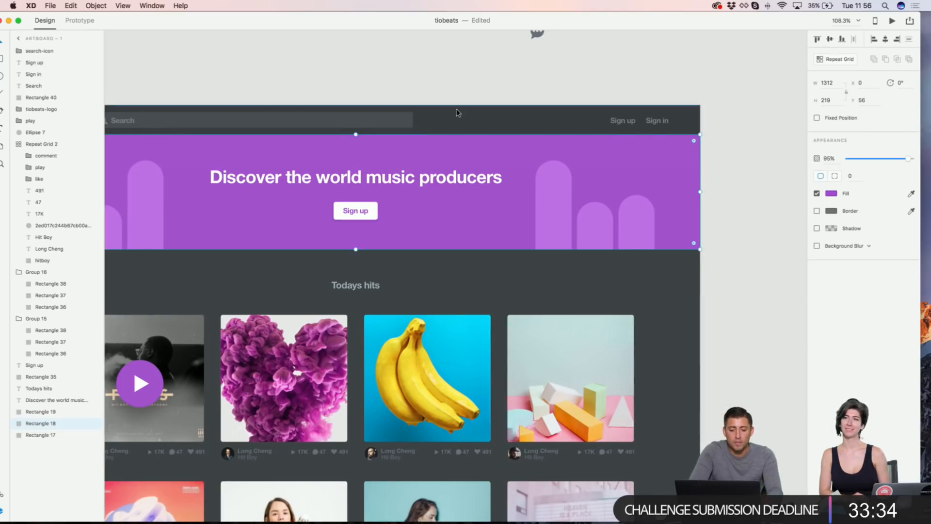
scroll(476, 89, left, 15)
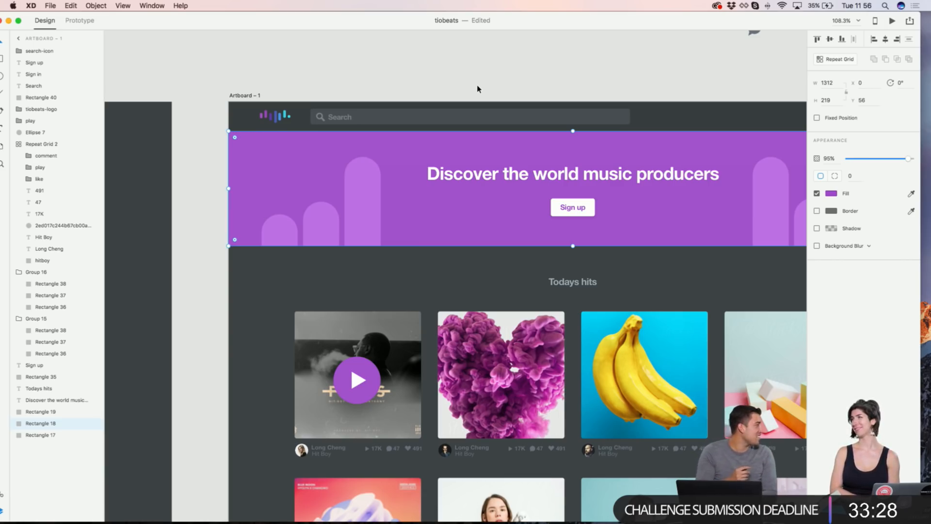
scroll(505, 83, right, 3)
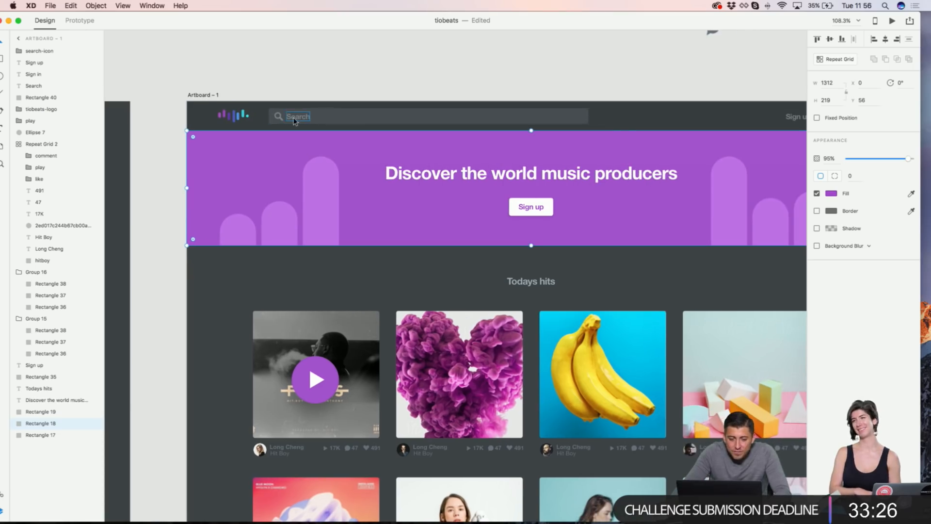
scroll(246, 142, up, 5)
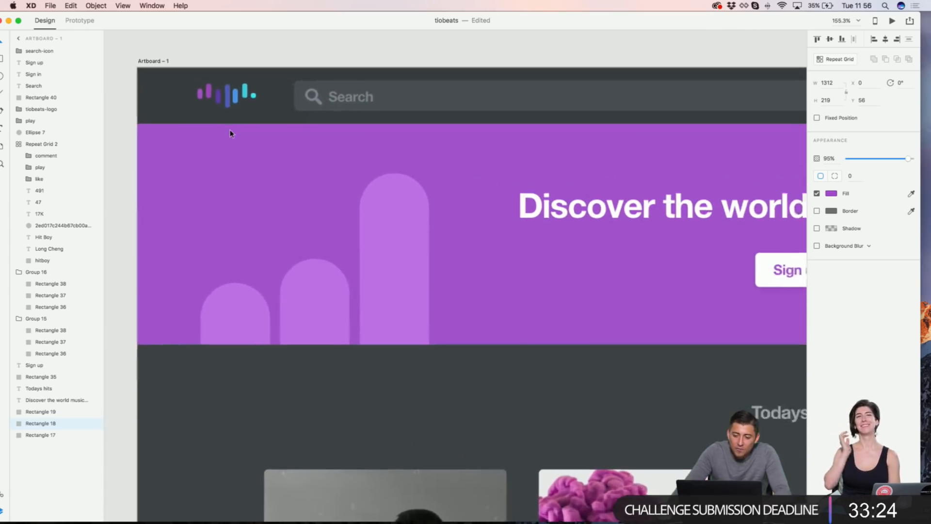
Step: Switch the banner fill to a linear gradient spanning its left edge to its right
click(831, 194)
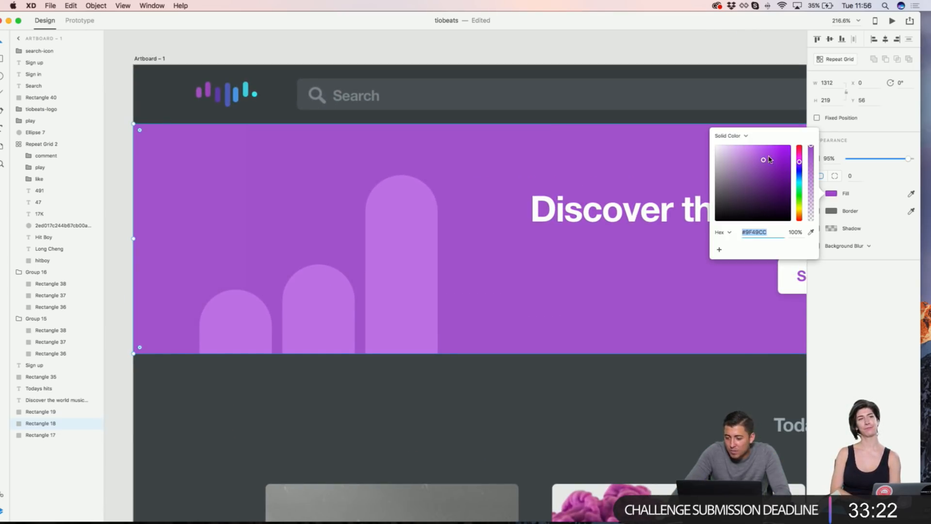
click(741, 137)
click(738, 144)
scroll(495, 163, down, 3)
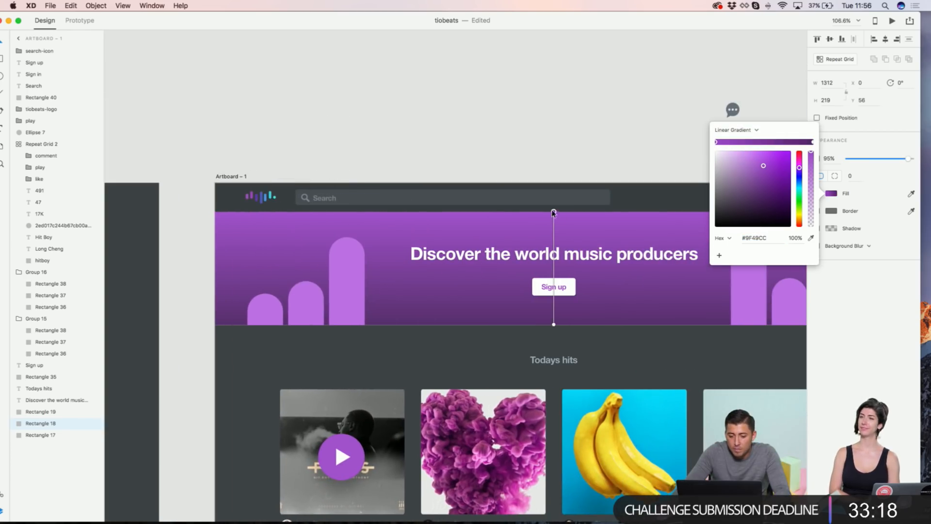
drag(554, 213, 218, 265)
scroll(388, 274, right, 5)
drag(396, 325, 685, 274)
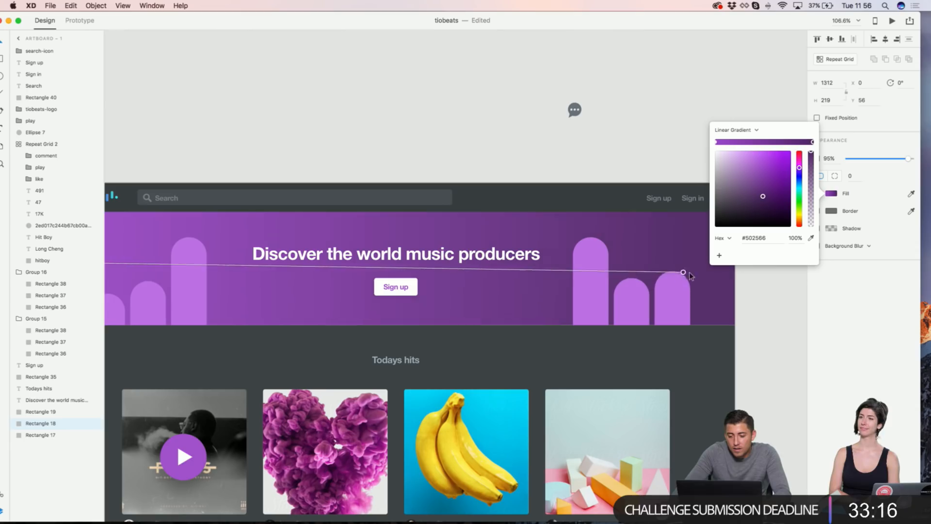
scroll(536, 231, left, 5)
scroll(38, 182, down, 1)
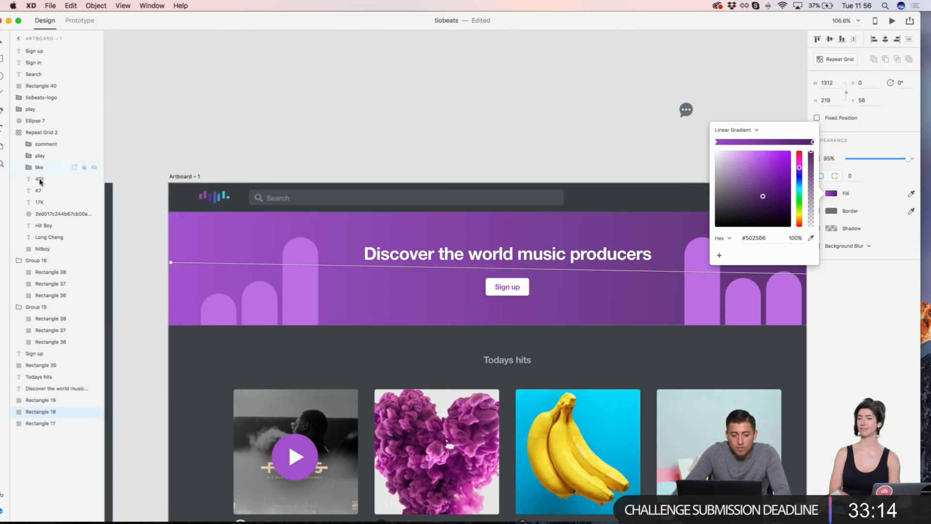
scroll(38, 181, up, 1)
scroll(143, 180, up, 5)
Step: Set the left gradient stop to the logo's purple and add a dark purple stop
click(717, 143)
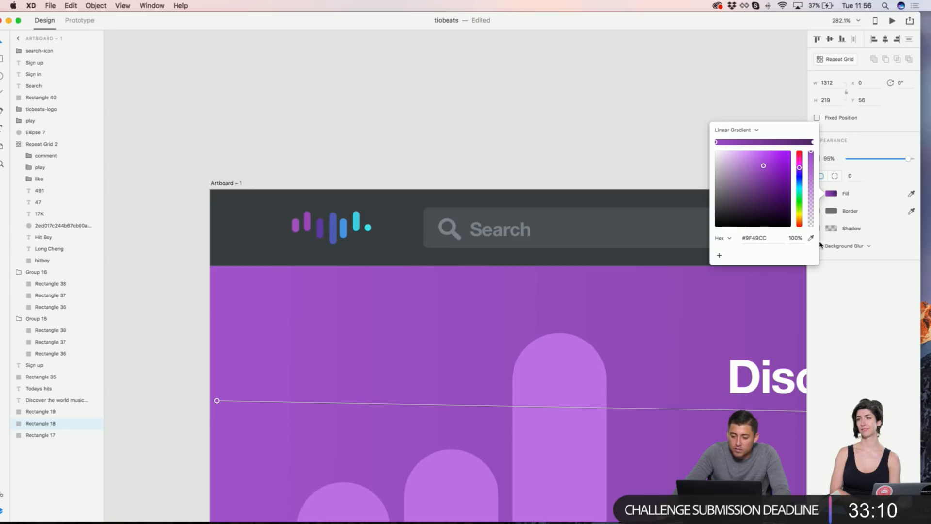
click(295, 224)
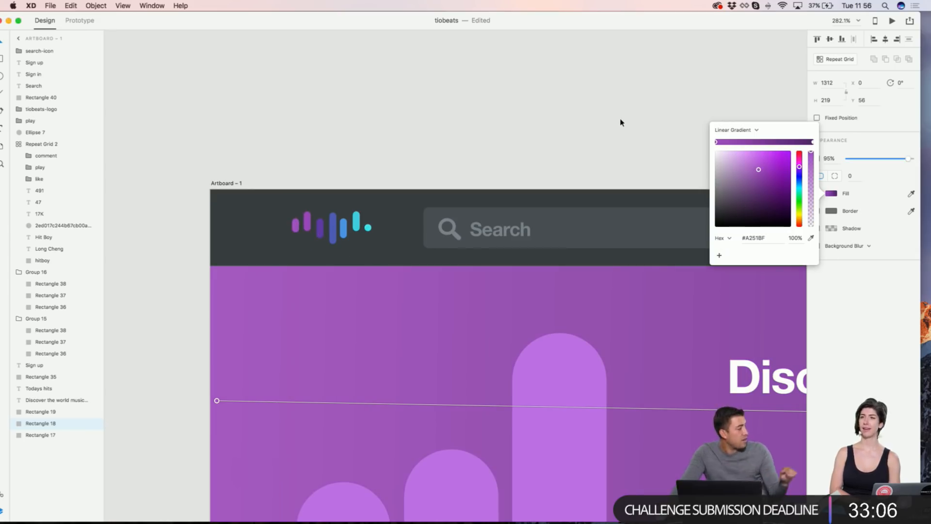
click(746, 141)
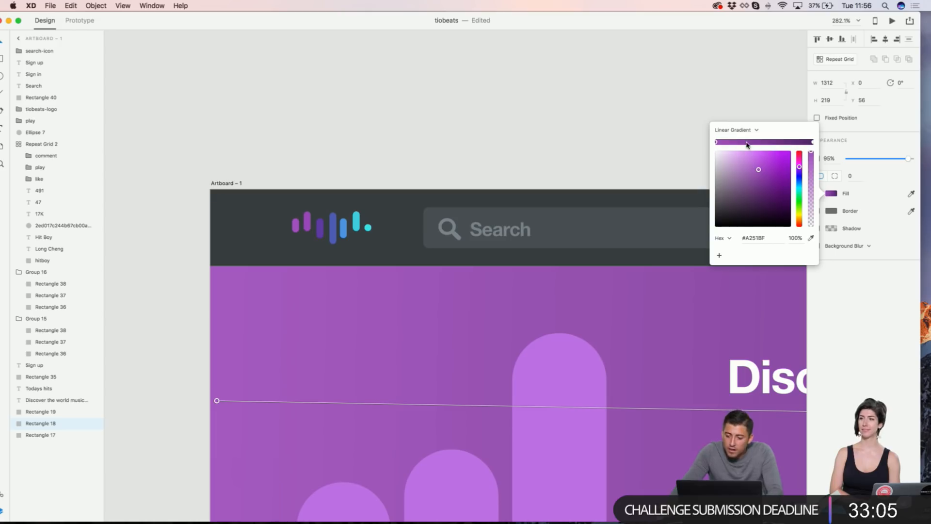
click(811, 238)
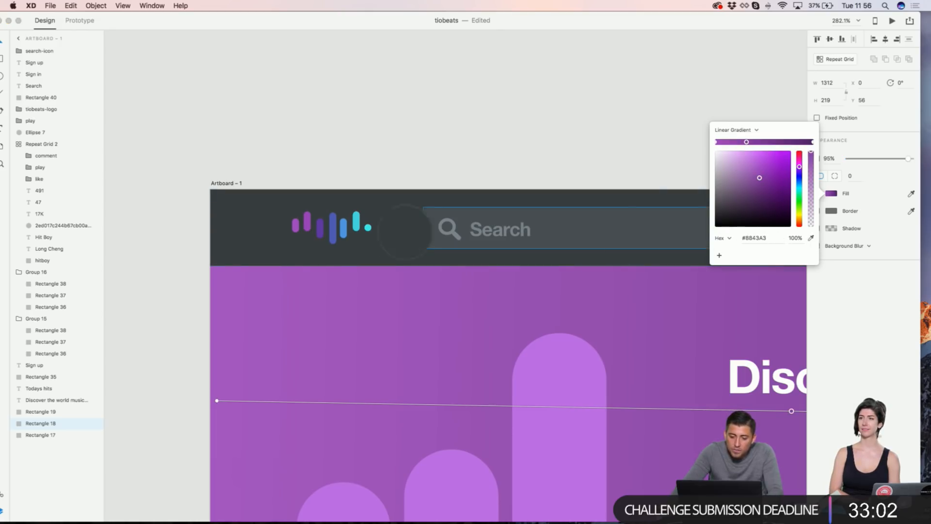
click(320, 225)
Step: Add a blue stop and colour the right-end stop from the logo's colours
scroll(482, 181, right, 2)
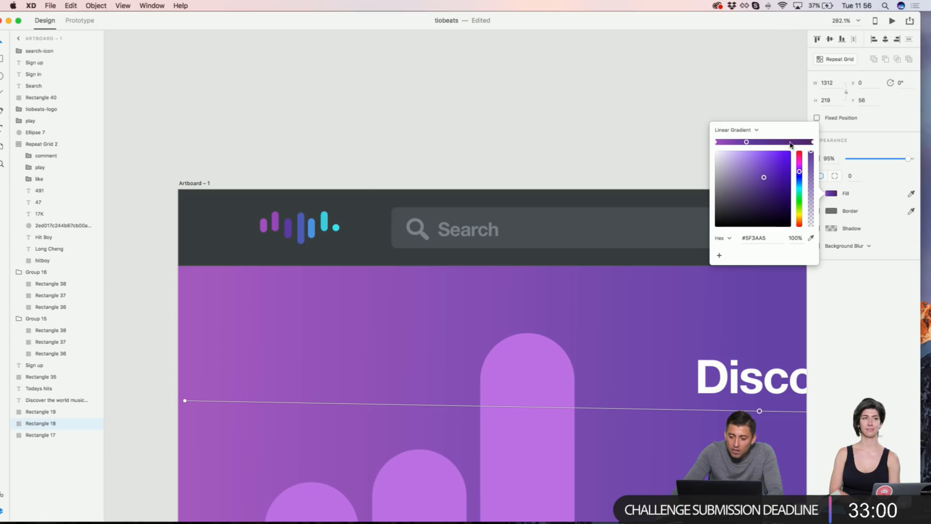
click(791, 142)
click(811, 238)
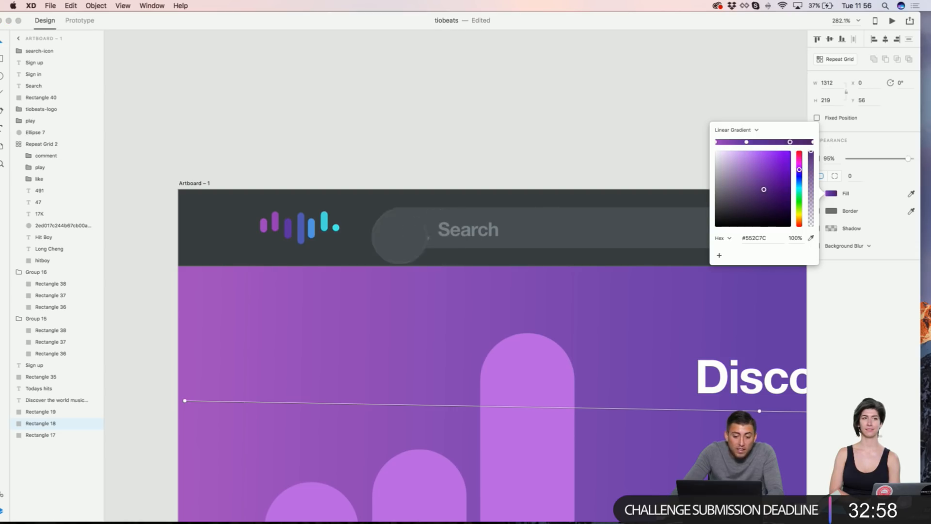
click(310, 225)
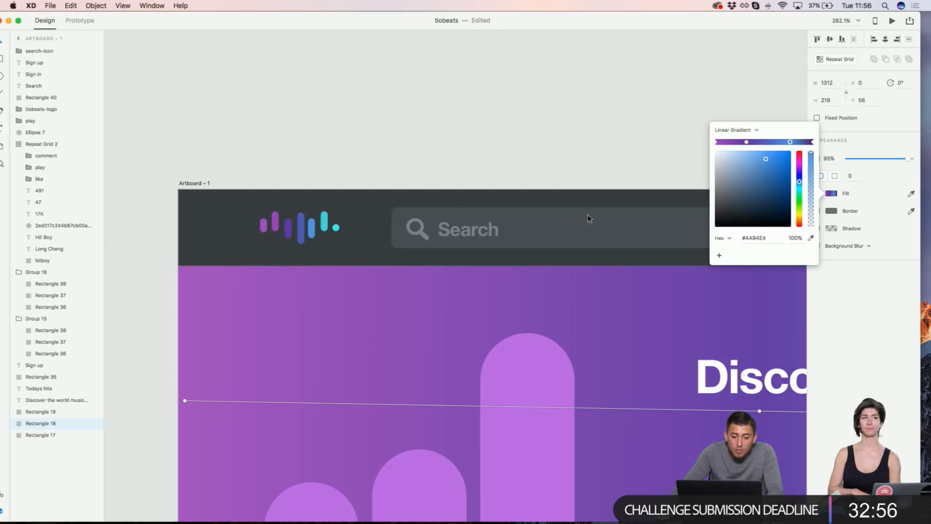
click(812, 143)
click(811, 238)
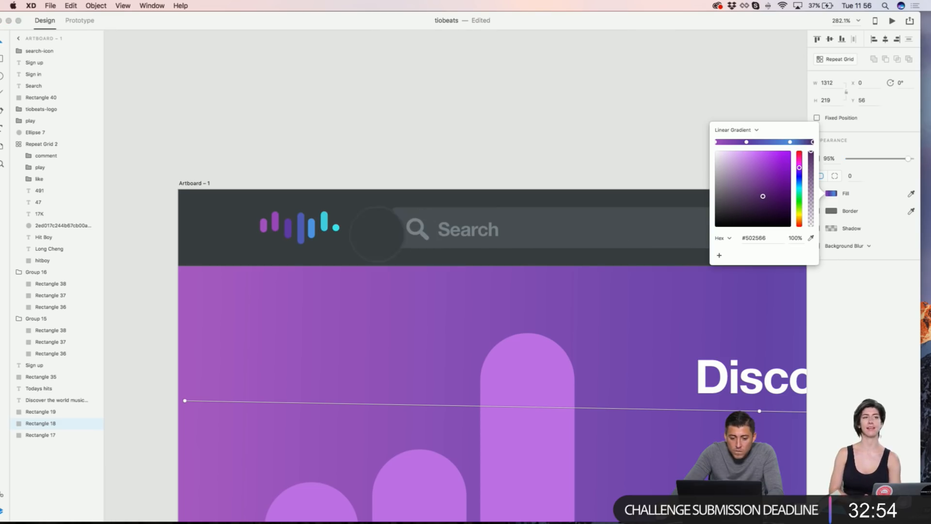
click(335, 227)
click(412, 124)
scroll(413, 125, down, 5)
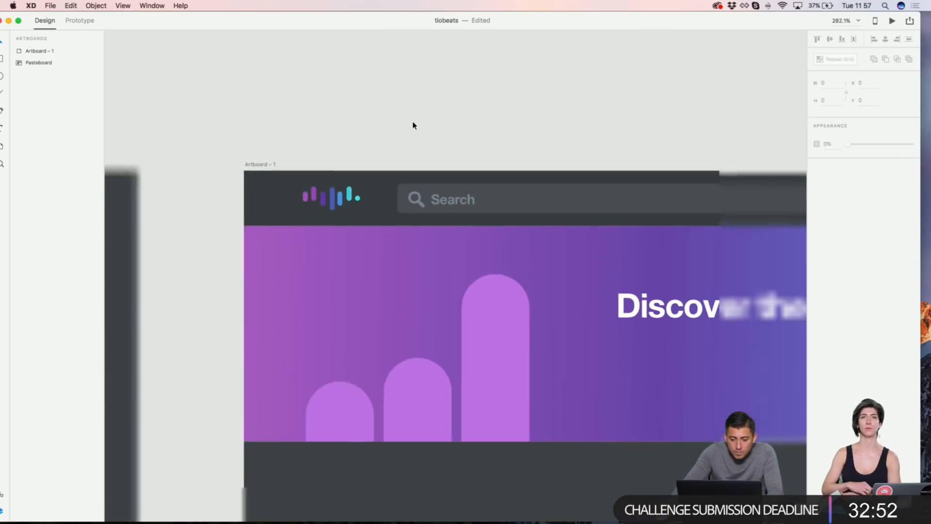
Step: Check the banner rectangle's selection and pan to the bars on its right
scroll(413, 125, right, 10)
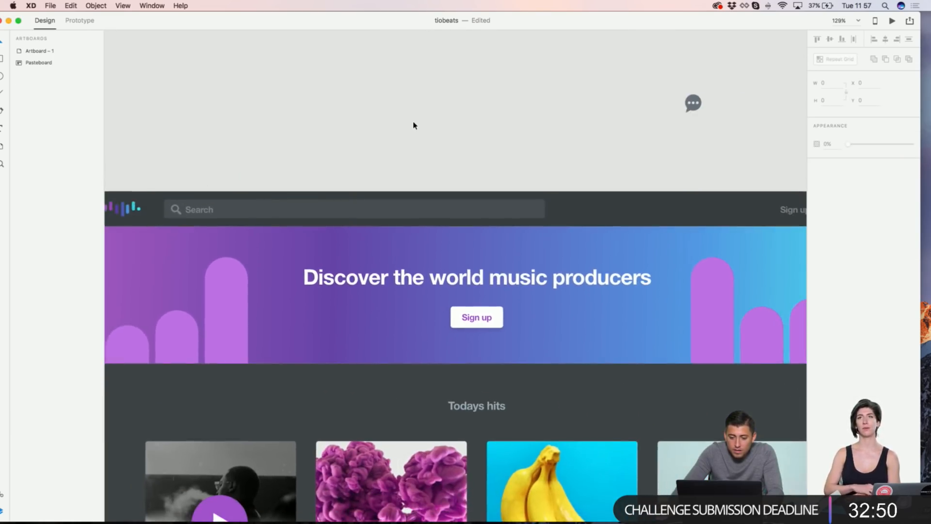
scroll(411, 124, down, 3)
scroll(409, 140, left, 5)
click(410, 187)
click(444, 108)
scroll(444, 109, left, 5)
click(484, 204)
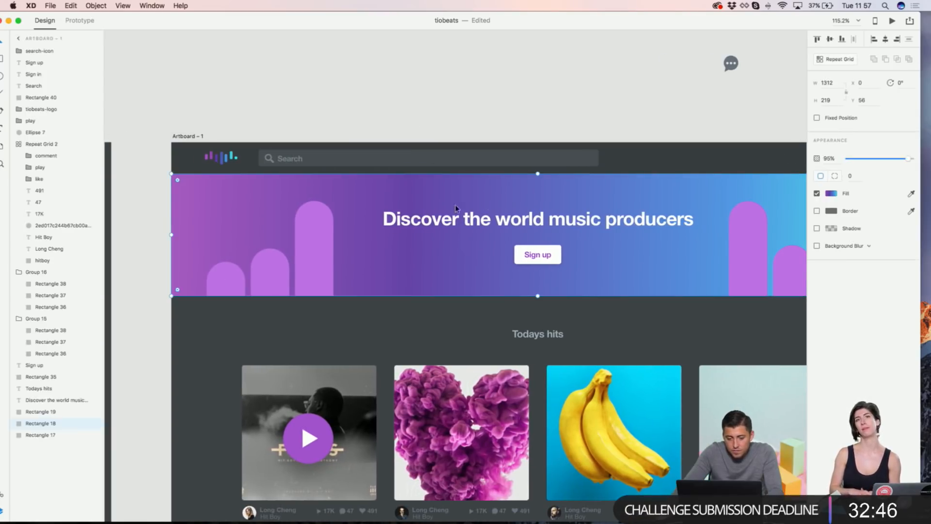
click(459, 52)
scroll(459, 52, right, 10)
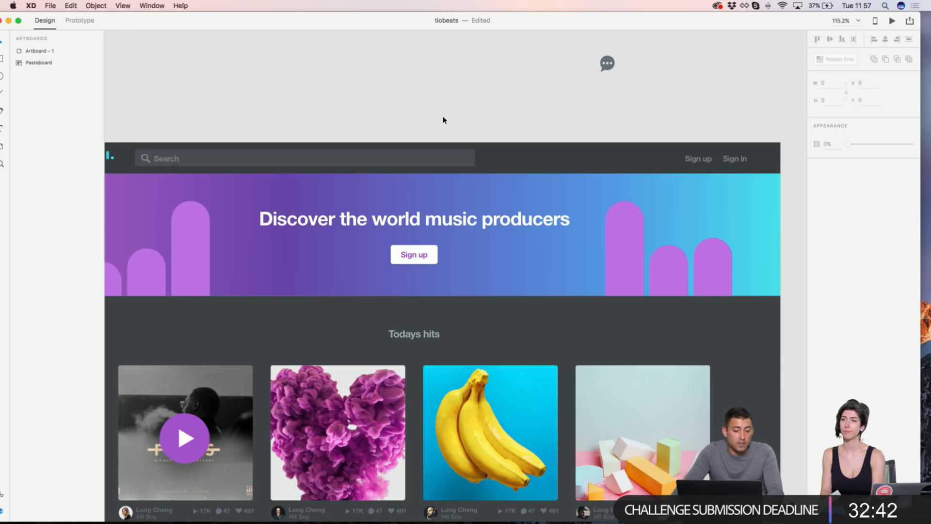
scroll(440, 119, down, 3)
scroll(441, 119, left, 10)
scroll(443, 118, right, 10)
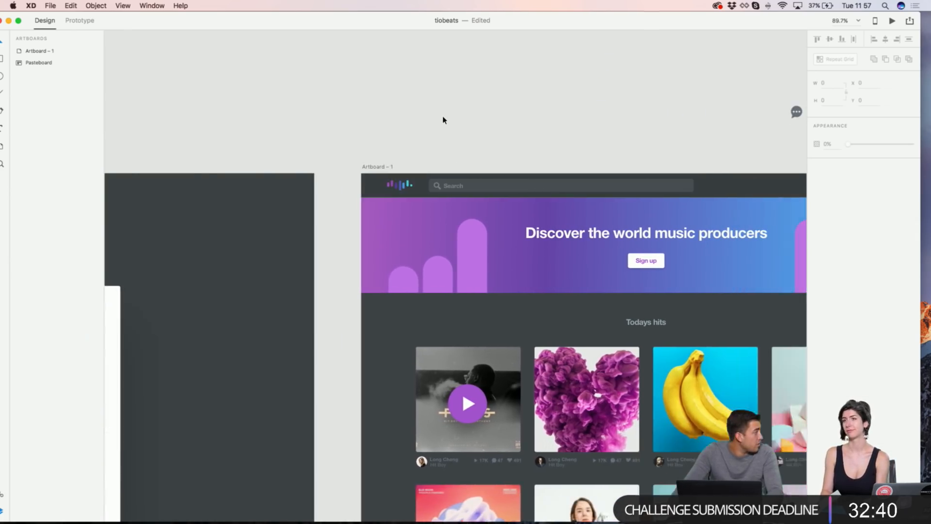
scroll(299, 151, up, 5)
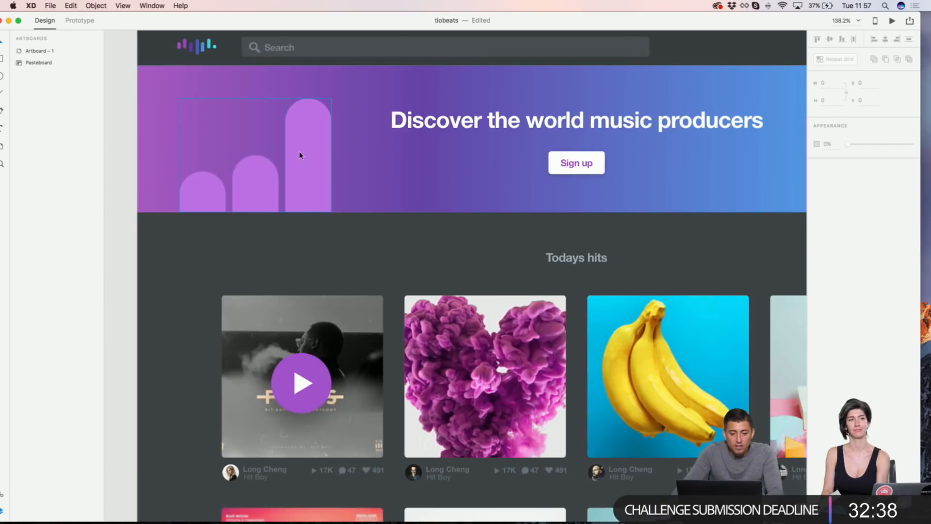
scroll(294, 163, up, 2)
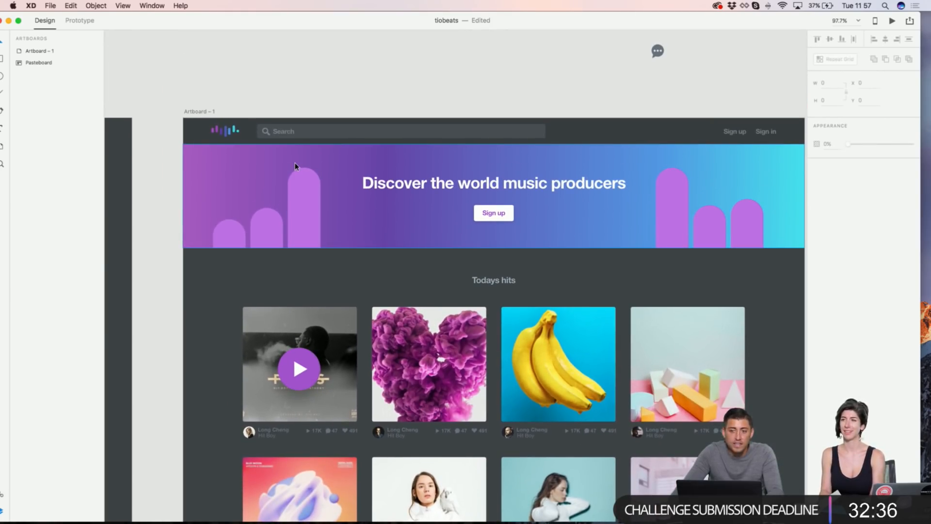
Step: Recolour the tall right bar with a lightened blue sampled from the banner
click(712, 223)
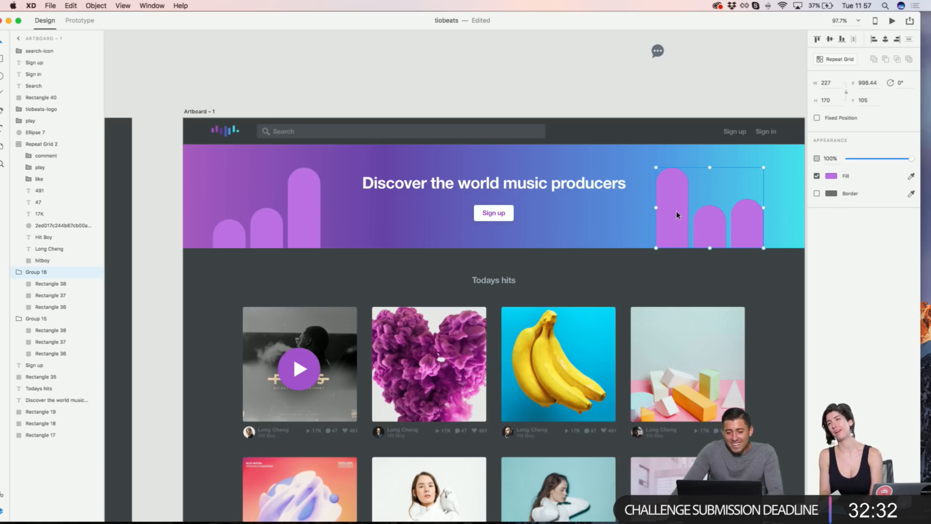
double_click(676, 210)
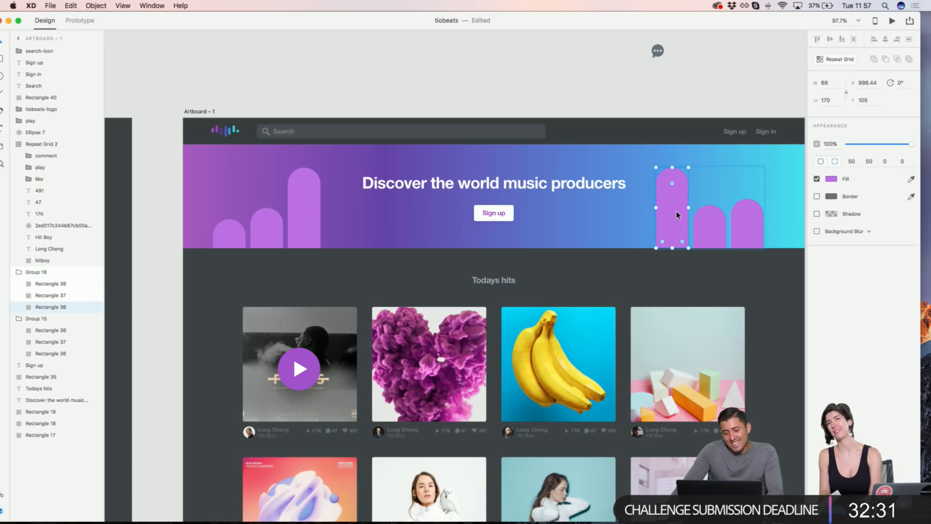
click(830, 179)
click(810, 218)
click(595, 214)
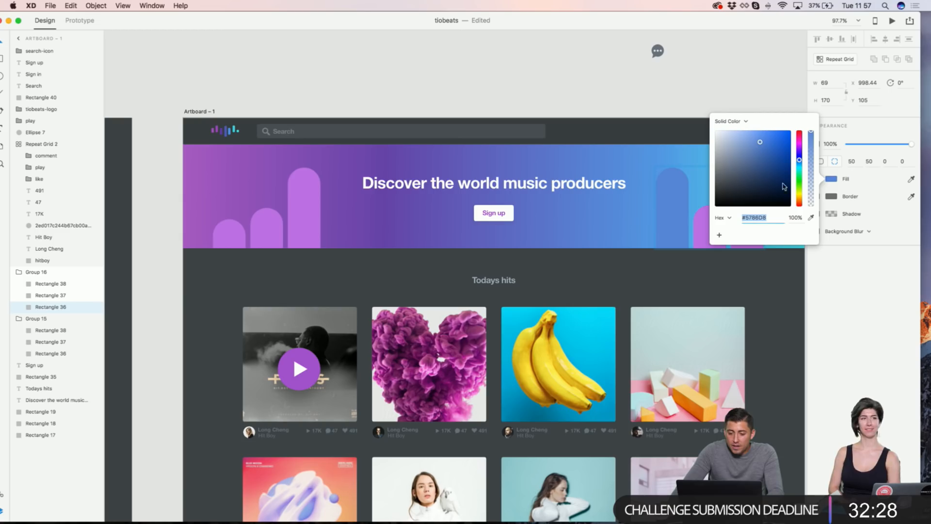
drag(758, 141, 750, 139)
click(699, 94)
Step: Recolour the middle right bar with an adjusted blue sampled from the banner
click(707, 218)
scroll(707, 218, up, 1)
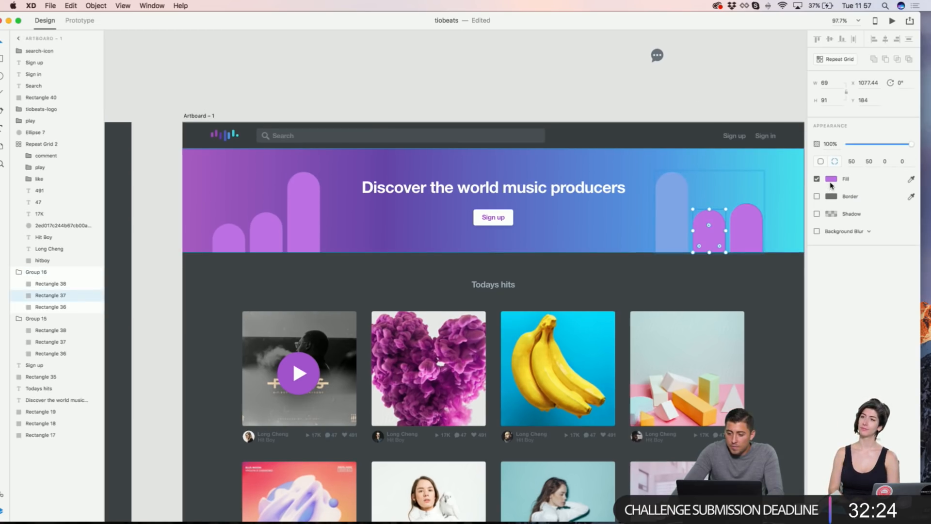
click(831, 179)
click(810, 218)
click(640, 173)
drag(765, 140, 760, 142)
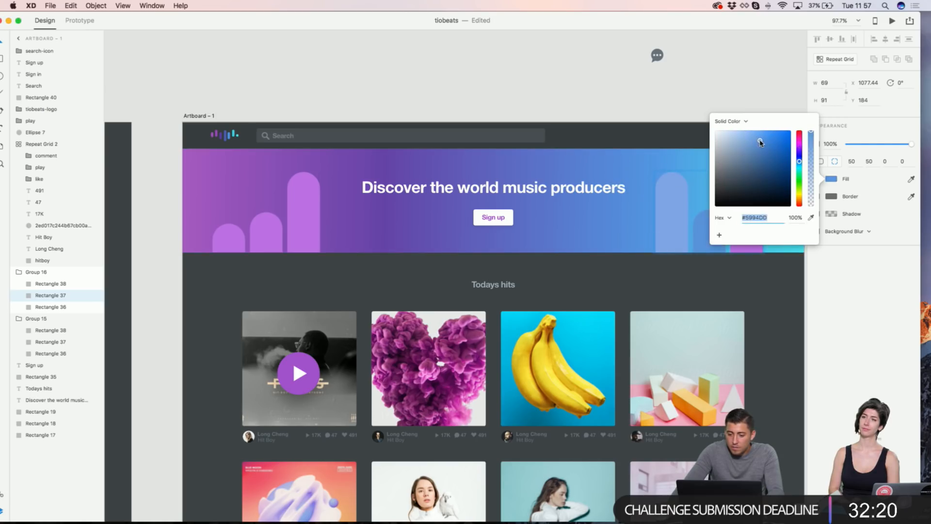
click(686, 83)
Step: Recolour the rightmost bar with cyan sampled from the banner
click(742, 223)
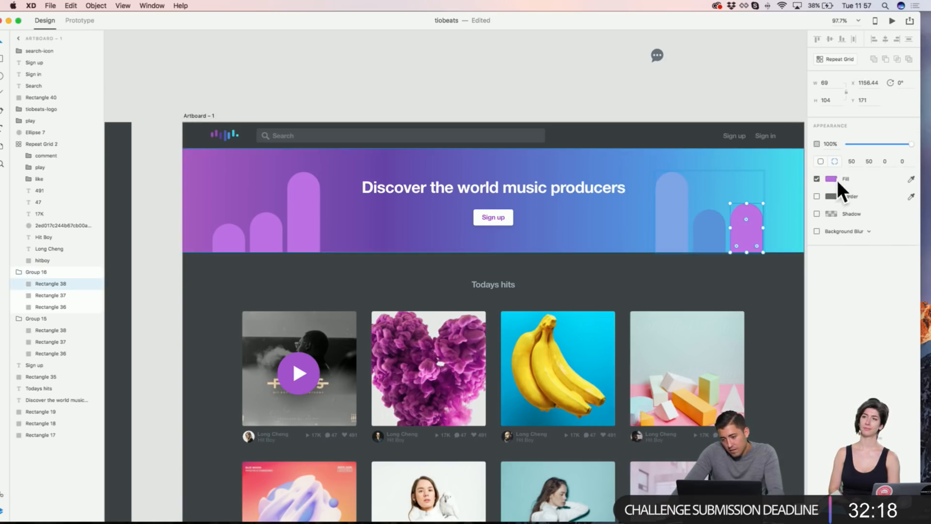
click(912, 180)
click(766, 175)
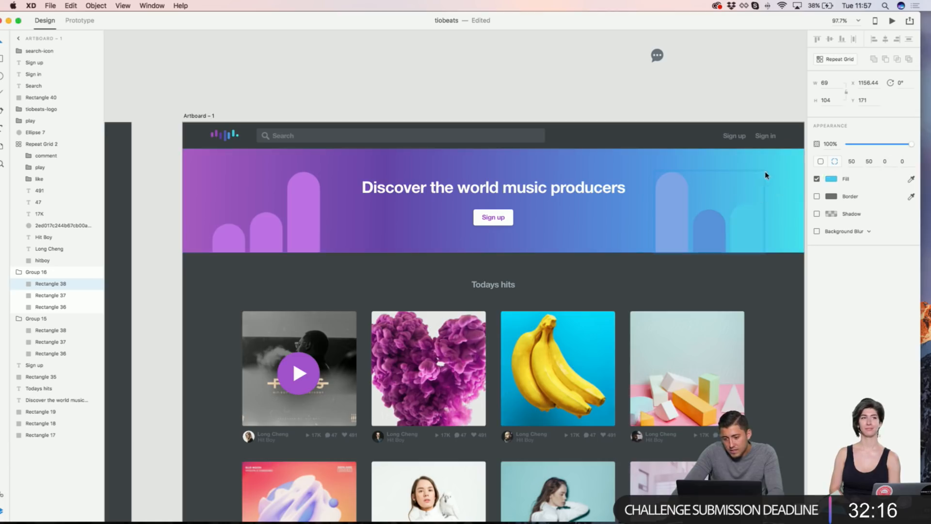
click(831, 180)
click(676, 82)
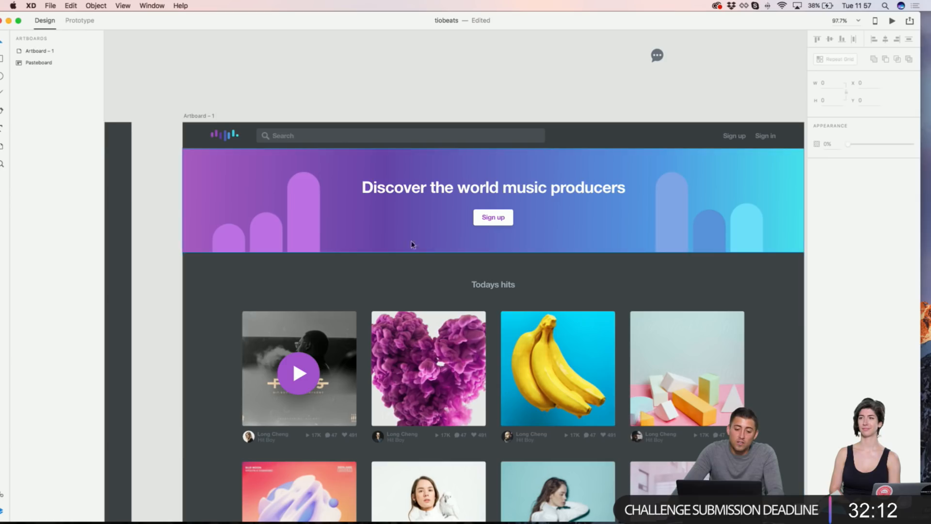
click(316, 228)
Step: Ungroup the left and right groups of banner bars
shift+click(670, 224)
right_click(670, 223)
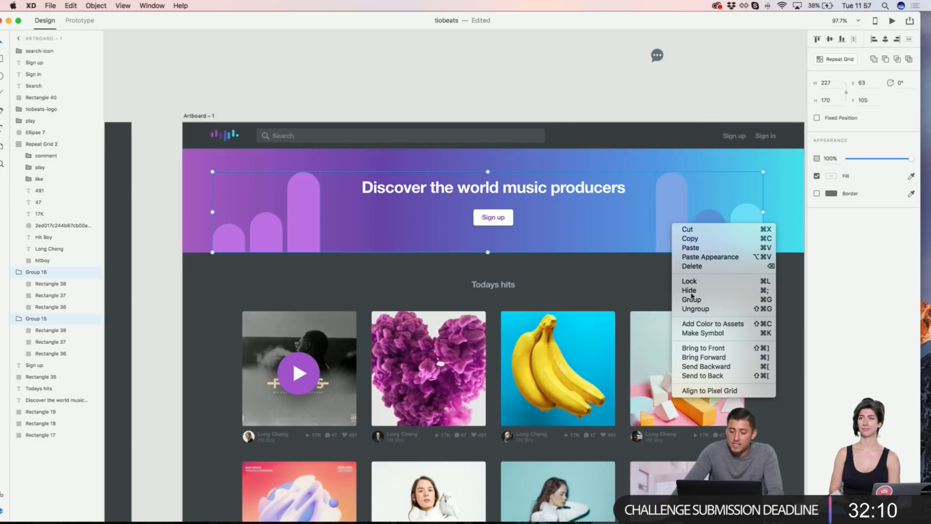
click(702, 308)
key(Escape)
Step: Make all the banner bars white at 20% fill opacity
click(671, 208)
shift+click(709, 227)
shift+click(752, 226)
shift+click(301, 231)
shift+click(238, 243)
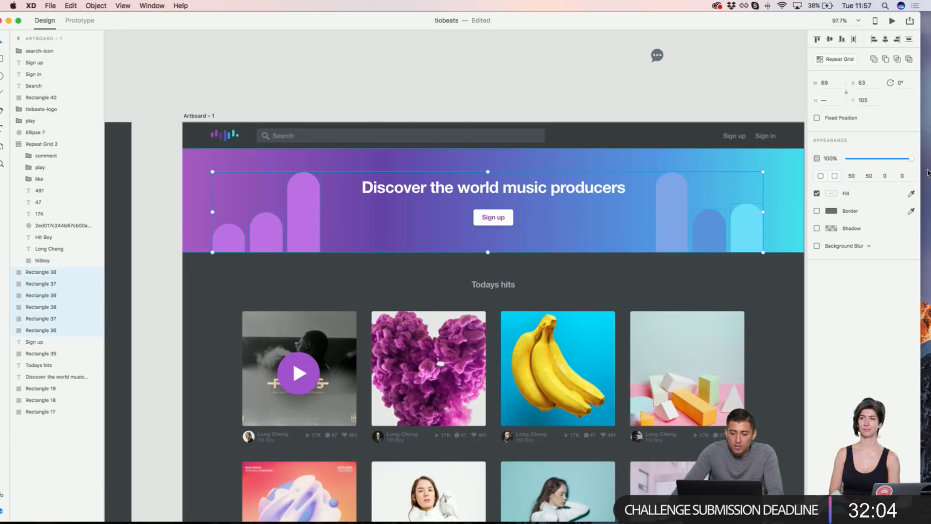
click(829, 194)
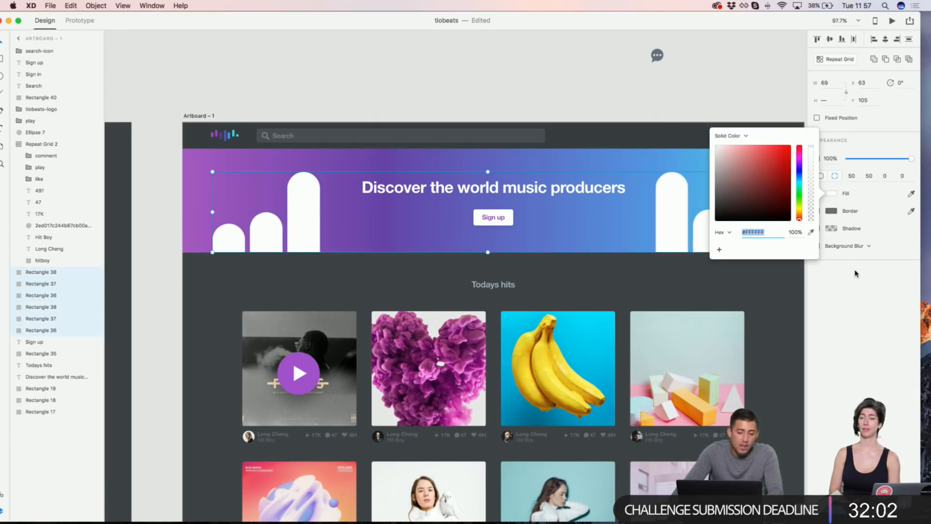
double_click(794, 232)
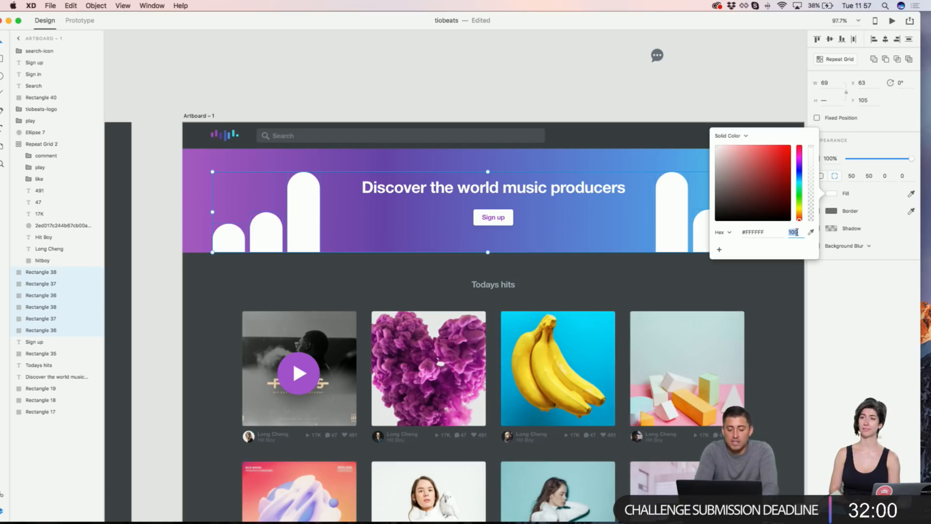
text(20)
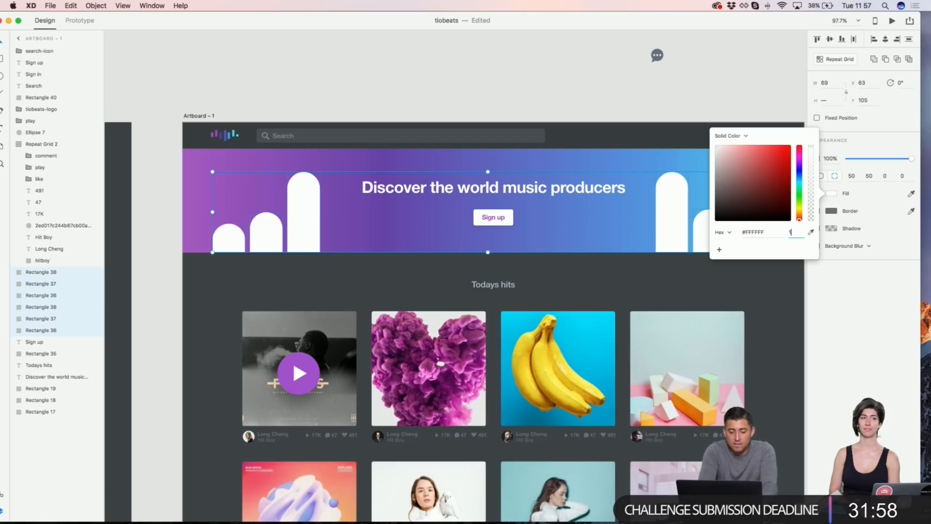
key(Return)
click(649, 99)
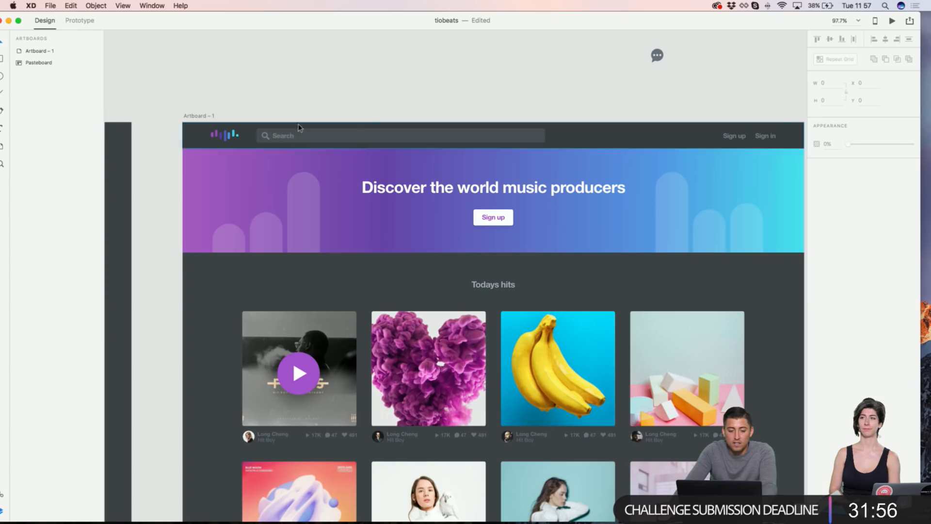
Step: Give the banner bars a drop shadow with 20% shadow opacity
click(242, 225)
shift+click(269, 232)
shift+click(304, 217)
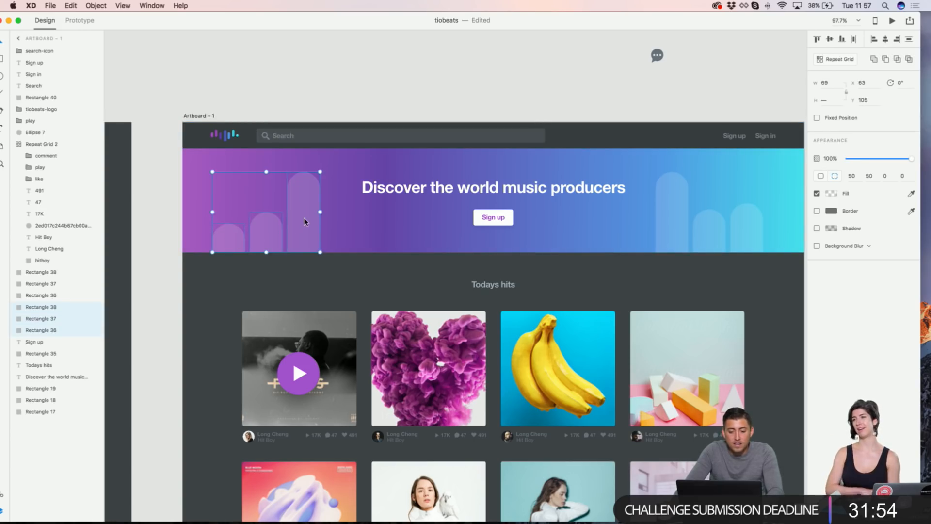
scroll(339, 218, right, 3)
shift+click(604, 218)
shift+click(633, 223)
shift+click(678, 226)
scroll(677, 225, left, 1)
click(817, 229)
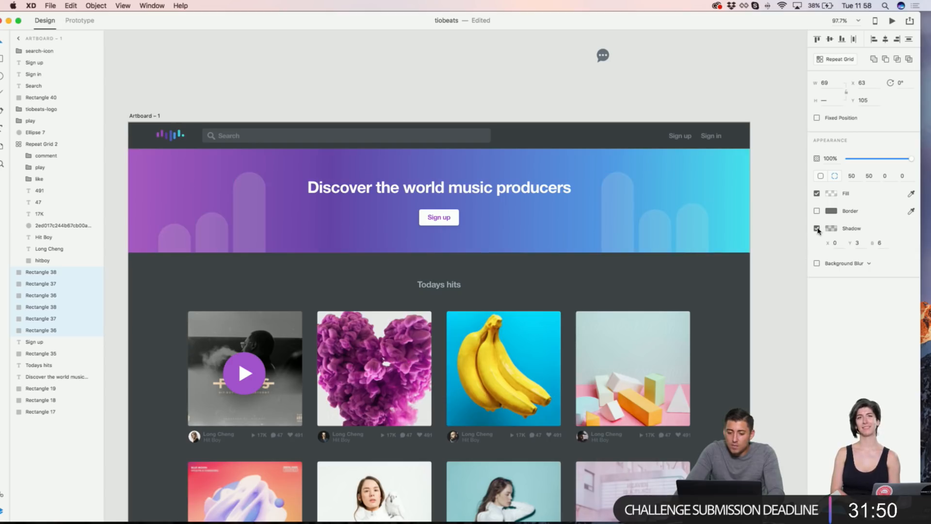
click(836, 231)
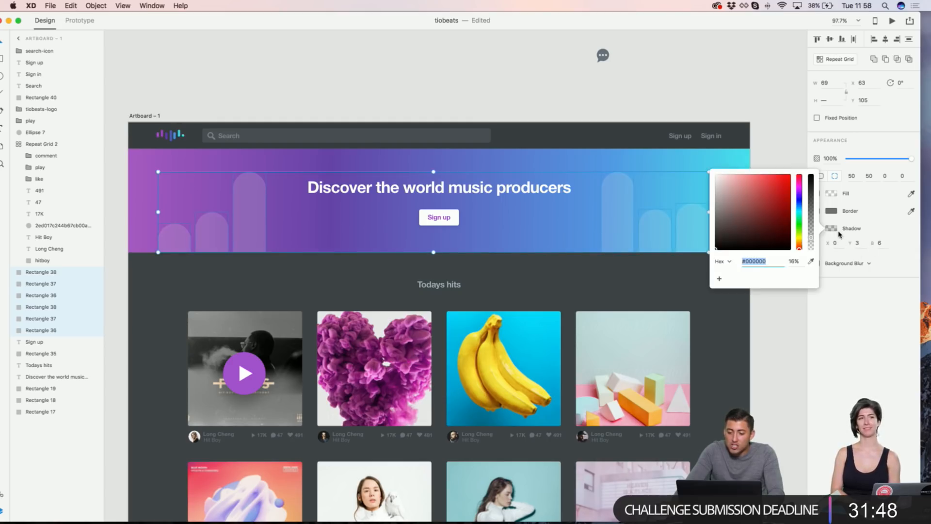
drag(809, 239, 811, 236)
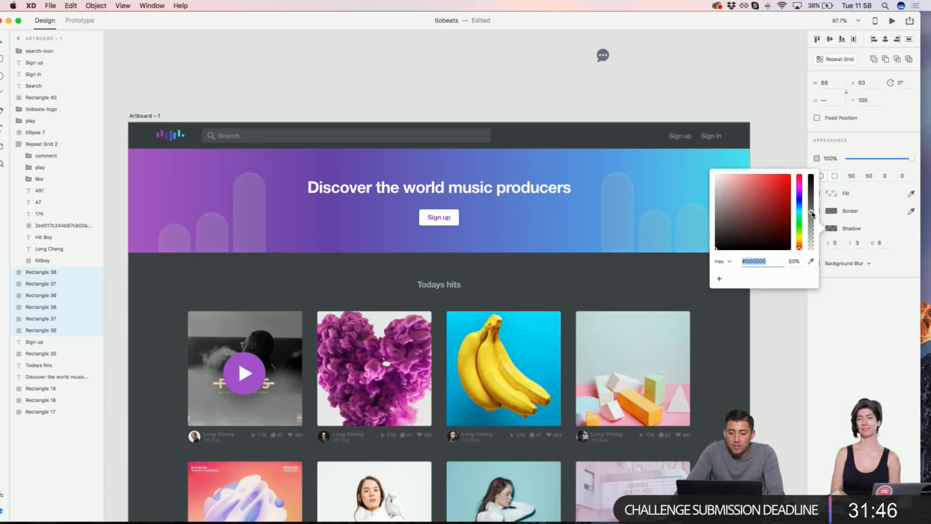
click(804, 145)
Step: Reselect all the banner bars and set their shadow blur to 16
click(693, 228)
shift+click(654, 232)
shift+click(615, 232)
shift+click(261, 215)
shift+click(213, 230)
text(16)
key(Return)
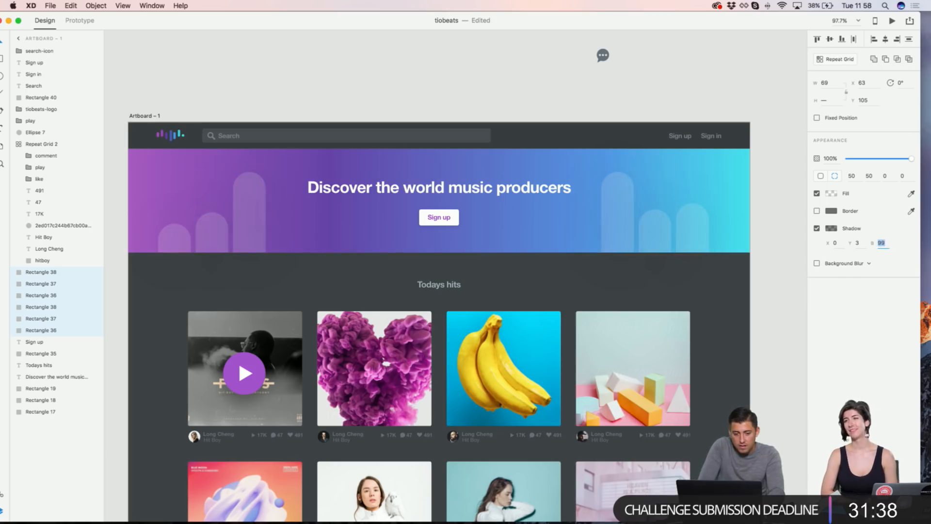
click(800, 91)
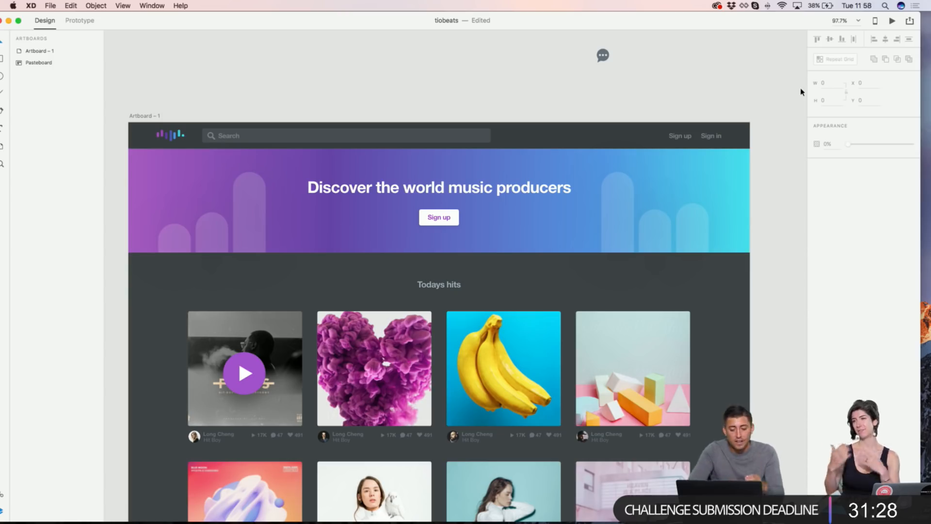
Step: Colour the Sign up label with the blue sampled from the banner gradient
scroll(678, 66, left, 3)
scroll(679, 67, up, 1)
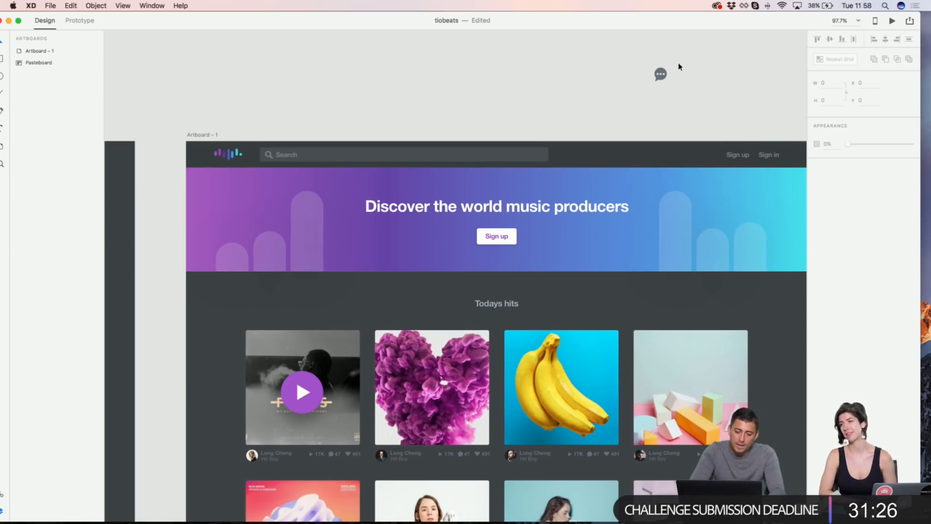
scroll(520, 243, down, 4)
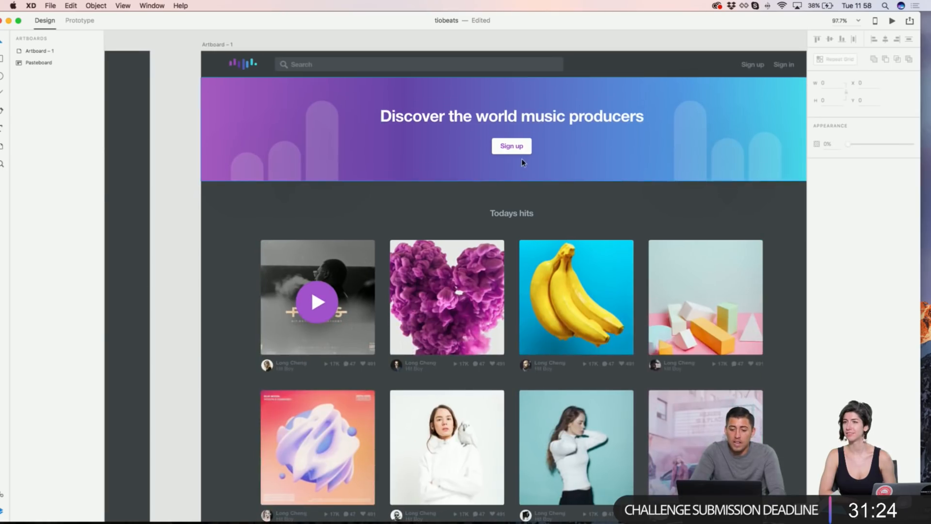
scroll(521, 159, up, 3)
click(507, 136)
scroll(538, 136, down, 2)
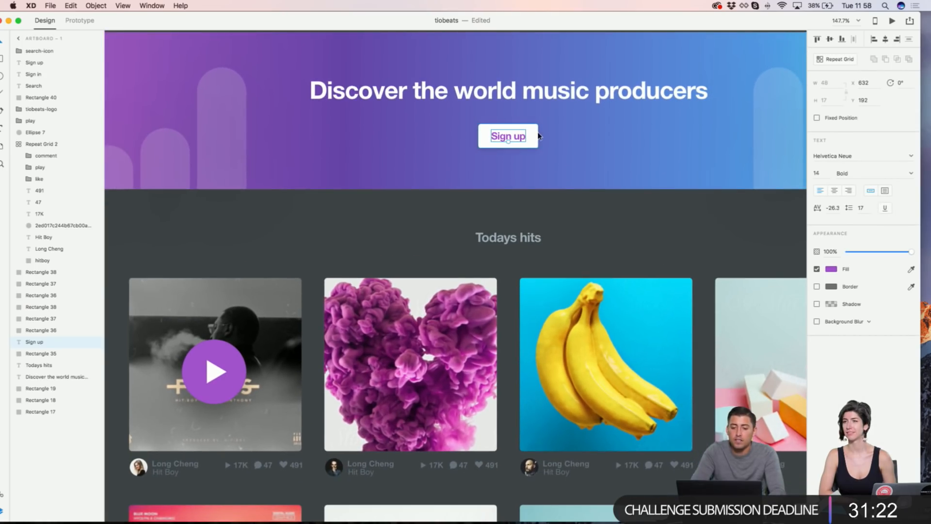
scroll(631, 209, down, 5)
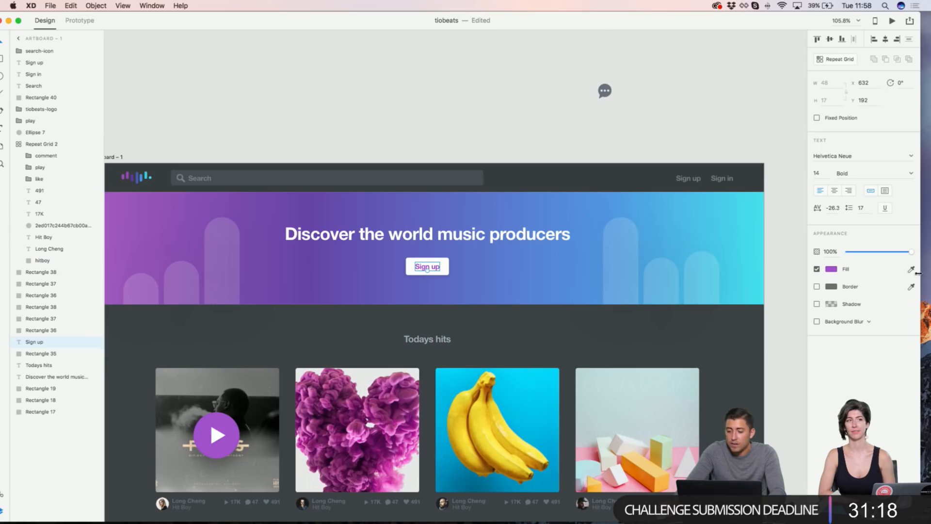
click(912, 269)
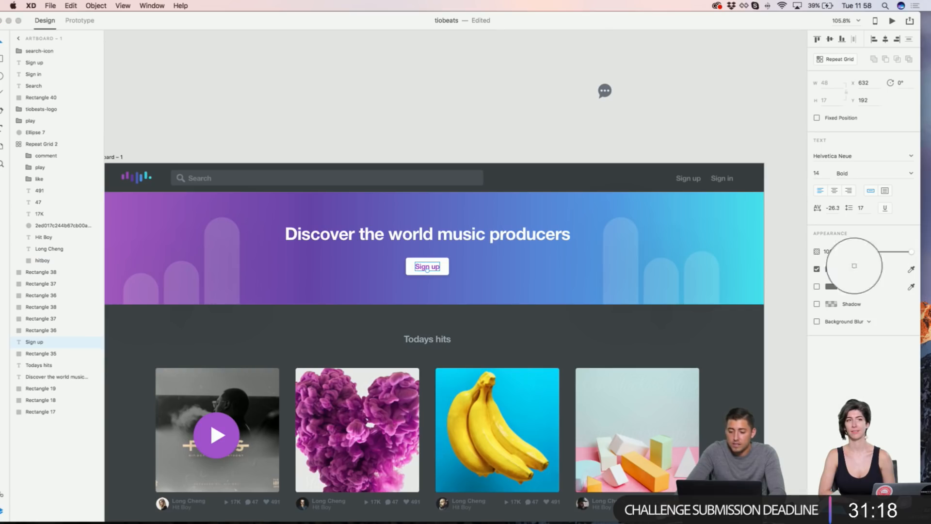
click(743, 207)
click(911, 271)
click(591, 207)
click(489, 100)
Step: Bring up the banner rectangle's context menu and dismiss it without choosing anything
scroll(493, 108, left, 1)
scroll(492, 110, up, 2)
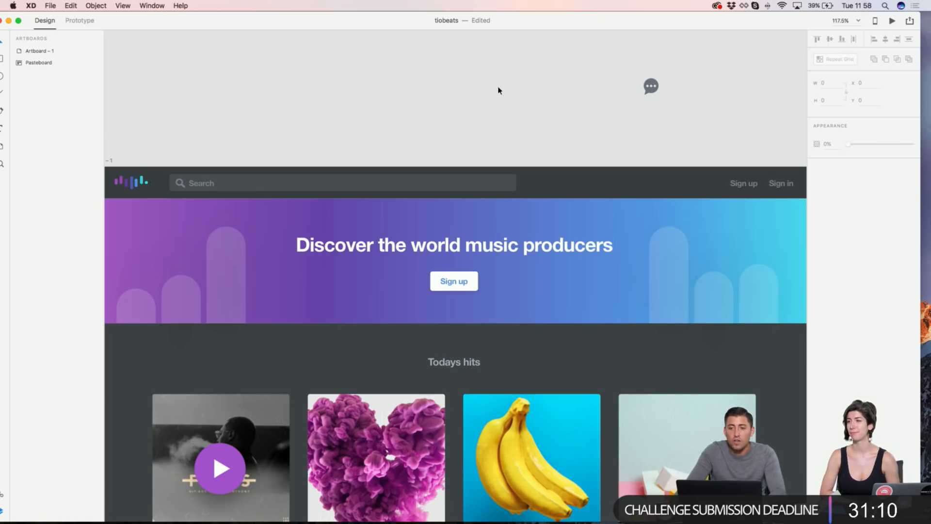
scroll(499, 90, down, 4)
scroll(499, 91, left, 1)
scroll(500, 89, down, 4)
scroll(500, 90, up, 6)
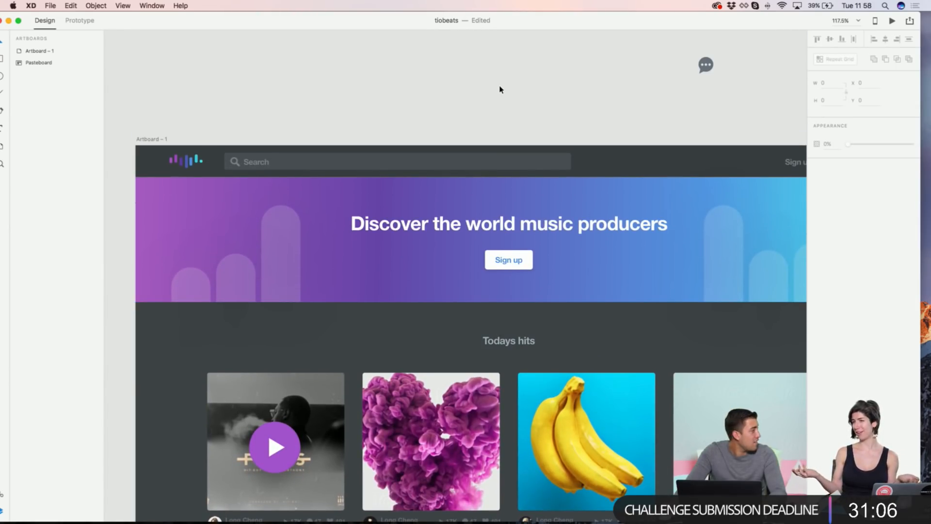
scroll(500, 89, down, 1)
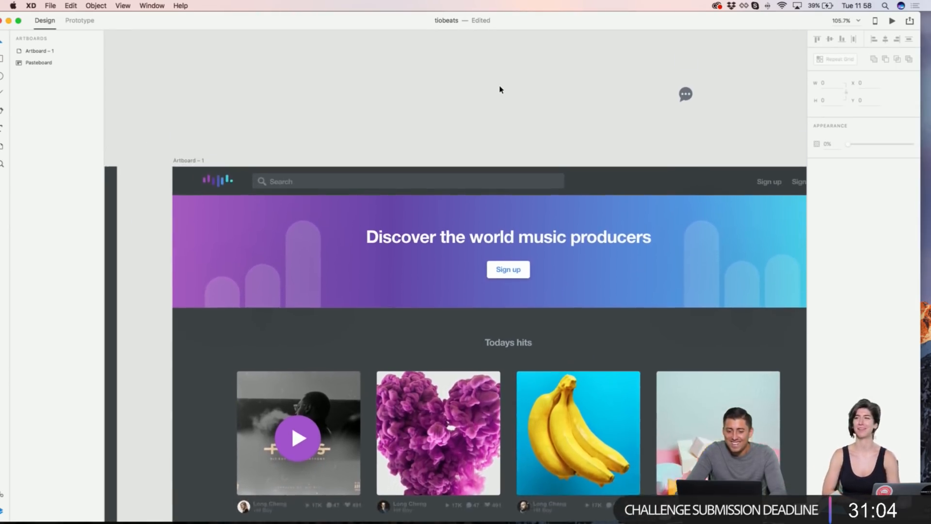
scroll(500, 89, down, 5)
scroll(499, 89, up, 1)
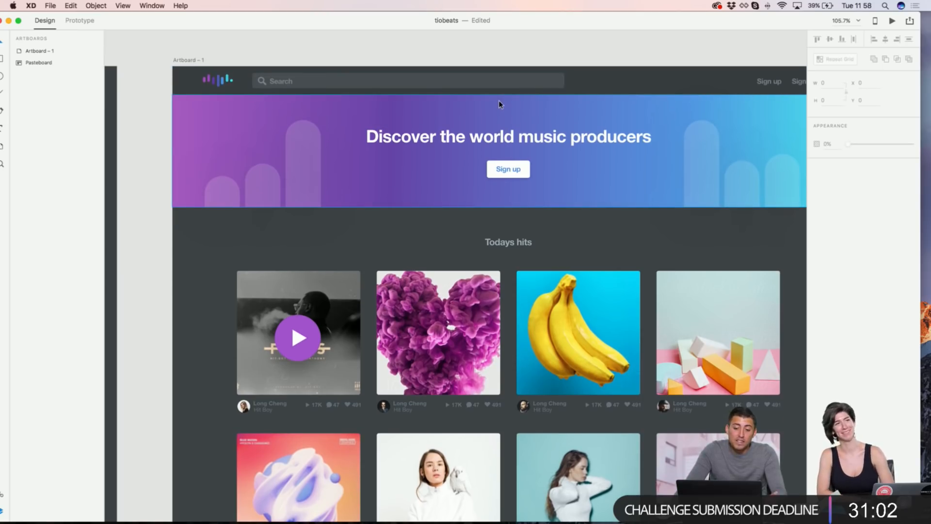
right_click(491, 103)
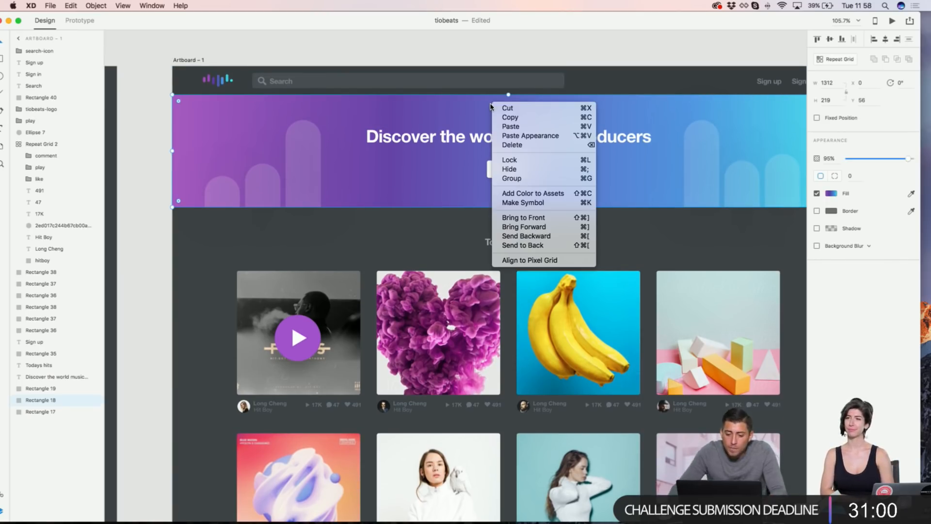
click(391, 42)
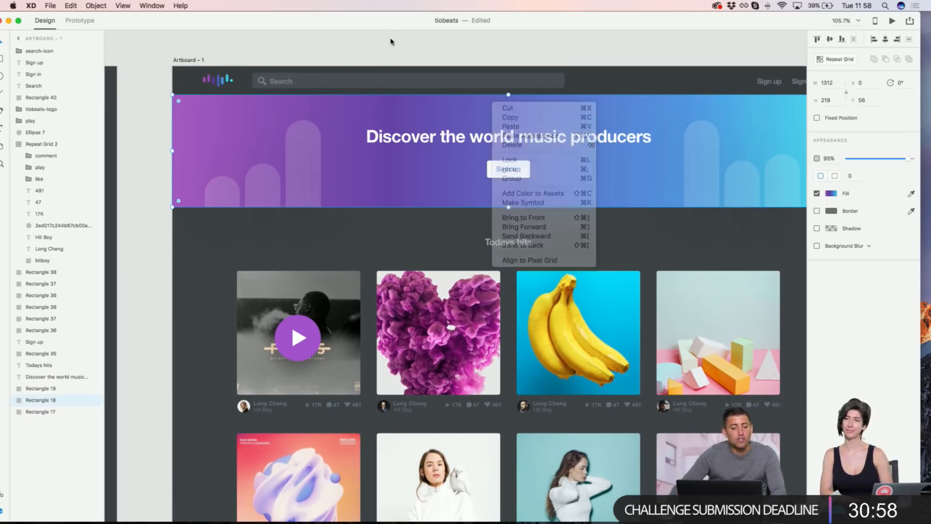
key(Escape)
click(347, 116)
right_click(348, 115)
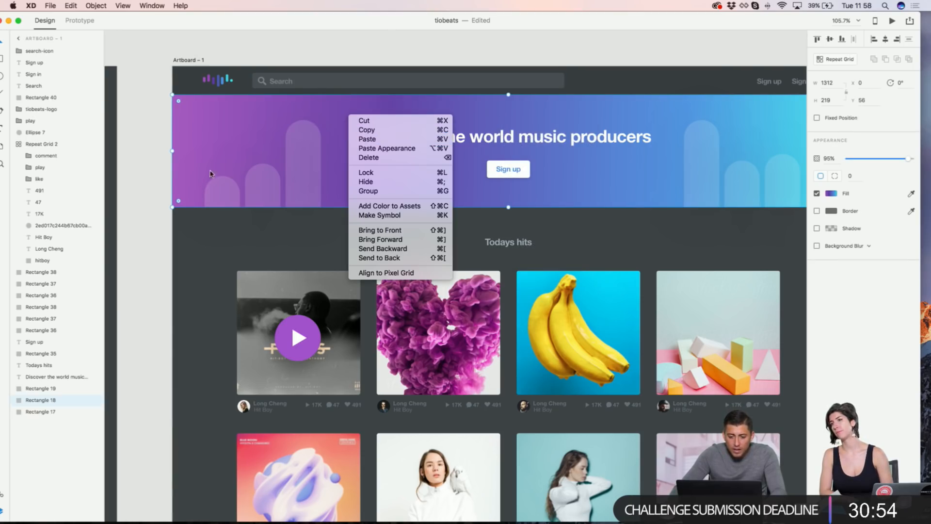
click(214, 253)
Step: Select the whole purple play circle instead of its points
click(304, 328)
click(410, 264)
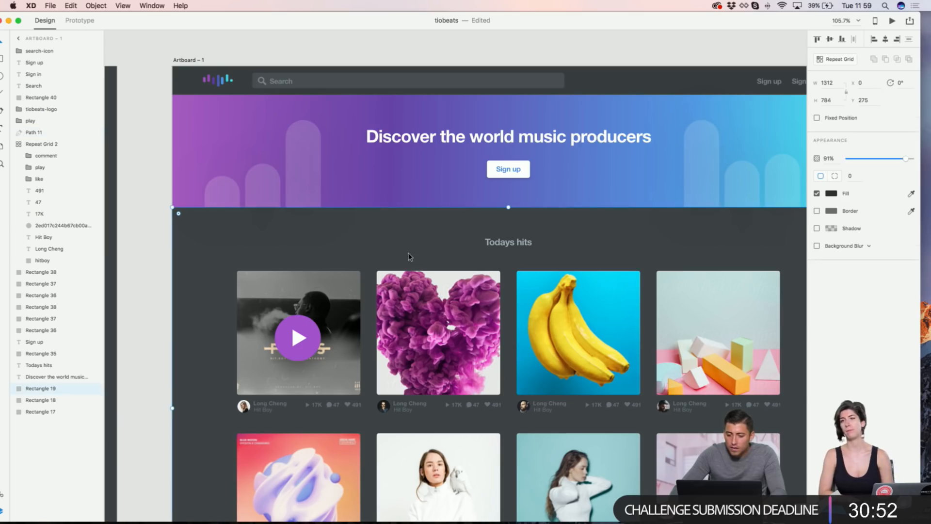
click(313, 329)
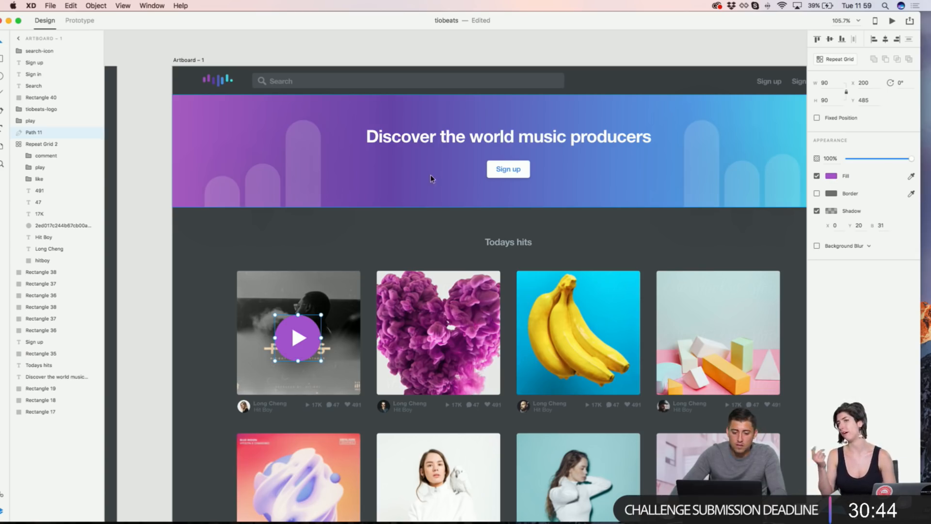
Step: Change the play circle's solid purple fill to a diagonal linear gradient with a third colour stop
click(339, 125)
click(309, 322)
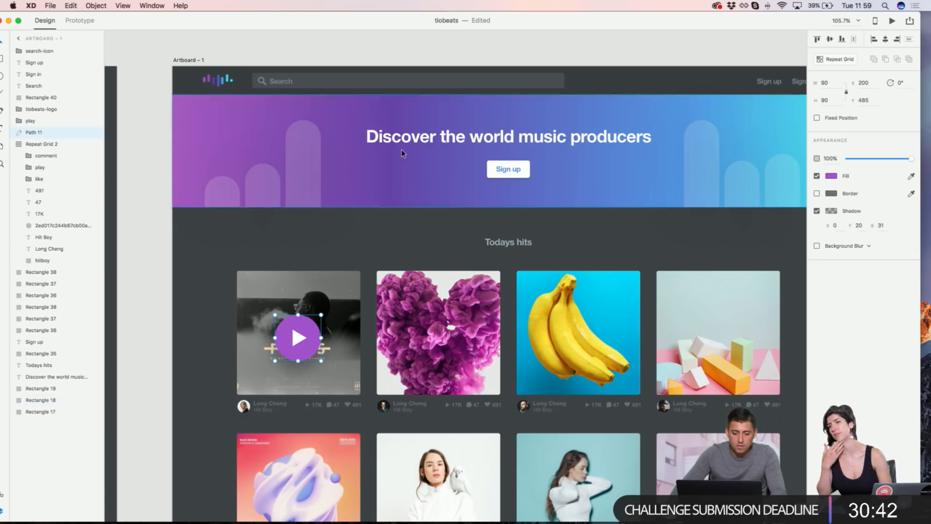
click(369, 187)
click(298, 337)
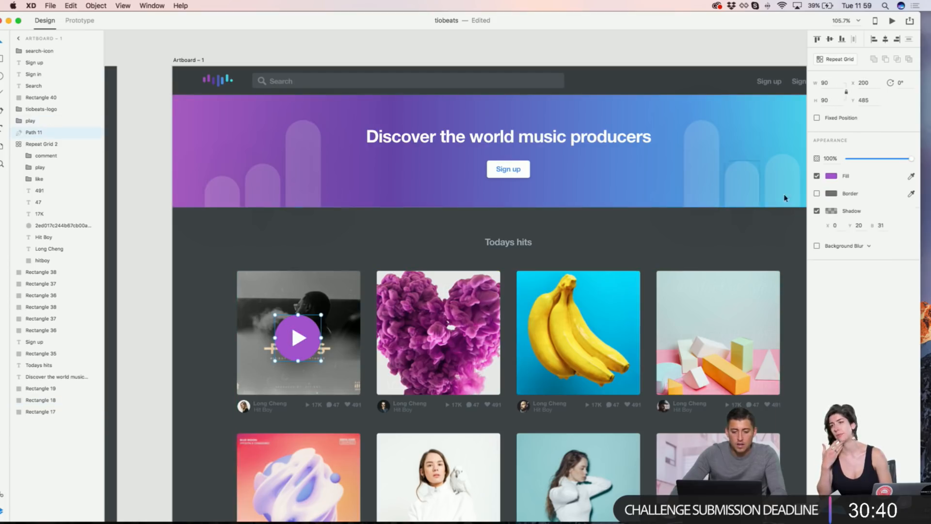
click(829, 177)
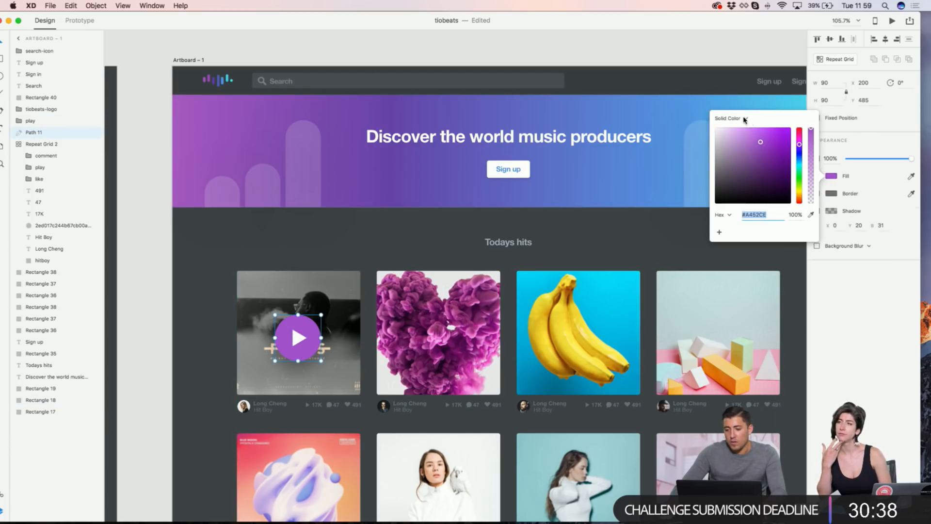
click(745, 119)
click(730, 125)
drag(298, 317, 275, 340)
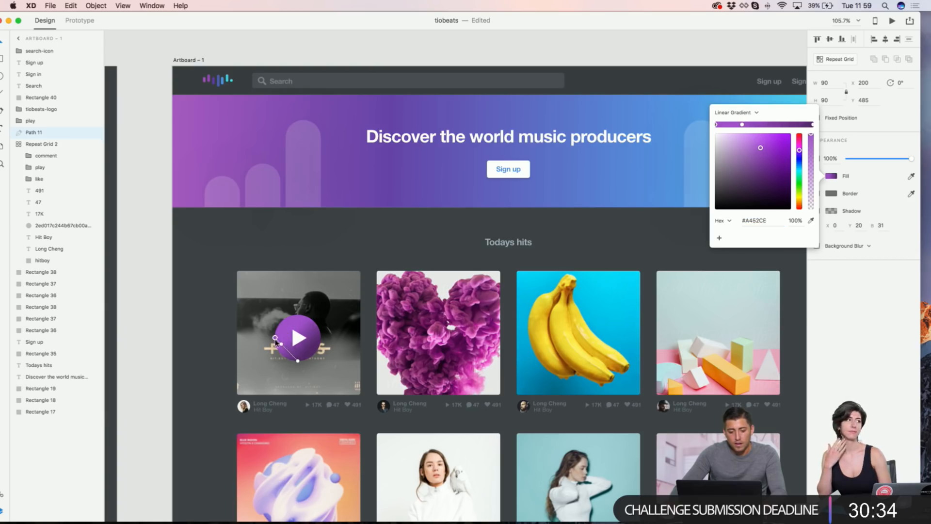
click(297, 361)
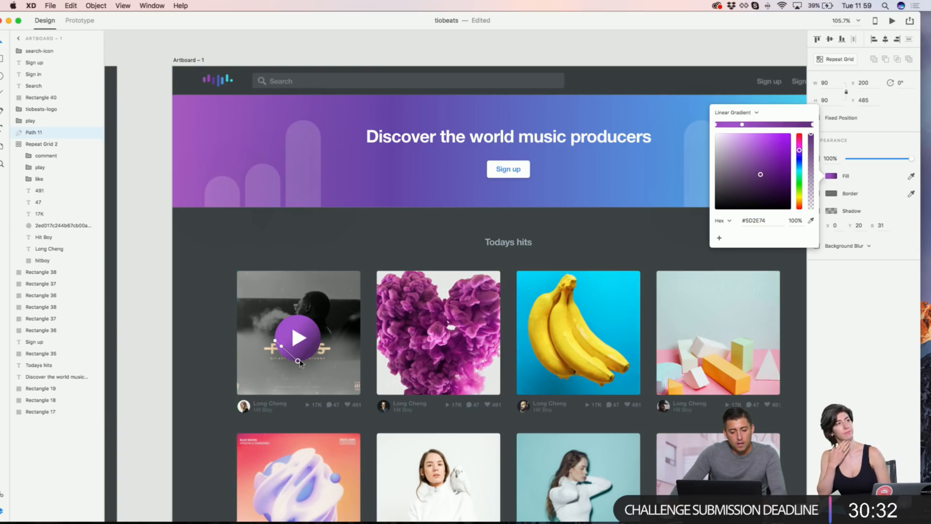
click(324, 168)
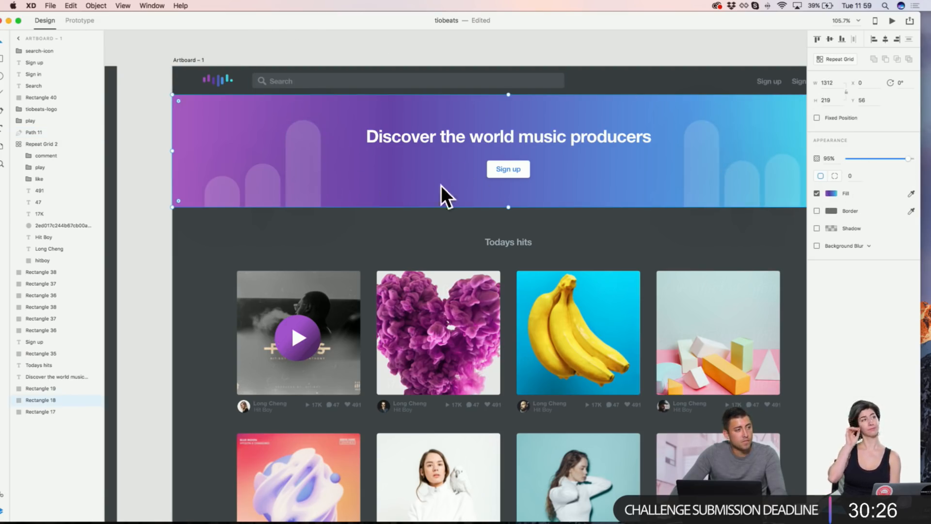
Step: Copy the hero banner and paste its purple-to-blue gradient appearance onto the play circle
right_click(385, 164)
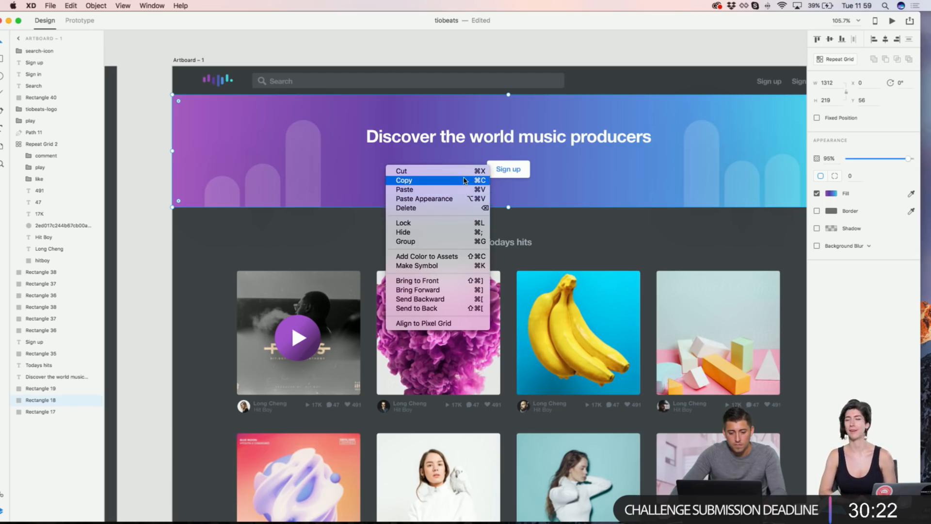
click(298, 338)
right_click(303, 322)
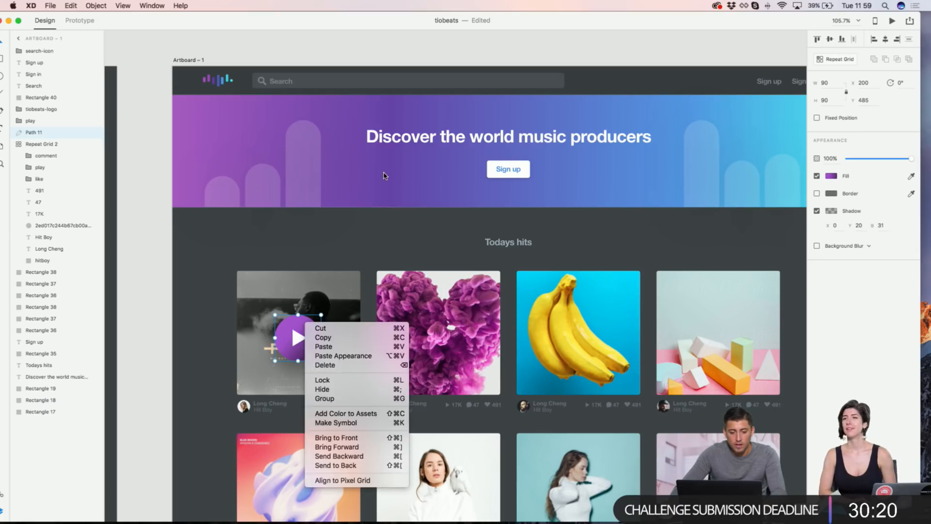
right_click(384, 173)
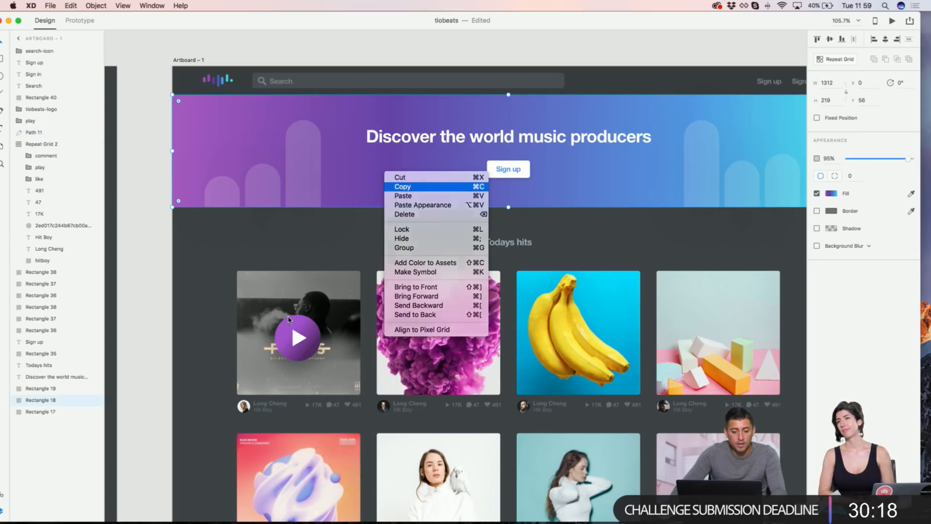
click(295, 319)
right_click(294, 319)
click(339, 351)
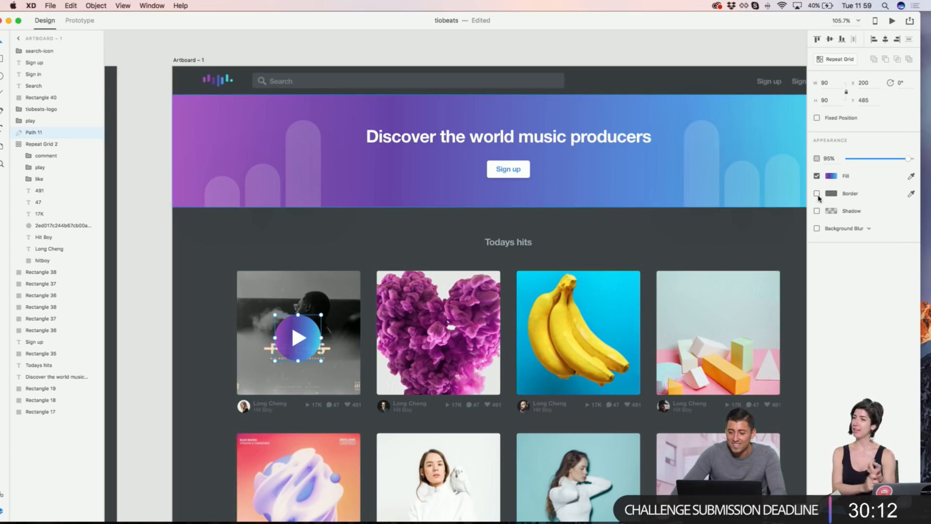
click(830, 176)
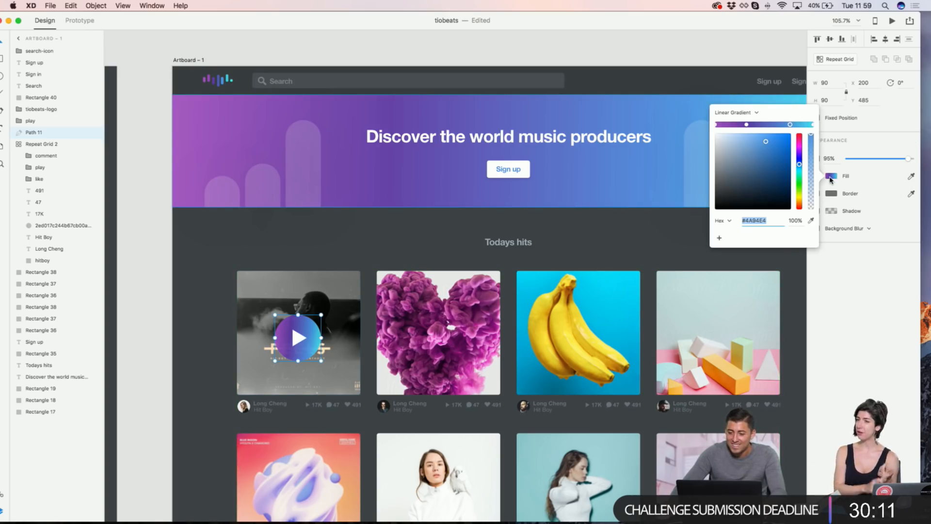
click(409, 228)
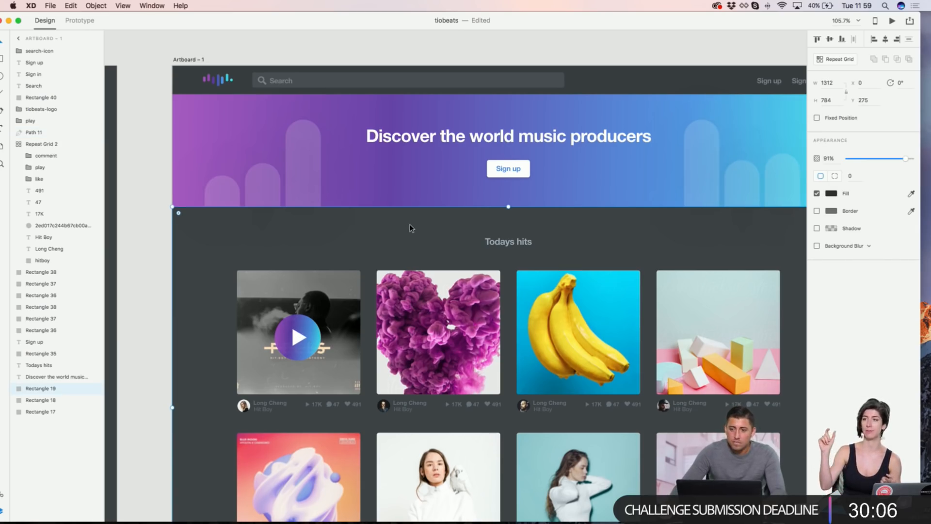
scroll(410, 227, down, 3)
click(312, 268)
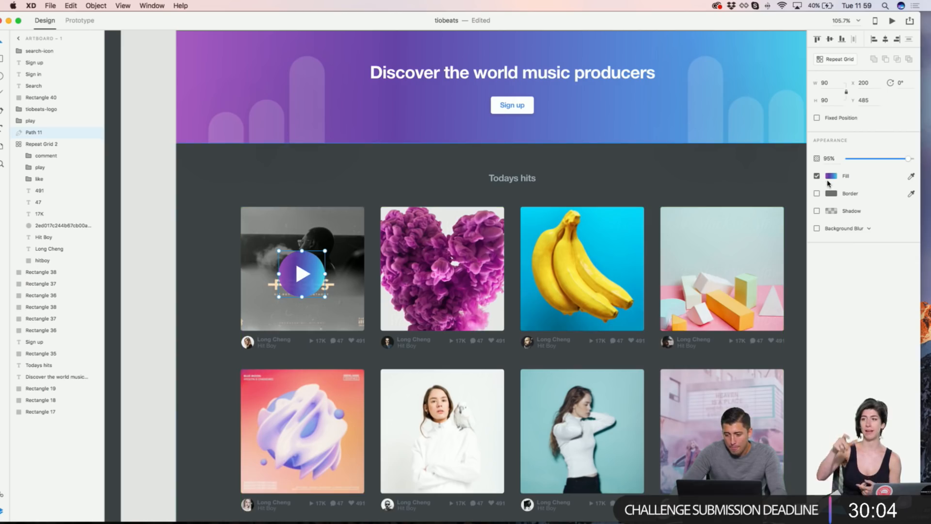
click(578, 178)
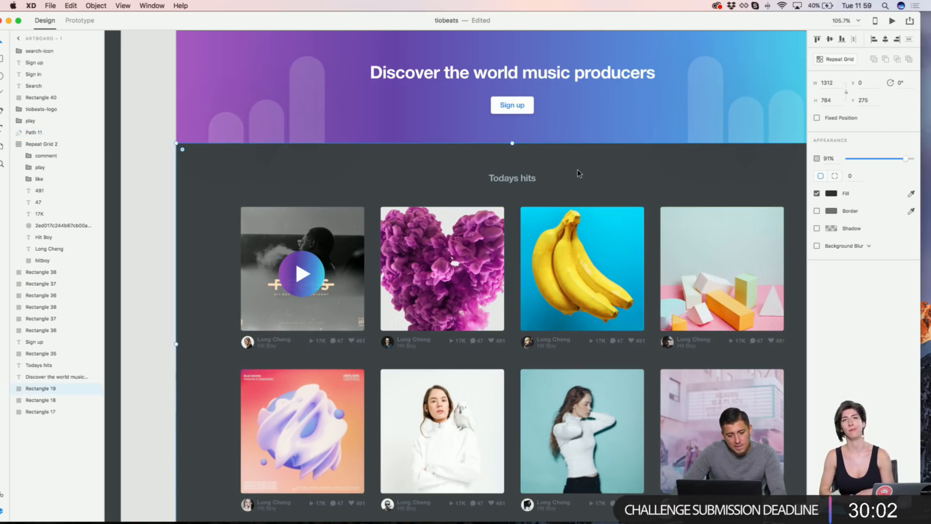
scroll(577, 171, down, 3)
scroll(577, 173, up, 3)
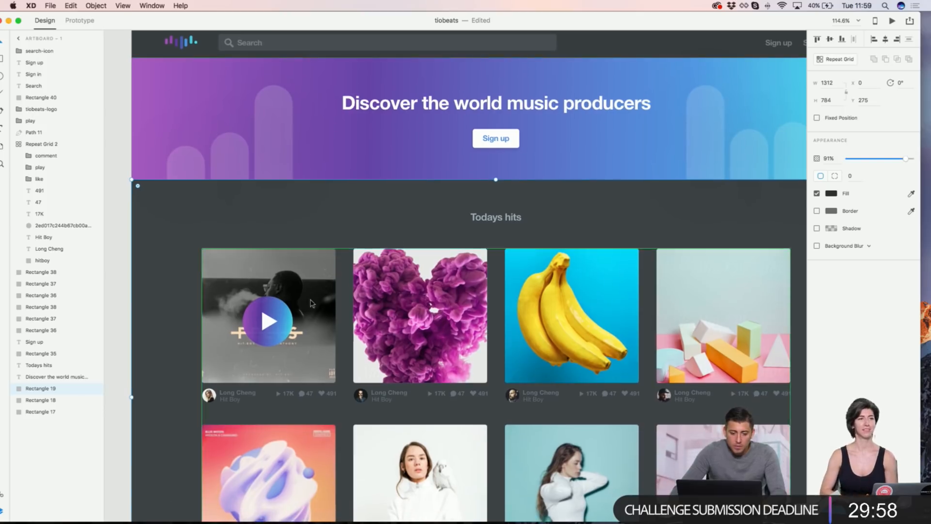
click(273, 313)
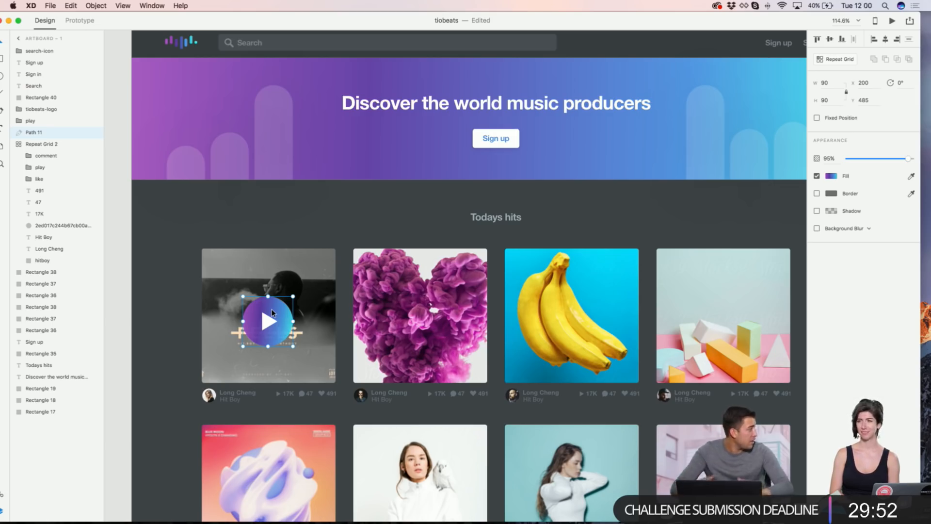
Step: Drag the play circle's gradient end stop to the right to lengthen the gradient
click(830, 178)
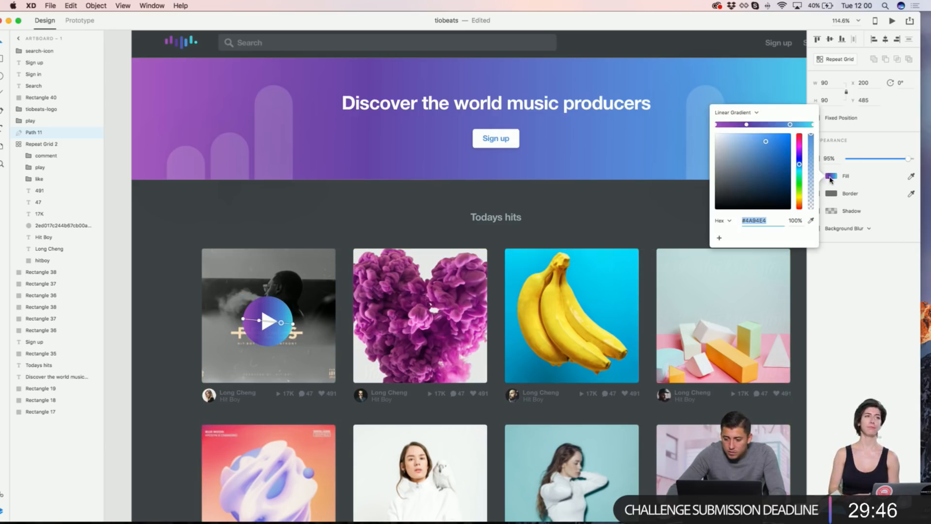
click(295, 325)
drag(294, 325, 316, 330)
click(327, 229)
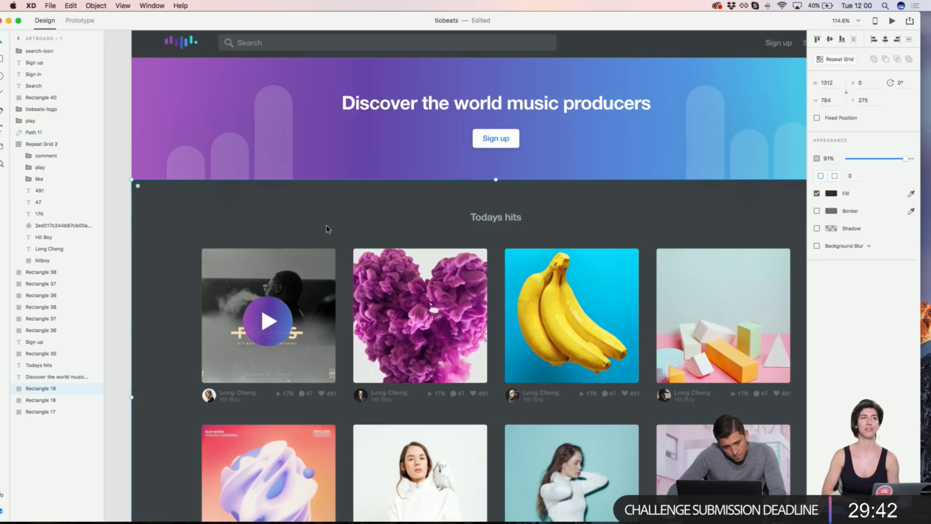
click(283, 309)
Step: Give the circle a black drop shadow with Y 33, blur 66 and 45% opacity
click(816, 212)
text(56)
key(Return)
click(861, 226)
key(shift+Up)
key(shift+Up)
click(831, 210)
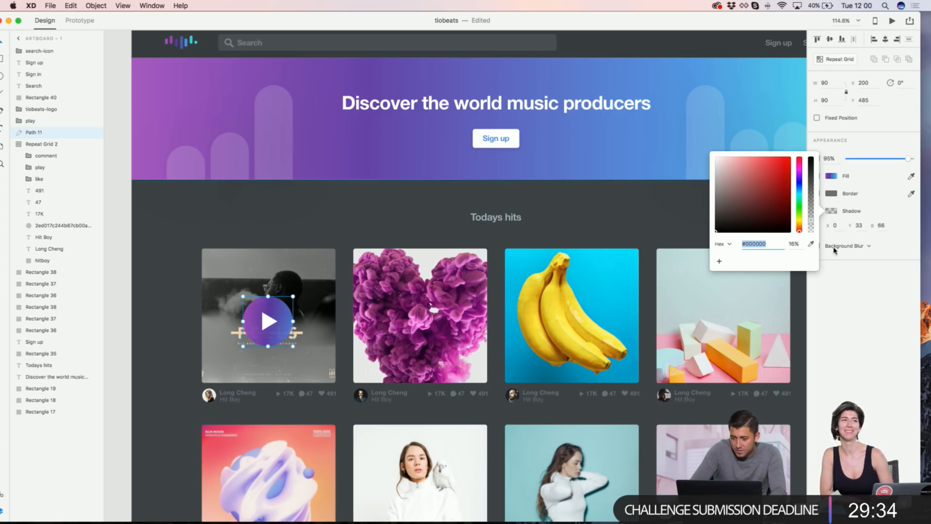
drag(813, 219, 814, 203)
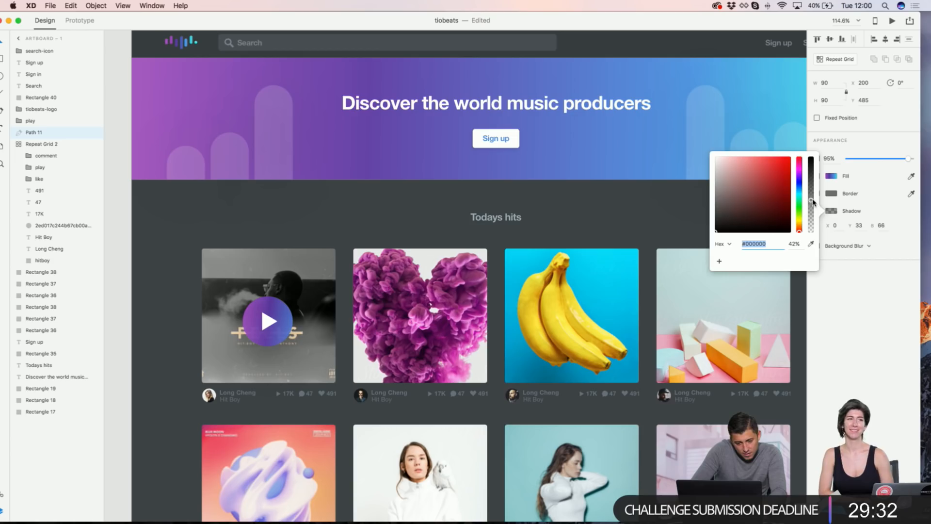
click(440, 171)
scroll(441, 172, down, 3)
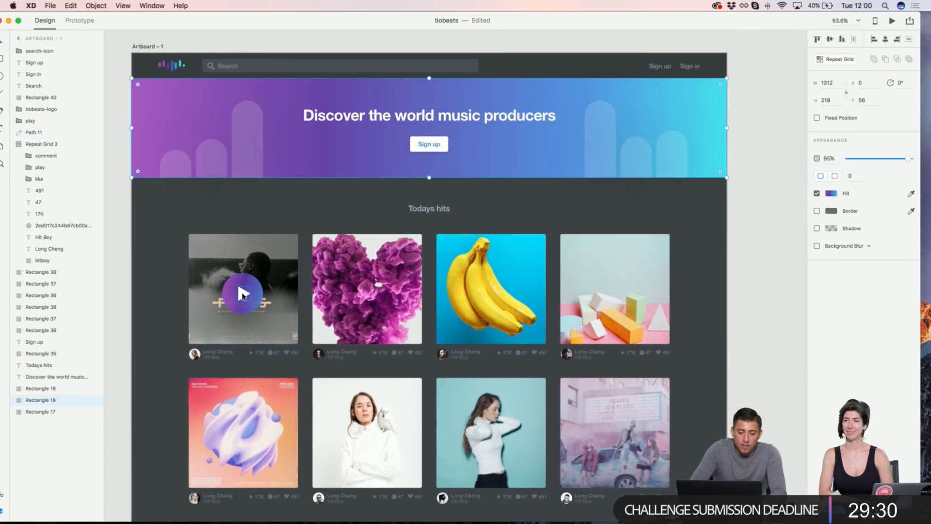
click(243, 293)
shift+click(249, 282)
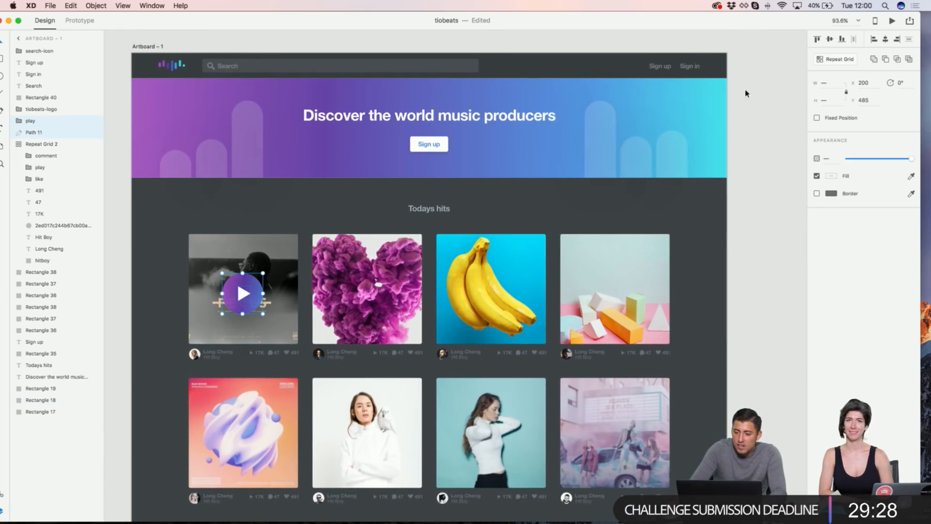
click(885, 60)
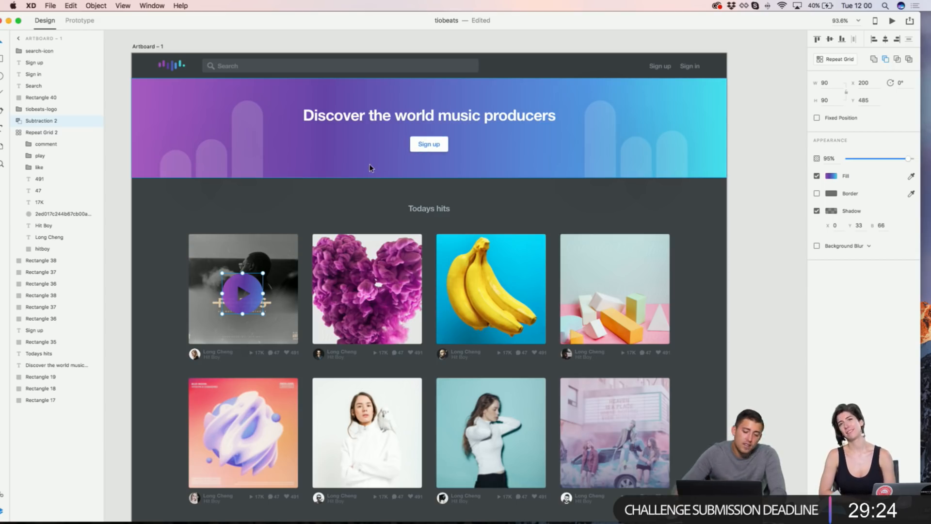
key(super+z)
click(314, 203)
scroll(313, 204, left, 1)
scroll(313, 204, down, 1)
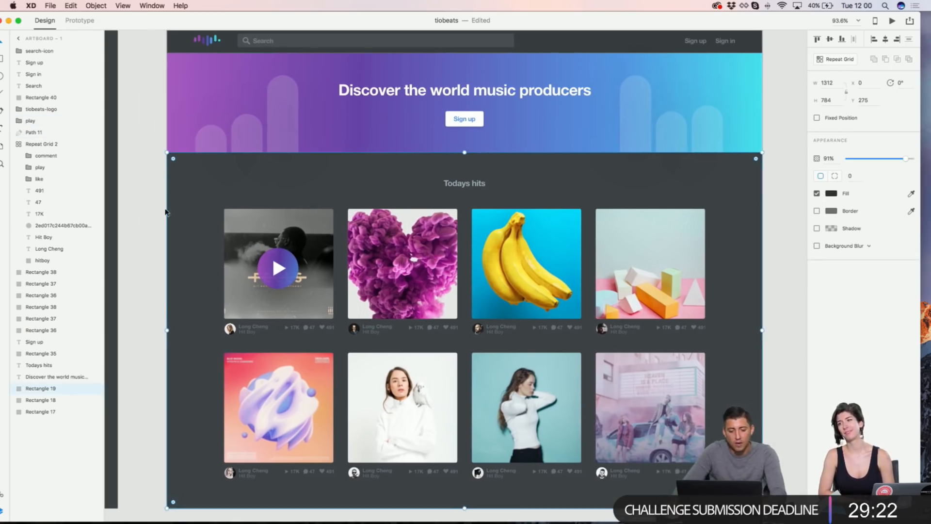
click(165, 212)
scroll(165, 213, up, 5)
scroll(164, 213, right, 1)
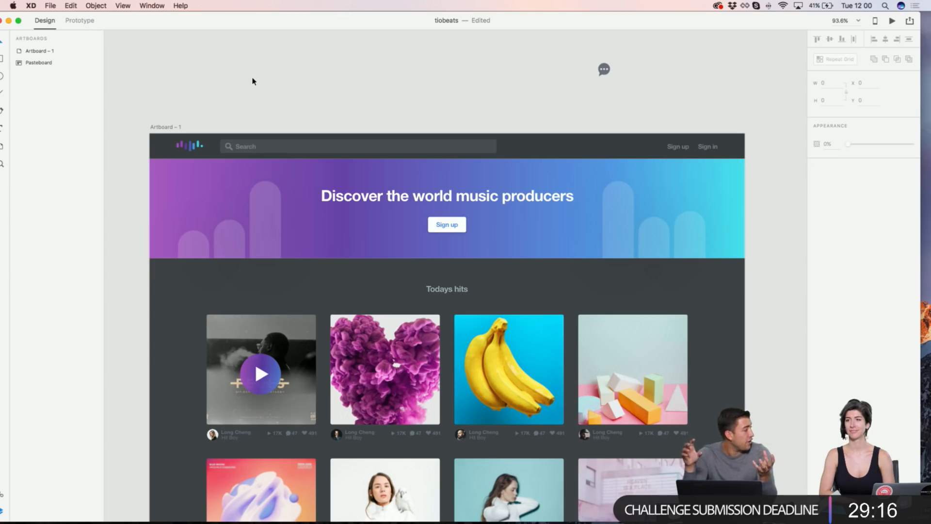
scroll(252, 79, down, 5)
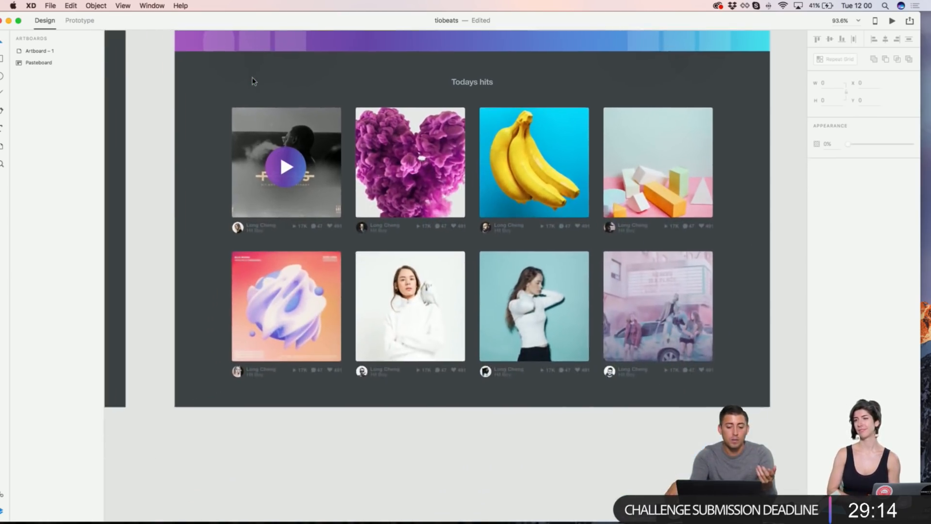
scroll(252, 79, right, 2)
scroll(252, 77, right, 1)
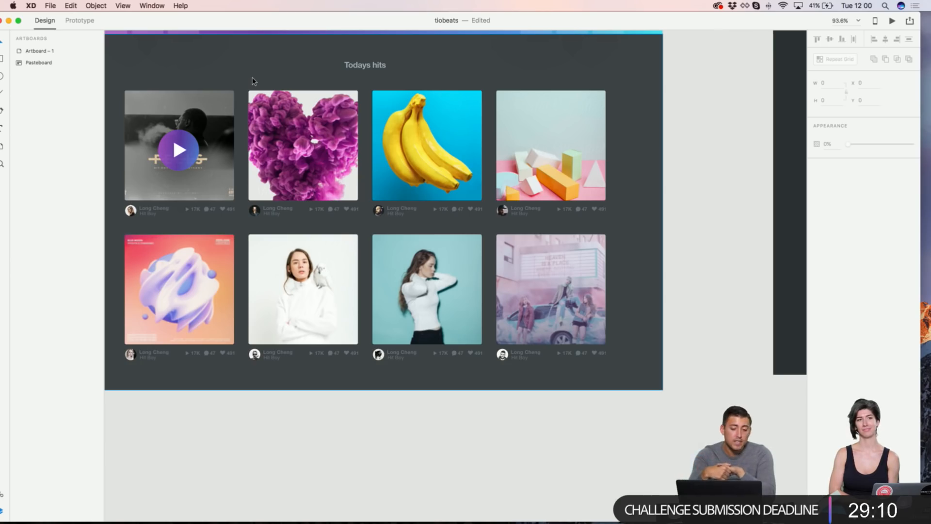
scroll(448, 124, down, 5)
scroll(448, 123, left, 4)
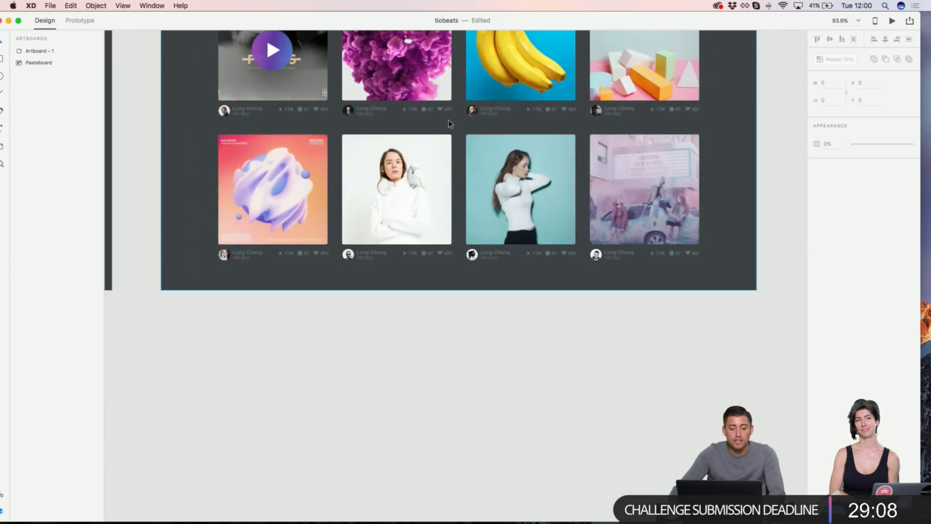
click(466, 284)
drag(459, 291, 459, 347)
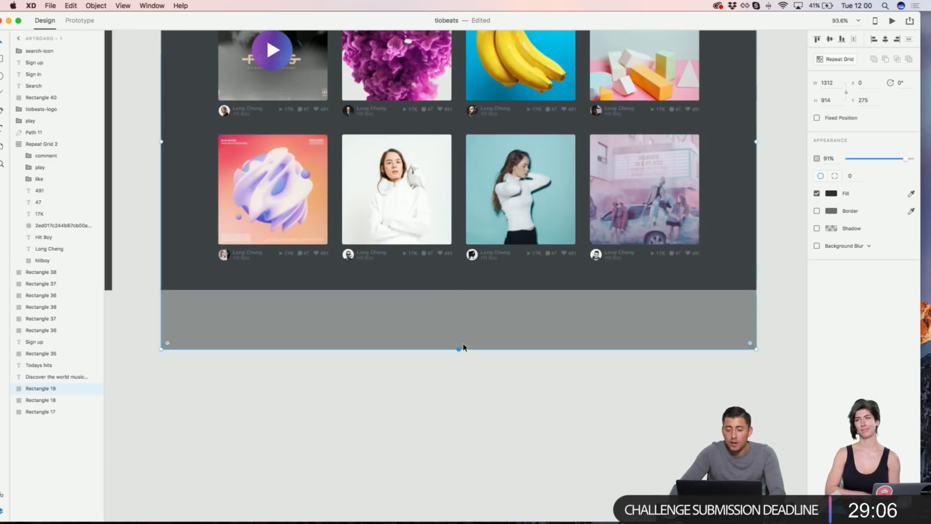
key(super+z)
scroll(354, 298, down, 2)
scroll(354, 298, up, 4)
double_click(280, 148)
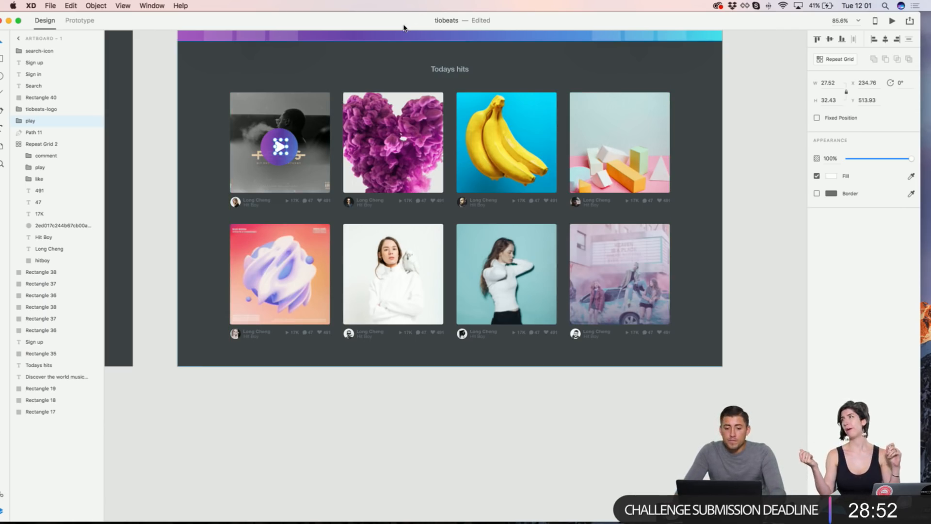
drag(405, 21, 421, 9)
click(224, 119)
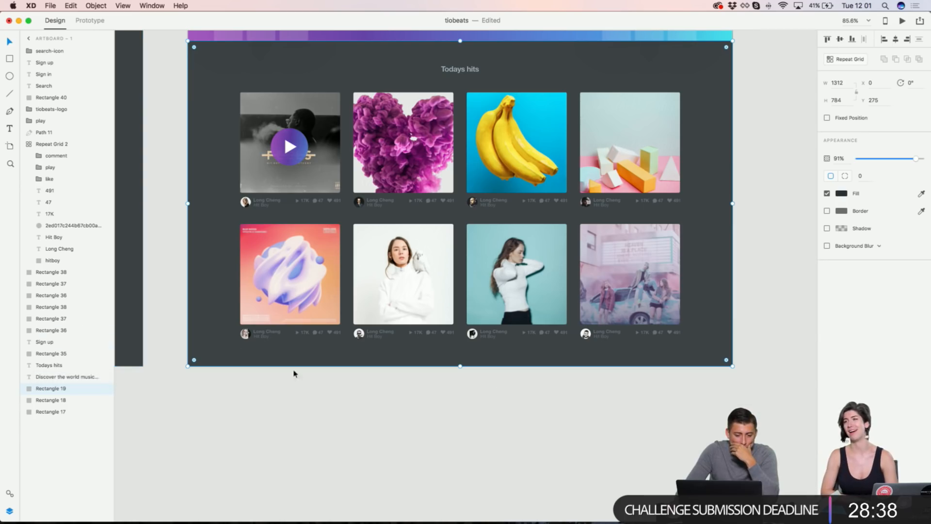
mouse_move(460, 367)
mouse_down()
mouse_move(460, 389)
mouse_move(460, 367)
mouse_up()
click(424, 399)
scroll(353, 339, up, 5)
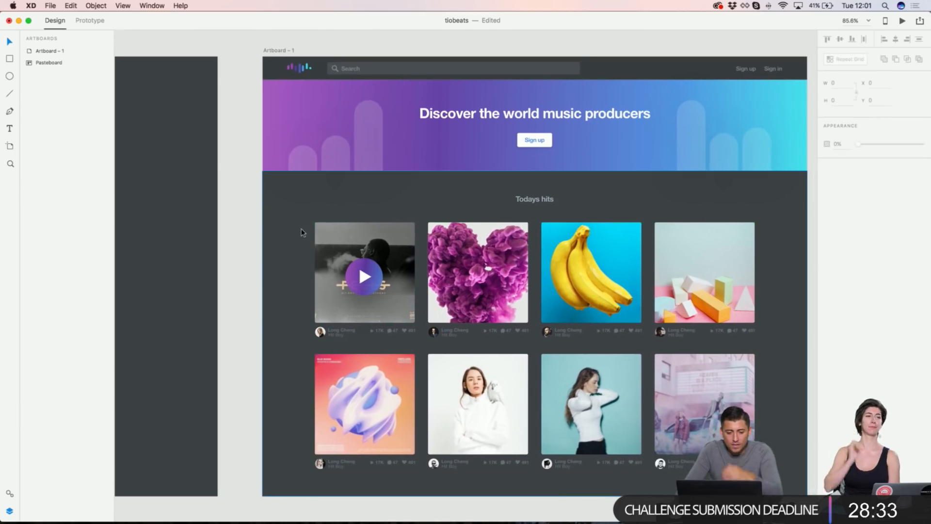
drag(256, 190, 783, 487)
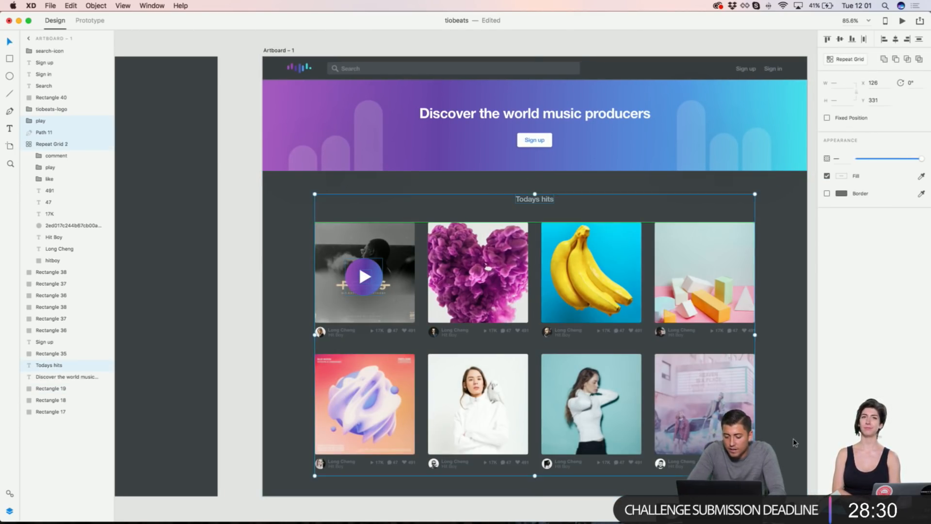
Step: Lengthen the dark background rectangle so it extends below the Todays hits grid
scroll(699, 384, down, 3)
scroll(699, 384, down, 12)
scroll(647, 428, up, 4)
scroll(649, 429, down, 2)
scroll(306, 276, down, 4)
click(305, 262)
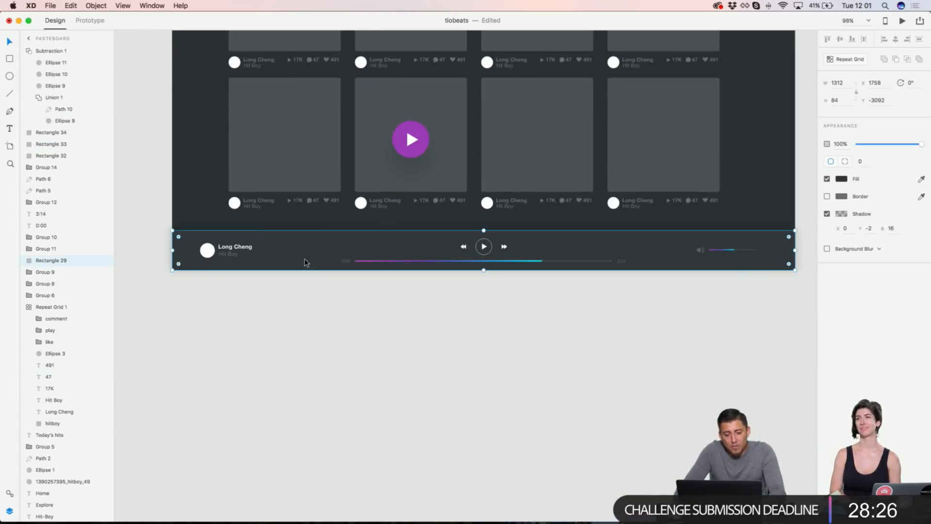
click(334, 289)
scroll(334, 291, down, 3)
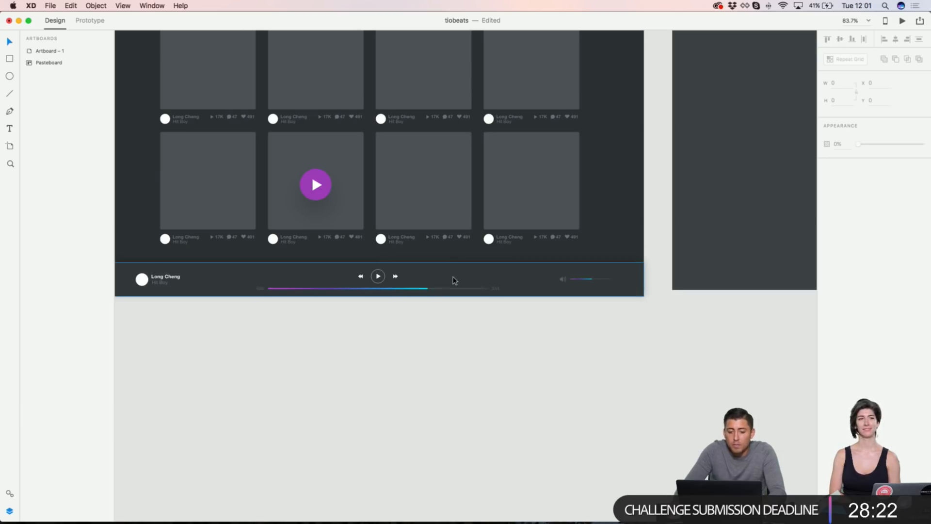
scroll(453, 278, down, 2)
scroll(455, 279, up, 10)
scroll(457, 281, right, 5)
scroll(488, 295, left, 8)
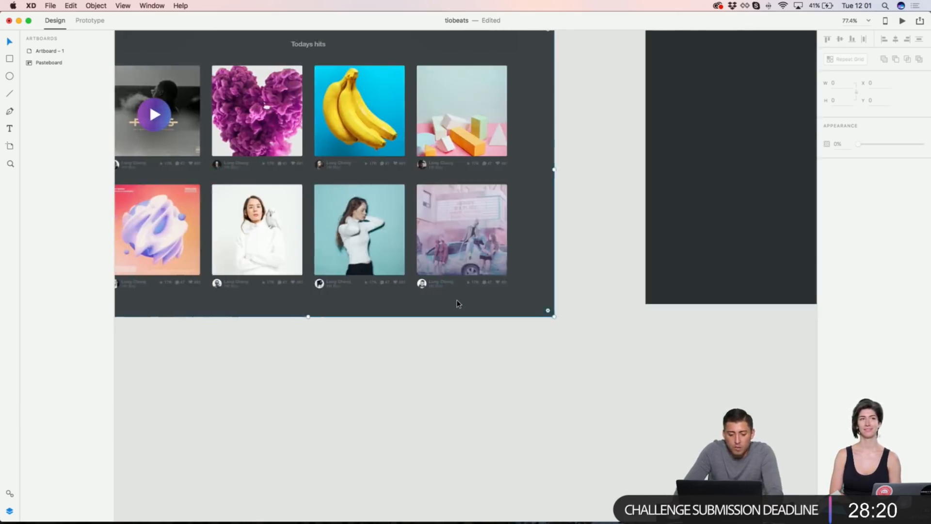
click(458, 303)
scroll(459, 303, left, 4)
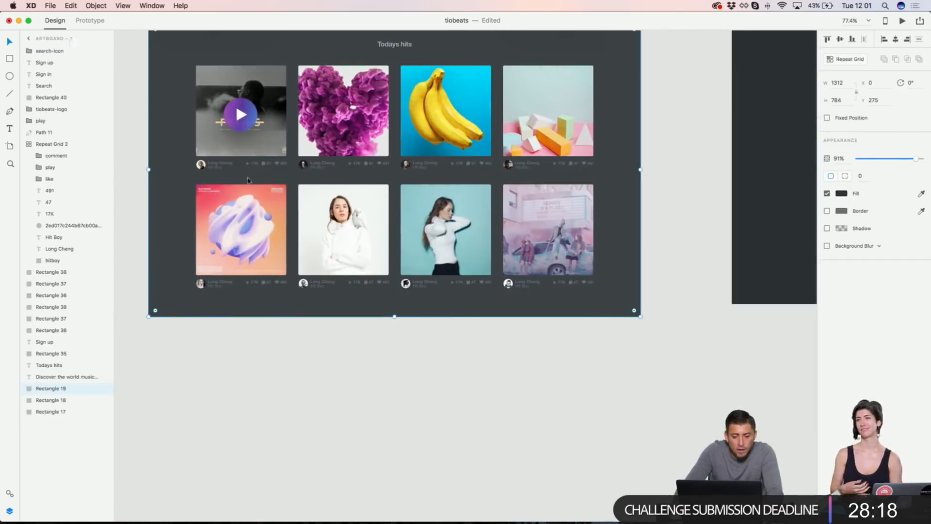
drag(394, 317, 395, 369)
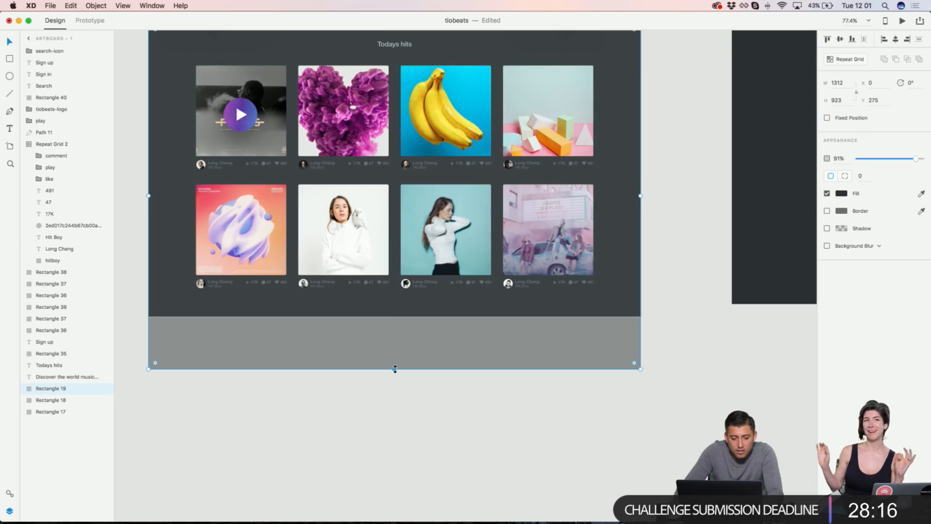
click(381, 379)
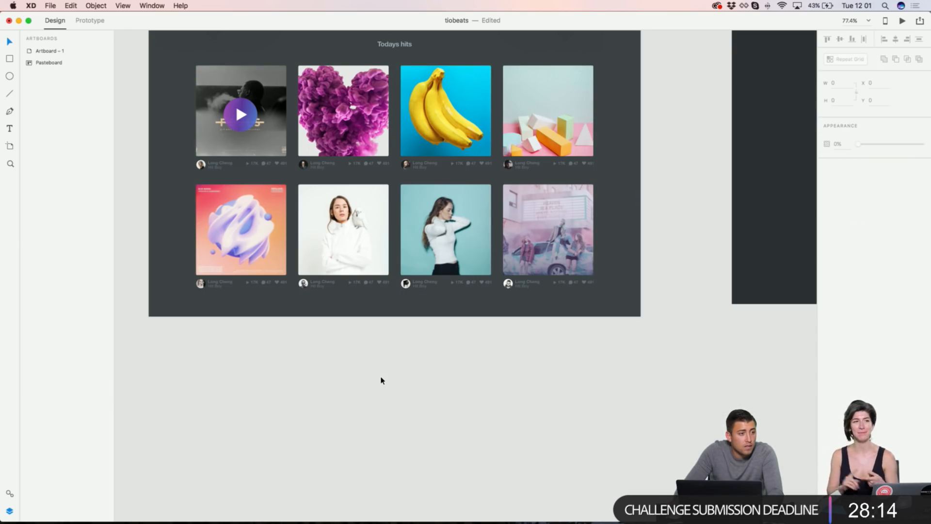
scroll(381, 380, up, 5)
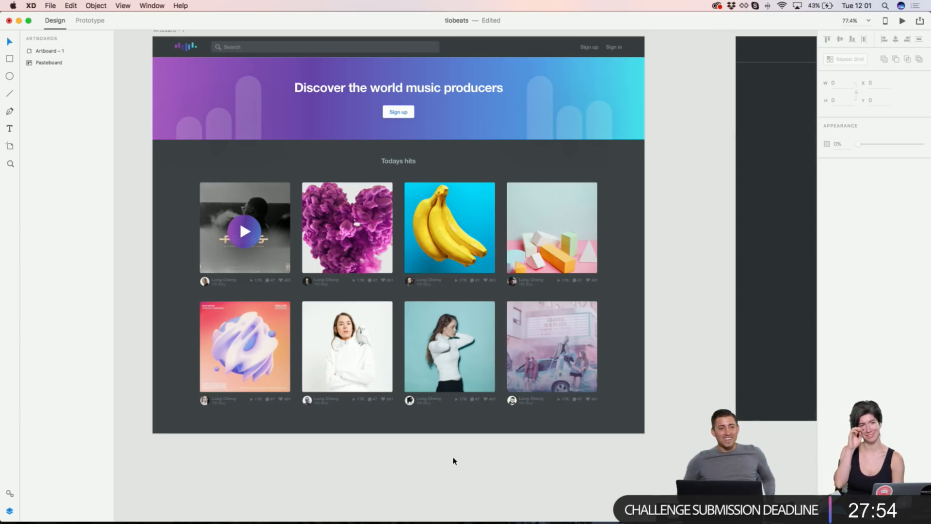
Step: Drag the artboard's bottom edge lower to make the page taller
click(460, 429)
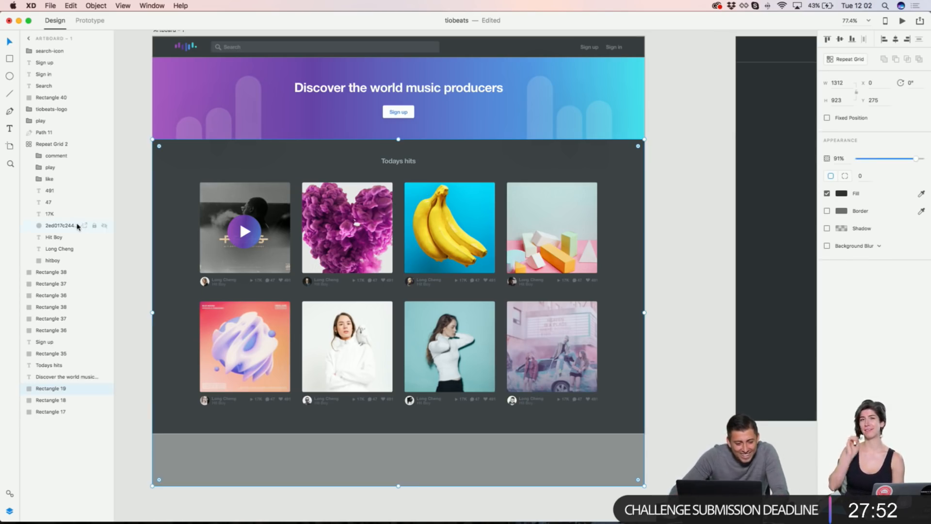
click(30, 38)
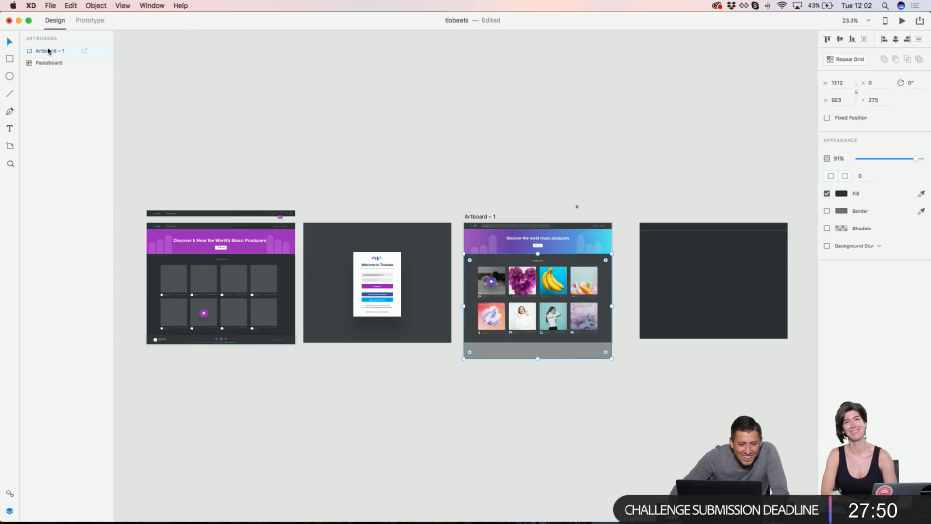
drag(538, 343, 538, 366)
click(563, 387)
Step: Stretch the dark background down to meet the artboard's new bottom edge
scroll(567, 382, up, 2)
scroll(567, 382, up, 2)
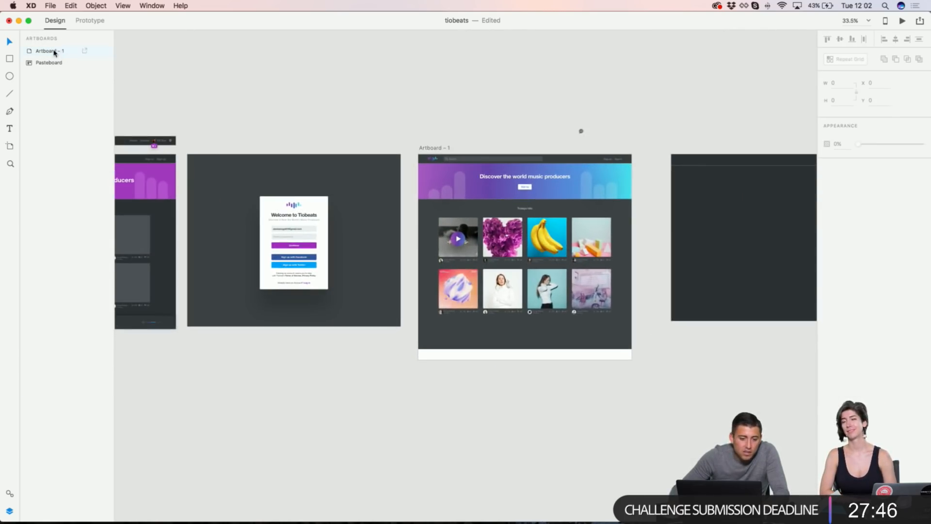
scroll(557, 335, up, 3)
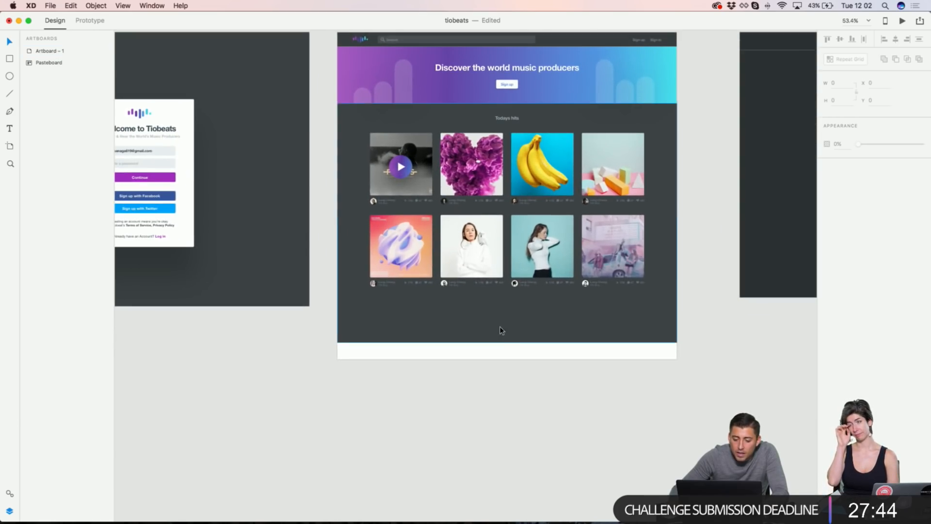
click(501, 330)
drag(507, 343, 509, 361)
click(511, 370)
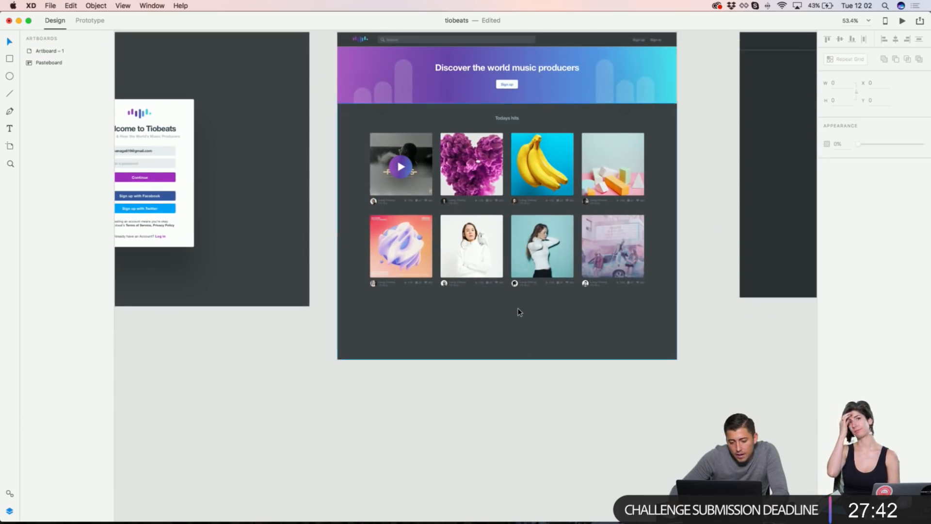
scroll(519, 311, up, 2)
scroll(518, 311, up, 2)
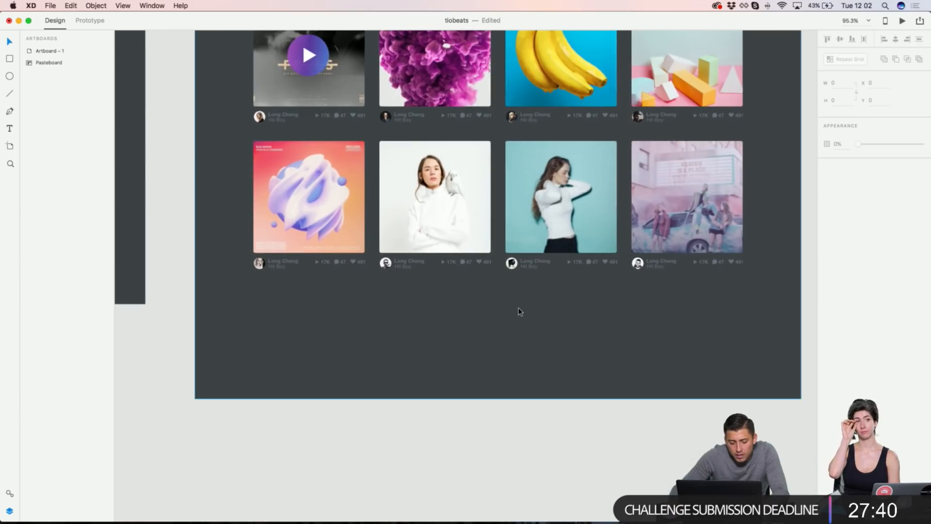
Step: Draw a full-width bar below the hits grid, filled grey #51565A with no border
key(r)
mouse_move(196, 311)
mouse_down()
mouse_move(708, 322)
mouse_move(781, 327)
mouse_move(800, 338)
mouse_up()
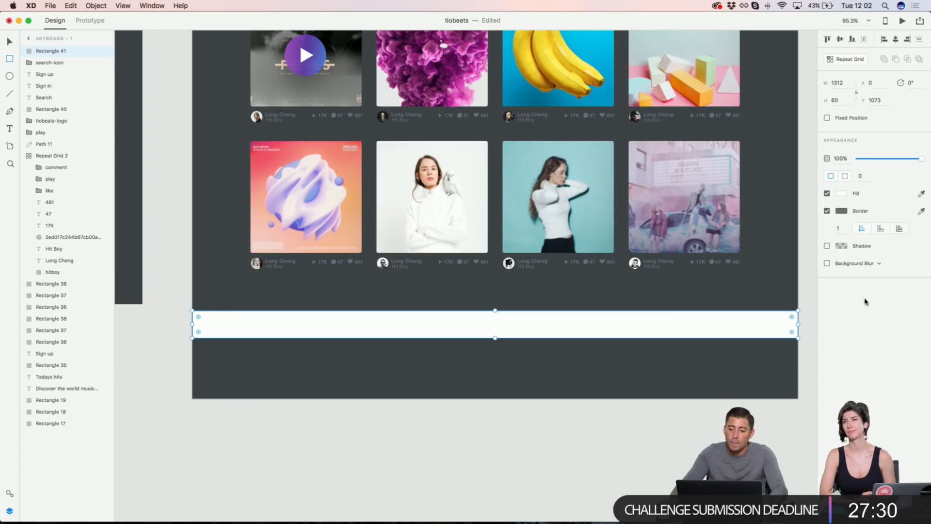
click(919, 193)
click(841, 211)
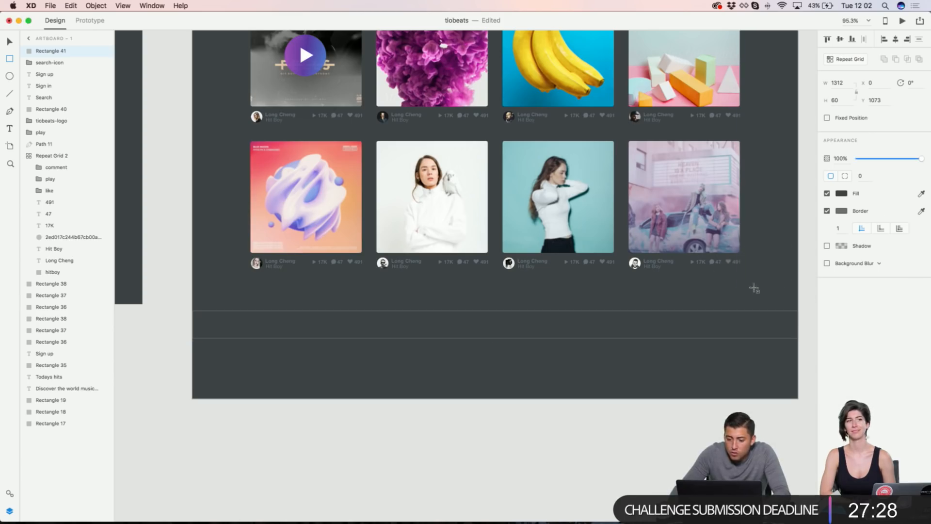
click(827, 211)
scroll(519, 297, up, 3)
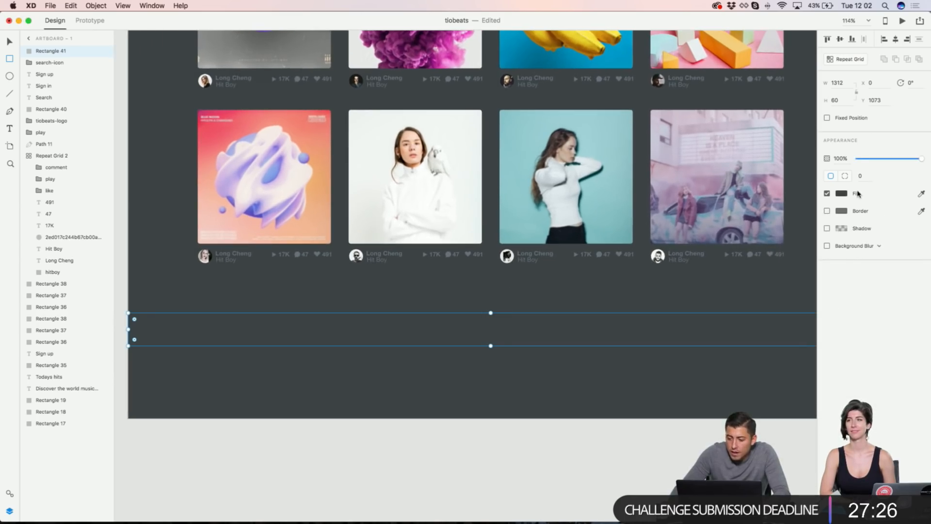
click(842, 194)
click(732, 196)
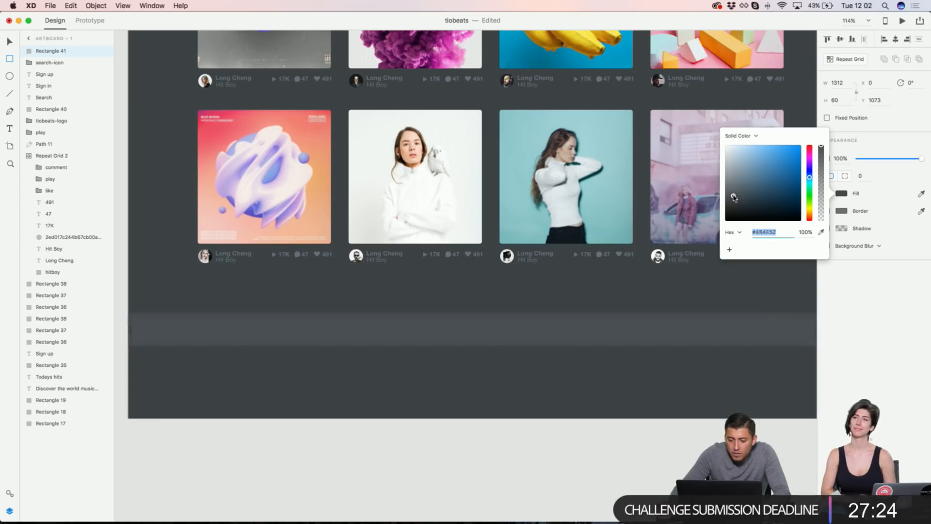
drag(733, 196, 733, 194)
scroll(751, 316, right, 3)
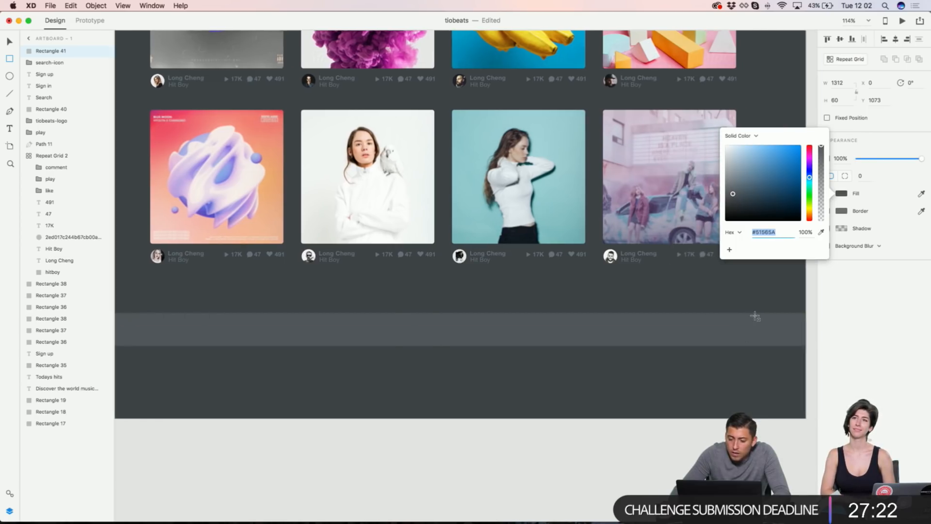
text(v)
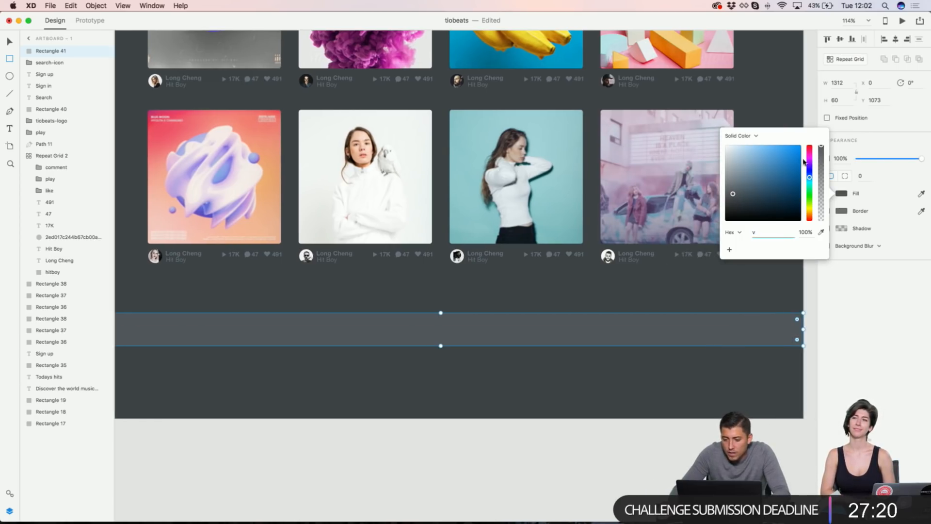
click(811, 112)
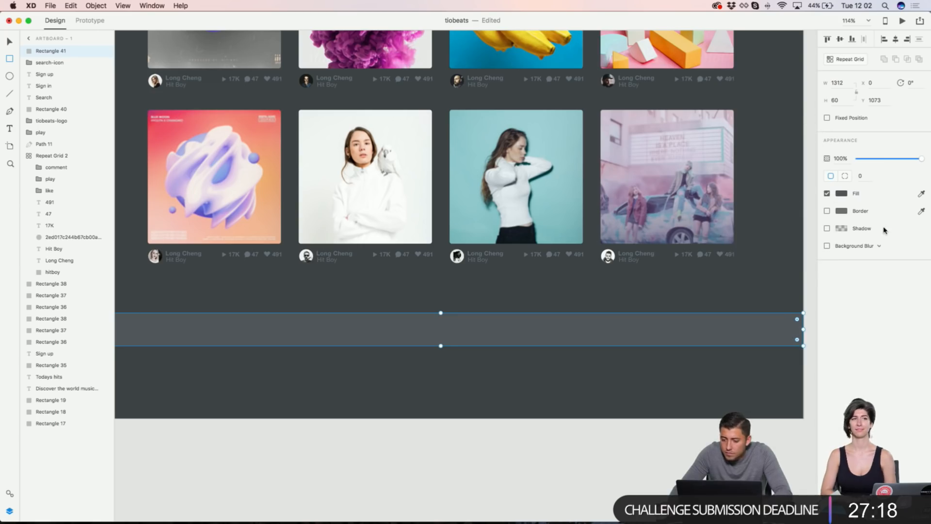
Step: Give the bar an upward shadow: Y -7, blur 26, black at 13% opacity
click(826, 228)
scroll(697, 301, up, 1)
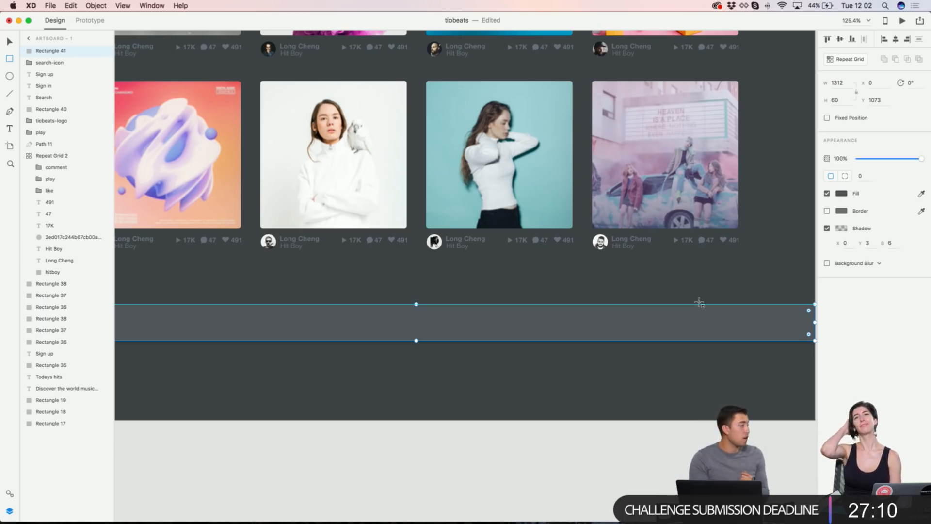
click(866, 243)
key(shift+Down)
key(shift+Down)
key(shift+Up)
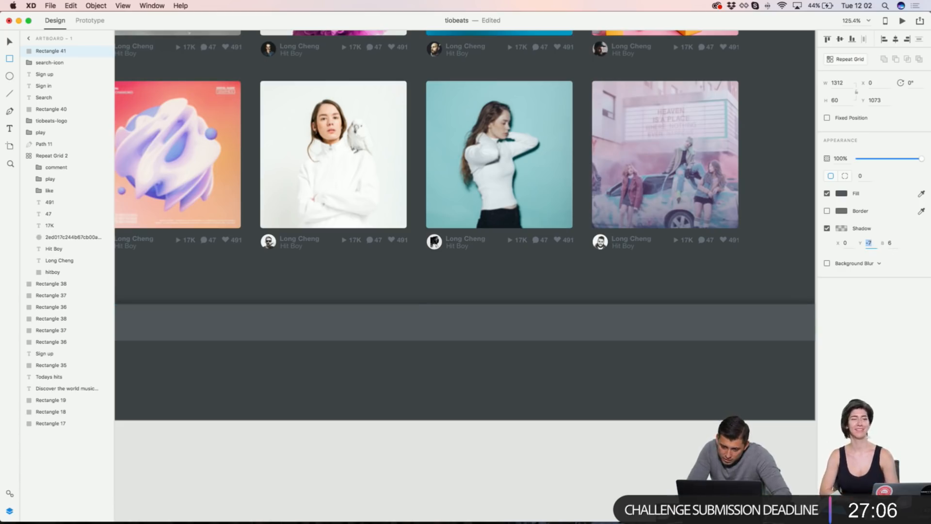
key(Tab)
key(shift+Up)
key(shift+Up)
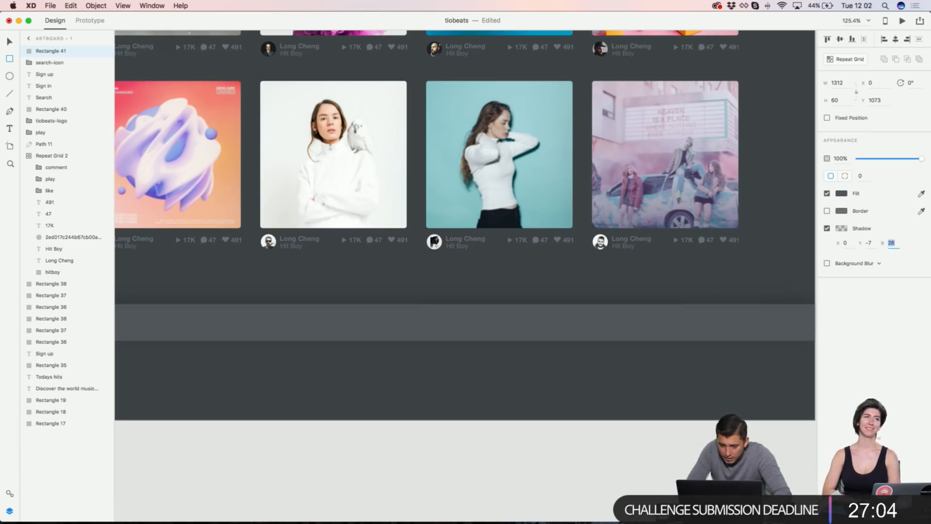
click(842, 229)
click(821, 243)
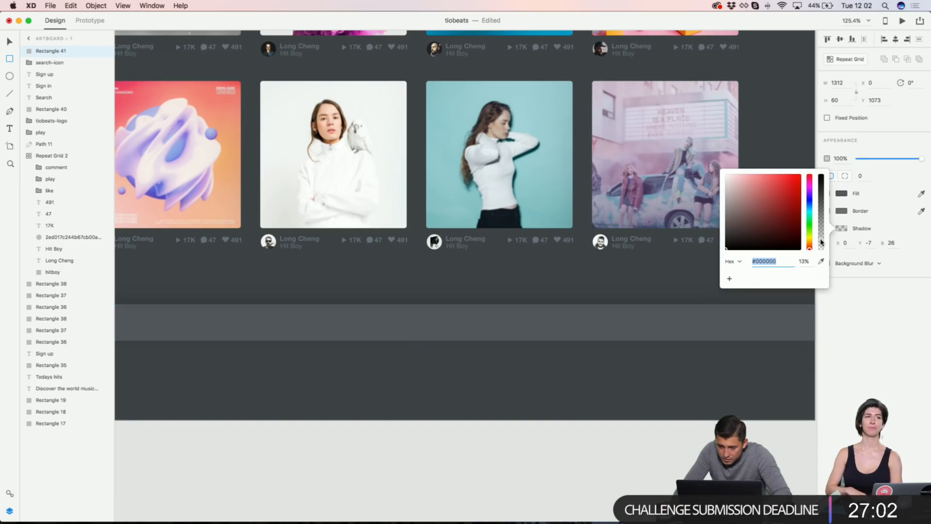
click(814, 312)
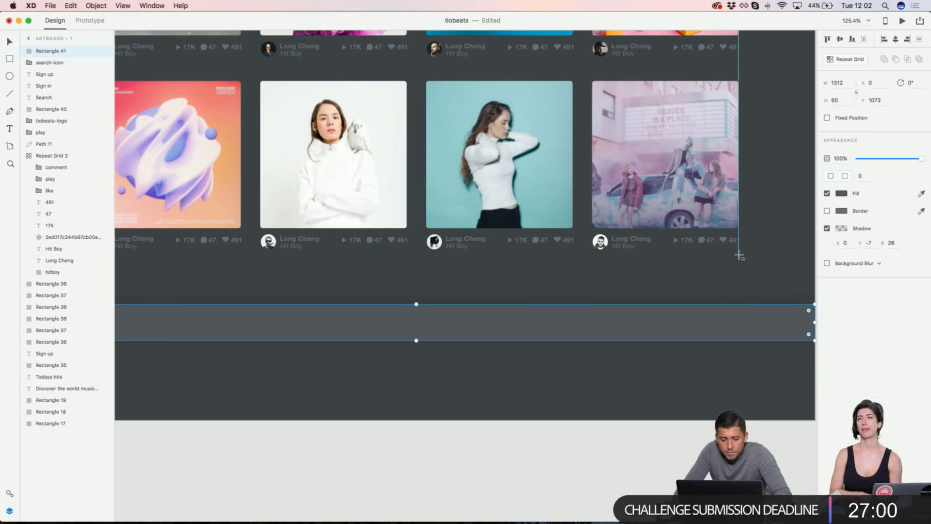
scroll(739, 255, up, 5)
scroll(738, 255, left, 3)
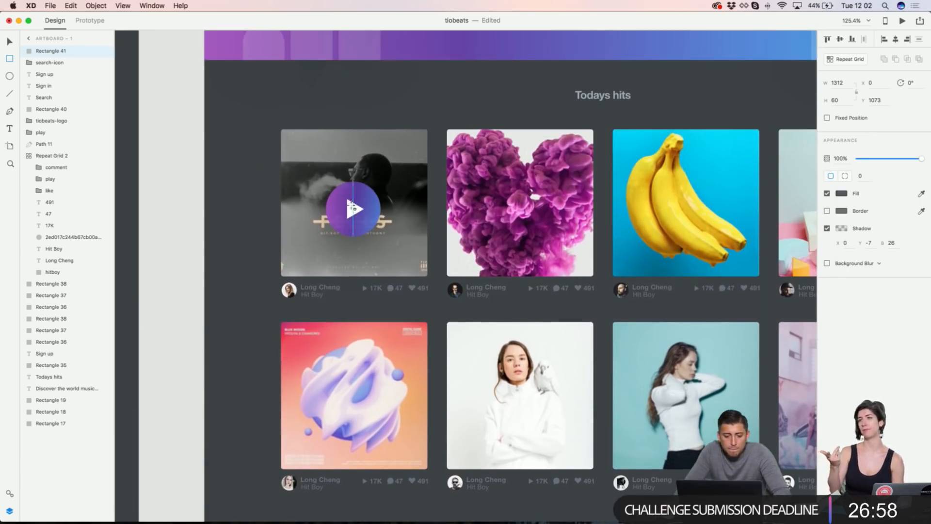
Step: Duplicate the Sign up button to its right and nudge the copy up slightly
scroll(358, 203, right, 1)
click(178, 189)
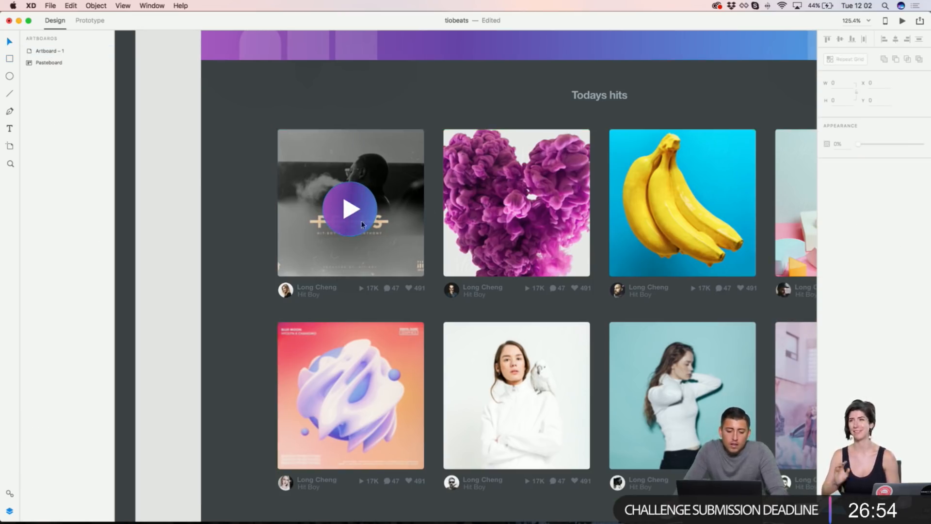
scroll(427, 255, up, 3)
scroll(393, 284, up, 3)
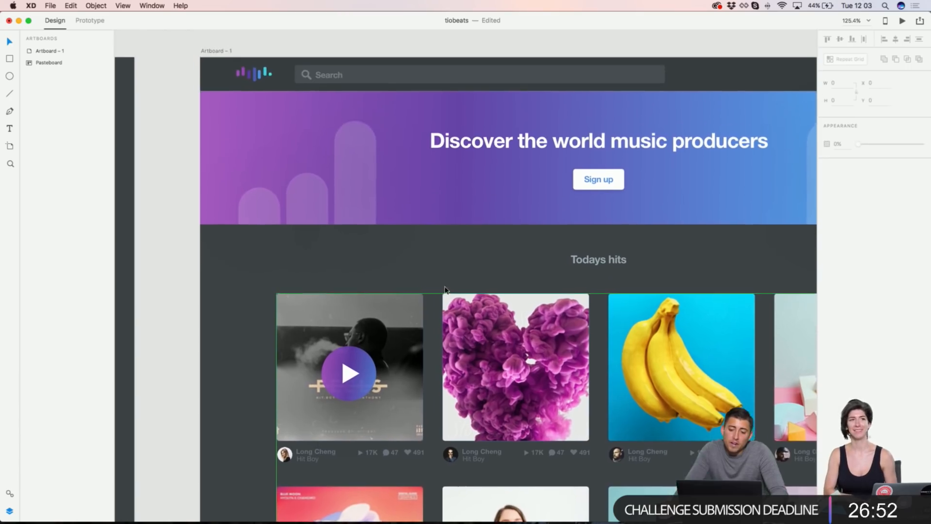
scroll(485, 218, right, 1)
scroll(638, 132, up, 2)
scroll(492, 160, up, 4)
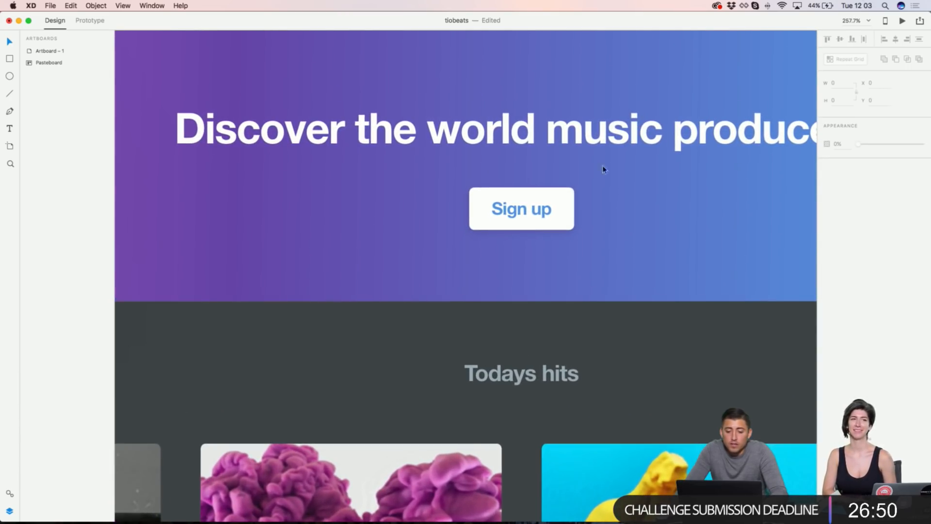
click(550, 210)
drag(517, 209, 640, 209)
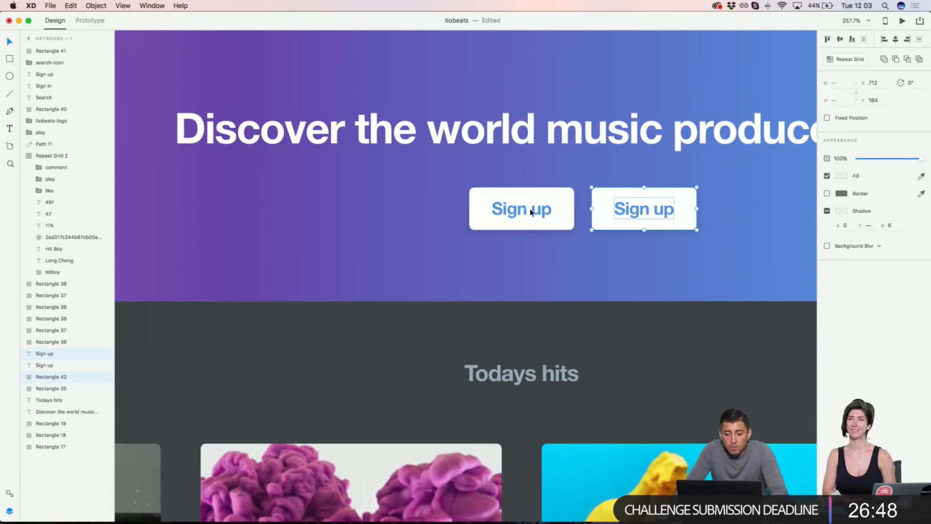
scroll(579, 210, right, 3)
click(531, 249)
click(534, 198)
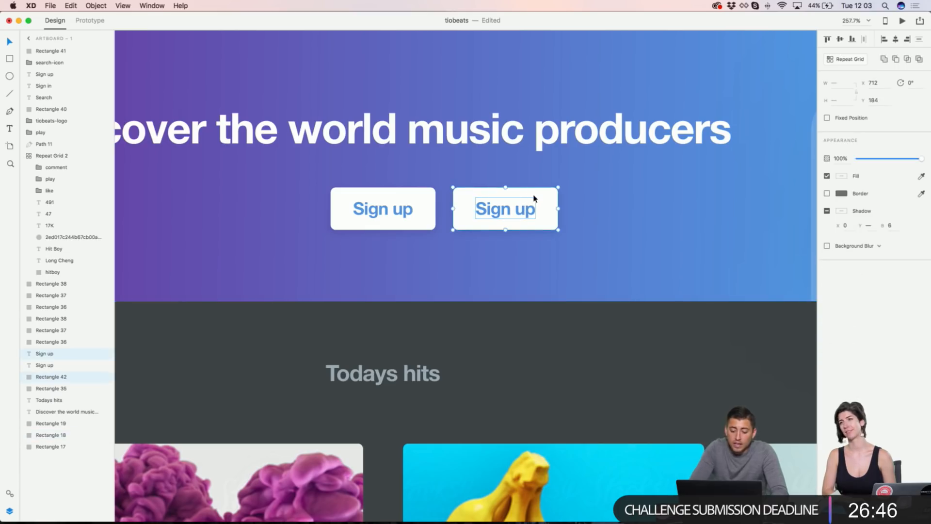
key(Up)
key(Up)
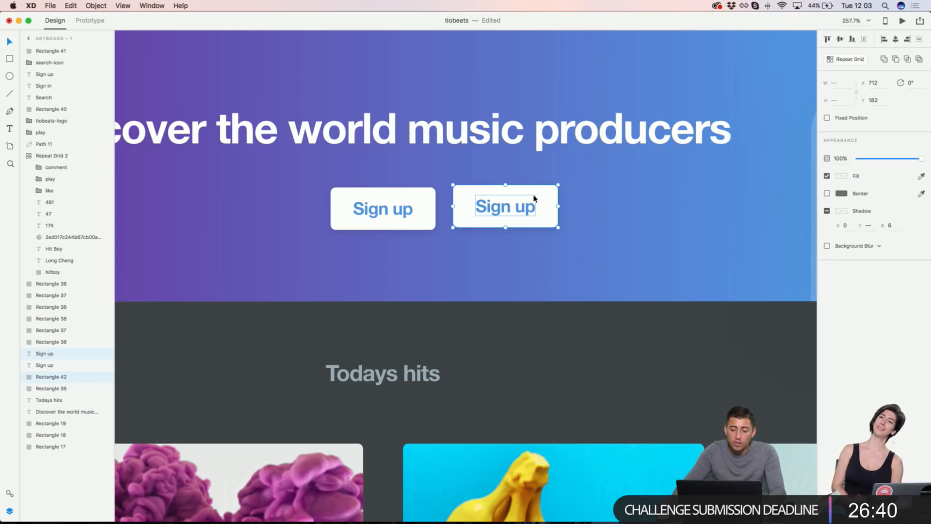
Step: Strengthen the second Sign up button's shadow to about 29% opacity
click(543, 196)
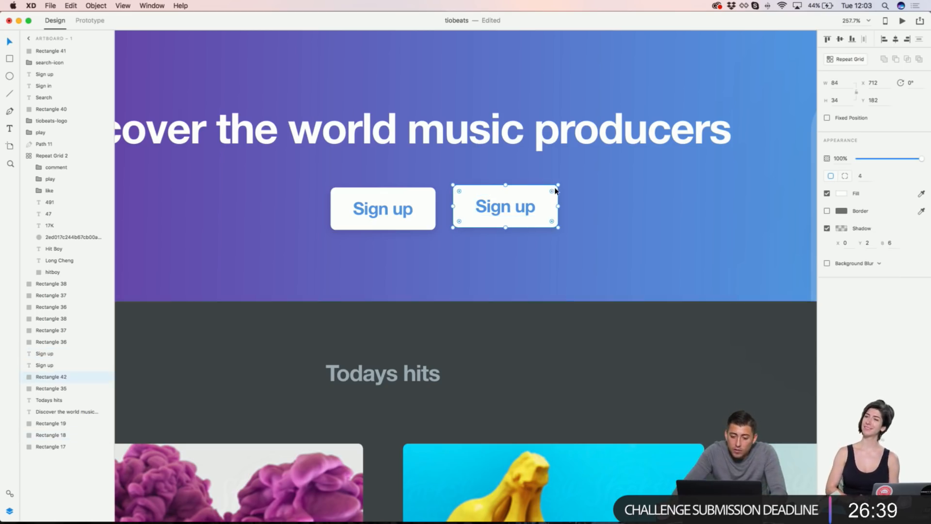
click(840, 229)
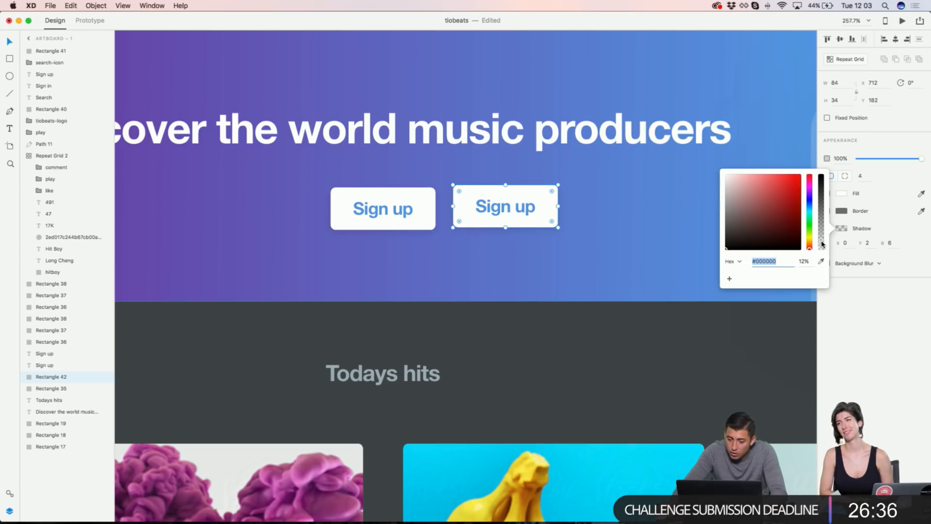
drag(822, 244, 823, 230)
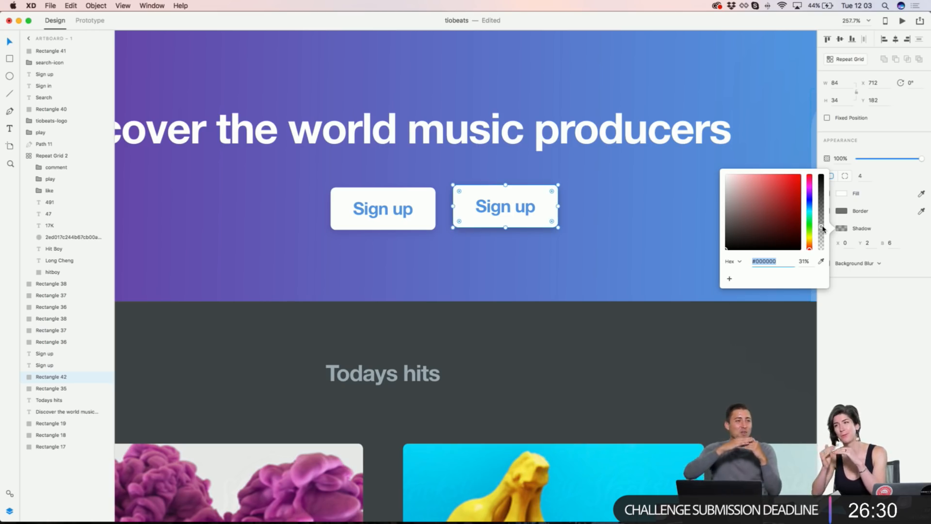
click(889, 243)
Step: Select the duplicate Sign up text and its background rectangle and delete them
key(super+minus)
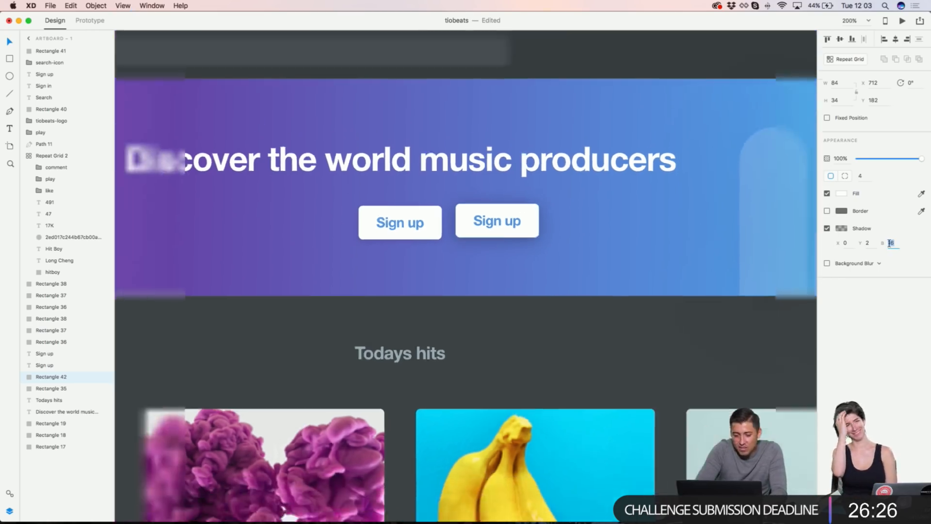
scroll(670, 298, down, 2)
click(633, 333)
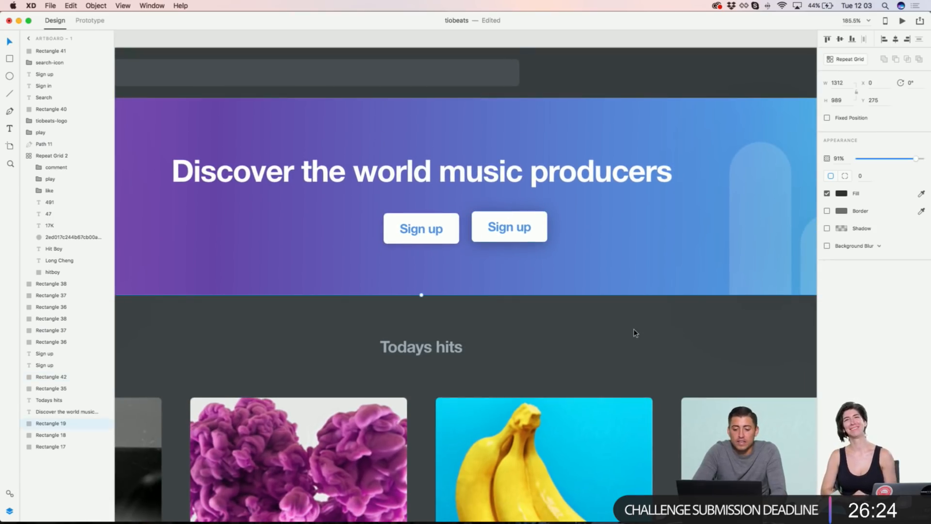
scroll(585, 299, up, 1)
scroll(585, 298, right, 1)
click(530, 230)
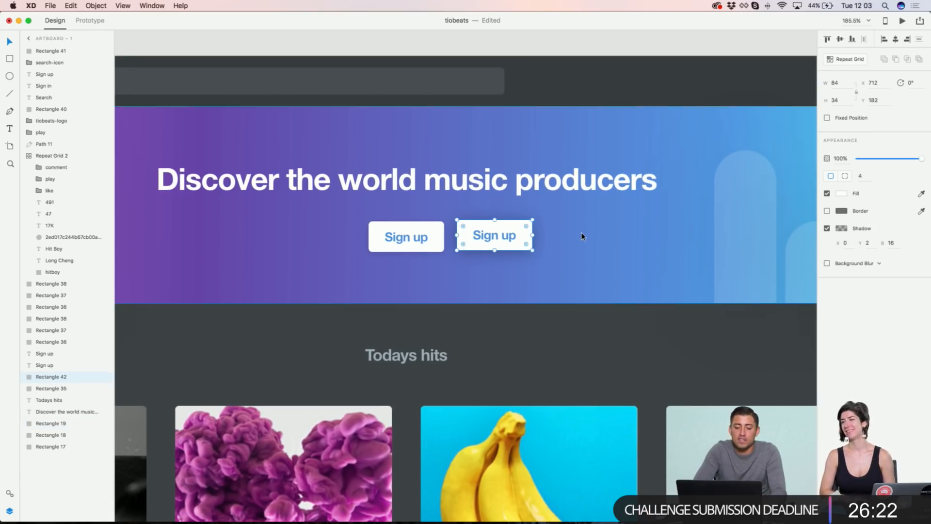
scroll(578, 235, up, 2)
click(584, 223)
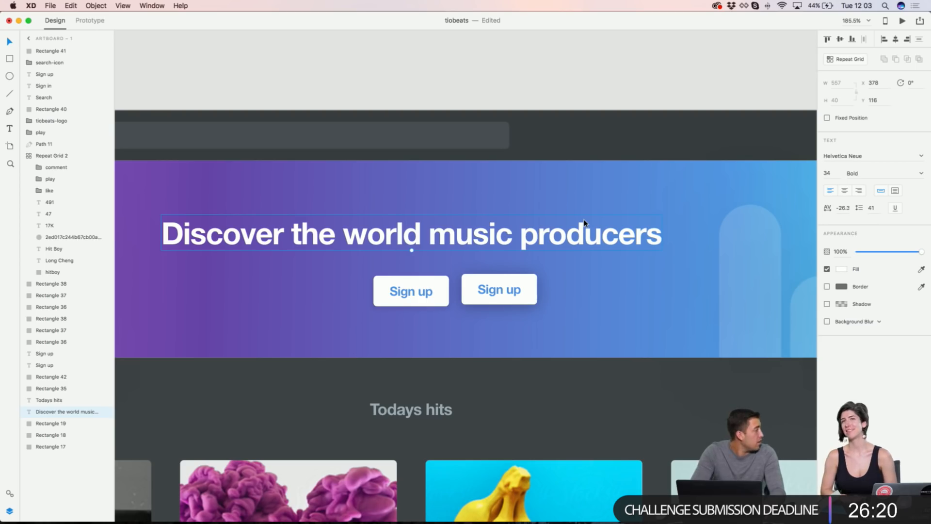
click(510, 288)
shift+click(533, 287)
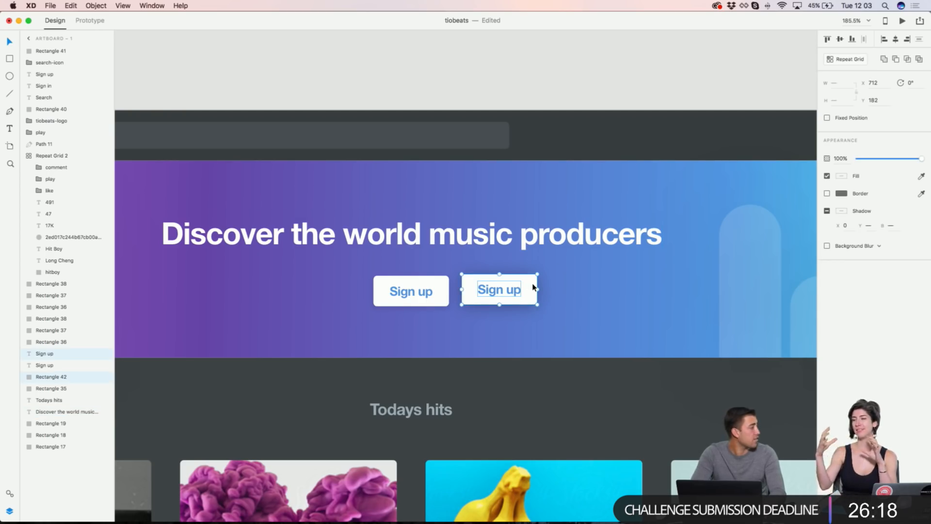
key(Delete)
scroll(434, 238, down, 10)
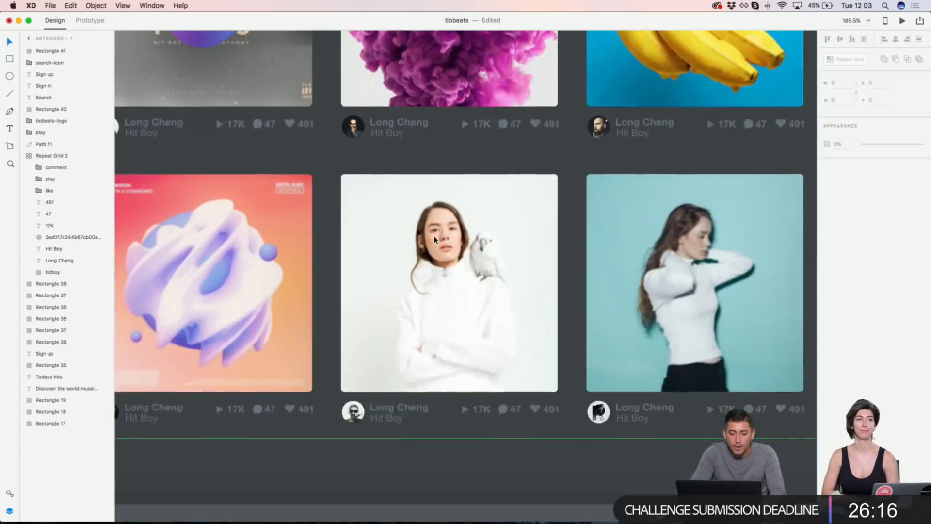
Step: Select the Todays hits card grid
scroll(435, 239, up, 1)
scroll(435, 239, left, 1)
scroll(276, 167, up, 1)
scroll(276, 167, left, 1)
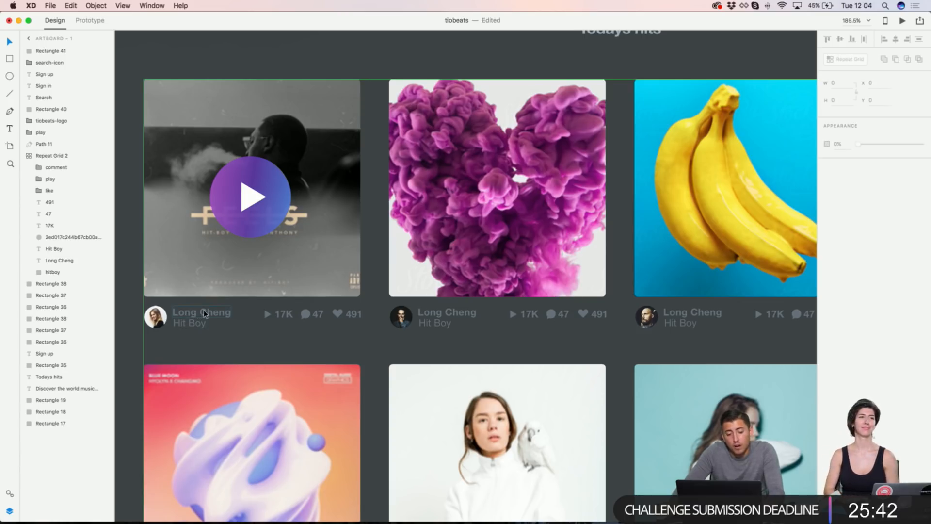
scroll(204, 313, right, 1)
scroll(204, 313, right, 5)
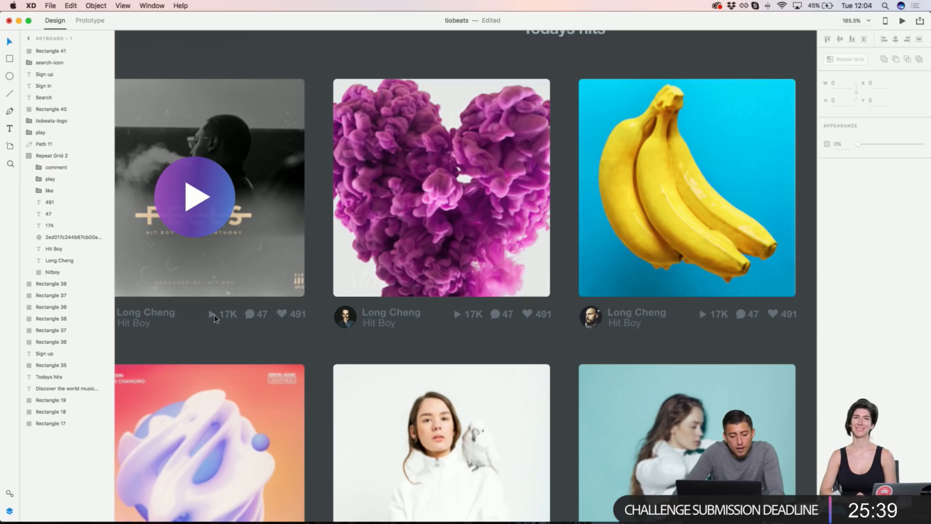
click(244, 319)
scroll(244, 319, down, 5)
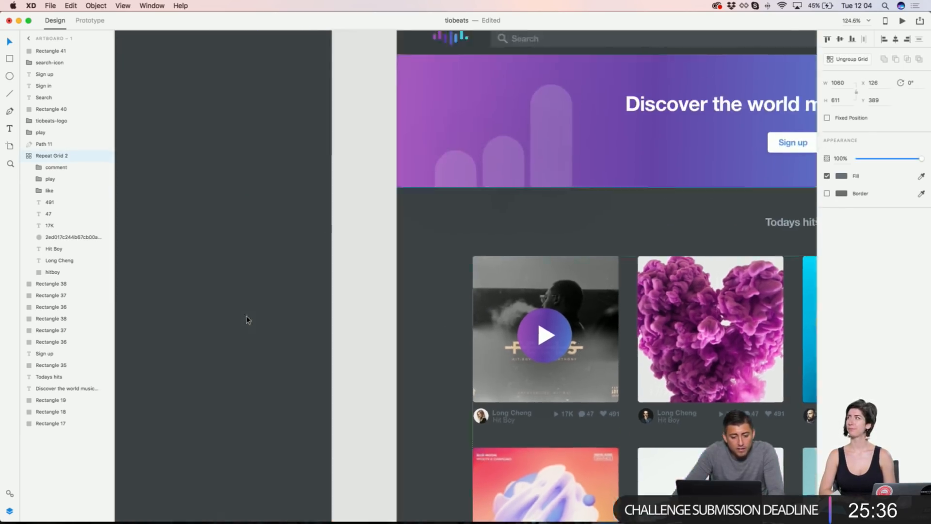
scroll(246, 314, down, 5)
scroll(247, 319, left, 3)
scroll(272, 291, right, 3)
scroll(295, 257, up, 5)
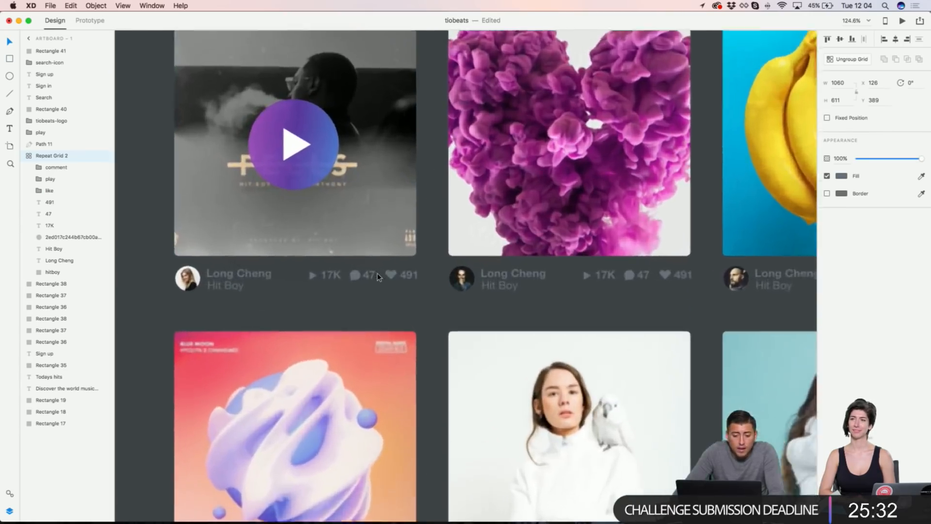
scroll(373, 263, up, 5)
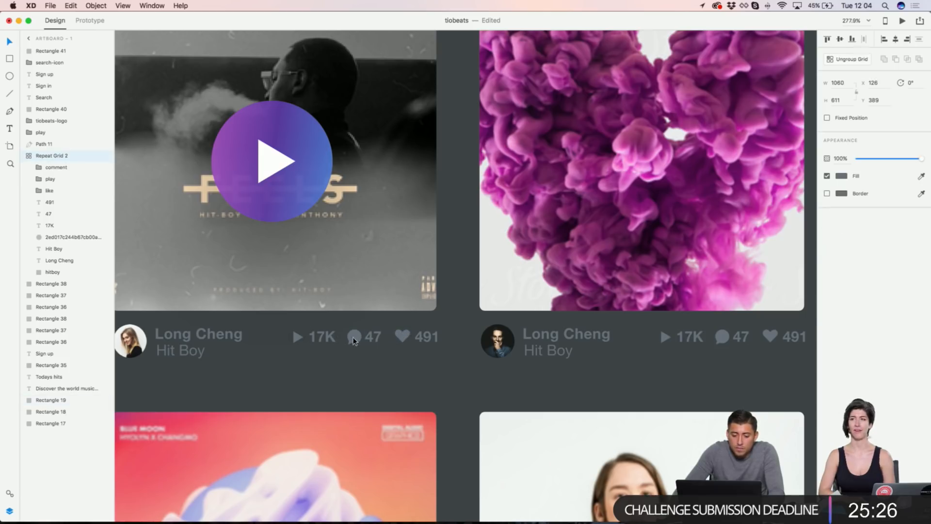
click(921, 177)
key(Escape)
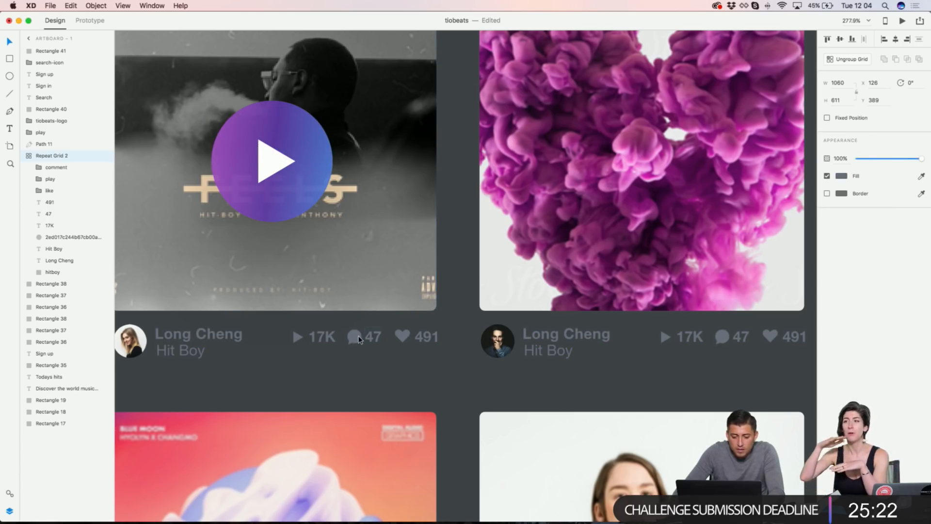
Step: Fill the grid's comment icon with the play circle's purple using the eyedropper
double_click(355, 338)
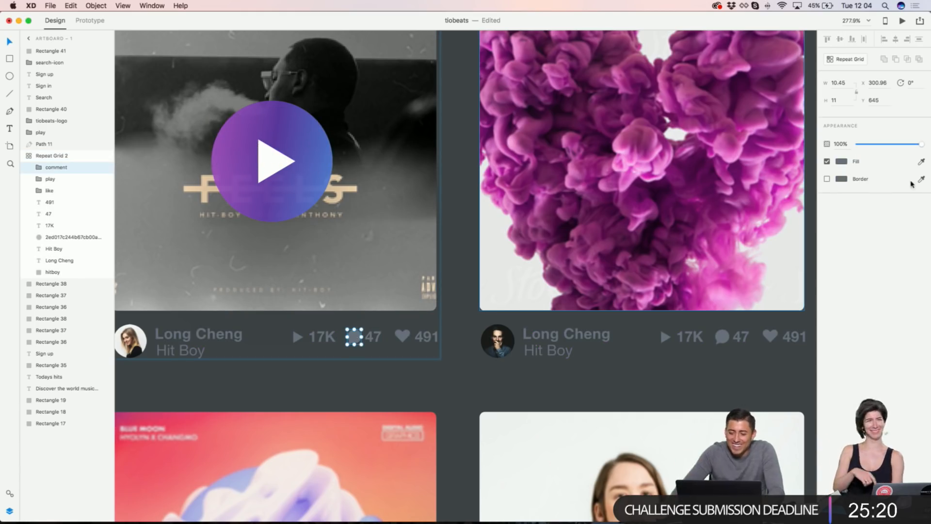
click(921, 162)
click(251, 140)
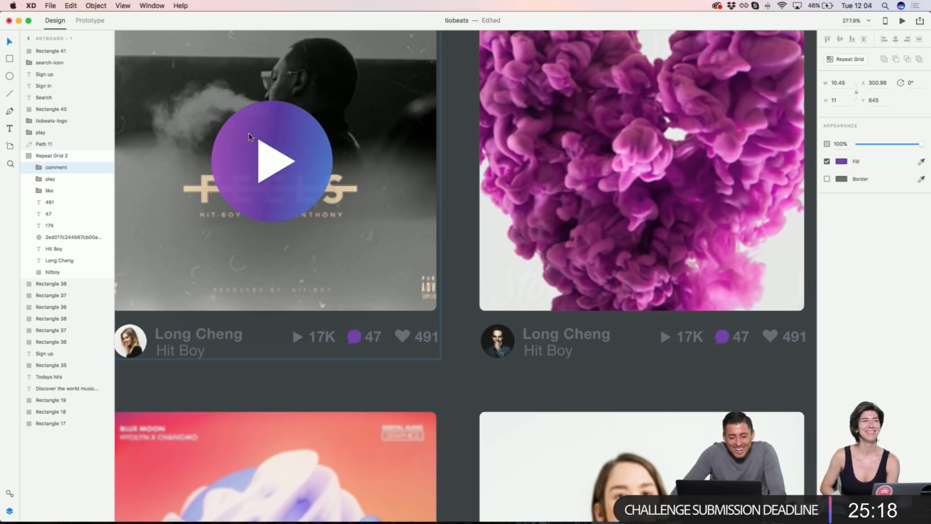
click(373, 339)
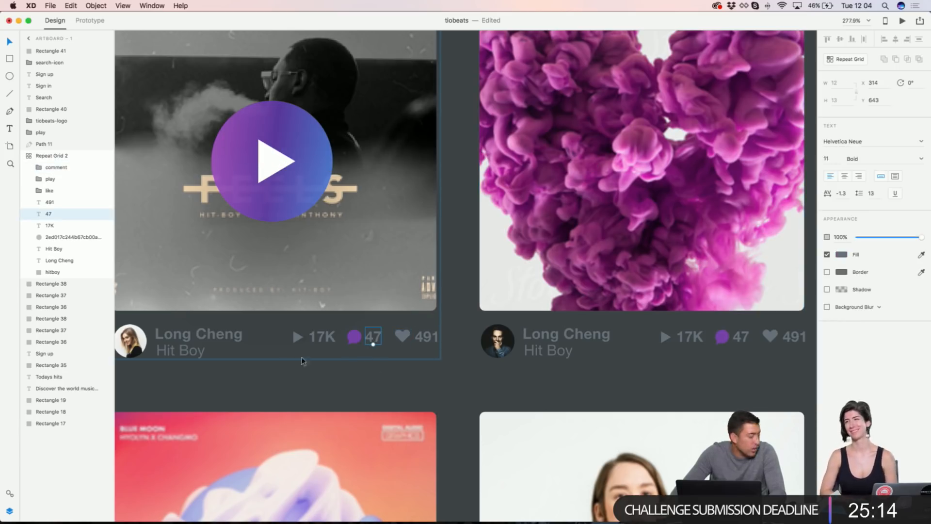
Step: Revert the comment icons to grey and move the grey player band up slightly
key(super+z)
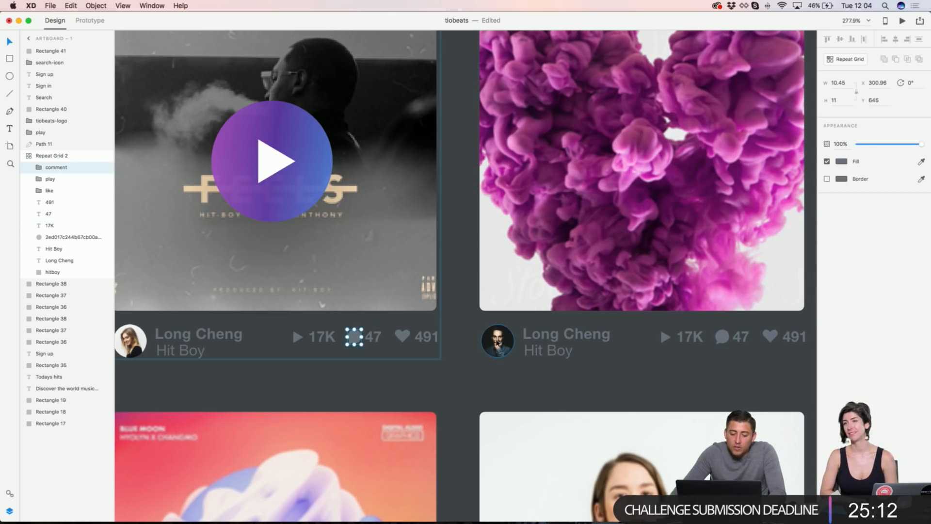
scroll(495, 336, down, 5)
scroll(497, 336, down, 6)
scroll(499, 339, down, 3)
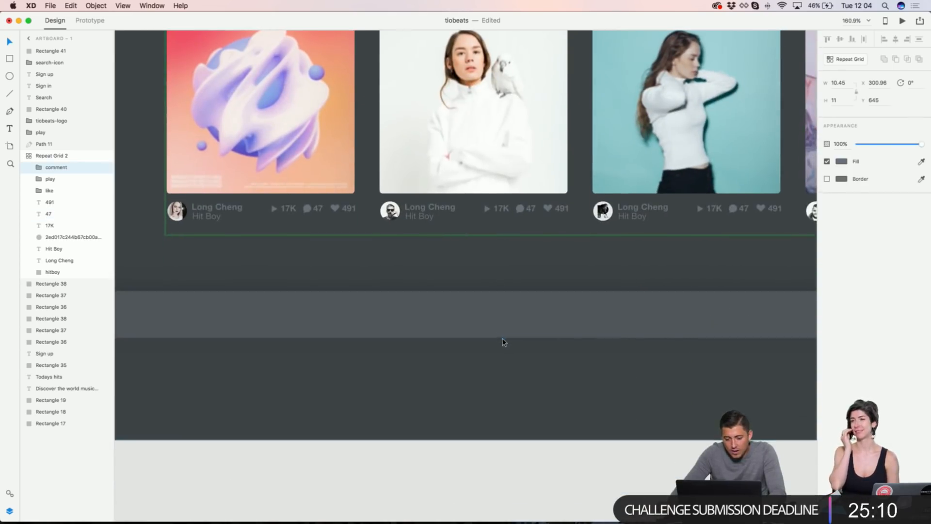
click(525, 318)
scroll(525, 319, left, 3)
scroll(525, 318, up, 3)
scroll(526, 318, left, 2)
drag(477, 390, 479, 372)
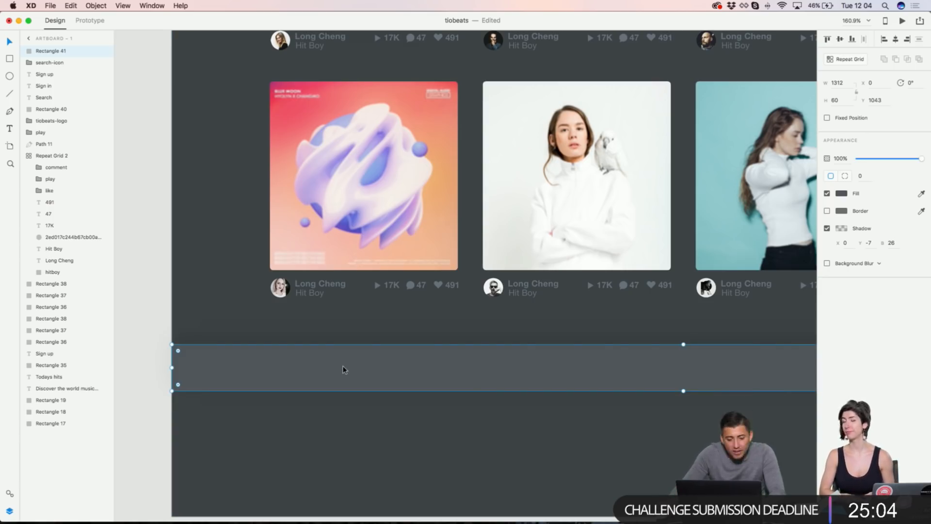
scroll(403, 357, right, 6)
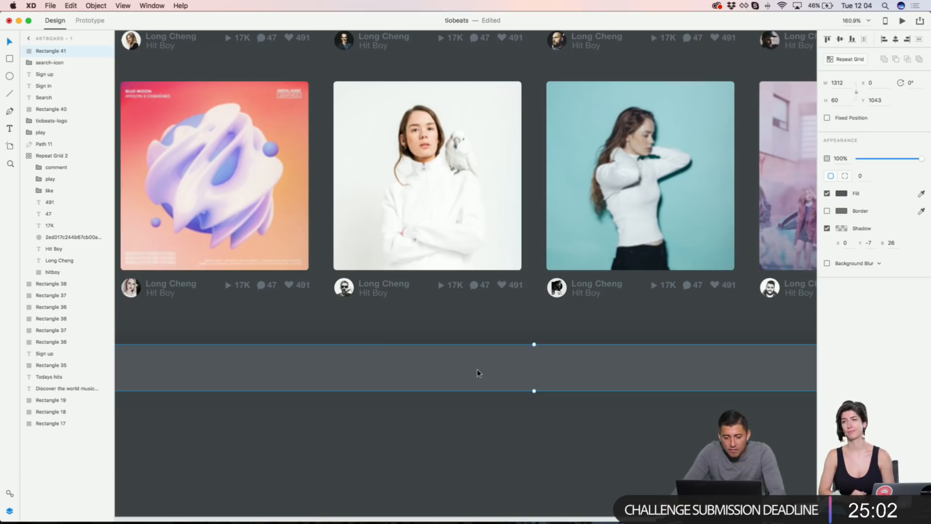
scroll(477, 370, left, 1)
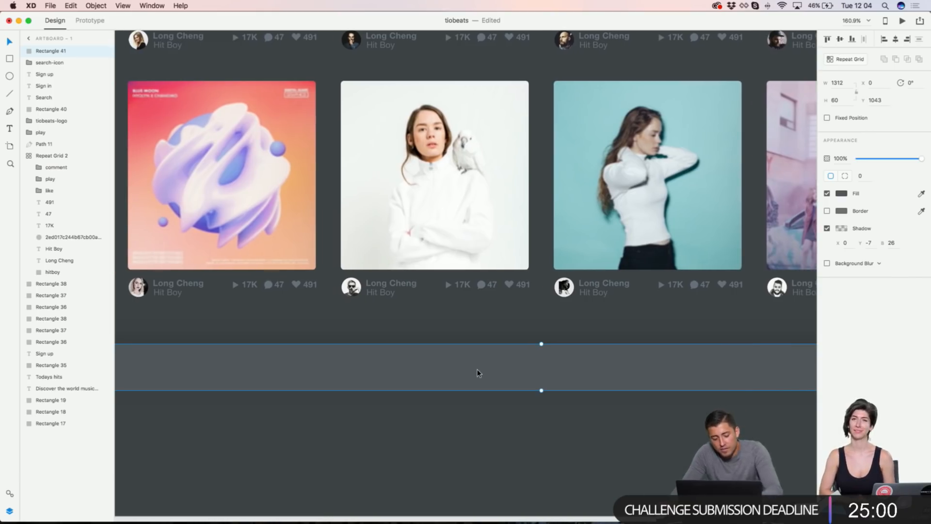
Step: Draw a thin rectangle across the player band with corner radius 100
click(427, 341)
key(r)
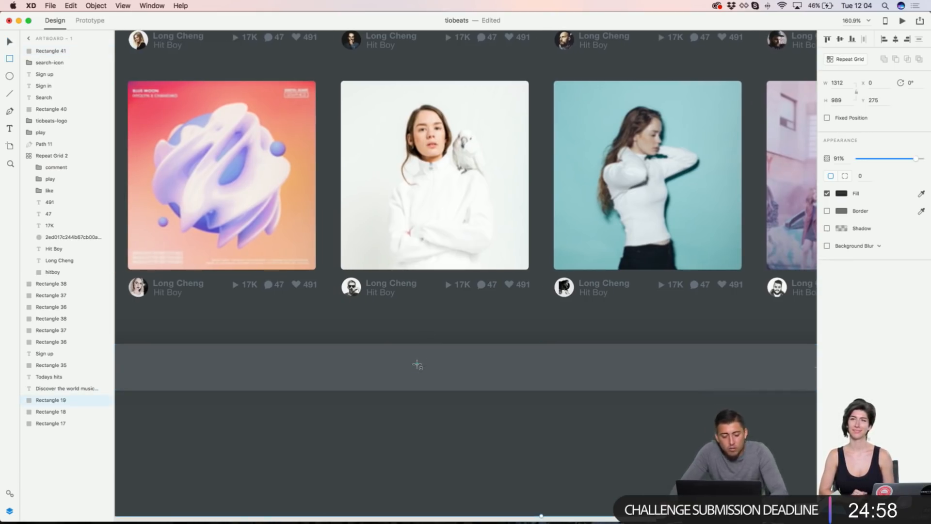
drag(434, 373, 722, 374)
scroll(707, 376, right, 5)
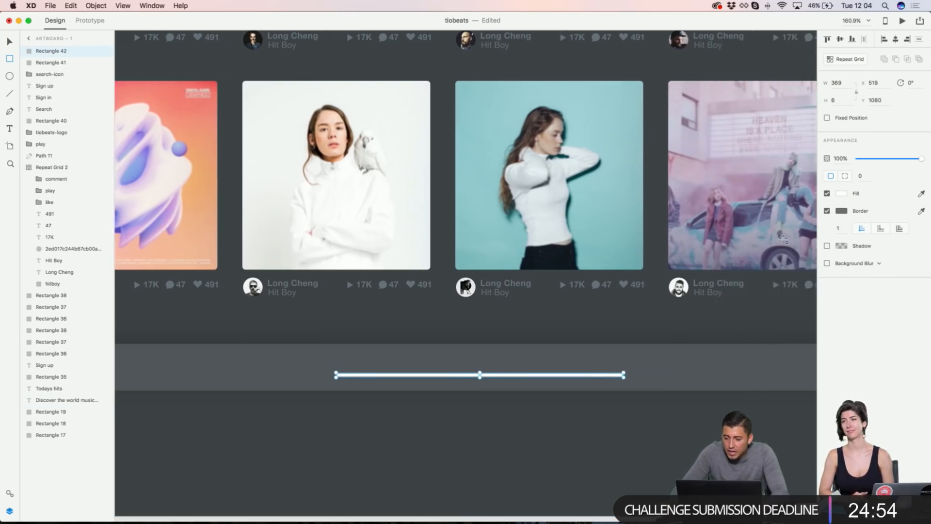
text(100)
key(Return)
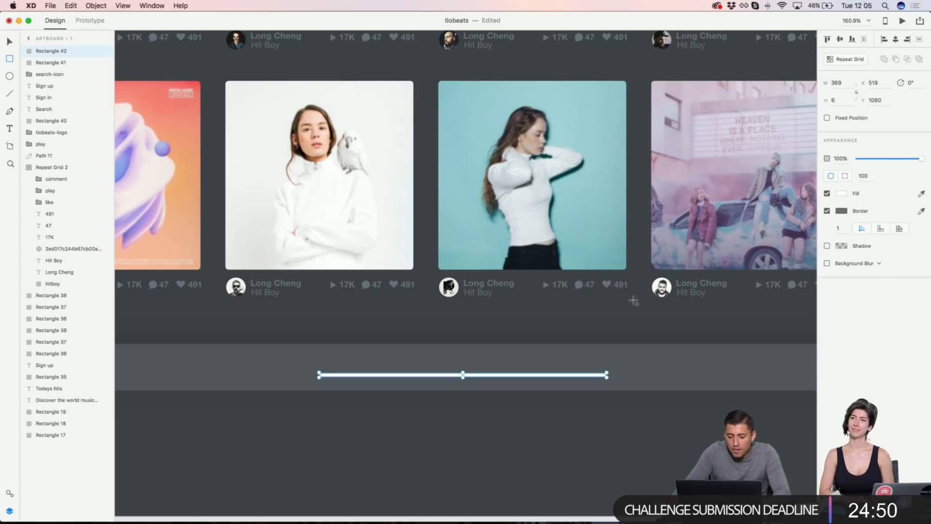
Step: Remove the bar's border and set its height to 4
click(827, 210)
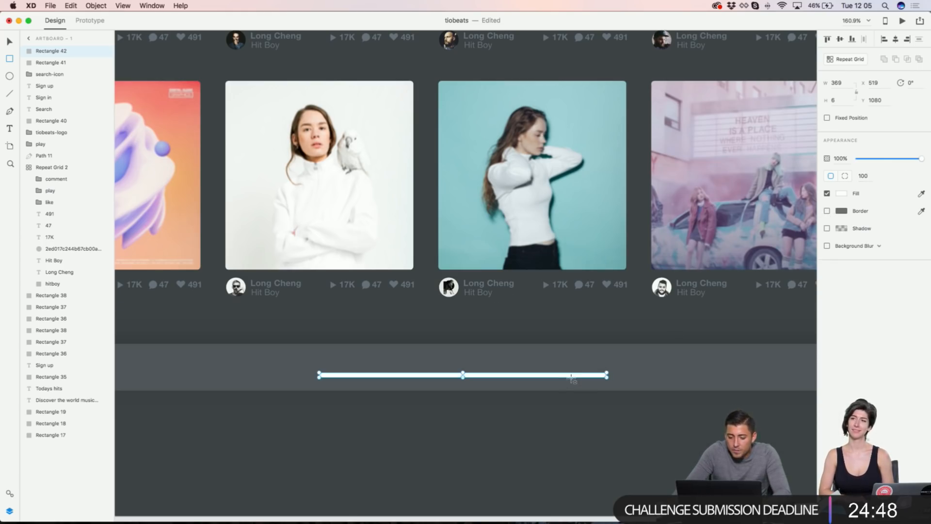
click(834, 100)
text(4)
key(Return)
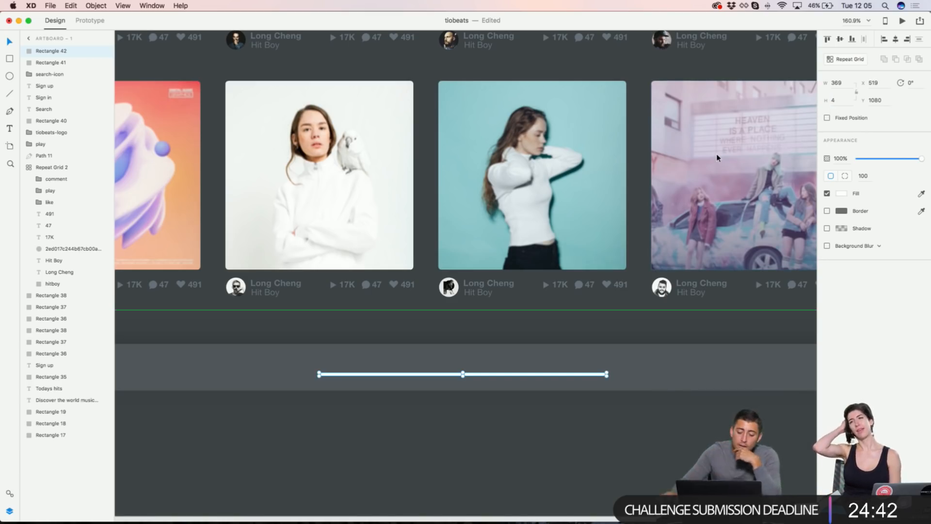
scroll(405, 260, left, 3)
scroll(405, 260, up, 10)
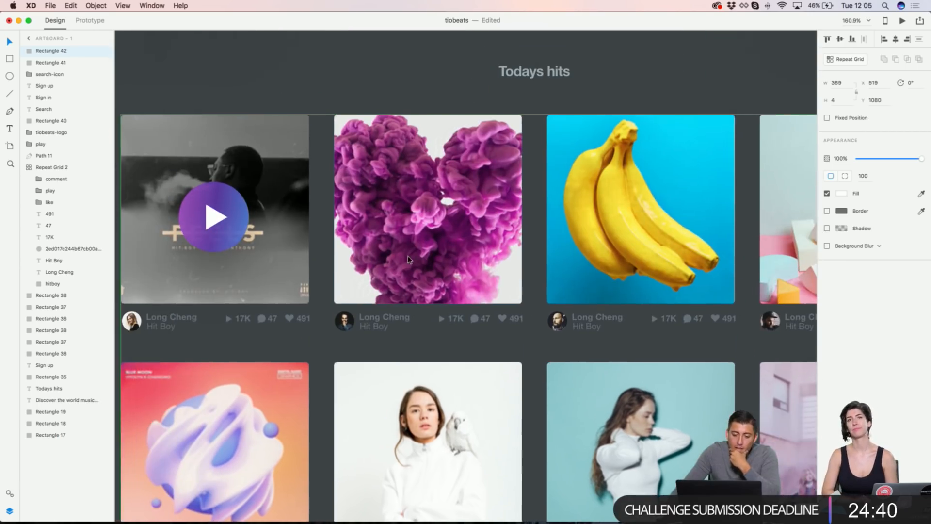
scroll(370, 196, up, 5)
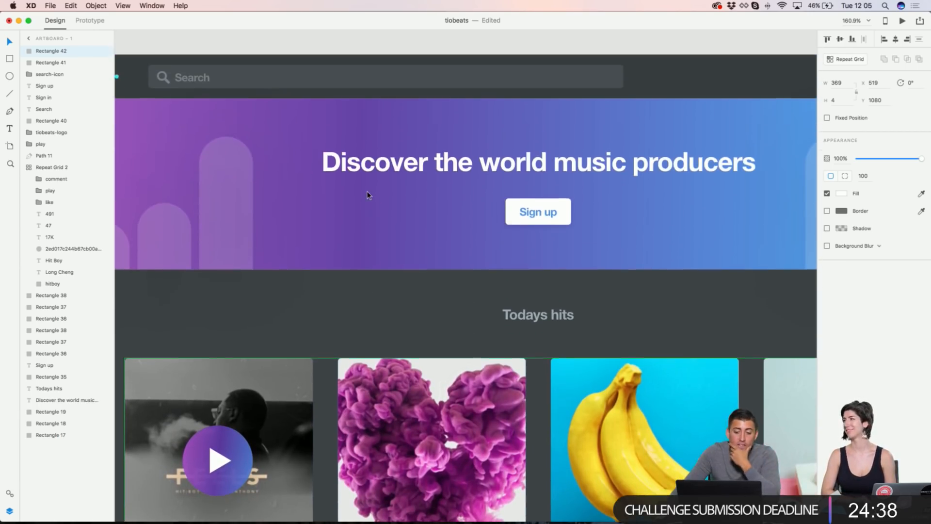
Step: Paste the banner's gradient appearance onto the thin progress bar
right_click(302, 111)
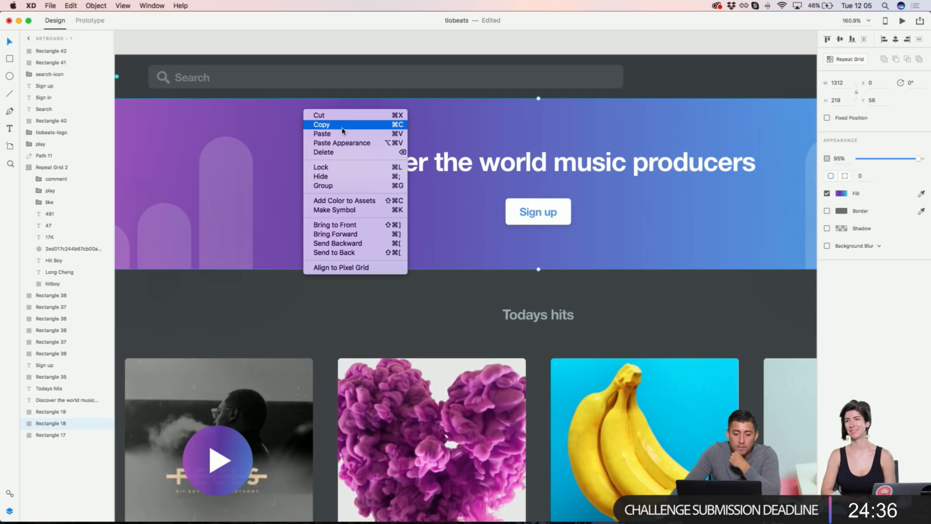
click(329, 124)
scroll(420, 223, down, 15)
scroll(420, 223, right, 2)
scroll(420, 223, up, 2)
click(398, 130)
right_click(398, 129)
click(436, 162)
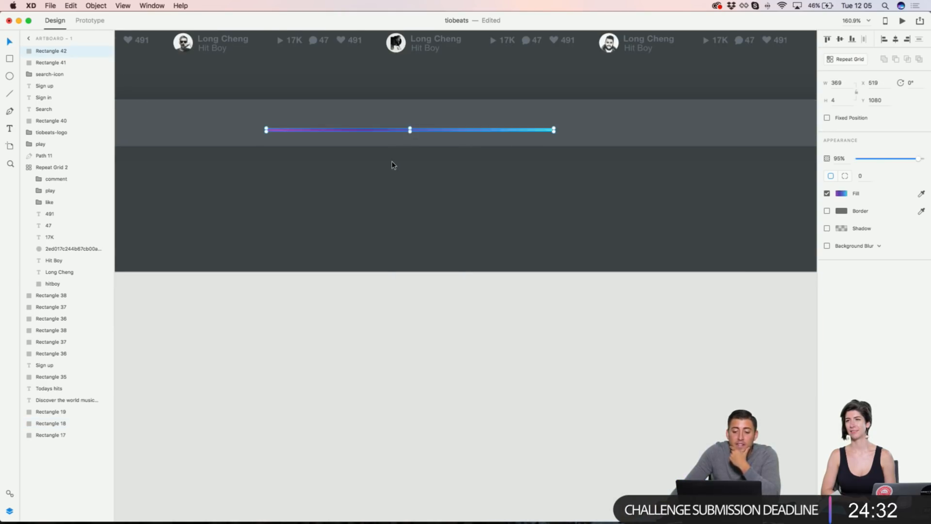
scroll(393, 165, up, 3)
Step: Give the gradient bar corner radius 100 and shorten it to width 309
click(393, 164)
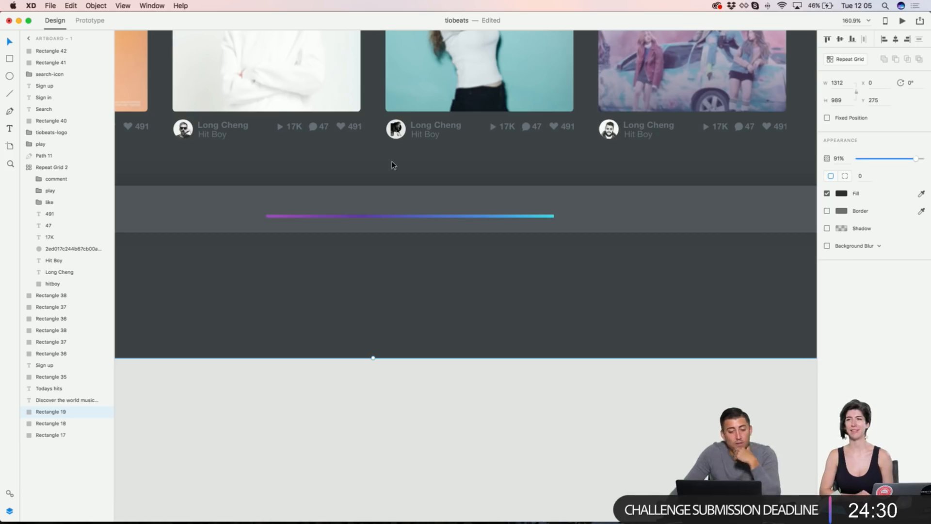
click(517, 216)
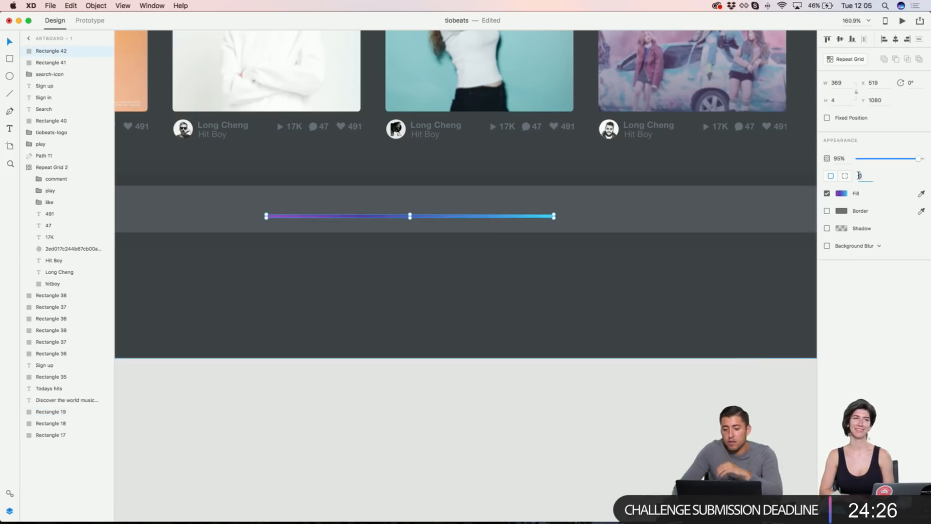
text(100)
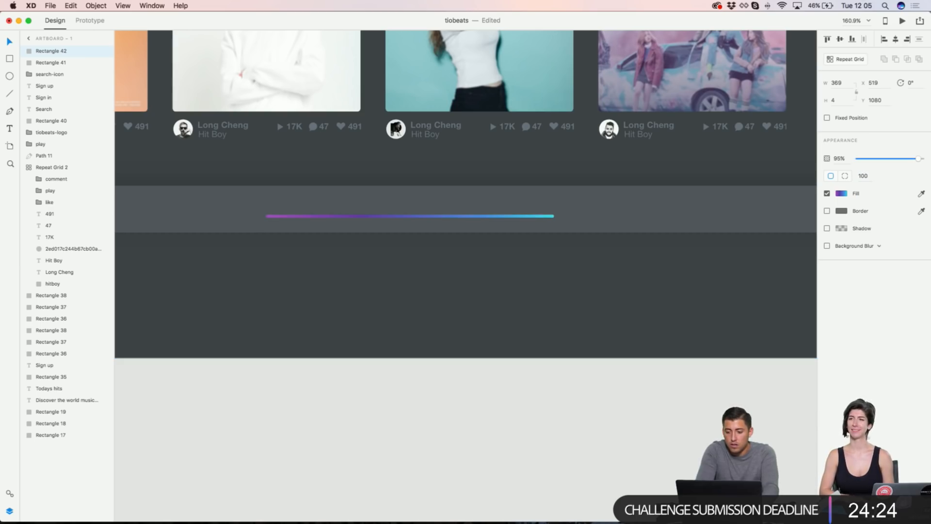
key(Return)
scroll(651, 202, up, 3)
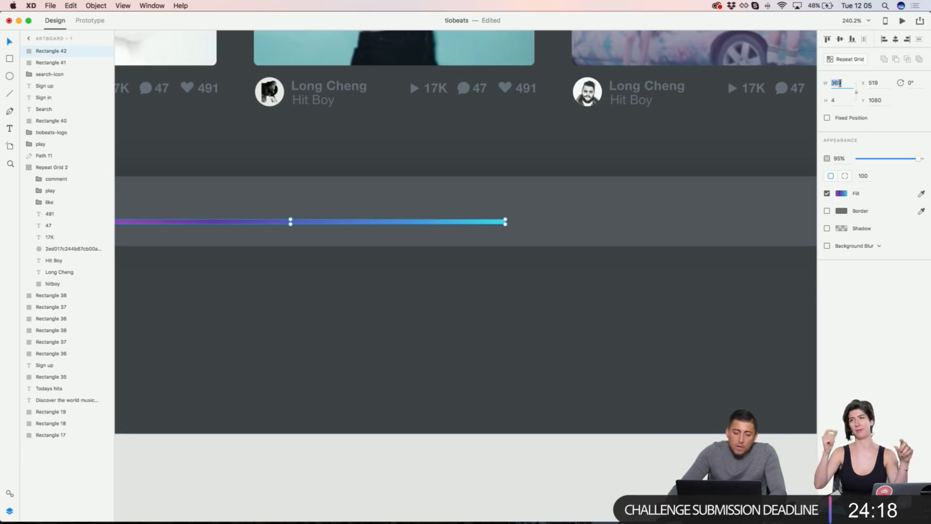
key(shift+Down)
key(shift+Down)
key(shift+Down)
key(shift+Down)
key(shift+Down)
key(shift+Down)
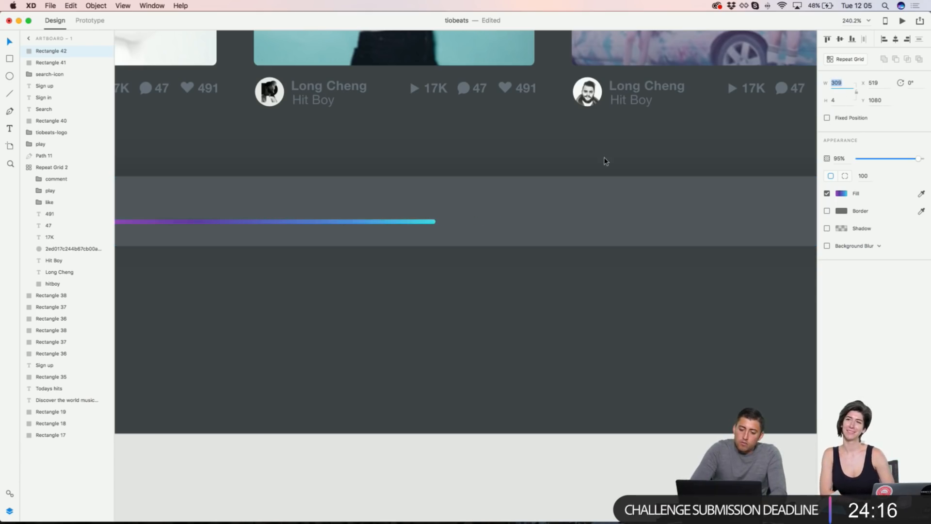
Step: Alt-drag a duplicate of the gradient bar to serve as the track line
drag(384, 222, 485, 230)
click(159, 222)
drag(192, 222, 152, 222)
click(518, 222)
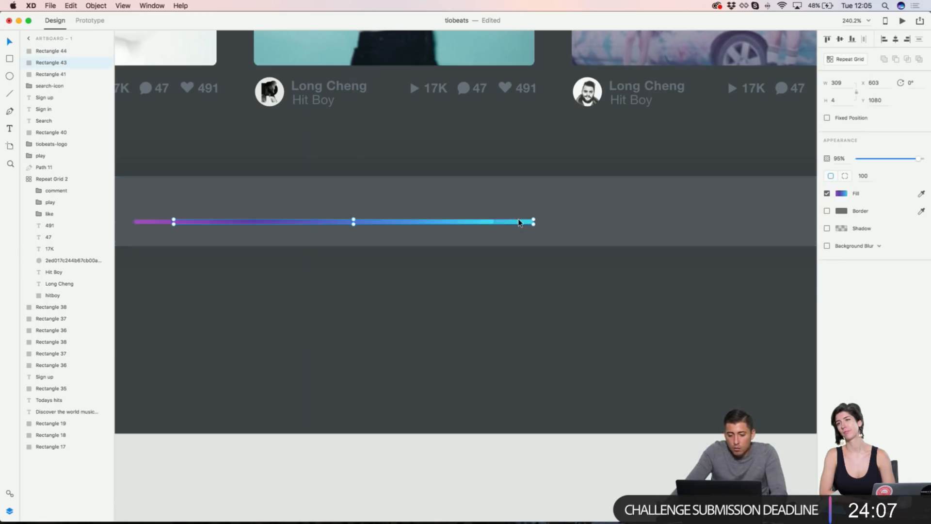
Step: Change the track copy's fill to solid muted grey #536A6F
click(842, 194)
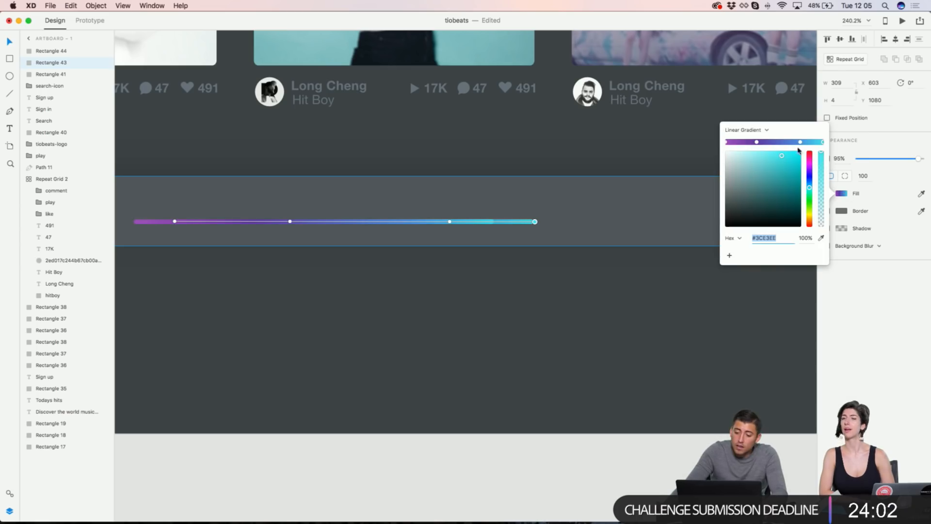
click(754, 131)
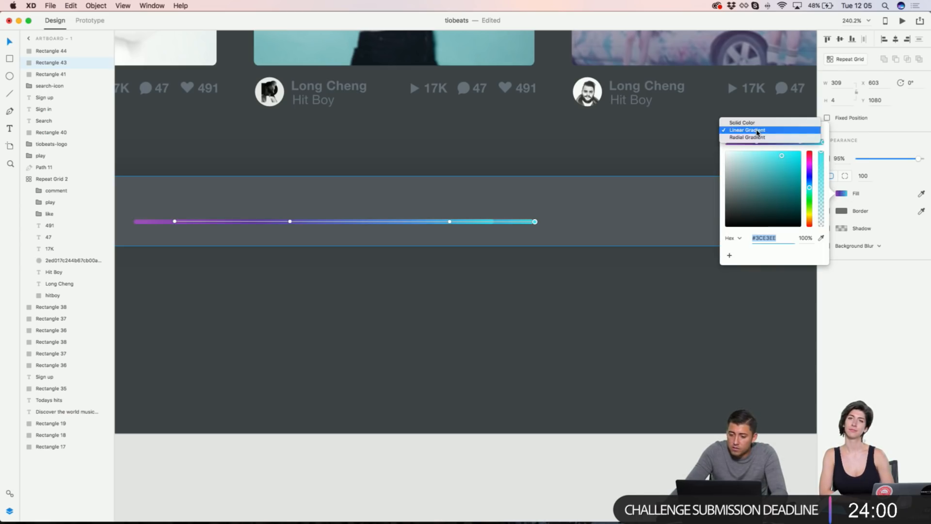
key(Up)
key(Return)
click(921, 190)
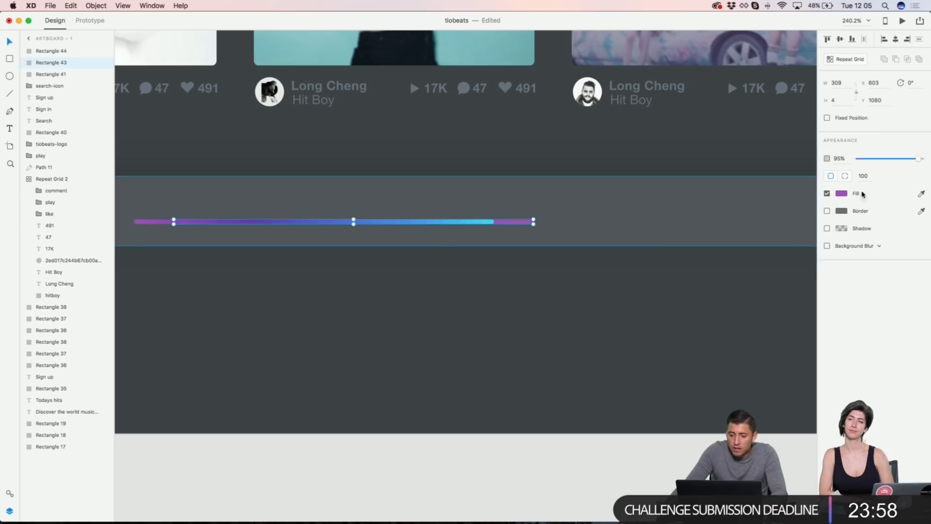
click(921, 194)
click(679, 217)
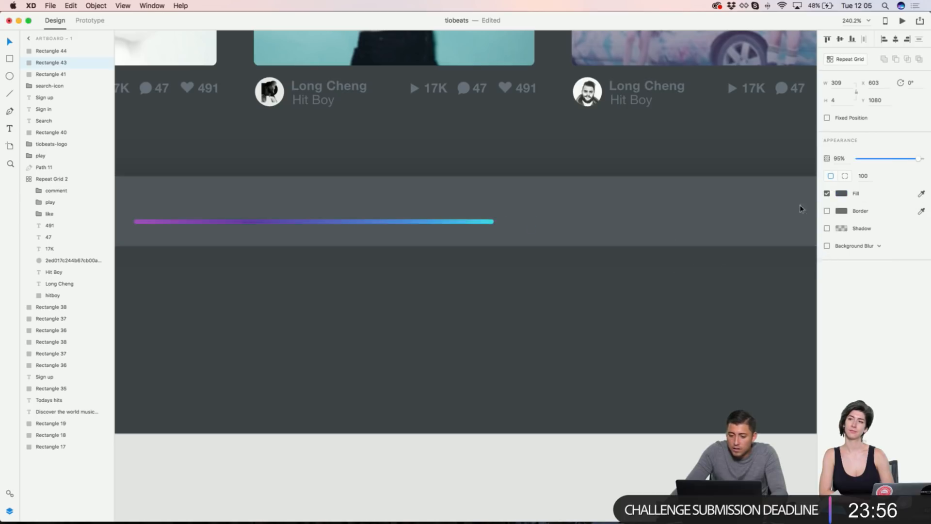
click(841, 194)
click(733, 190)
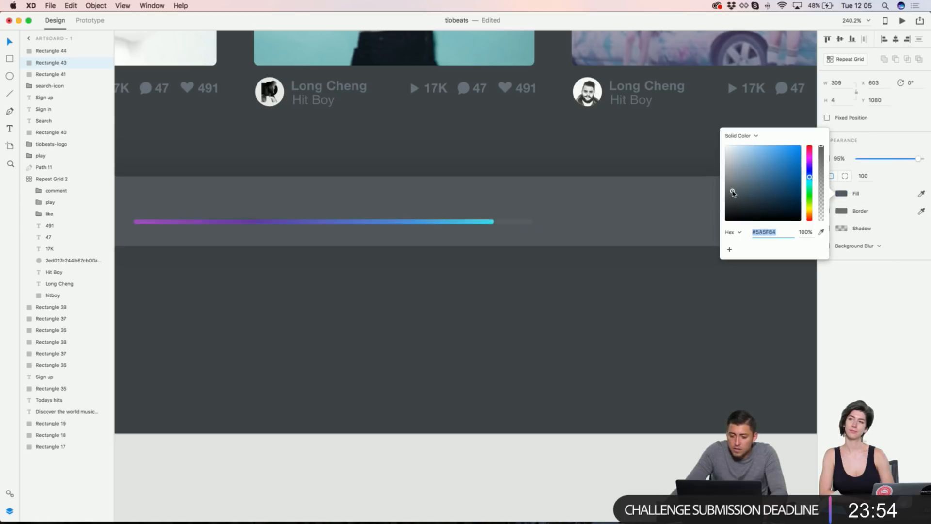
Step: Shorten the gradient progress fill to width 209
click(439, 222)
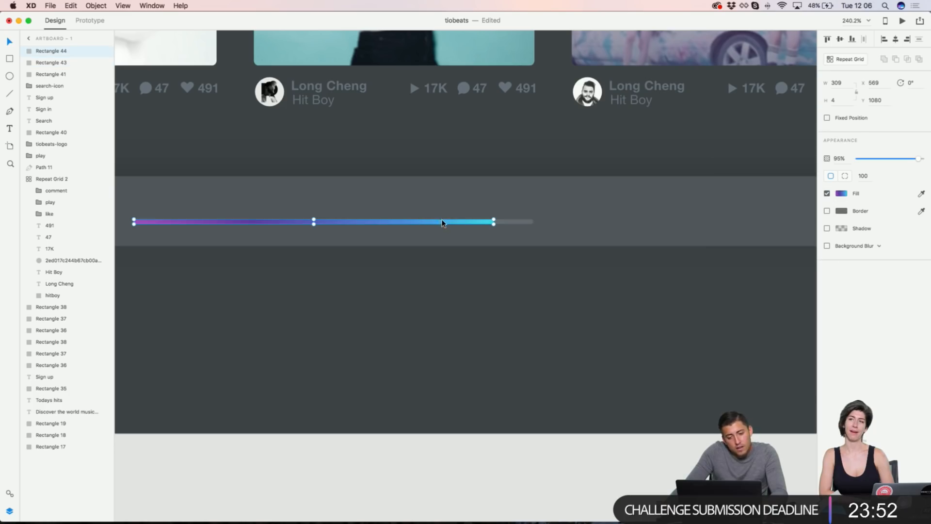
click(839, 83)
key(shift+Down)
key(shift+Down)
key(shift+Down)
key(shift+Down)
key(shift+Down)
key(shift+Down)
key(shift+Down)
key(shift+Down)
key(shift+Down)
key(shift+Down)
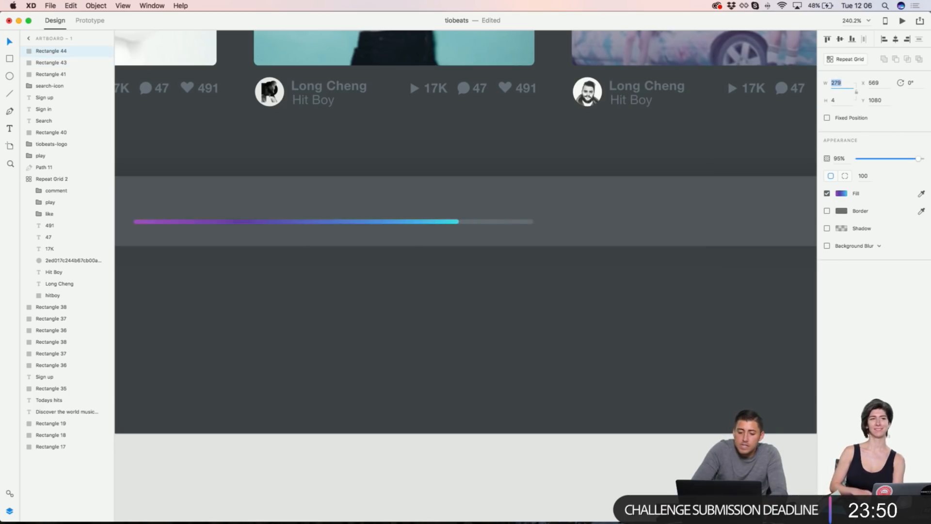
key(super+1)
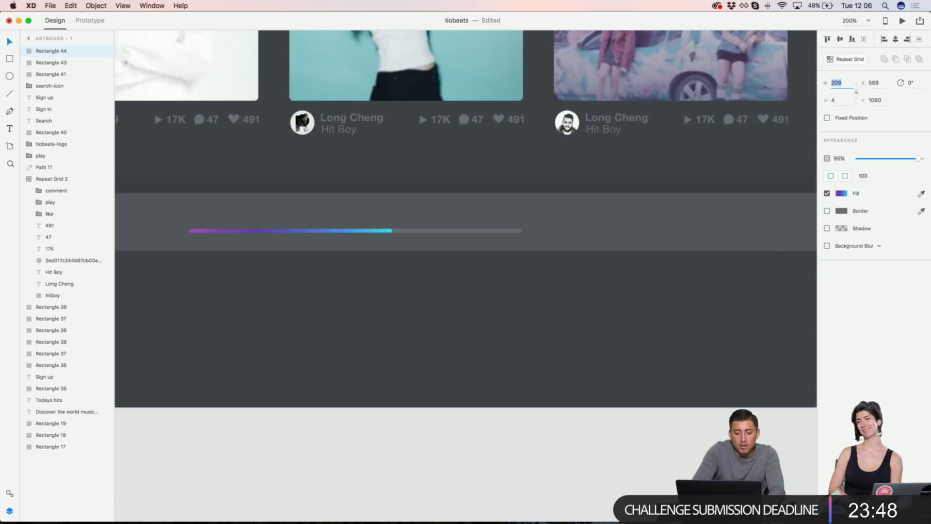
click(677, 230)
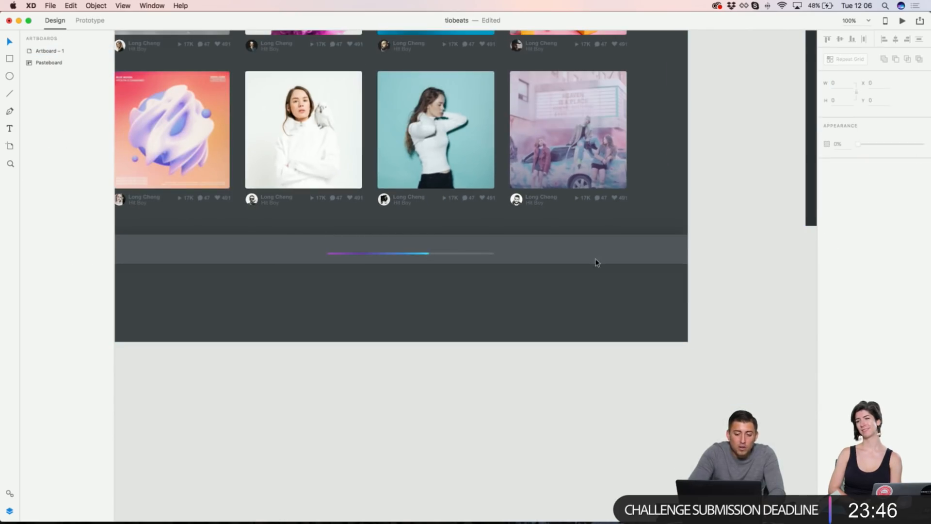
Step: Add a 0:00 text label to the left of the progress bar
scroll(497, 279, up, 5)
scroll(497, 280, down, 4)
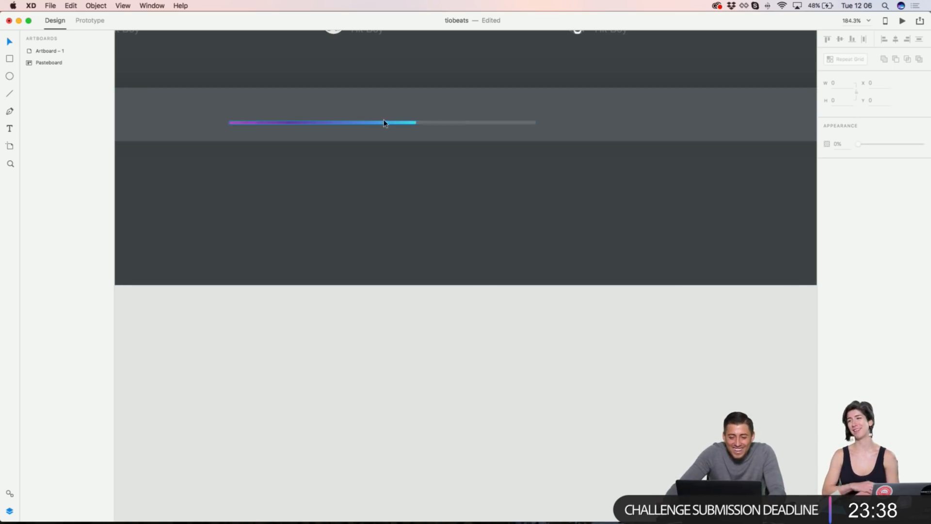
scroll(380, 125, up, 3)
scroll(322, 114, up, 2)
scroll(226, 184, down, 1)
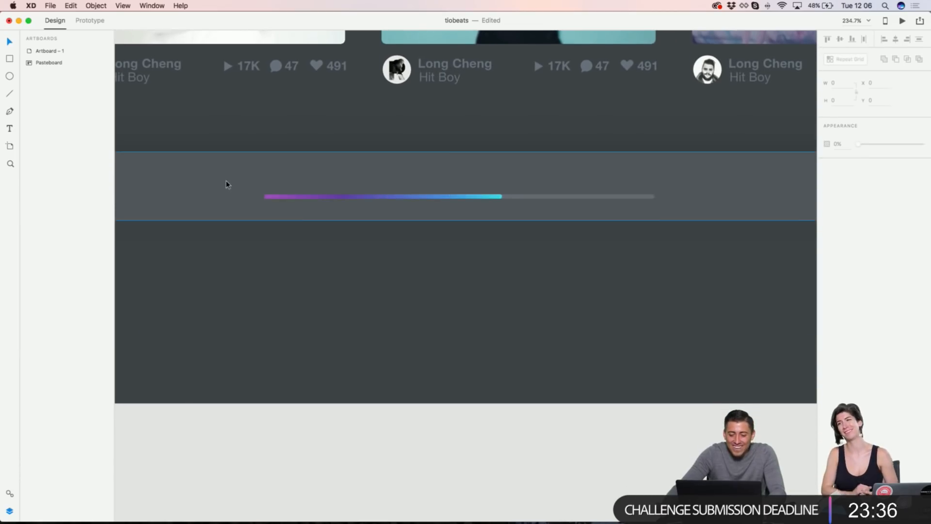
scroll(231, 184, up, 4)
key(t)
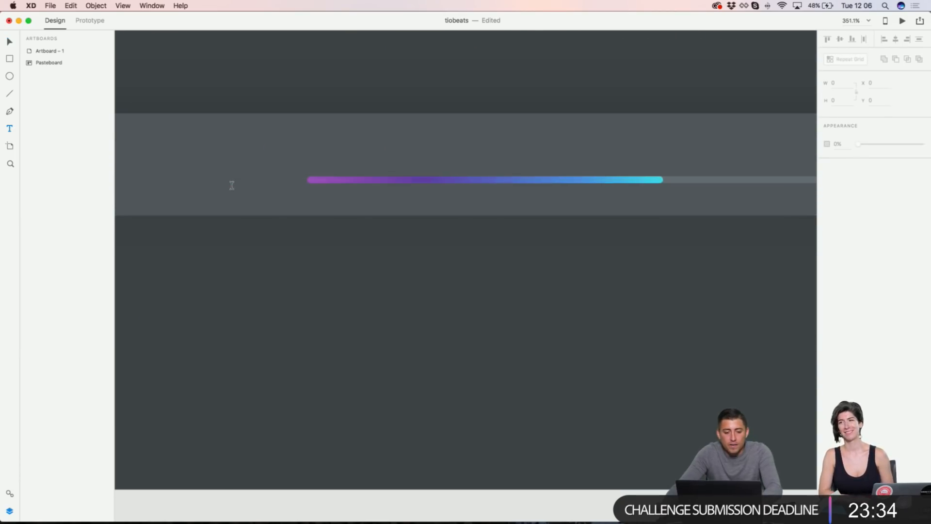
click(237, 181)
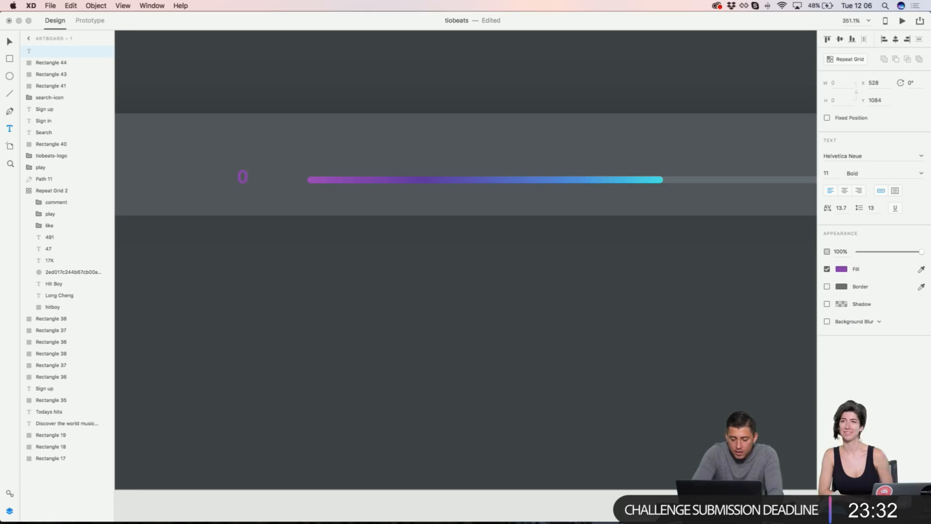
key(Escape)
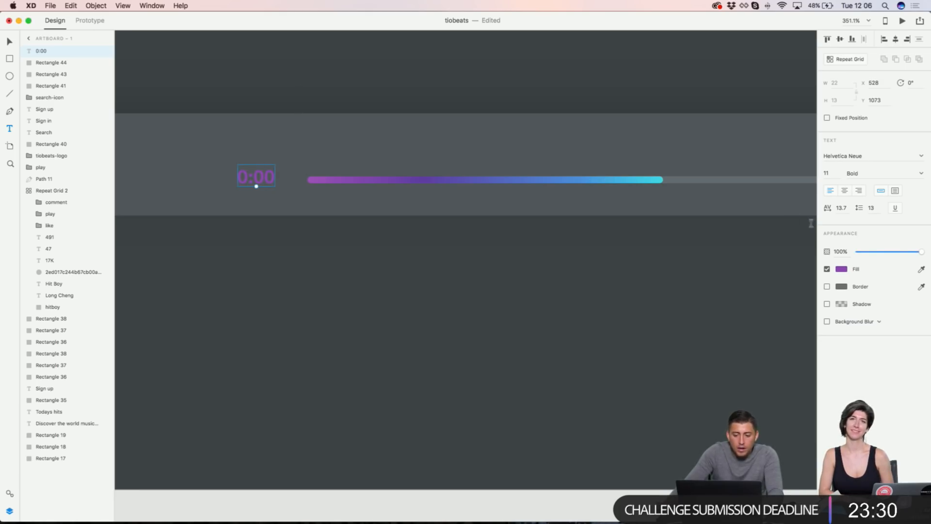
Step: Colour the 0:00 label light grey #868D91 and discard the stray text box
click(921, 269)
click(523, 145)
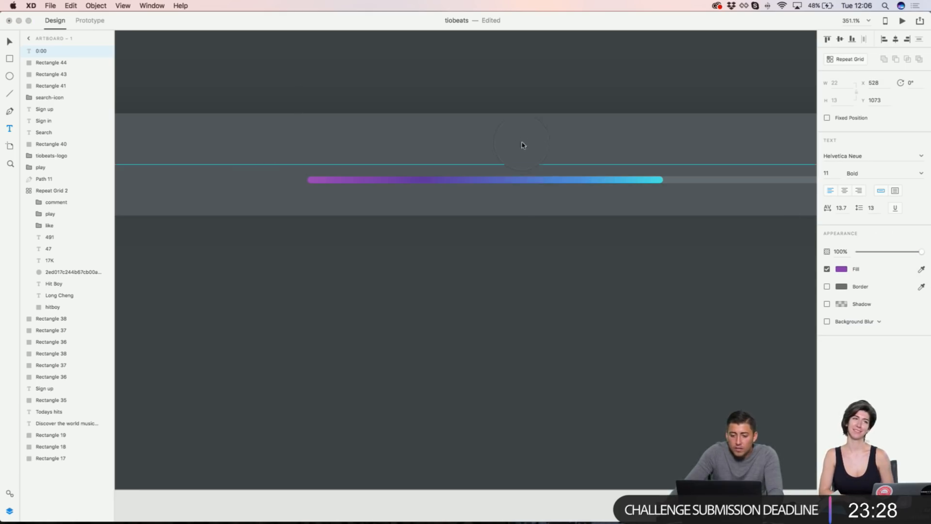
click(839, 270)
drag(740, 266, 731, 246)
text(vv)
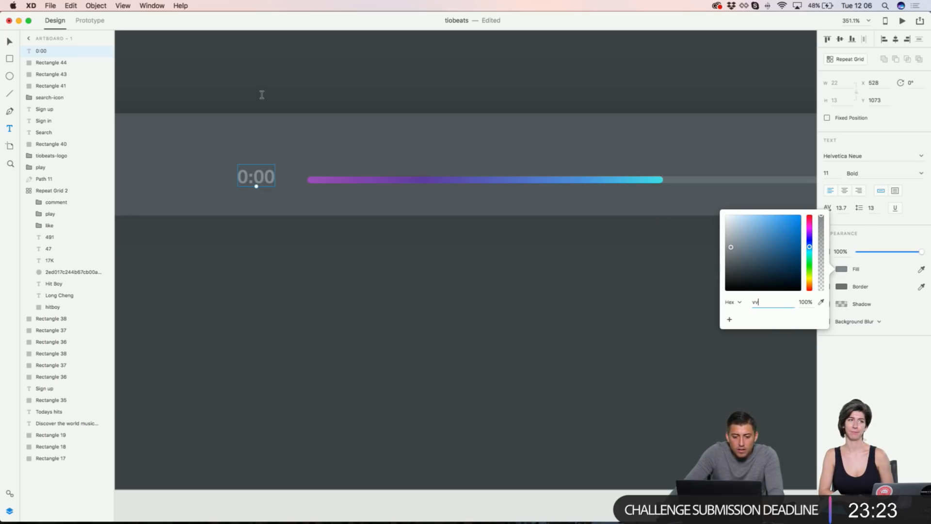
click(262, 94)
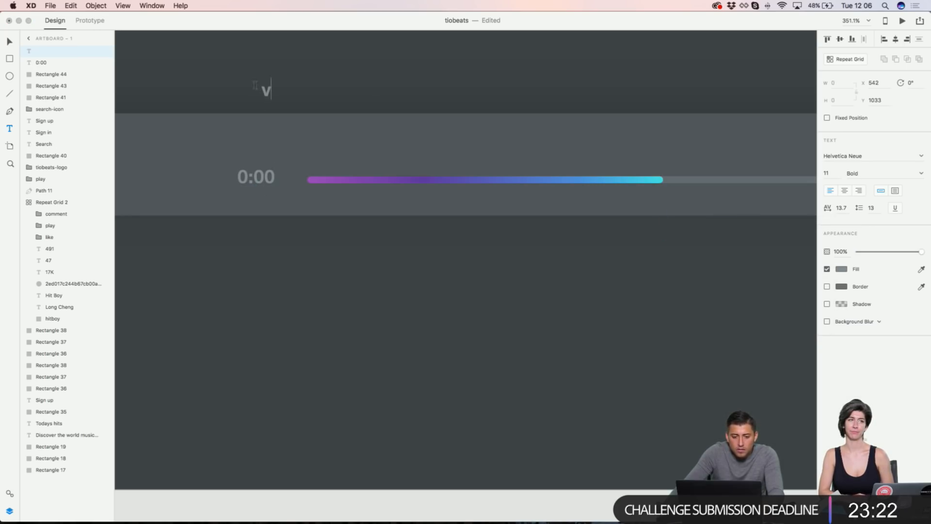
key(BackSpace)
key(Escape)
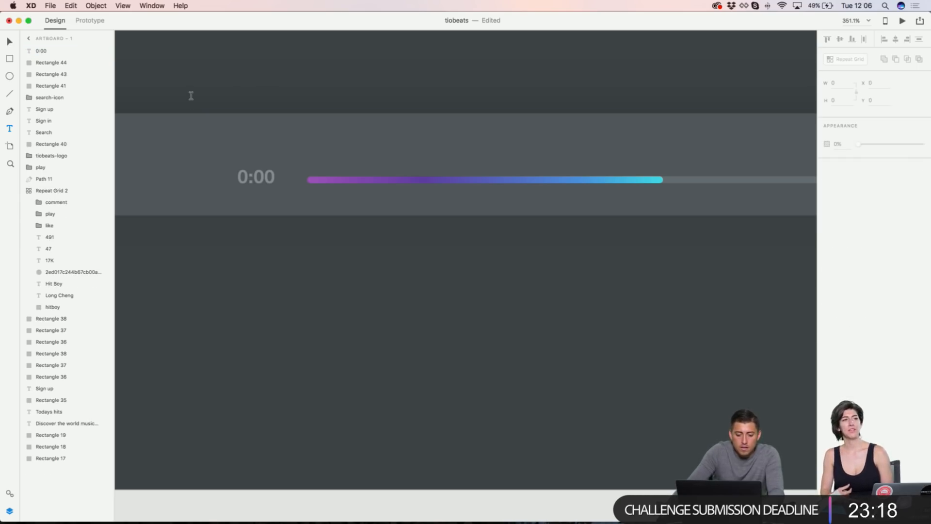
Step: Position the 0:00 label right beside the progress bar and check the whole page
drag(259, 177, 292, 182)
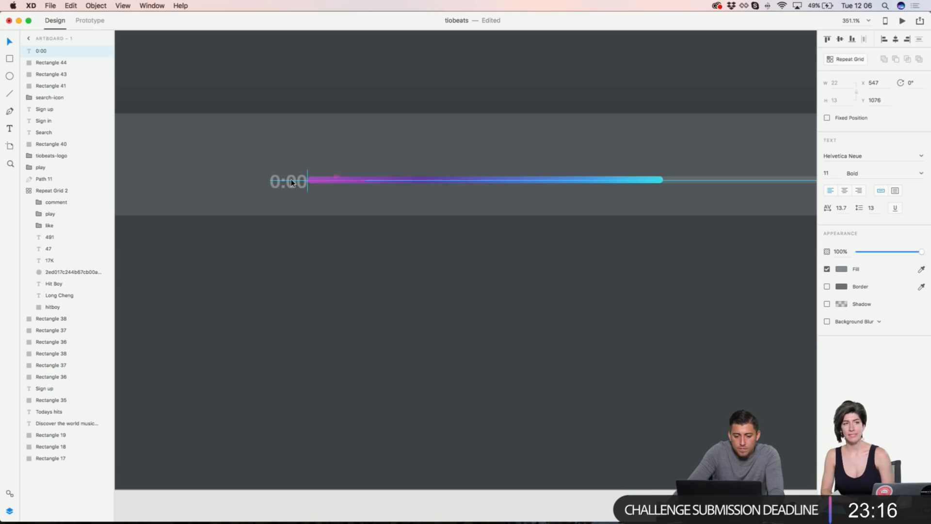
key(Up)
key(shift+Left)
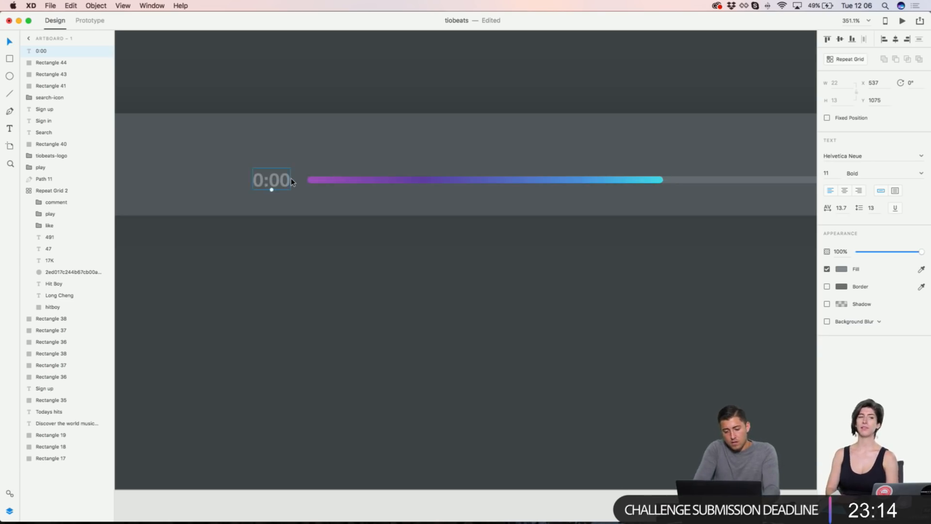
key(super+1)
key(super+minus)
scroll(407, 128, up, 6)
scroll(429, 107, down, 1)
scroll(428, 106, down, 1)
scroll(429, 104, up, 3)
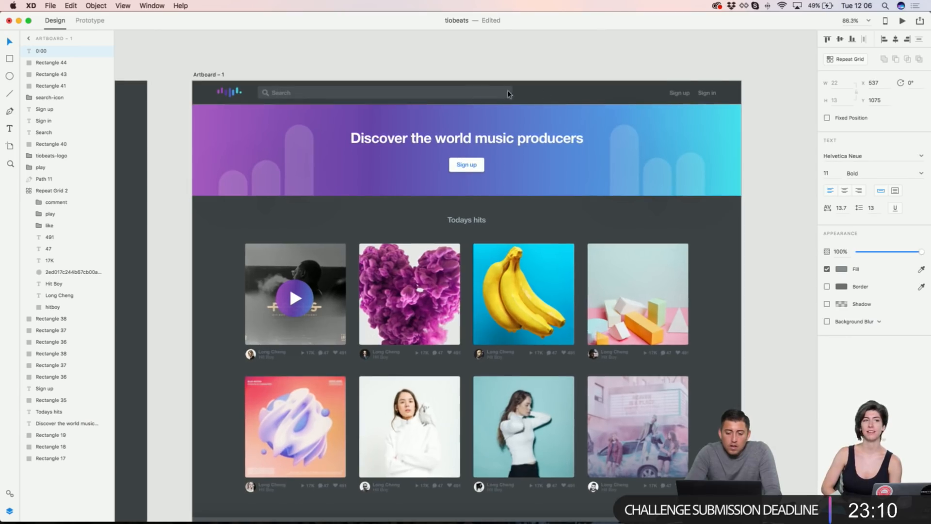
scroll(606, 77, down, 2)
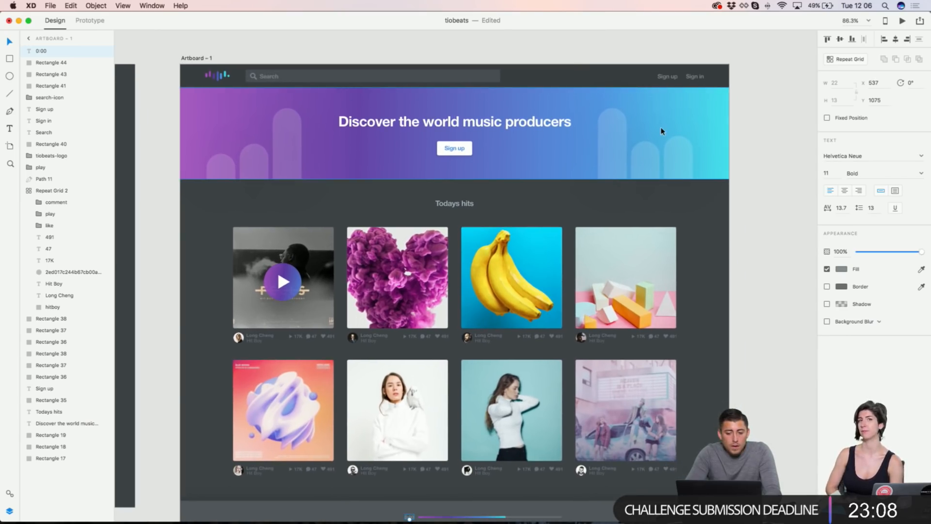
scroll(760, 220, down, 3)
scroll(754, 252, up, 2)
scroll(754, 252, up, 1)
scroll(754, 253, down, 3)
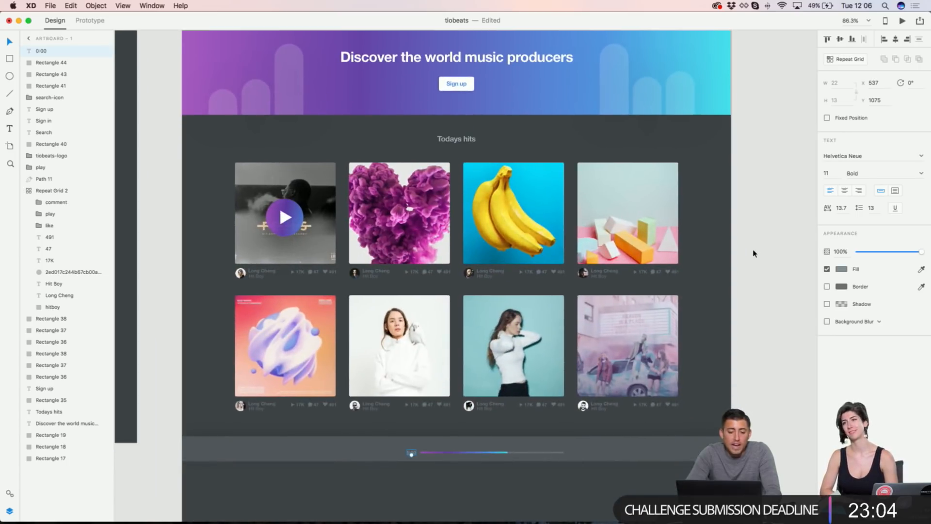
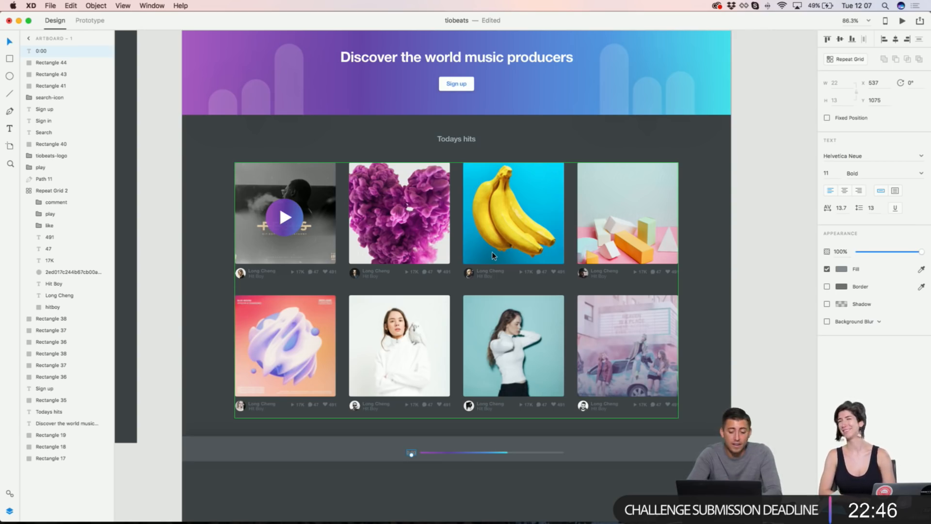
Step: Duplicate the 0:00 label to the right end of the progress bar
scroll(449, 454, up, 5)
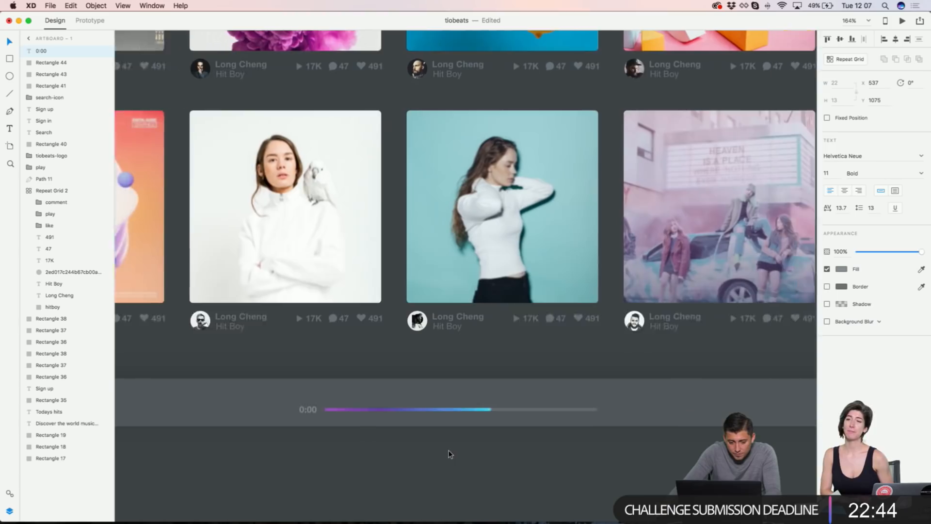
scroll(450, 453, right, 5)
drag(192, 409, 495, 408)
scroll(479, 412, up, 5)
key(shift+Right)
Step: Change the copied label's text from 0:00 to 3:24
double_click(502, 409)
click(503, 409)
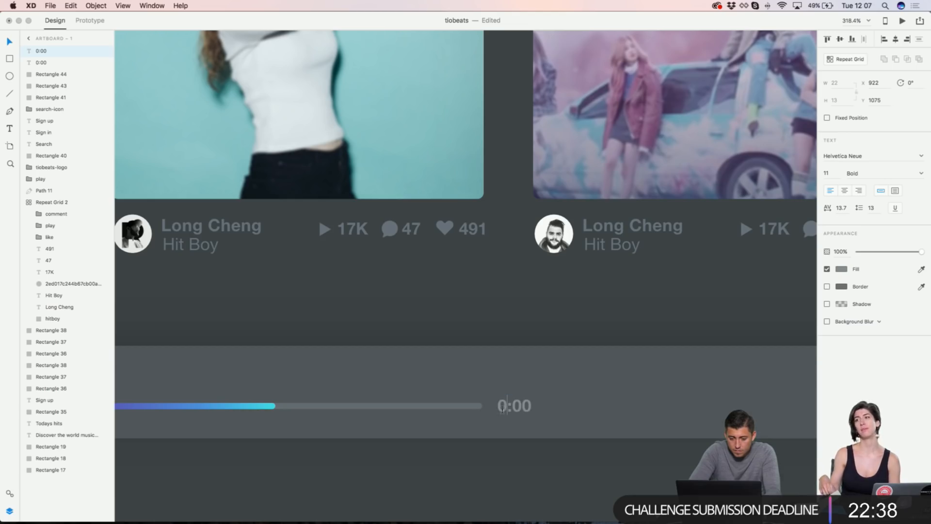
key(BackSpace)
text(3)
key(Delete)
text(4)
key(Escape)
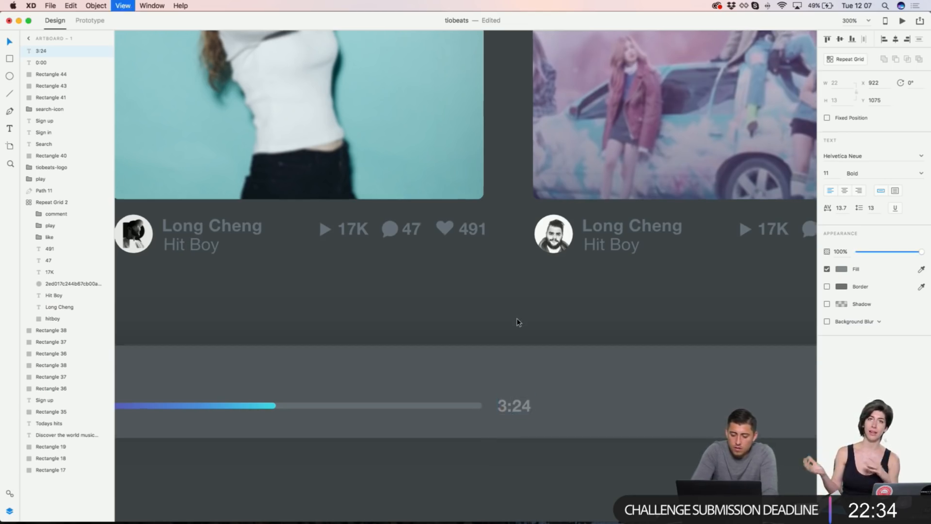
key(cmd+1)
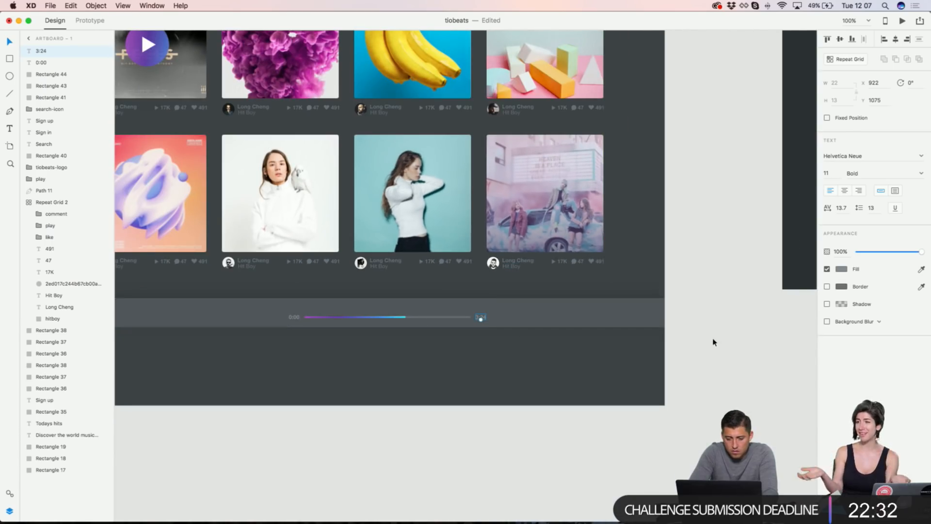
click(716, 342)
scroll(602, 328, up, 5)
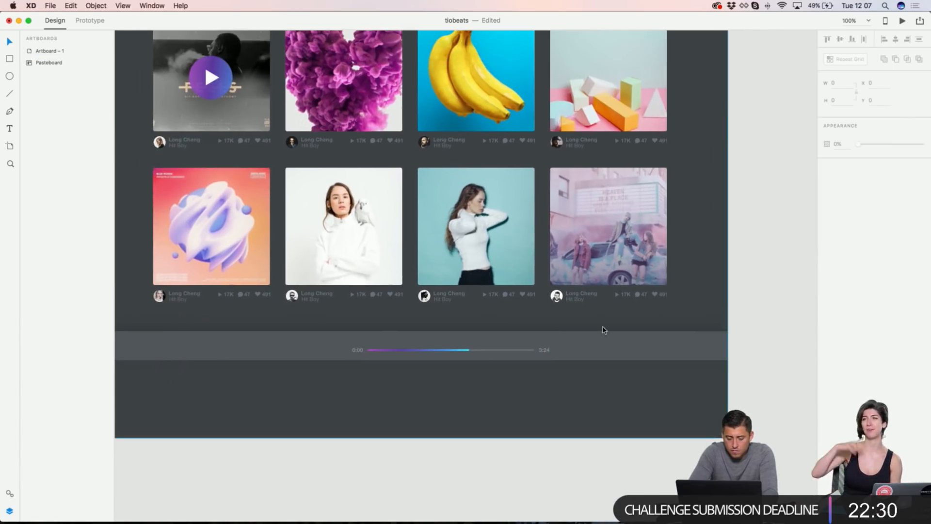
Step: Lower the player bar background's opacity to about 76%
scroll(603, 328, down, 2)
scroll(355, 257, left, 5)
click(412, 276)
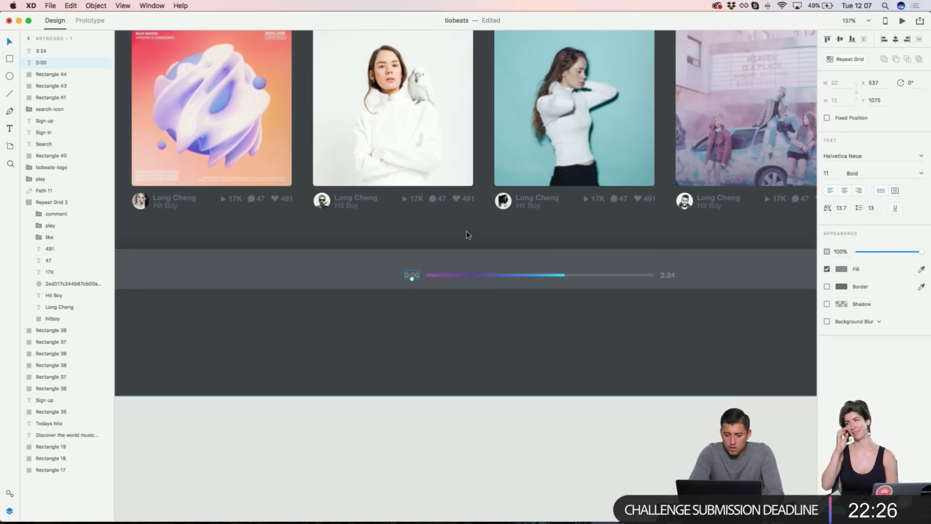
scroll(467, 234, left, 3)
click(361, 257)
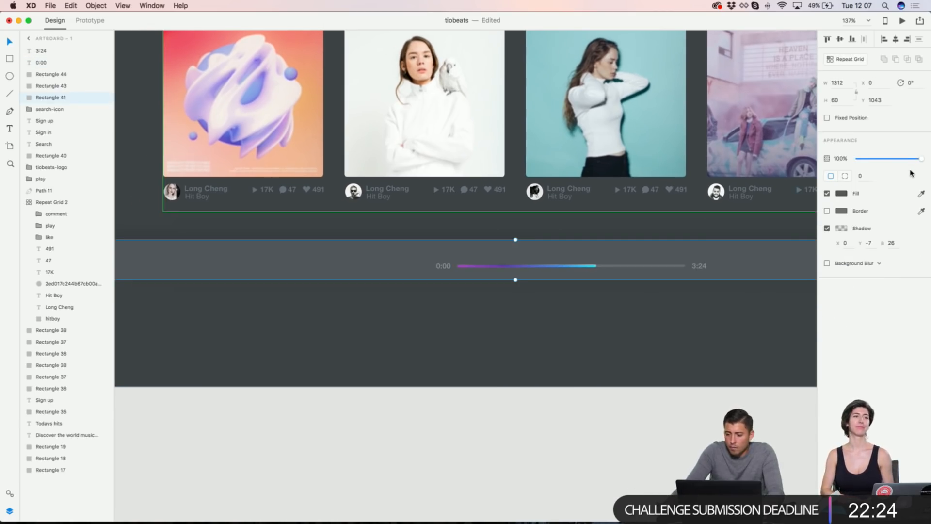
drag(917, 163, 915, 164)
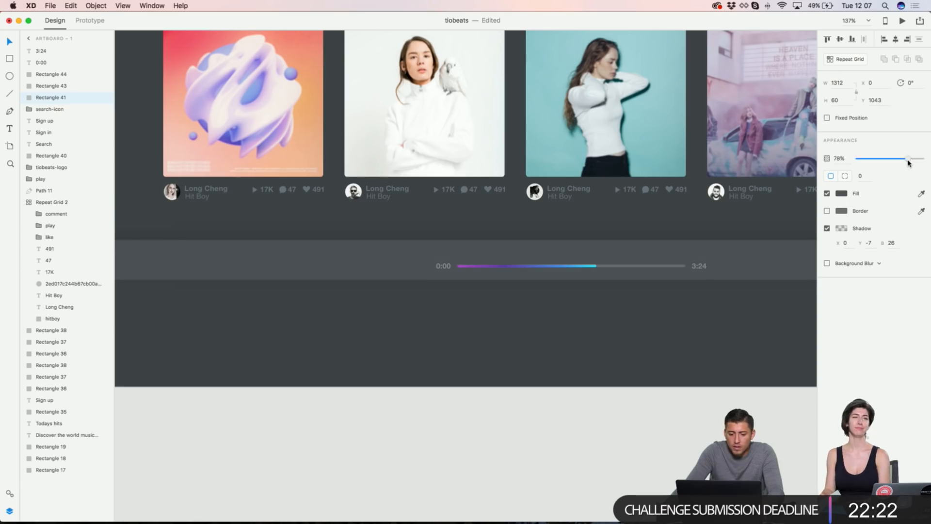
Step: Select the rewind, play and fast-forward controls in the older design
scroll(495, 249, right, 3)
scroll(494, 249, up, 2)
scroll(494, 248, down, 3)
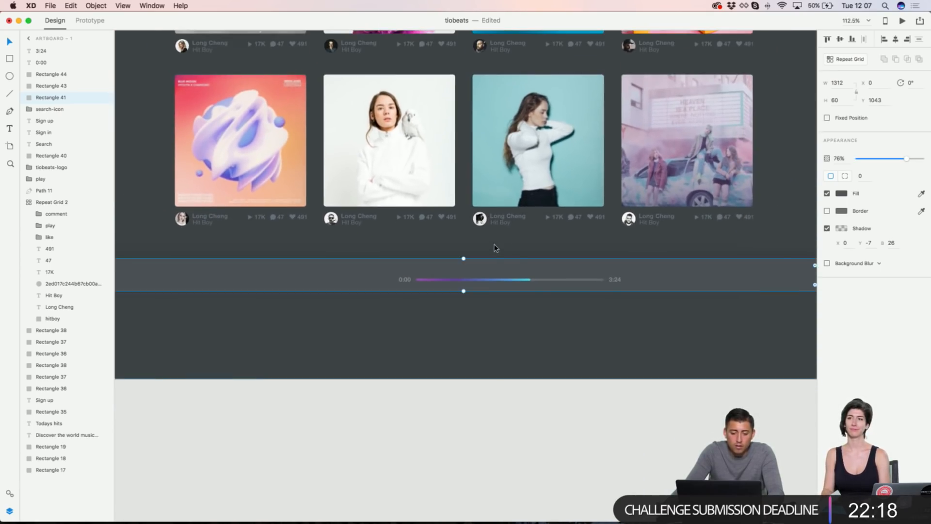
scroll(494, 248, down, 2)
scroll(495, 248, up, 4)
click(274, 121)
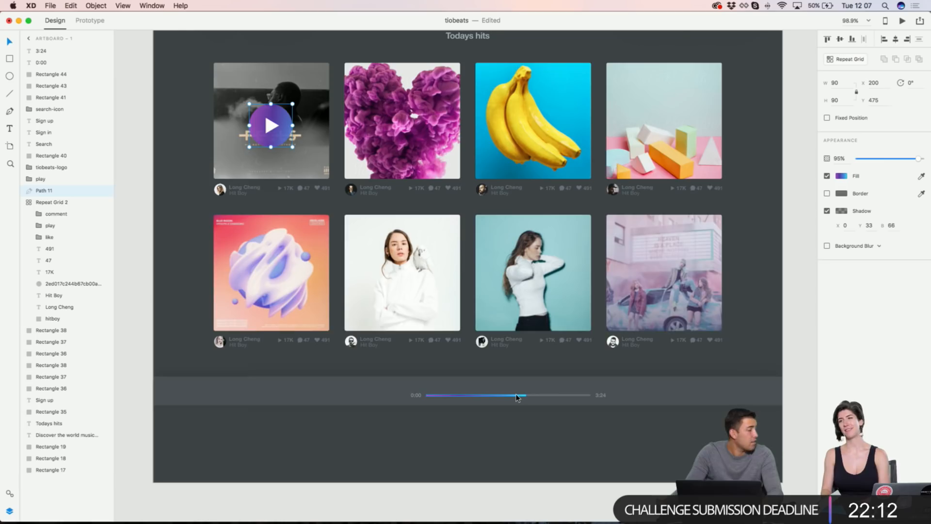
scroll(516, 396, left, 10)
scroll(516, 396, down, 2)
scroll(516, 396, left, 12)
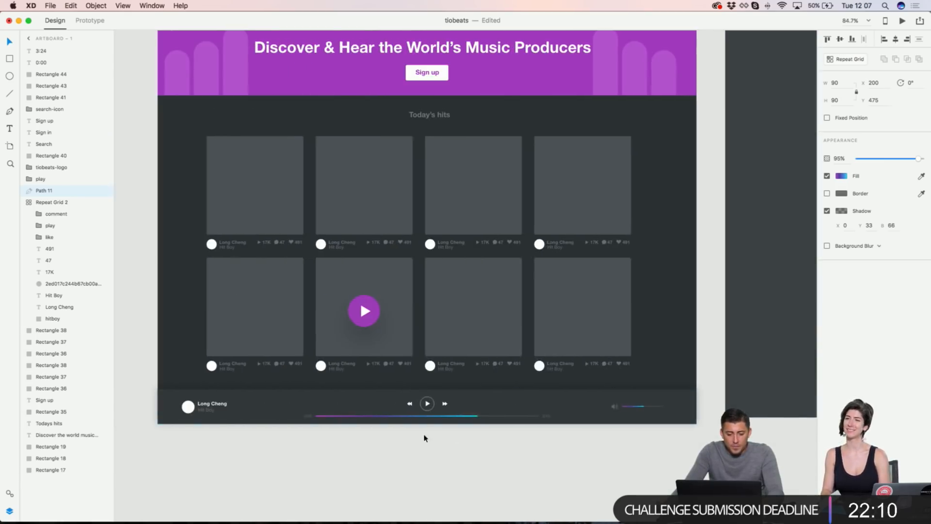
scroll(426, 436, up, 8)
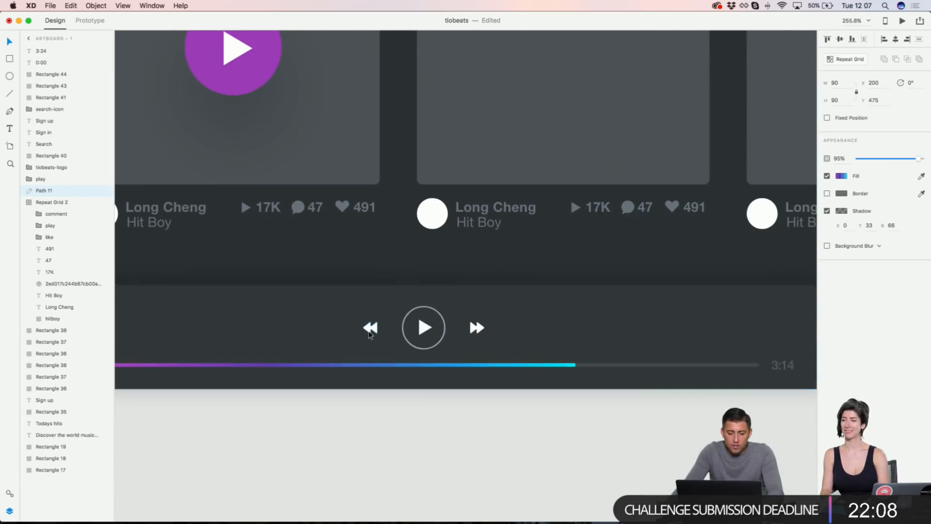
click(370, 333)
shift+click(423, 327)
shift+click(473, 330)
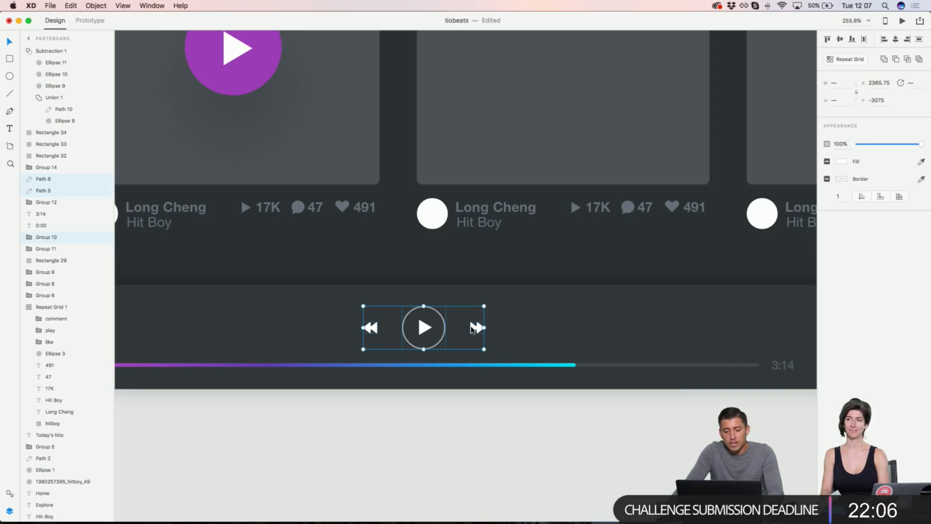
Step: Reselect the new player bar background
scroll(472, 330, down, 6)
scroll(673, 304, up, 6)
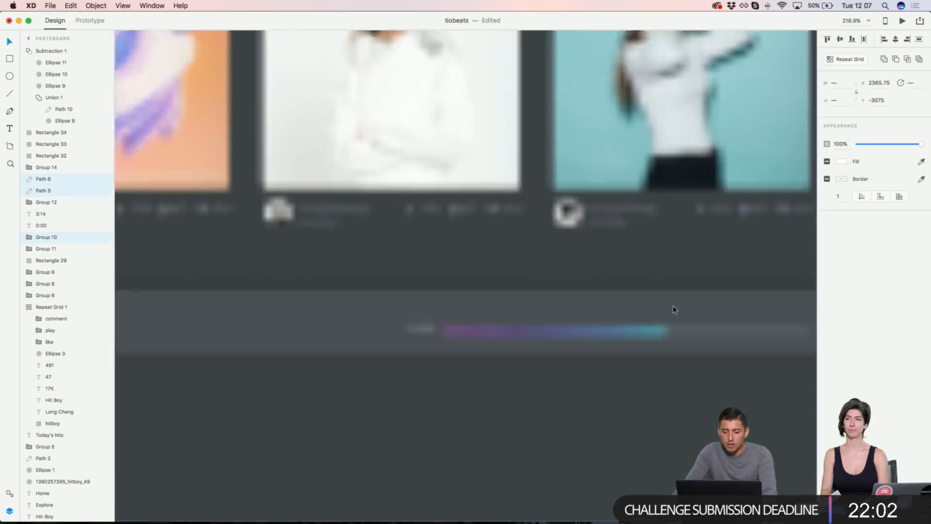
scroll(673, 309, up, 5)
click(643, 294)
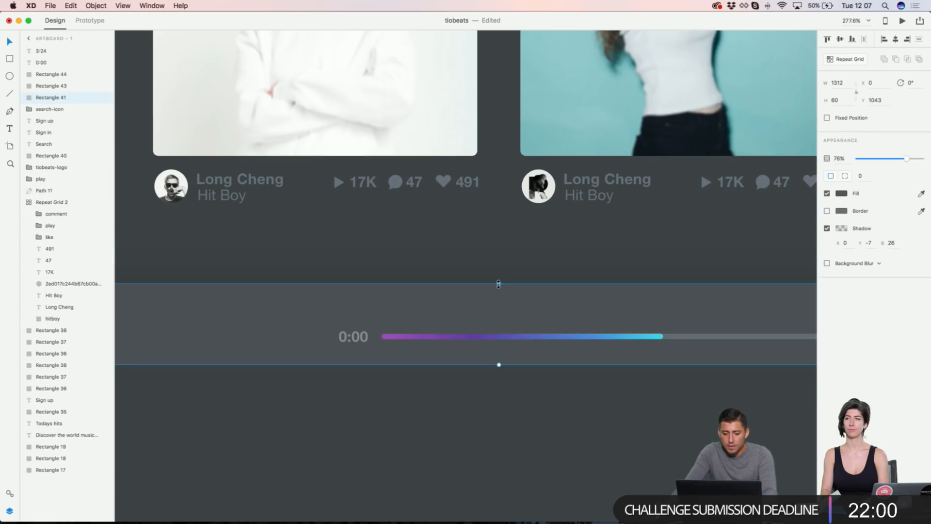
Step: Make the player bar taller and centre the grouped rewind, play and fast-forward controls on it
drag(498, 283, 499, 253)
key(cmd+v)
drag(474, 281, 612, 294)
scroll(612, 294, right, 3)
key(cmd+g)
shift+click(708, 270)
scroll(776, 160, down, 1)
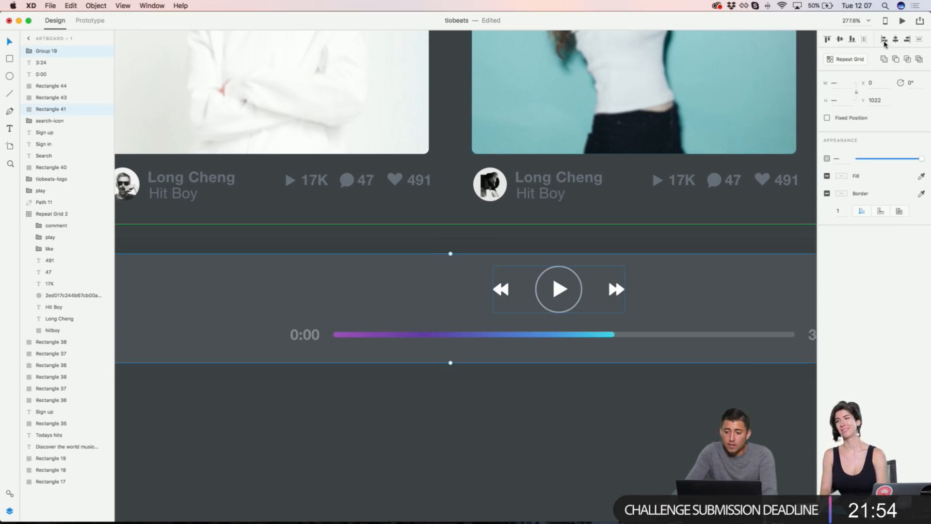
click(895, 41)
Step: Group the 0:00 and 3:24 labels with the progress bar and centre them on the player bar
scroll(457, 292, up, 3)
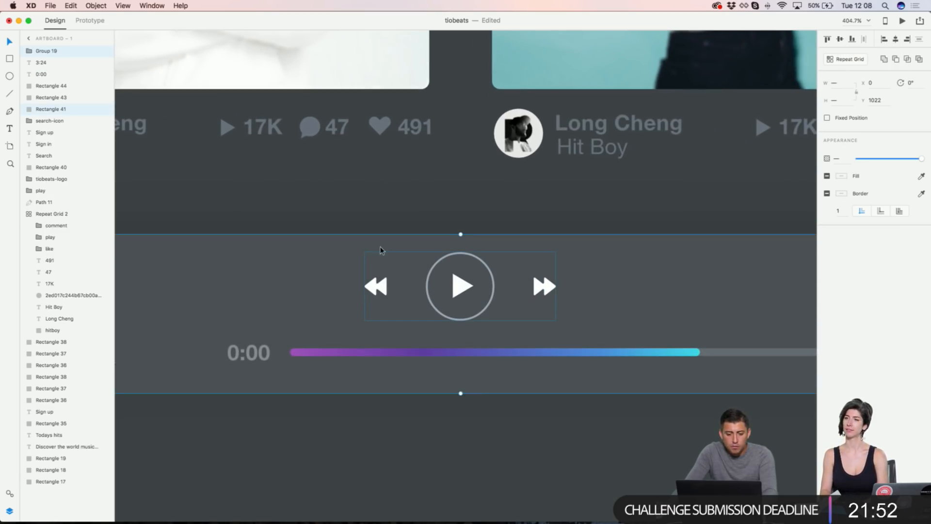
click(429, 214)
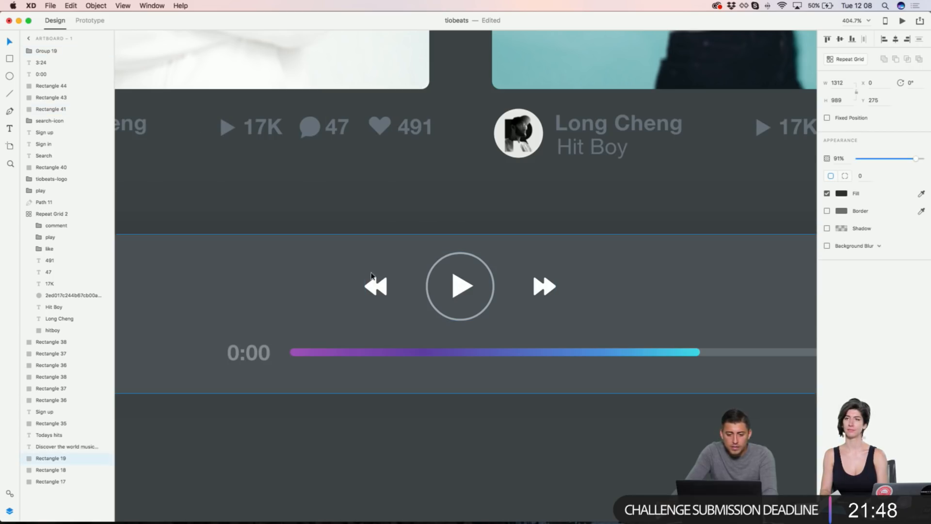
click(383, 294)
scroll(381, 293, down, 2)
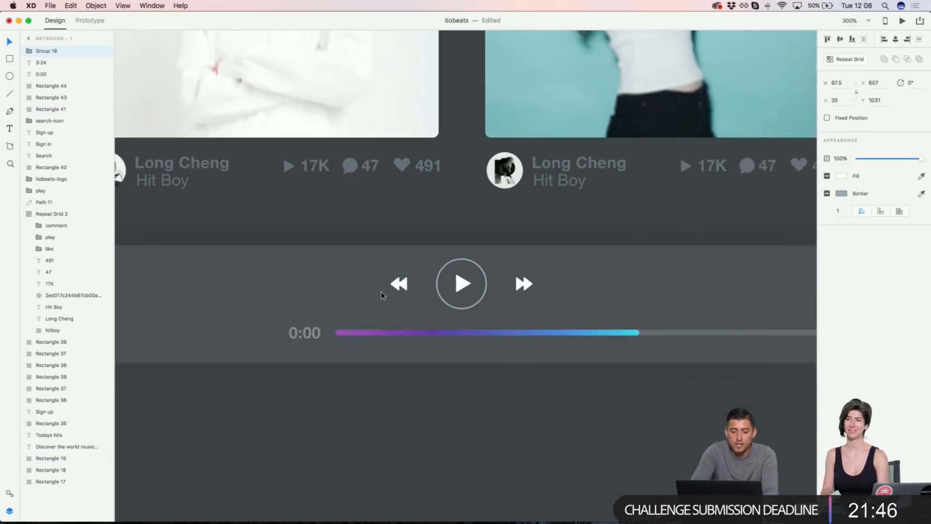
click(304, 330)
shift+click(365, 331)
shift+click(675, 333)
scroll(675, 332, right, 4)
shift+click(680, 333)
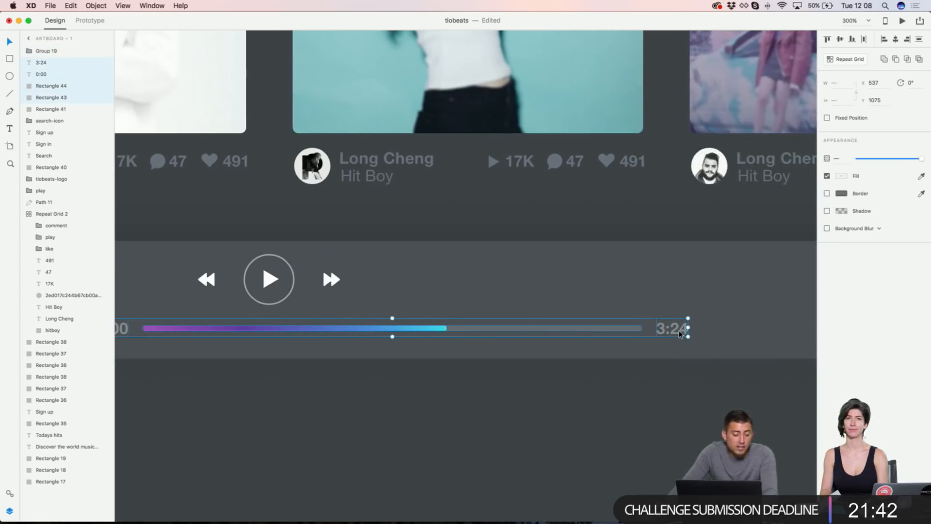
key(super+g)
shift+click(605, 278)
click(895, 39)
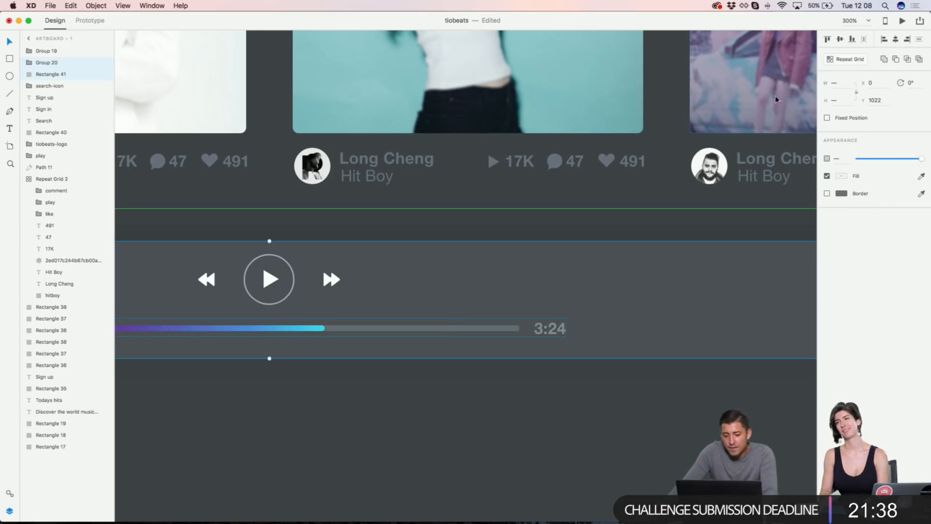
Step: Check the centred playback controls group on the player bar
scroll(518, 141, down, 4)
scroll(517, 141, down, 1)
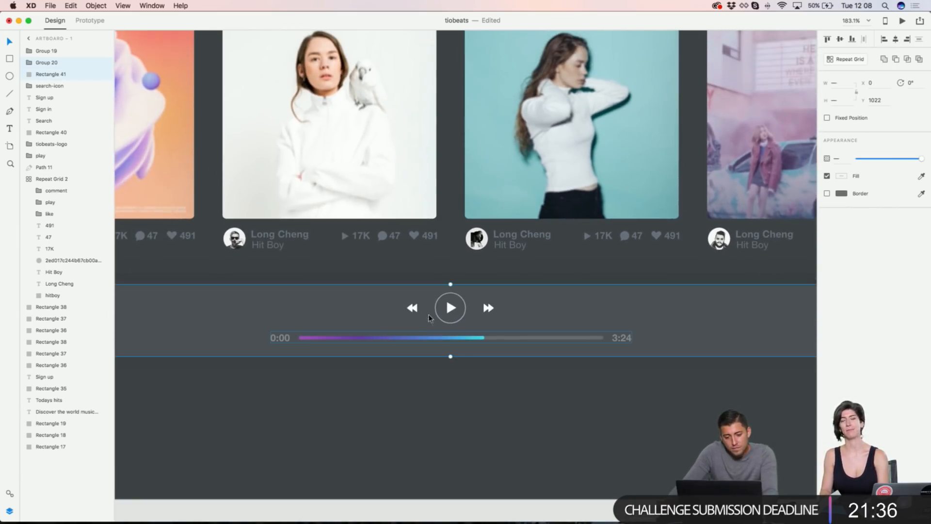
click(450, 309)
scroll(449, 310, down, 2)
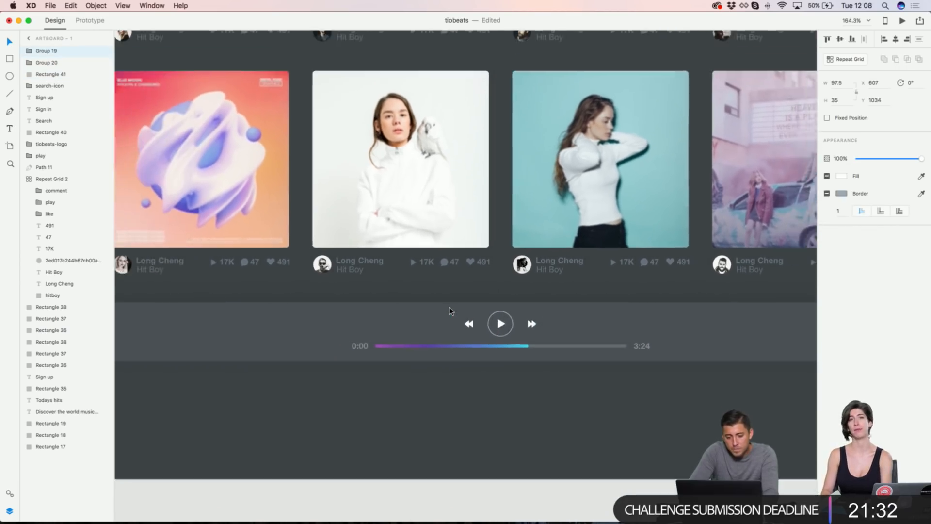
scroll(451, 311, down, 2)
scroll(451, 311, left, 20)
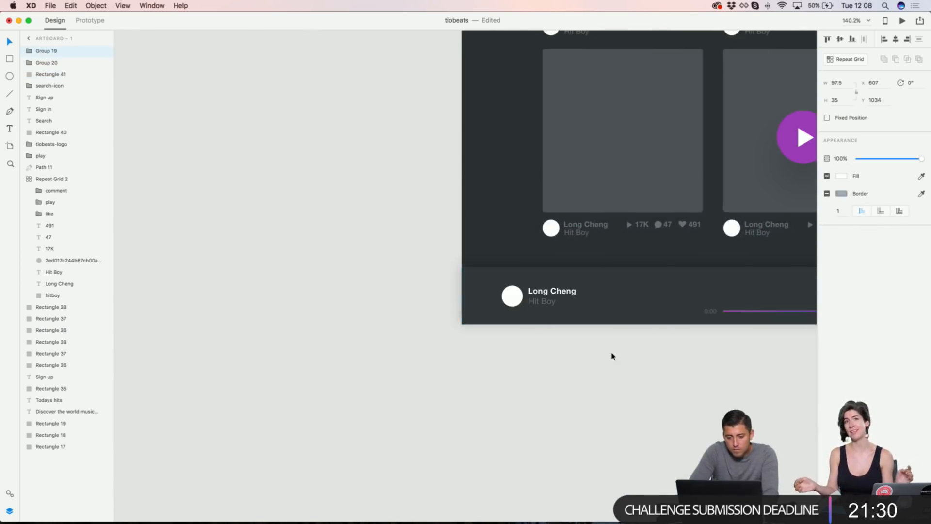
Step: Bring the speaker icon from the older design onto the player bar's right side
scroll(612, 357, right, 15)
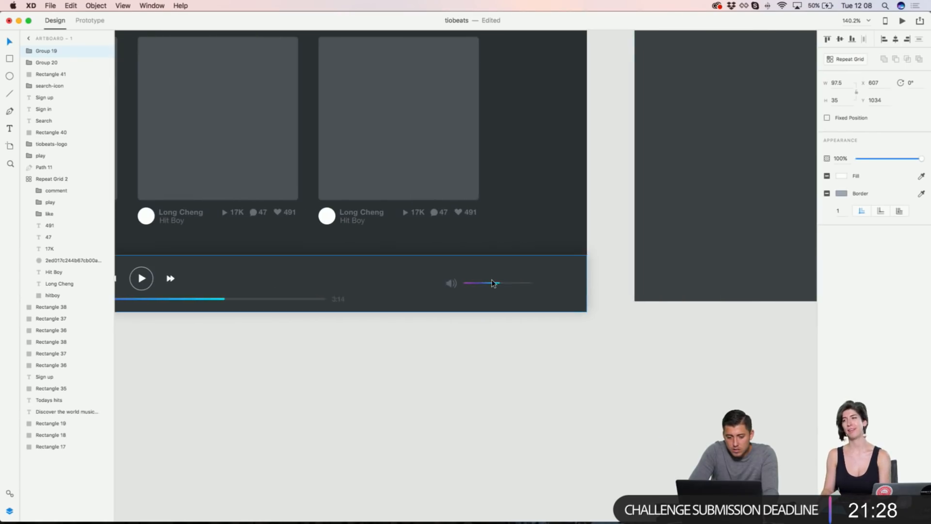
scroll(492, 302, up, 5)
double_click(406, 256)
scroll(406, 256, down, 5)
scroll(407, 255, down, 3)
scroll(592, 265, right, 20)
scroll(734, 323, up, 5)
scroll(737, 324, up, 5)
key(super+v)
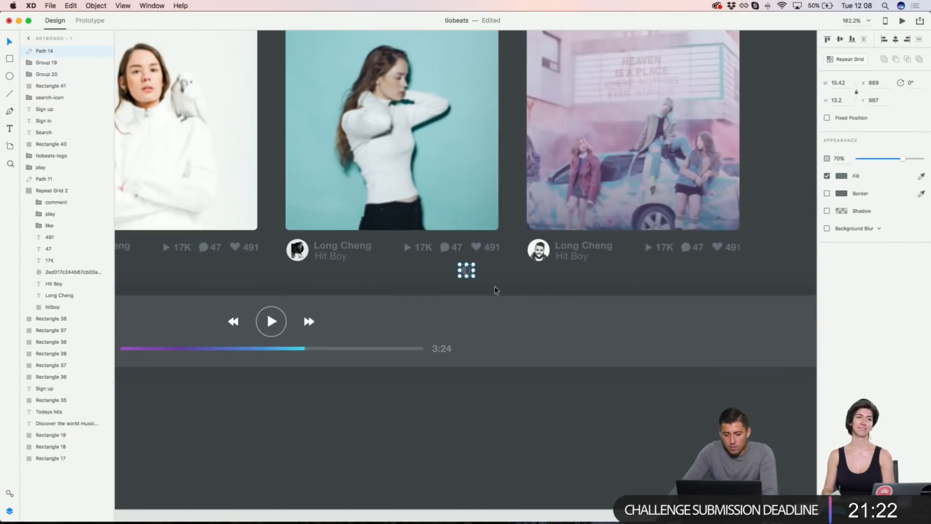
drag(466, 270, 665, 338)
scroll(667, 337, right, 1)
Step: Select the player bar background together with the speaker icon
double_click(351, 349)
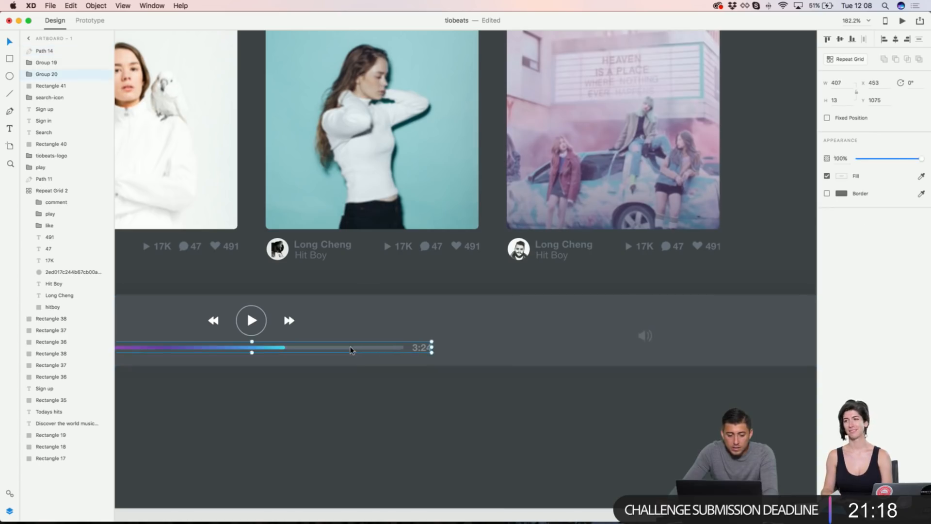
scroll(351, 349, up, 1)
scroll(421, 333, right, 3)
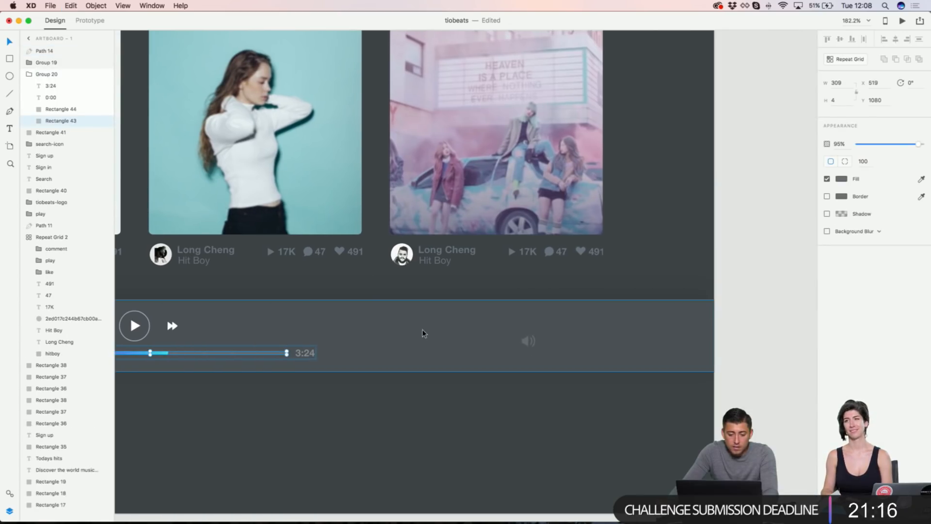
click(521, 351)
shift+click(527, 339)
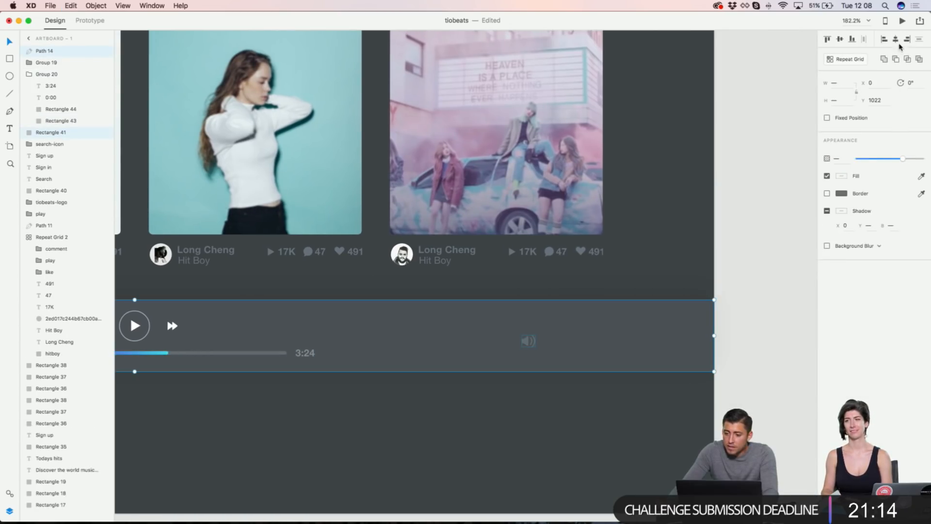
key(Escape)
key(super+space)
key(Escape)
Step: Select the progress track inside its group and paste it as new Rectangle 45
click(248, 357)
double_click(248, 358)
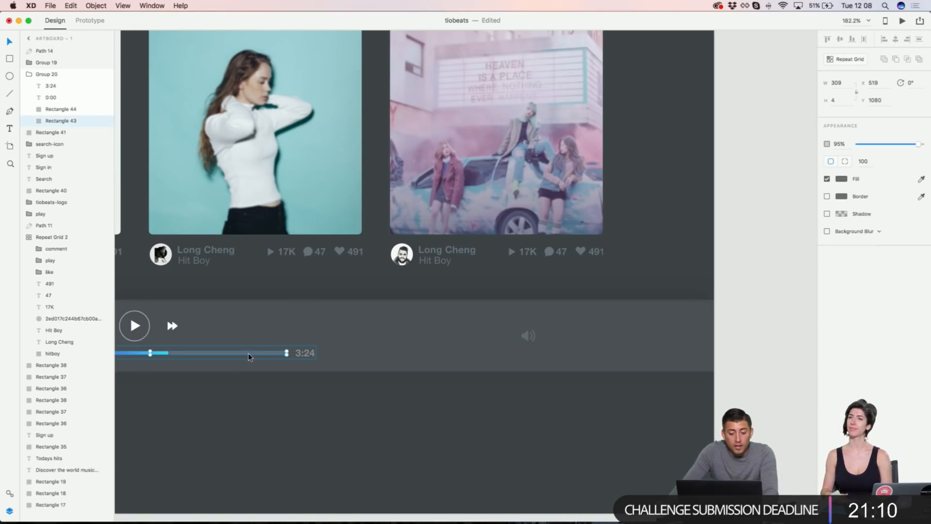
scroll(261, 350, left, 3)
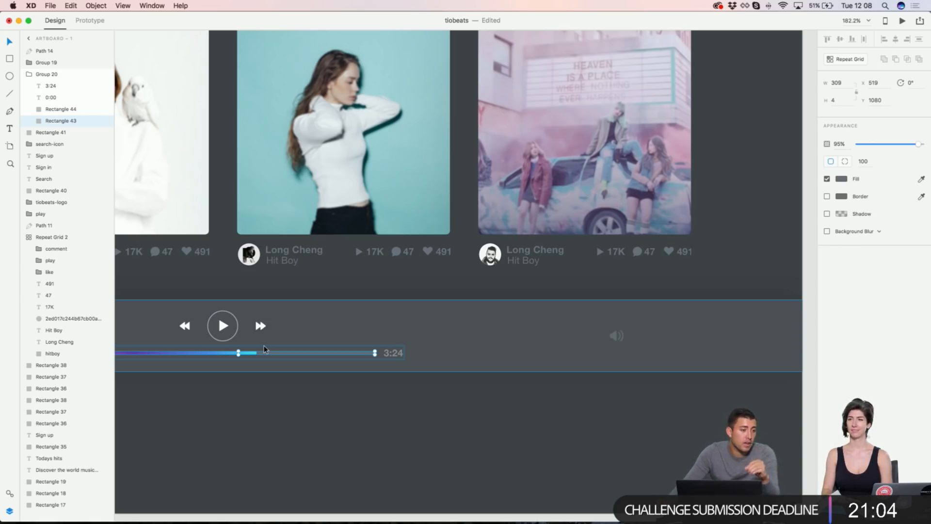
scroll(265, 349, left, 10)
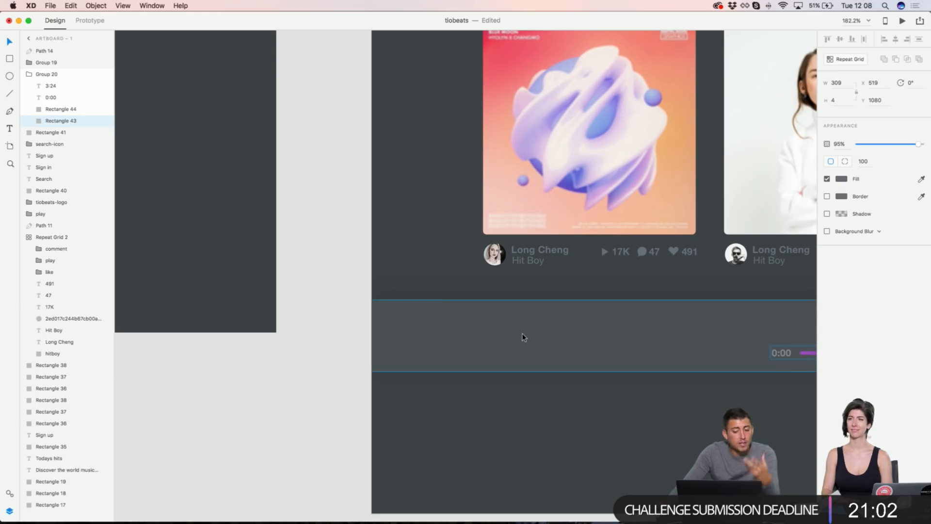
scroll(523, 337, right, 8)
scroll(522, 336, right, 15)
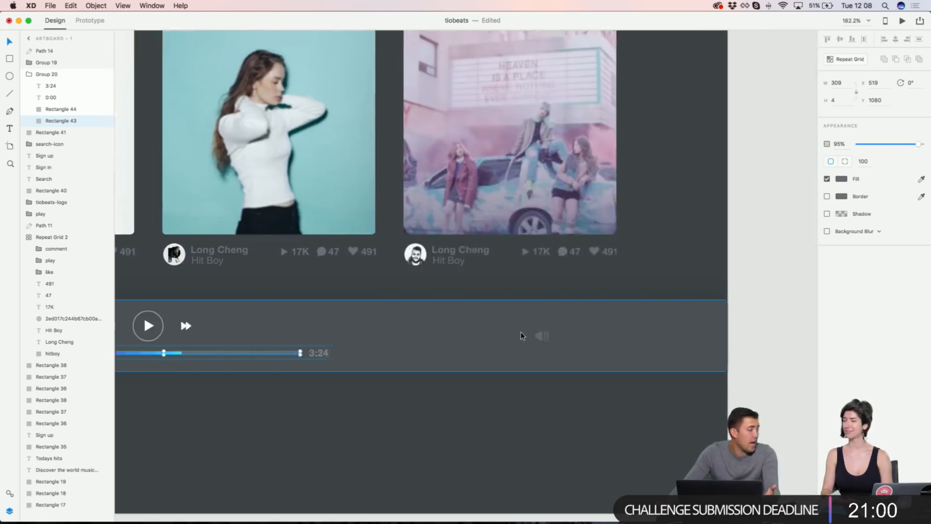
scroll(511, 335, left, 5)
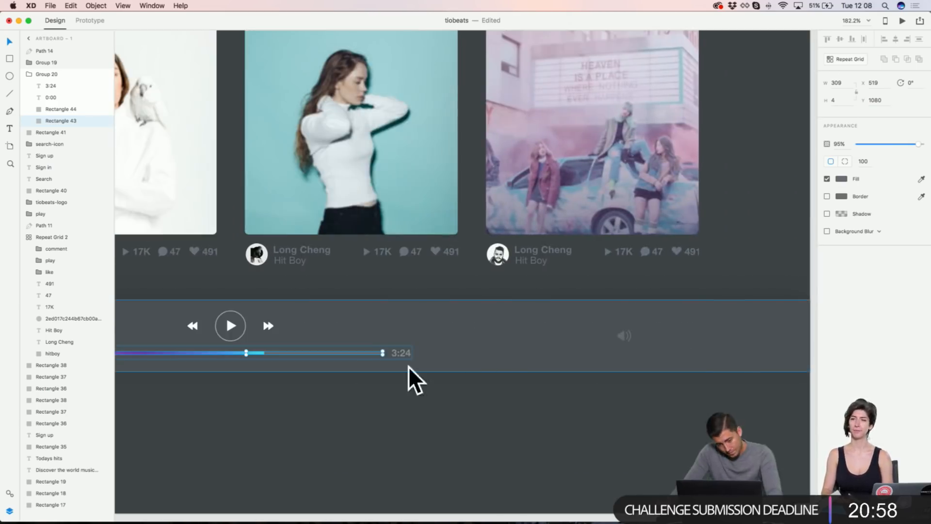
click(316, 354)
double_click(307, 356)
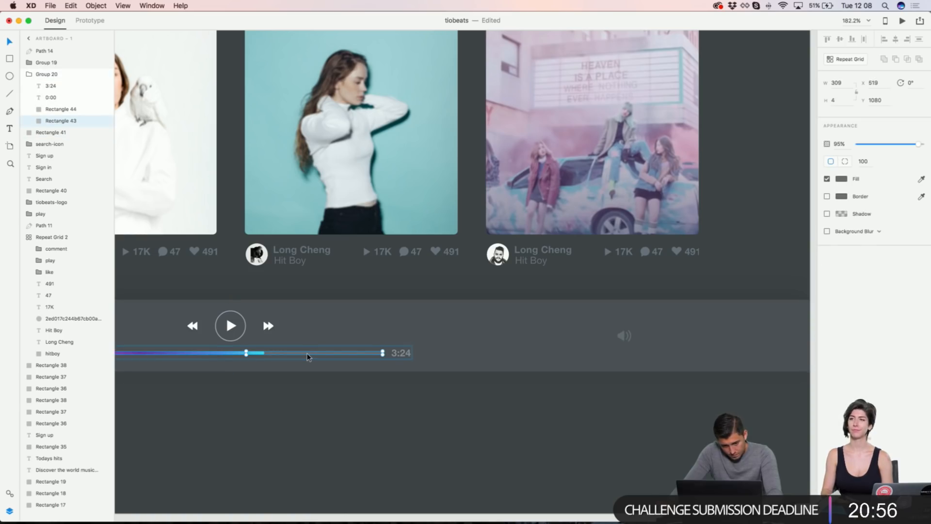
scroll(466, 283, right, 3)
key(super+v)
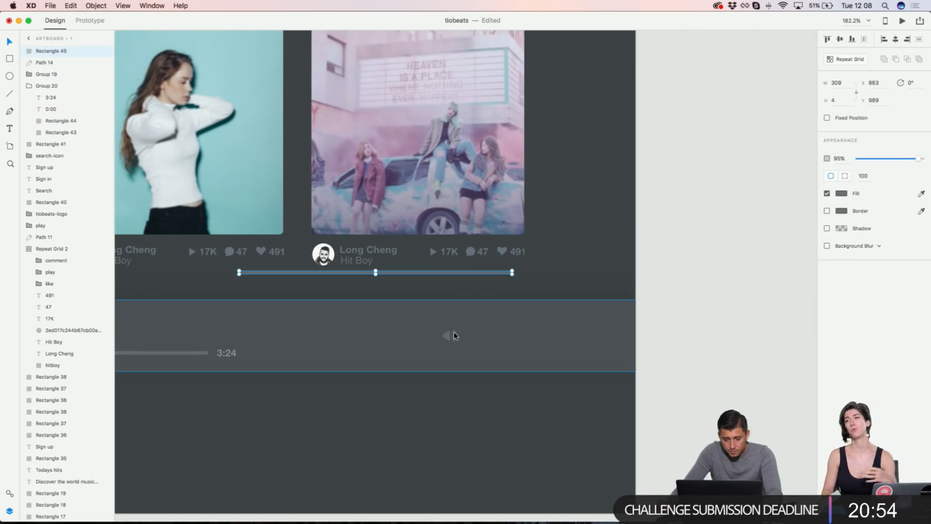
Step: Place the track copy beside the speaker icon at width 100 and height 2
drag(407, 275, 643, 337)
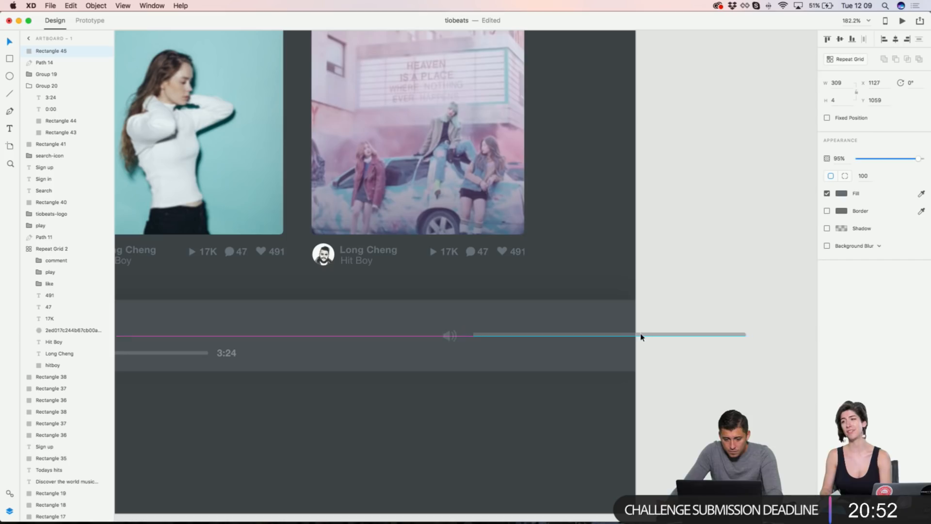
key(shift+Right)
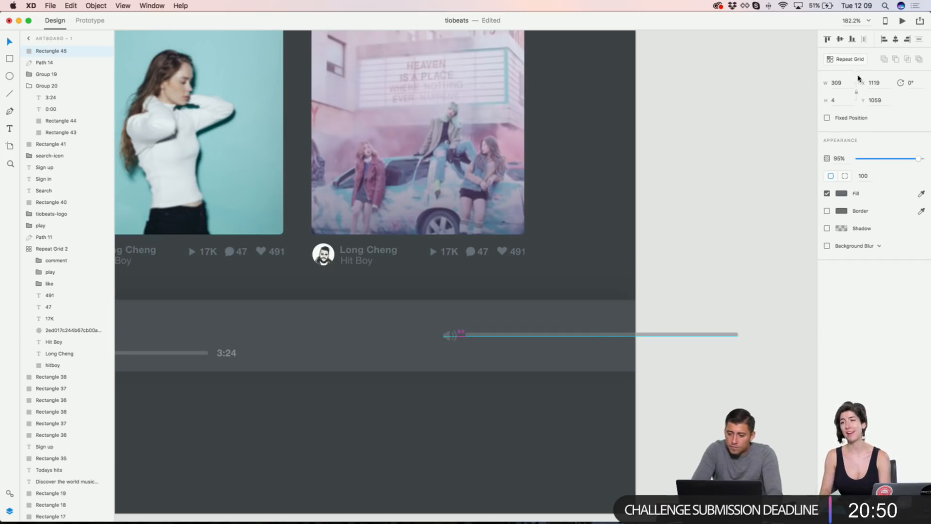
key(Return)
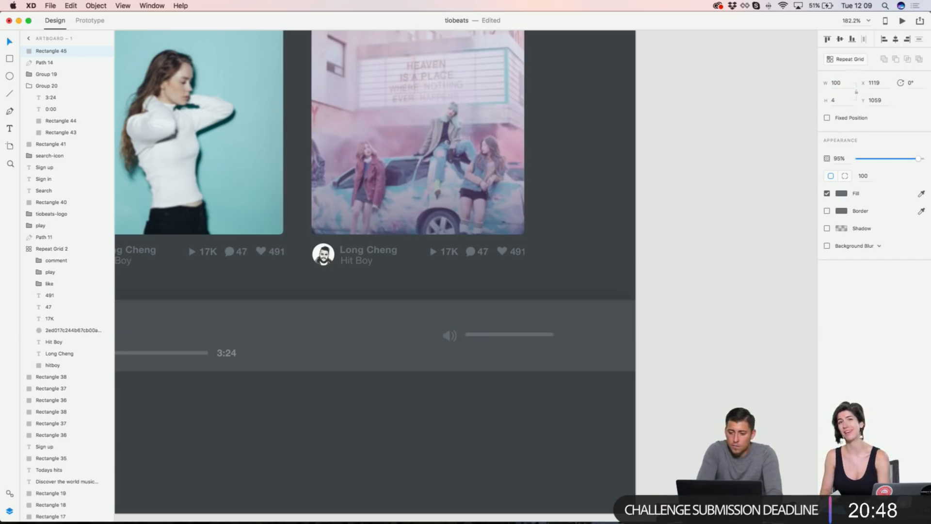
text(2)
key(Return)
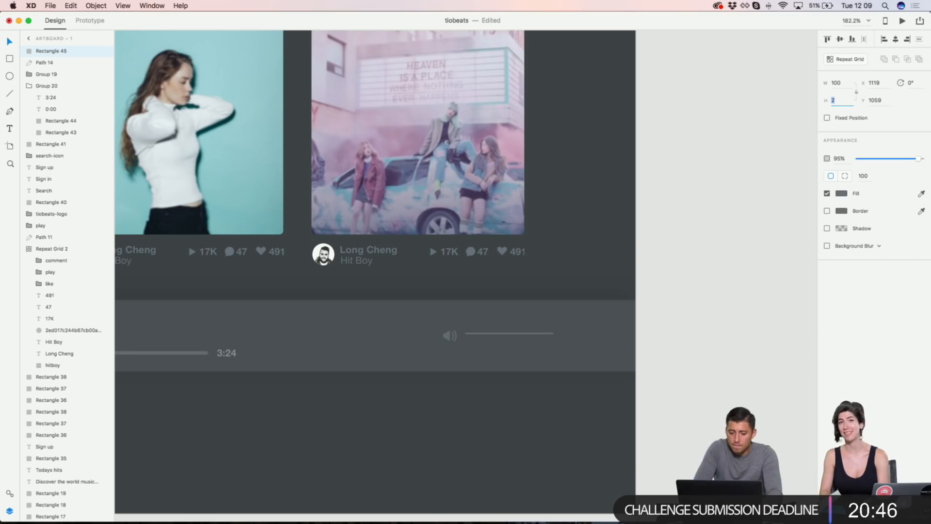
Step: Align the speaker icon and volume bar on their vertical middles
click(686, 295)
scroll(423, 334, up, 5)
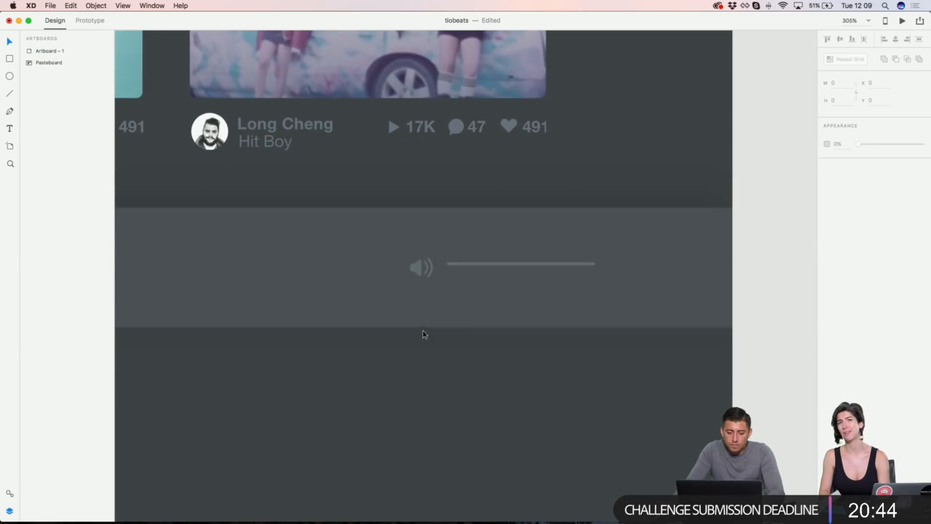
click(416, 271)
shift+click(451, 264)
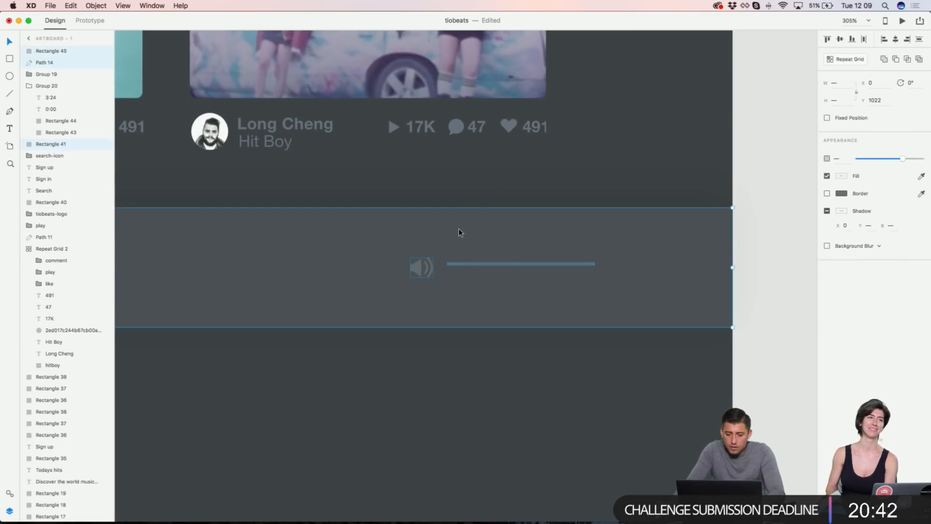
click(839, 40)
click(687, 162)
Step: Duplicate the volume bar and set the copy's width to 80
scroll(688, 162, down, 5)
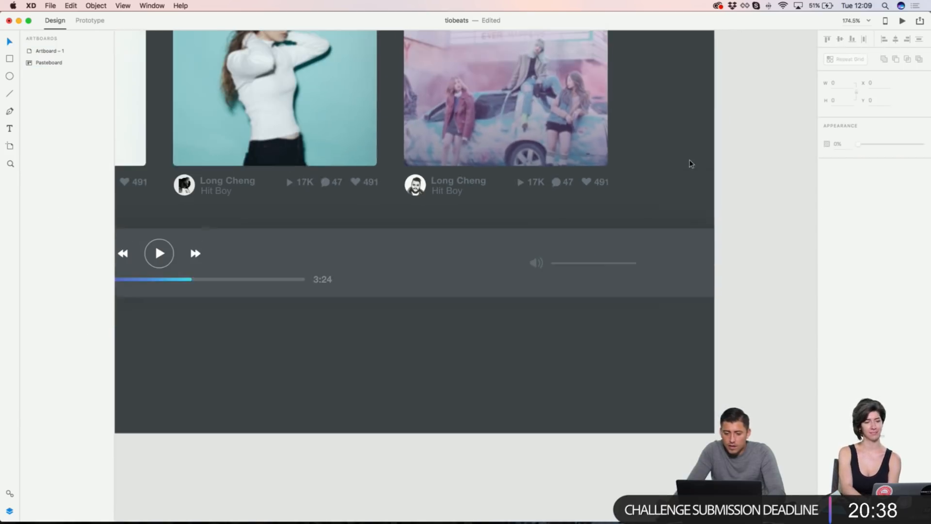
click(602, 262)
key(super+d)
click(842, 84)
text(80)
key(Return)
Step: Copy the gradient progress fill's appearance
double_click(184, 280)
double_click(185, 280)
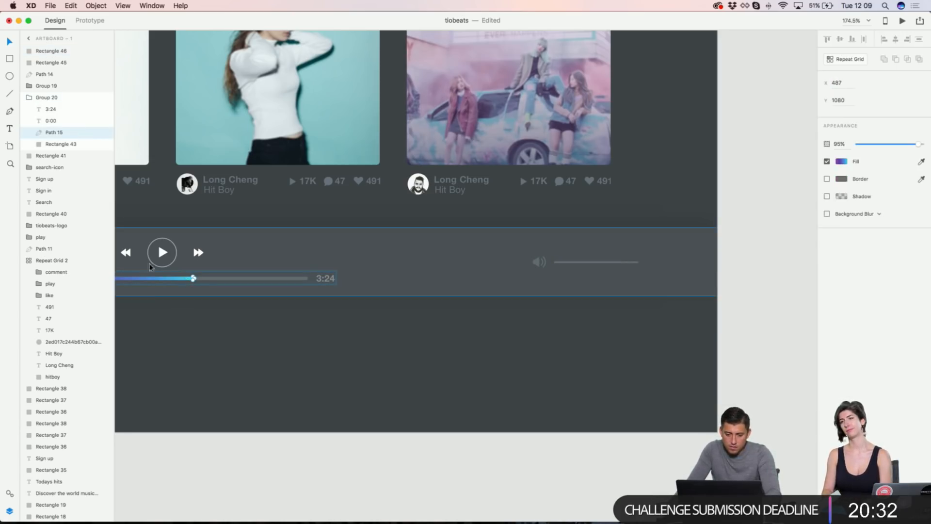
click(73, 121)
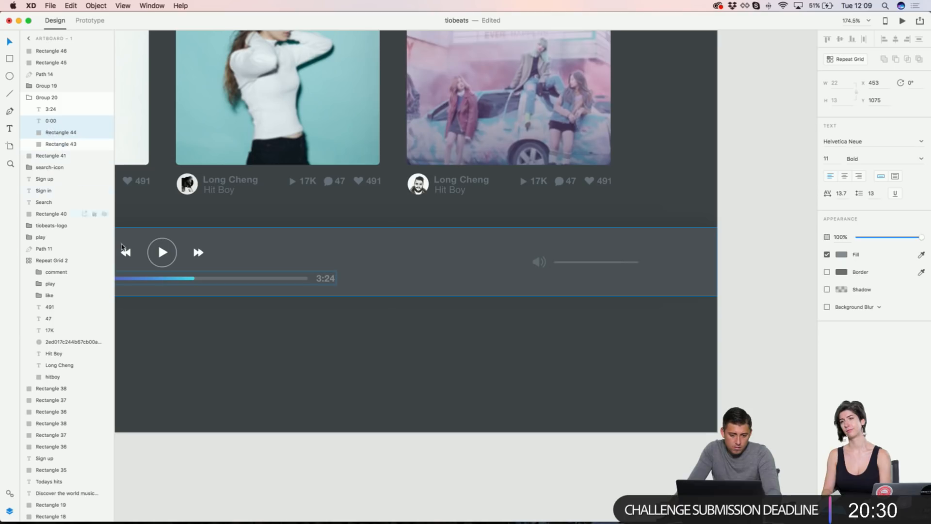
double_click(192, 279)
right_click(182, 279)
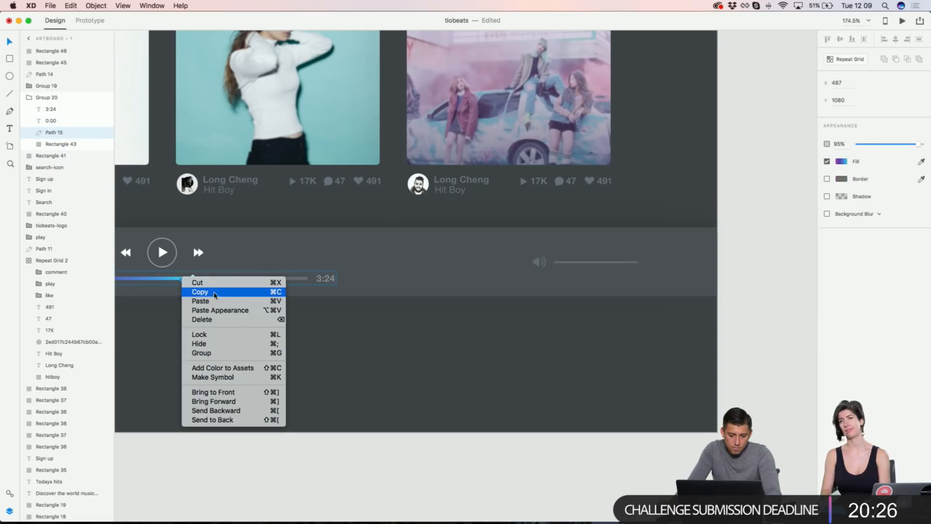
click(215, 293)
Step: Paste the purple-to-cyan gradient appearance onto the 80-wide volume fill
scroll(645, 247, up, 5)
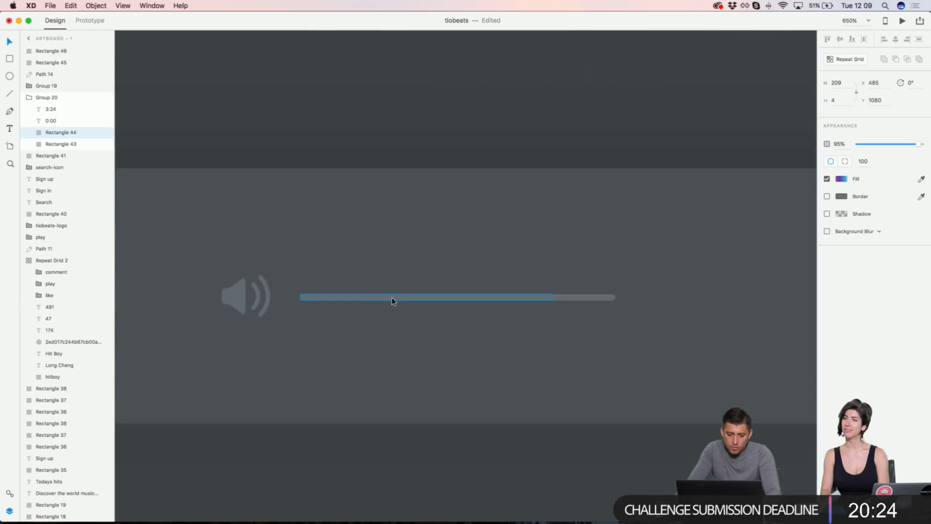
right_click(392, 297)
click(432, 333)
key(super+z)
click(427, 294)
right_click(426, 294)
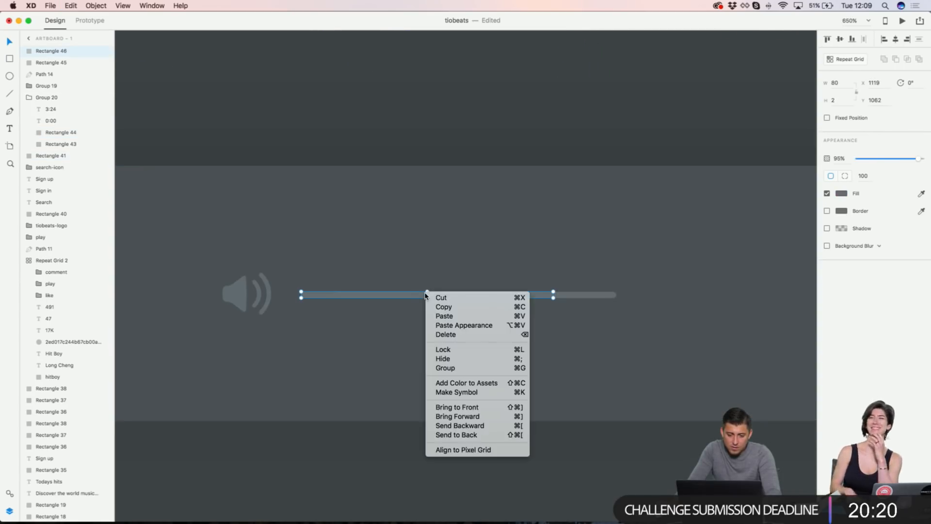
click(458, 325)
Step: Zoom out to all artboards, then back in on the home page player
key(super+0)
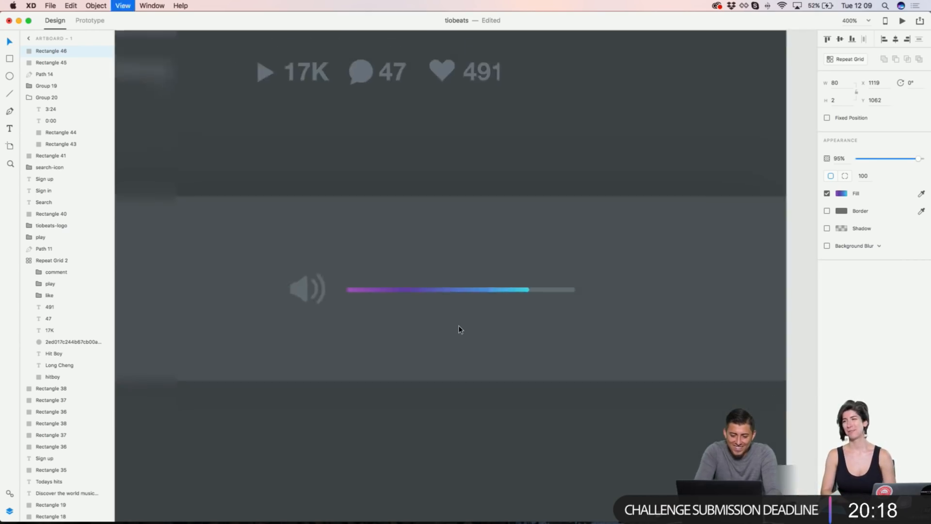
scroll(588, 380, up, 10)
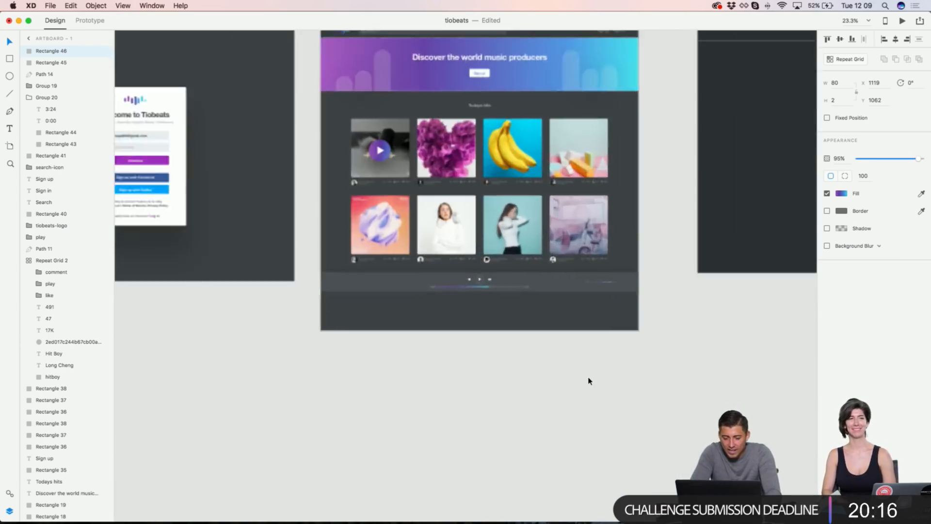
click(595, 336)
scroll(595, 337, up, 1)
scroll(596, 337, left, 2)
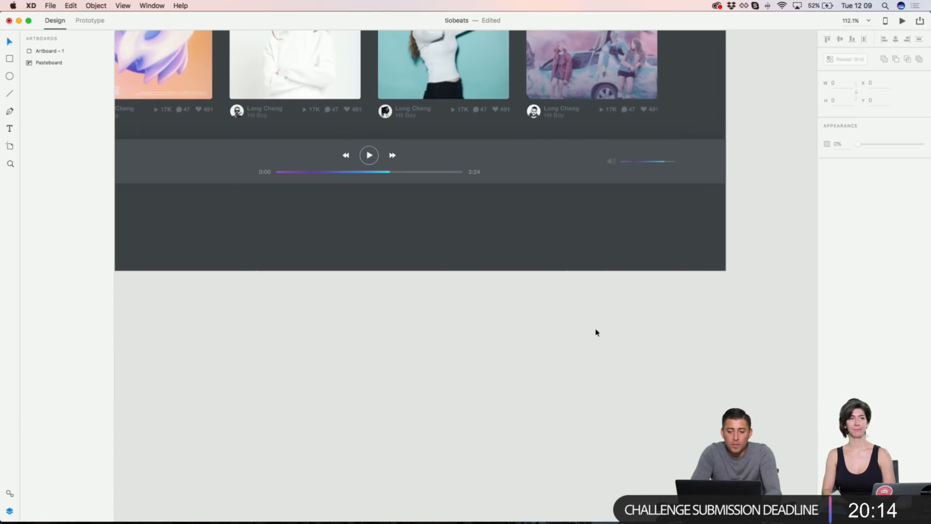
scroll(384, 166, left, 4)
scroll(384, 166, up, 1)
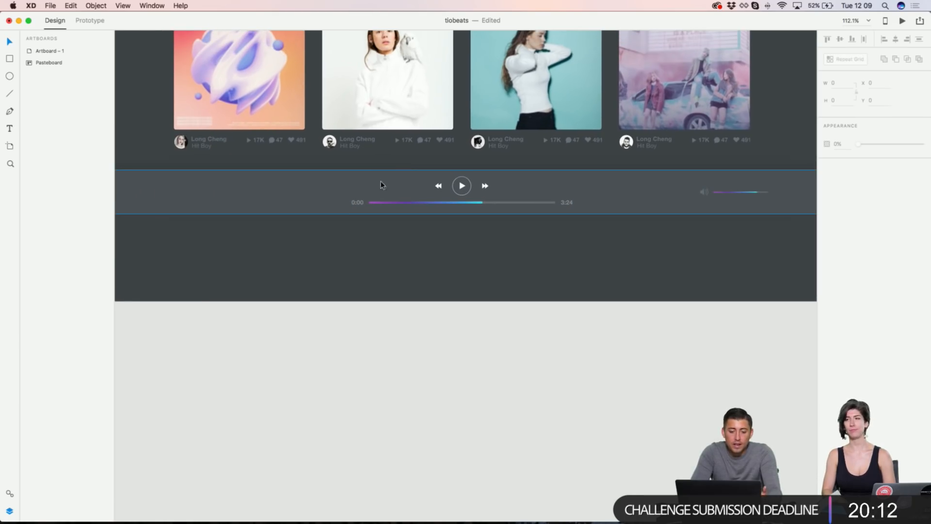
scroll(478, 187, up, 5)
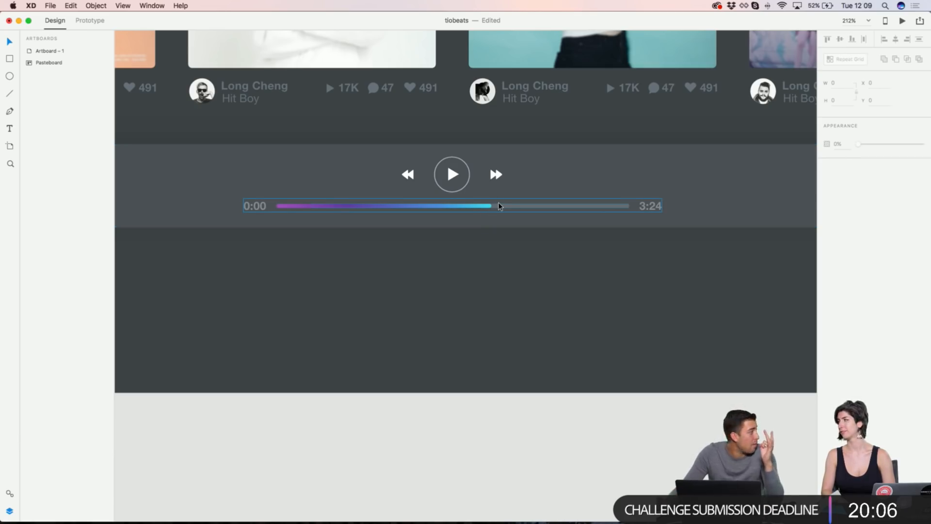
Step: Draw a small white knob on the progress bar, removing its grey border and adding a drop shadow
scroll(499, 205, up, 8)
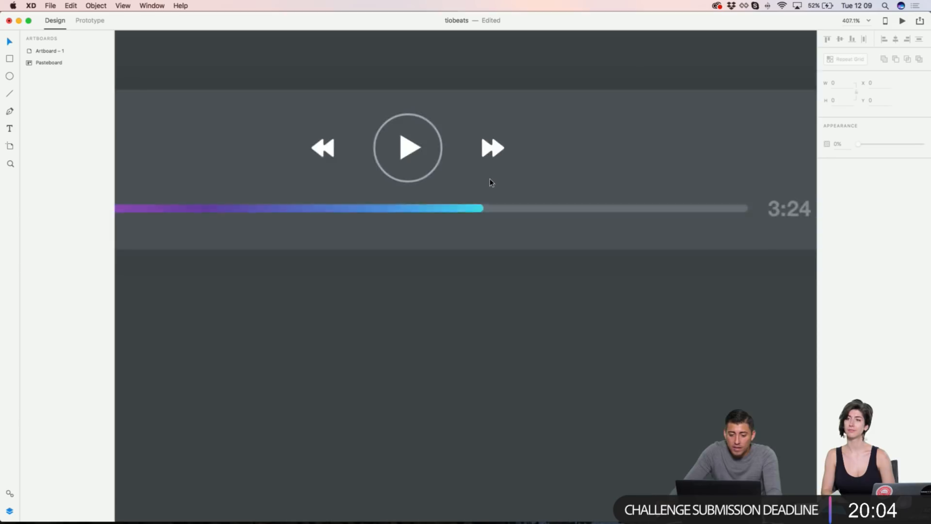
click(499, 169)
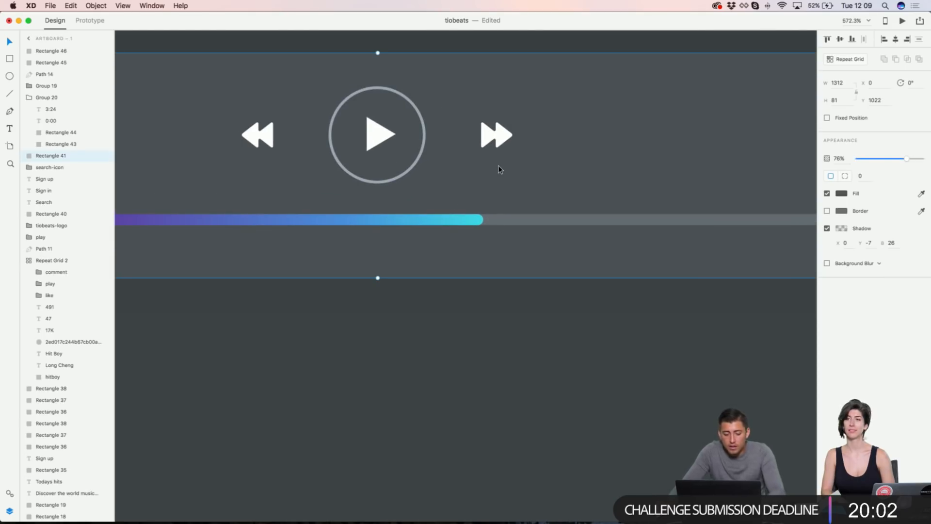
mouse_move(466, 194)
mouse_down()
mouse_move(507, 246)
mouse_move(490, 229)
mouse_up()
key(v)
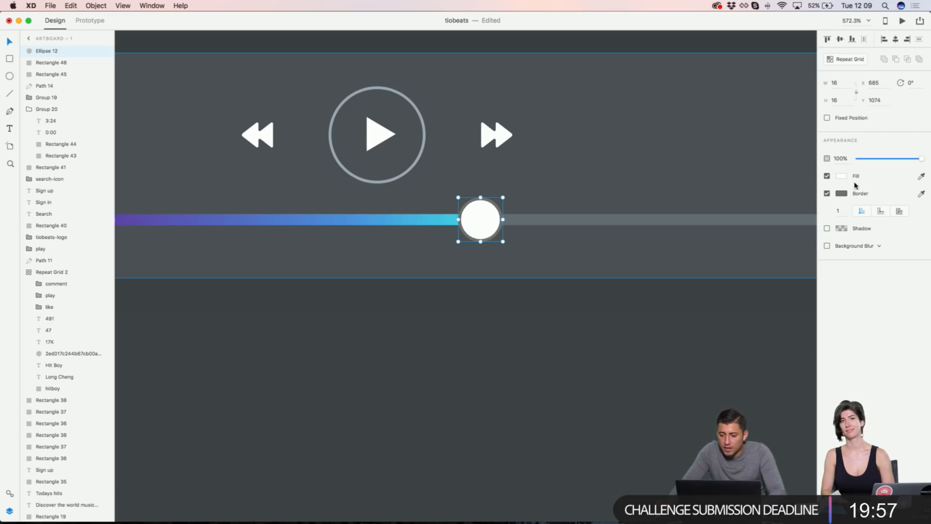
click(826, 193)
scroll(620, 199, down, 3)
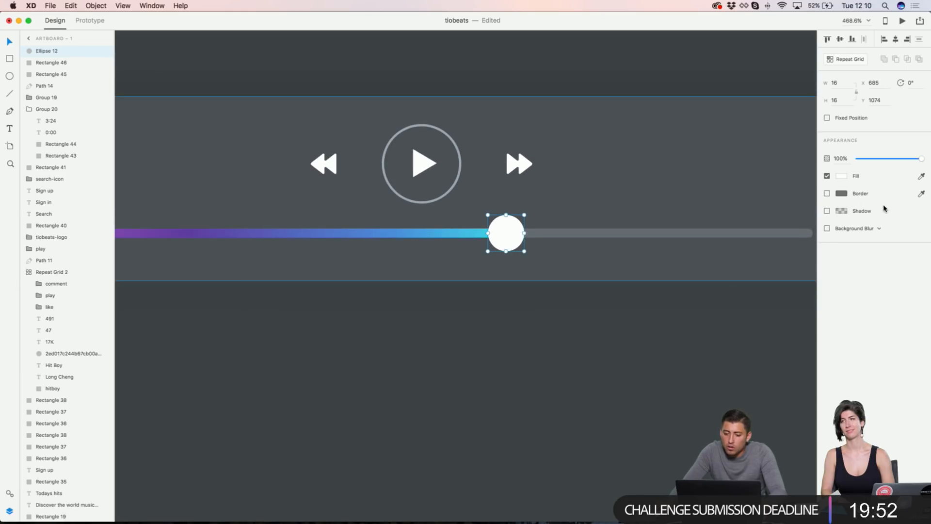
click(827, 211)
Step: Size the knob (Ellipse 12) to 10 × 10 so it becomes a perfect circle
key(super+minus)
key(super+minus)
key(super+minus)
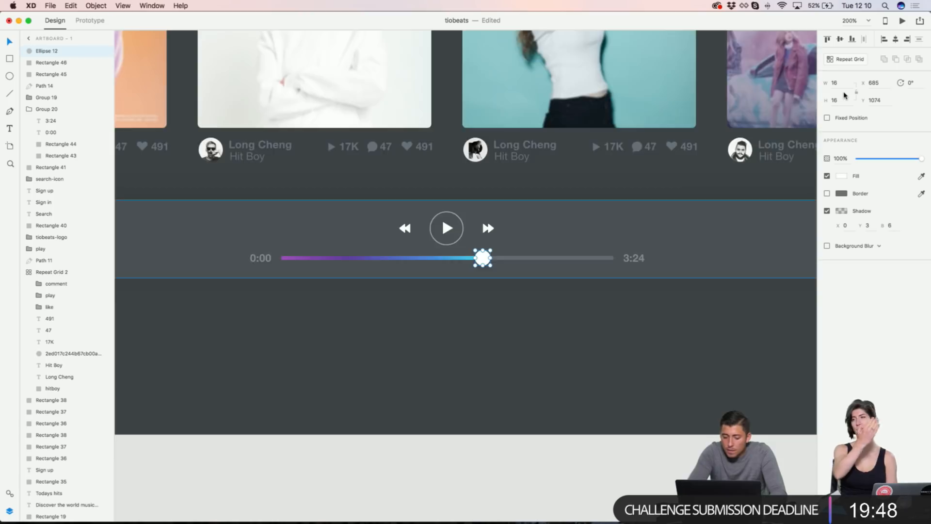
key(super+minus)
key(super+minus)
key(super+plus)
key(super+plus)
text(10)
key(Return)
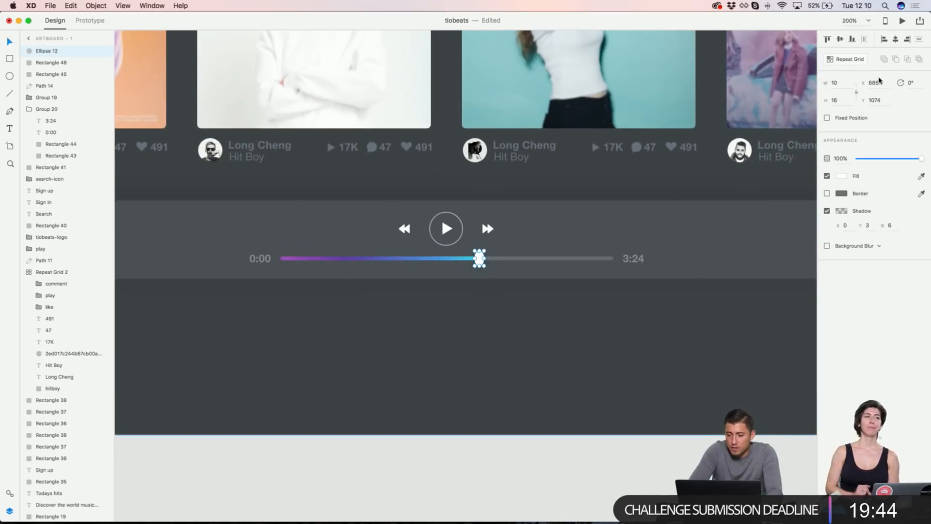
text(10)
key(Return)
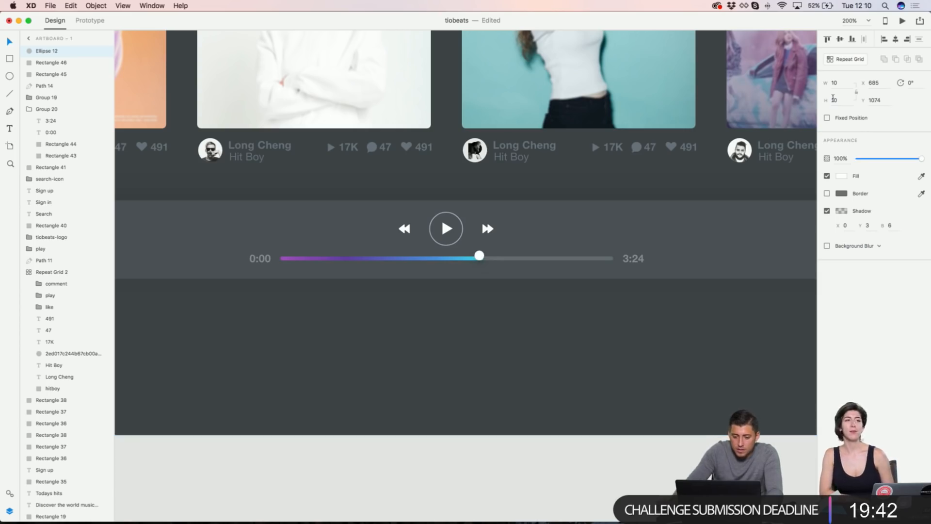
Step: Set both progress bar rectangles, the gradient bar and grey track, to height 2
scroll(466, 281, up, 3)
click(469, 249)
click(468, 248)
shift+click(517, 248)
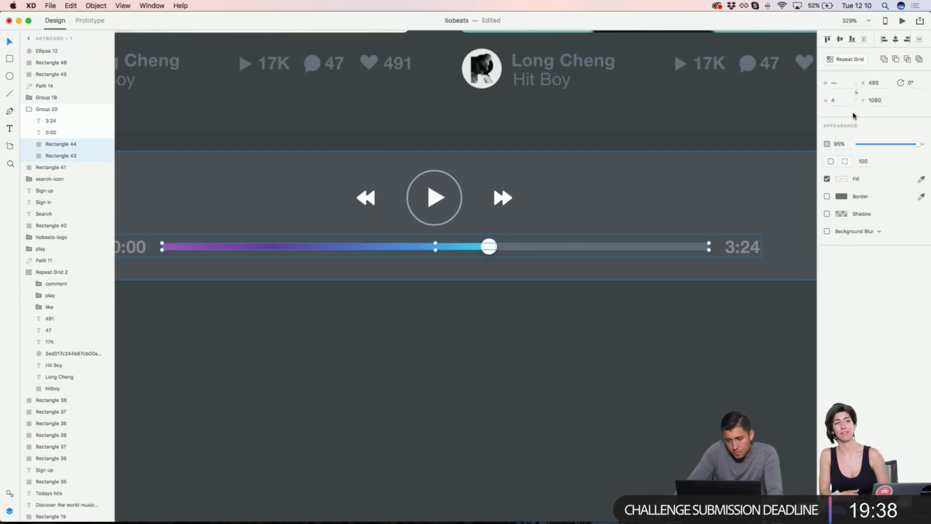
text(2)
key(Return)
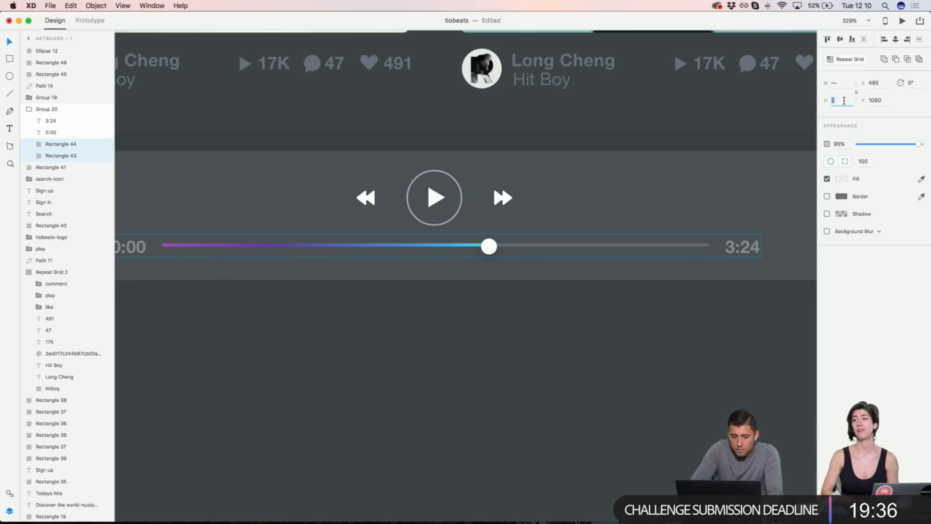
Step: Try centring the knob vertically, undo that alignment, and deselect the knob
click(489, 247)
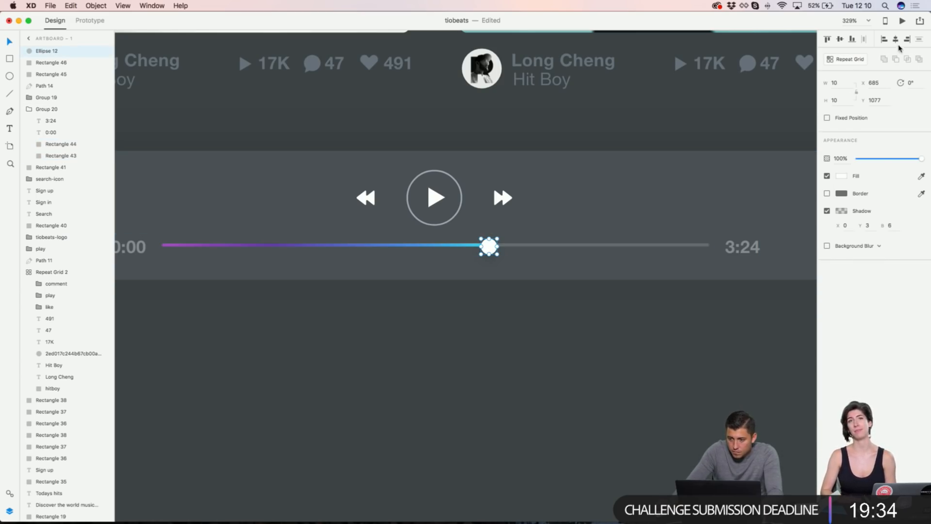
click(839, 40)
key(super+z)
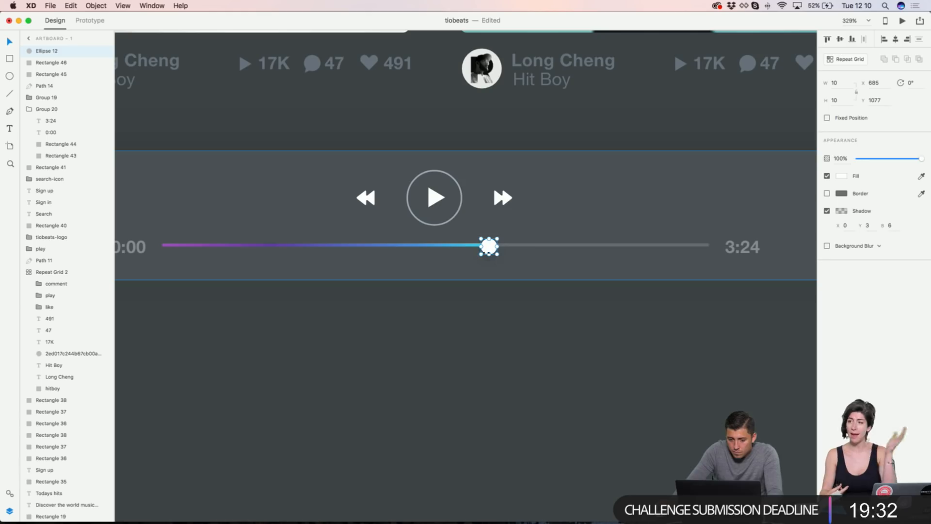
click(457, 246)
click(488, 247)
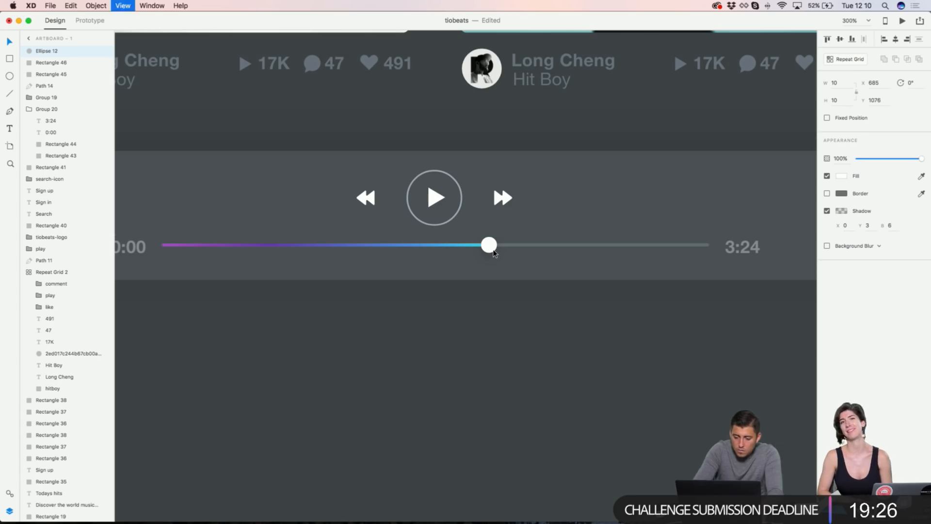
scroll(495, 253, down, 3)
scroll(493, 253, down, 3)
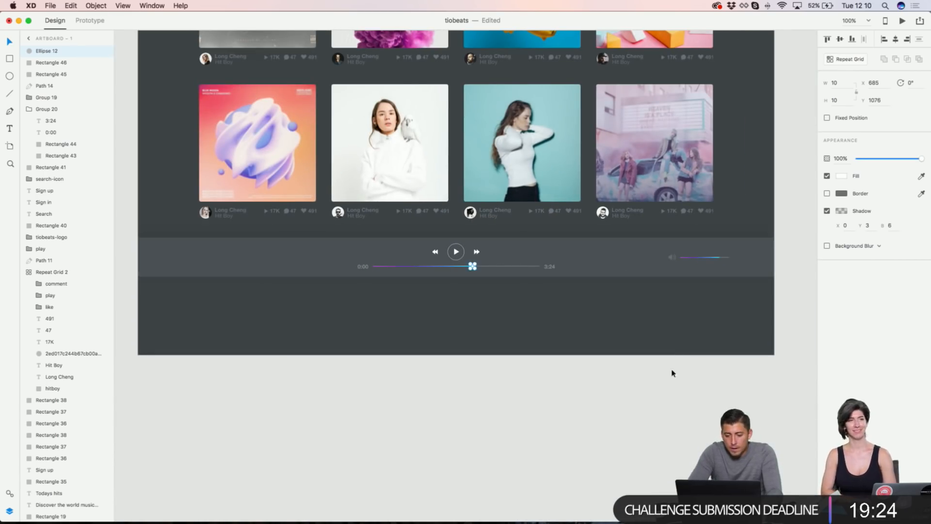
click(677, 394)
scroll(678, 394, left, 5)
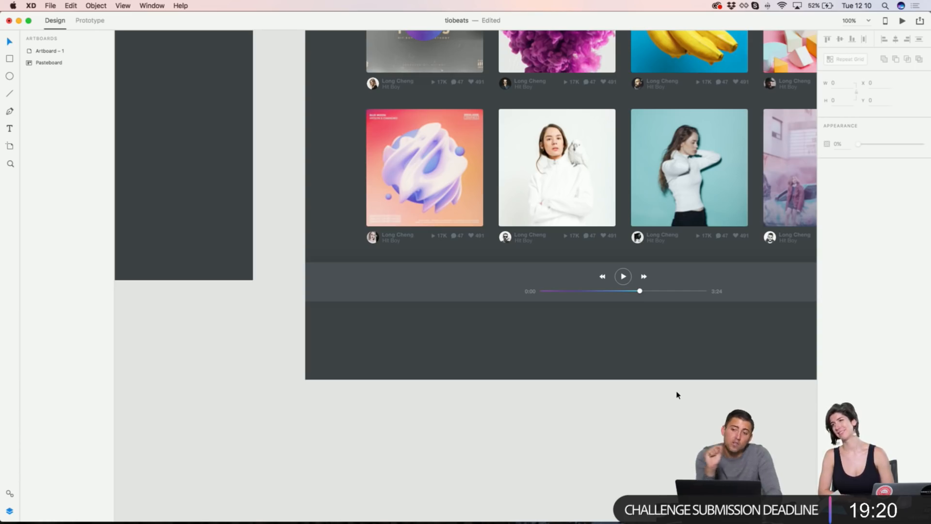
Step: Copy a card's avatar and two name texts into the player bar and group them
scroll(369, 228, up, 5)
click(357, 206)
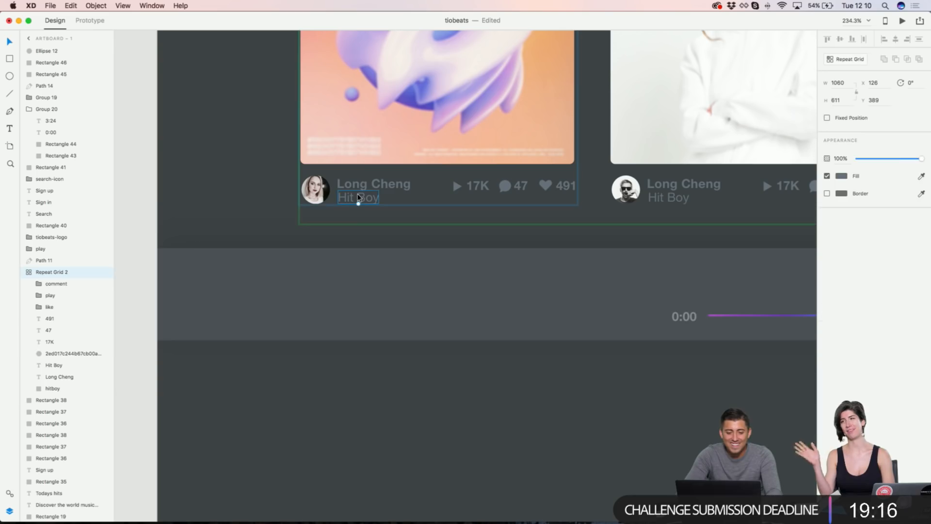
double_click(358, 198)
shift+click(360, 186)
shift+click(316, 189)
key(super+c)
click(293, 305)
key(super+v)
key(shift+Down)
key(shift+Down)
key(shift+Down)
key(shift+Down)
key(shift+Down)
key(shift+Down)
key(shift+Down)
key(shift+Down)
key(shift+Down)
key(shift+Down)
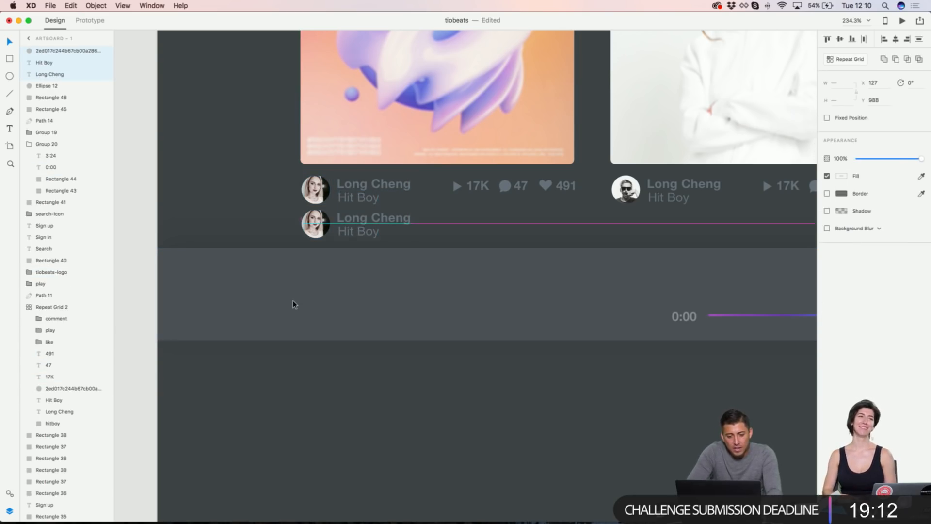
key(super+g)
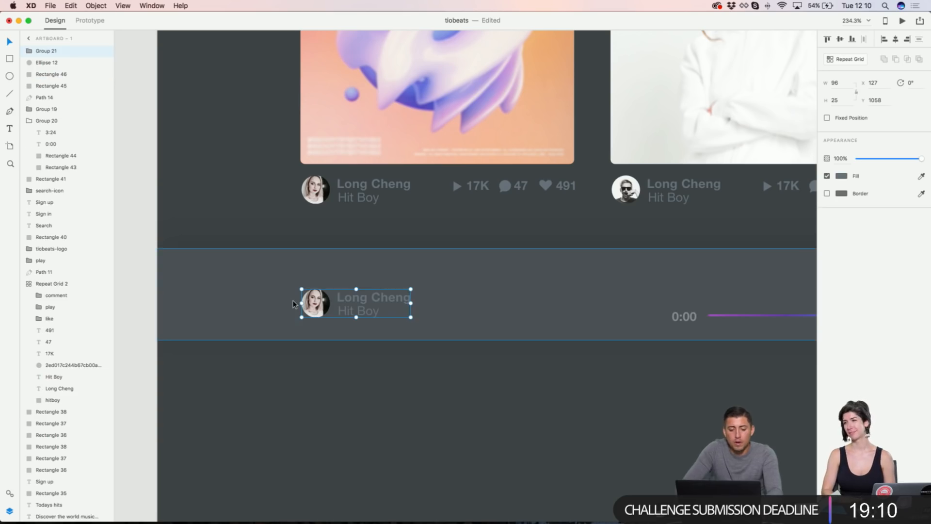
Step: Enlarge the avatar group to about 123 wide and move it up in the player bar
click(846, 86)
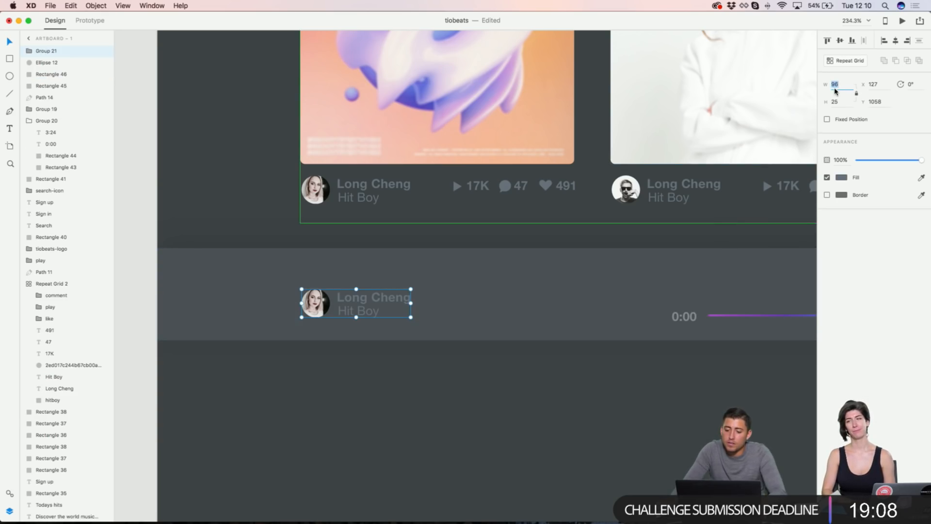
scroll(600, 207, down, 5)
scroll(600, 207, down, 4)
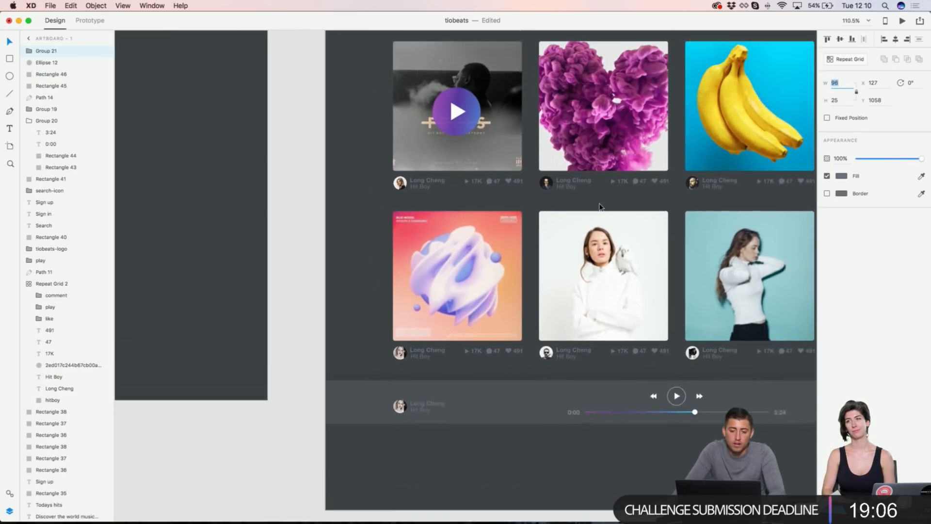
scroll(600, 207, right, 2)
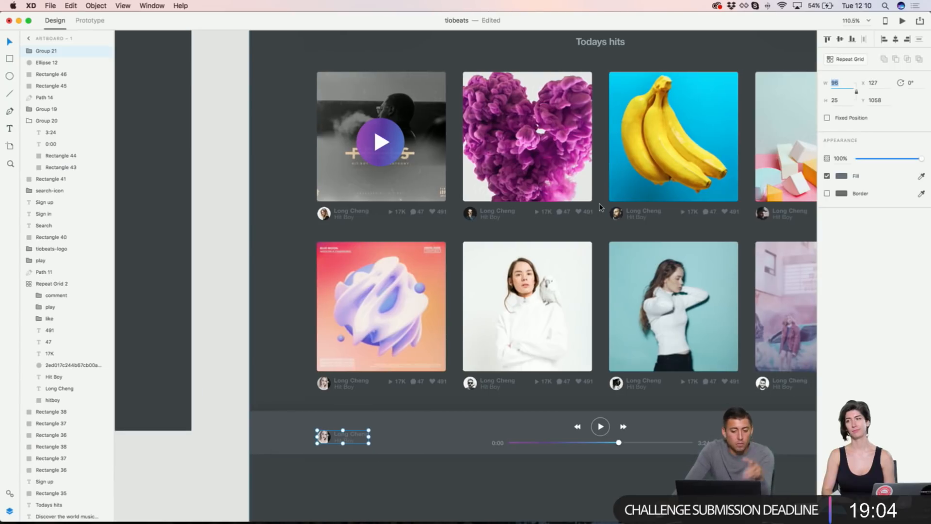
scroll(599, 207, right, 2)
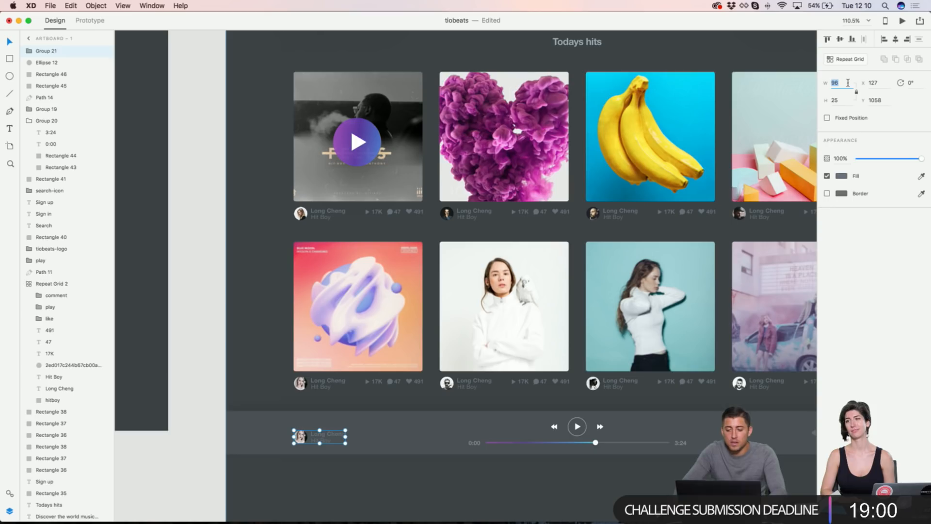
key(shift+Up)
key(shift+Up)
key(shift+Up)
key(shift+Up)
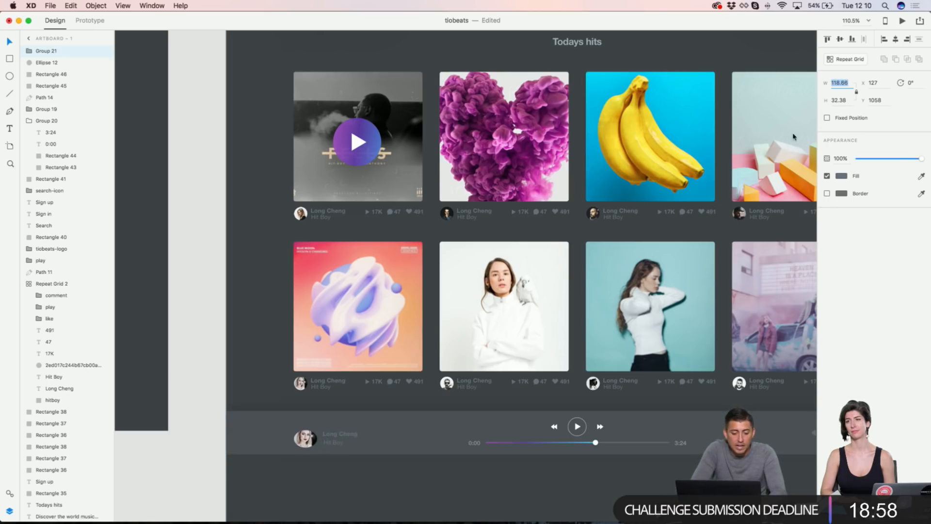
click(602, 246)
key(super+z)
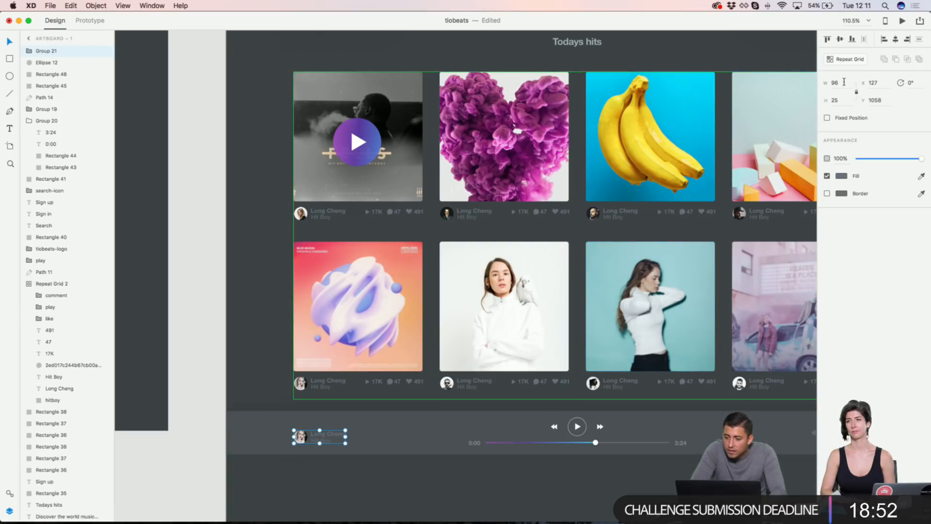
key(shift+Up)
key(shift+Up)
key(shift+Up)
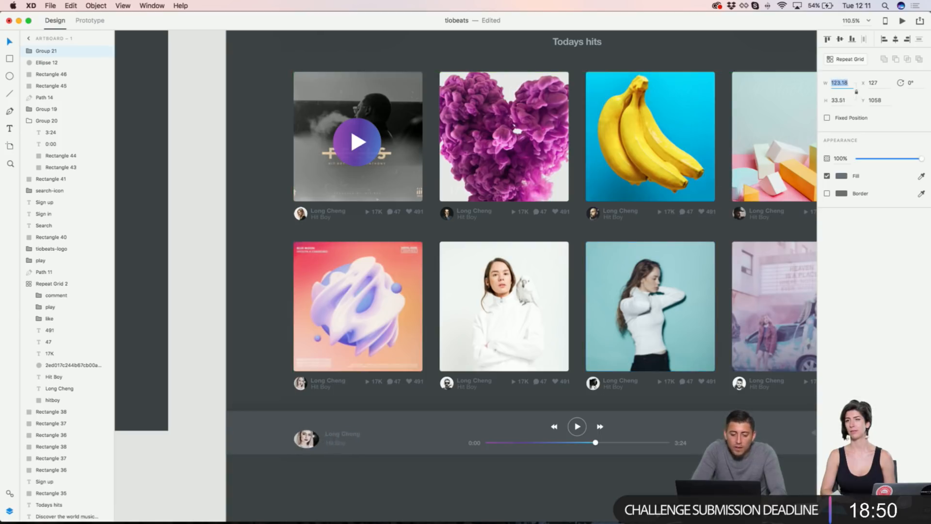
scroll(308, 438, up, 6)
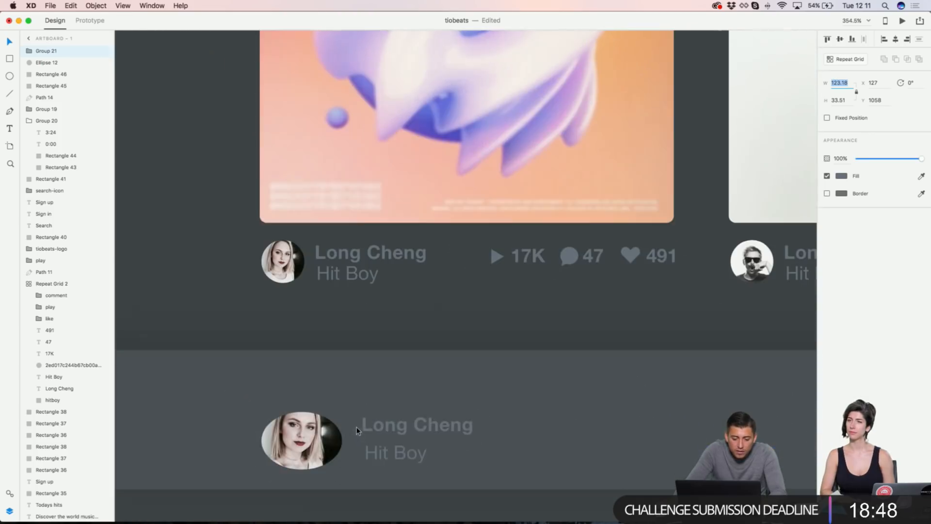
drag(320, 441, 323, 417)
Step: Make the avatar a 48 × 48 circle and nudge the name texts into place
double_click(323, 416)
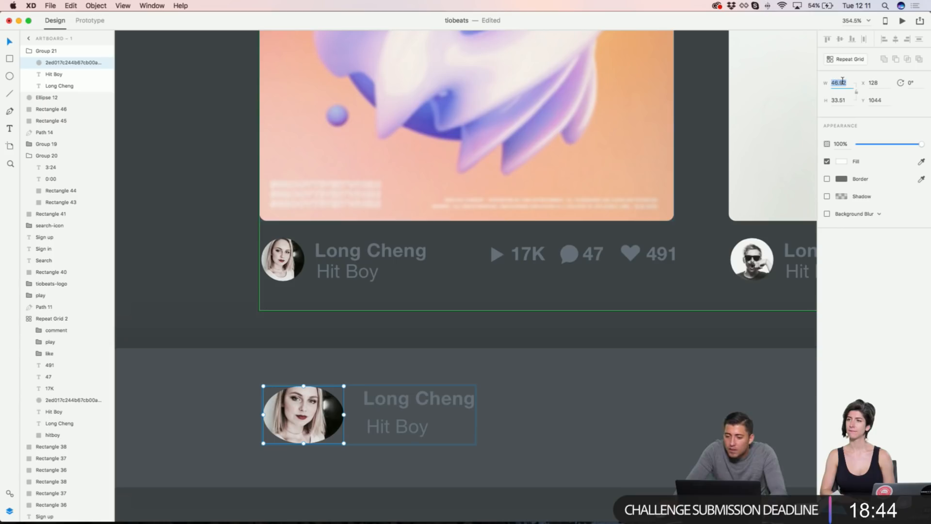
text(48)
key(Return)
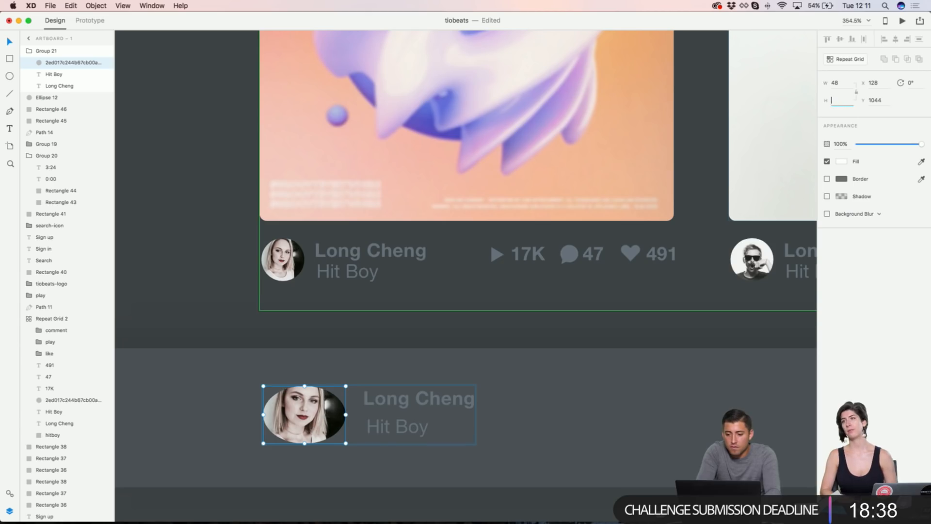
text(48)
key(Return)
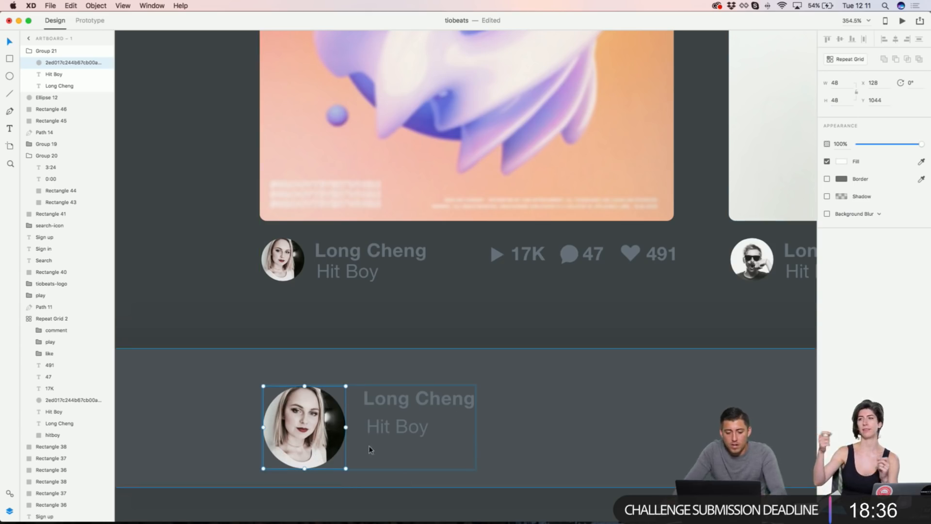
click(381, 419)
shift+click(386, 401)
key(shift+Down)
key(Up)
key(Up)
key(Up)
key(Up)
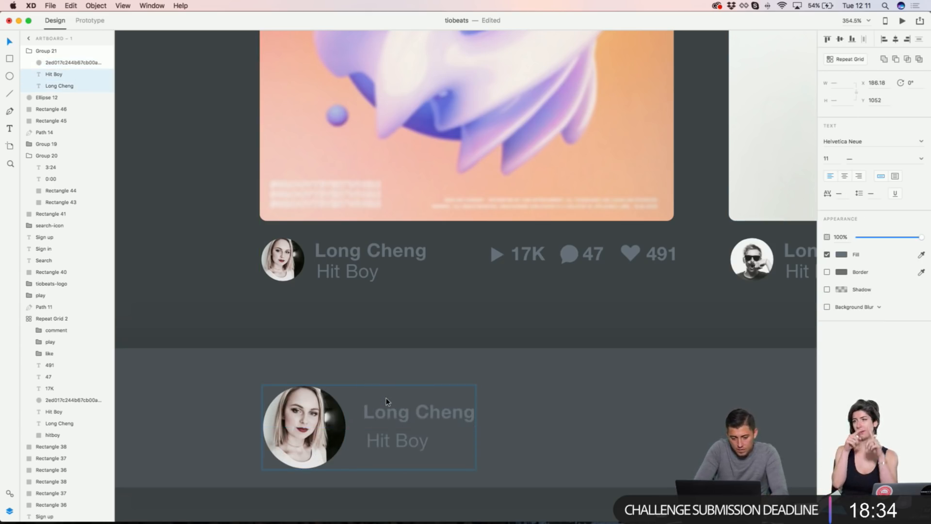
key(Escape)
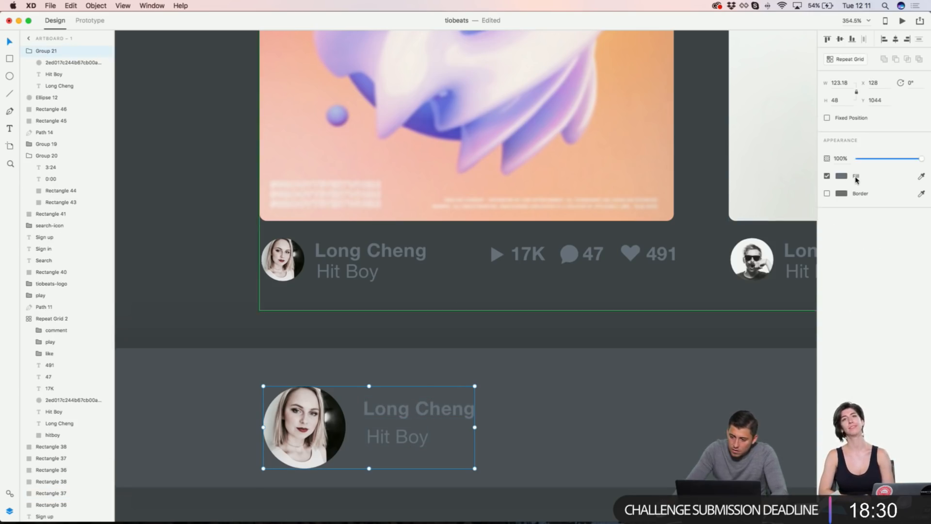
Step: Recolour the upper name text light blue and the lower one light grey, tightening their spacing
double_click(461, 419)
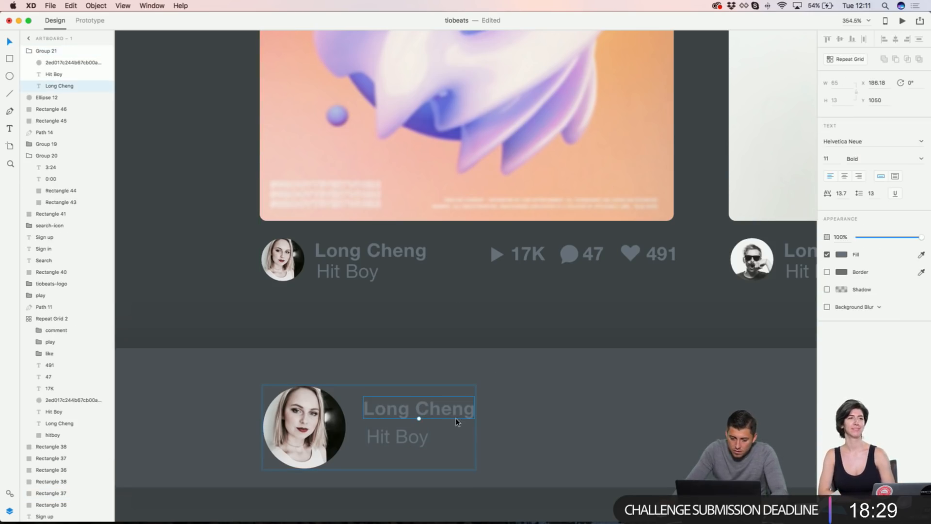
click(841, 256)
drag(742, 229, 739, 207)
drag(392, 437, 389, 436)
click(848, 256)
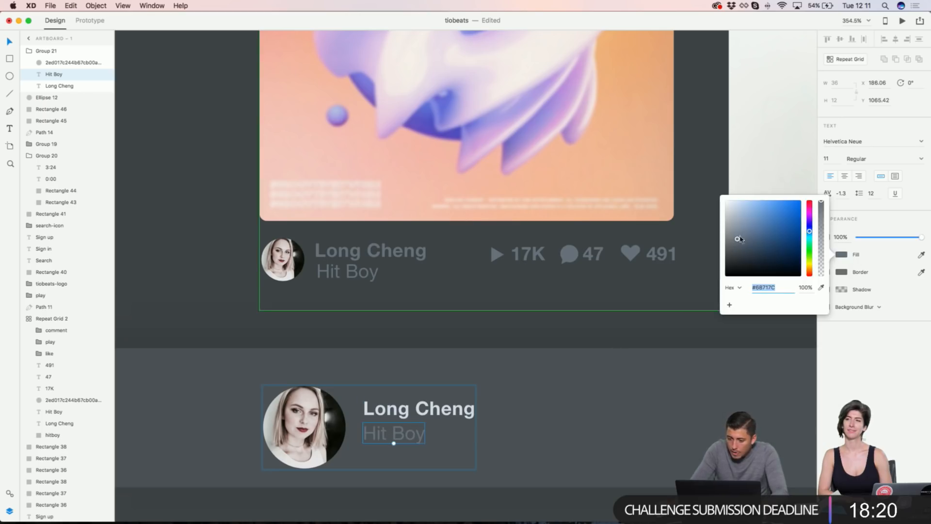
drag(732, 240, 729, 218)
key(super+minus)
key(super+minus)
key(super+minus)
key(super+minus)
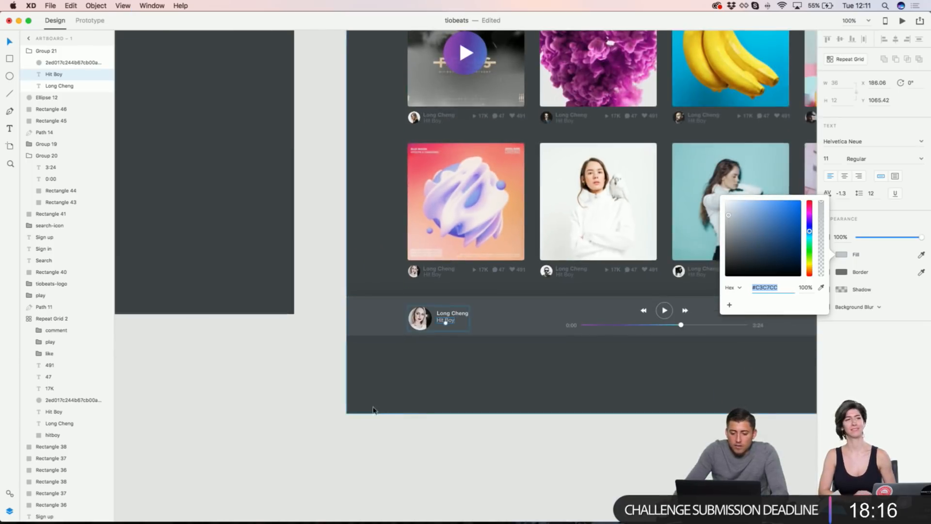
click(289, 382)
Step: Left-align the player's track info group with the tiobeats logo in the header
scroll(289, 383, right, 3)
click(321, 321)
click(359, 314)
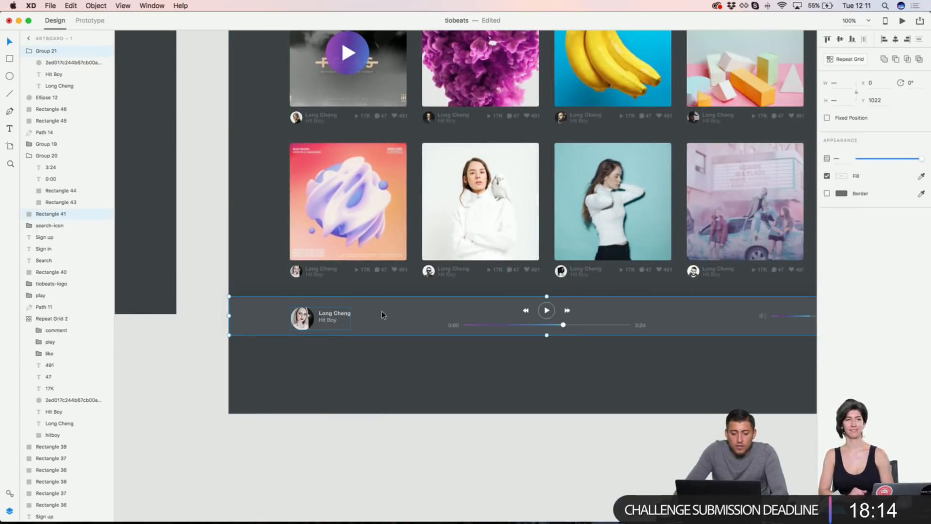
click(173, 359)
scroll(170, 360, right, 1)
scroll(270, 348, up, 1)
scroll(268, 348, up, 5)
scroll(268, 347, right, 2)
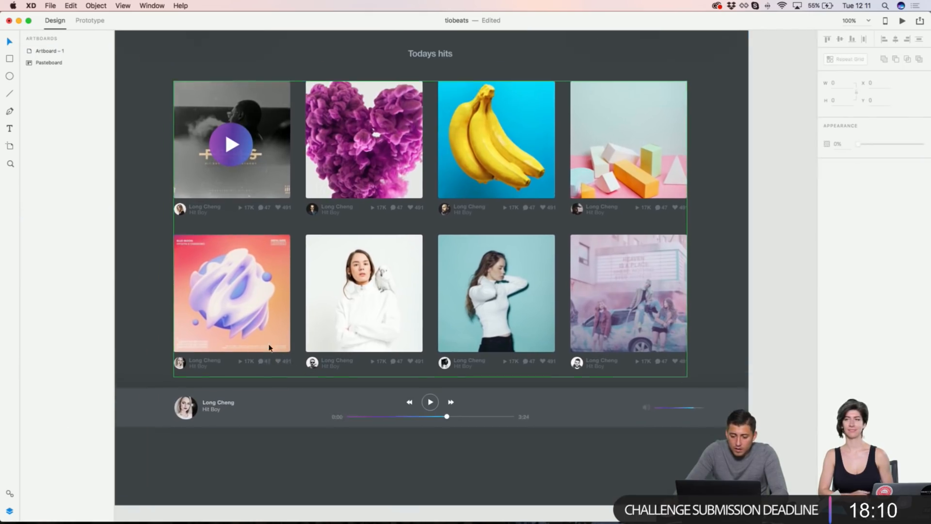
scroll(269, 344, up, 4)
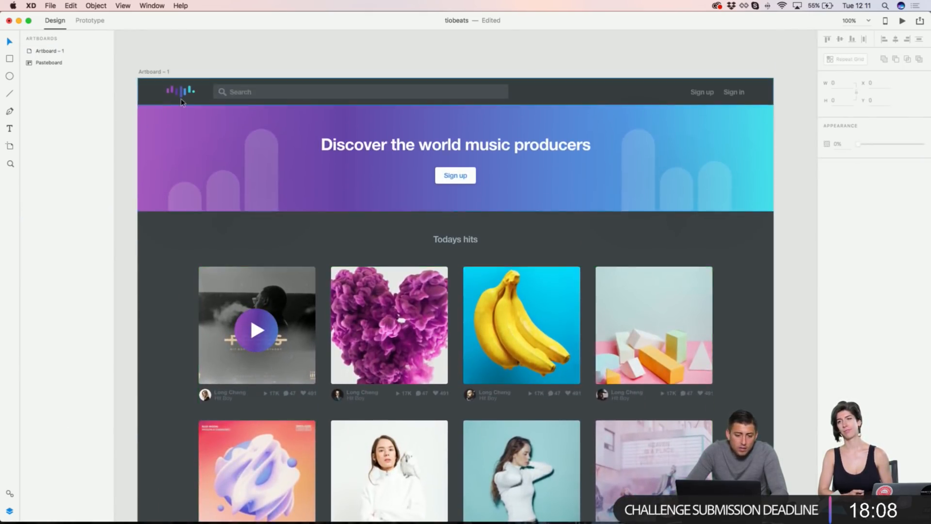
scroll(261, 315, down, 6)
scroll(248, 245, up, 2)
scroll(248, 244, down, 3)
scroll(247, 244, right, 2)
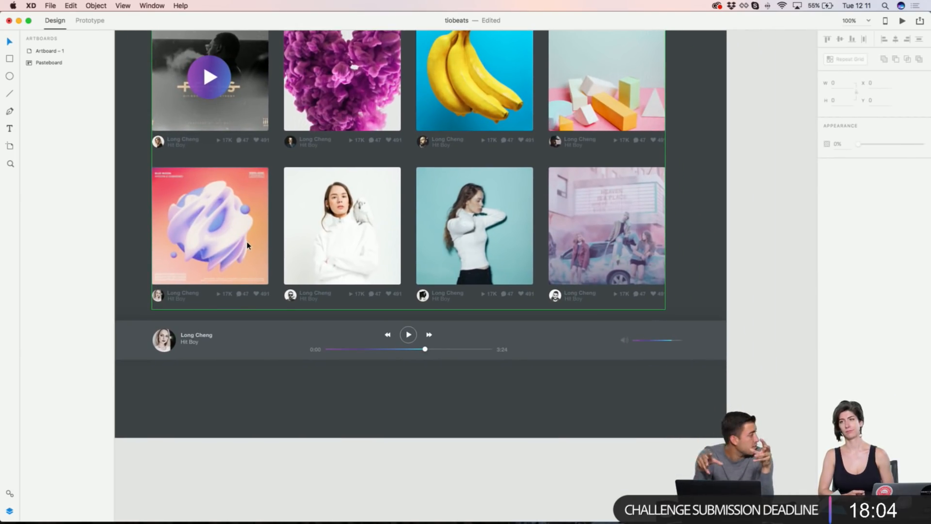
scroll(247, 245, up, 12)
scroll(194, 145, left, 2)
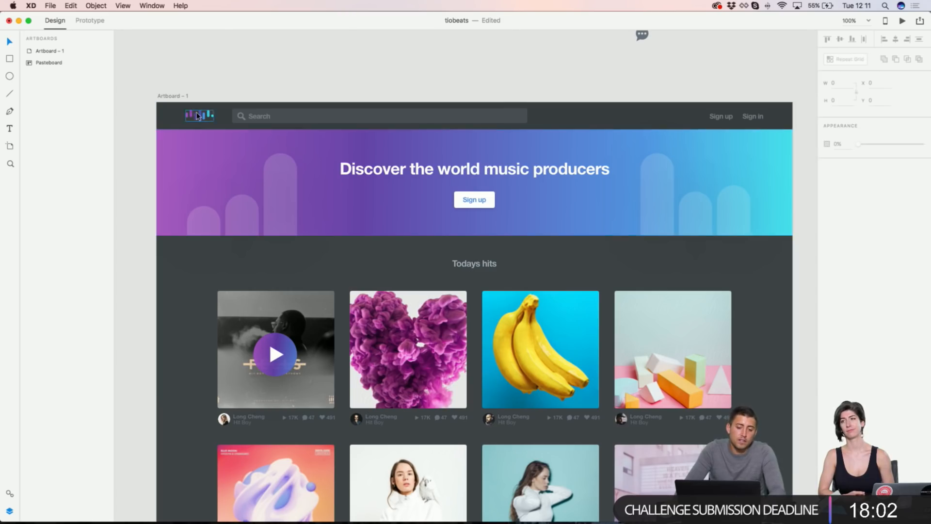
click(196, 112)
scroll(219, 178, down, 3)
scroll(219, 178, down, 15)
shift+click(252, 263)
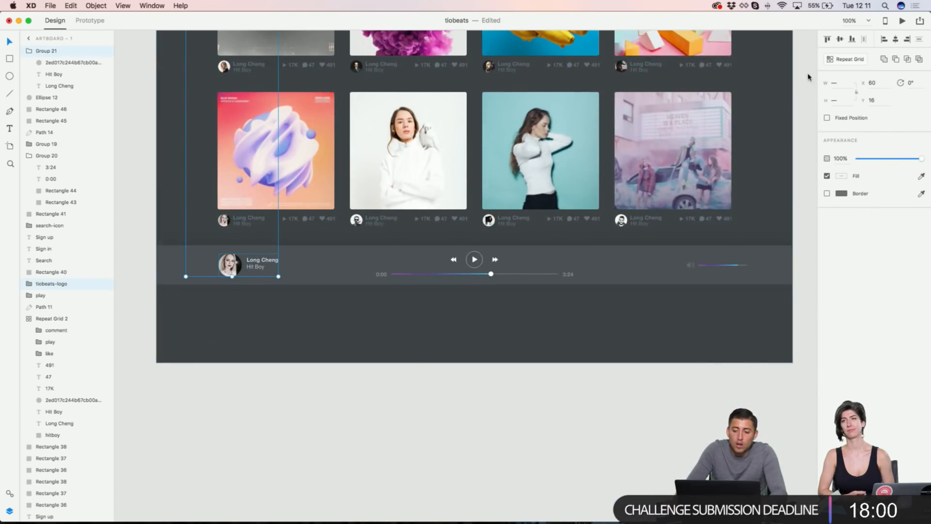
click(886, 41)
scroll(266, 322, up, 5)
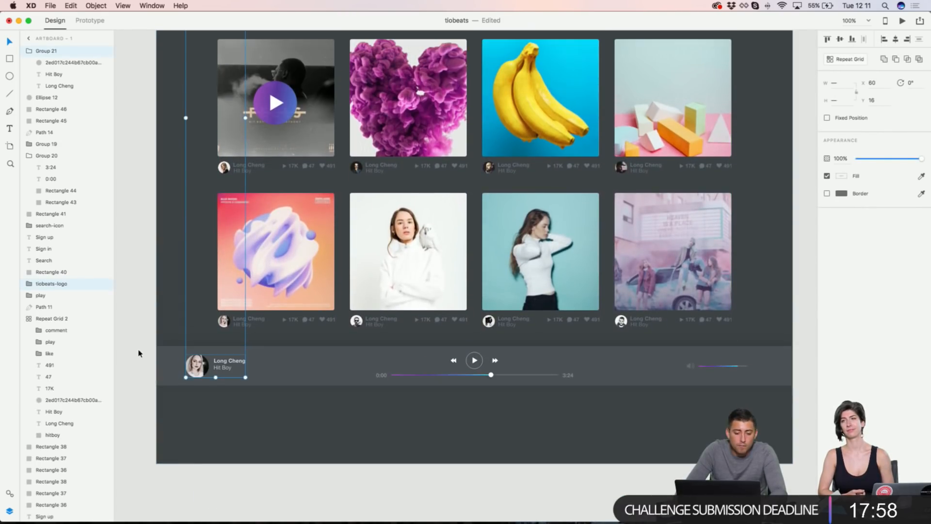
click(148, 345)
Step: Group the volume icon with both volume slider bars
scroll(519, 367, right, 2)
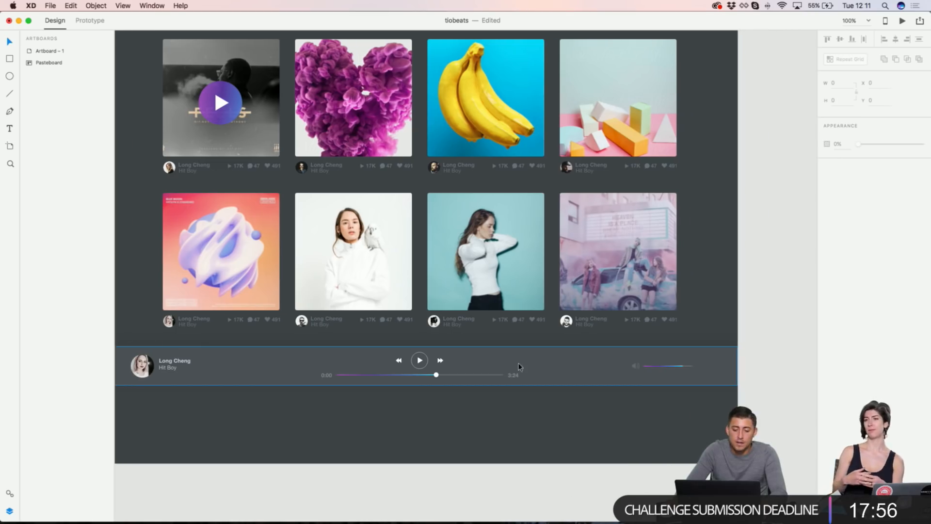
click(635, 367)
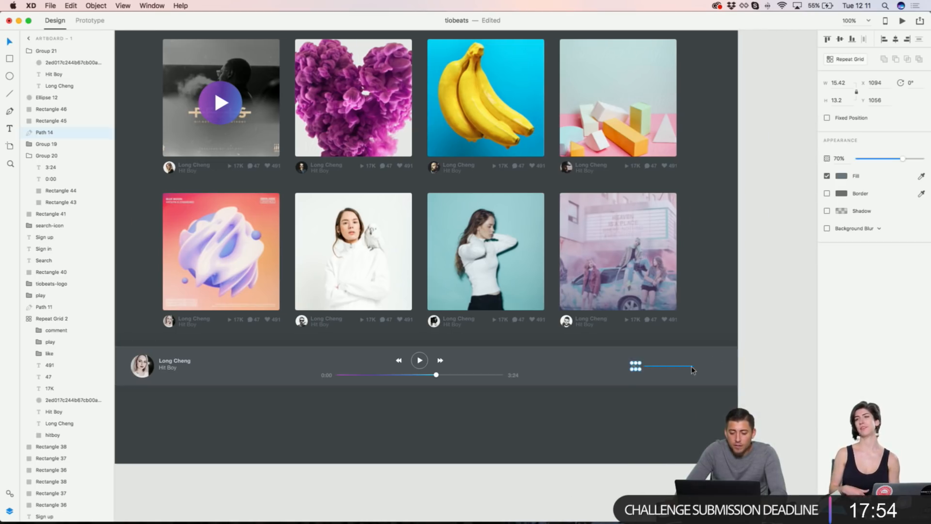
scroll(692, 370, up, 5)
shift+click(664, 368)
shift+click(685, 362)
key(super+g)
scroll(684, 364, down, 5)
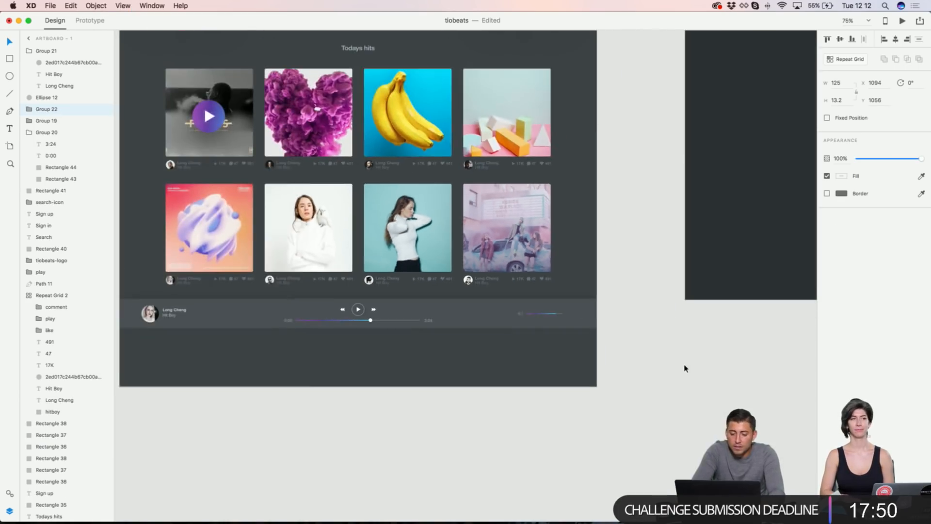
scroll(669, 366, up, 10)
scroll(567, 240, down, 5)
Step: Right-align the volume group with the Sign in link
shift+click(563, 226)
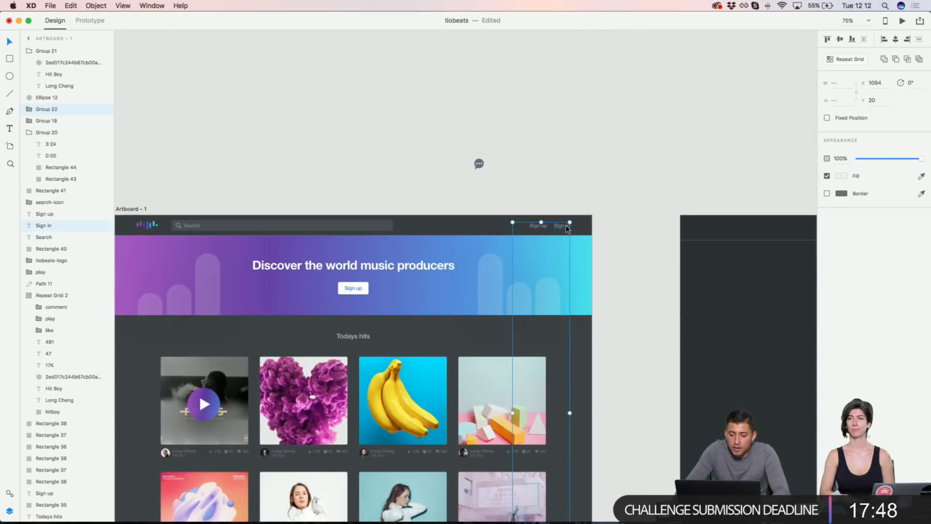
scroll(567, 227, down, 5)
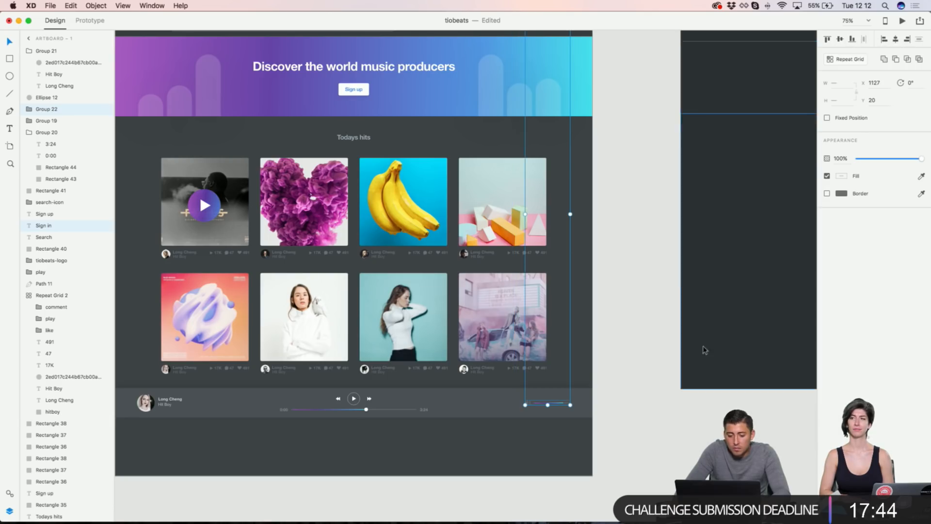
click(660, 395)
scroll(318, 439, up, 5)
scroll(319, 439, left, 3)
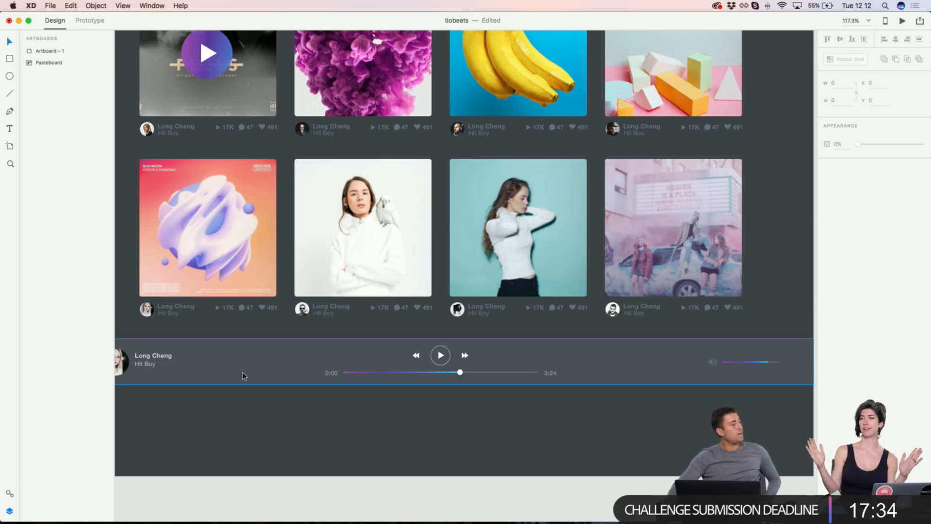
scroll(235, 377, up, 2)
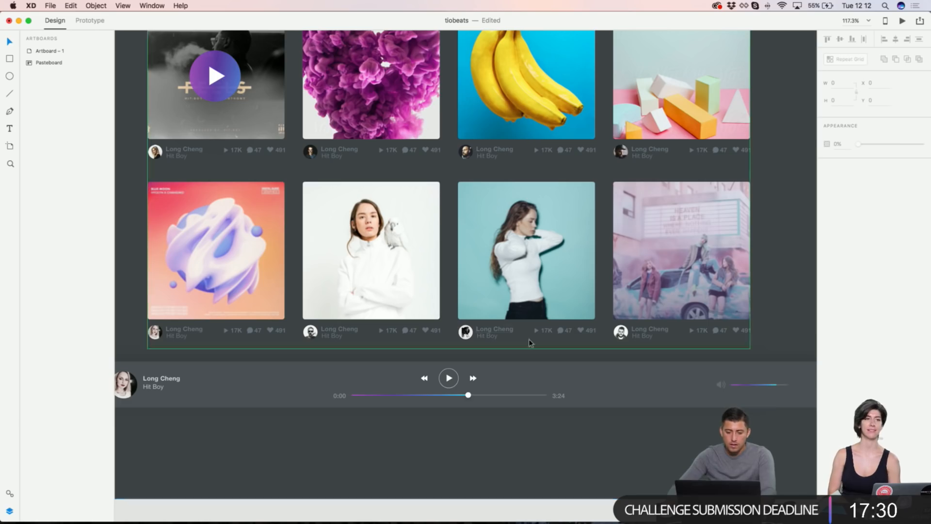
scroll(585, 348, up, 10)
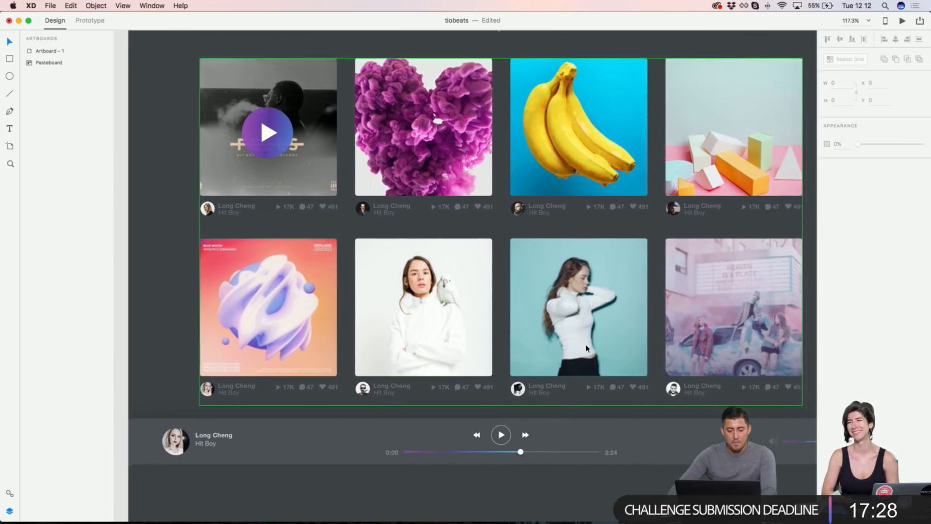
scroll(587, 348, down, 10)
scroll(437, 291, down, 3)
scroll(193, 392, right, 3)
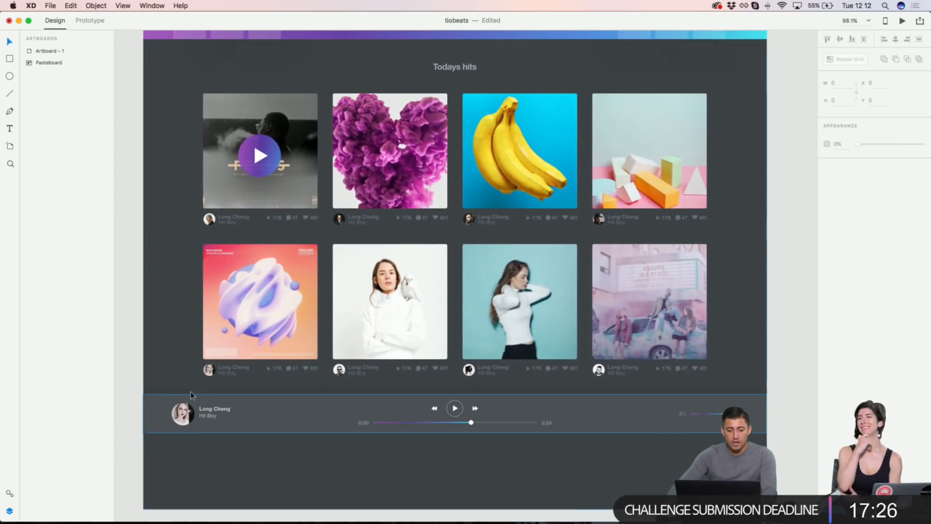
Step: Marquee-select every player bar layer and drag the bar down about 20 px
drag(135, 391, 698, 434)
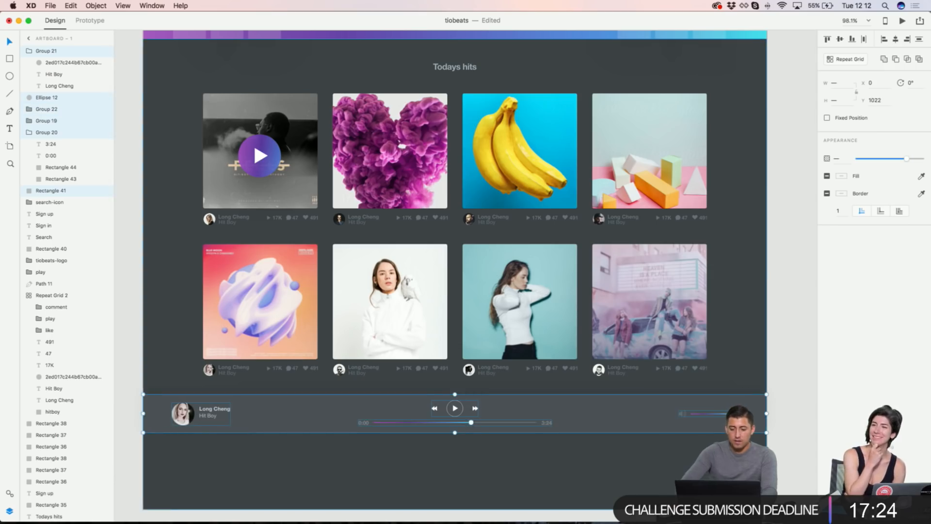
drag(454, 407, 454, 417)
click(790, 308)
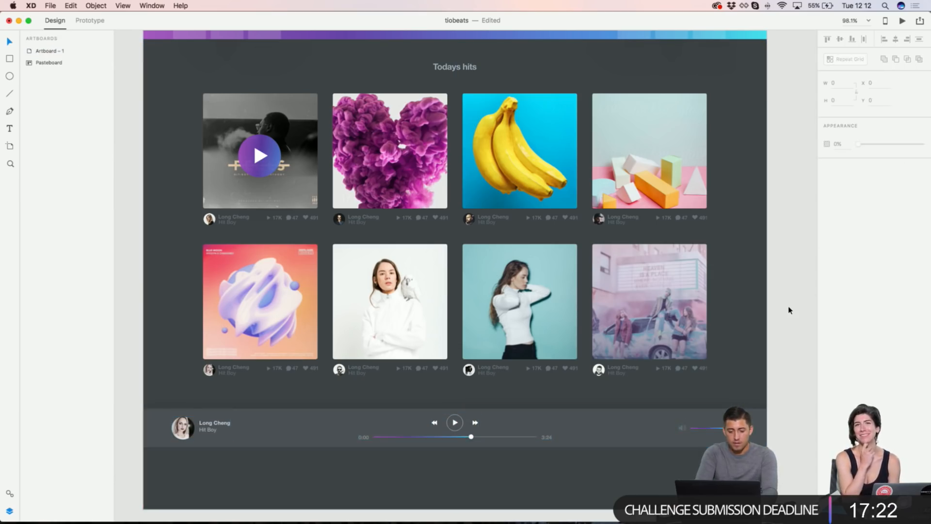
scroll(789, 310, up, 1)
scroll(787, 310, down, 2)
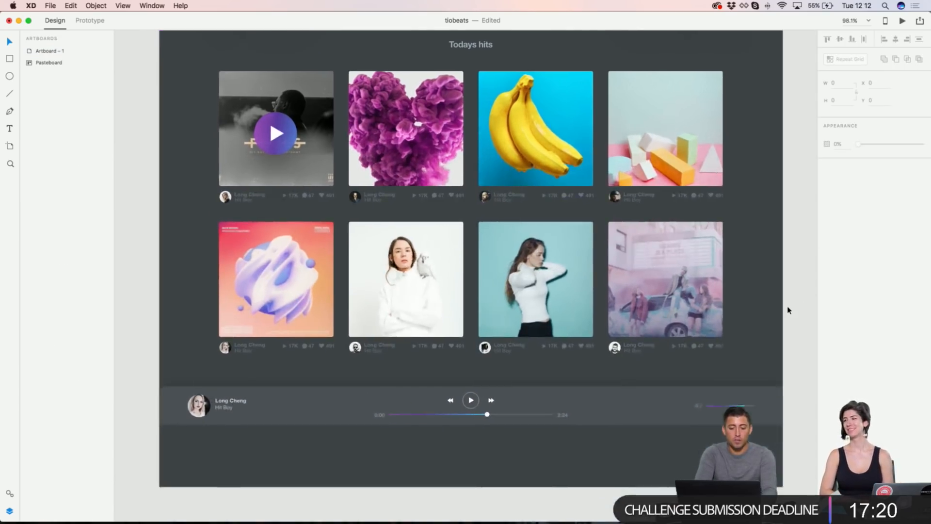
scroll(788, 310, up, 3)
scroll(788, 310, right, 2)
scroll(788, 311, up, 2)
scroll(788, 310, up, 2)
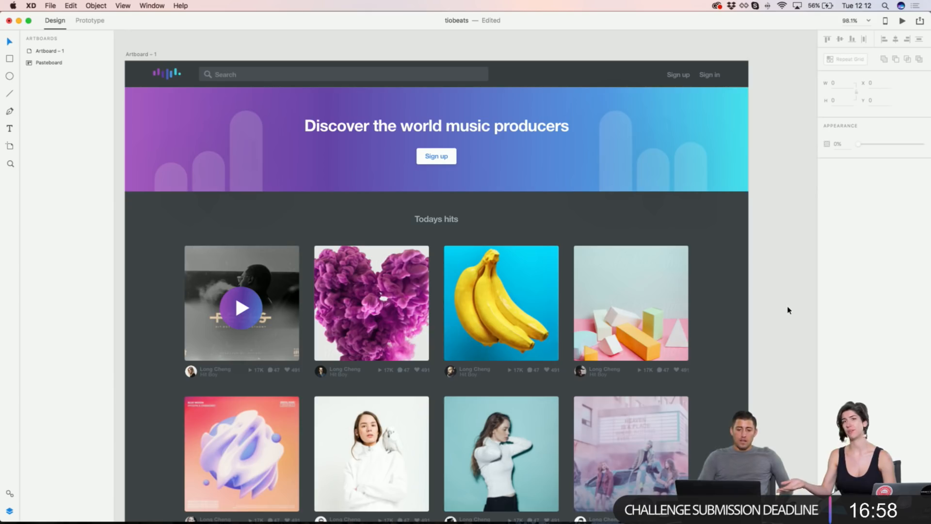
Step: Pan and zoom to 87.5% across to the purple home variant and logged-in navbar artboard
scroll(787, 311, down, 5)
scroll(788, 310, up, 4)
scroll(788, 310, left, 2)
scroll(788, 310, down, 4)
scroll(787, 310, up, 4)
scroll(788, 311, left, 3)
scroll(788, 310, down, 1)
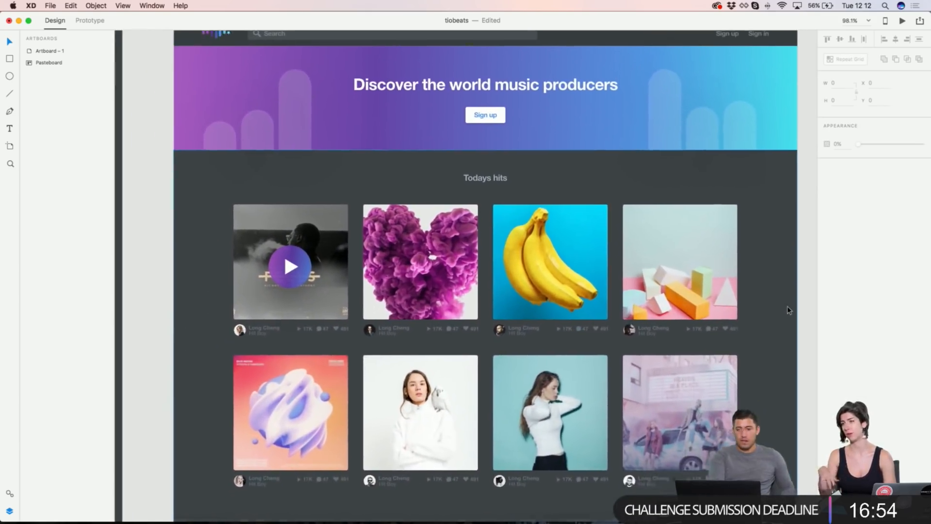
scroll(788, 310, right, 1)
scroll(787, 311, down, 2)
scroll(720, 317, right, 2)
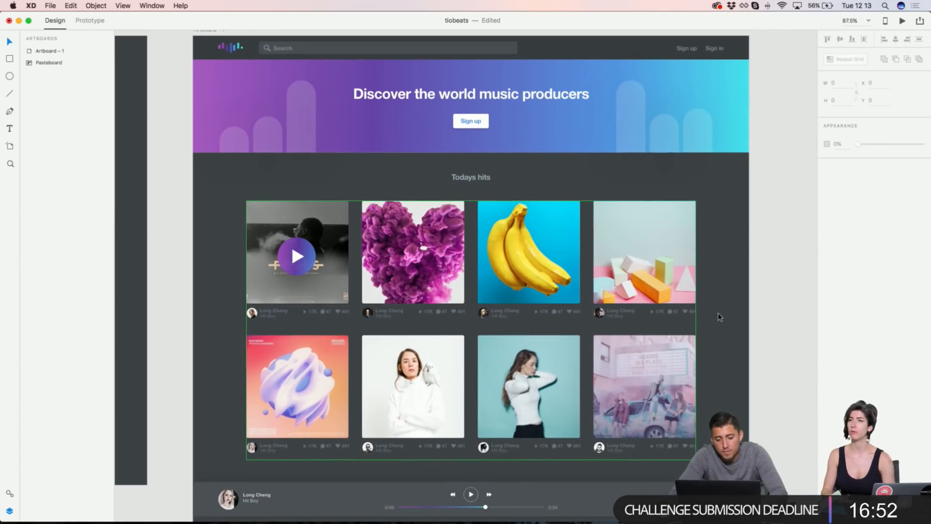
scroll(771, 299, left, 10)
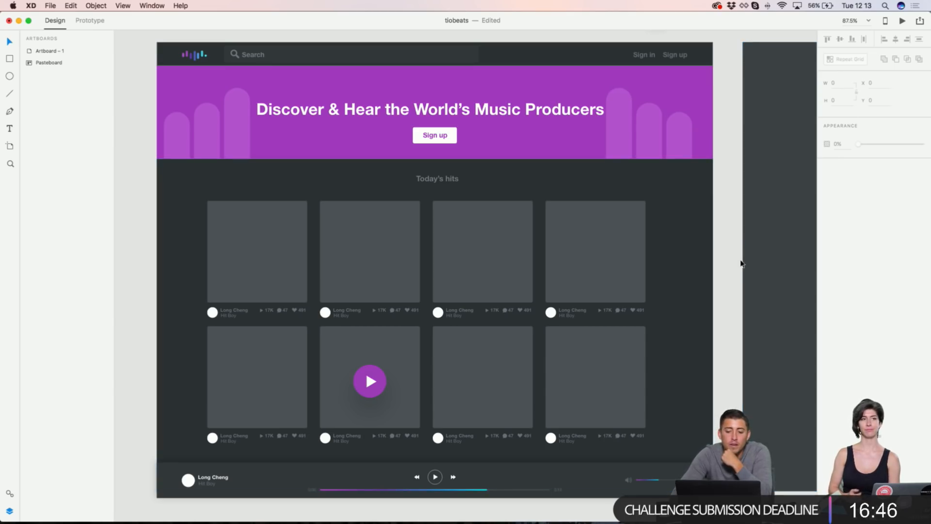
scroll(740, 258, up, 6)
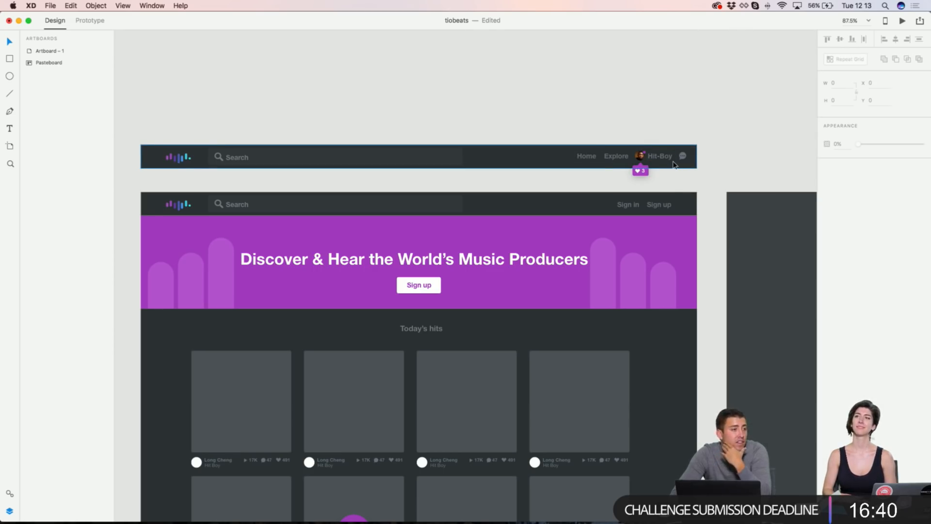
Step: Scroll the canvas over to Artboard – 1, the Tiobeats home page beside the sign-up card
scroll(673, 164, right, 15)
scroll(485, 315, down, 8)
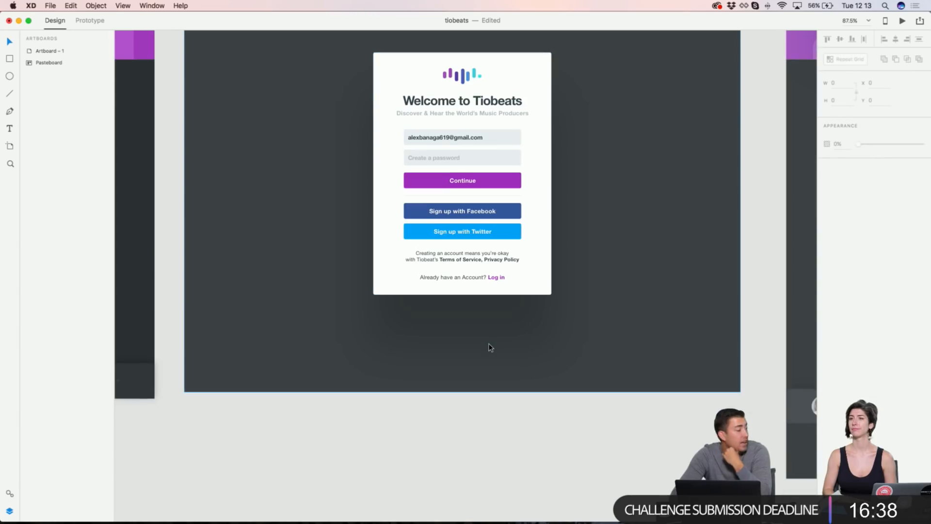
scroll(490, 348, right, 10)
scroll(491, 347, left, 9)
scroll(491, 347, up, 2)
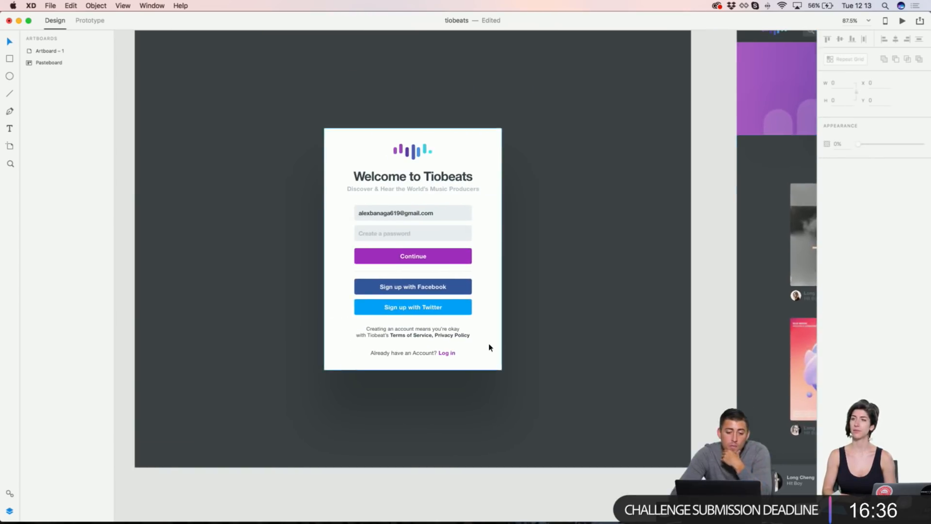
scroll(482, 189, right, 5)
scroll(482, 189, up, 6)
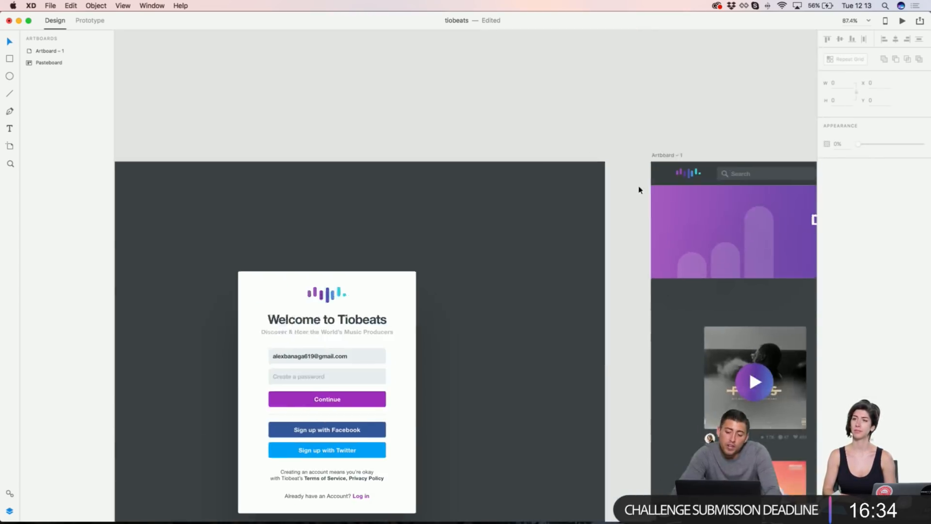
scroll(539, 158, down, 1)
scroll(555, 245, left, 5)
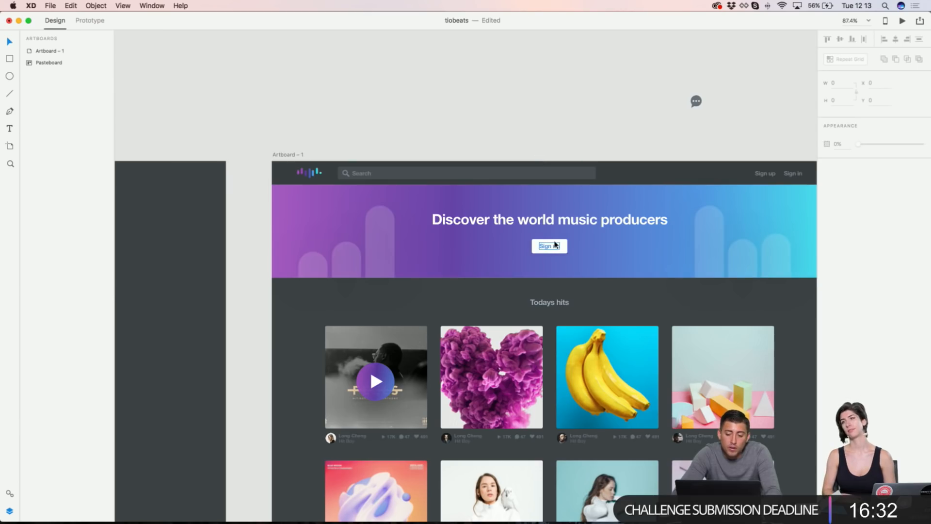
scroll(686, 353, left, 7)
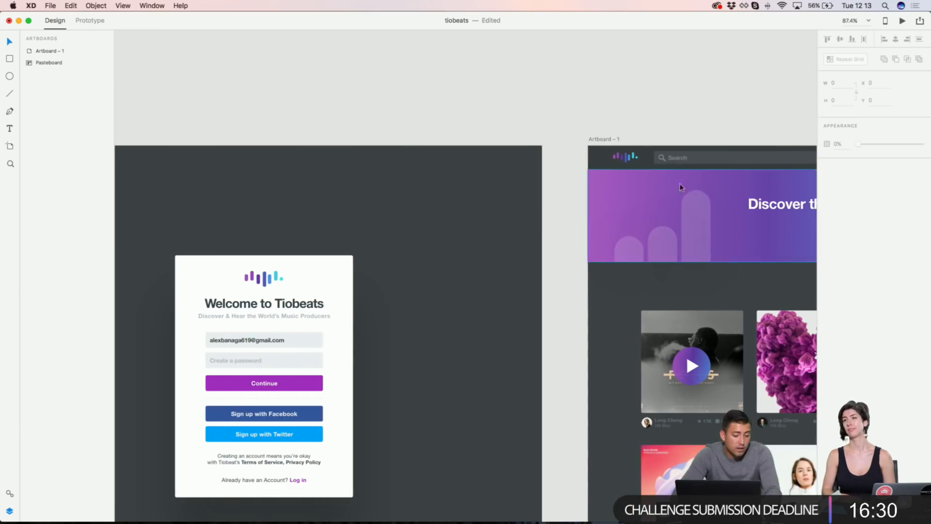
scroll(507, 250, left, 2)
scroll(507, 250, down, 2)
scroll(507, 250, left, 3)
scroll(508, 250, down, 2)
scroll(513, 86, up, 3)
scroll(513, 85, down, 2)
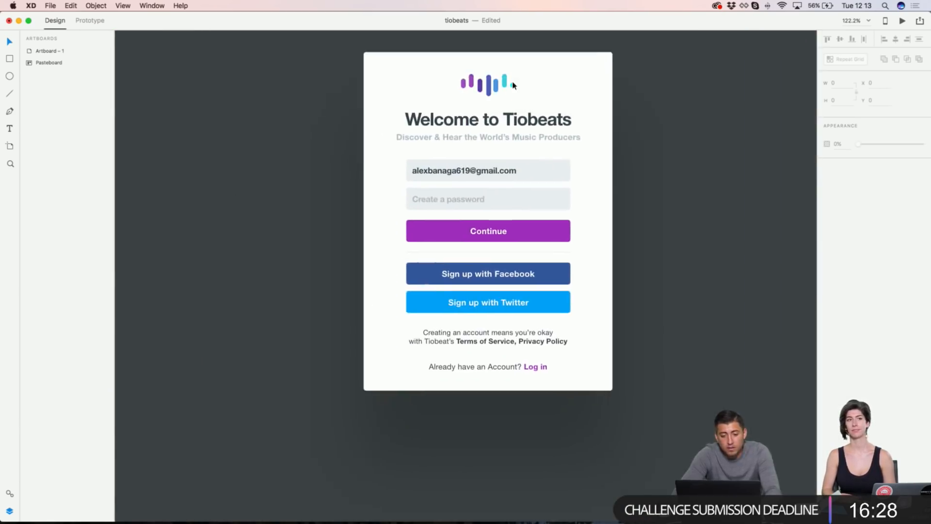
scroll(514, 85, up, 1)
scroll(513, 85, right, 1)
scroll(513, 86, up, 1)
scroll(513, 85, right, 1)
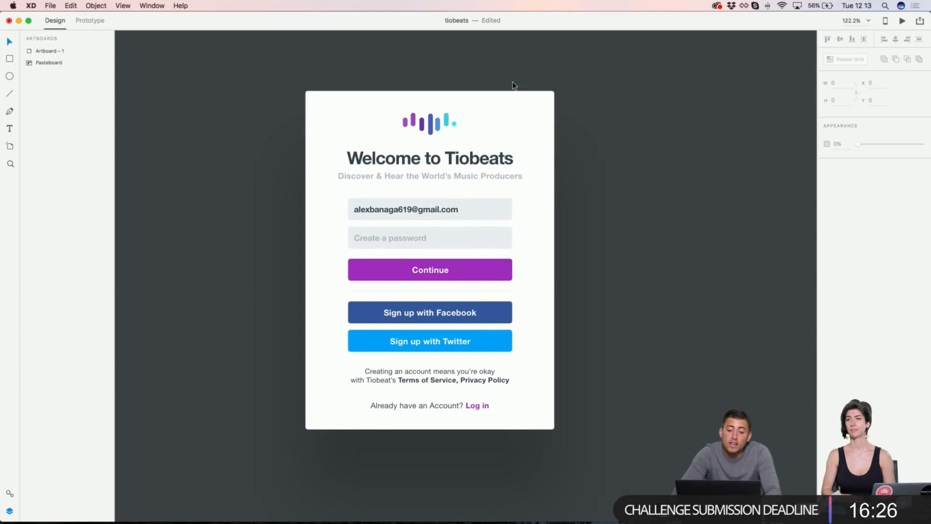
scroll(495, 141, right, 6)
scroll(494, 141, up, 1)
scroll(495, 142, left, 3)
scroll(494, 141, right, 10)
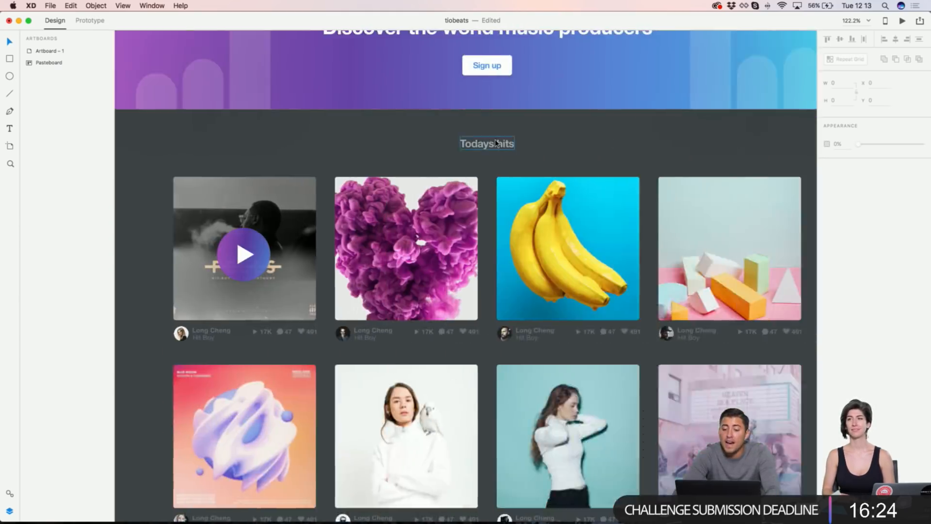
scroll(495, 142, down, 4)
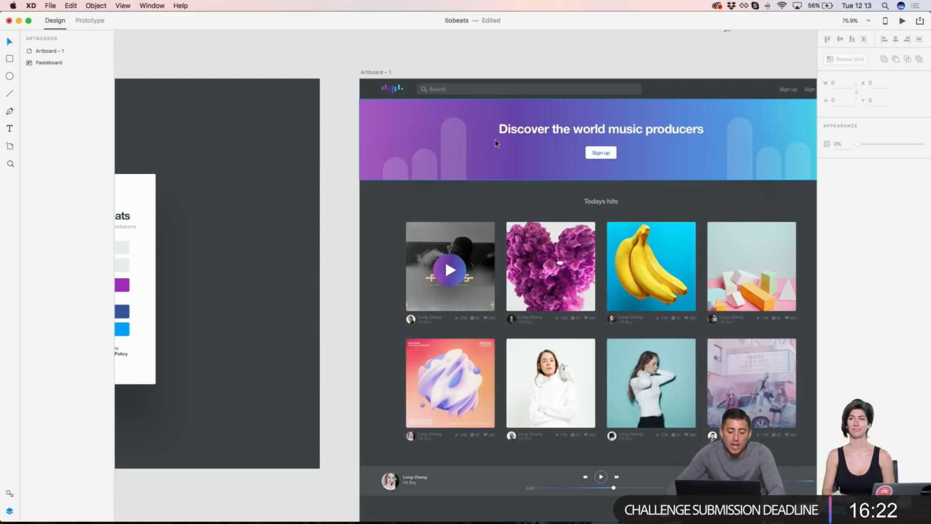
Step: Cover the home artboard with a borderless dark rectangle at about 92% opacity
mouse_move(359, 79)
mouse_down()
mouse_move(772, 460)
mouse_move(807, 506)
mouse_up()
scroll(808, 506, down, 3)
scroll(808, 506, right, 3)
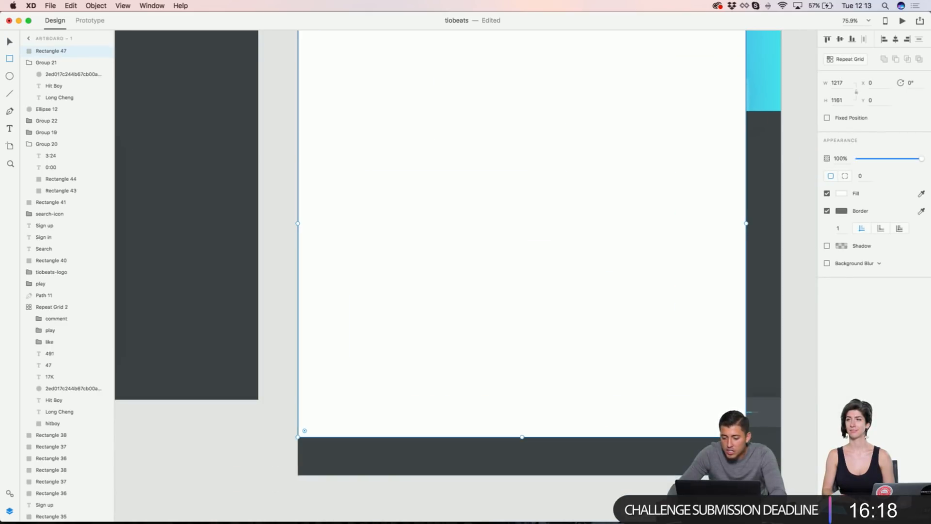
drag(745, 436, 781, 475)
click(827, 212)
click(922, 193)
click(235, 171)
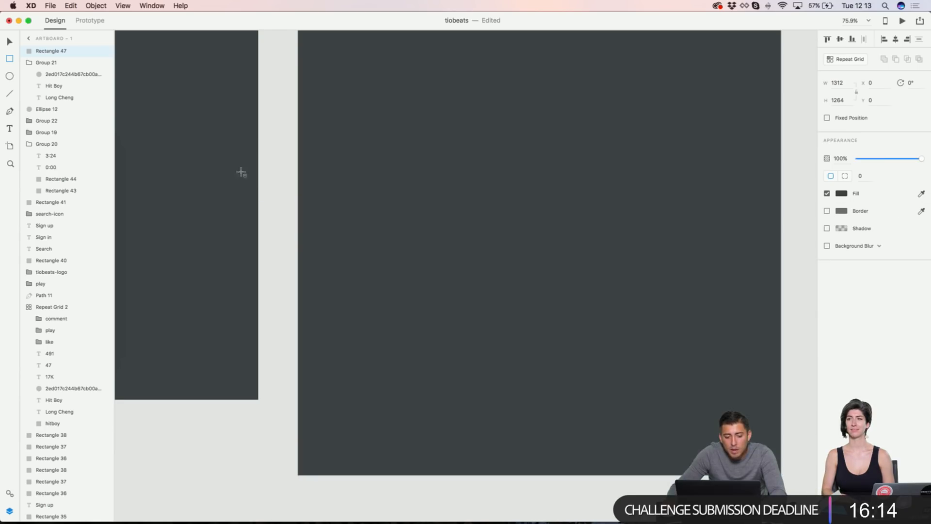
click(841, 193)
click(733, 205)
click(806, 308)
drag(921, 164, 917, 160)
Step: Move the sign-up card over the dimmed home page and select it together with the overlay
scroll(651, 145, left, 5)
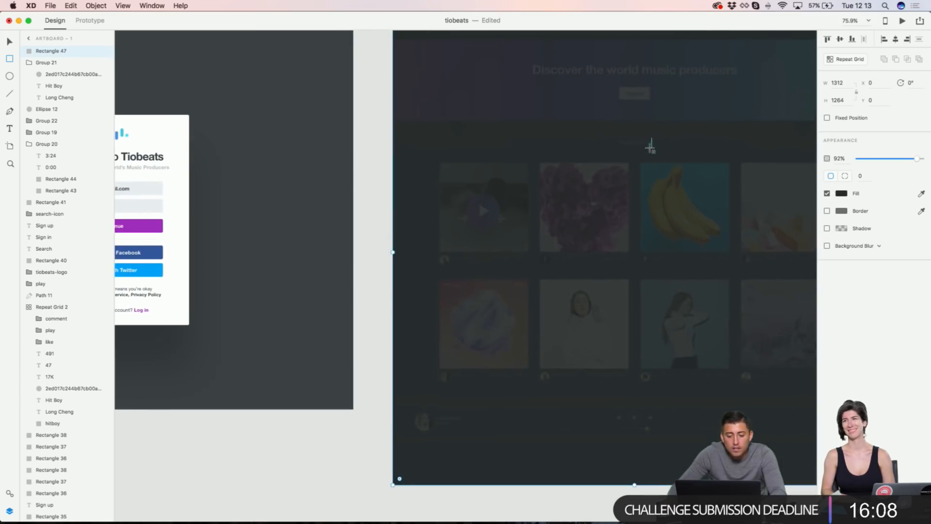
scroll(430, 152, left, 8)
click(349, 282)
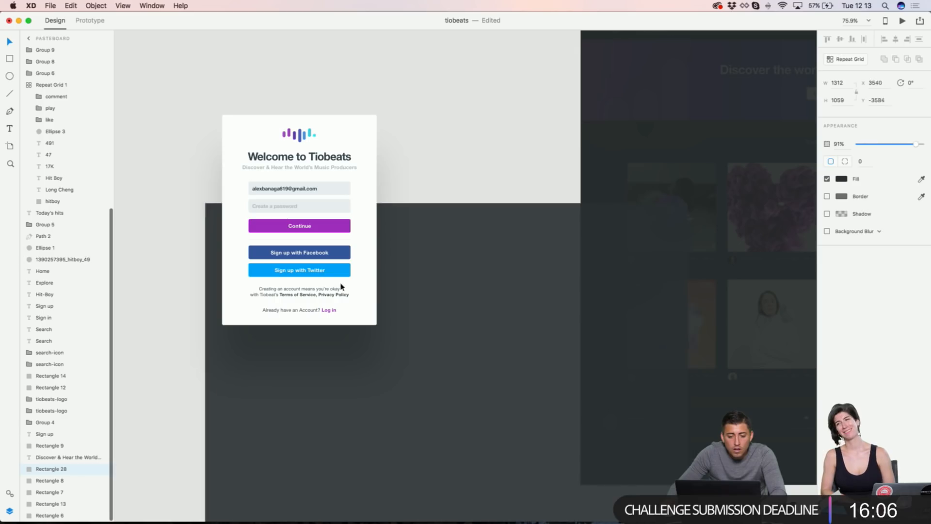
drag(349, 282, 276, 430)
key(Delete)
mouse_move(181, 79)
mouse_down()
mouse_move(436, 363)
mouse_move(441, 355)
mouse_up()
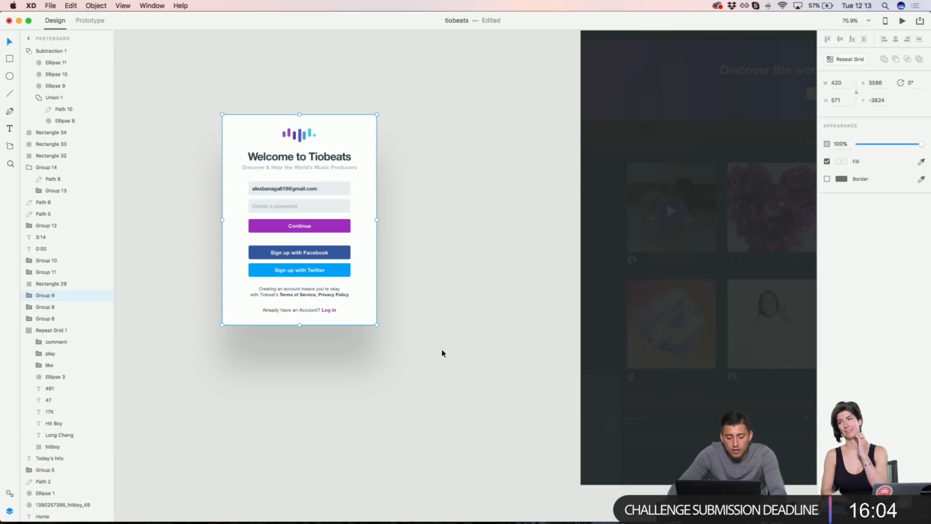
drag(315, 190, 756, 194)
scroll(738, 191, right, 5)
drag(649, 146, 687, 155)
scroll(649, 159, right, 4)
scroll(646, 155, up, 2)
shift+click(644, 104)
scroll(647, 101, right, 3)
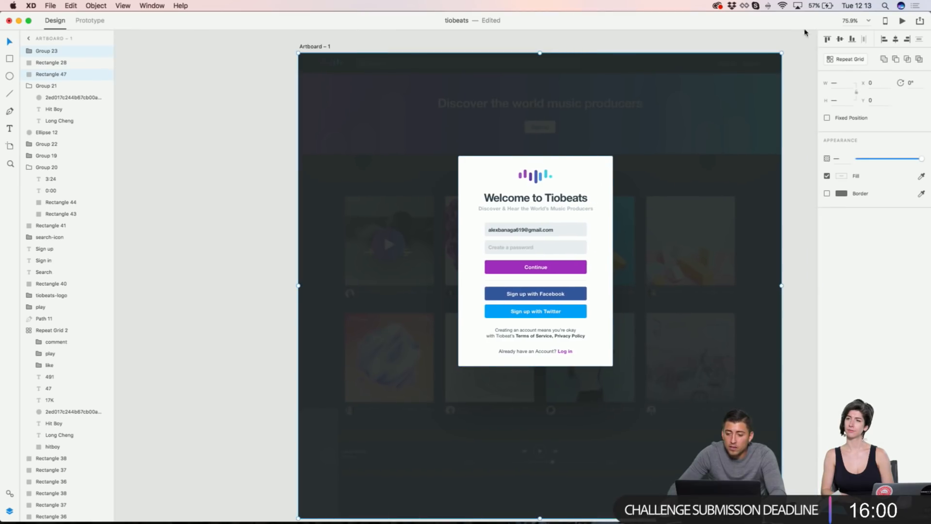
Step: Centre the sign-up card on the overlay and return the overlay to the artboard's corner at X 0, Y 0
click(884, 43)
click(696, 42)
scroll(650, 105, up, 5)
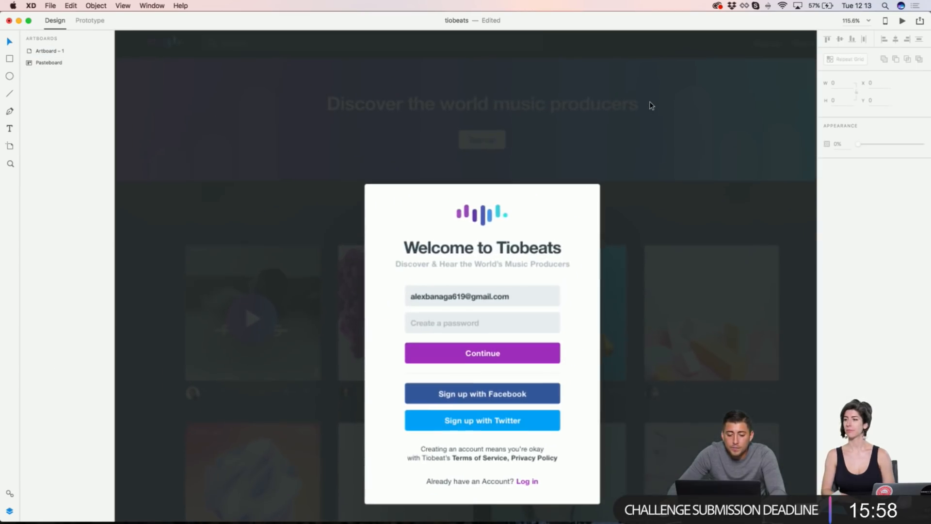
scroll(650, 104, down, 6)
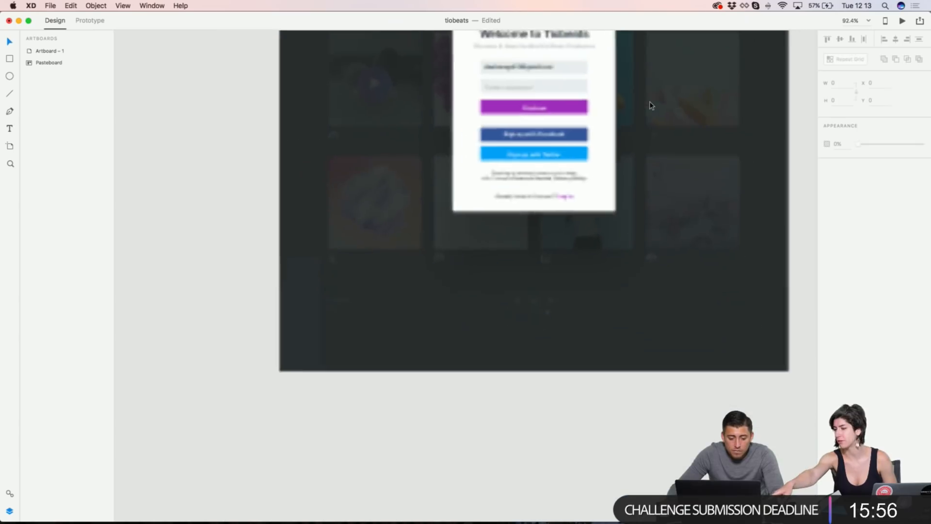
scroll(586, 205, right, 1)
drag(438, 261, 478, 251)
drag(403, 254, 356, 281)
drag(447, 235, 407, 235)
Step: Raise the sign-up card slightly, to about Y 264
scroll(508, 234, up, 5)
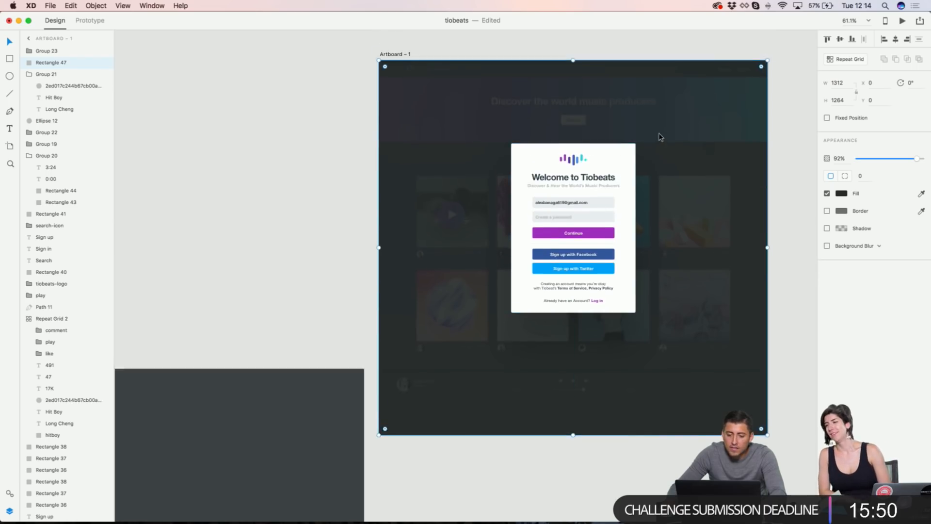
scroll(658, 138, up, 3)
click(599, 162)
drag(599, 165, 600, 158)
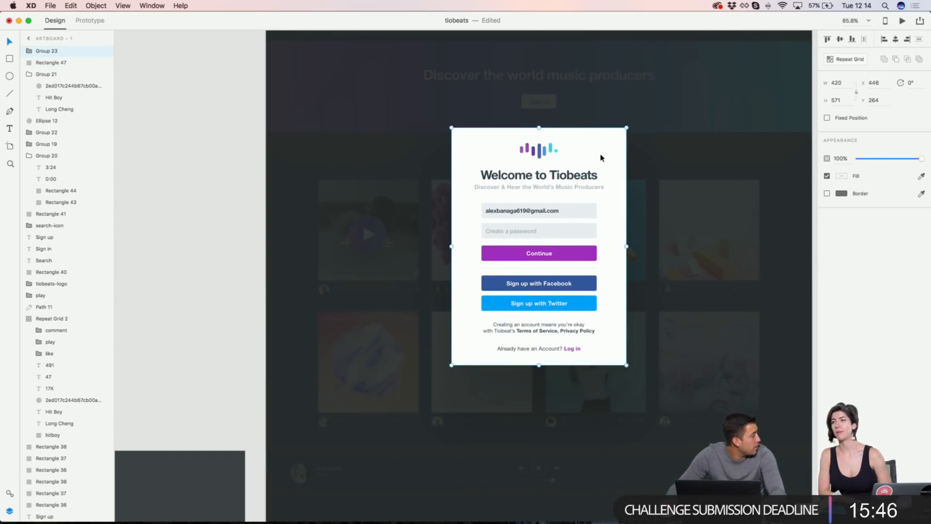
Step: Place the spare dark rectangle, Rectangle 28, beside Artboard – 1
scroll(601, 158, up, 2)
scroll(601, 158, right, 2)
scroll(602, 159, down, 4)
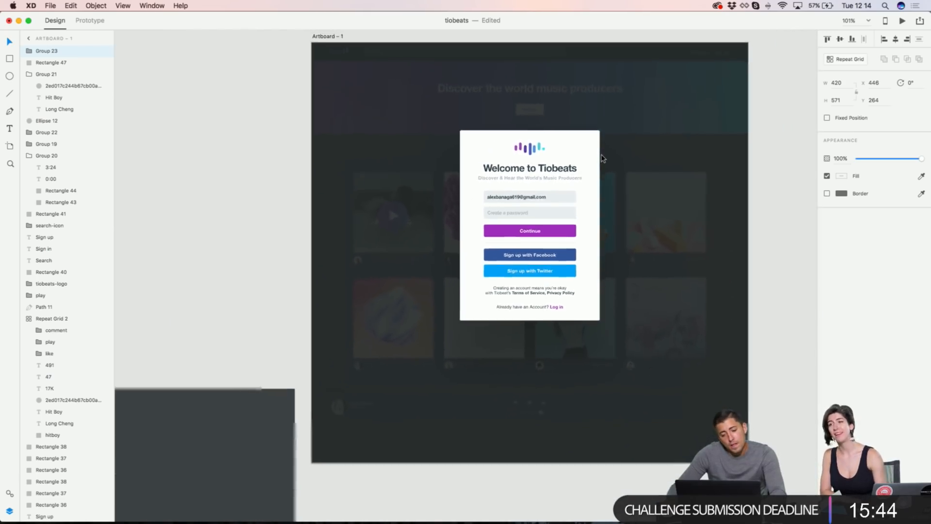
scroll(602, 158, down, 2)
scroll(602, 159, left, 4)
drag(424, 407, 426, 122)
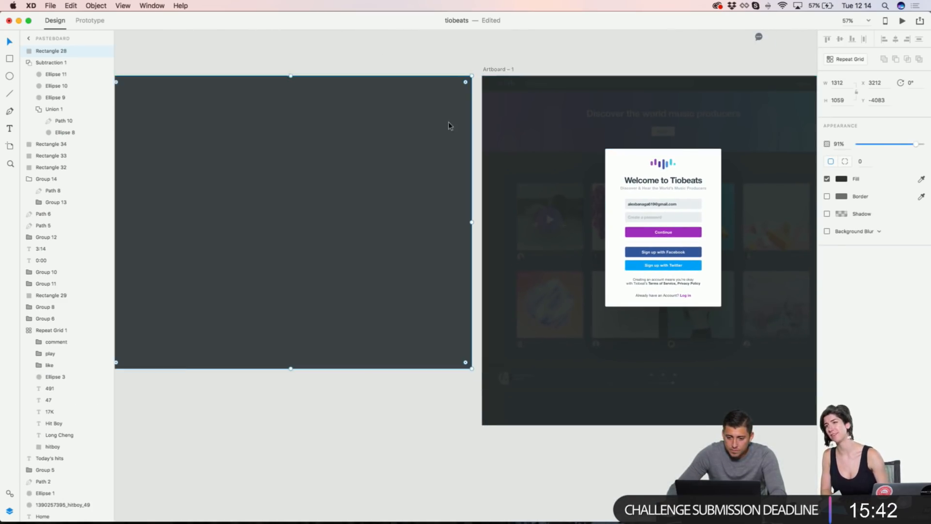
scroll(686, 160, right, 3)
scroll(686, 160, down, 2)
scroll(661, 151, left, 5)
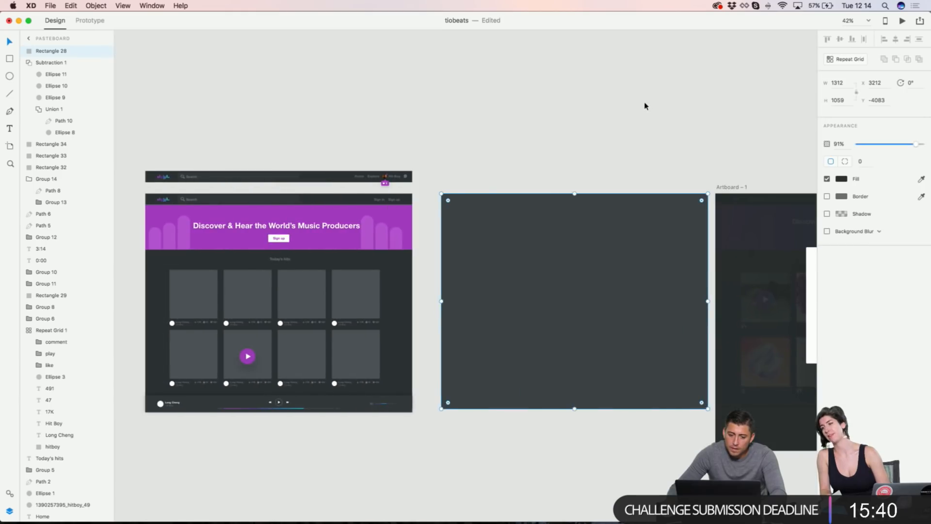
click(647, 108)
Step: Move the sign-up card from the home page onto the spare dark panel
scroll(644, 104, right, 5)
click(690, 283)
drag(690, 284, 447, 262)
Step: Drag the dark overlay off the home page so it shows undimmed
drag(686, 256, 411, 467)
click(380, 144)
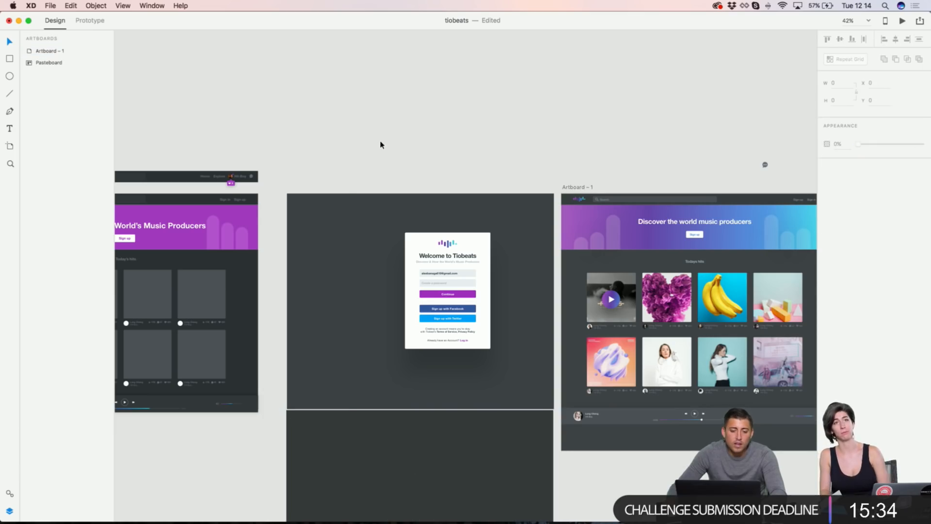
scroll(411, 134, left, 5)
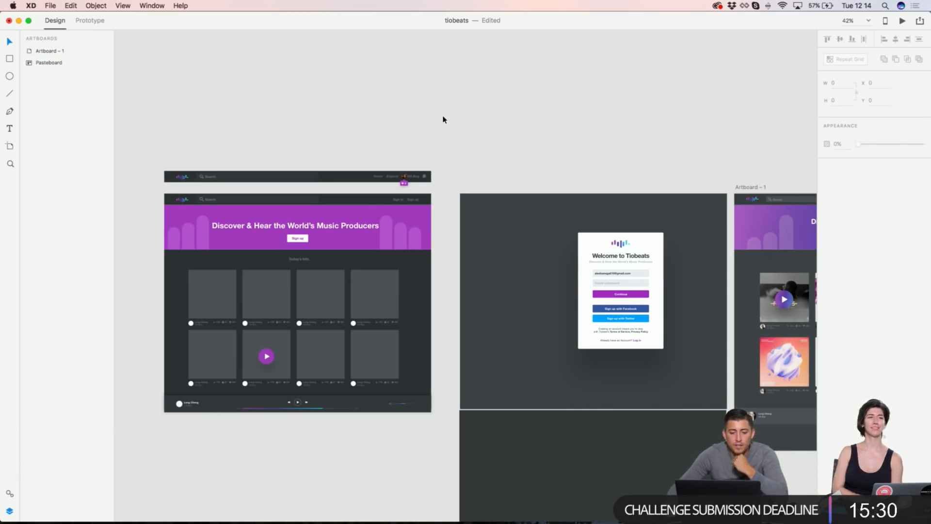
Step: Shift the sign-up card further left on the dark panel
drag(577, 158, 668, 357)
drag(630, 242, 606, 239)
click(607, 160)
scroll(633, 247, up, 5)
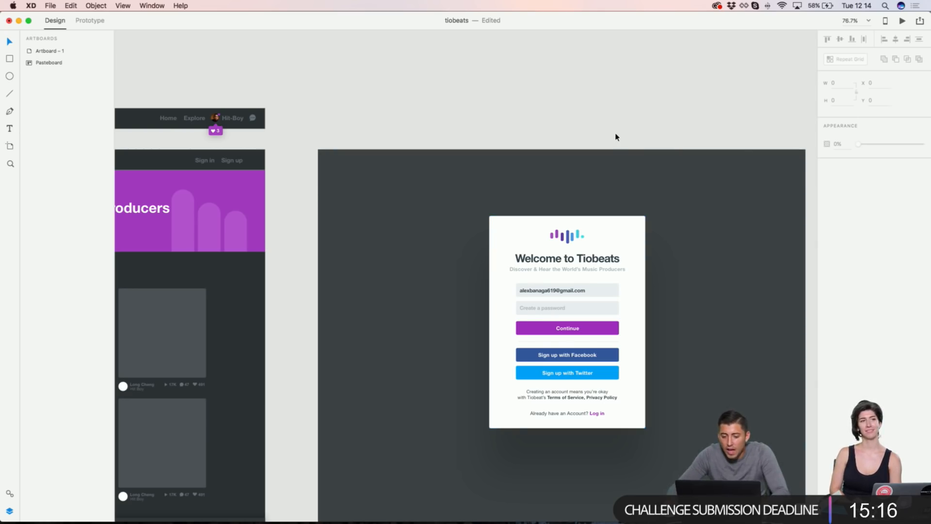
scroll(616, 137, down, 3)
scroll(616, 137, right, 1)
scroll(615, 138, up, 2)
drag(382, 81, 651, 443)
shift+click(600, 209)
drag(563, 193, 458, 193)
click(595, 211)
Step: Draw a white rectangle to the right of the sign-up card
scroll(595, 211, up, 3)
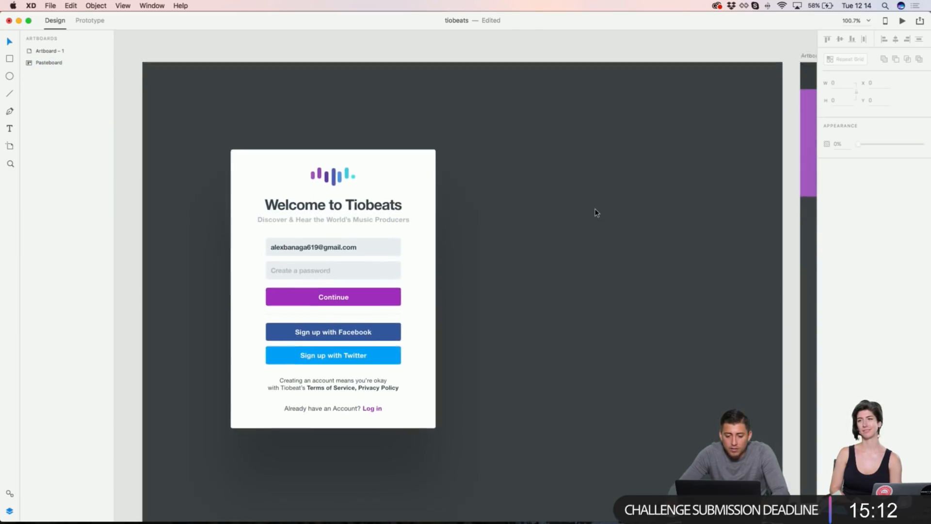
scroll(602, 214, right, 1)
key(r)
mouse_move(479, 139)
mouse_down()
mouse_move(628, 382)
mouse_move(661, 407)
mouse_move(710, 412)
mouse_up()
Step: Set the white rectangle's width to 420 and line its top up with the card
key(v)
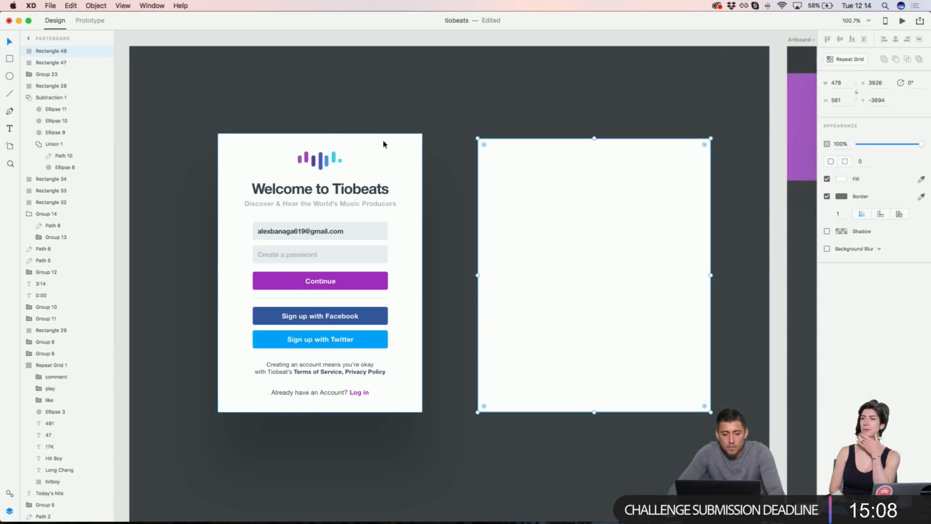
click(373, 141)
click(640, 194)
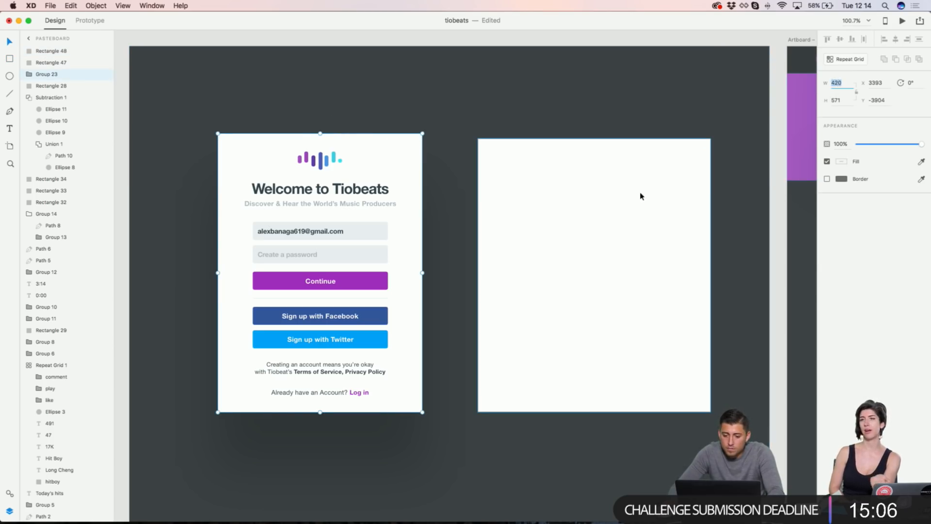
key(Return)
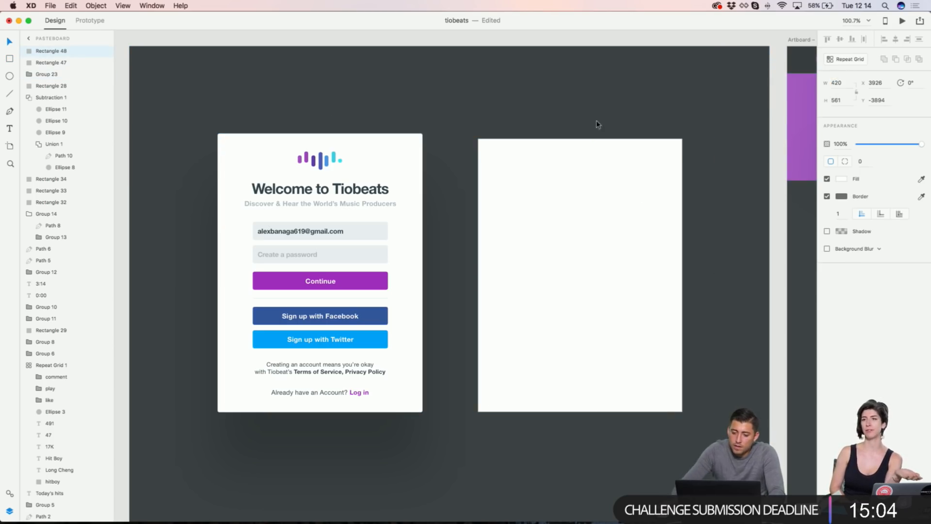
drag(539, 226, 507, 219)
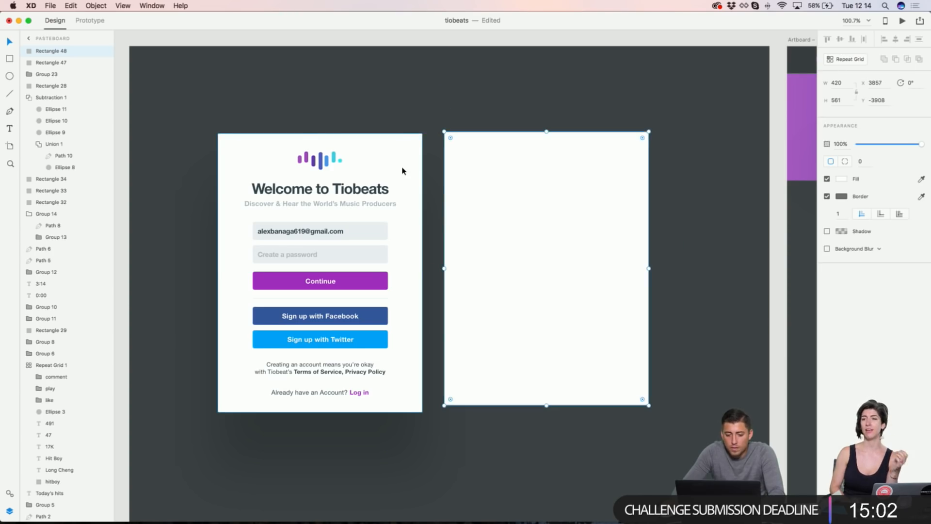
Step: Increase the white rectangle's height to 571 to match the card
click(401, 174)
click(646, 161)
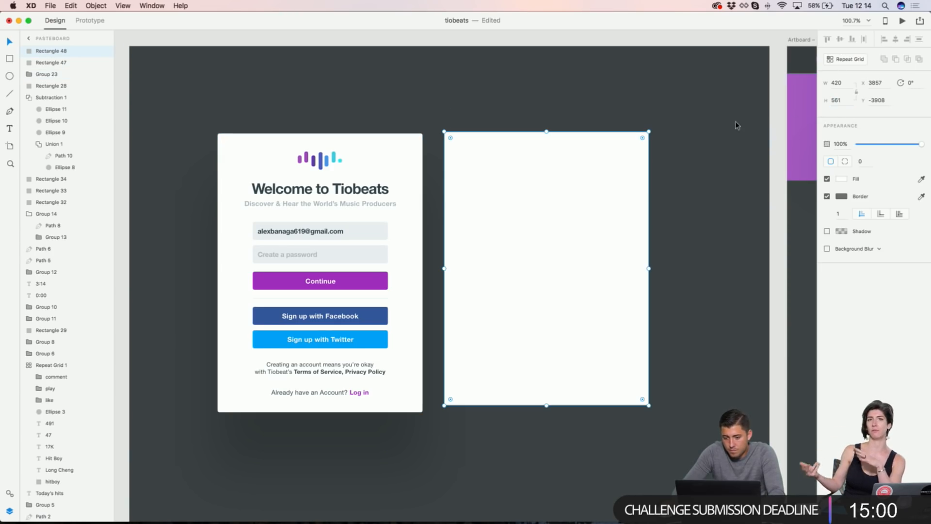
key(shift+Up)
scroll(479, 98, up, 5)
click(463, 206)
scroll(464, 205, up, 4)
scroll(464, 206, down, 1)
scroll(463, 205, down, 3)
scroll(463, 206, left, 2)
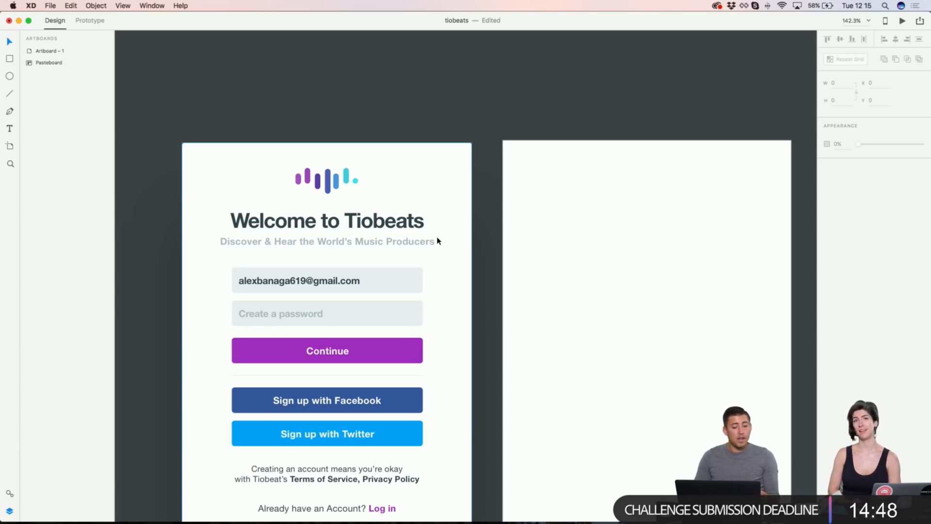
scroll(438, 240, down, 5)
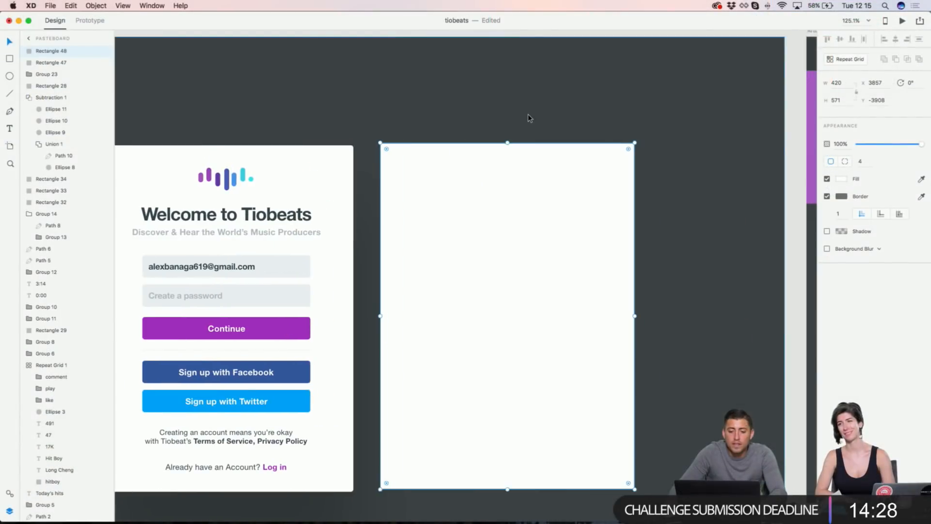
scroll(530, 116, up, 3)
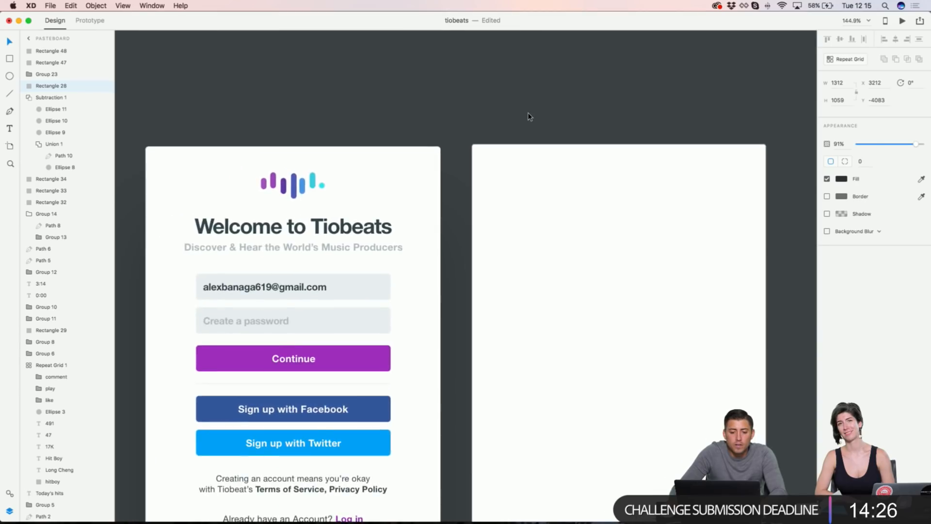
scroll(529, 116, right, 2)
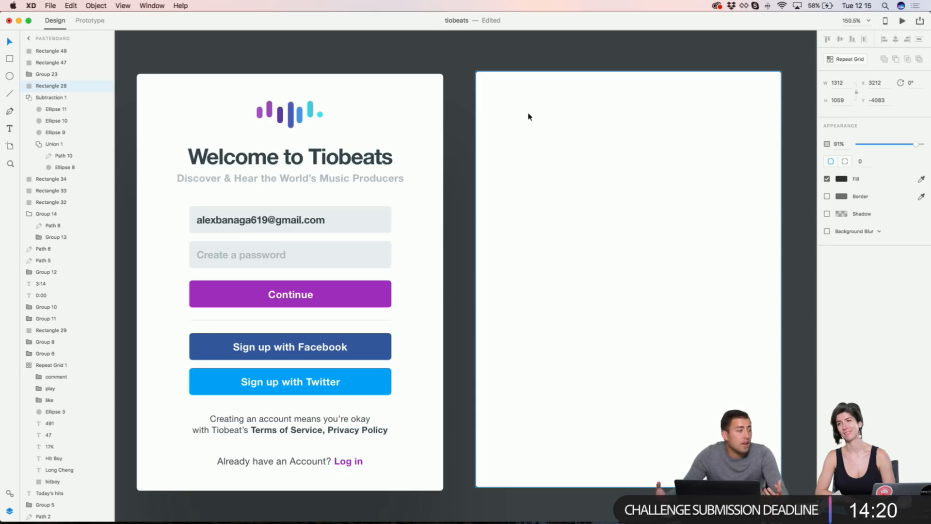
Step: Change the sign-up card's grouping from its right-click menu
click(295, 164)
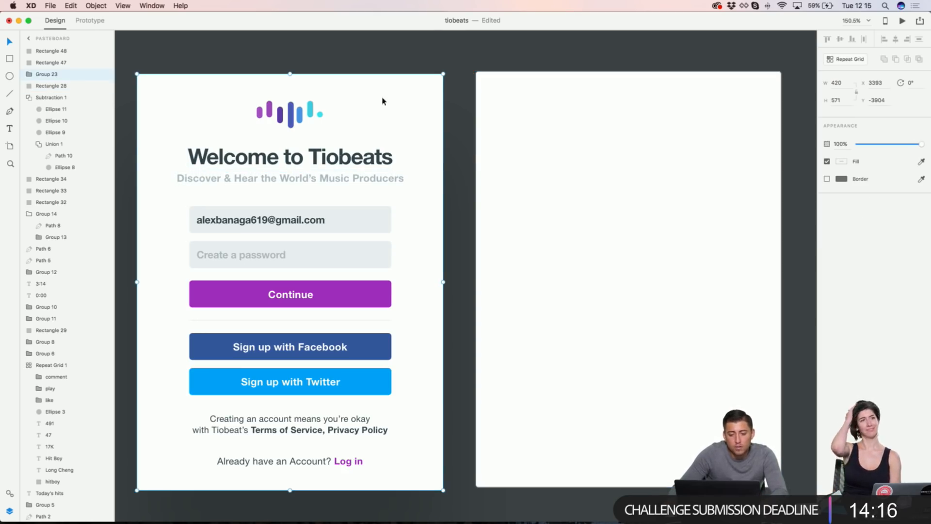
right_click(412, 109)
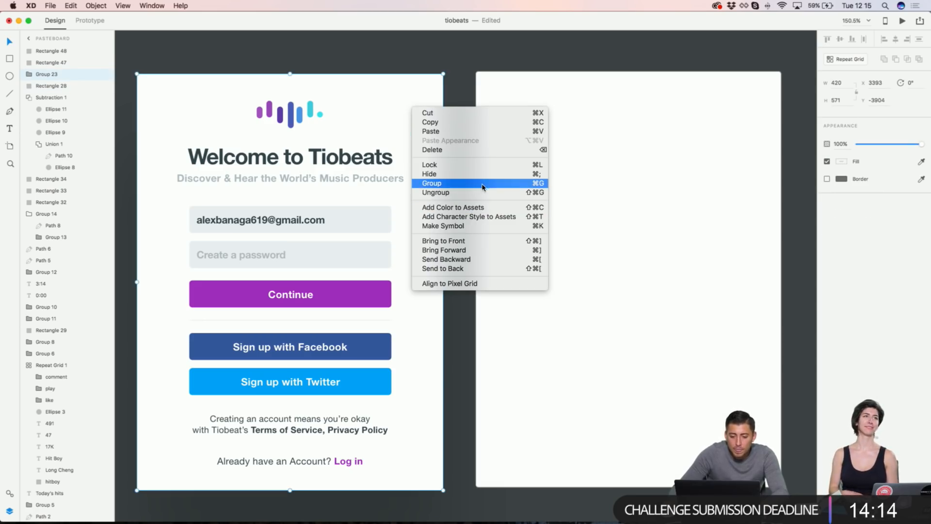
click(436, 192)
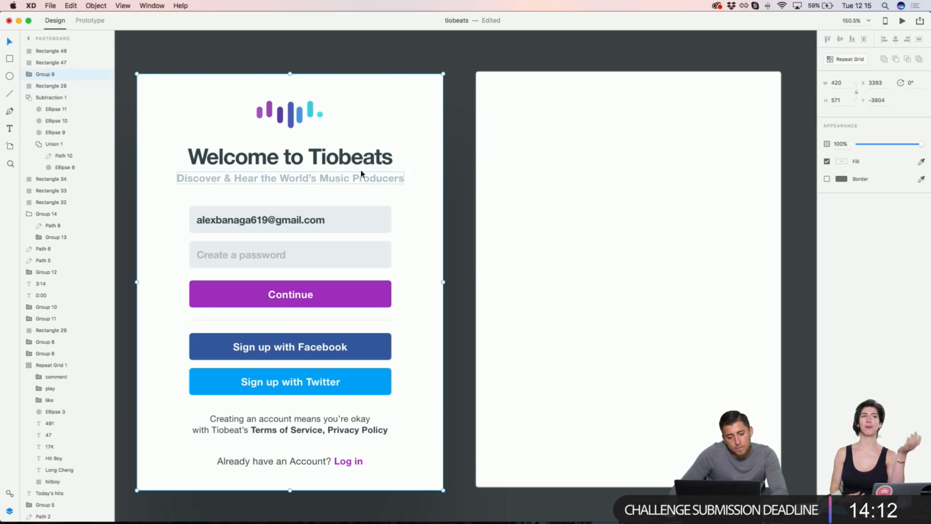
right_click(378, 103)
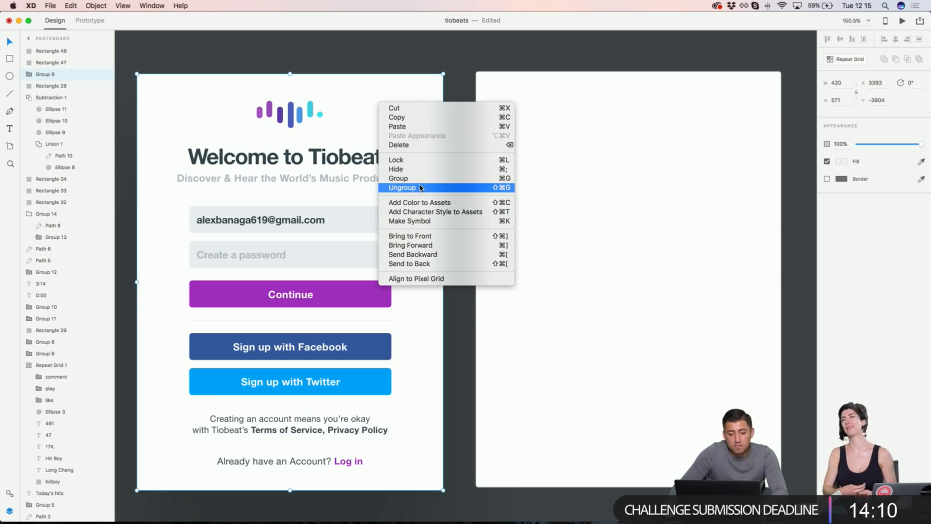
click(523, 69)
right_click(399, 111)
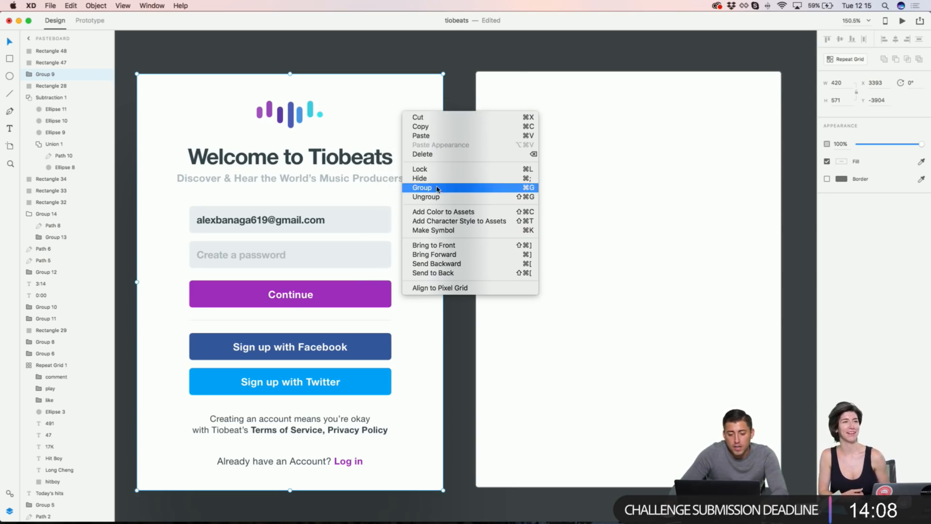
click(453, 74)
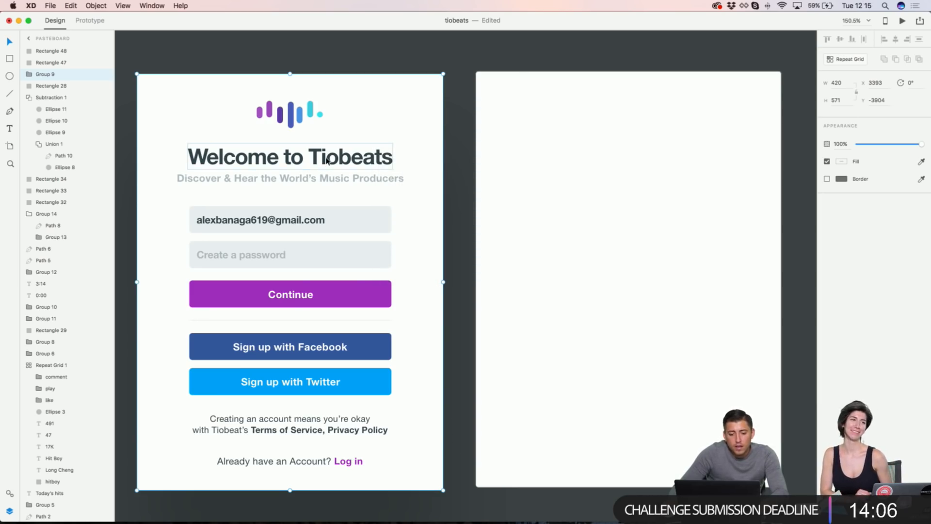
Step: Add a 'Welcome to Tiobeats' text object on the right artboard
key(t)
click(555, 154)
text(Welcome to Tiobeats)
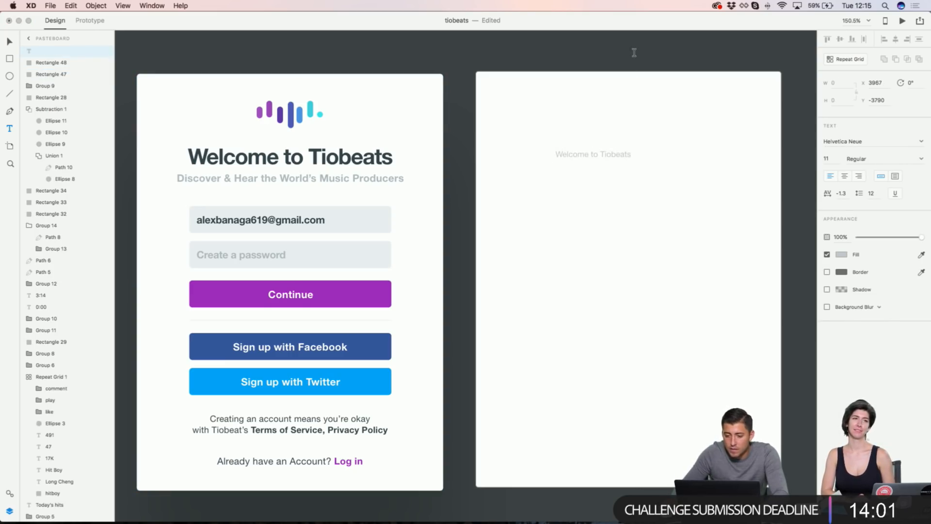
key(Escape)
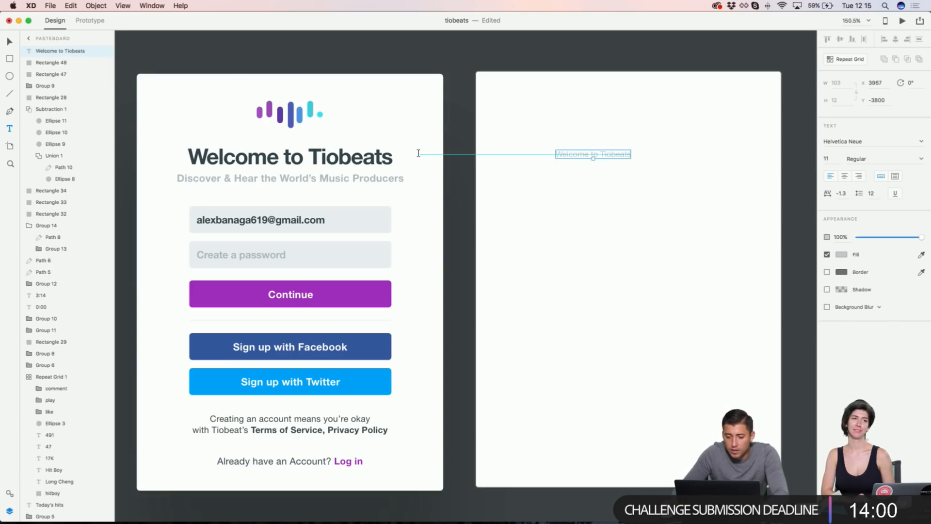
Step: Paste the heading's Helvetica Neue Bold 30 appearance onto the new text, position it, and duplicate it below
click(369, 159)
double_click(368, 159)
right_click(368, 159)
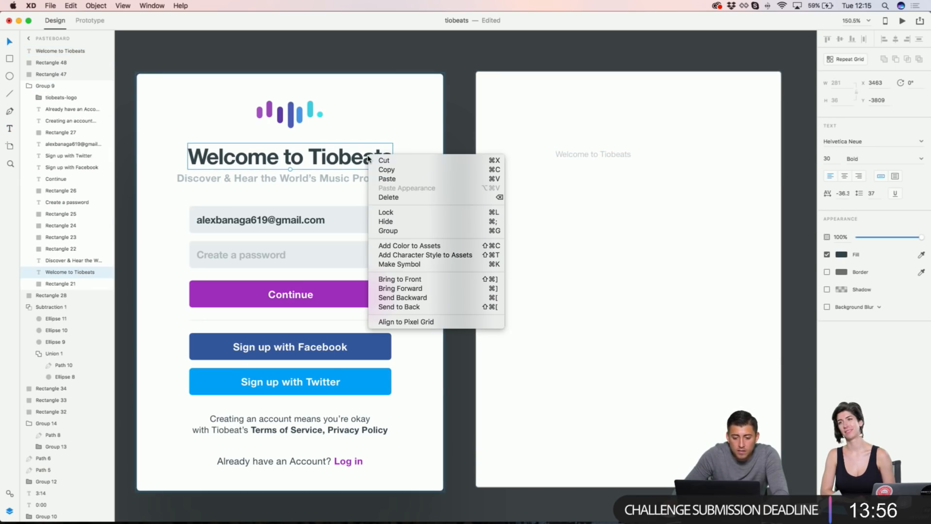
click(394, 166)
click(610, 156)
right_click(610, 156)
click(641, 188)
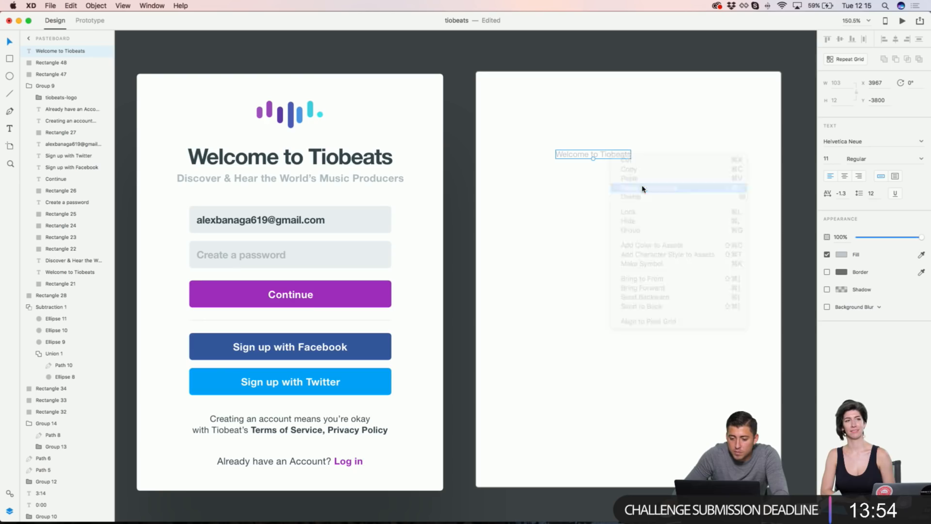
drag(648, 152, 587, 161)
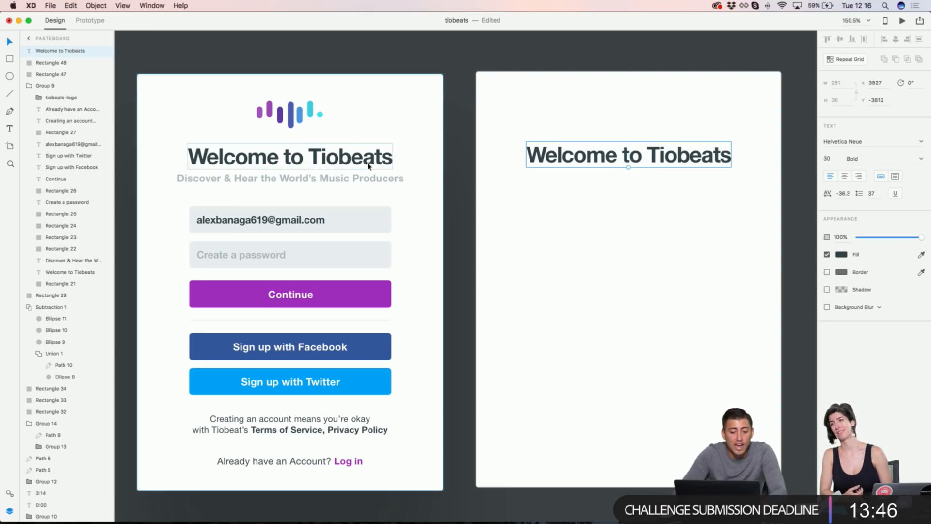
alt+drag(609, 161, 606, 182)
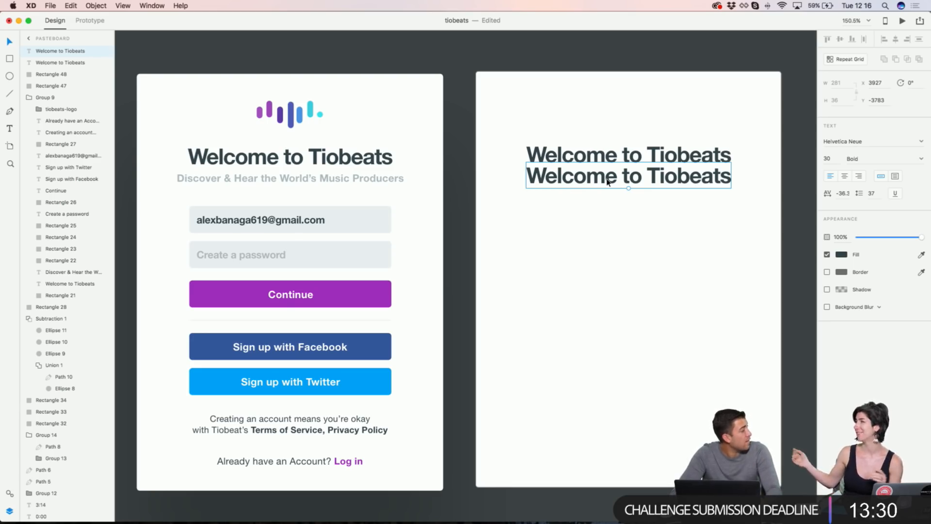
Step: Copy the left subtitle's wording into the right artboard's second heading line
click(376, 180)
double_click(376, 179)
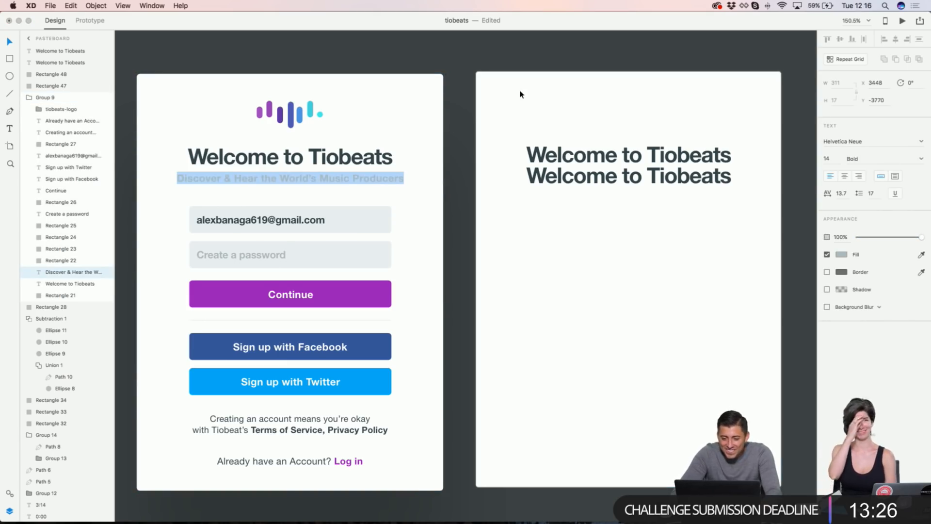
key(ctrl+c)
triple_click(630, 175)
key(ctrl+v)
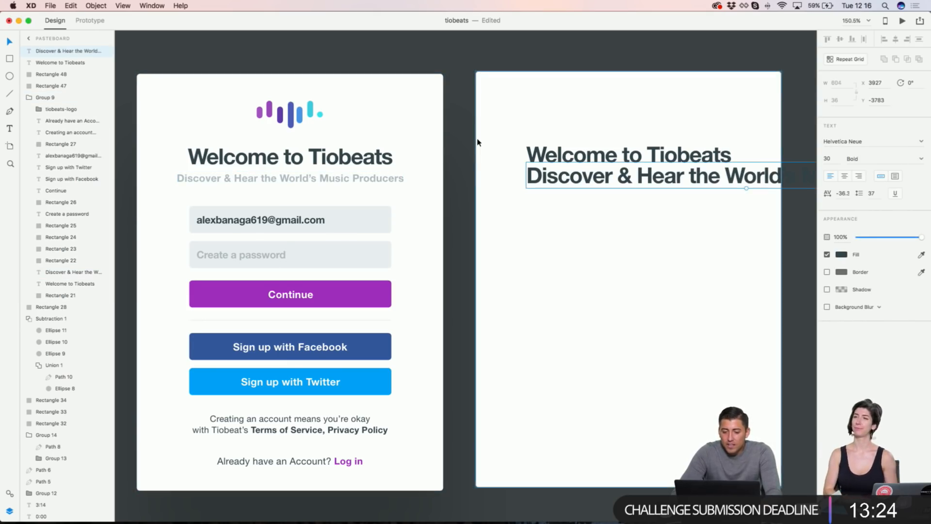
right_click(355, 182)
click(367, 167)
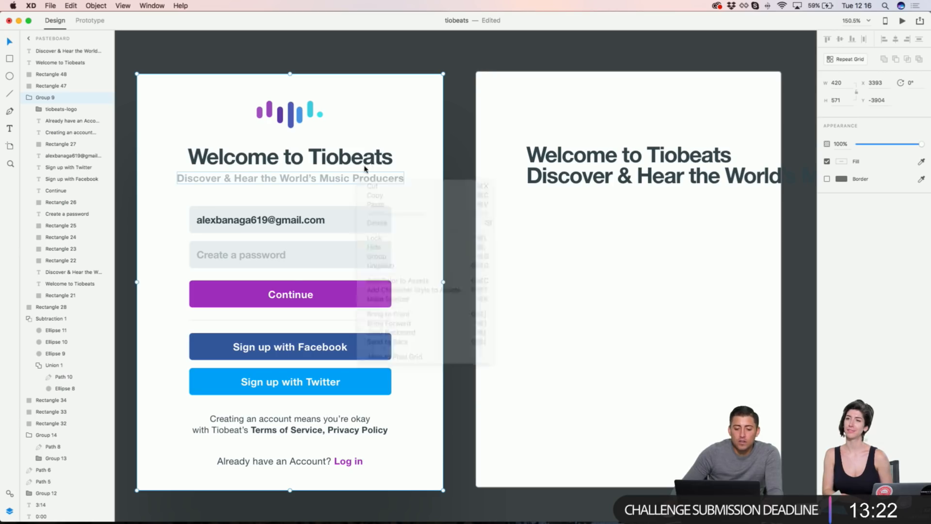
Step: Nudge the right artboard's large subtitle line slightly to the left
scroll(367, 167, down, 5)
scroll(369, 148, right, 10)
scroll(370, 148, right, 5)
scroll(581, 140, left, 10)
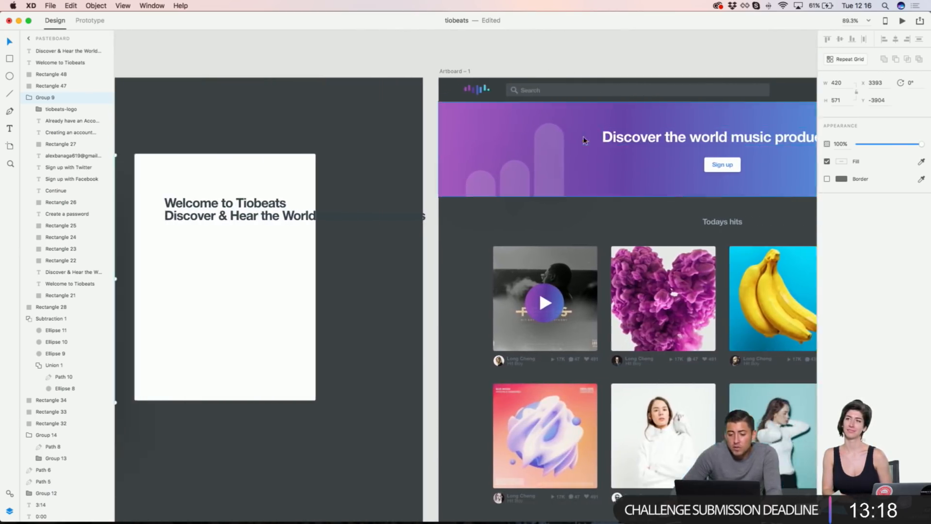
scroll(394, 195, up, 4)
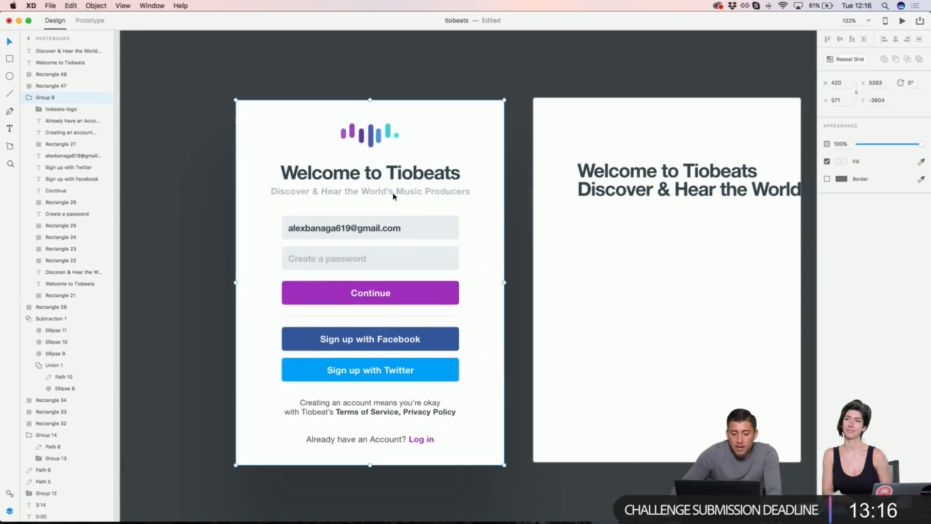
double_click(420, 195)
key(Return)
click(551, 80)
scroll(553, 81, right, 4)
drag(572, 193, 522, 195)
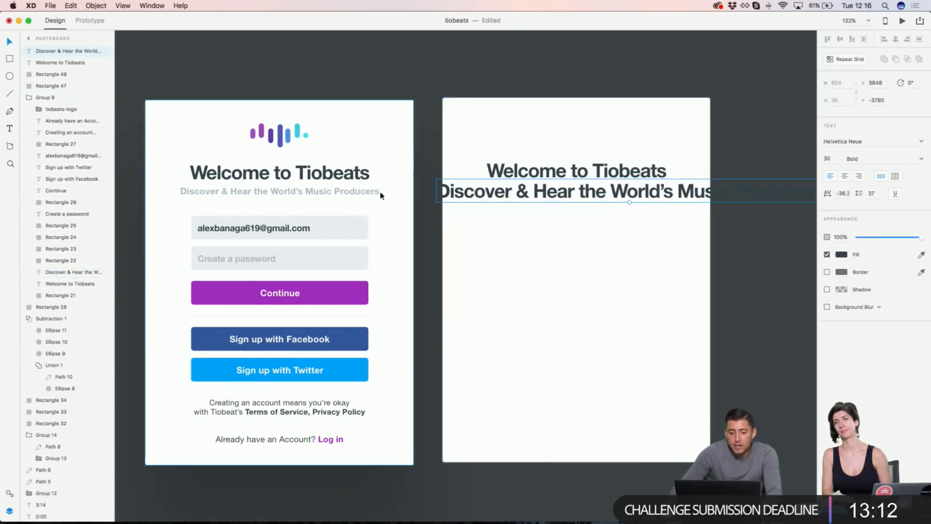
Step: Replace the oversized subtitle line with a copy of the small grey Discover & Hear subtitle
double_click(376, 192)
right_click(369, 191)
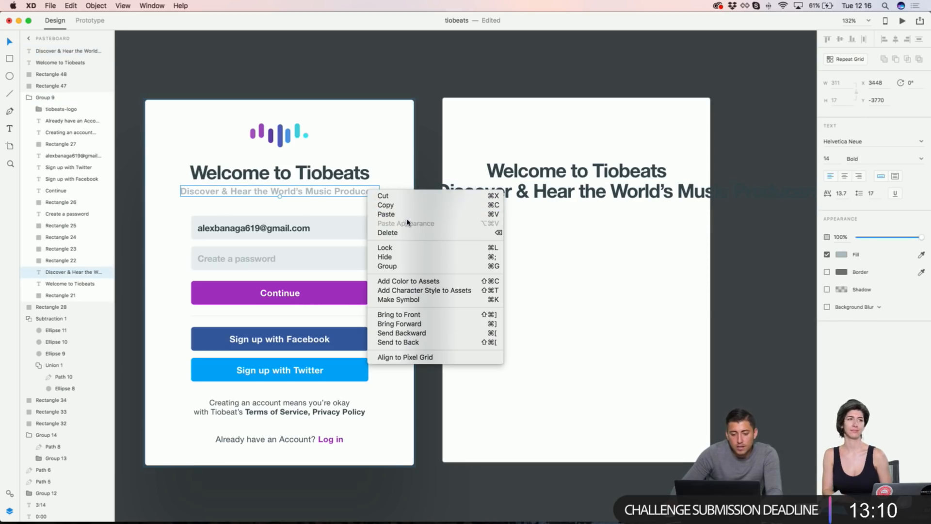
click(387, 205)
click(498, 192)
right_click(498, 192)
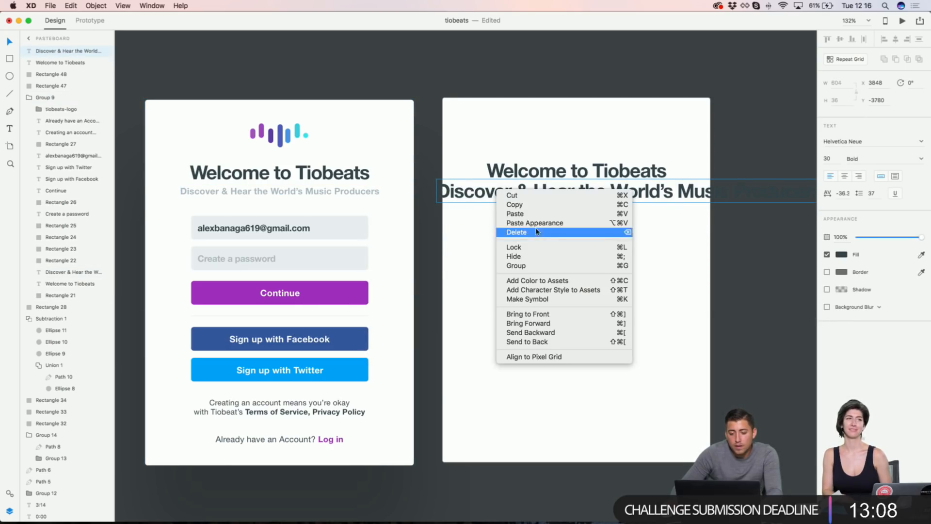
click(535, 237)
key(super+v)
Step: Centre the Welcome heading and subtitle horizontally on the right artboard
shift+click(520, 175)
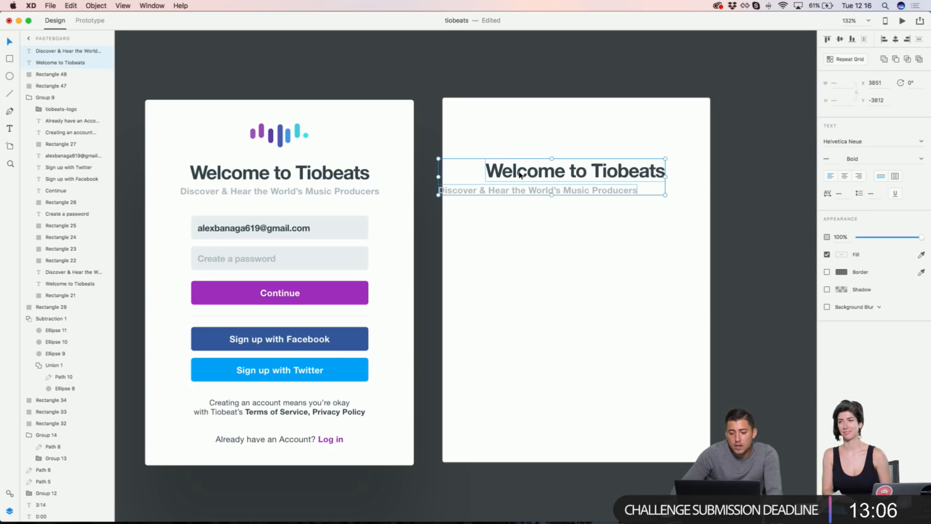
shift+click(534, 125)
click(895, 40)
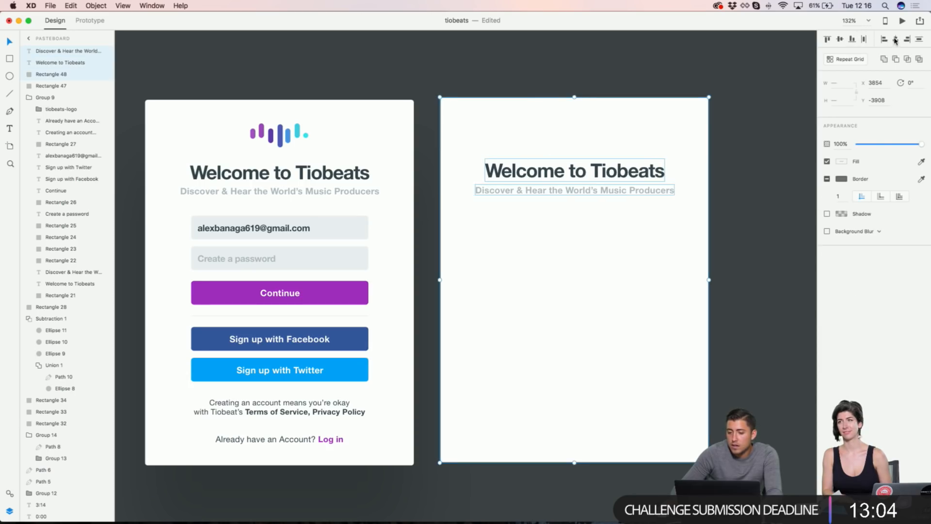
click(696, 56)
scroll(696, 56, left, 3)
click(330, 131)
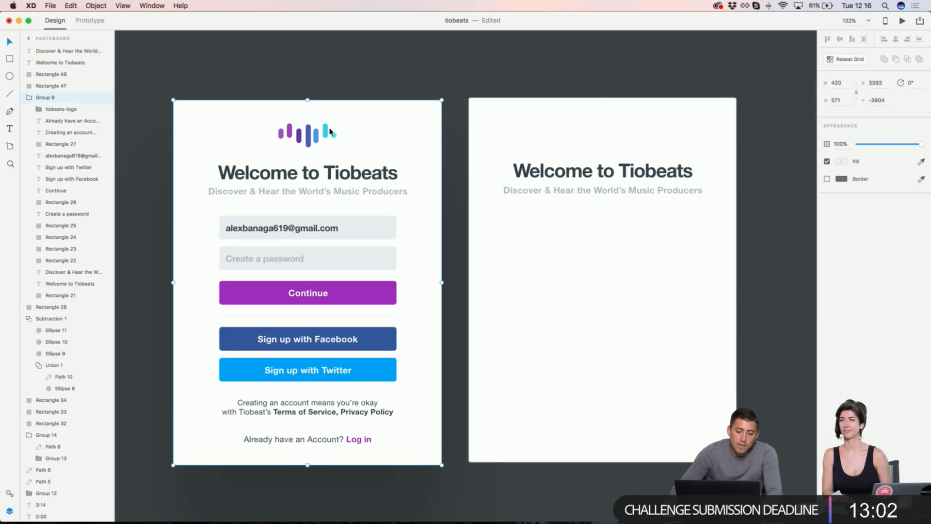
Step: Place a standalone copy of the tiobeats logo above the right artboard's Welcome heading
double_click(314, 141)
key(super+d)
drag(314, 141, 620, 129)
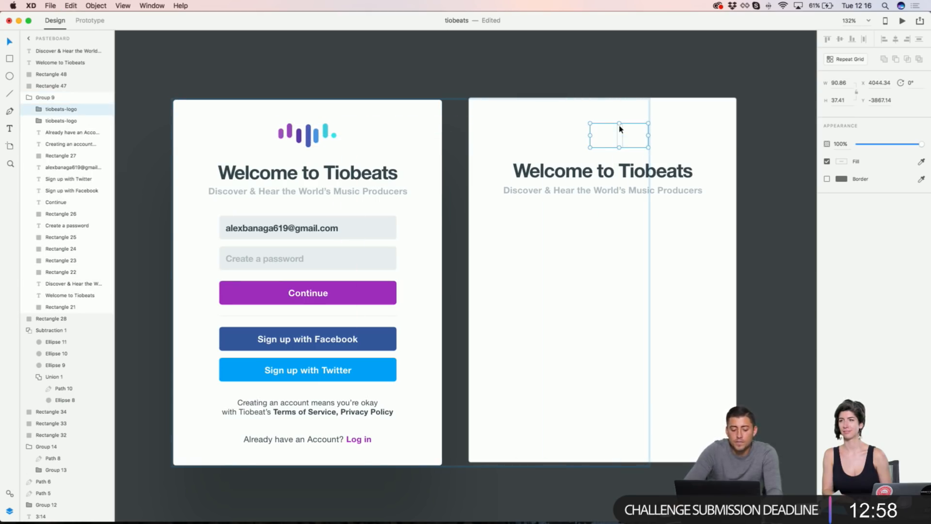
key(shift+super+bracketright)
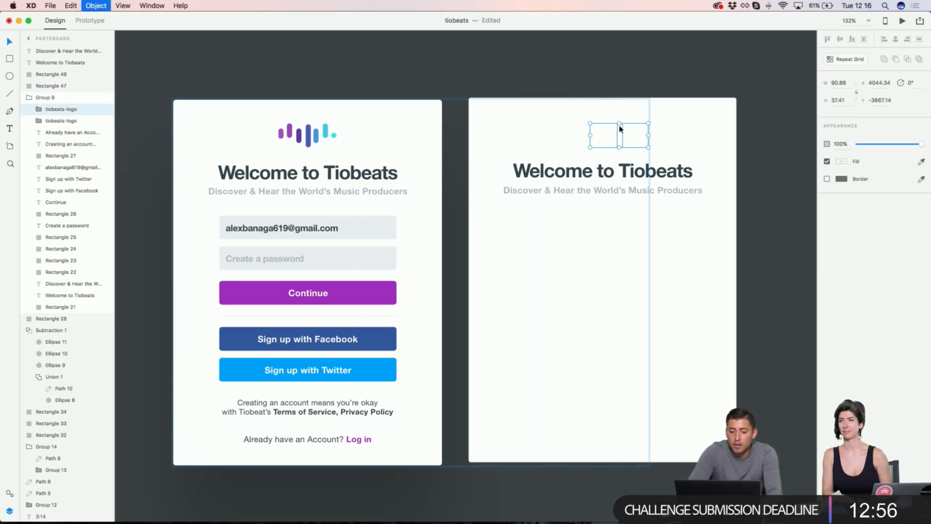
key(super+x)
click(603, 139)
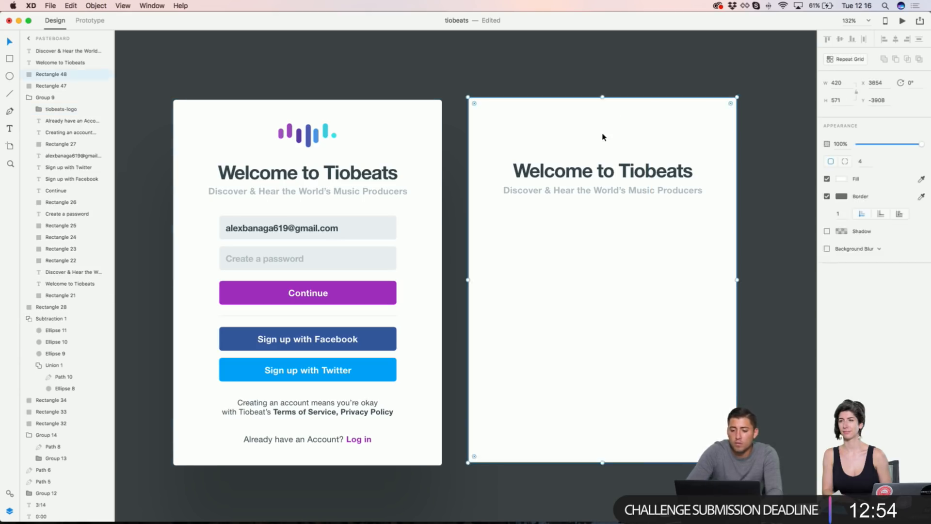
key(super+v)
shift+click(565, 183)
shift+click(659, 174)
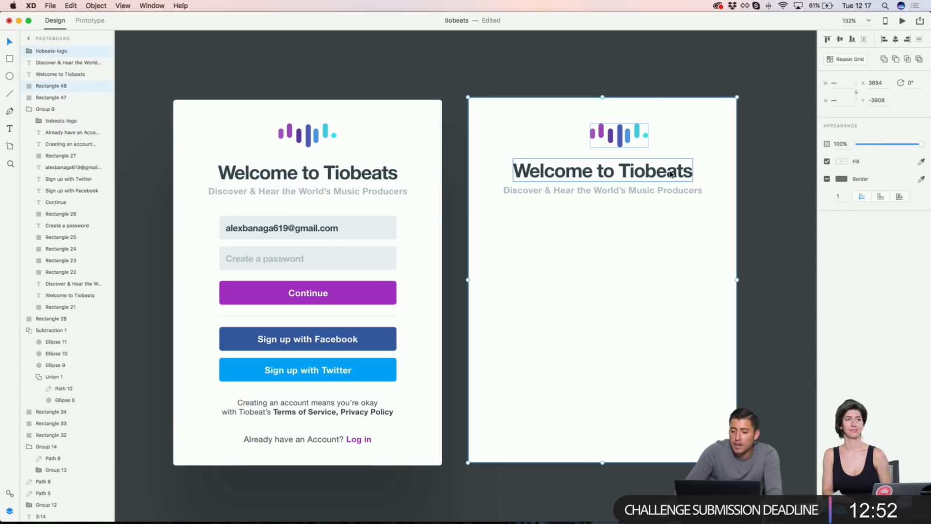
click(669, 79)
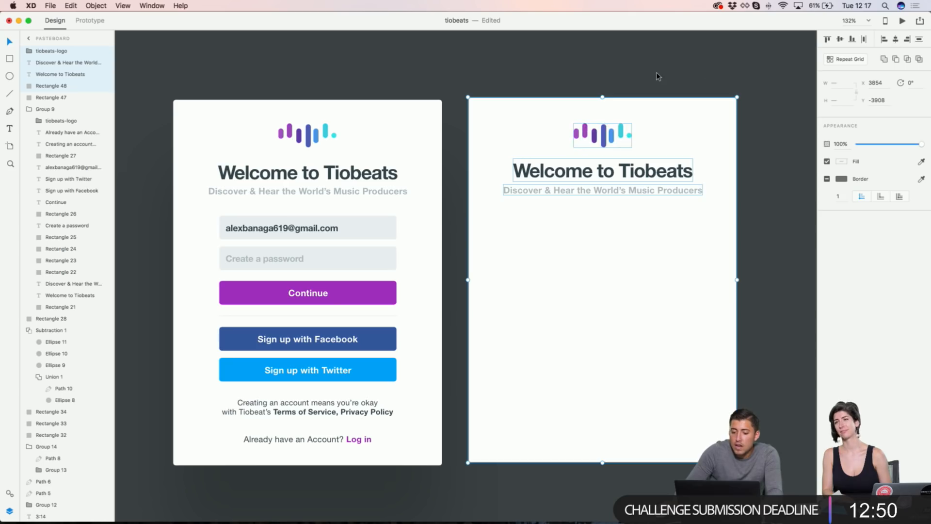
Step: Draw a 305 × 32 bordered rectangle below the subtitle on the Welcome card
scroll(656, 76, right, 2)
scroll(656, 76, right, 2)
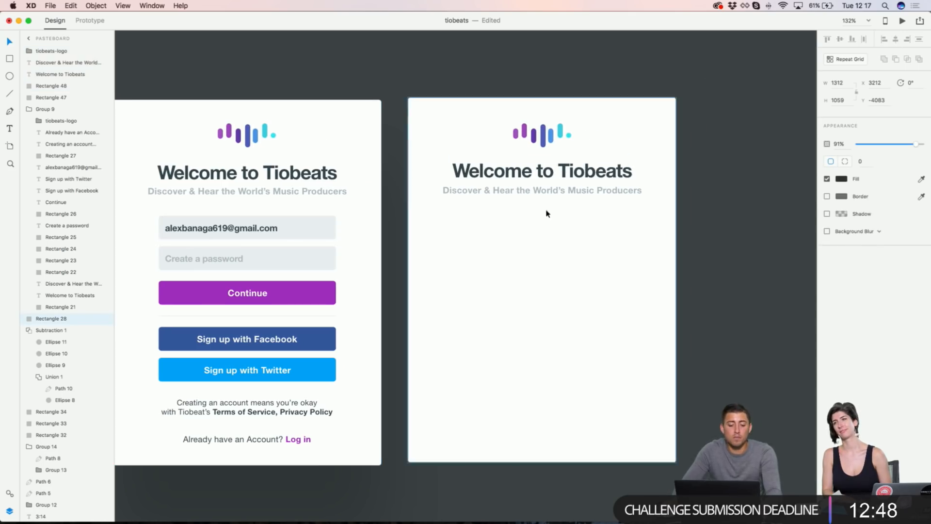
scroll(622, 127, right, 10)
scroll(614, 115, up, 5)
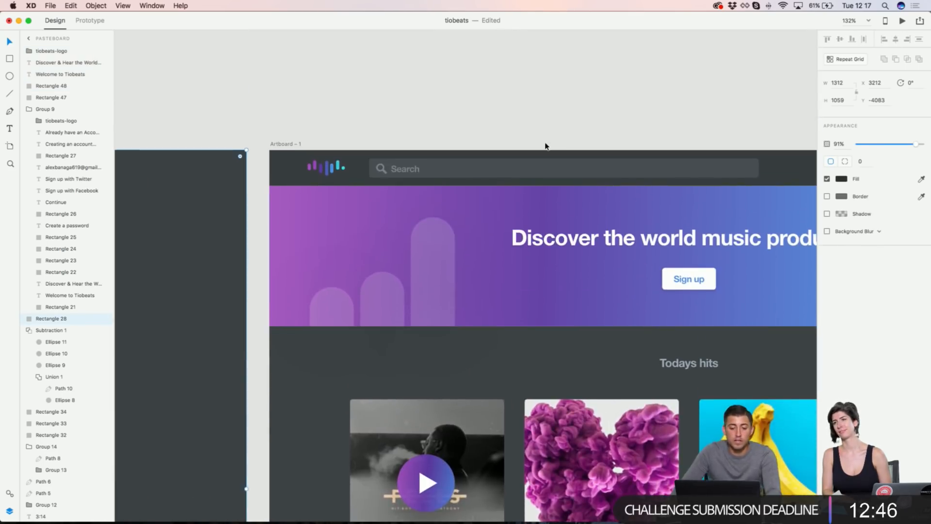
scroll(545, 145, left, 4)
scroll(545, 146, left, 10)
scroll(542, 151, down, 8)
scroll(461, 231, up, 3)
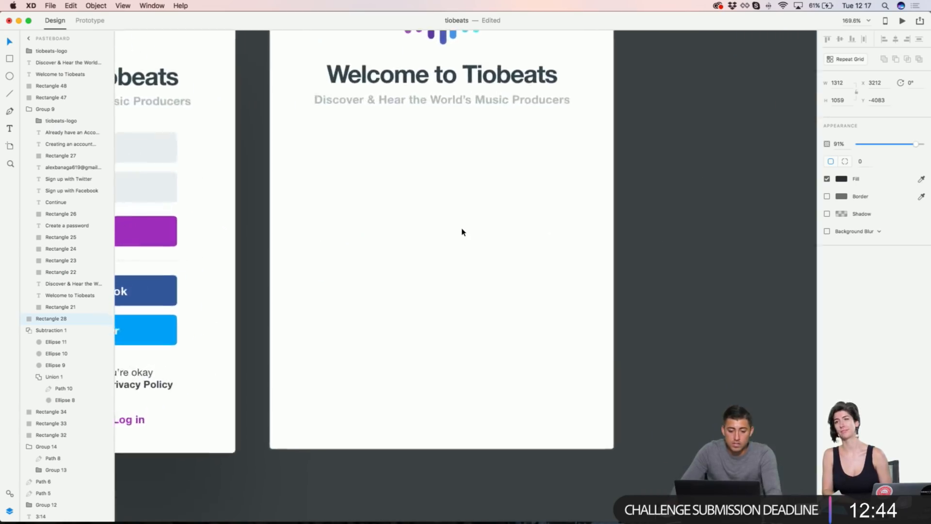
scroll(461, 232, up, 2)
key(r)
drag(358, 200, 609, 228)
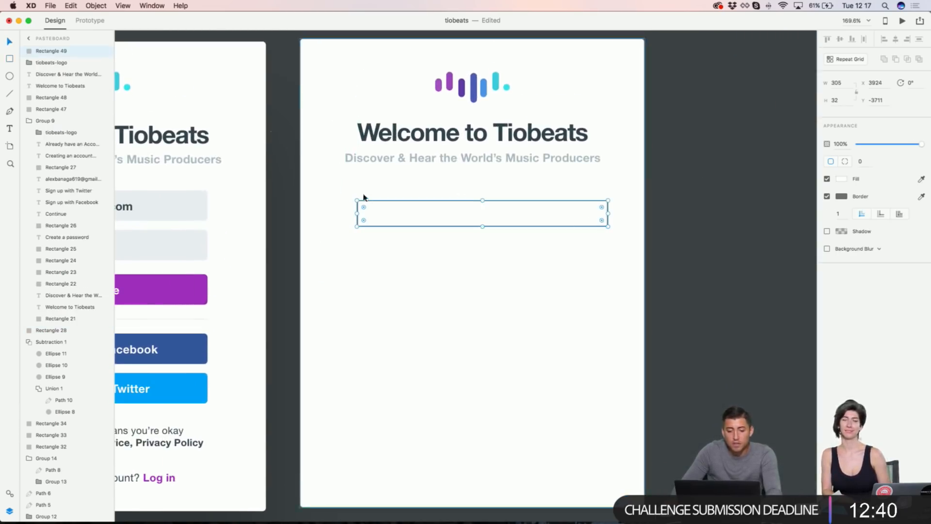
Step: Give the input box a corner radius of 4 and raise its height from 32 to 37
drag(376, 203, 368, 194)
scroll(369, 193, left, 10)
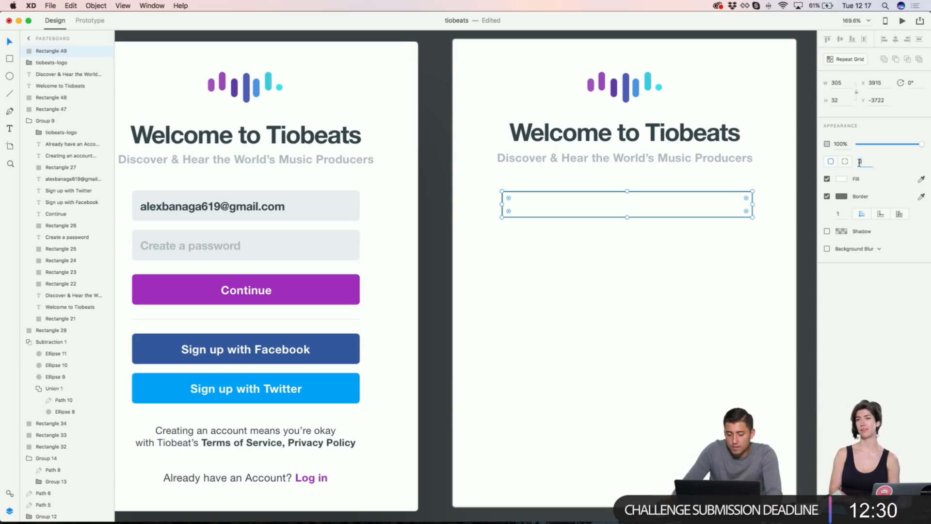
key(Return)
right_click(323, 199)
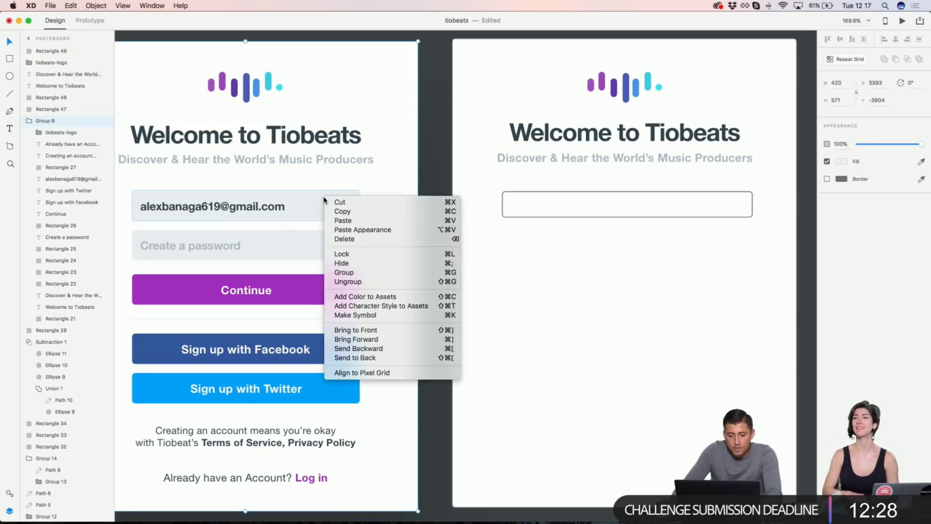
click(515, 197)
click(515, 194)
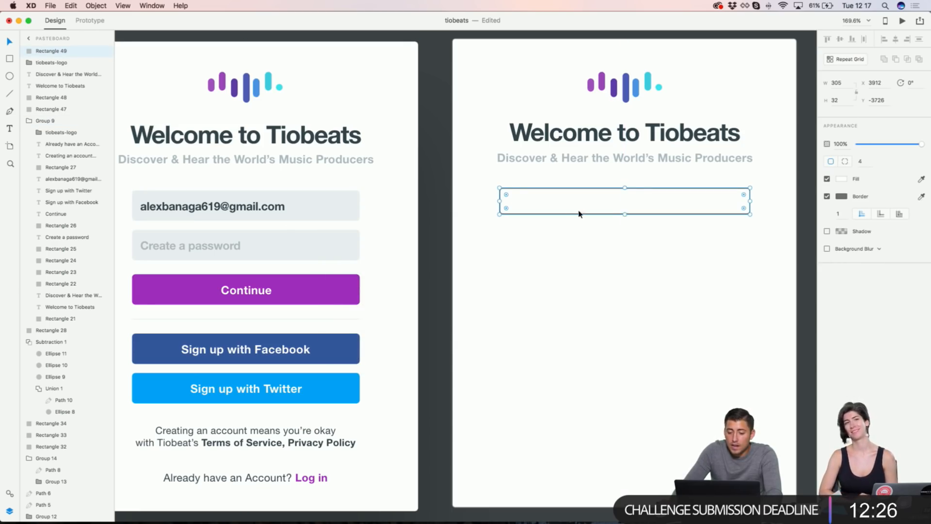
drag(625, 214, 624, 217)
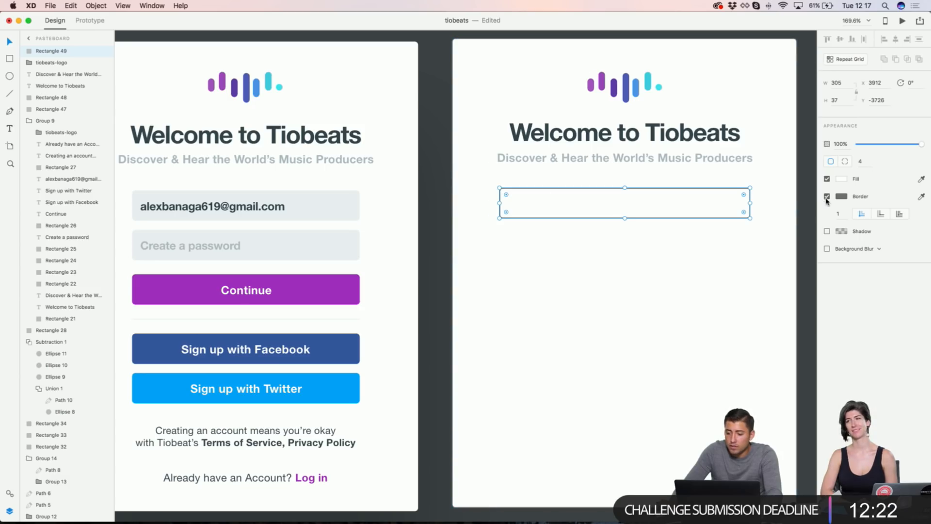
Step: Duplicate the 305 × 37 input box directly below the original
drag(696, 192, 698, 231)
key(super+1)
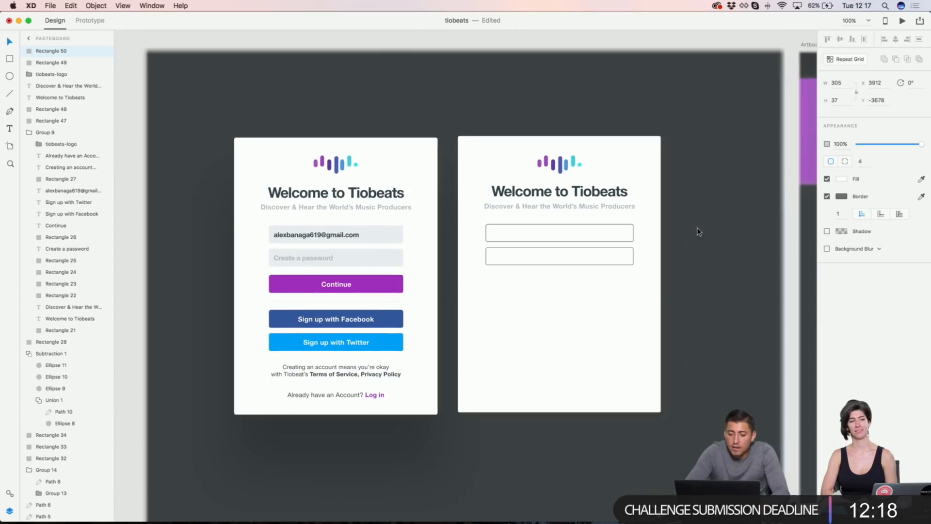
click(385, 286)
double_click(384, 287)
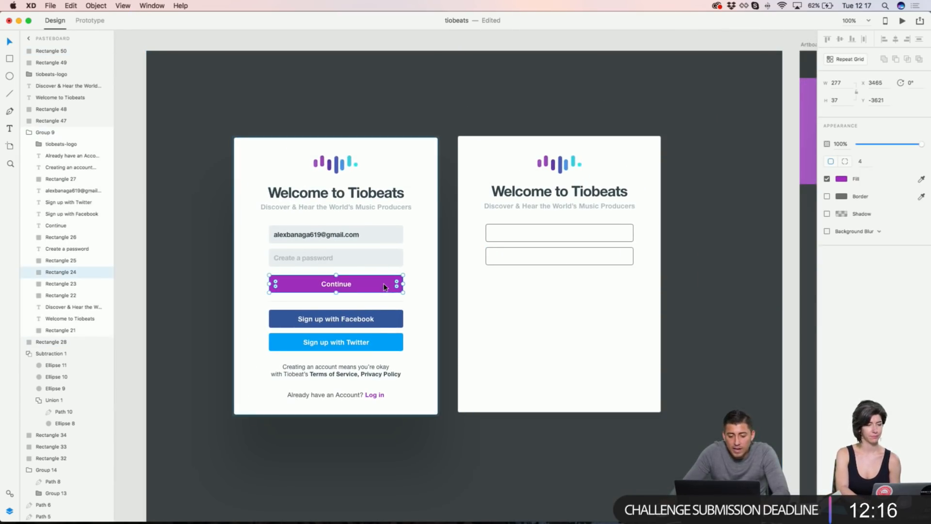
Step: Copy the purple Continue button from the left card onto the right card
shift+click(340, 286)
drag(339, 286, 557, 285)
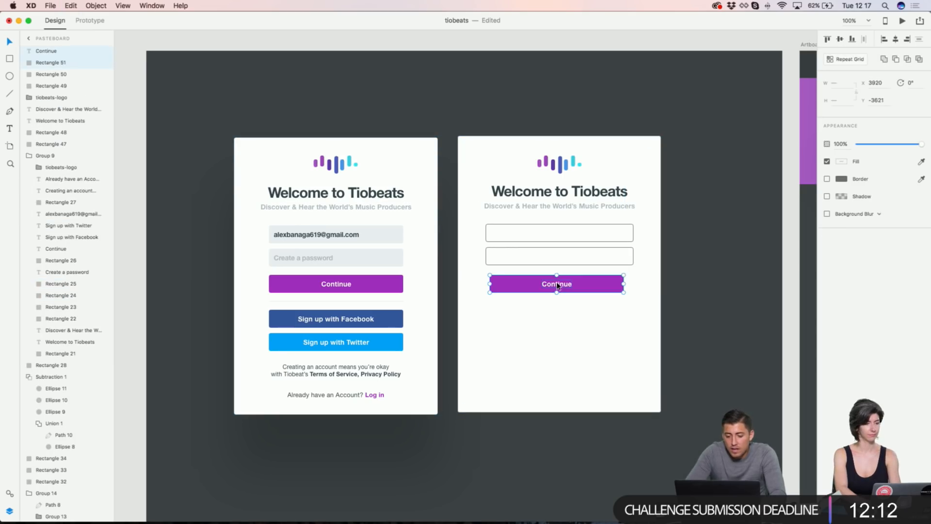
click(333, 323)
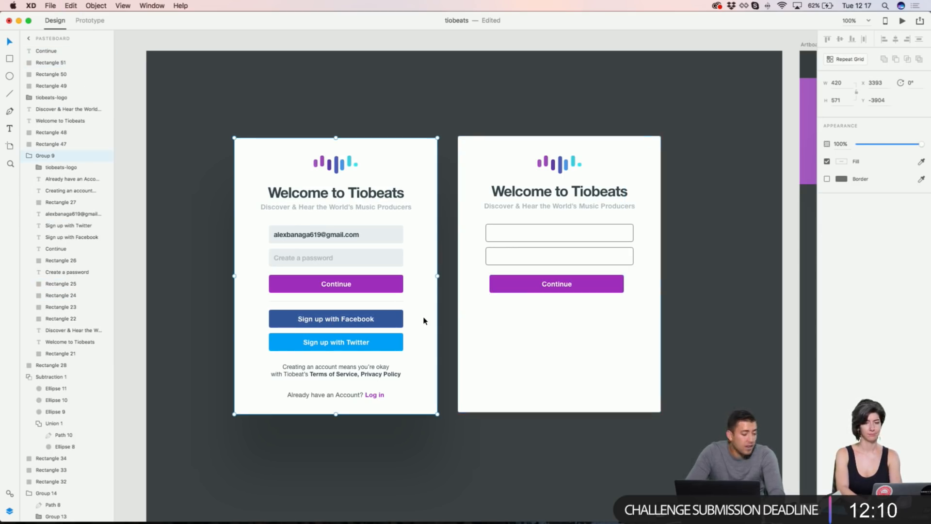
scroll(423, 321, up, 2)
scroll(484, 291, down, 1)
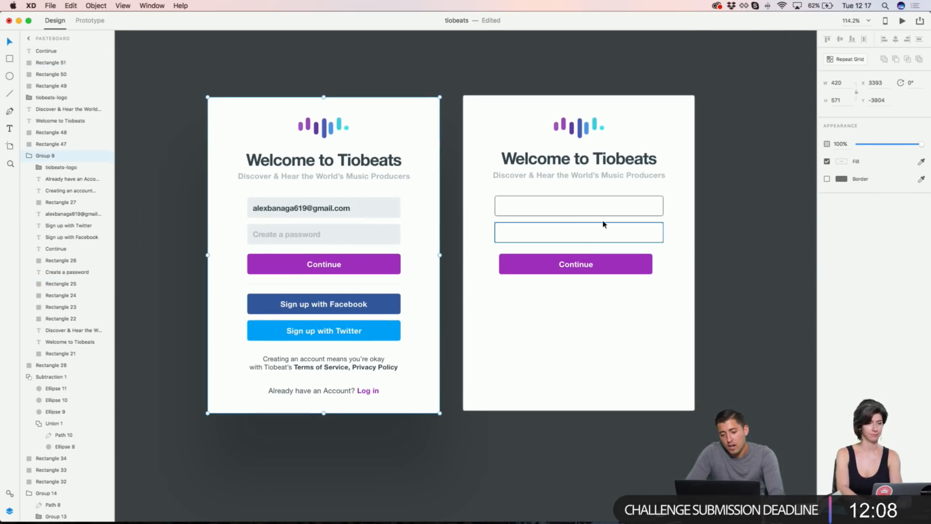
scroll(604, 225, up, 3)
scroll(603, 222, down, 1)
Step: Remove both input boxes' borders and fill them with the left email field's grey (#EAEFF1)
click(480, 210)
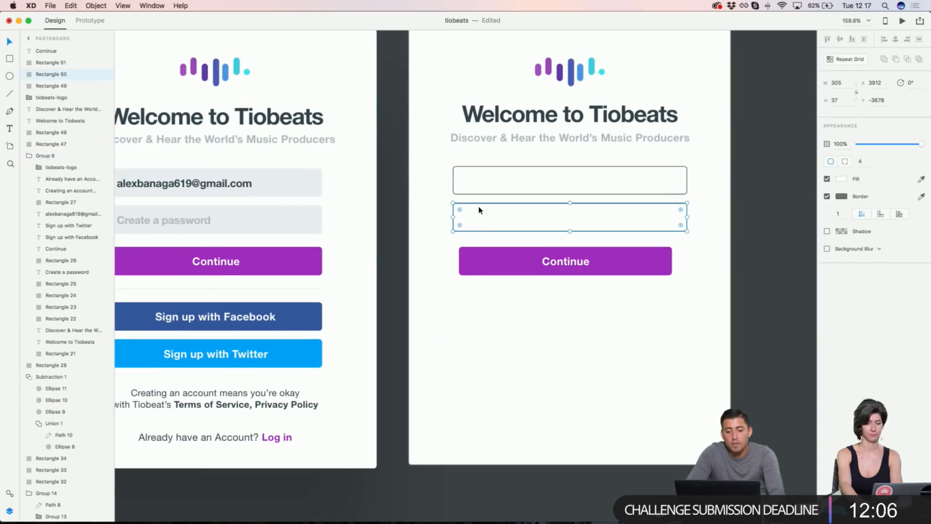
shift+click(481, 195)
click(827, 196)
click(841, 179)
click(821, 217)
click(323, 185)
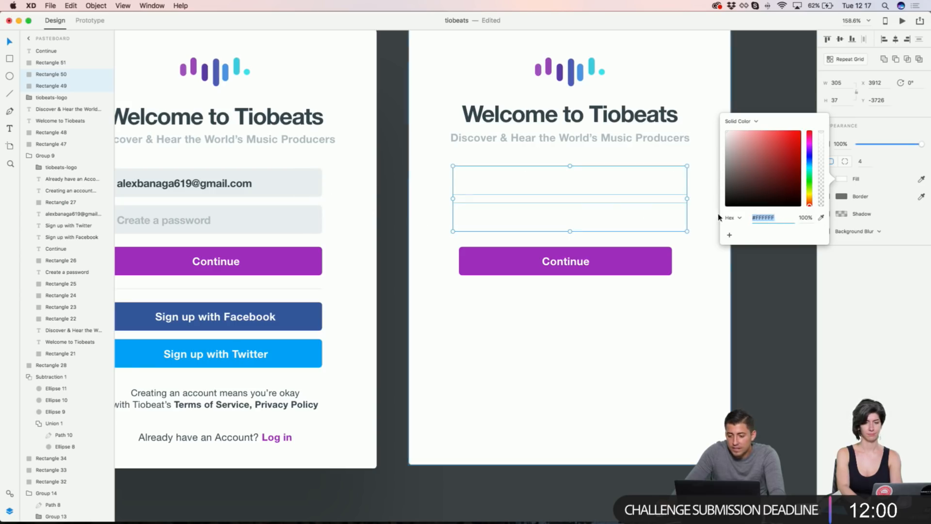
click(821, 218)
click(301, 183)
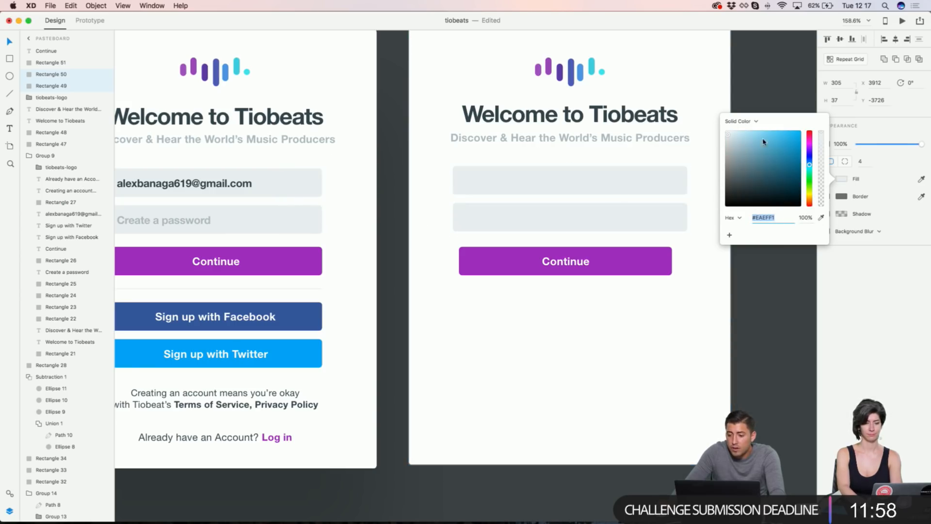
click(763, 77)
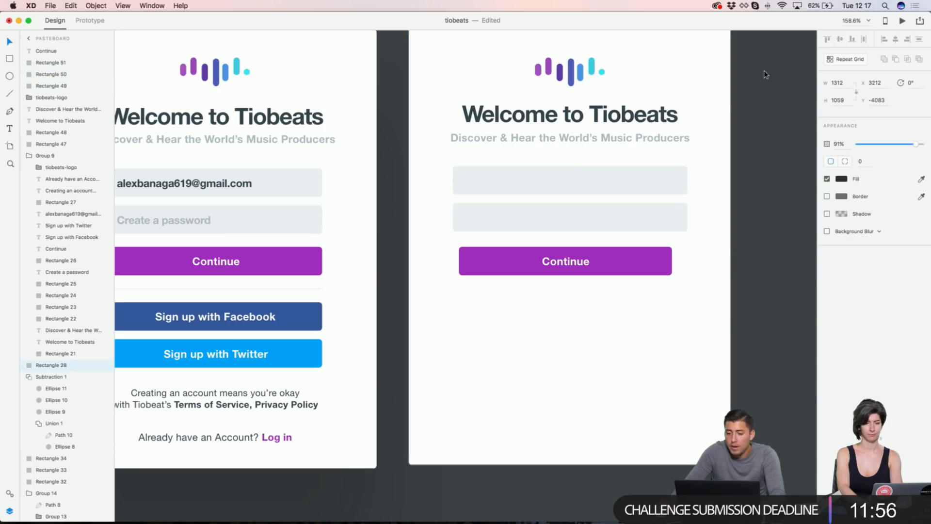
Step: Widen the Continue button from 277 to 305 and left-align it with the input fields
click(630, 228)
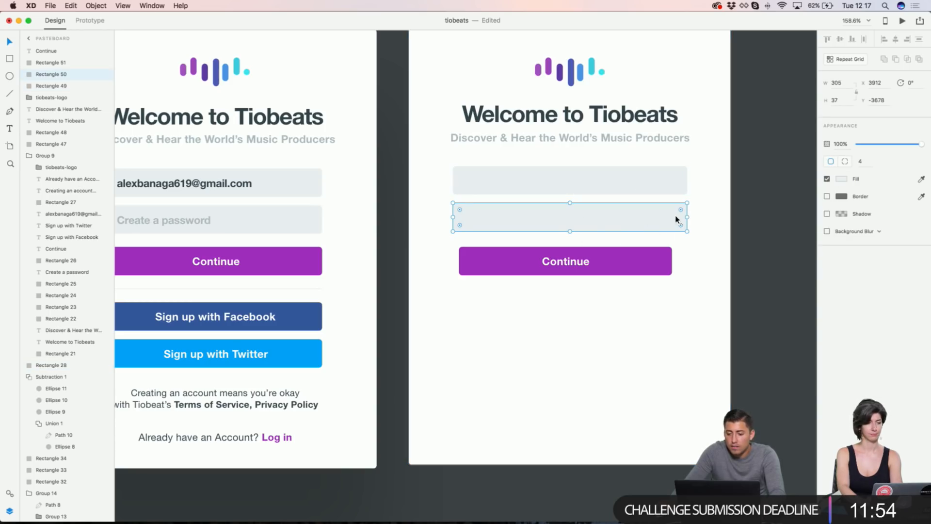
click(837, 83)
key(super+c)
click(650, 252)
click(837, 83)
key(super+v)
key(Return)
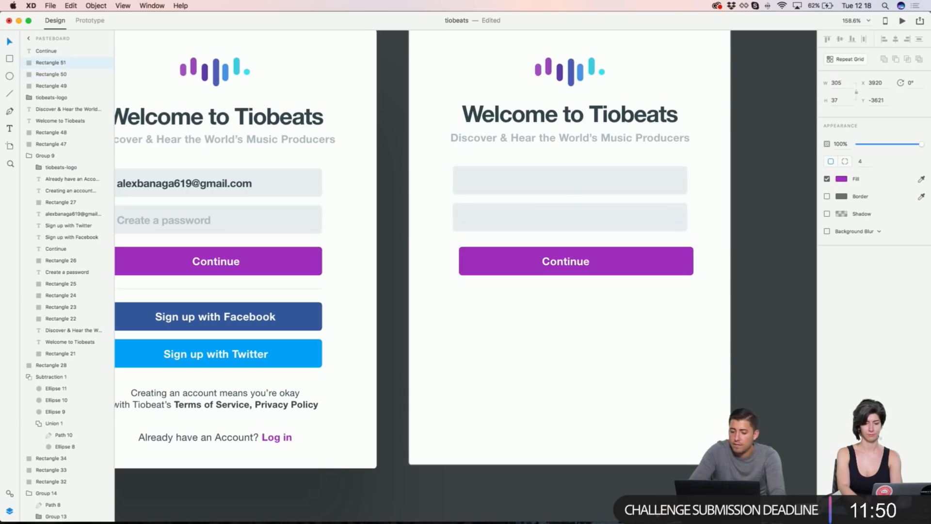
shift+click(602, 216)
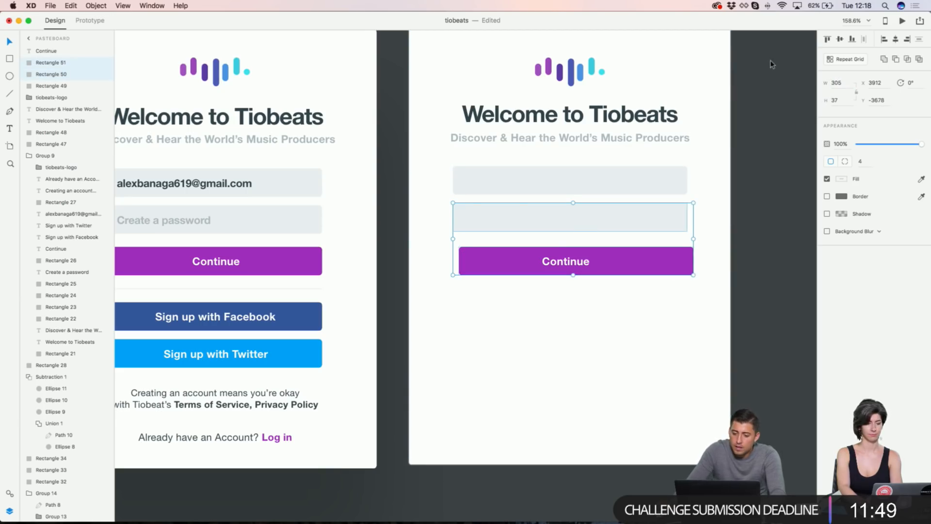
click(883, 39)
click(742, 174)
Step: Centre the Continue label in its button and duplicate the label into the second field
click(560, 264)
shift+click(627, 260)
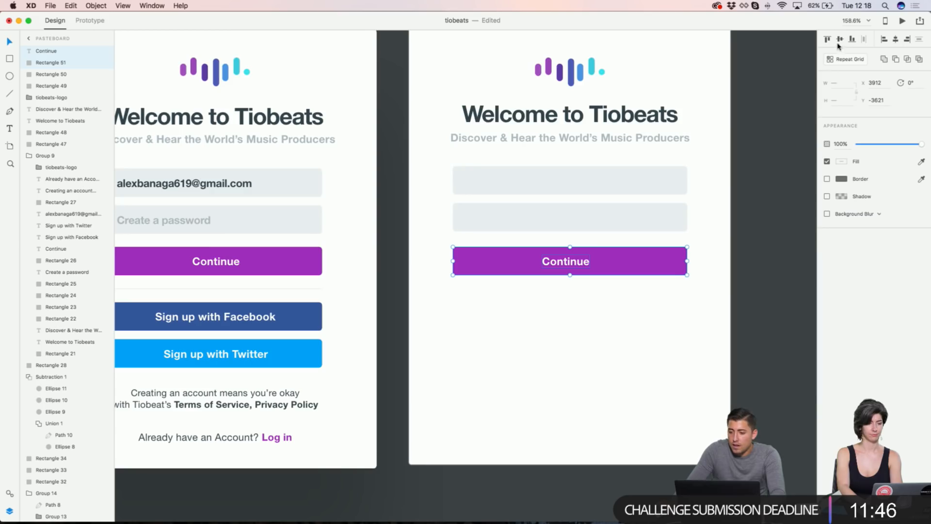
click(898, 43)
click(715, 217)
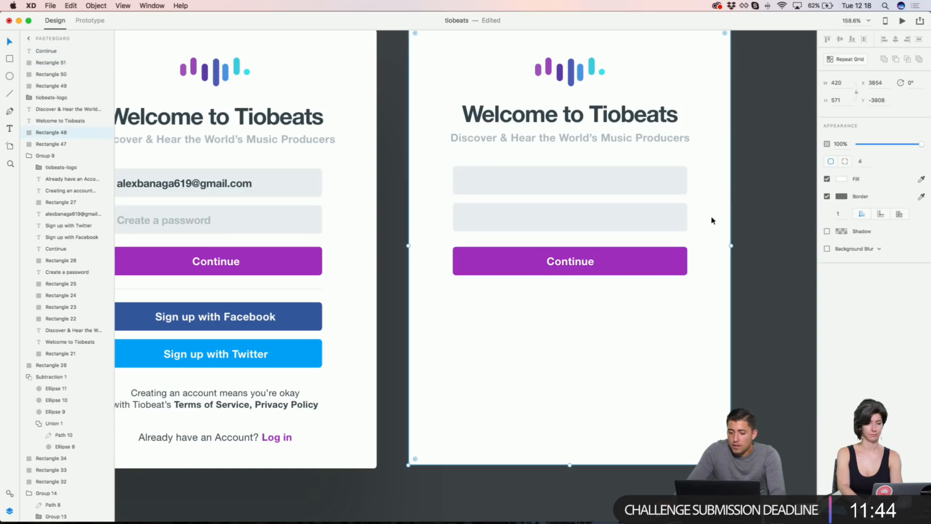
click(550, 269)
drag(551, 263, 559, 221)
click(661, 220)
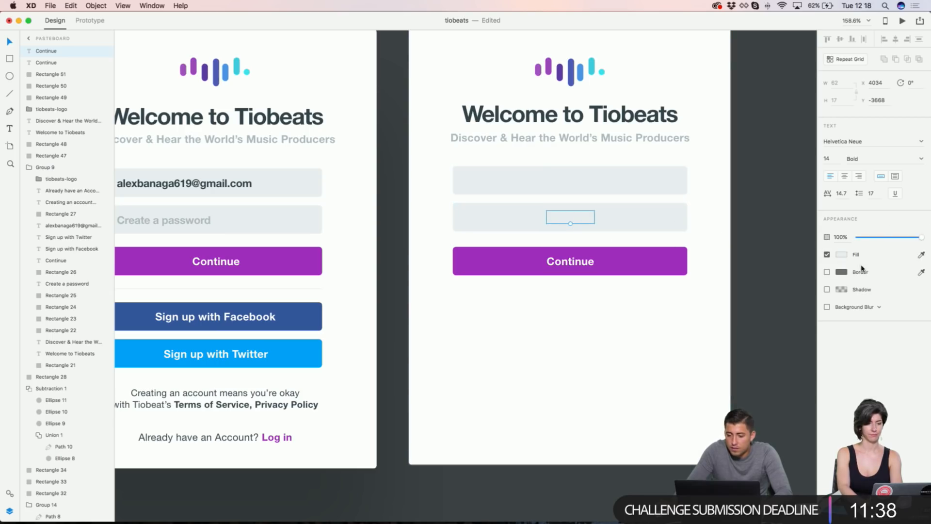
Step: Make the copied label a #CAD1D5 'Create a password' placeholder with tighter character spacing
click(841, 257)
drag(728, 209, 730, 216)
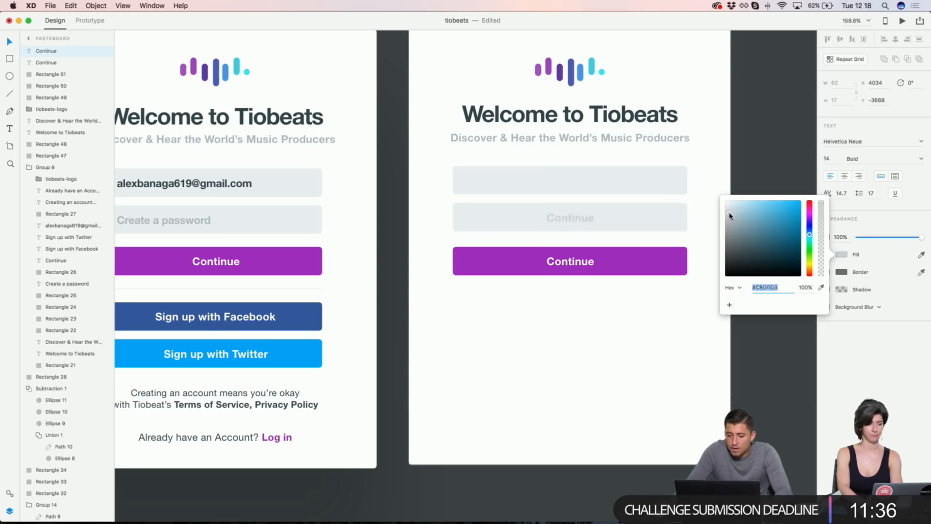
double_click(558, 217)
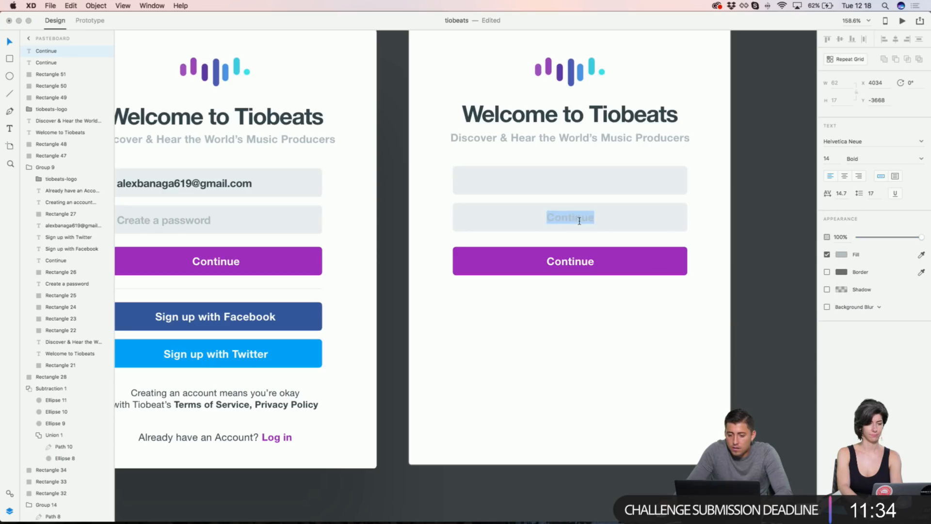
text(Create a passwrp)
text(d)
key(Escape)
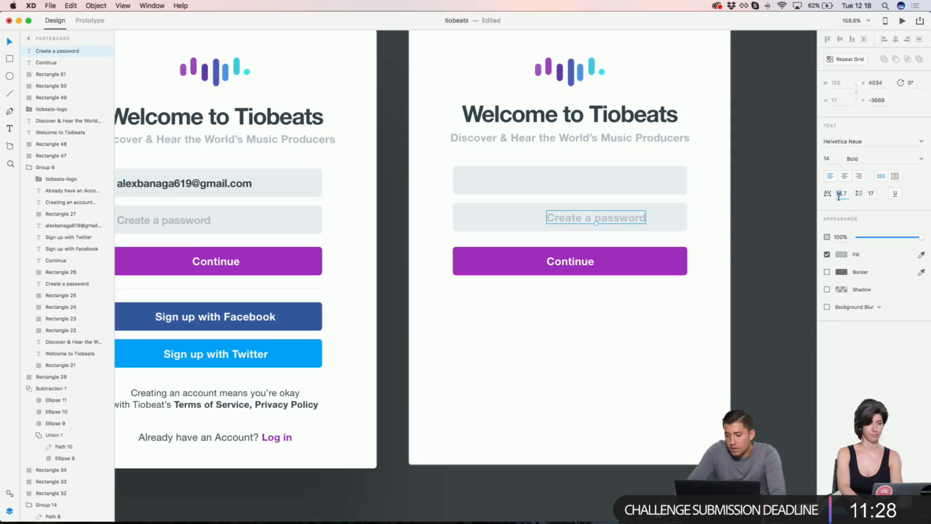
key(Down)
key(shift+Down)
key(shift+Down)
key(shift+Down)
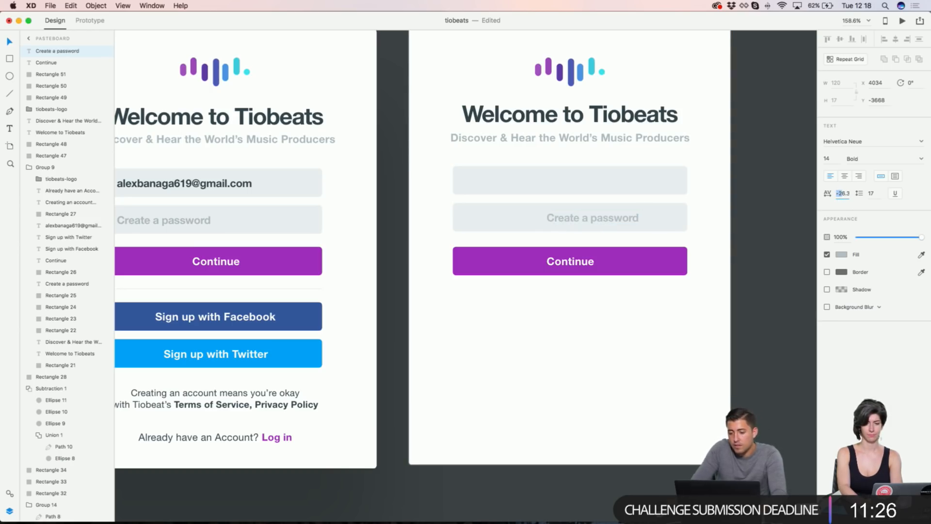
Step: Left-align the placeholder in the password field, shift it 10 right, and duplicate it into the first field
shift+click(663, 228)
click(884, 39)
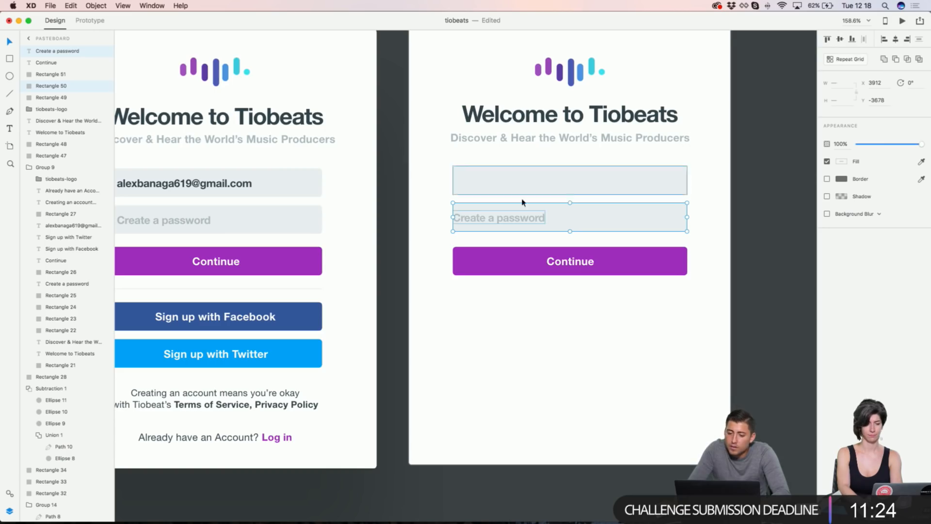
click(464, 217)
key(shift+Right)
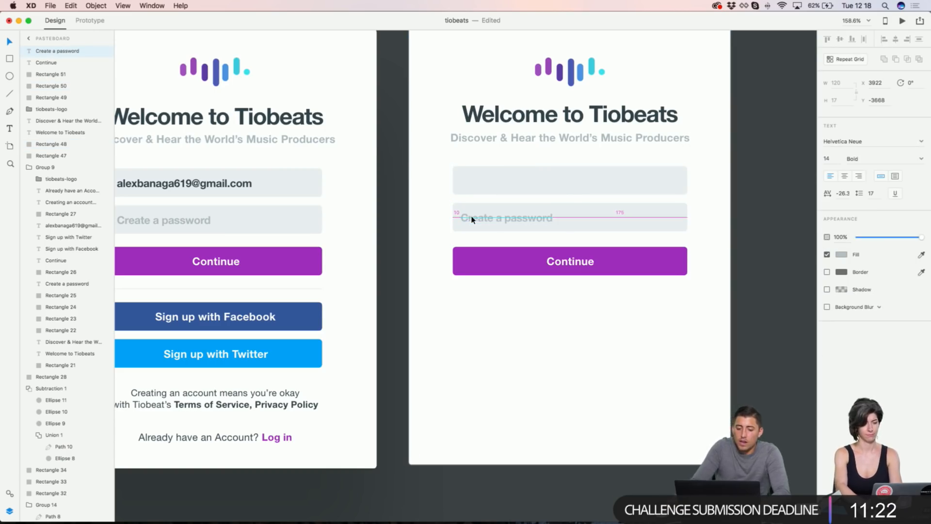
drag(497, 220, 497, 184)
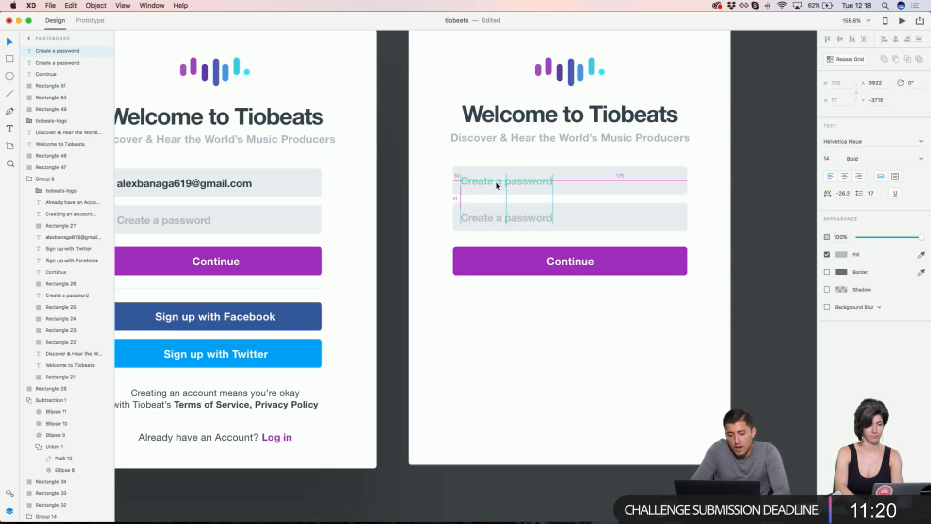
Step: Type the user's e-mail address in the first field and colour it with the heading's dark tone
scroll(499, 181, left, 3)
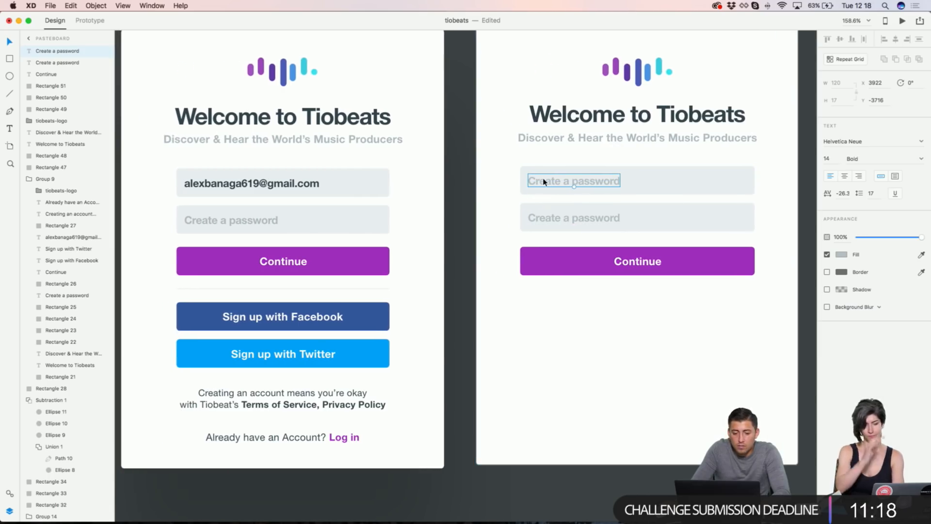
double_click(543, 182)
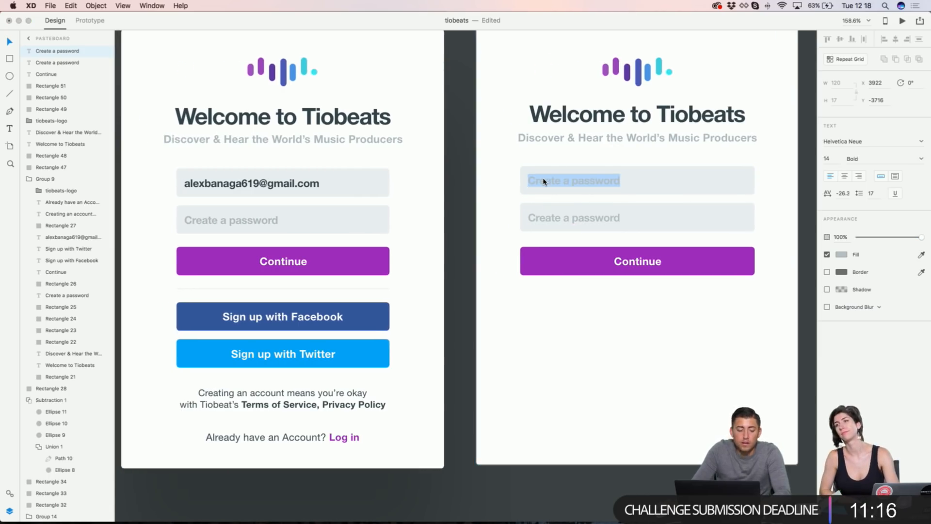
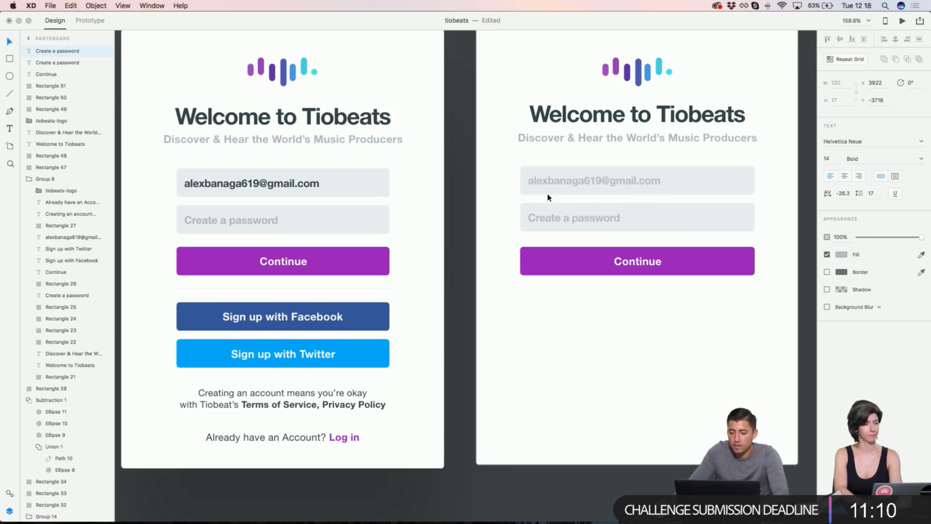
key(Escape)
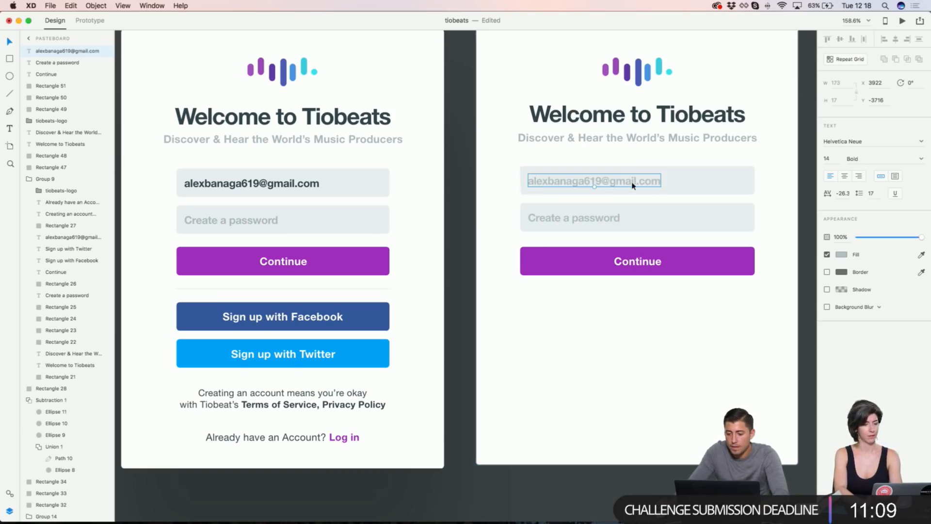
click(840, 255)
click(920, 254)
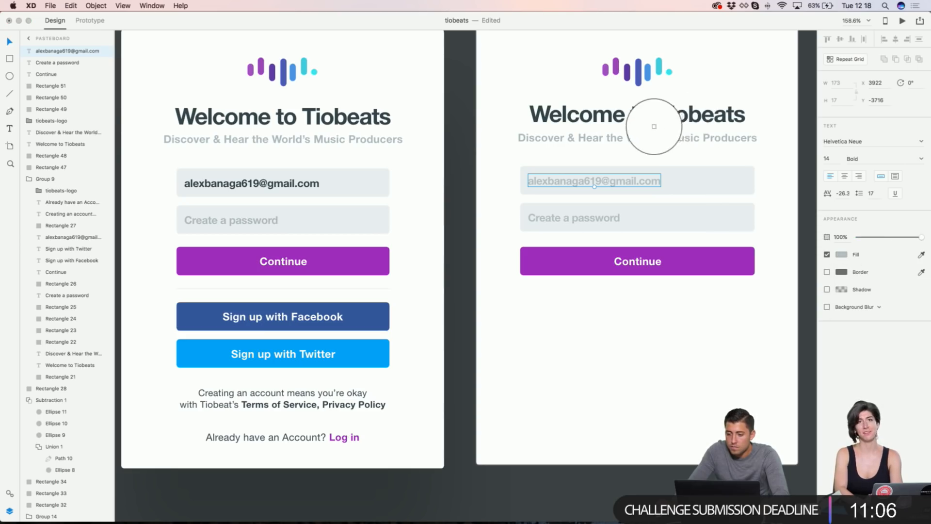
click(663, 114)
scroll(538, 166, right, 3)
scroll(538, 167, down, 2)
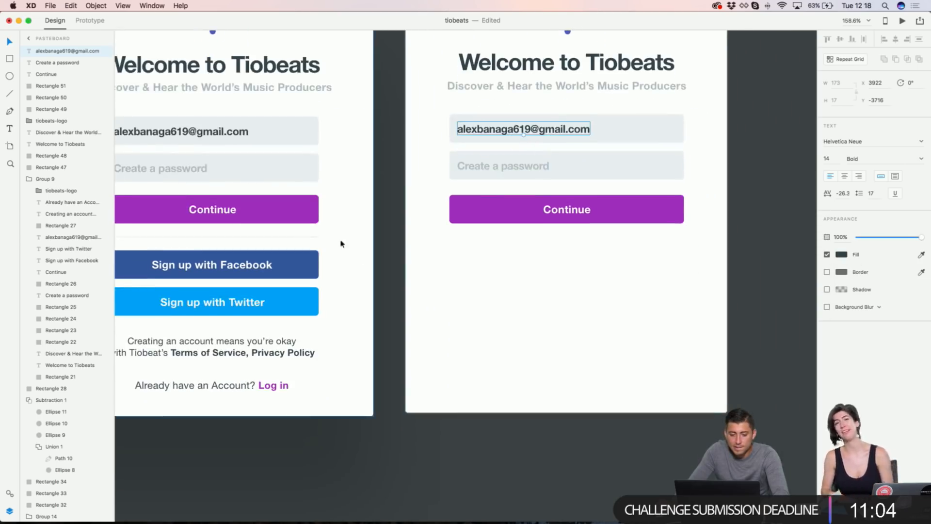
Step: Duplicate the divider, Facebook and Twitter buttons onto the right card and centre them horizontally
click(300, 241)
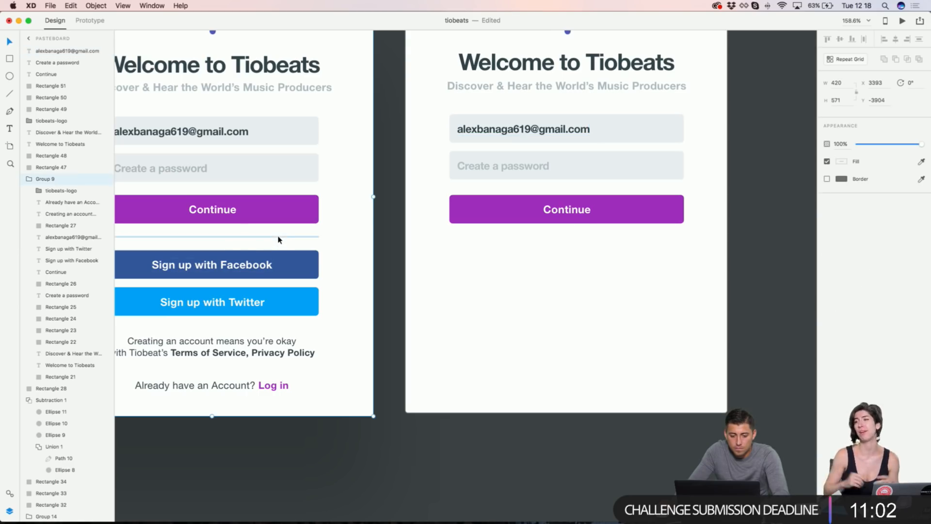
double_click(279, 238)
shift+click(251, 263)
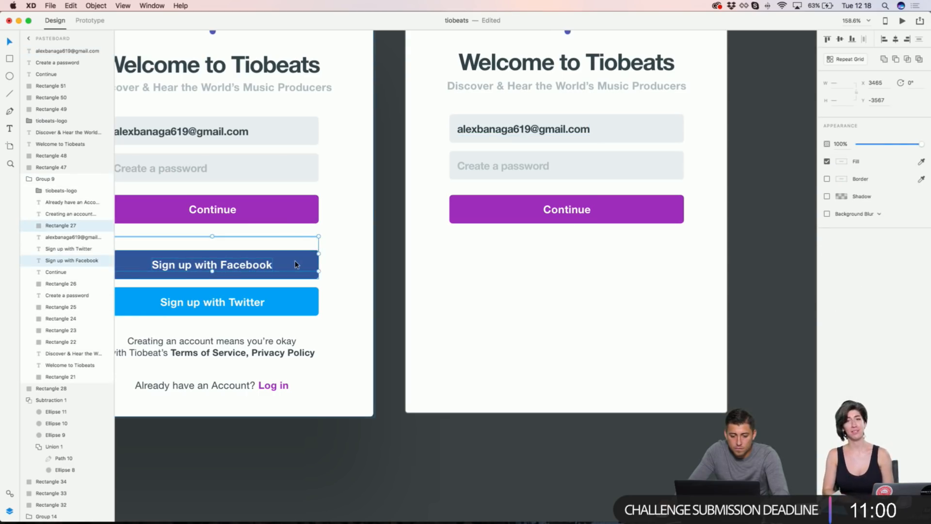
shift+click(296, 263)
shift+click(296, 304)
key(super+v)
key(super+v)
drag(286, 267, 627, 254)
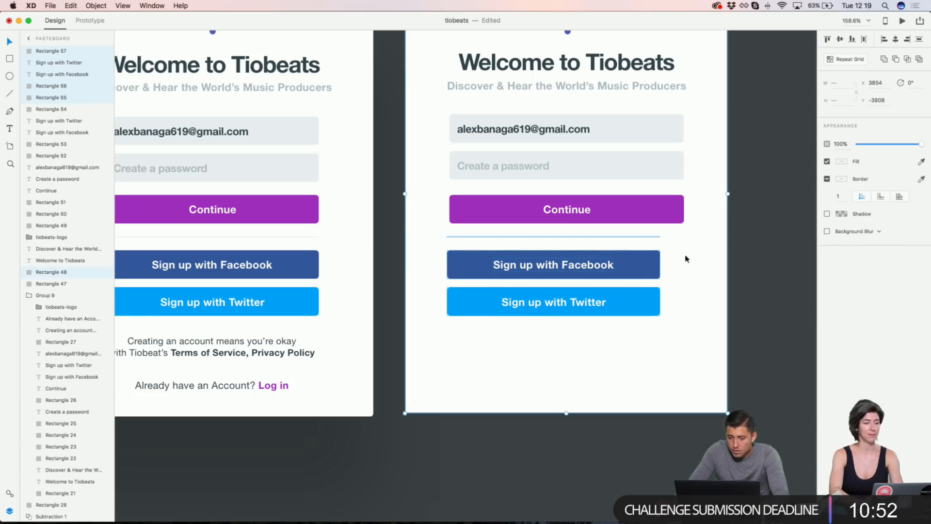
click(896, 41)
Step: Set both social buttons to a width of 305 and left-align them with the Continue button
click(671, 206)
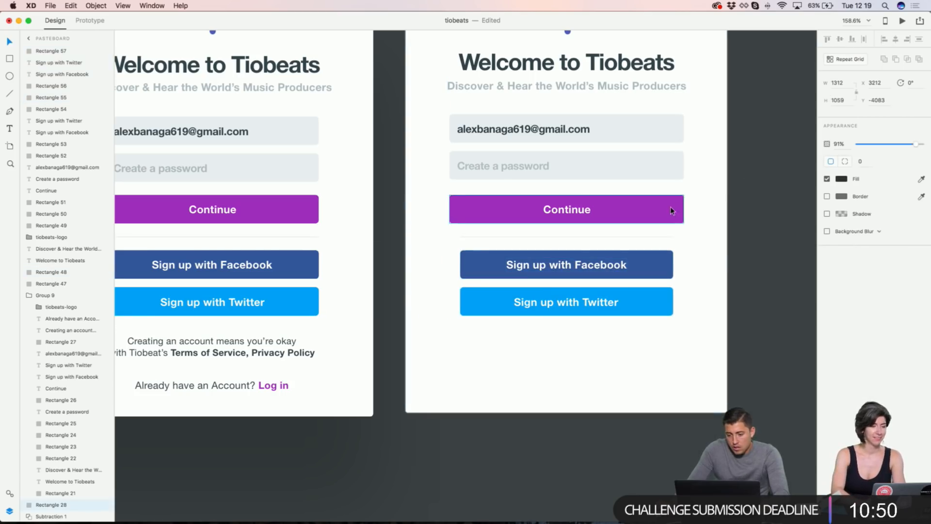
click(672, 262)
shift+click(658, 300)
click(836, 83)
text(305)
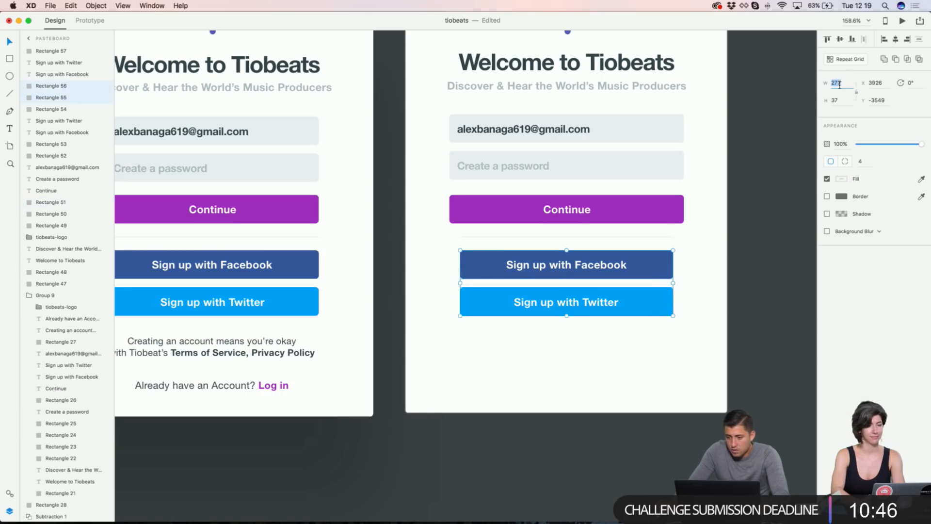
key(Return)
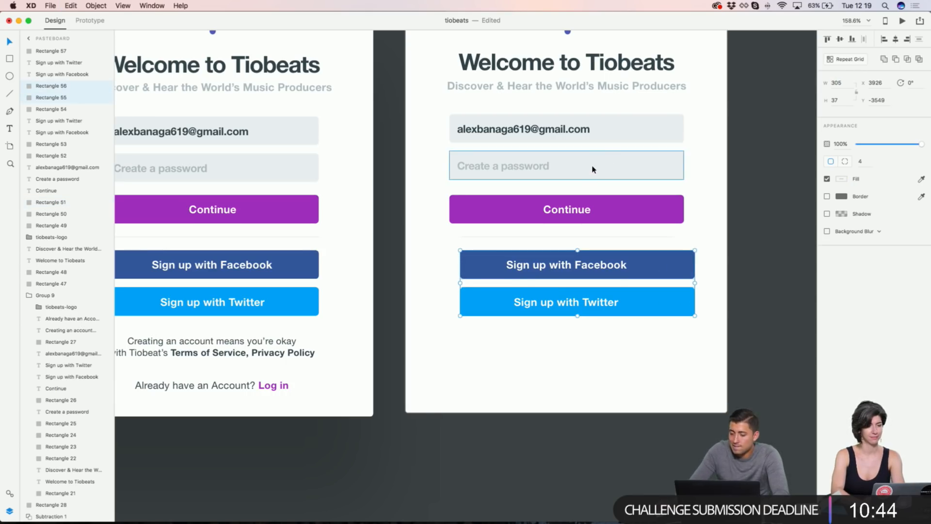
shift+click(657, 208)
click(883, 41)
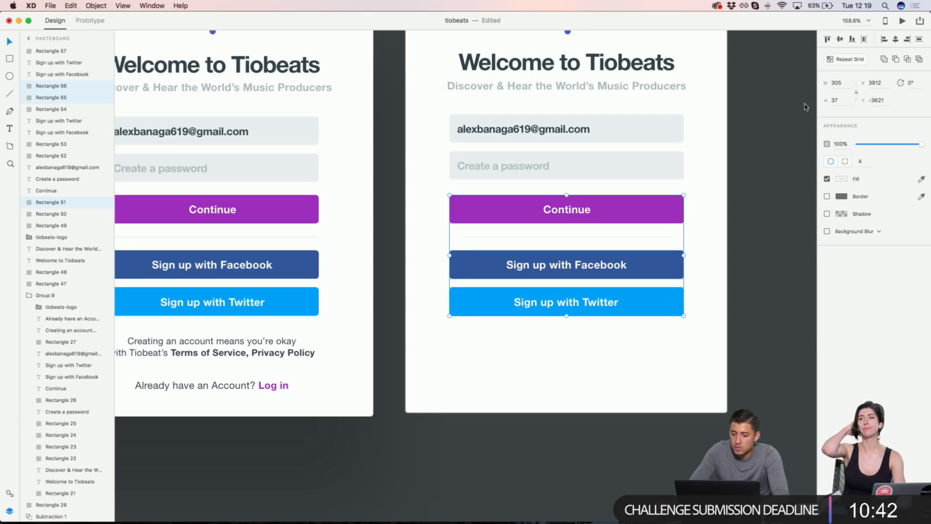
click(755, 146)
Step: Copy the terms note and Log in line onto the right card below the Twitter button
scroll(754, 145, down, 3)
scroll(755, 145, left, 3)
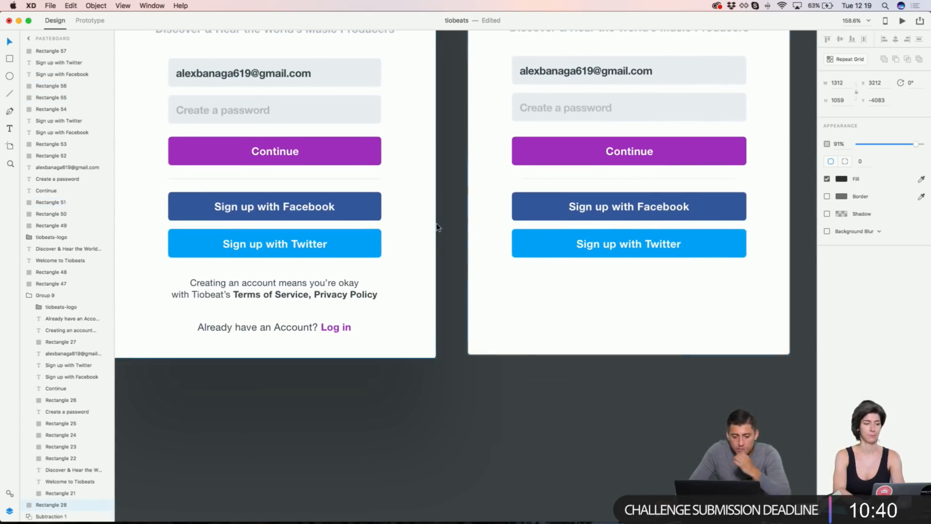
click(255, 283)
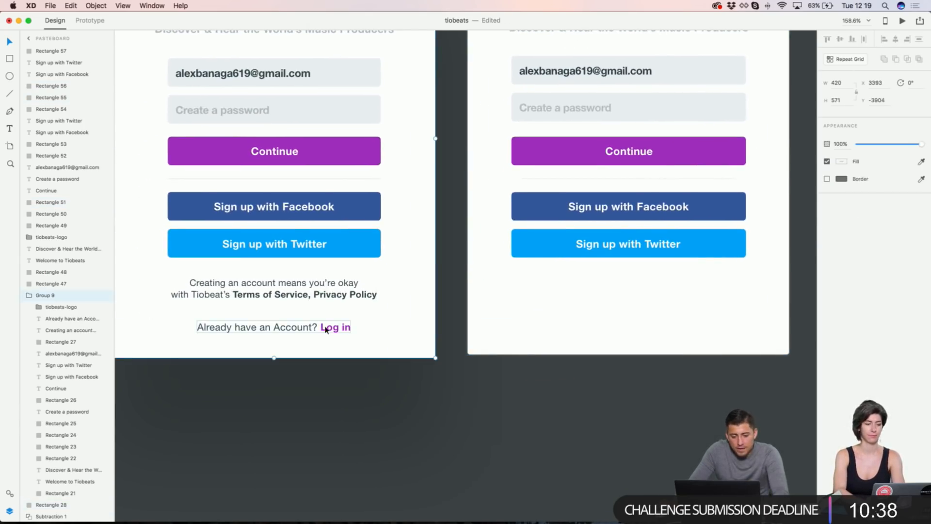
double_click(326, 297)
shift+click(322, 328)
key(super+c)
scroll(360, 319, right, 5)
key(super+v)
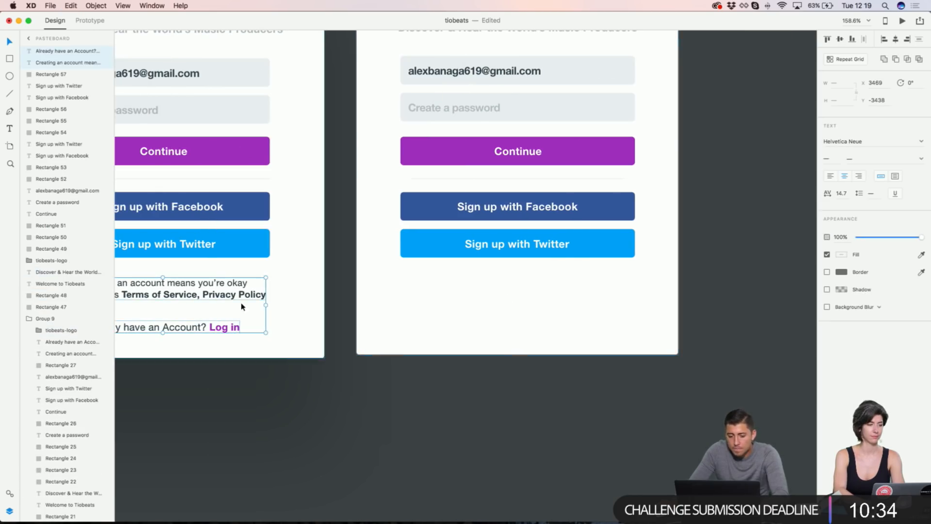
drag(247, 301, 577, 299)
click(639, 293)
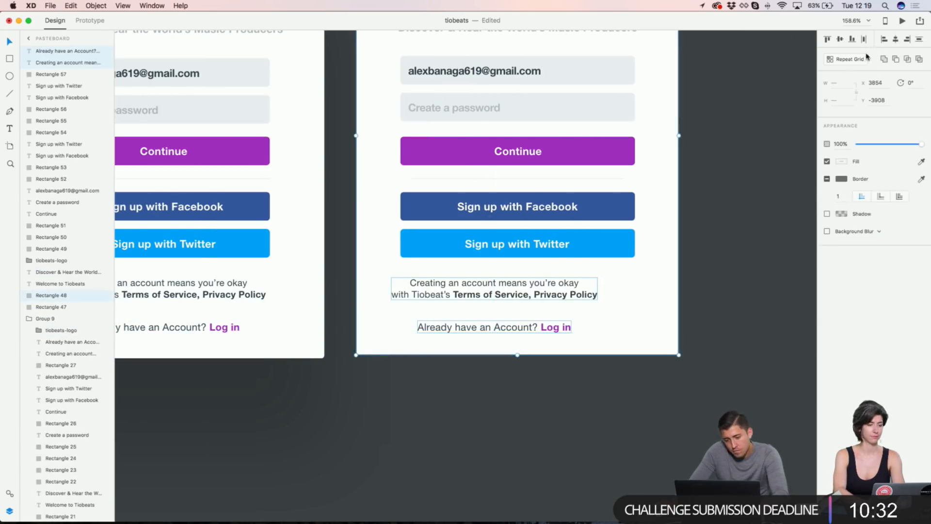
Step: Centre the terms and log-in text horizontally on the right sign-up card
click(900, 39)
scroll(785, 93, up, 5)
scroll(786, 94, left, 3)
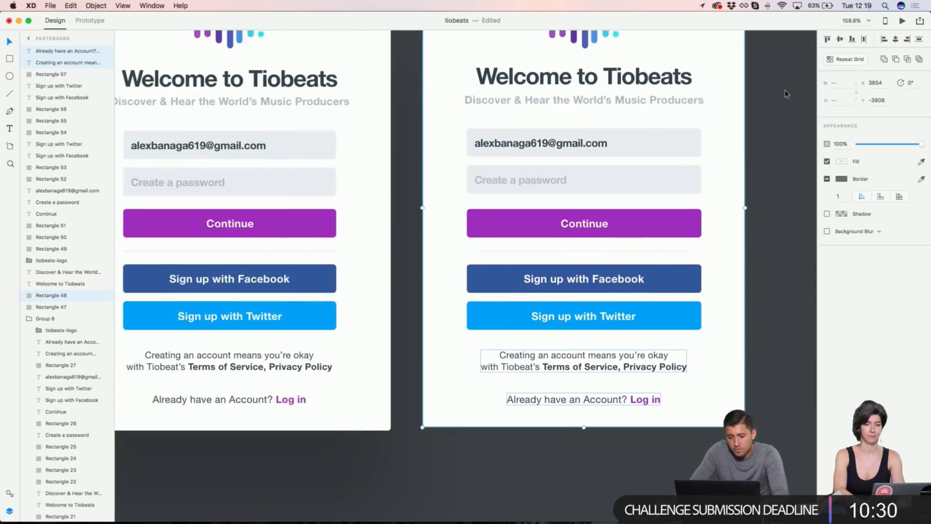
scroll(784, 91, left, 1)
scroll(774, 90, down, 2)
scroll(775, 90, up, 3)
scroll(775, 91, right, 2)
Step: Zoom and pan out until the Tiobeats home page artboard is visible beside the cards
click(684, 64)
scroll(684, 64, down, 1)
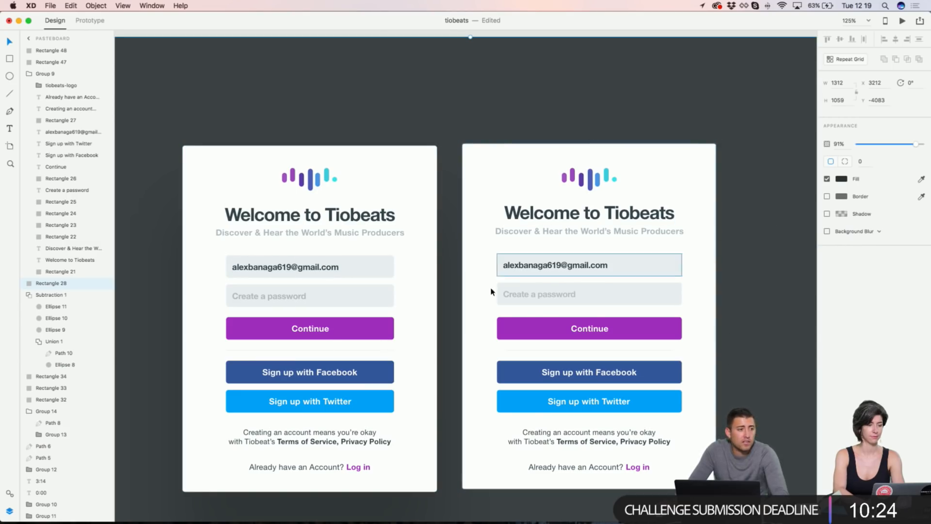
scroll(441, 244, right, 3)
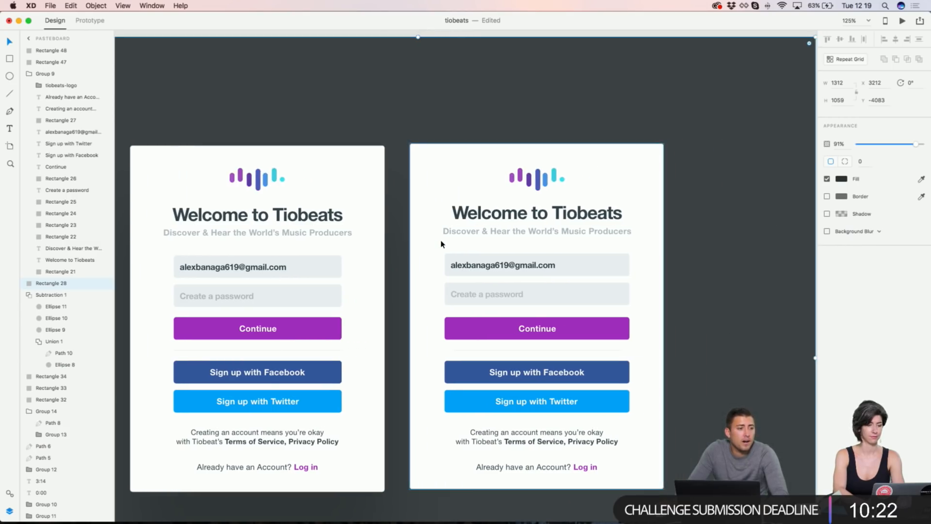
scroll(441, 244, down, 2)
scroll(441, 244, right, 3)
scroll(441, 244, left, 4)
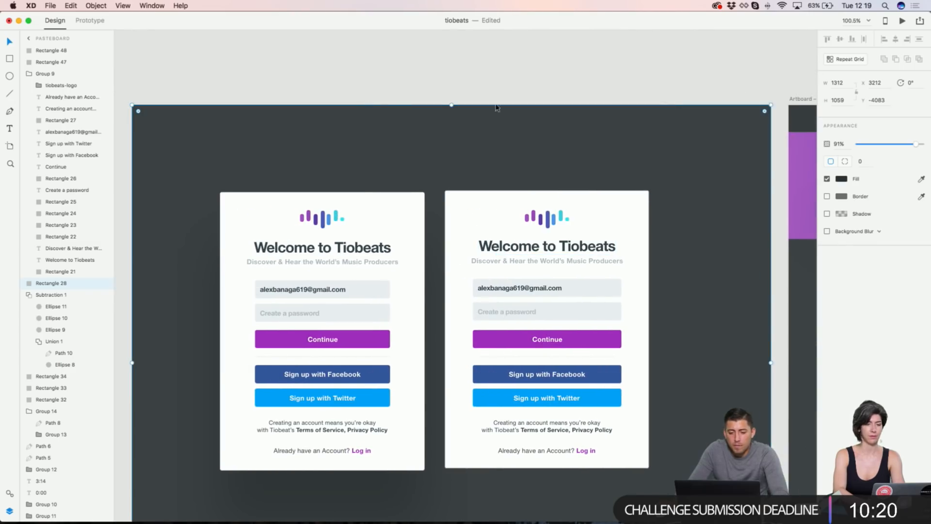
click(495, 101)
scroll(495, 101, down, 2)
scroll(495, 101, down, 2)
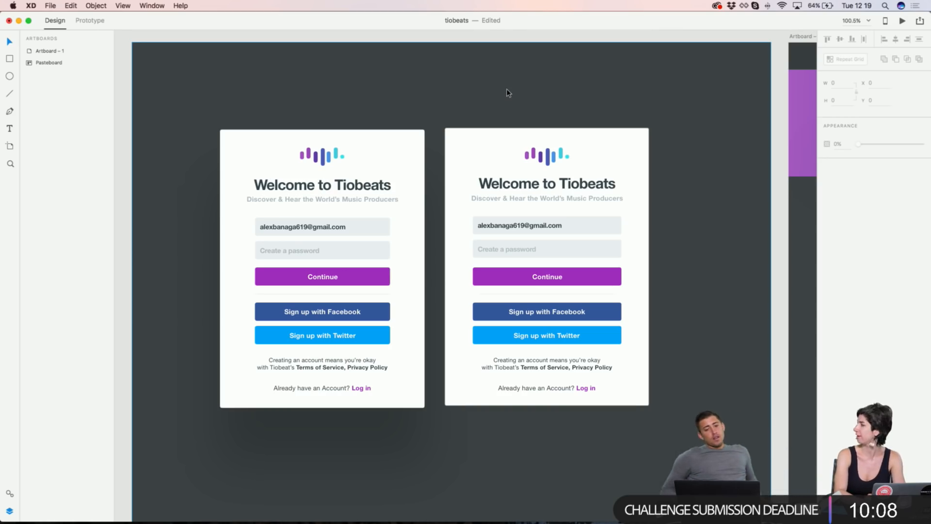
scroll(507, 92, down, 3)
scroll(504, 104, right, 3)
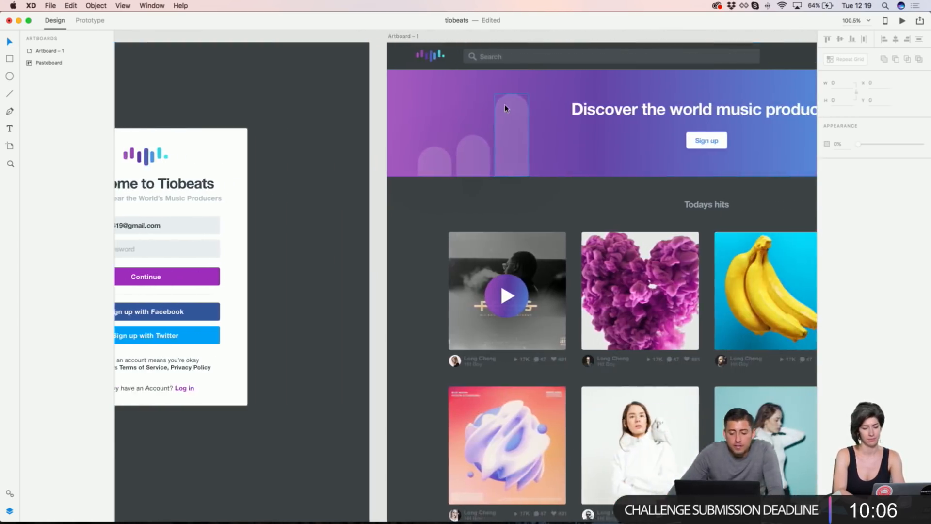
scroll(505, 108, down, 3)
scroll(505, 107, up, 3)
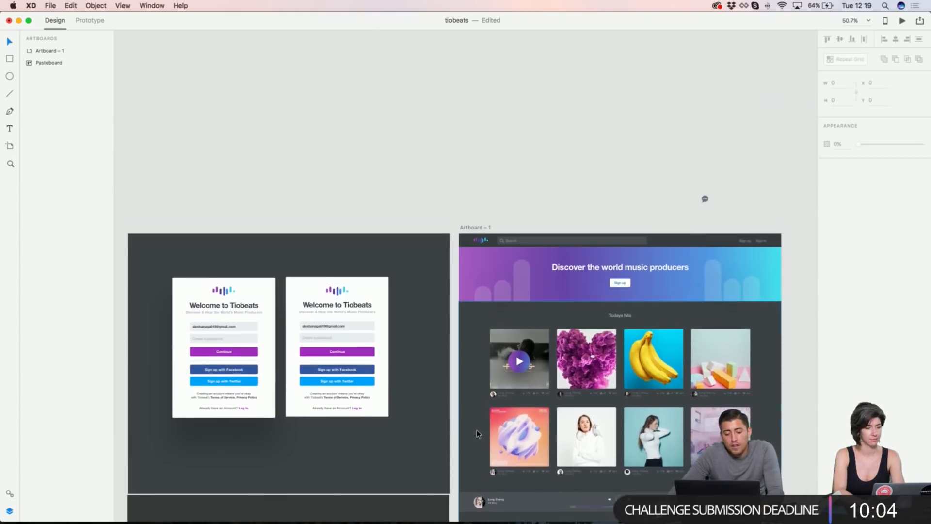
scroll(472, 409, down, 6)
scroll(333, 194, up, 3)
Step: Move the left login card and dark backdrop onto the home page artboard, with the card in front
click(257, 145)
drag(258, 146, 312, 450)
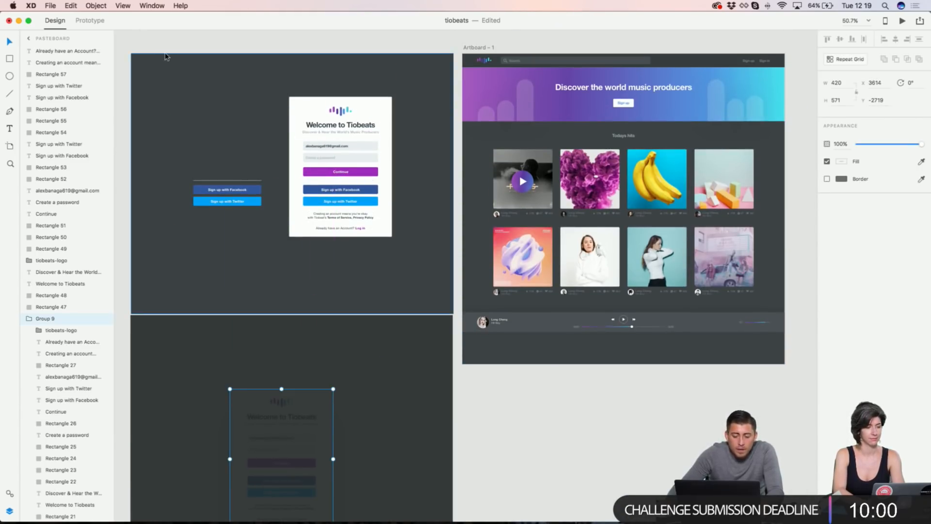
key(super+shift+bracketright)
shift+click(219, 339)
drag(219, 339, 546, 87)
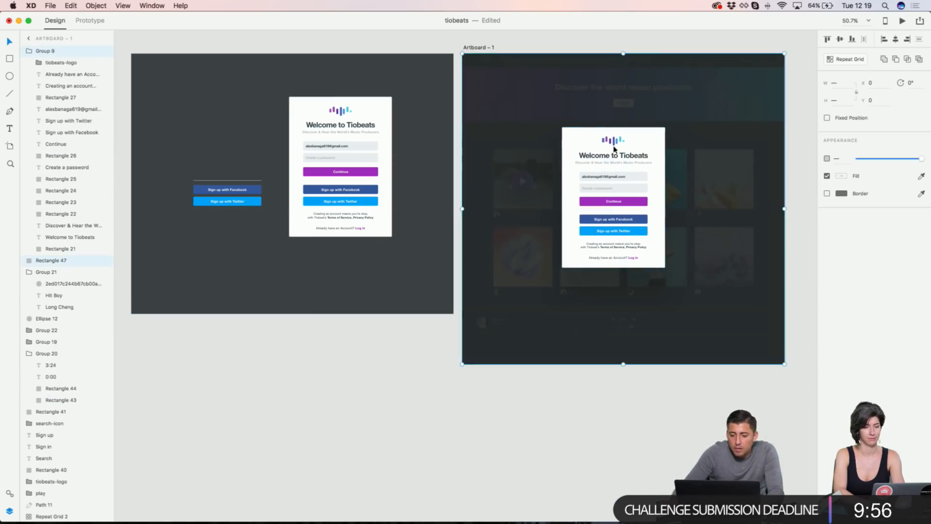
scroll(608, 145, up, 3)
scroll(609, 144, right, 2)
scroll(606, 145, up, 3)
click(597, 108)
drag(564, 311, 570, 275)
Step: Move the dimmed sign-up overlay copy below the dark artboard, then zoom into Artboard – 1
scroll(532, 342, up, 3)
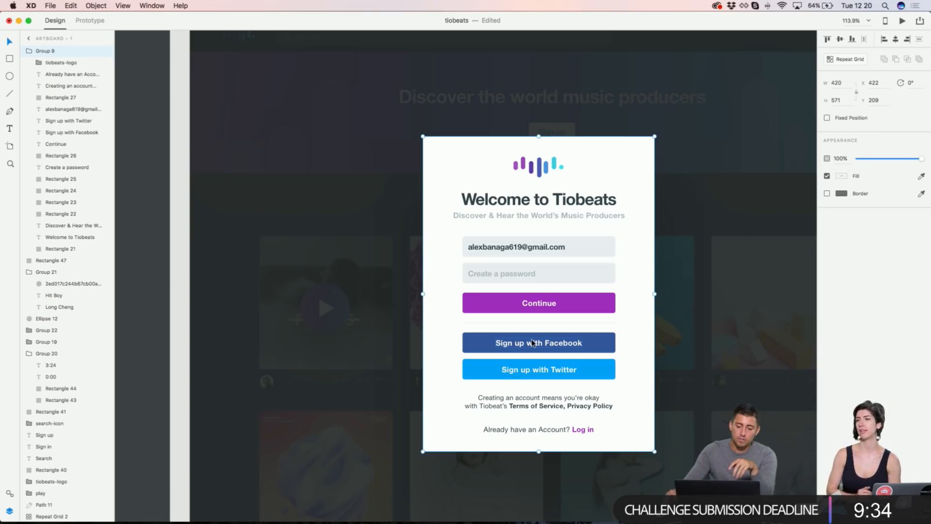
scroll(577, 252, up, 2)
scroll(578, 252, down, 3)
scroll(578, 253, up, 1)
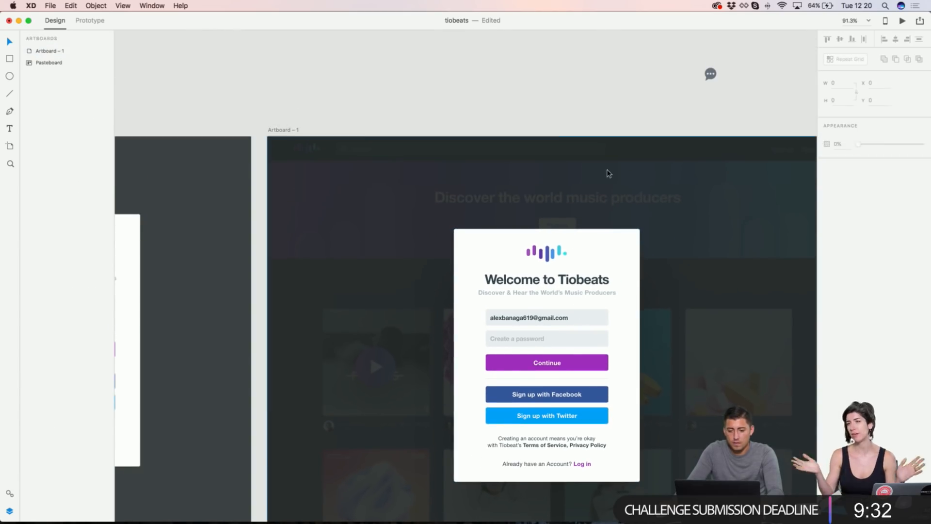
scroll(583, 255, down, 5)
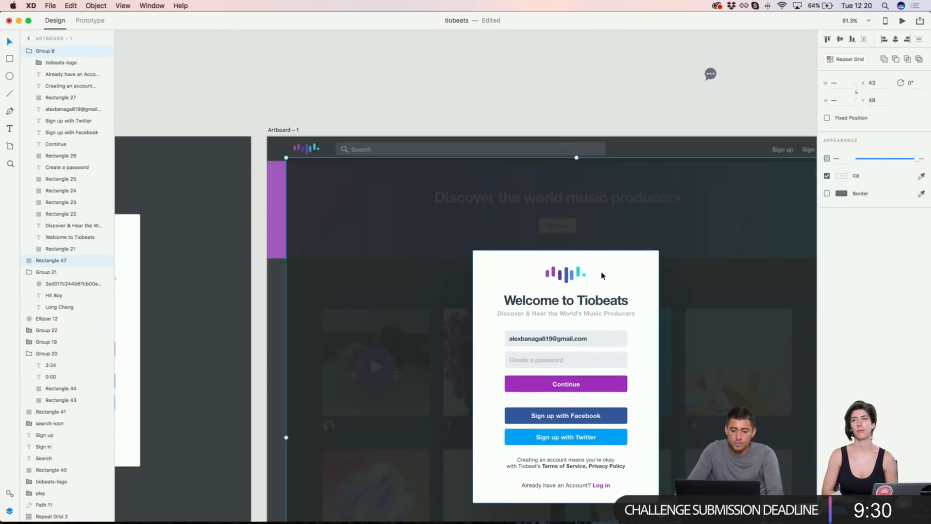
scroll(604, 272, down, 3)
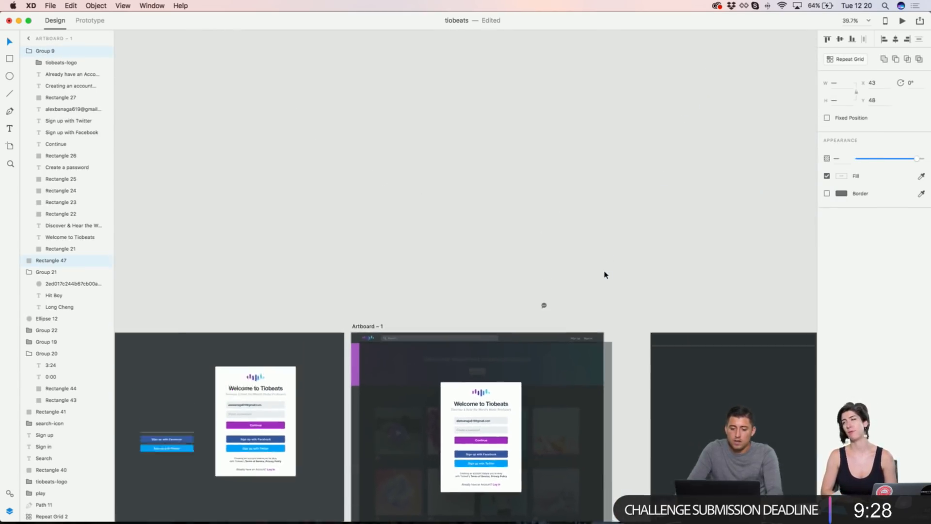
scroll(604, 272, down, 5)
drag(489, 133, 770, 318)
click(561, 421)
scroll(561, 420, right, 2)
scroll(561, 424, up, 2)
scroll(393, 176, up, 5)
scroll(323, 69, up, 5)
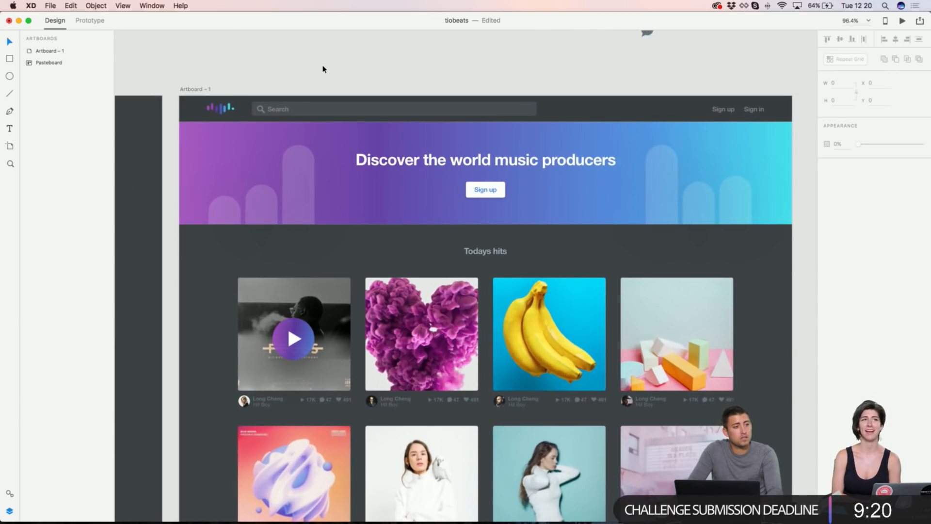
Step: Inspect the Todays hits heading and its dark background rectangle on the home artboard
scroll(323, 69, up, 1)
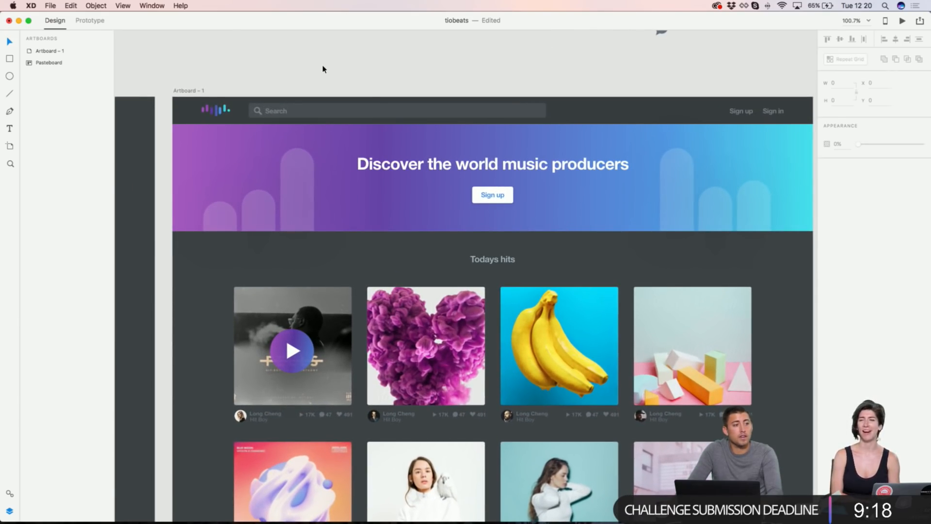
scroll(323, 69, down, 2)
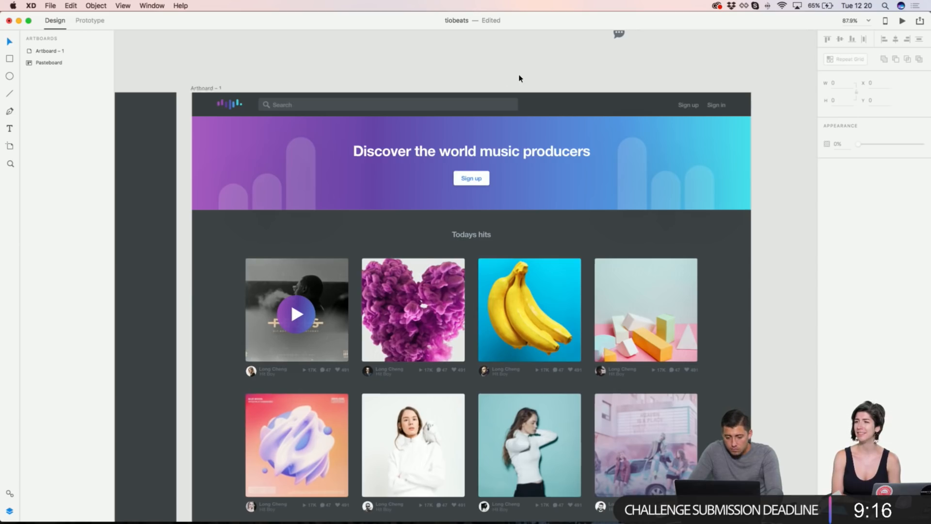
scroll(519, 78, up, 3)
scroll(481, 325, left, 1)
click(479, 275)
shift+click(584, 265)
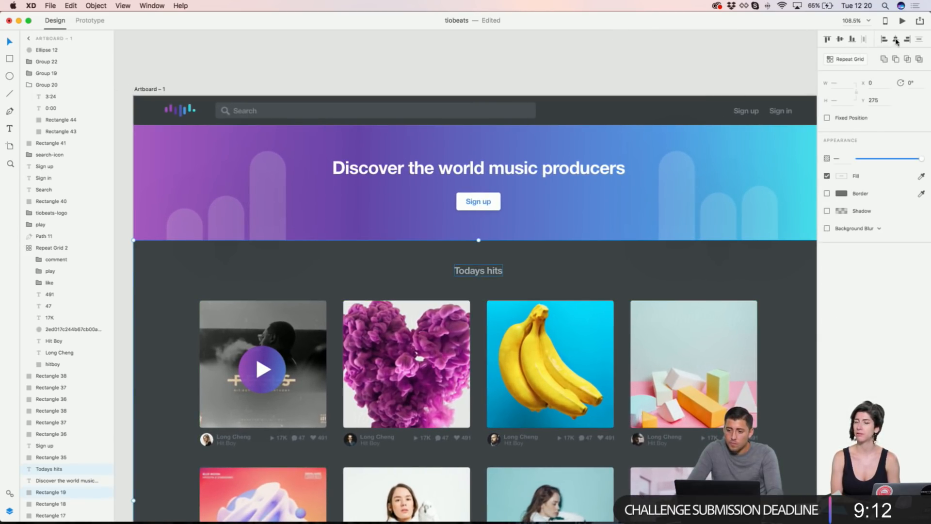
click(598, 73)
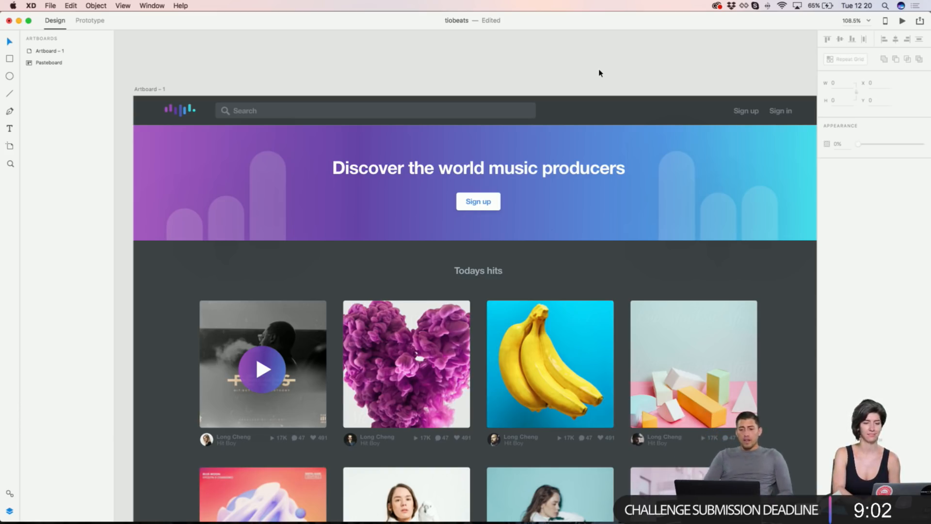
Step: Duplicate the header Sign up link to its left as 'About' and check it alongside Sign up and Sign in
click(736, 111)
drag(736, 111, 704, 112)
double_click(704, 112)
text(About)
key(Escape)
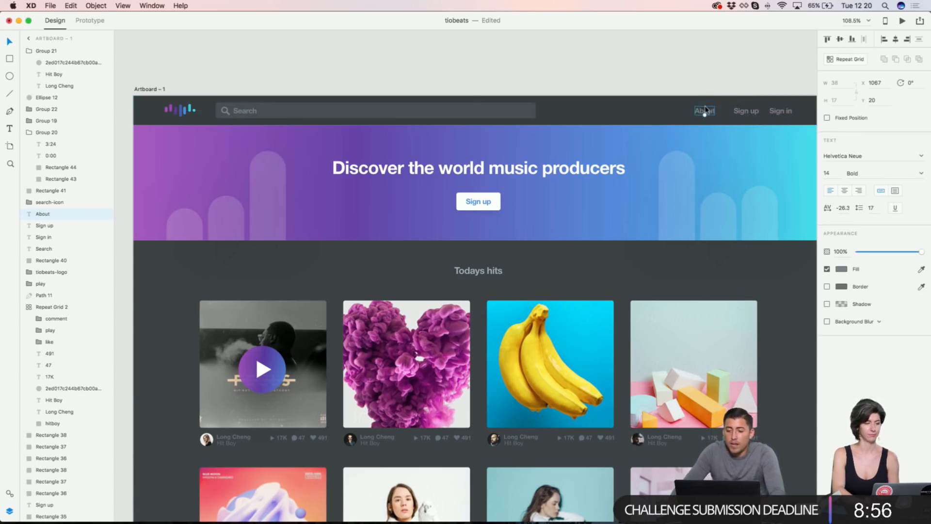
shift+click(740, 113)
shift+click(781, 111)
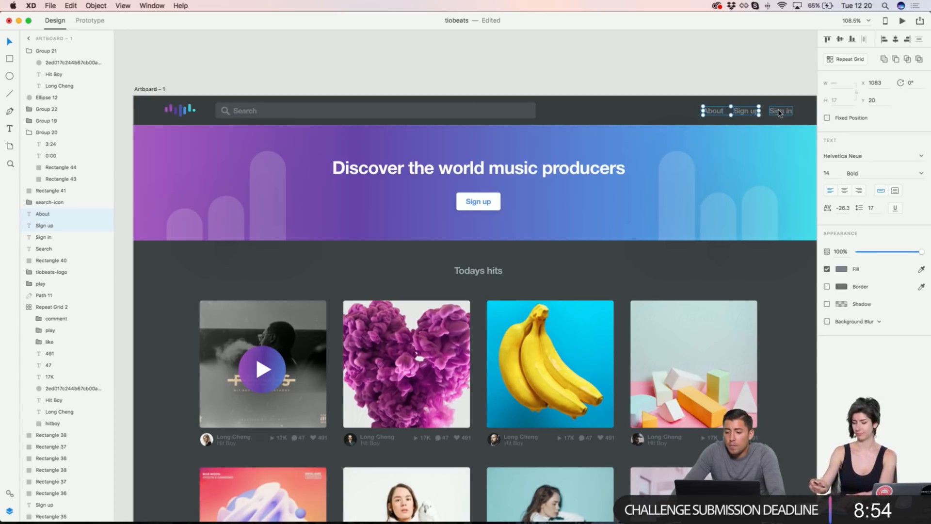
click(583, 73)
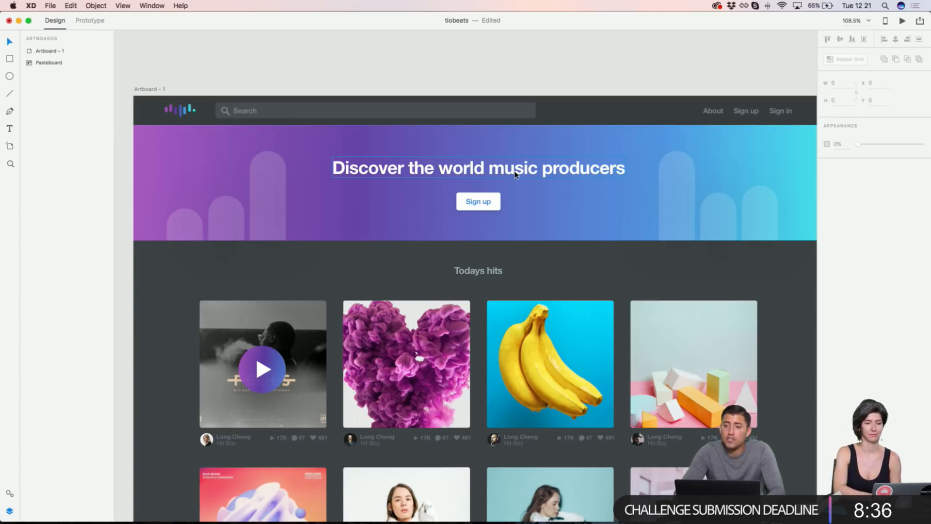
scroll(441, 99, down, 3)
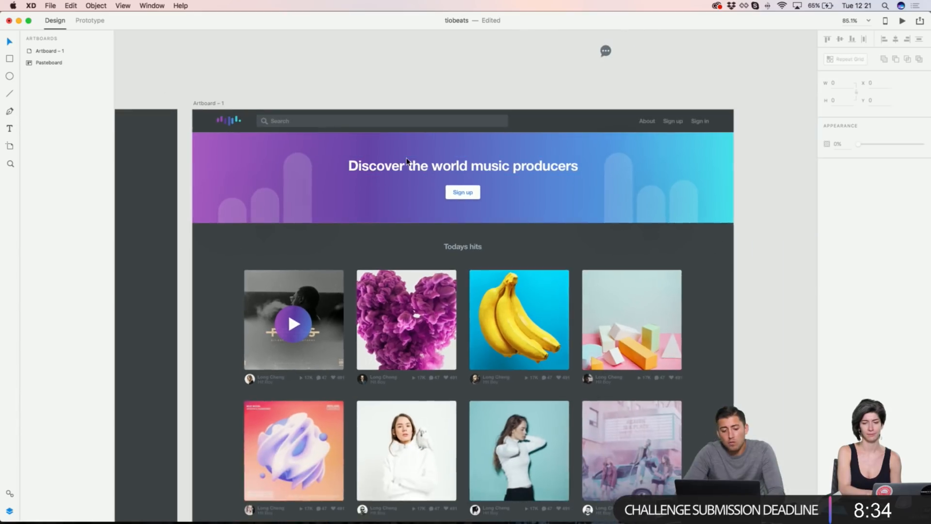
double_click(342, 277)
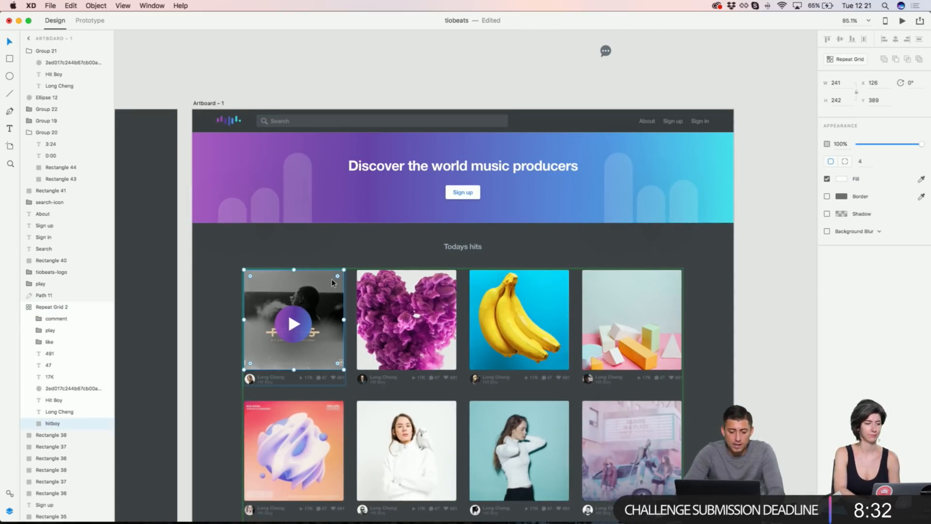
click(333, 62)
click(328, 152)
key(super+v)
drag(312, 325, 278, 167)
drag(307, 208, 619, 519)
shift+click(665, 148)
click(538, 127)
drag(923, 162, 871, 159)
drag(488, 151, 549, 67)
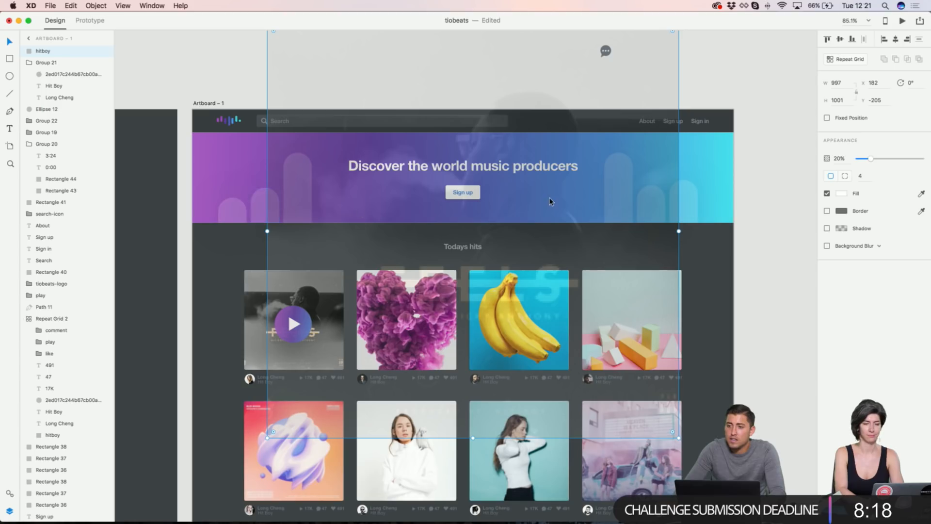
key(Delete)
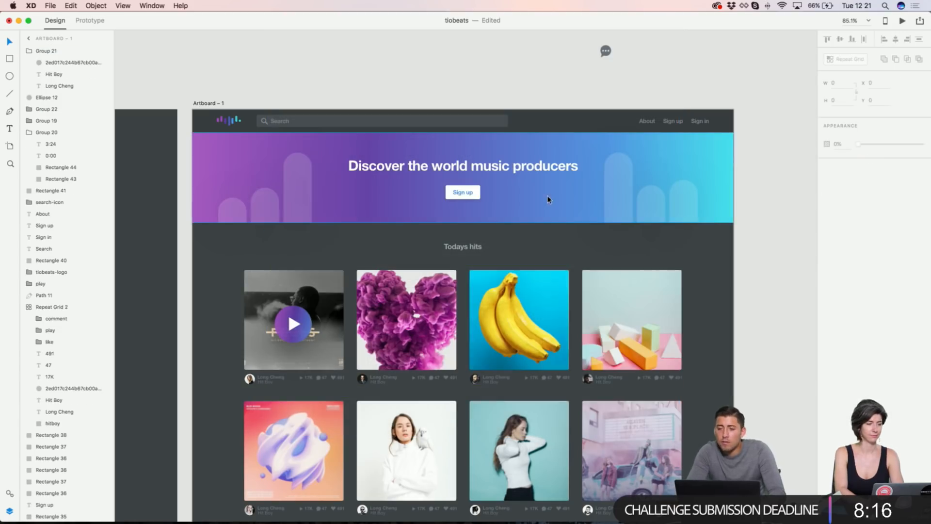
Step: Zoom and pan around the Todays hits grid and player bar to review them
scroll(518, 224, down, 5)
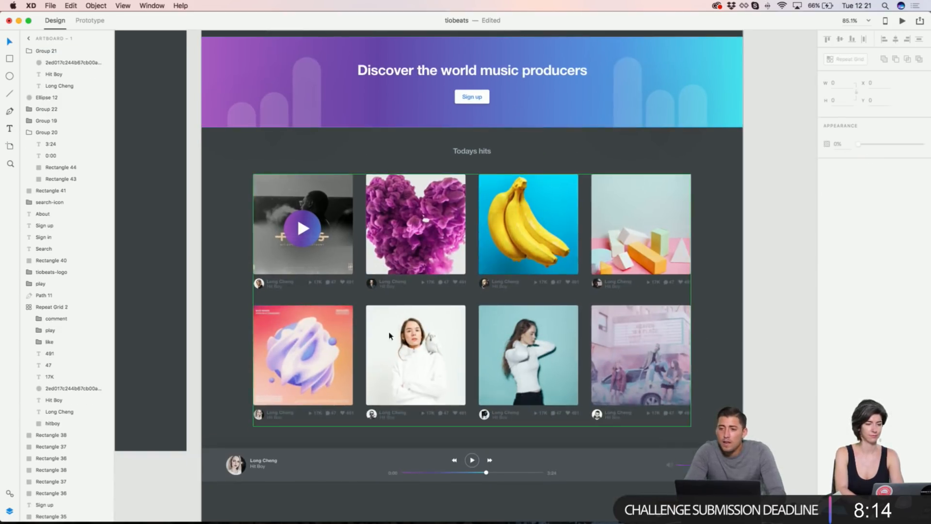
scroll(449, 268, up, 2)
scroll(449, 267, up, 6)
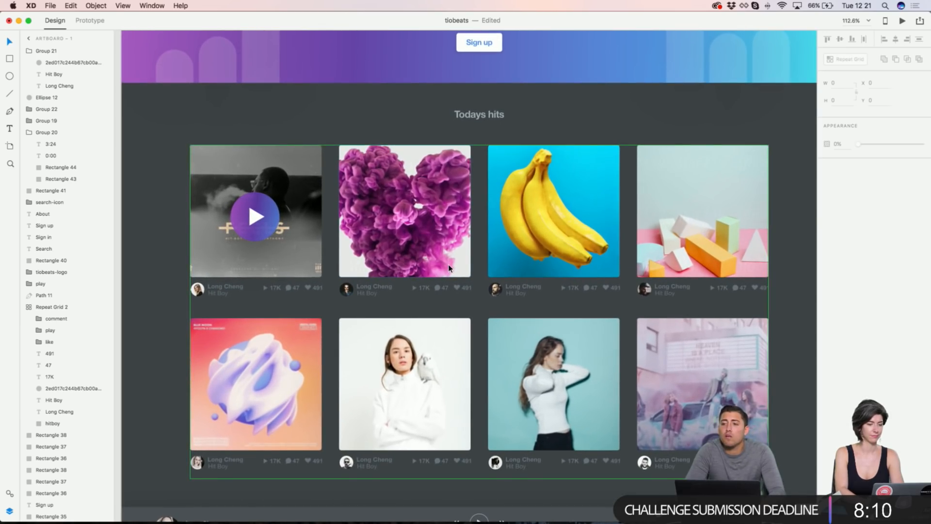
scroll(440, 303, up, 6)
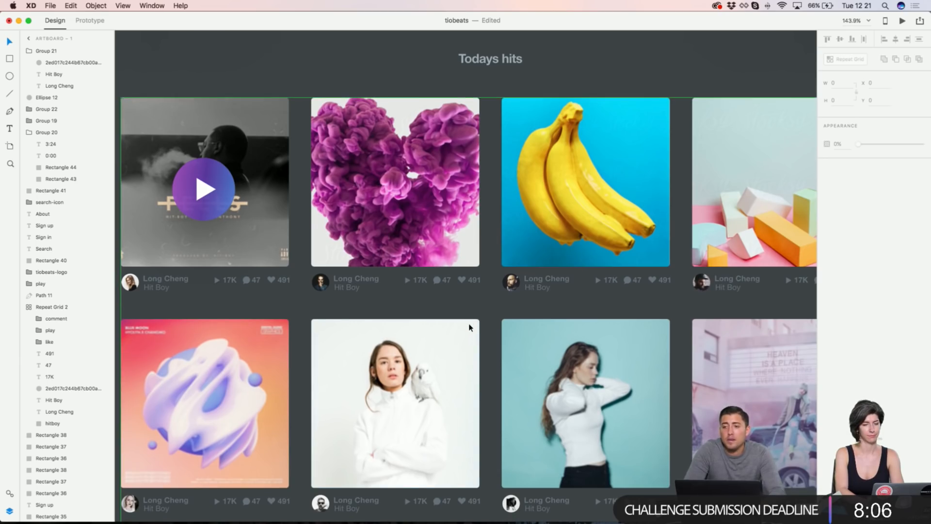
scroll(469, 327, down, 4)
scroll(469, 328, right, 5)
scroll(469, 327, up, 1)
scroll(468, 327, left, 2)
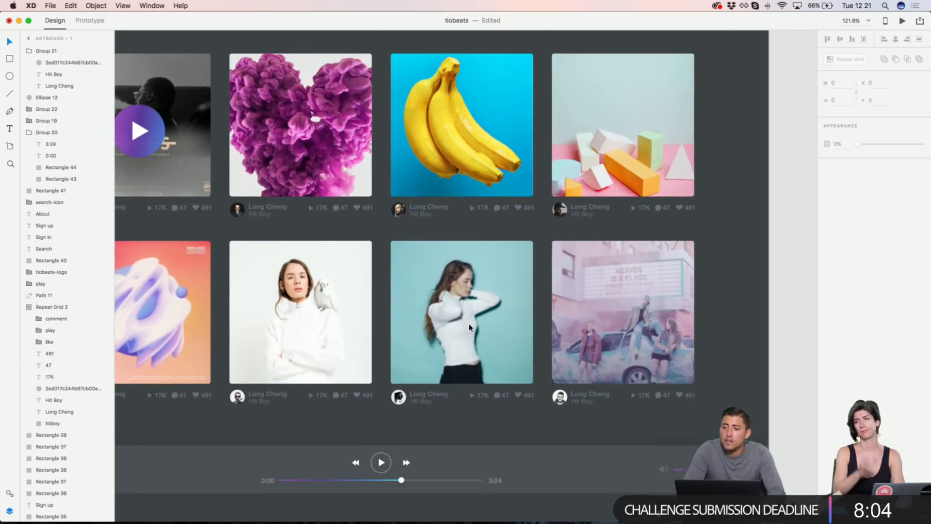
scroll(423, 513, down, 3)
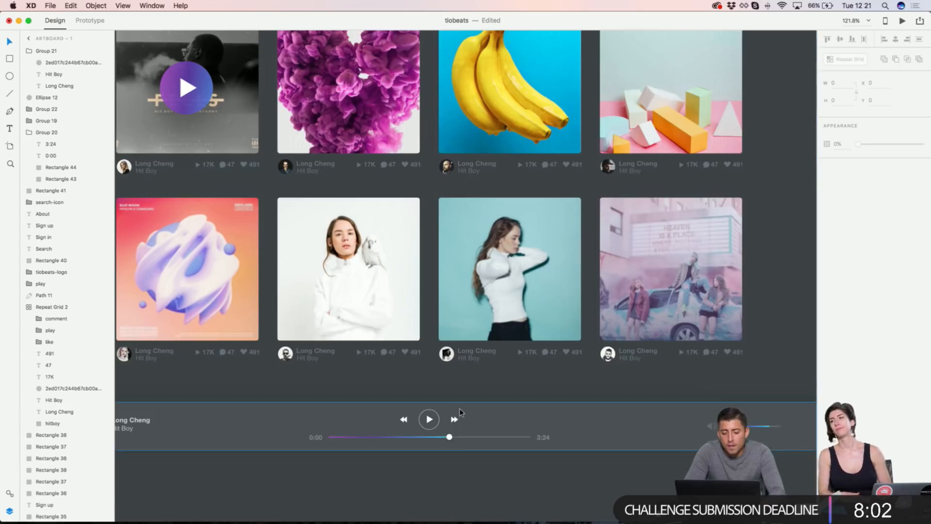
scroll(388, 461, left, 5)
scroll(388, 460, up, 1)
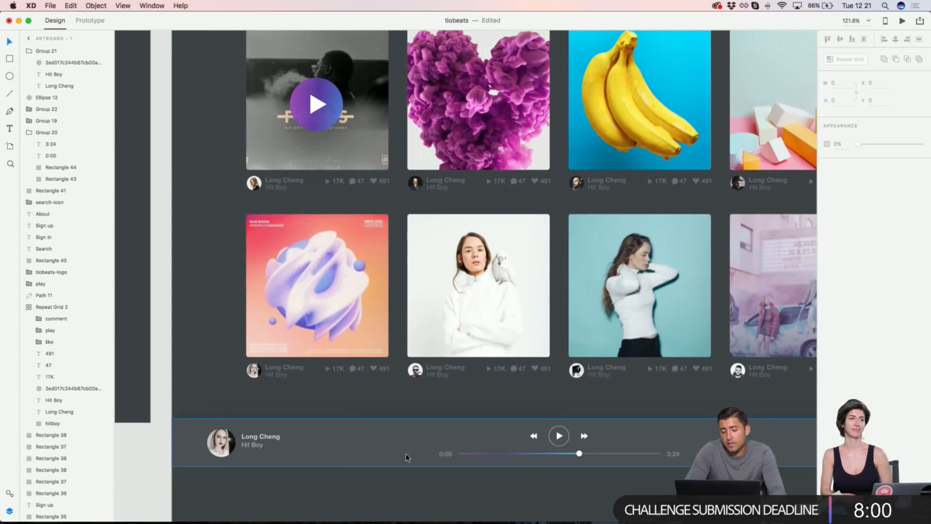
scroll(426, 458, right, 3)
scroll(427, 458, down, 1)
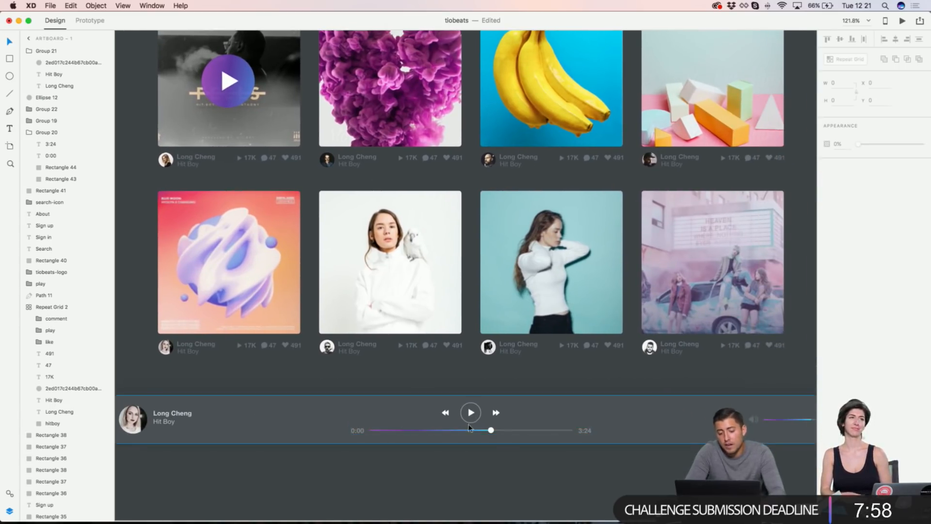
scroll(591, 415, right, 4)
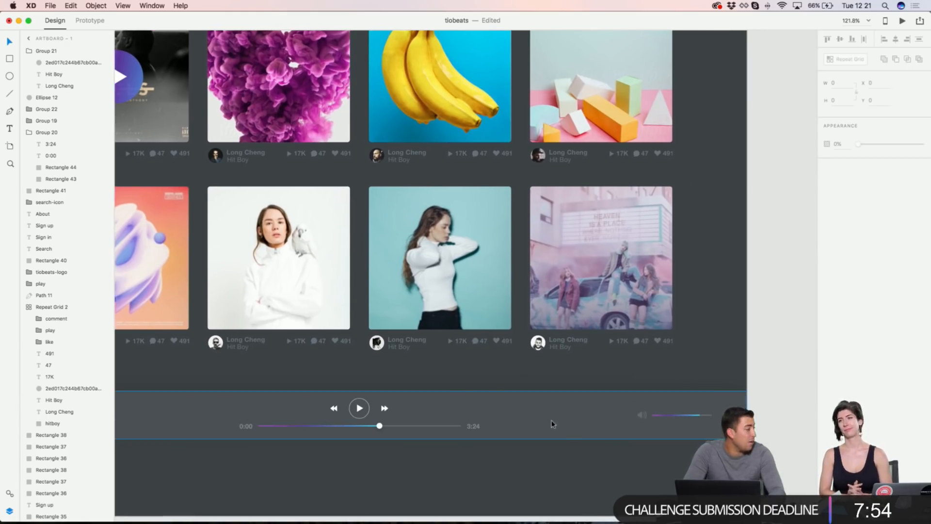
scroll(533, 421, up, 3)
scroll(534, 421, left, 1)
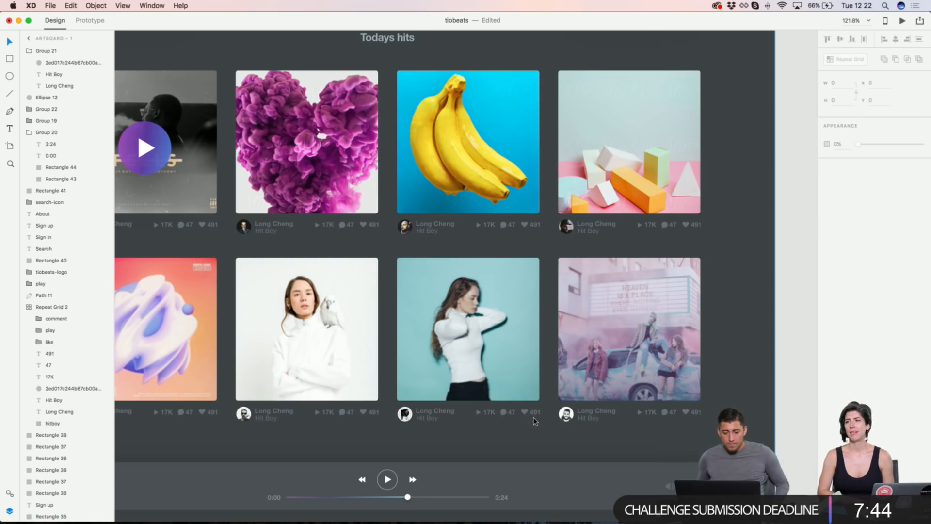
Step: Zoom out to show the purple home design, sign-up panels and finished home page side by side
key(super+minus)
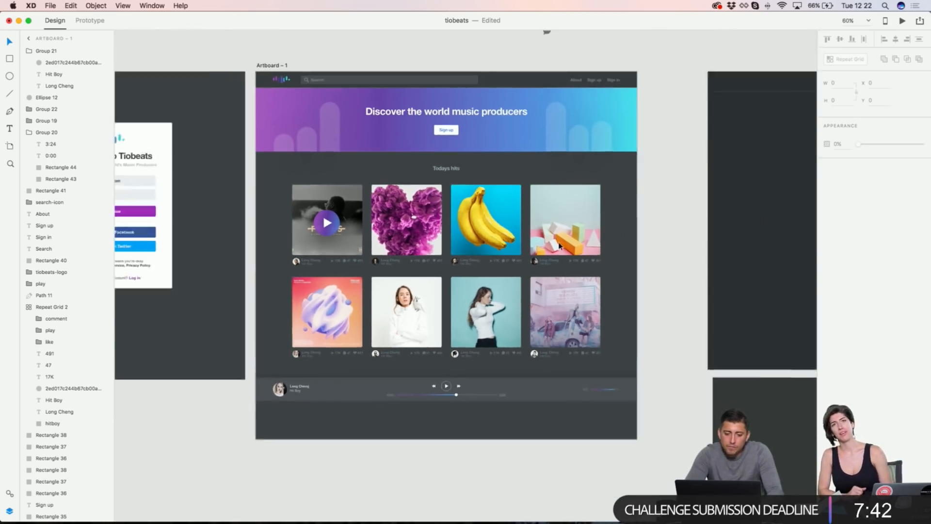
scroll(559, 246, down, 6)
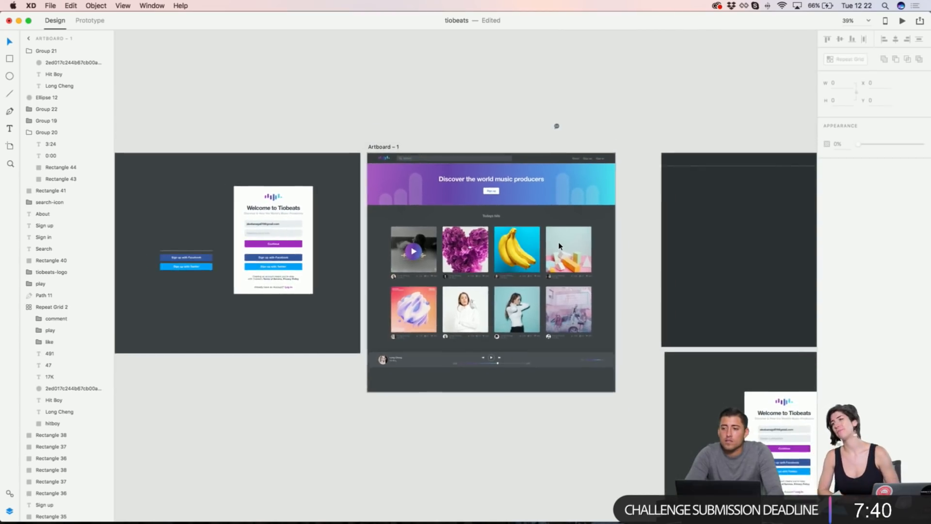
scroll(559, 246, down, 1)
scroll(559, 246, left, 3)
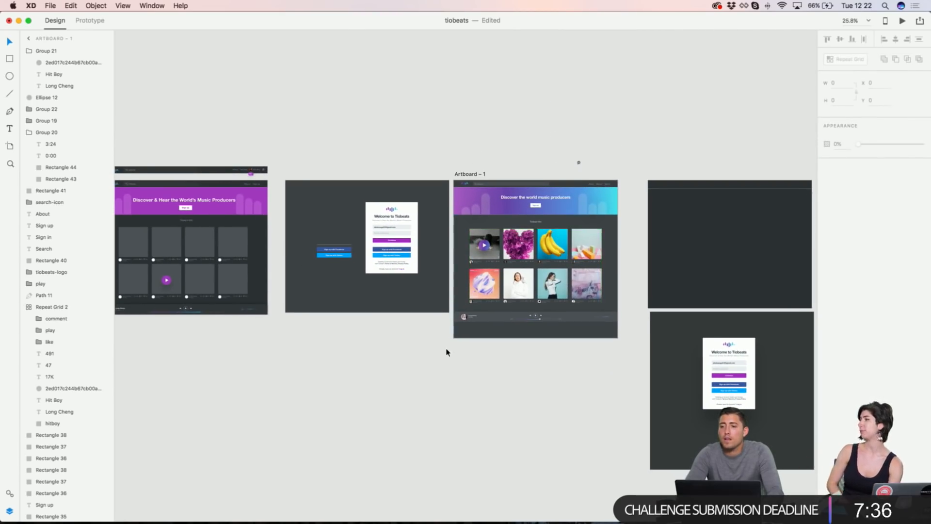
click(520, 130)
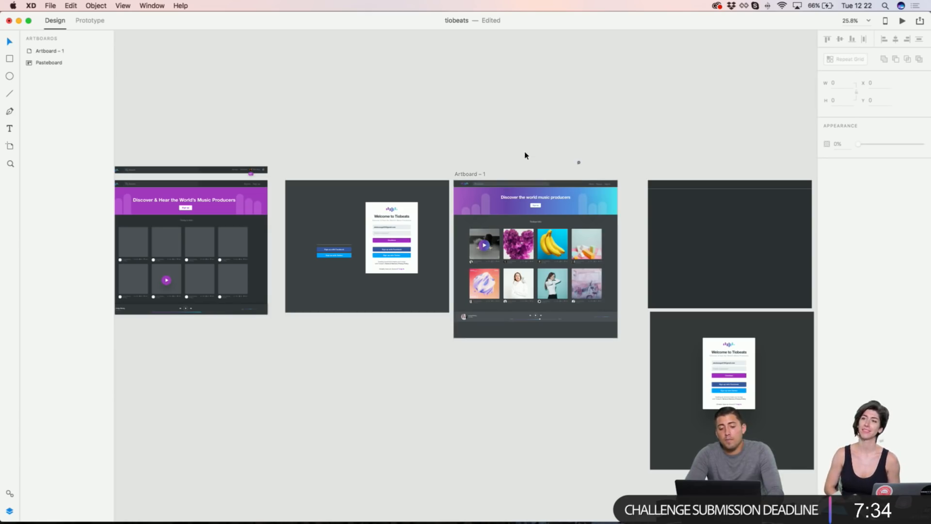
scroll(523, 153, up, 3)
scroll(524, 154, down, 4)
scroll(524, 155, up, 1)
scroll(524, 155, down, 1)
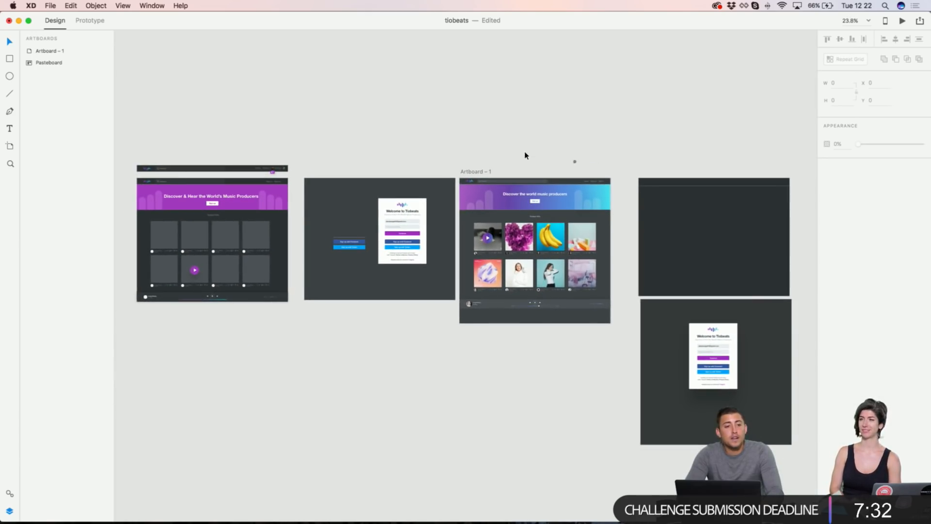
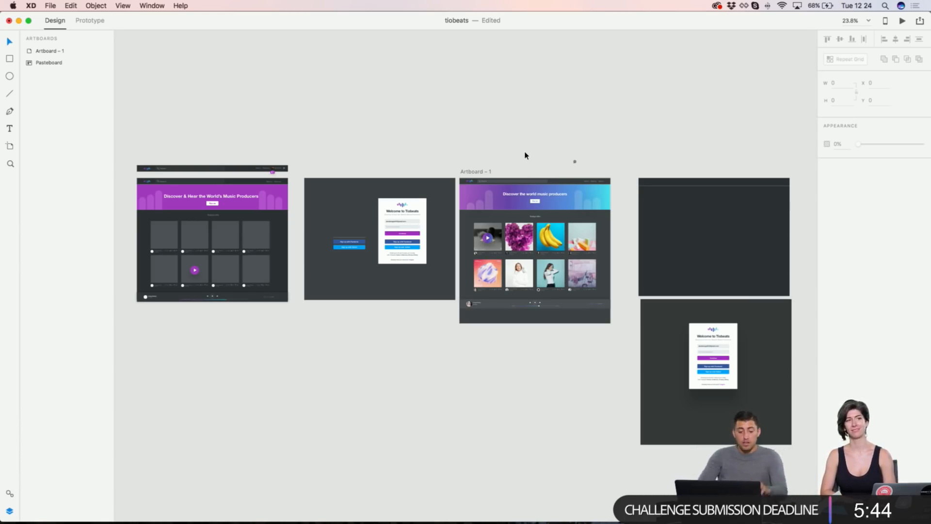
Step: Look over the tiobeats design, then zoom out to show all the artboards
scroll(525, 155, up, 10)
scroll(401, 161, down, 3)
scroll(401, 161, up, 5)
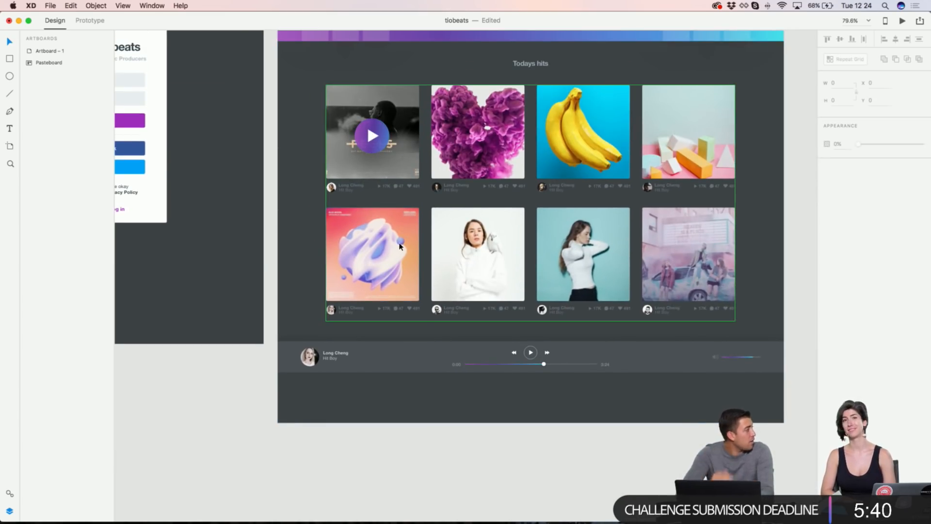
scroll(400, 246, down, 3)
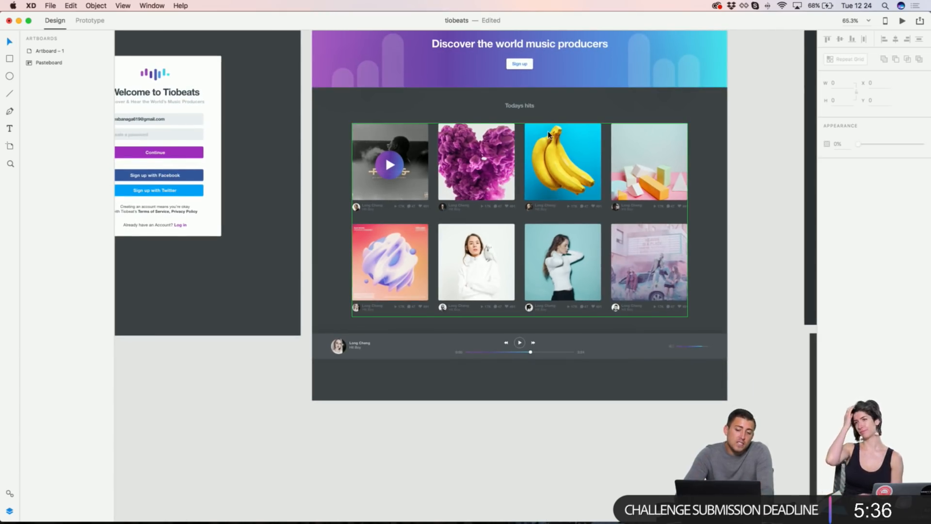
scroll(549, 134, up, 4)
scroll(548, 134, right, 3)
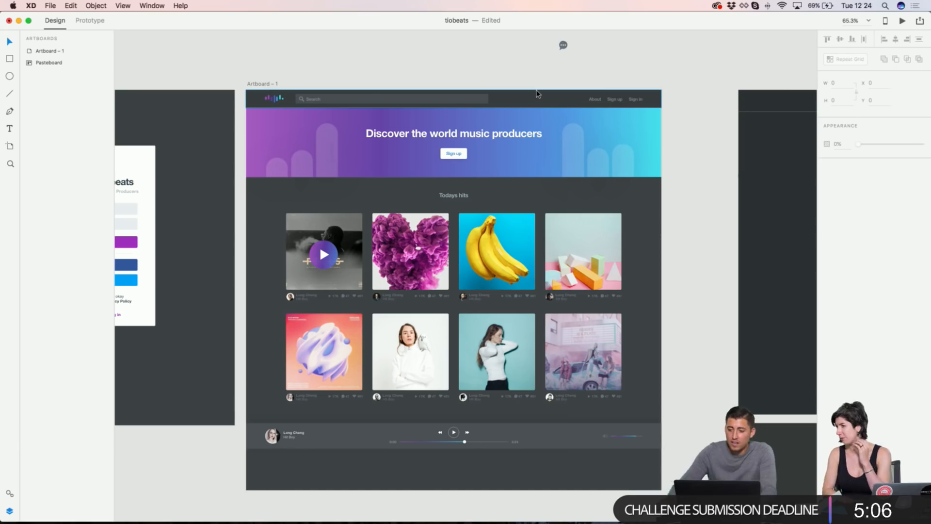
click(505, 93)
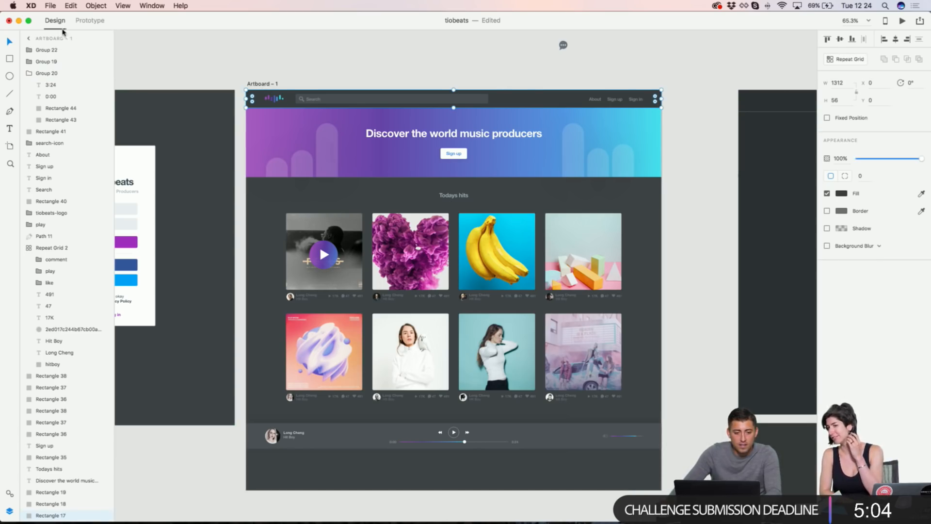
click(28, 38)
key(super+0)
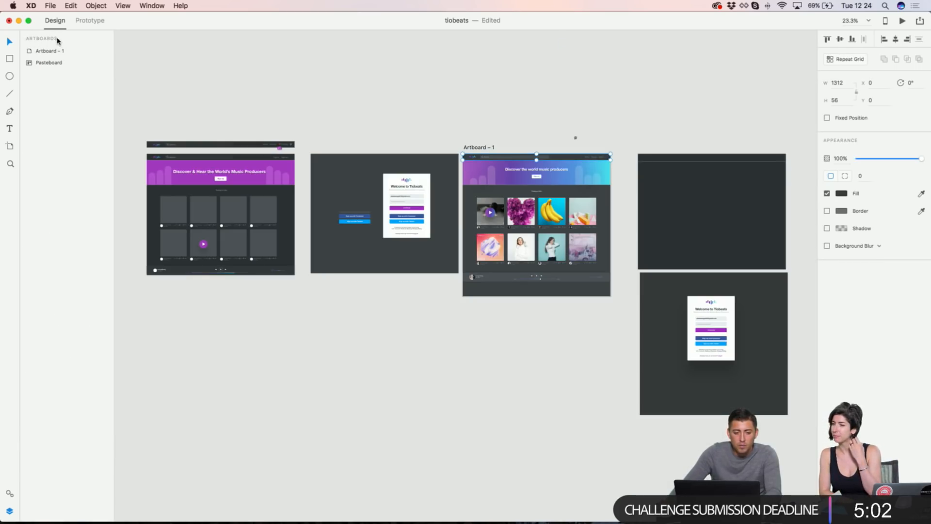
Step: Publish Artboard – 1 as public design specs and open the new link in Chrome
click(57, 51)
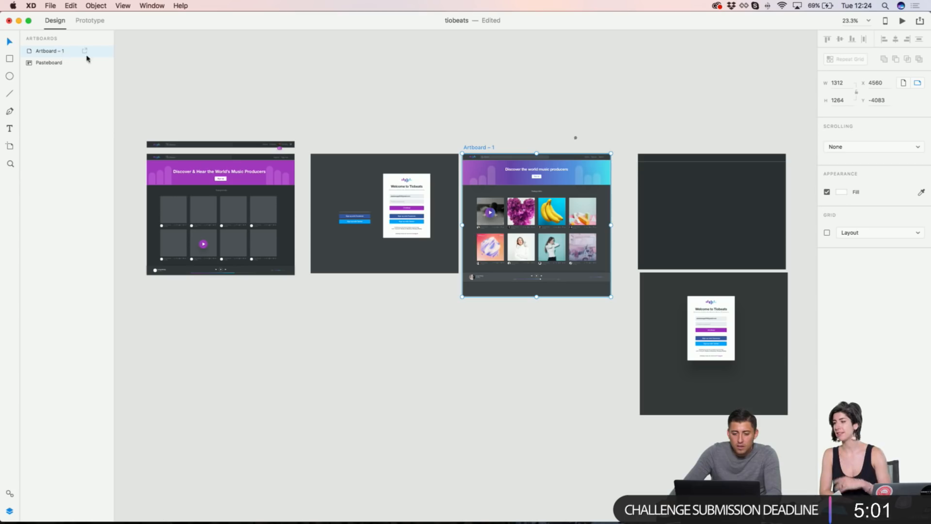
click(920, 20)
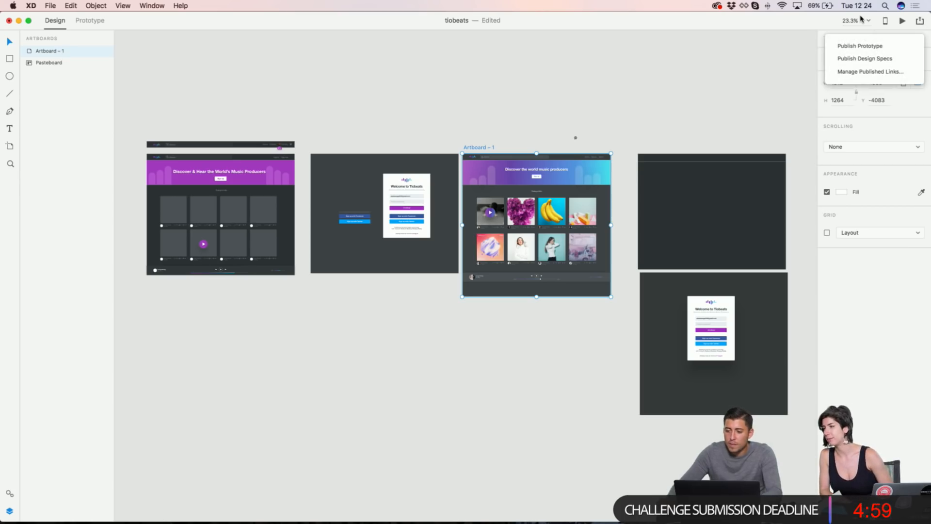
click(864, 59)
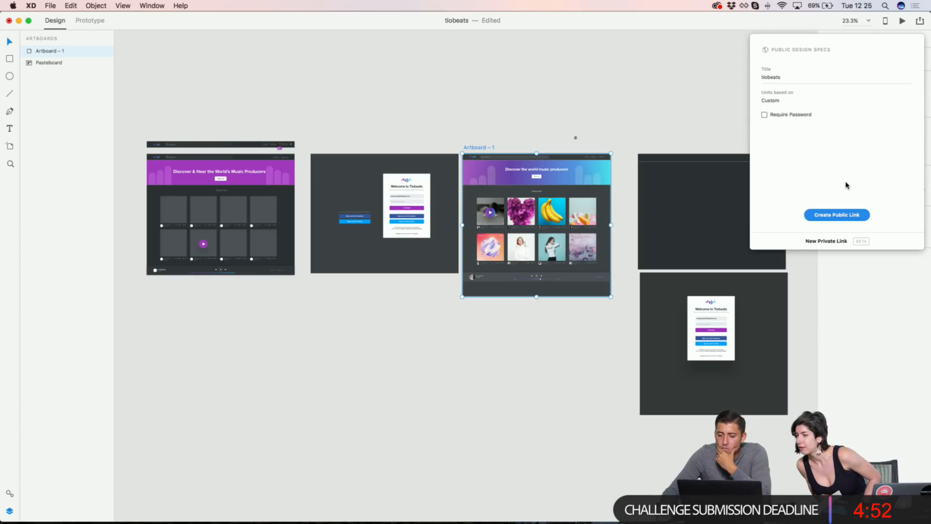
click(853, 215)
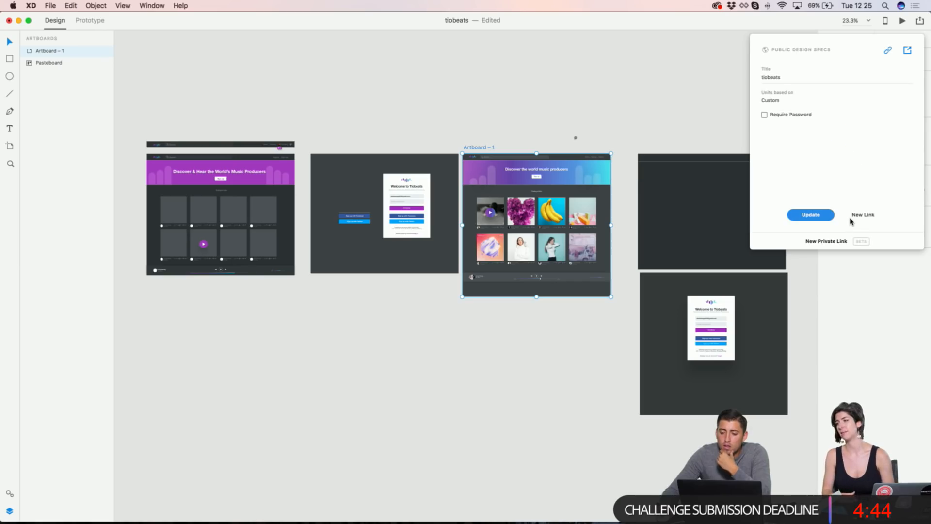
click(909, 51)
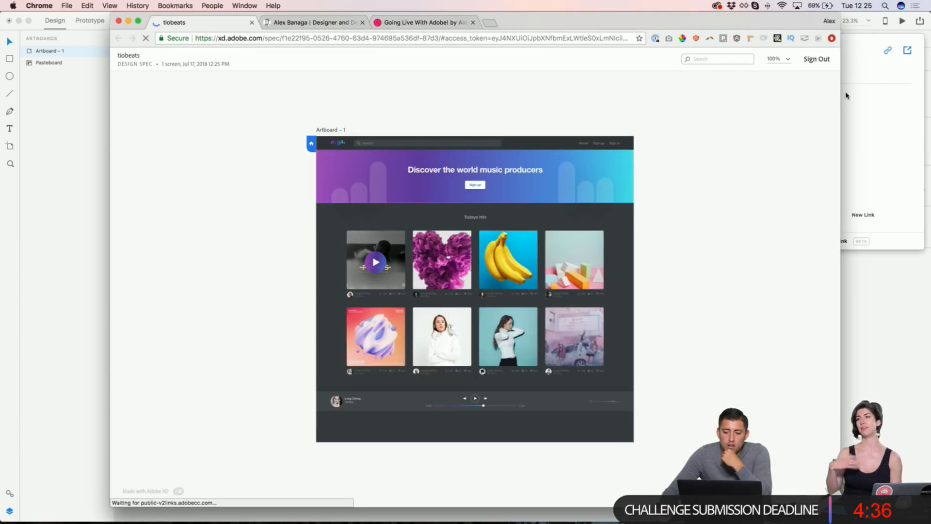
Step: Move the Adobe XD window aside and bring the design-specs page to the front
click(844, 97)
drag(417, 22, 380, 234)
click(473, 119)
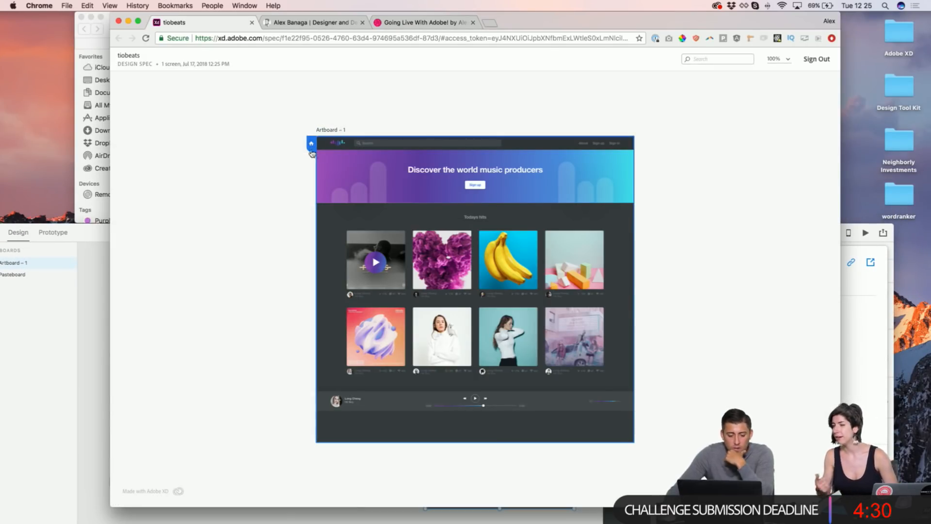
click(778, 59)
click(683, 157)
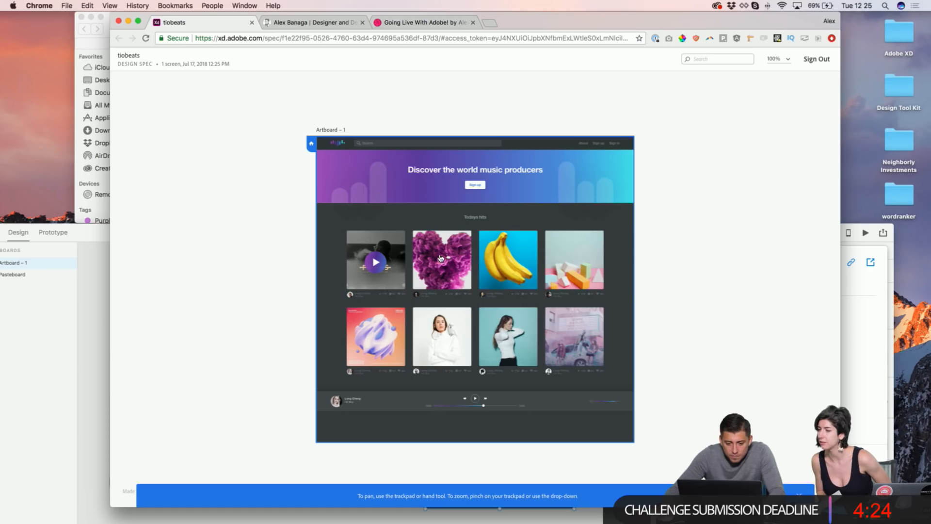
click(450, 238)
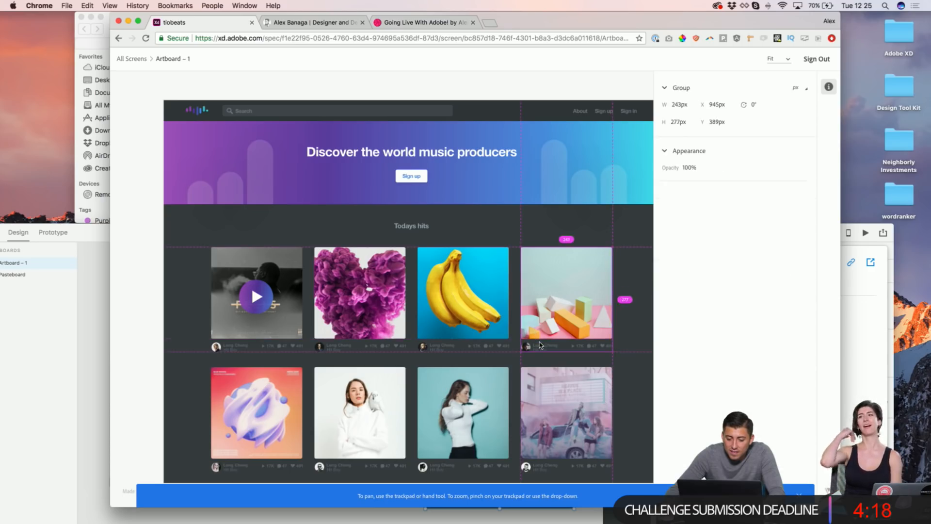
click(541, 346)
click(416, 152)
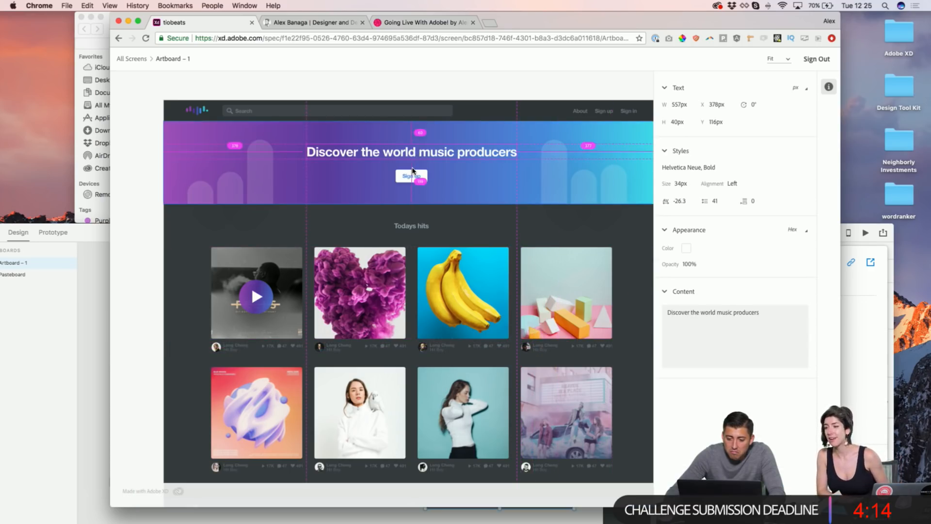
click(413, 177)
click(198, 111)
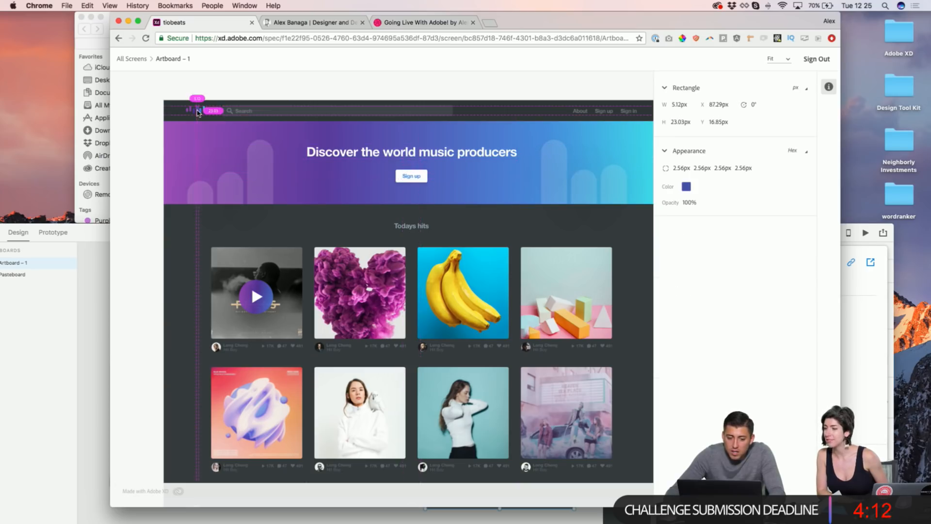
click(398, 110)
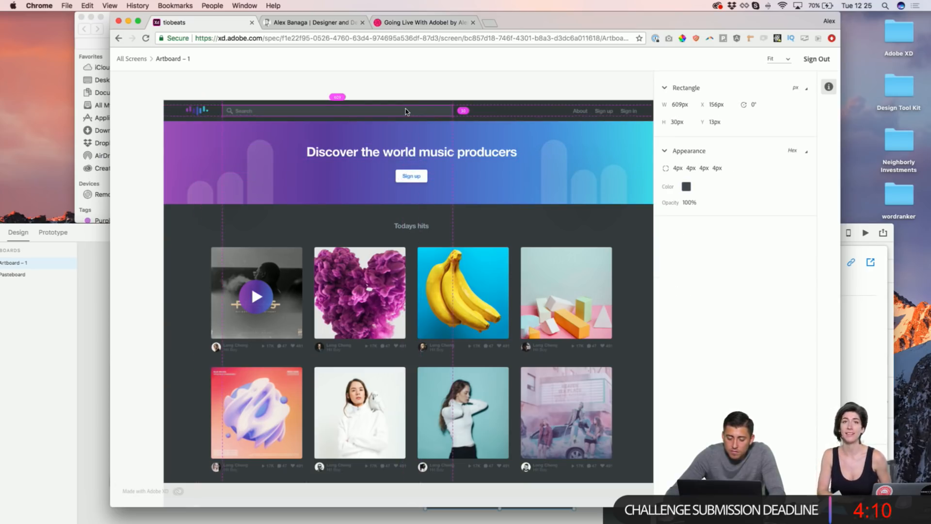
scroll(403, 111, down, 3)
scroll(406, 112, down, 4)
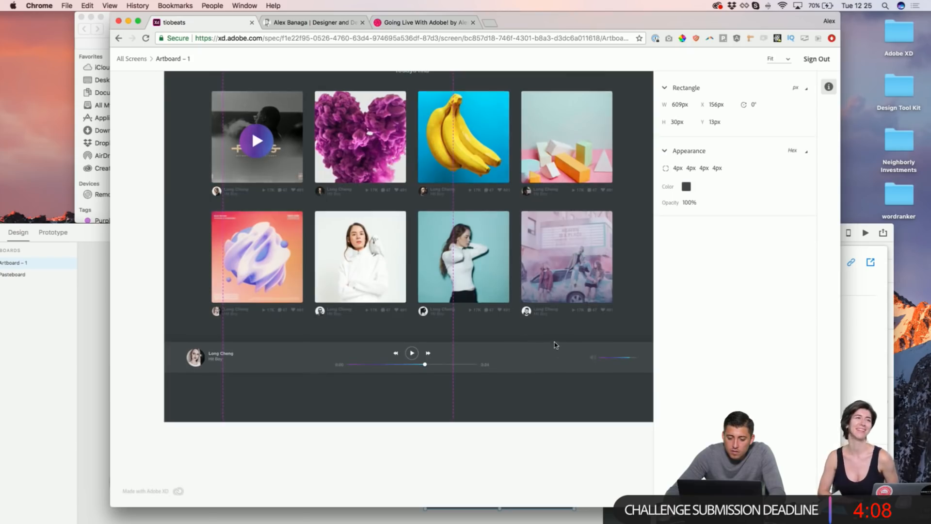
click(556, 355)
scroll(534, 339, left, 1)
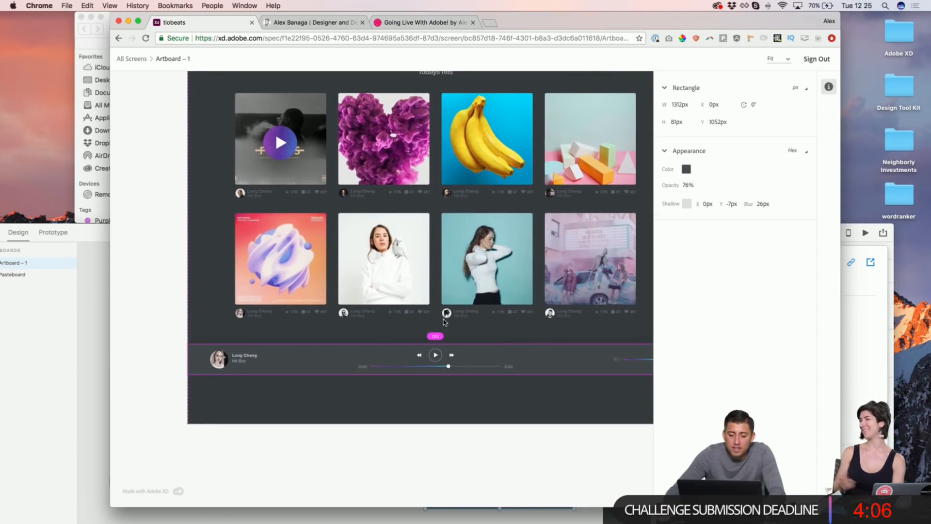
scroll(461, 271, down, 4)
click(437, 259)
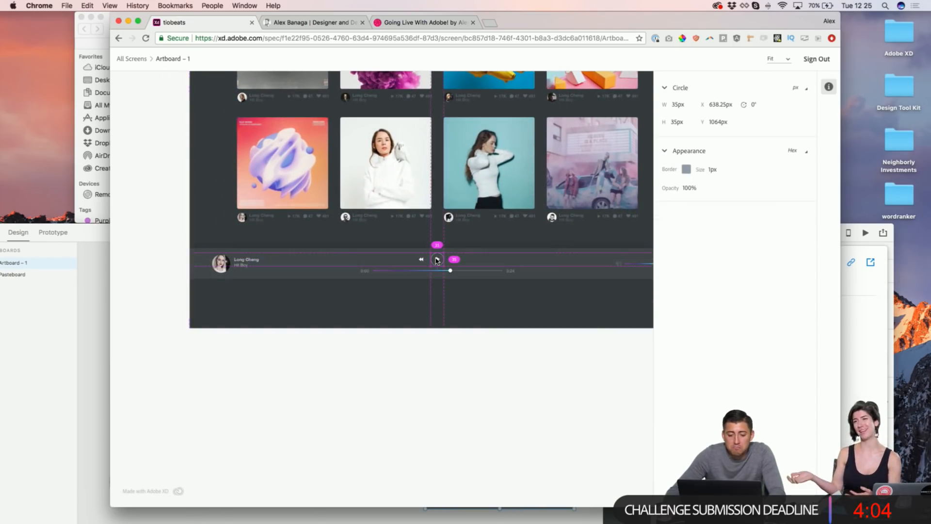
click(356, 221)
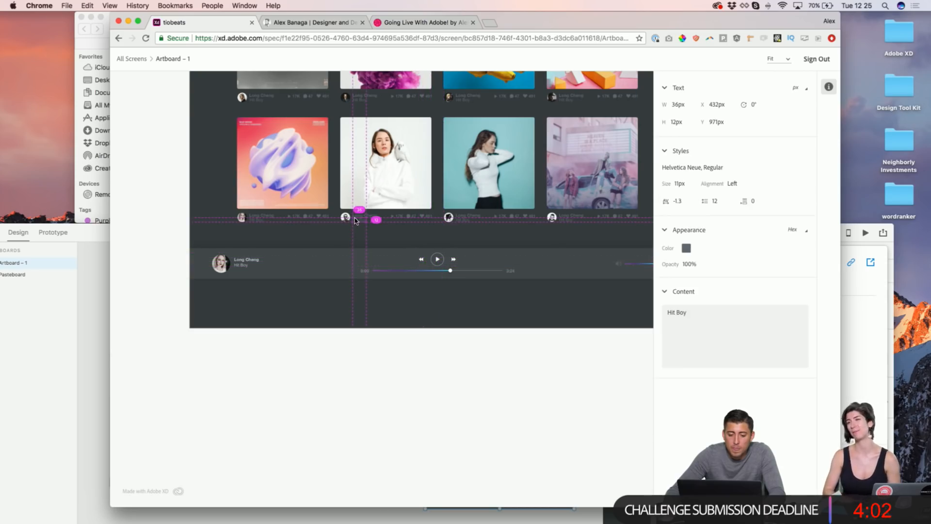
click(366, 217)
scroll(366, 217, up, 5)
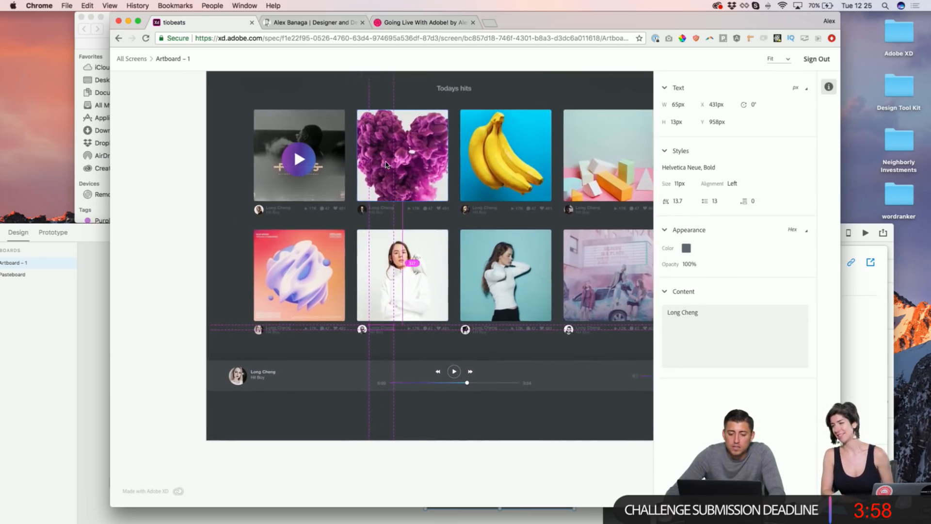
scroll(386, 165, up, 3)
click(334, 184)
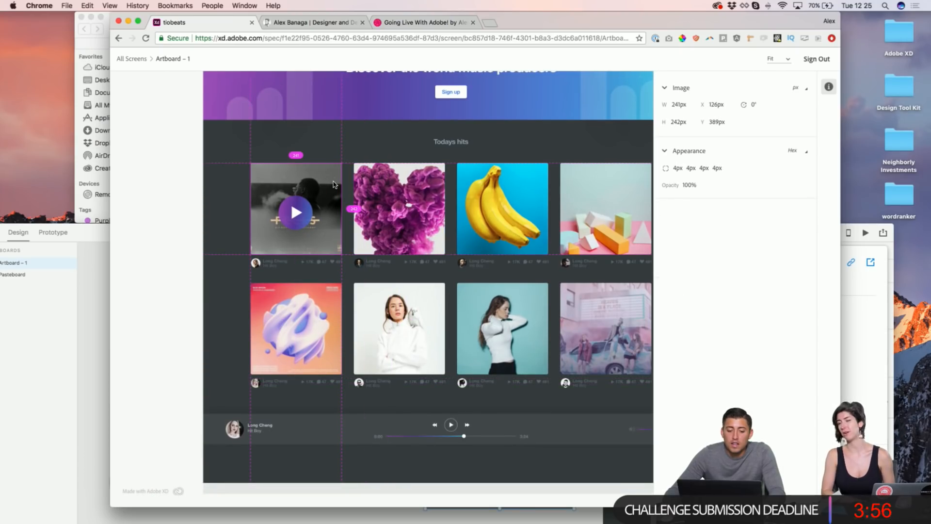
scroll(334, 184, right, 2)
scroll(329, 218, up, 1)
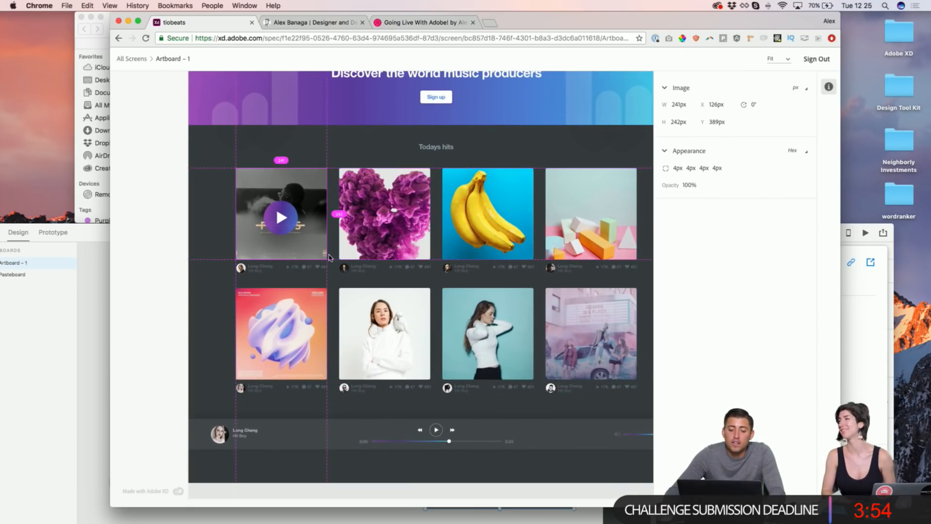
click(363, 266)
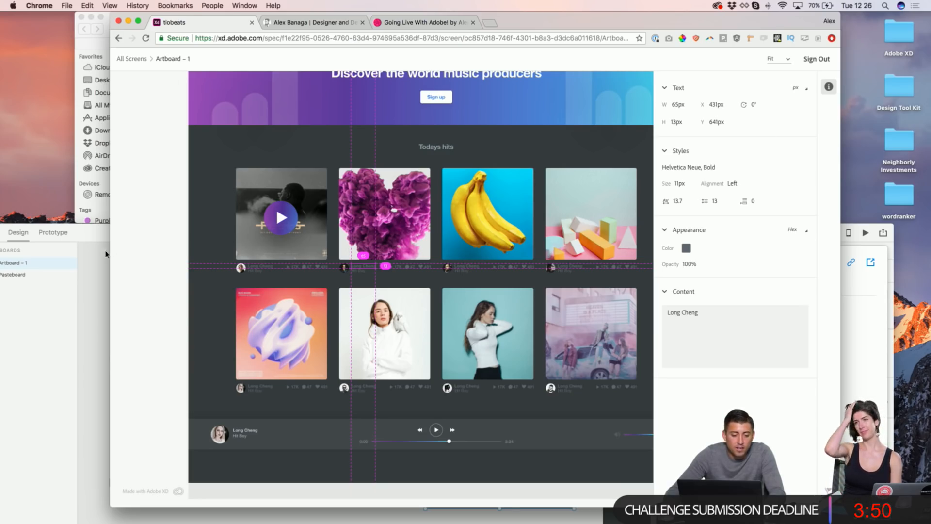
double_click(97, 236)
scroll(524, 261, up, 10)
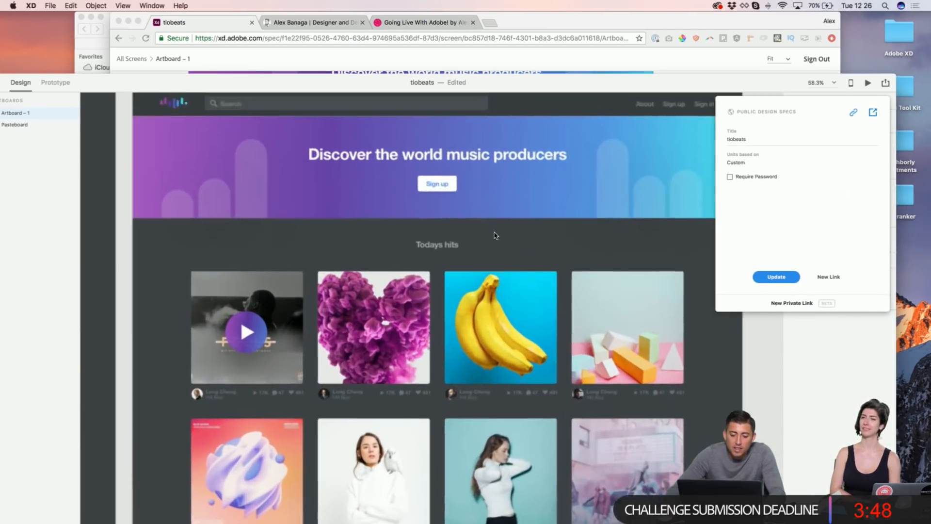
Step: Select the Todays hits heading in XD, then inspect the main headline's text specs online
click(446, 230)
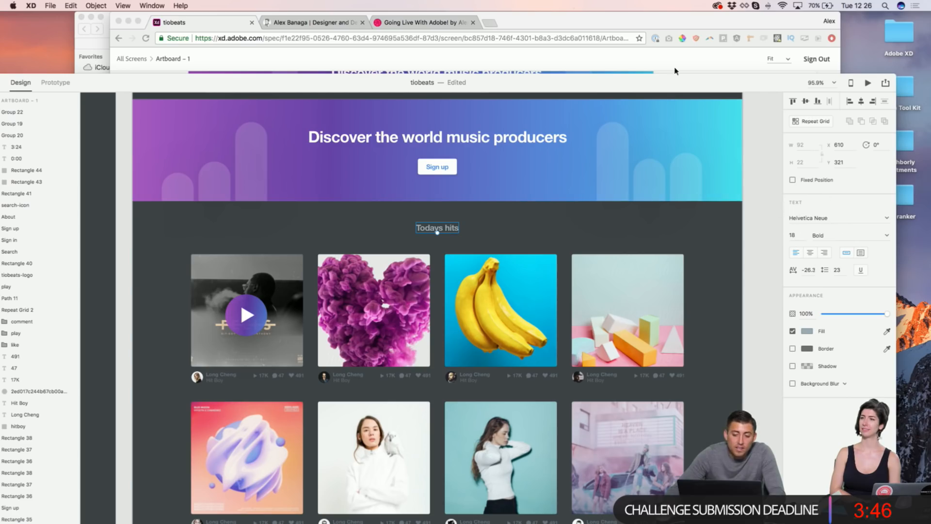
key(super+Tab)
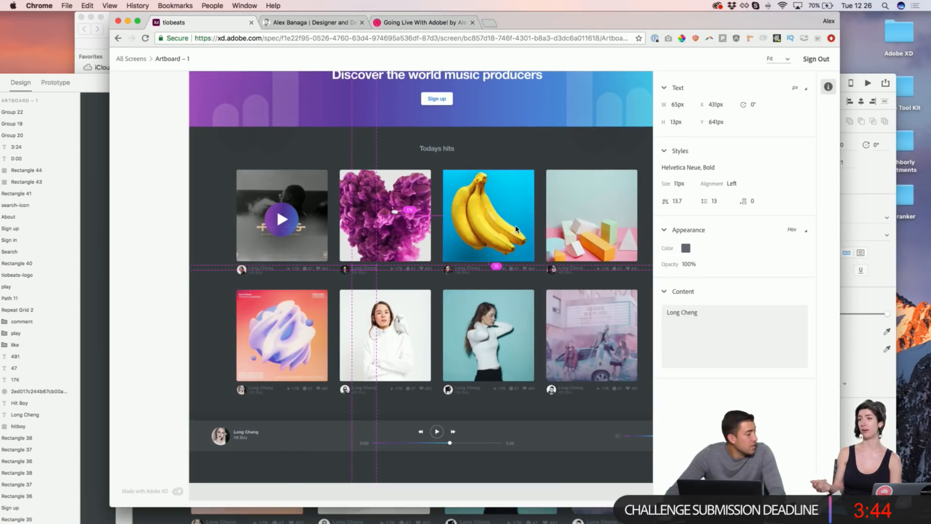
scroll(485, 223, up, 5)
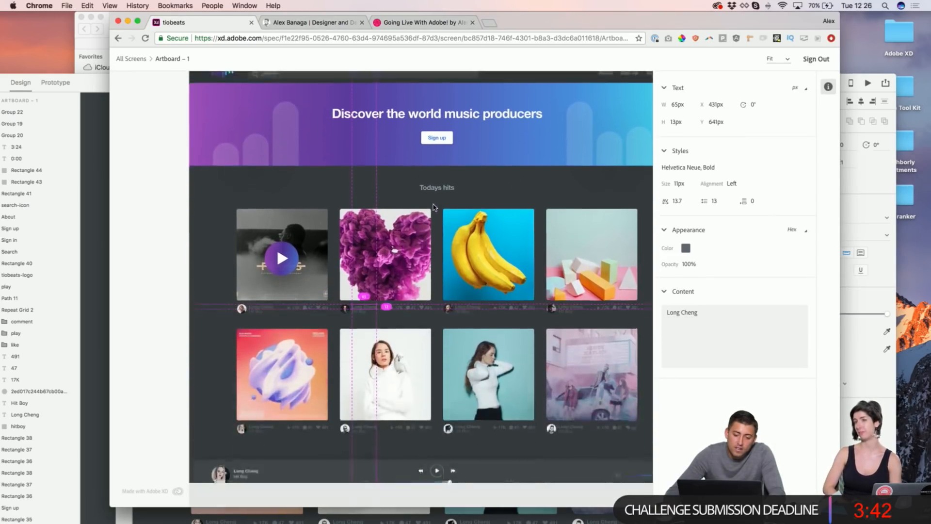
scroll(434, 207, down, 1)
click(495, 112)
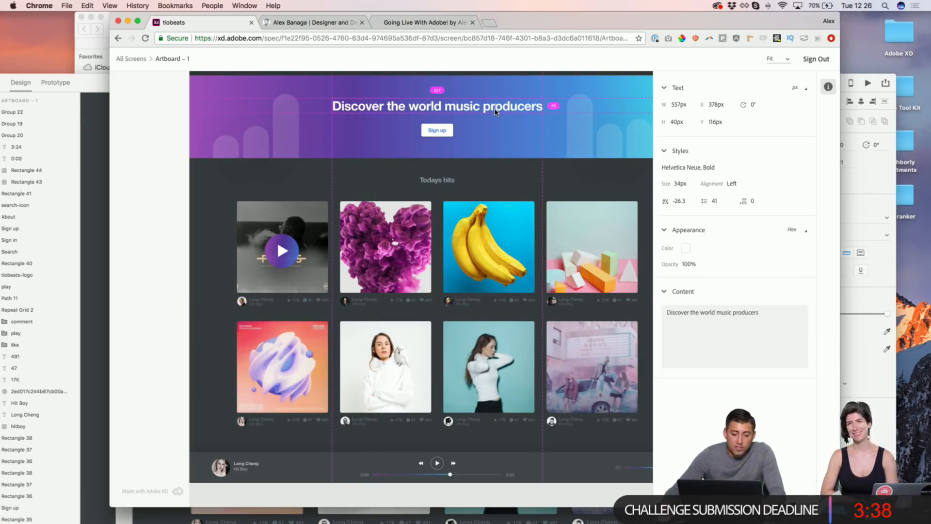
Step: Copy the play and previous-track icon colour values and check the progress bar's dimensions
scroll(491, 118, up, 5)
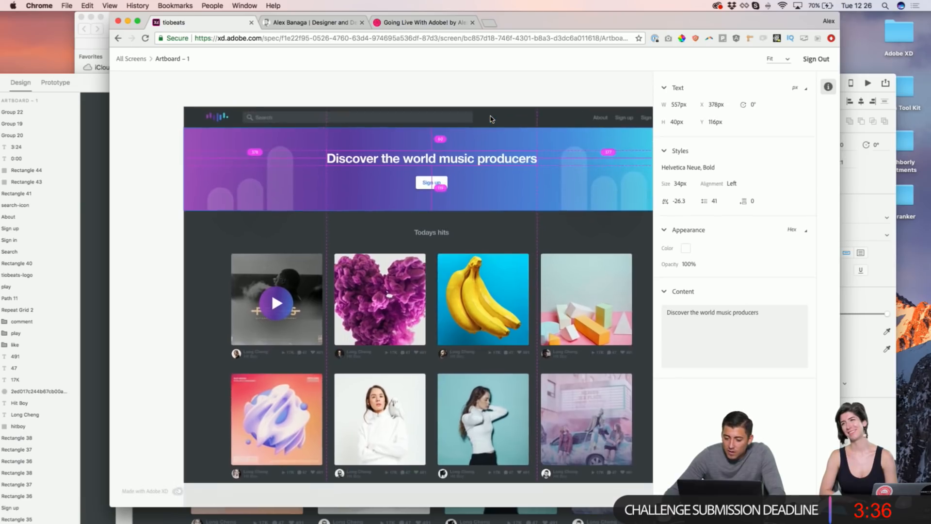
scroll(529, 214, down, 5)
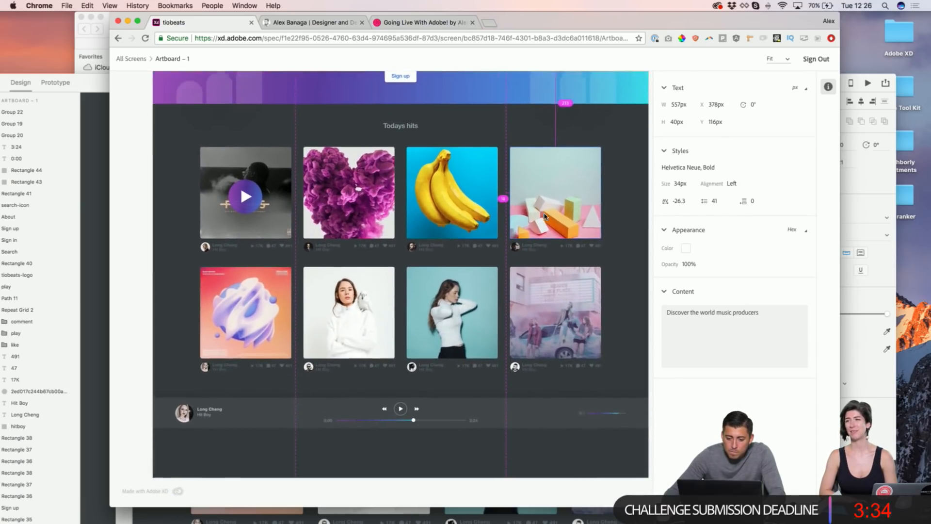
scroll(545, 216, down, 10)
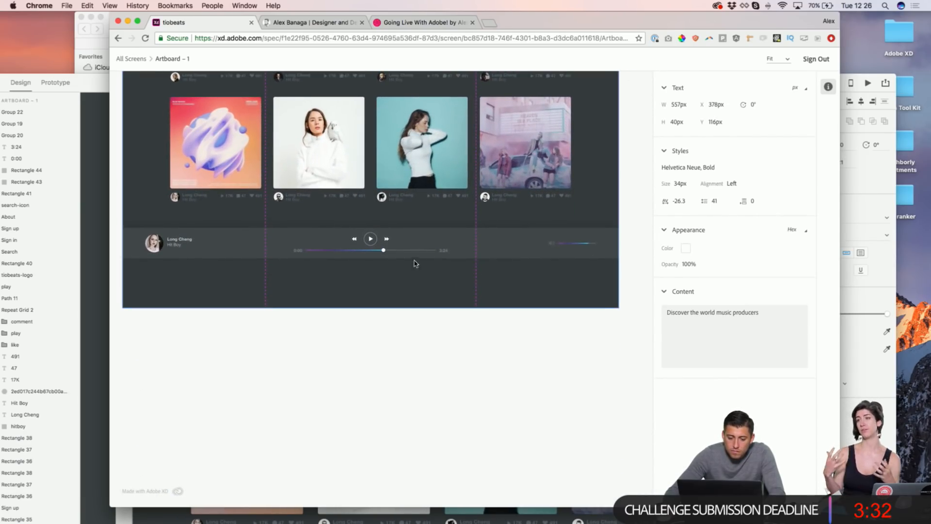
click(370, 239)
click(686, 170)
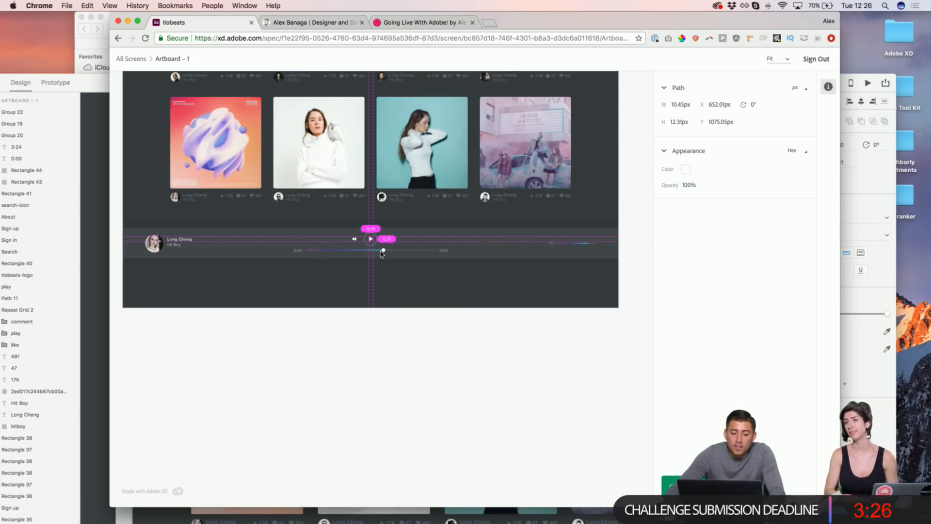
click(365, 251)
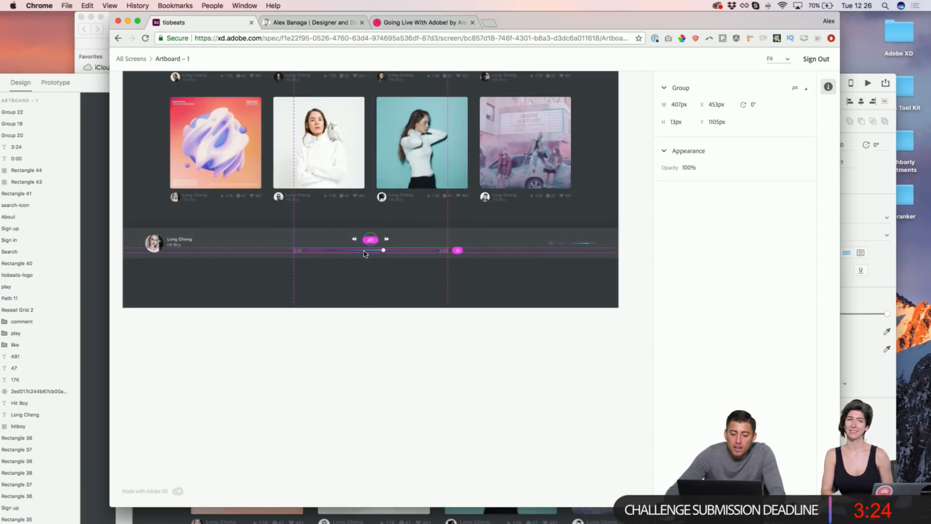
click(355, 240)
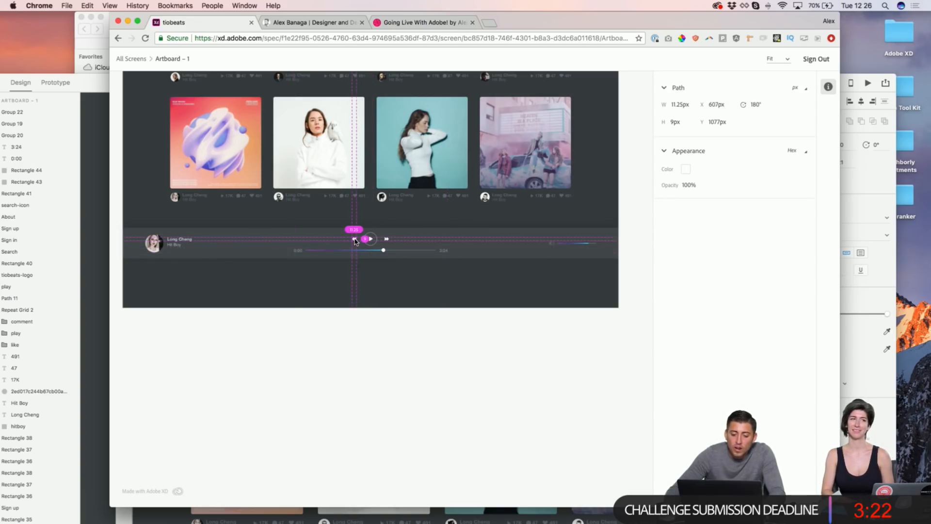
click(686, 170)
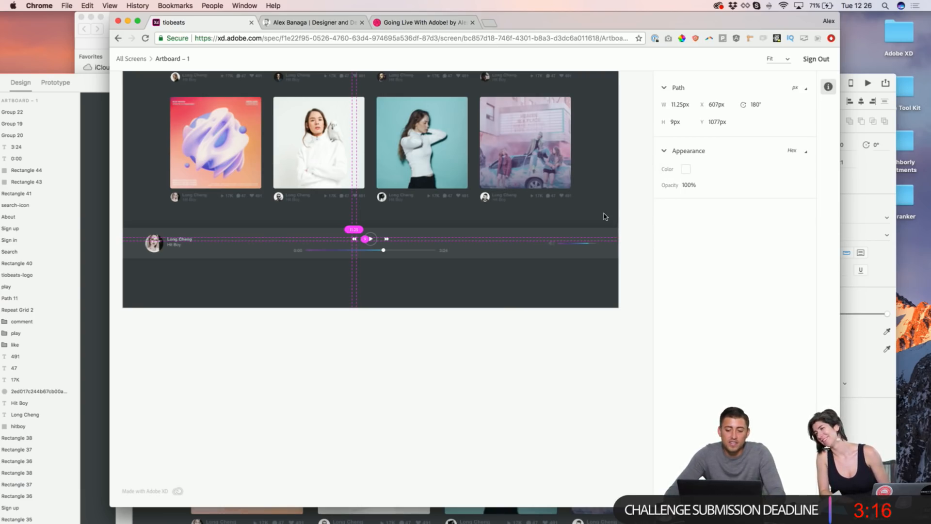
Step: Inspect the dark background rectangle, gradient header rectangle and dark navigation bar specs
scroll(603, 216, up, 3)
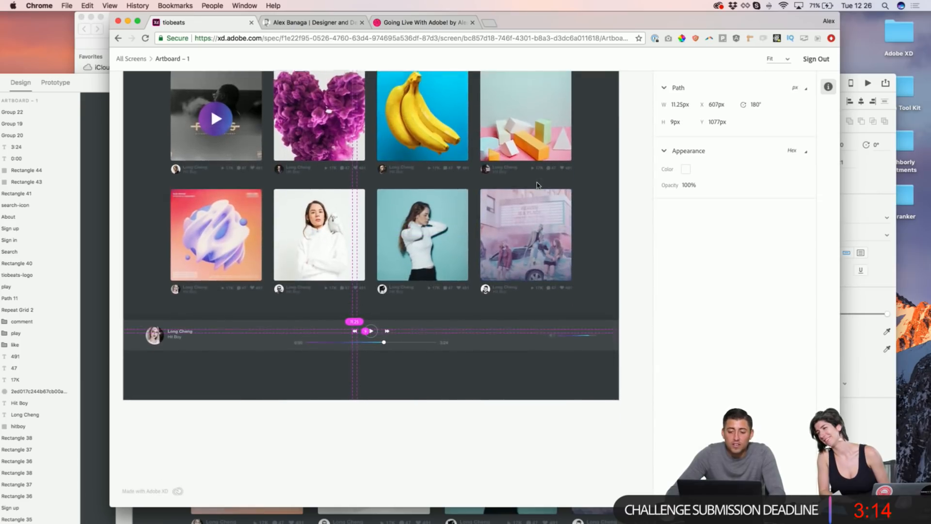
scroll(537, 185, up, 2)
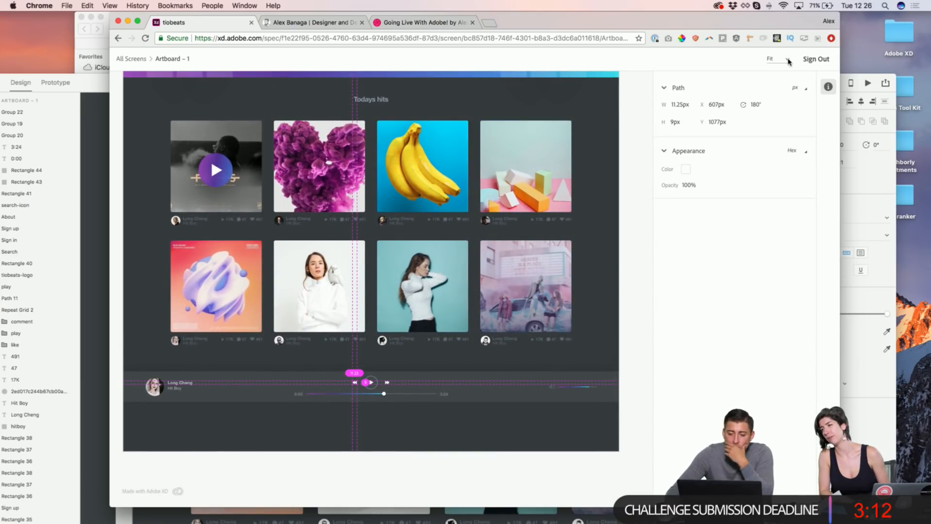
click(587, 165)
scroll(579, 146, up, 2)
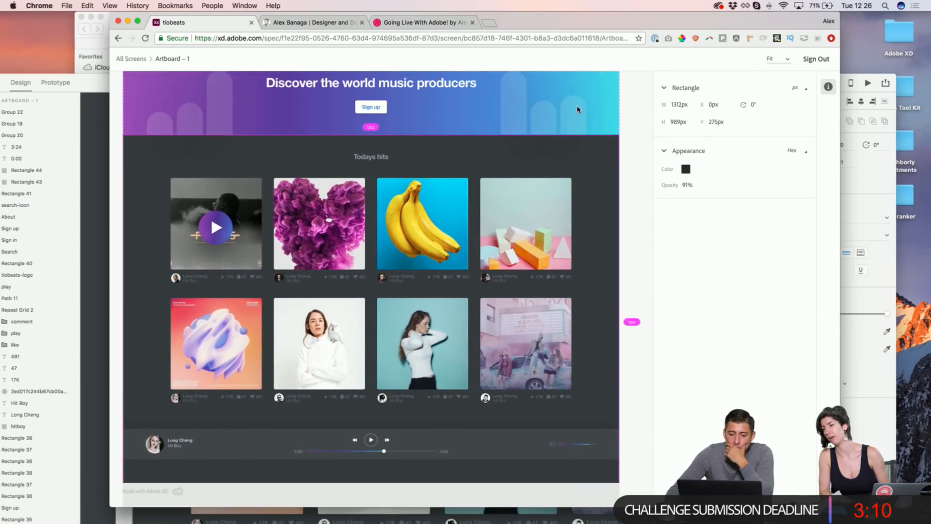
scroll(579, 112, up, 2)
click(587, 114)
scroll(586, 116, left, 1)
click(169, 89)
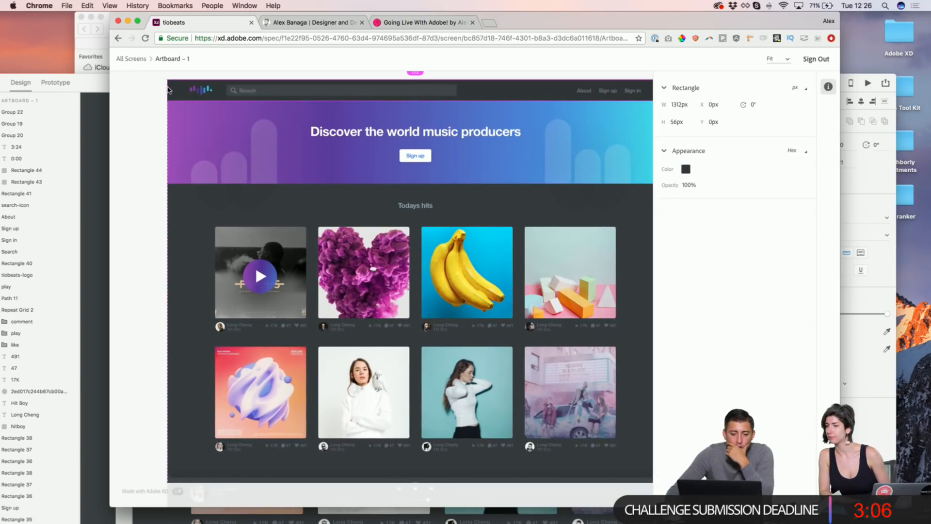
click(167, 60)
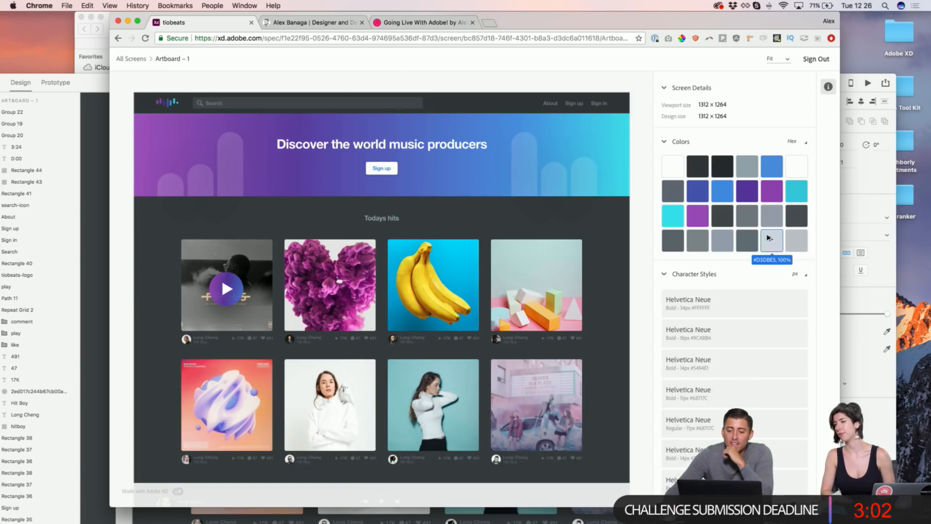
Step: Browse the screen's Colors and Character Styles, collapse both sections, and keep the preview fitted
scroll(766, 178, down, 2)
scroll(766, 177, up, 1)
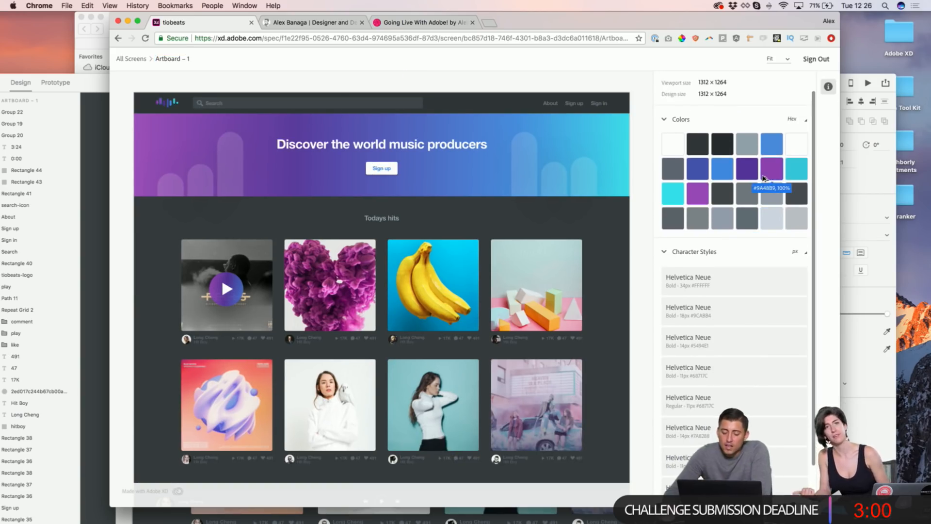
scroll(764, 180, up, 1)
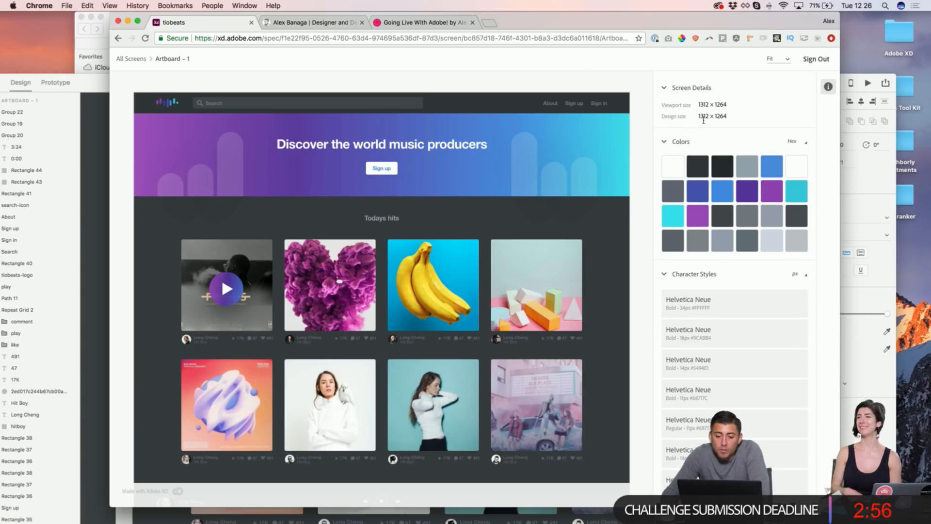
scroll(703, 119, down, 3)
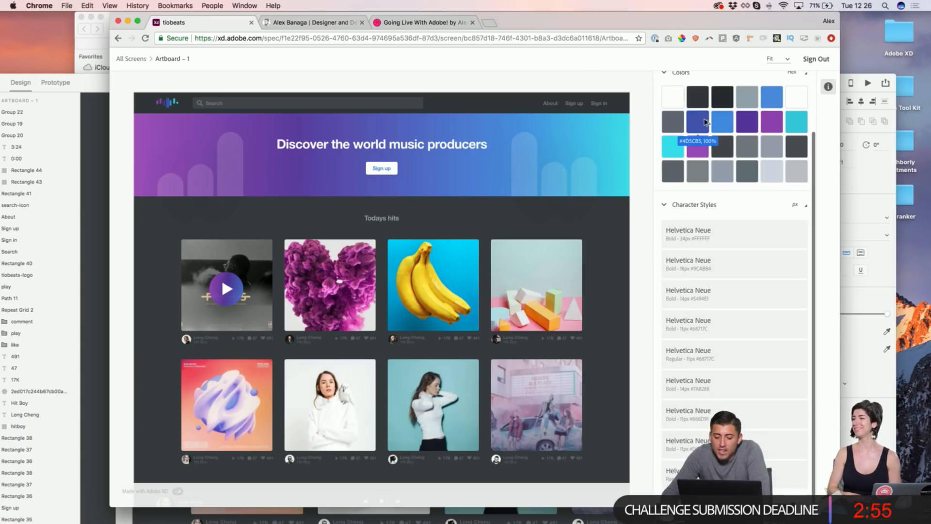
click(664, 204)
click(664, 142)
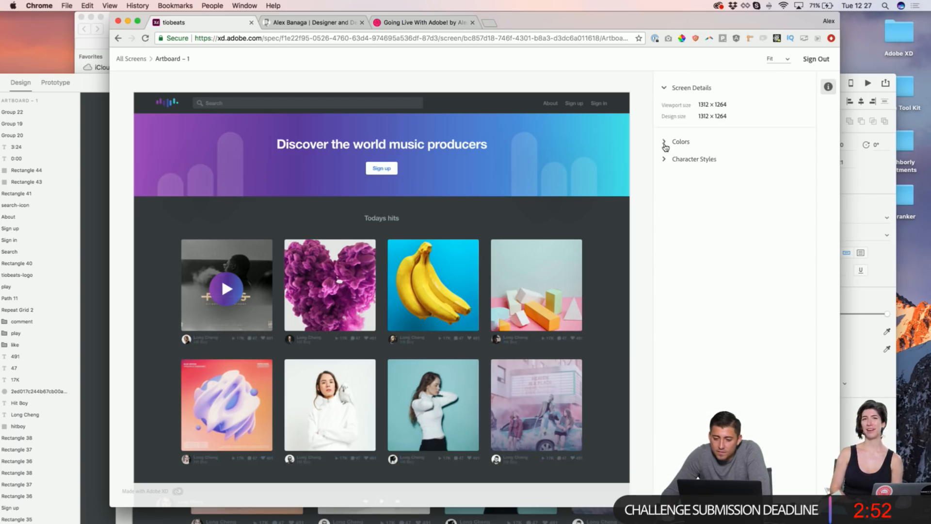
click(787, 60)
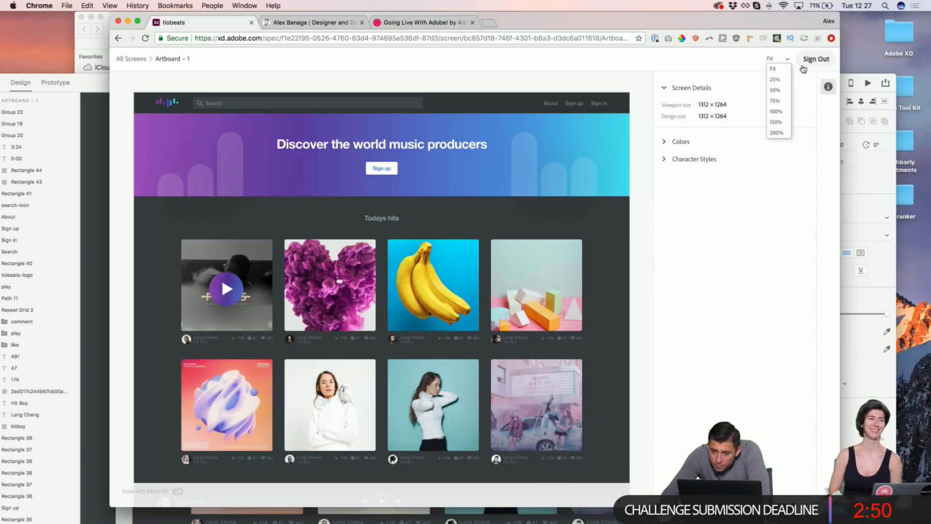
click(827, 88)
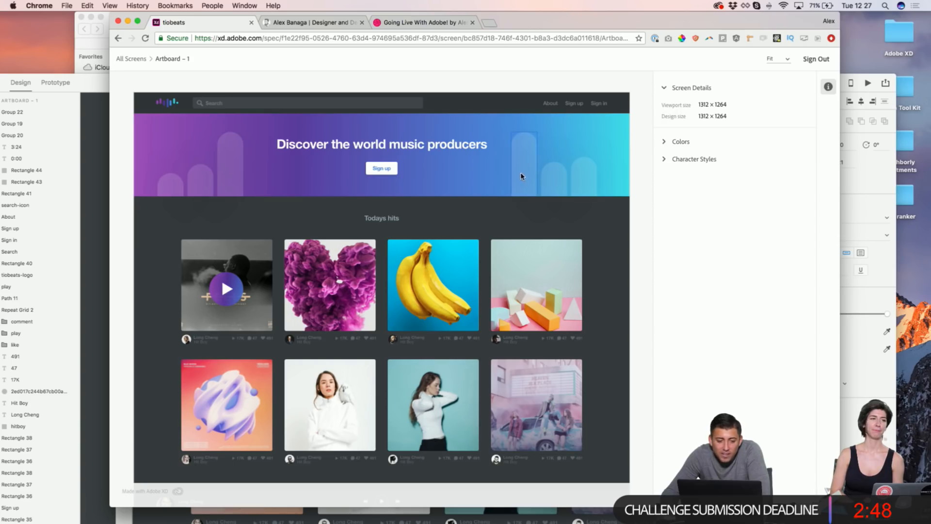
Step: Inspect the header logo bar, then bring the Adobe XD design file back to the front
click(170, 104)
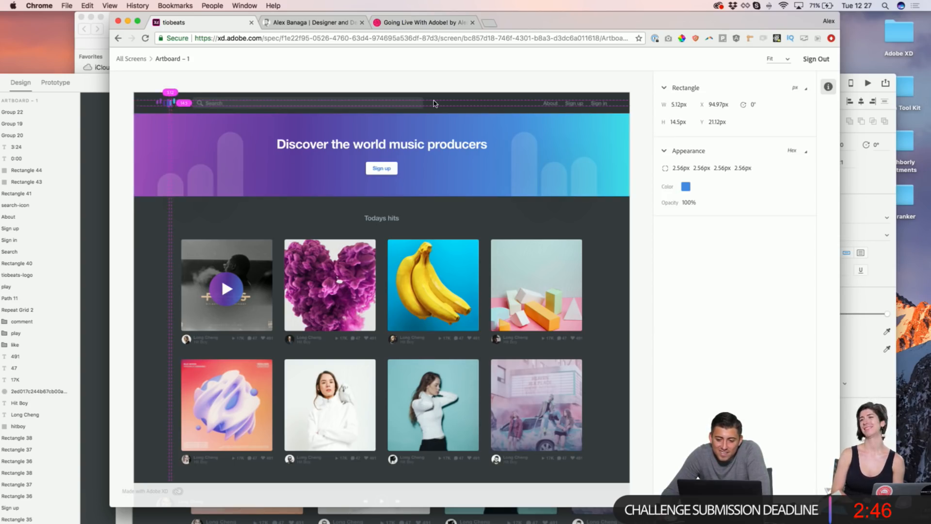
click(440, 90)
scroll(455, 218, down, 3)
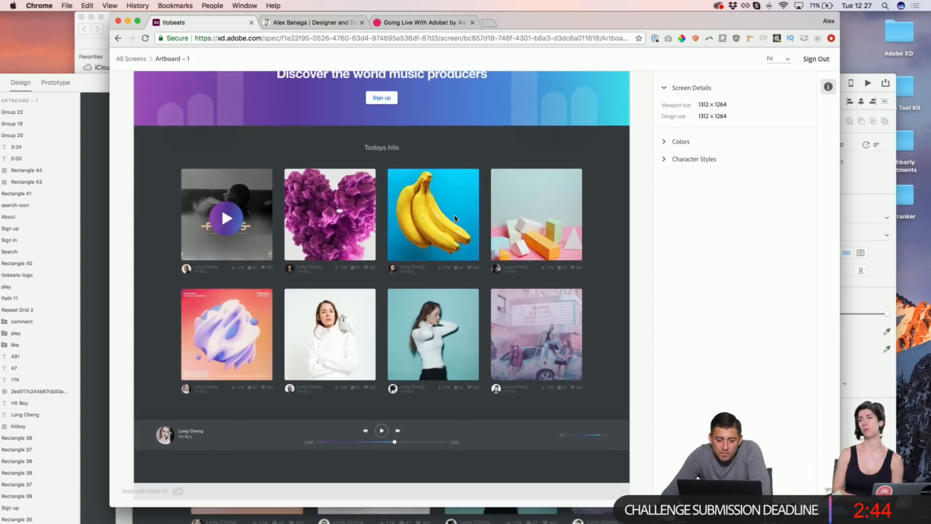
scroll(455, 218, down, 3)
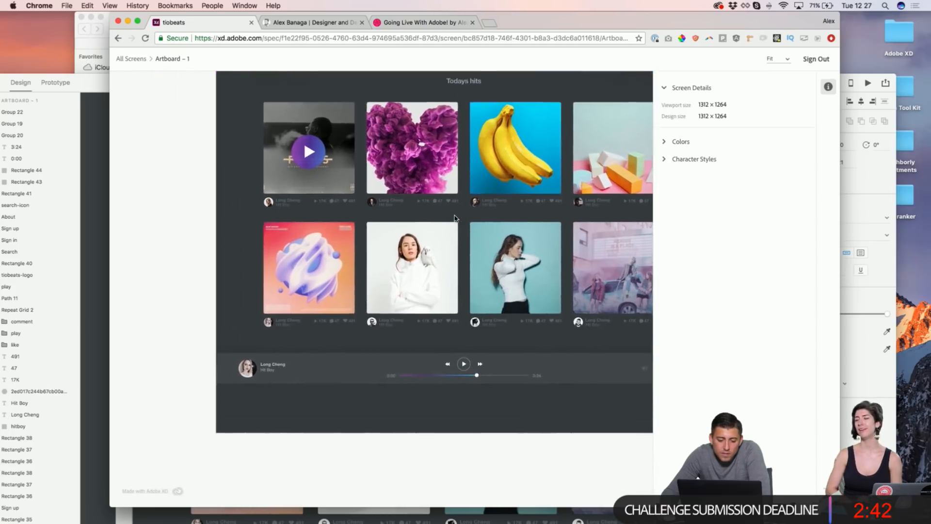
scroll(455, 218, up, 3)
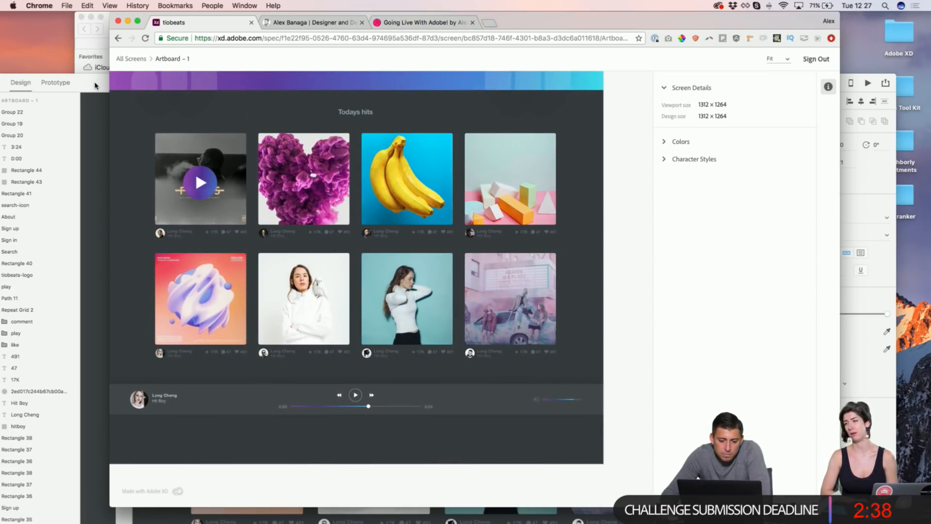
click(95, 86)
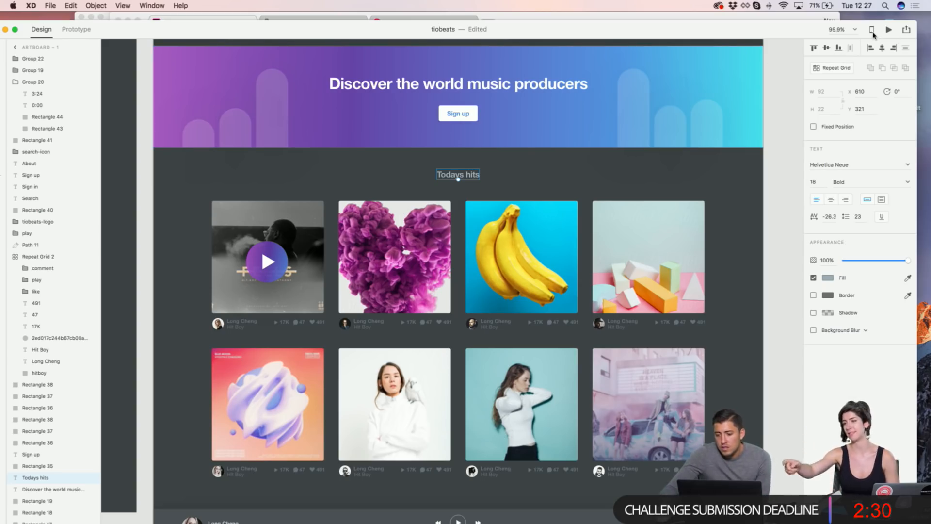
Step: Switch the tiobeats file to Prototype mode and dismiss the intro overlay to reveal the artboards
drag(187, 23, 198, 14)
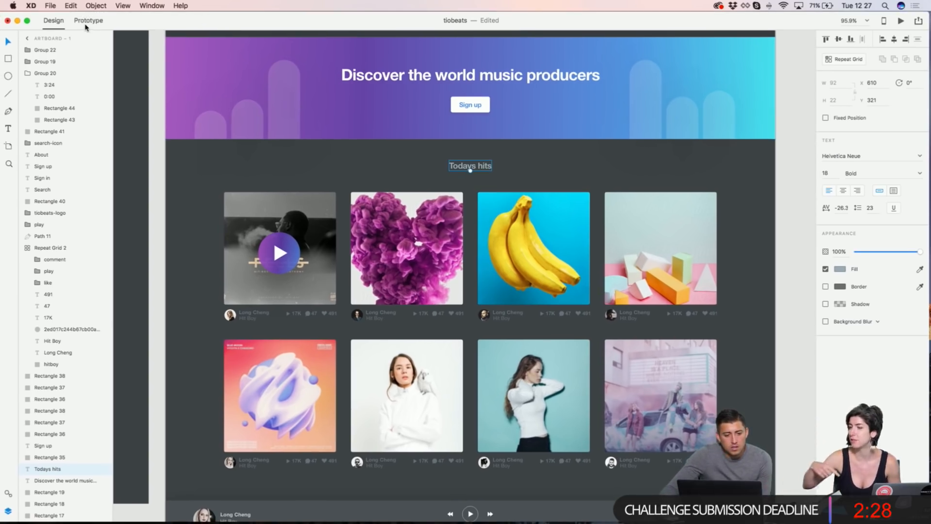
click(87, 21)
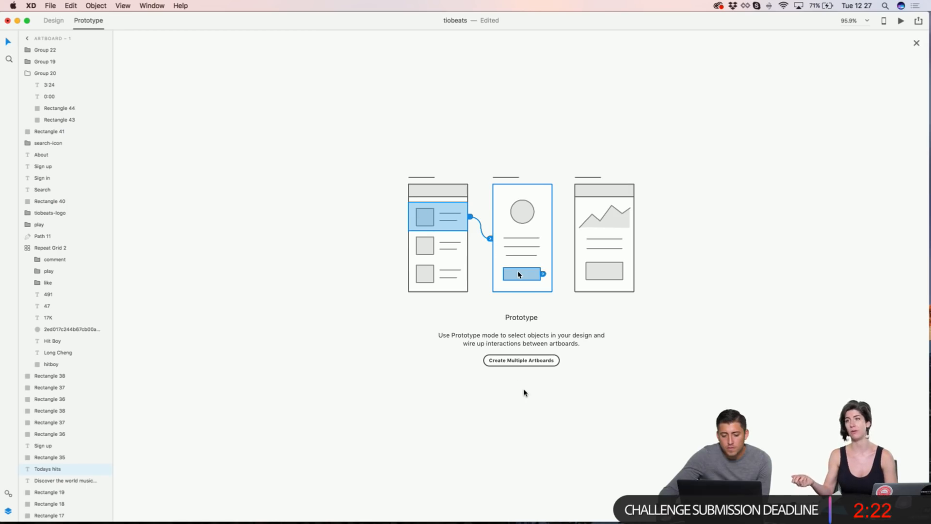
click(525, 362)
click(103, 20)
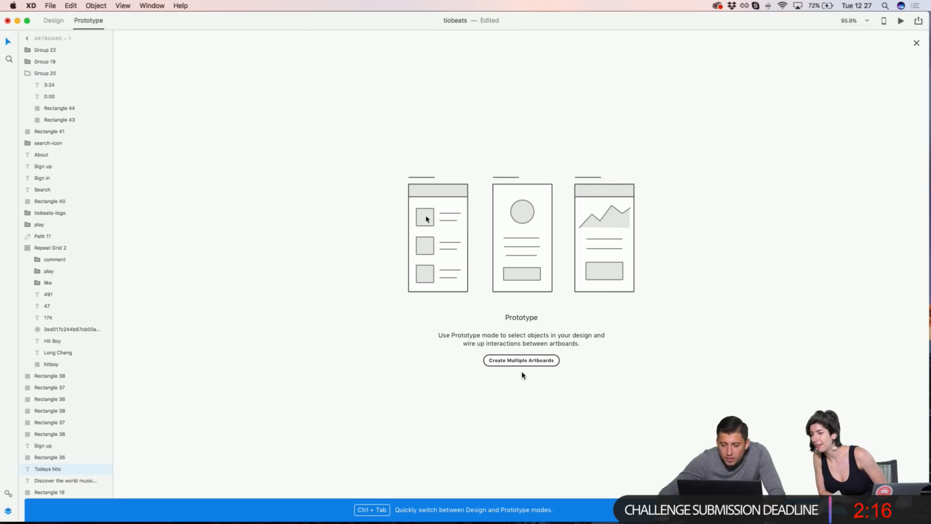
click(916, 44)
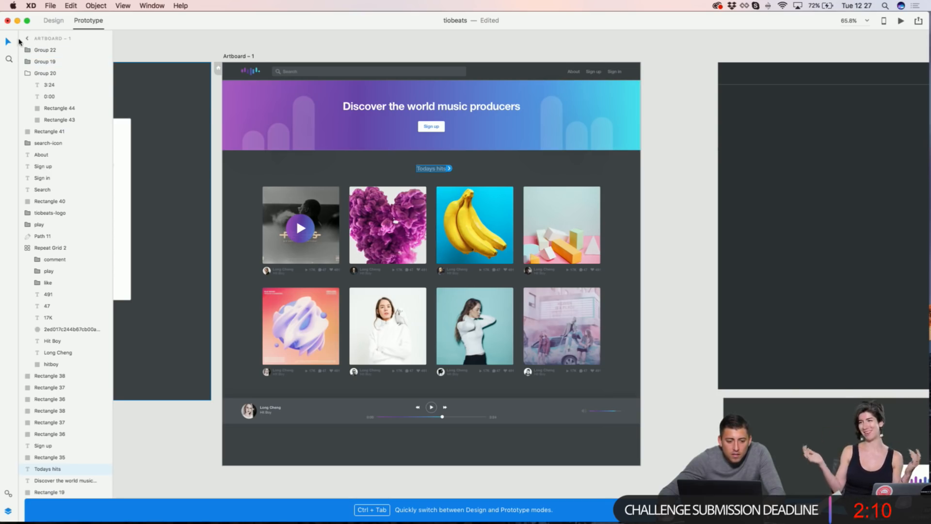
Step: Move the two pasteboard rectangles below the second artboard
click(26, 38)
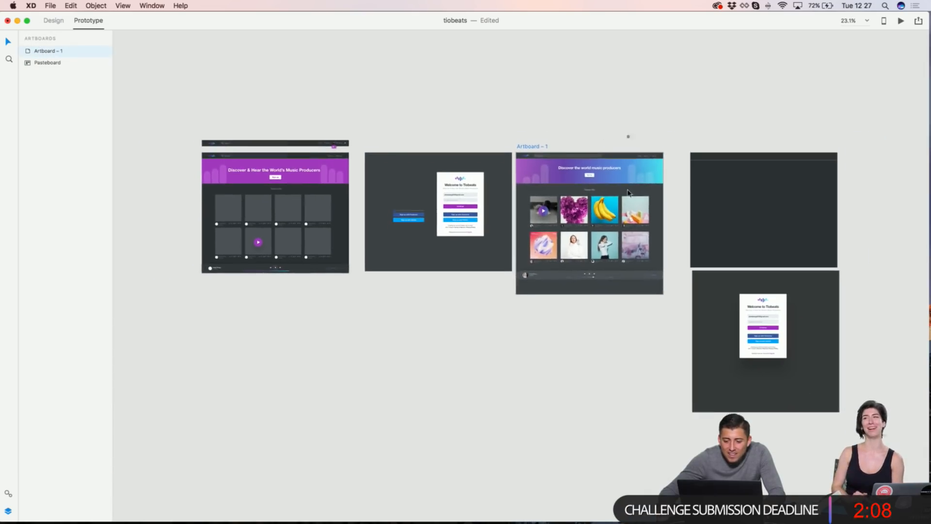
scroll(600, 181, right, 5)
click(646, 233)
drag(647, 177, 300, 380)
key(Escape)
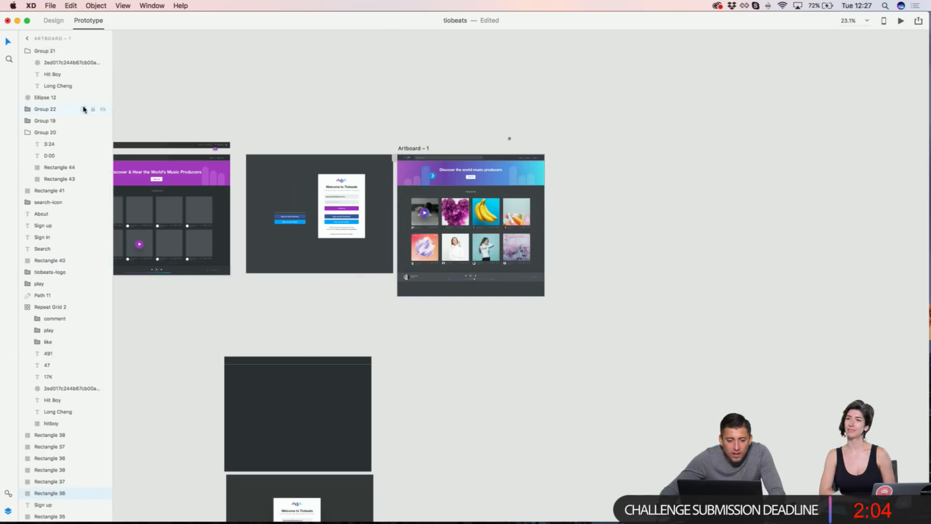
Step: Duplicate Artboard – 1 as Artboard – 2, undoing an accidental banner-gradient move
click(26, 39)
click(36, 51)
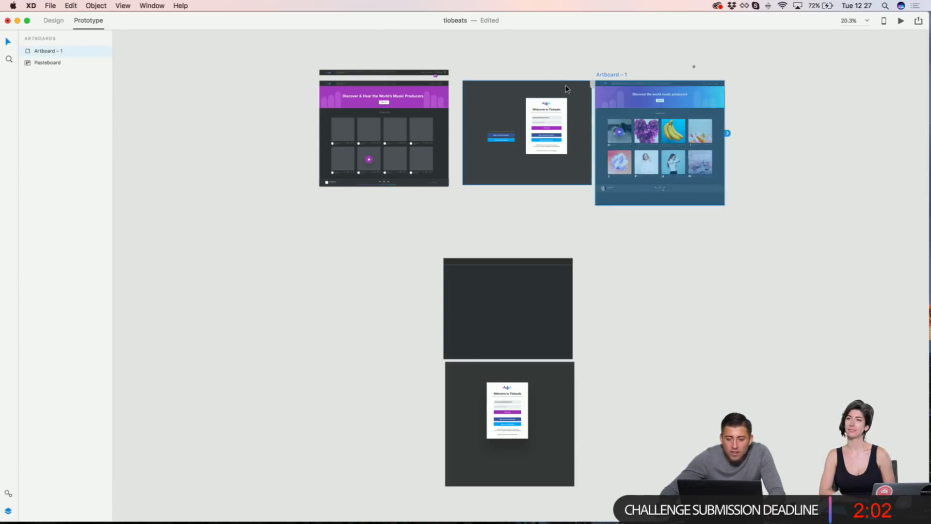
scroll(543, 104, right, 5)
drag(543, 104, 642, 105)
key(super+z)
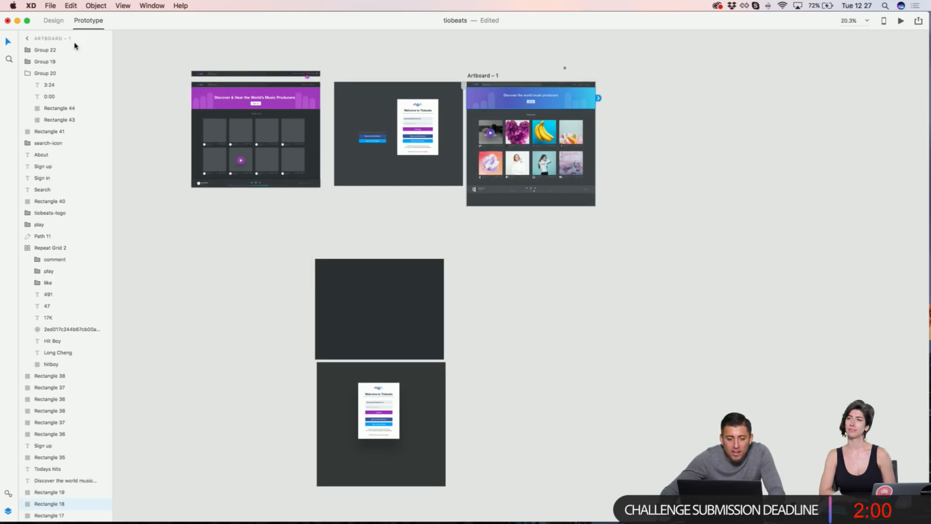
click(27, 40)
click(39, 50)
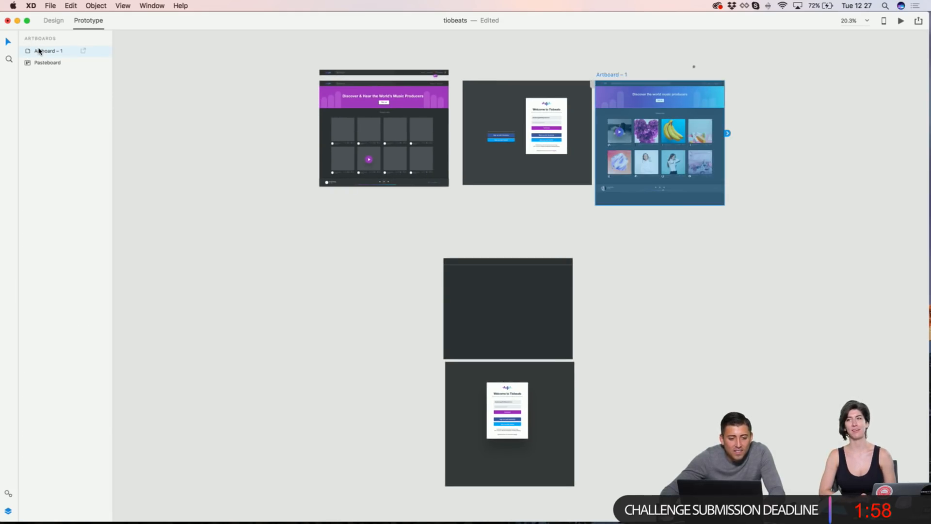
key(super+d)
Step: Draw a prototype link from Artboard – 1 to Artboard – 2
scroll(584, 101, right, 3)
scroll(651, 107, up, 4)
click(68, 63)
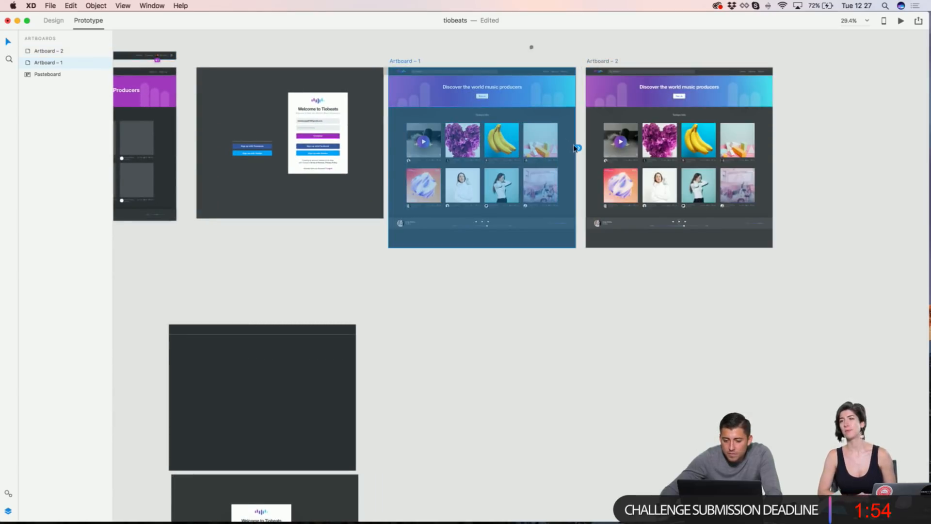
drag(579, 147, 681, 222)
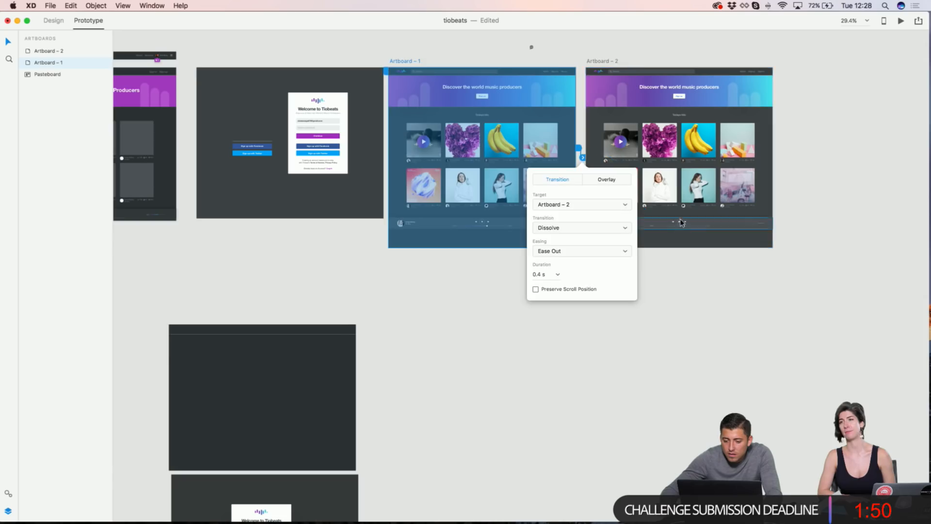
scroll(681, 198, up, 5)
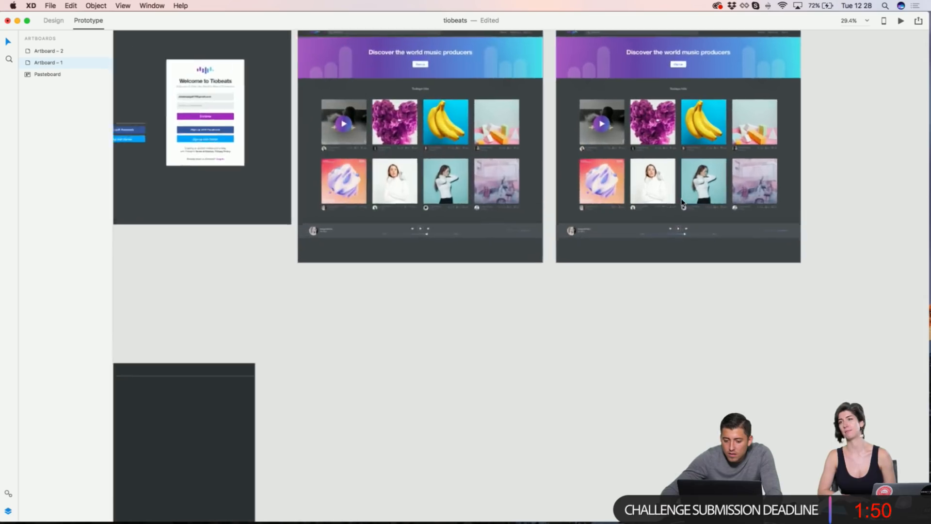
scroll(678, 194, up, 4)
drag(532, 264, 579, 224)
Step: Give the Artboard – 1 link a Dissolve transition with Ease In-Out easing, then preview it
scroll(578, 224, up, 4)
scroll(578, 224, up, 3)
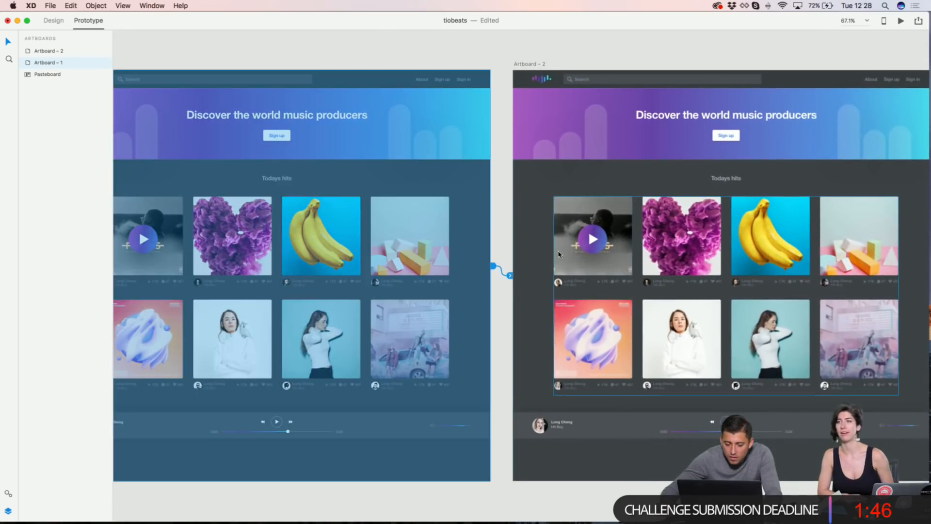
click(510, 277)
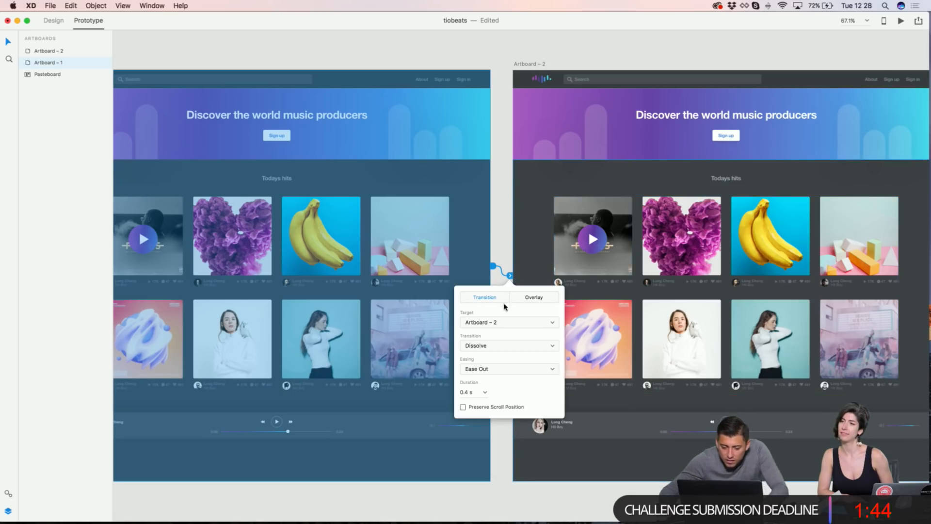
click(509, 345)
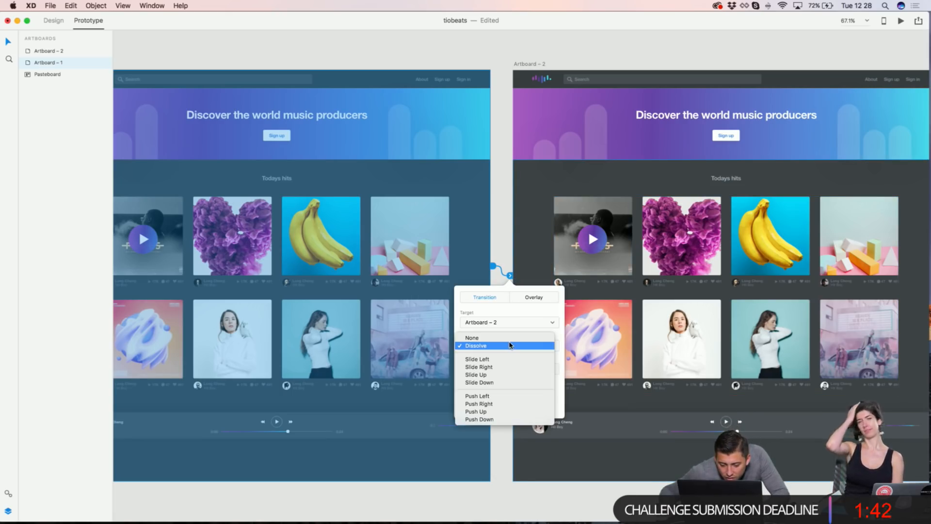
click(509, 345)
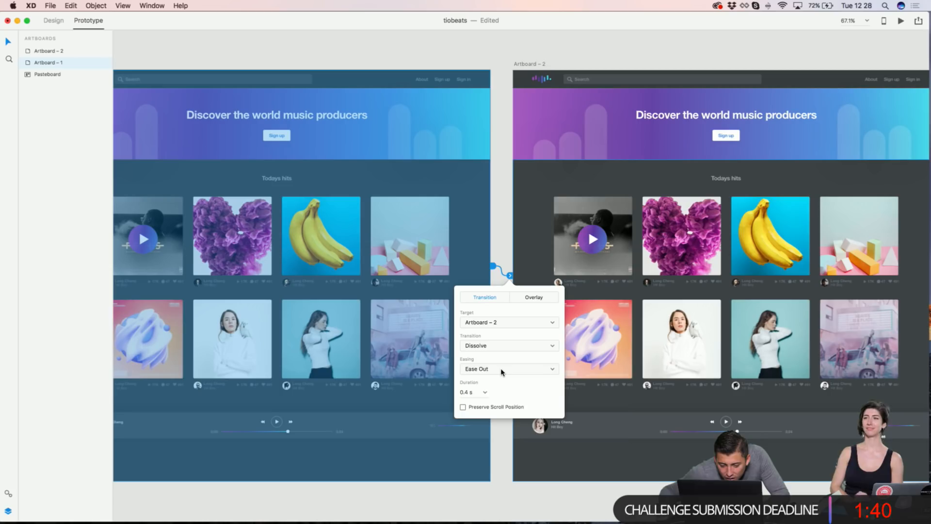
click(502, 371)
click(501, 386)
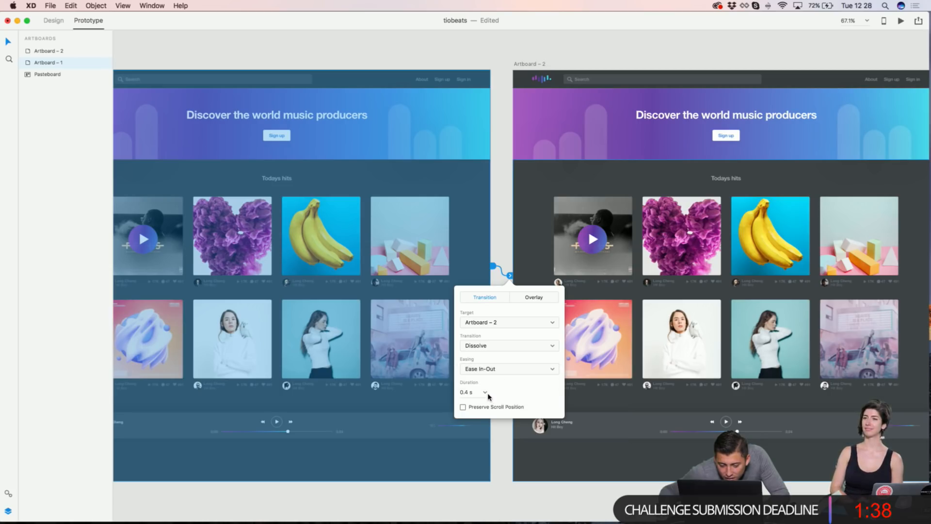
click(533, 297)
click(498, 298)
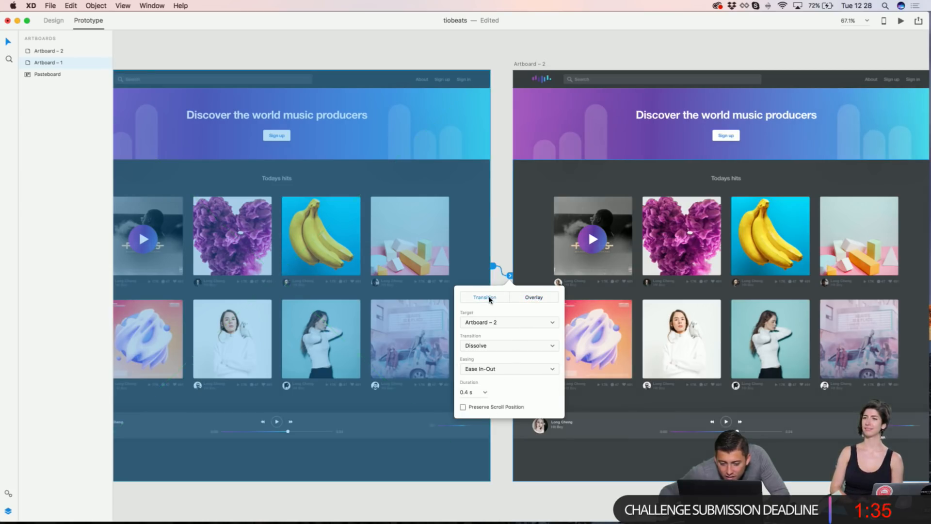
click(900, 21)
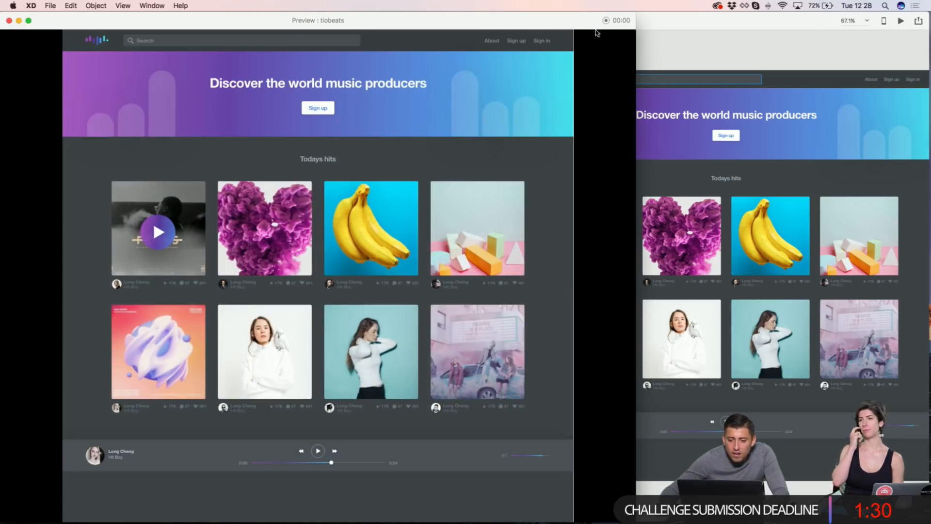
Step: Close the preview and link Repeat Grid 2's track tiles to Artboard – 2
click(9, 20)
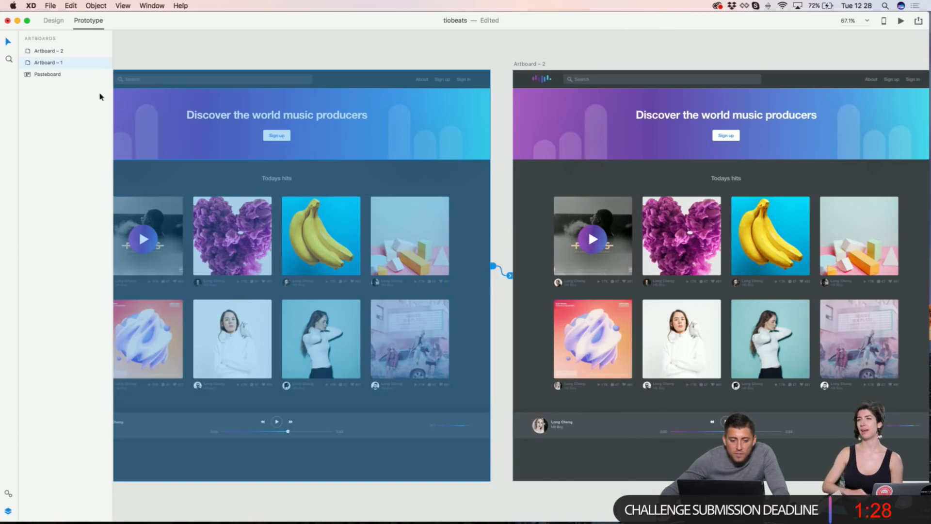
scroll(595, 230, left, 4)
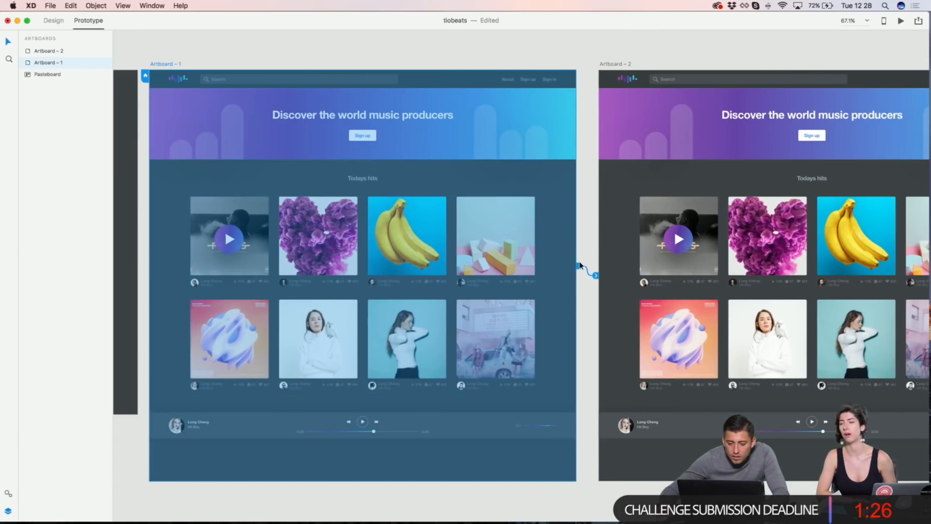
click(555, 264)
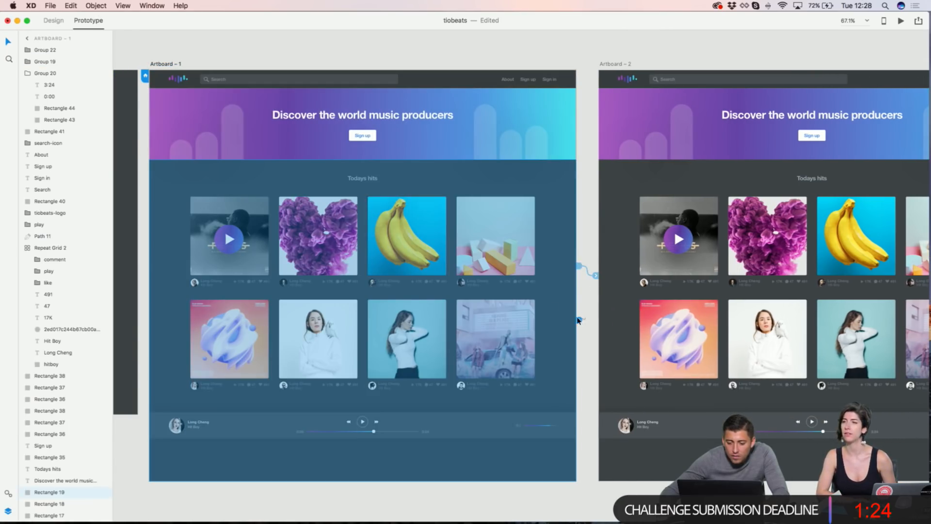
click(244, 242)
click(247, 240)
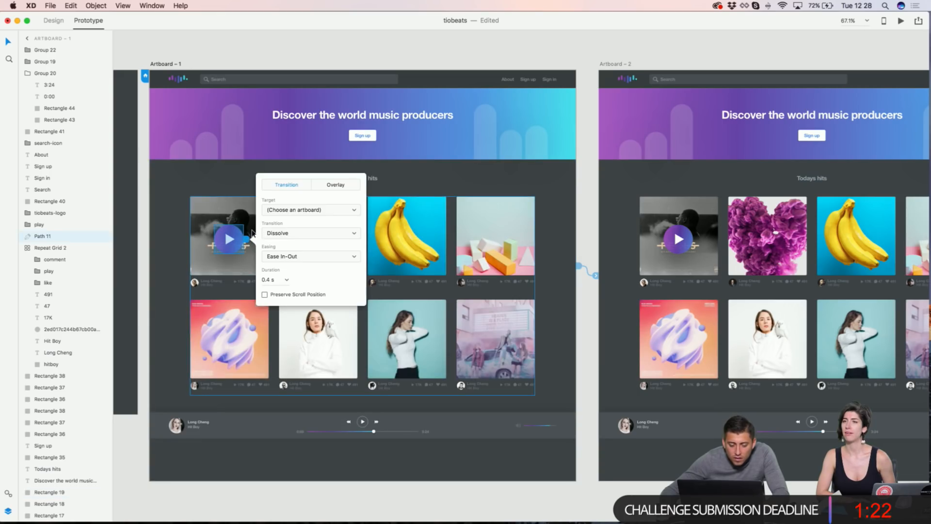
click(232, 200)
click(235, 242)
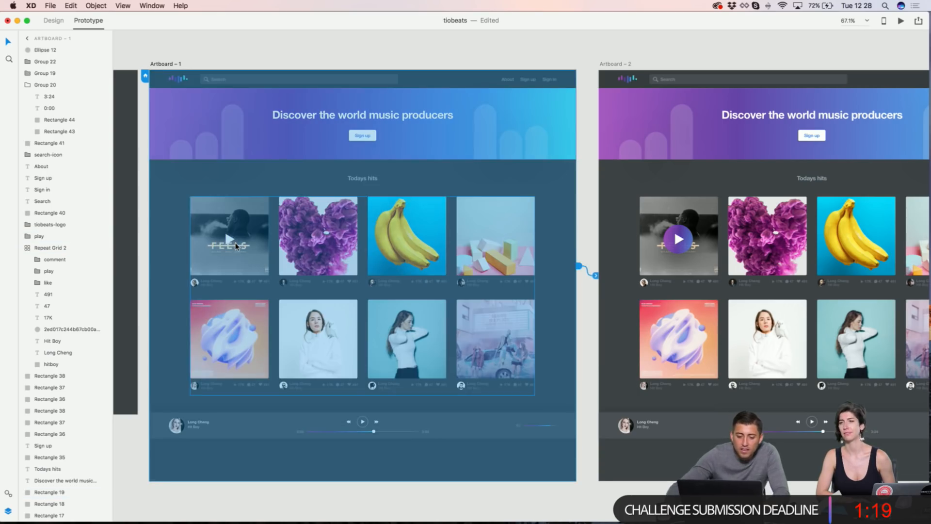
click(257, 226)
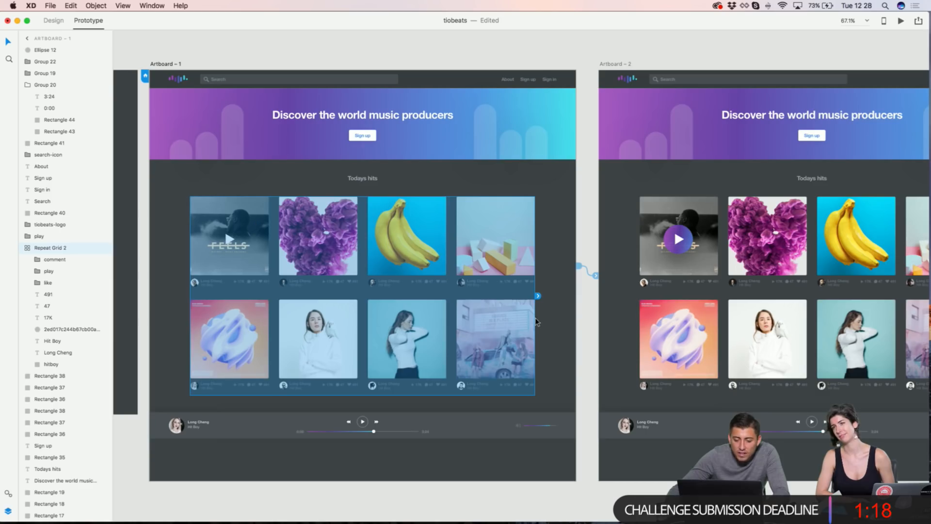
click(537, 295)
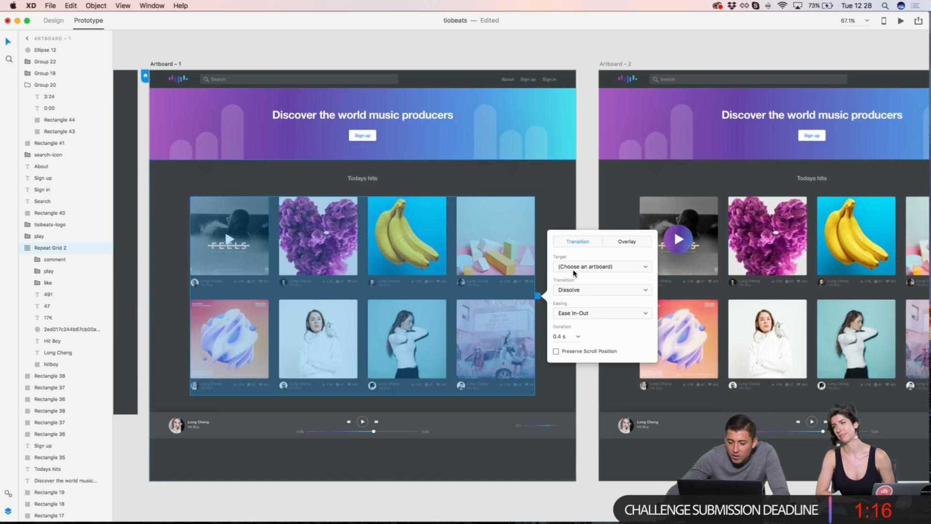
drag(537, 295, 602, 320)
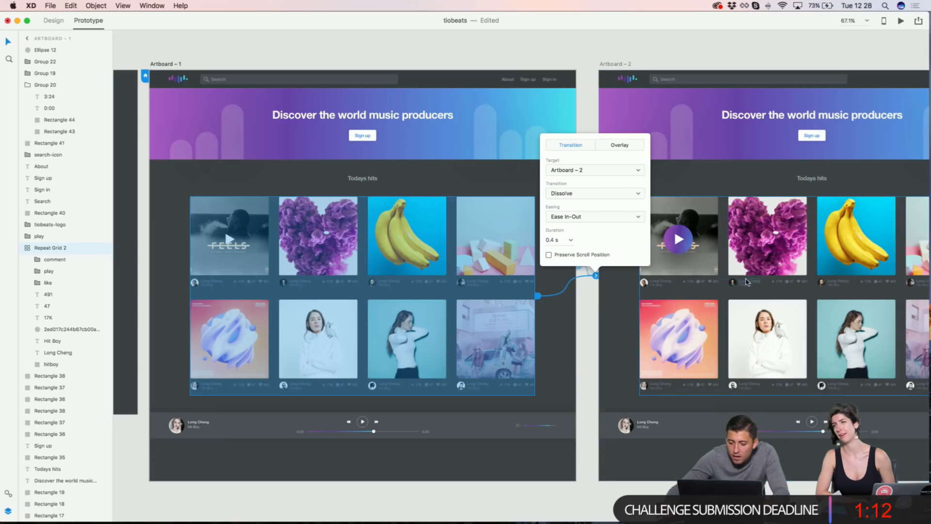
Step: Turn off Preserve Scroll Position on the tile-grid link, keep Dissolve, and preview the prototype
click(621, 146)
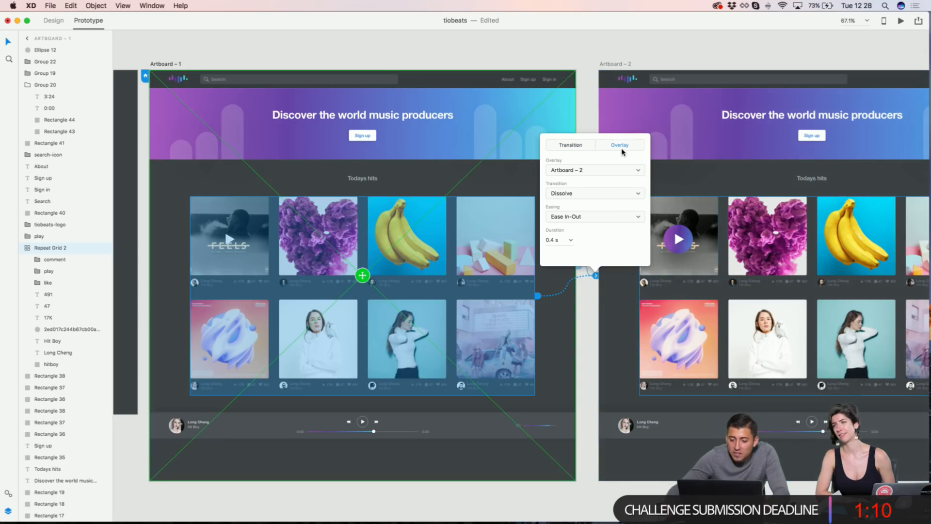
click(571, 146)
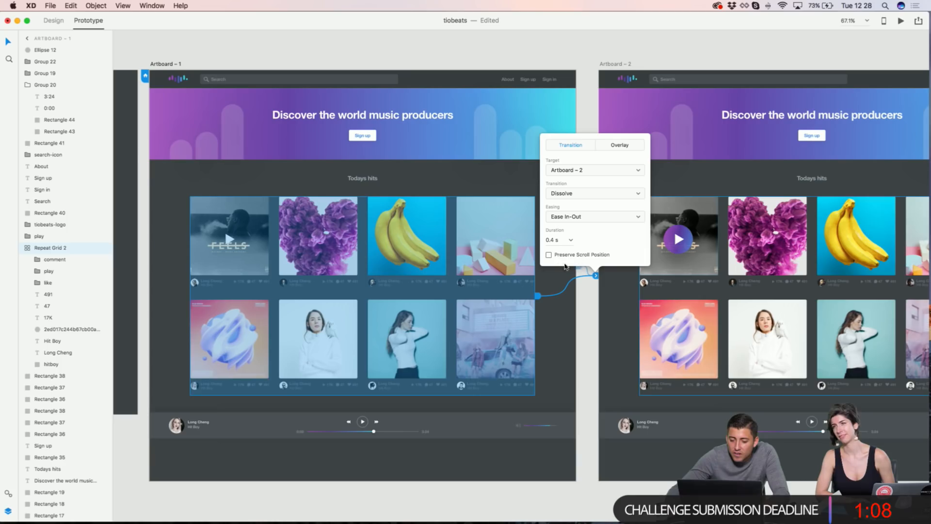
click(548, 255)
click(582, 199)
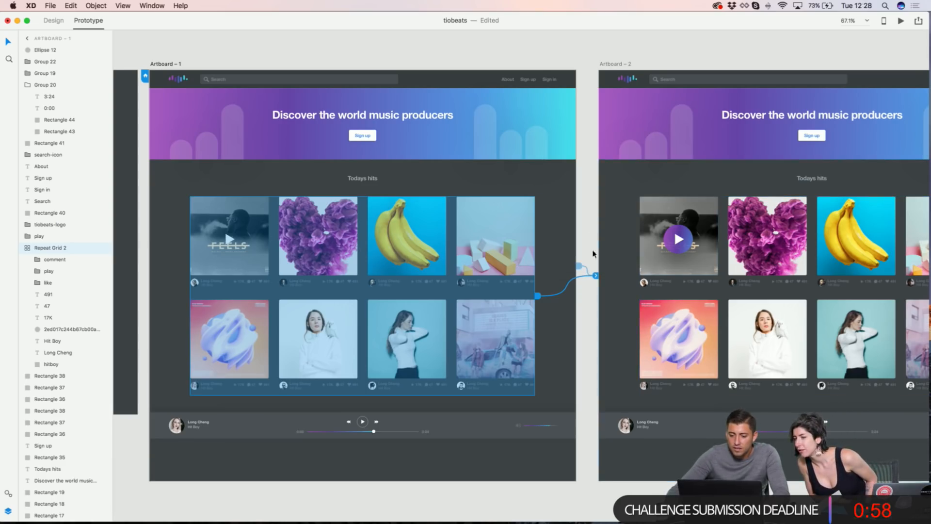
click(900, 21)
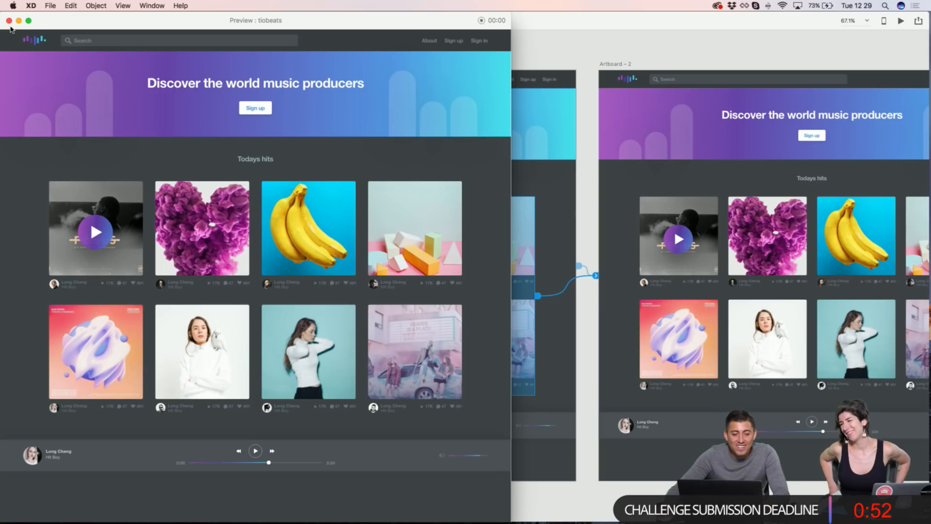
Step: Run the prototype preview once more and close it
click(9, 20)
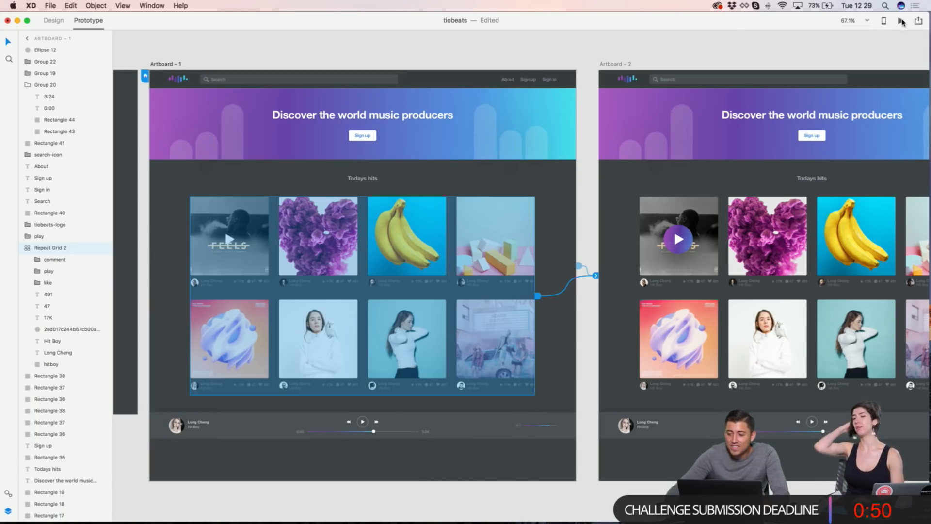
click(900, 21)
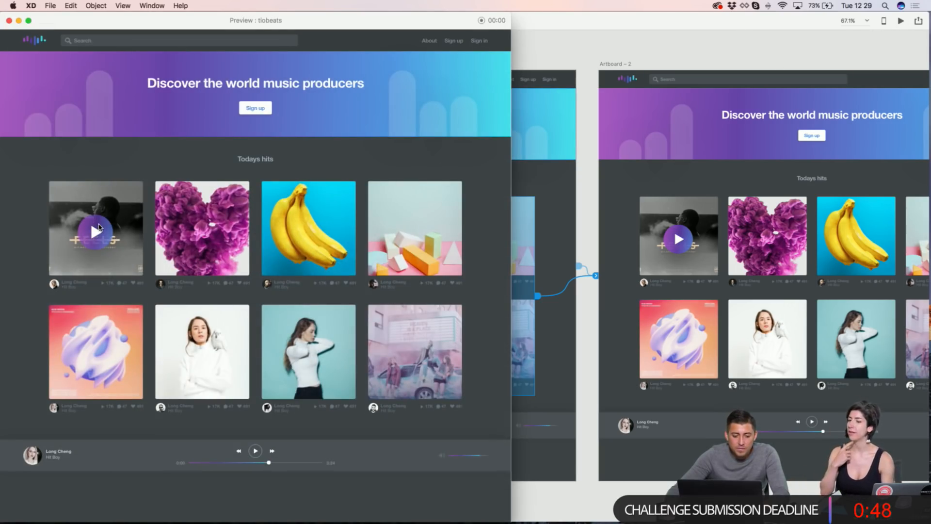
click(8, 21)
Step: Zoom in on Artboard – 1 and select the navigation bar background and Sign up text
scroll(316, 127, down, 5)
scroll(316, 127, left, 10)
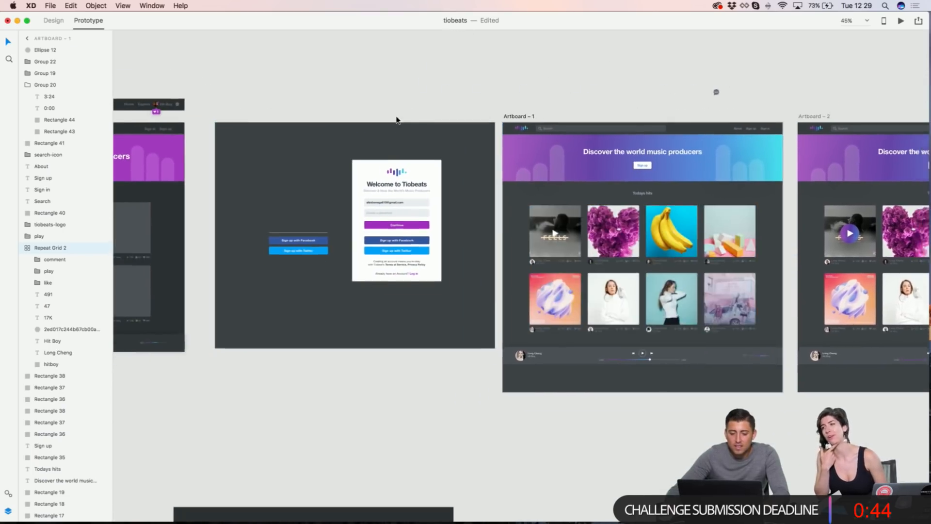
scroll(825, 112, up, 5)
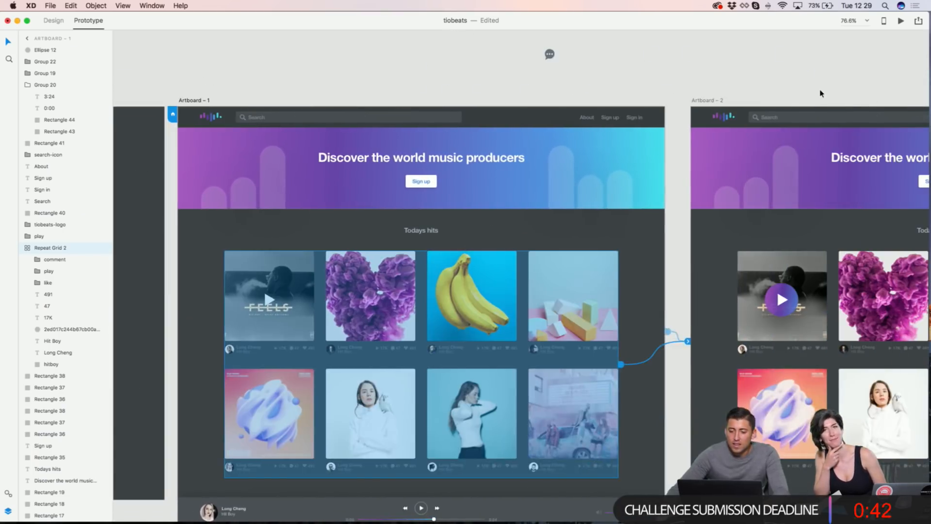
scroll(607, 145, up, 3)
click(569, 116)
scroll(584, 85, up, 3)
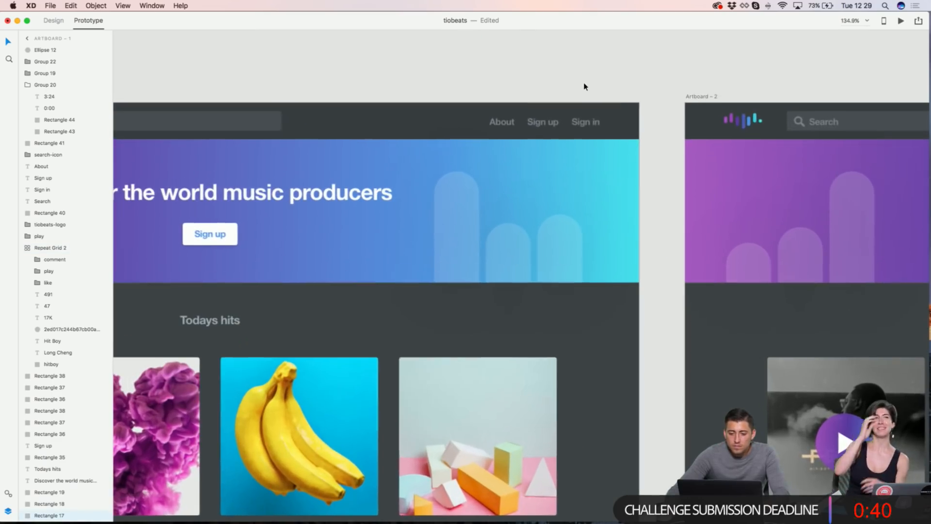
click(544, 121)
scroll(343, 223, down, 6)
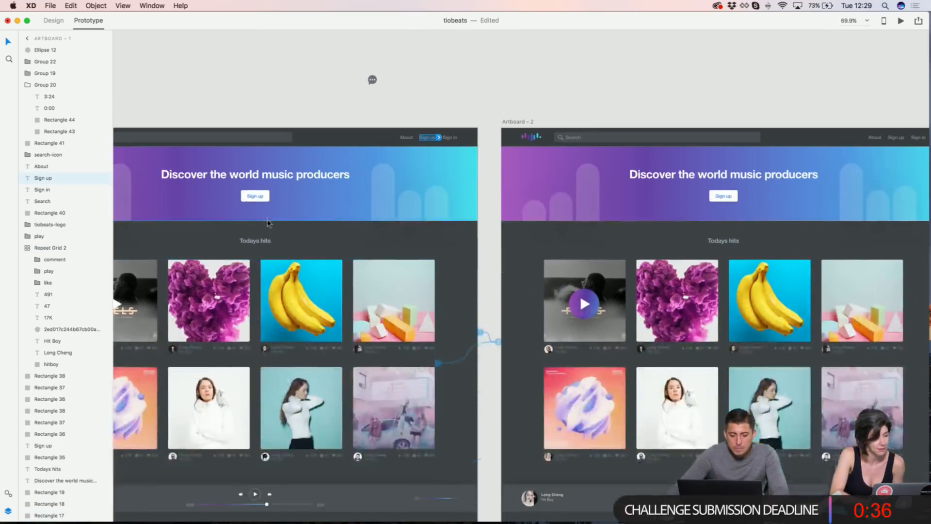
Step: Link the banner's Sign up button to Artboard – 2, then clear the canvas selection
click(247, 198)
drag(272, 198, 549, 233)
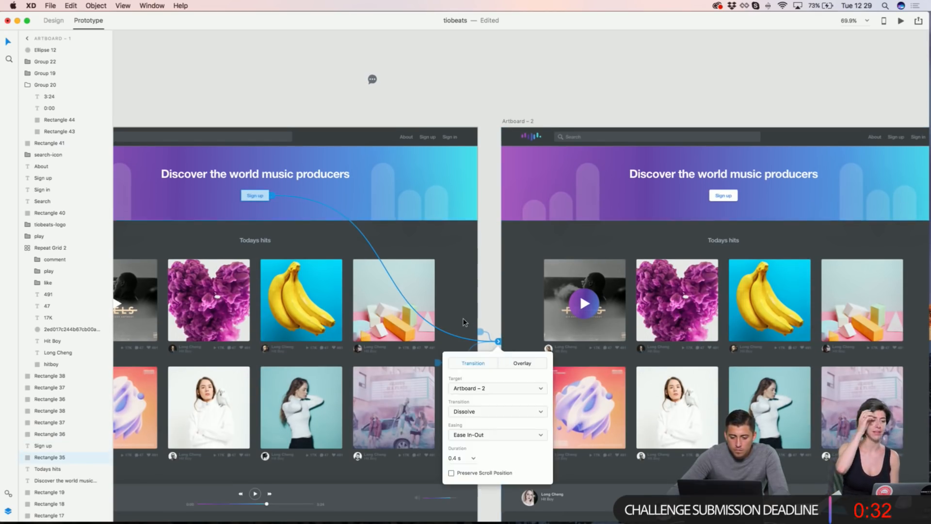
scroll(497, 378, down, 3)
scroll(480, 339, left, 3)
scroll(463, 321, left, 5)
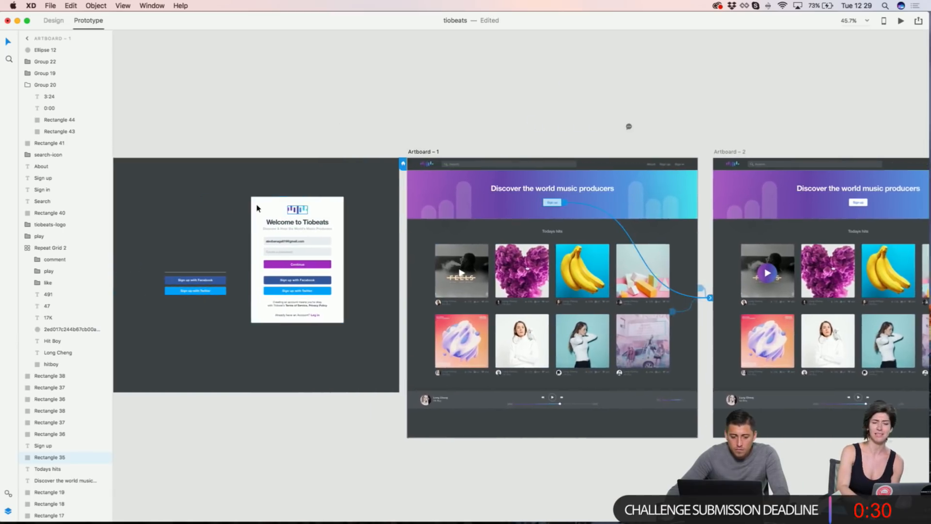
scroll(277, 190, down, 3)
scroll(286, 275, down, 5)
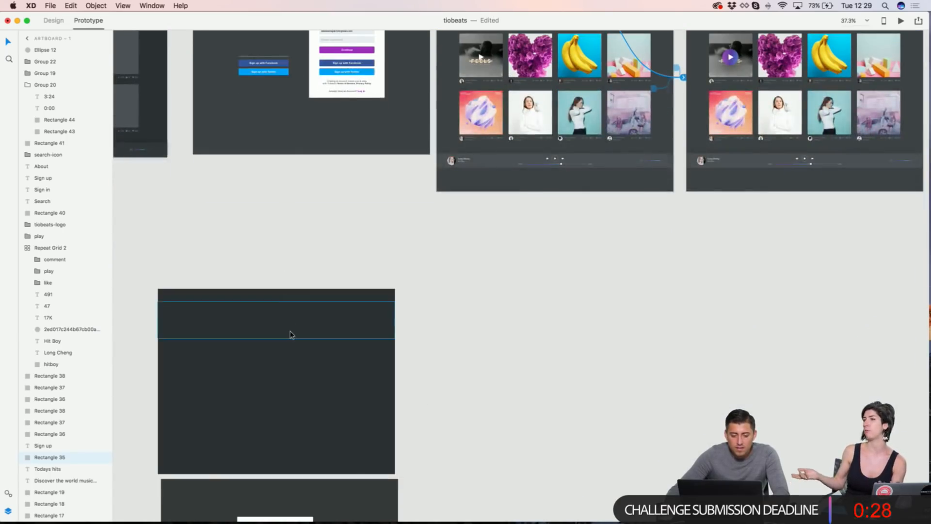
click(320, 223)
scroll(537, 124, up, 3)
scroll(553, 54, up, 5)
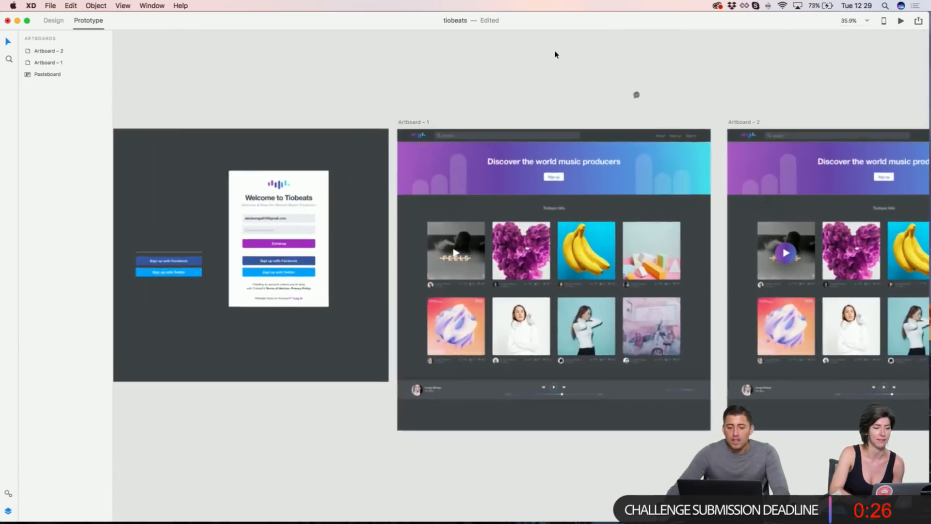
scroll(552, 51, up, 2)
scroll(552, 51, right, 2)
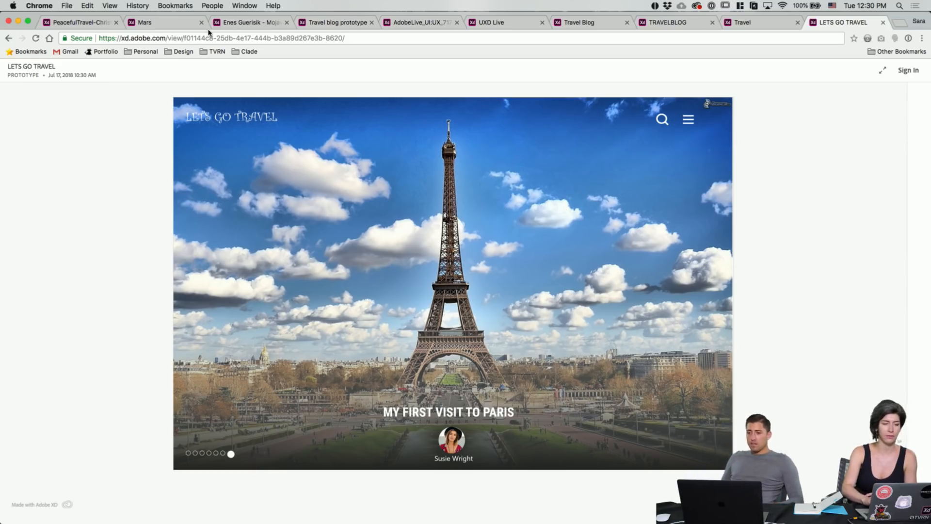
key(ctrl+Up)
click(508, 42)
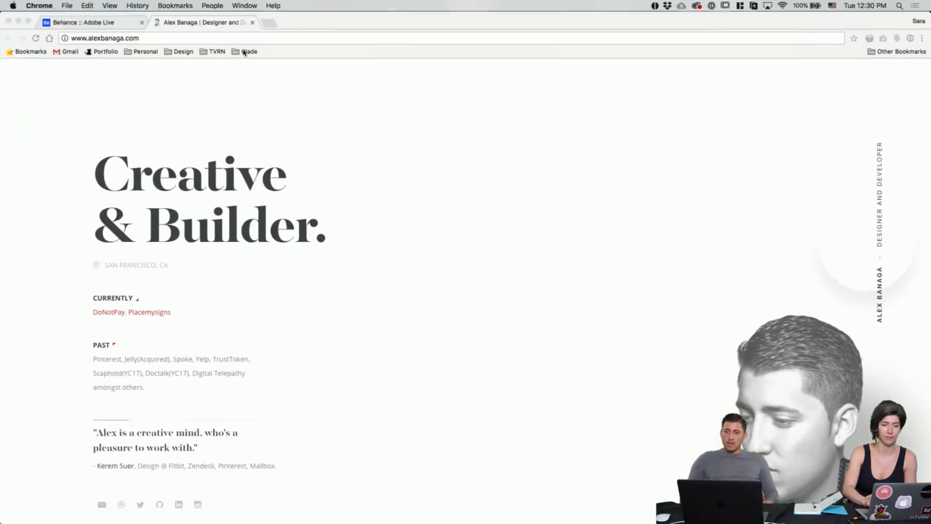
click(109, 24)
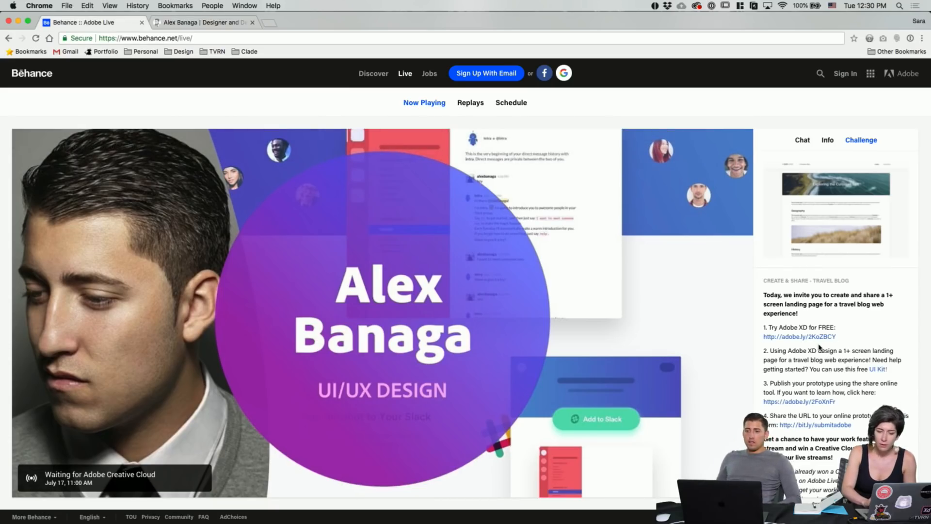
scroll(849, 345, down, 2)
scroll(847, 335, up, 2)
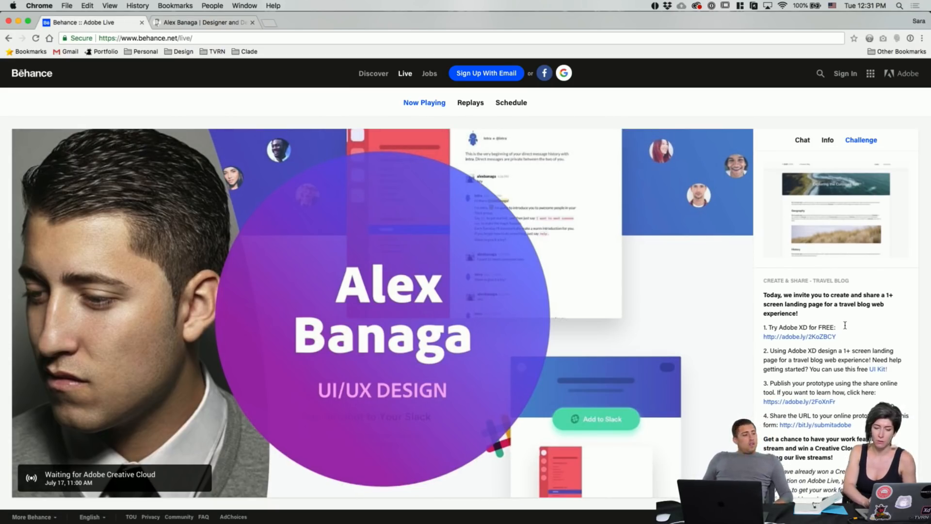
drag(778, 307, 858, 306)
click(858, 307)
scroll(868, 344, down, 2)
scroll(867, 345, down, 1)
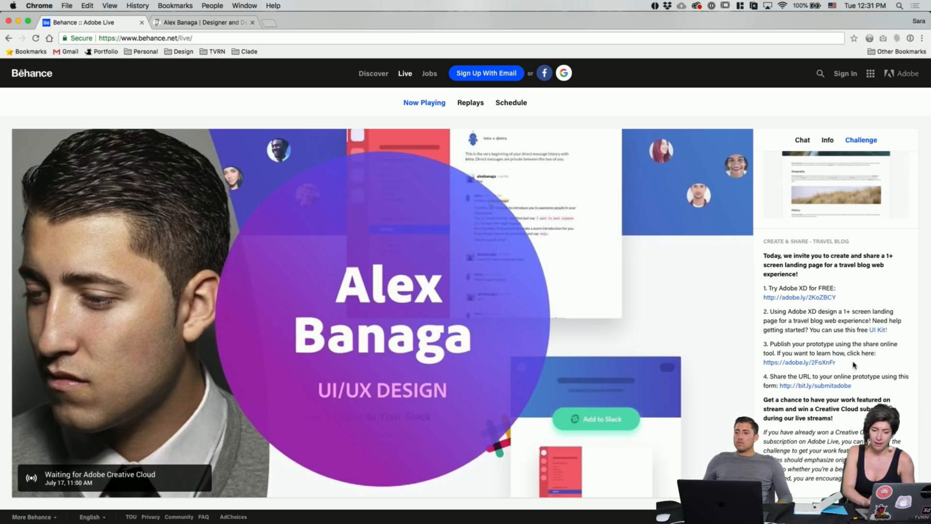
click(878, 330)
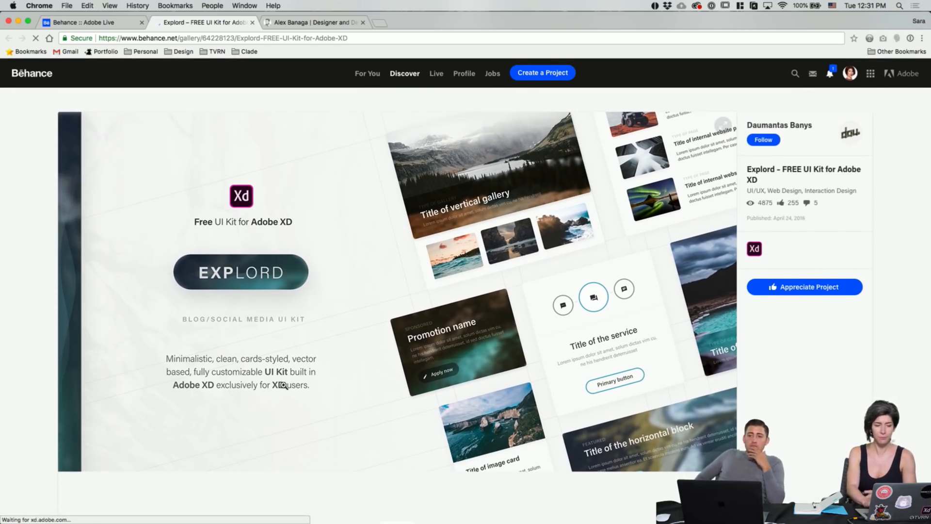
scroll(387, 263, down, 7)
scroll(387, 264, down, 4)
scroll(386, 264, down, 6)
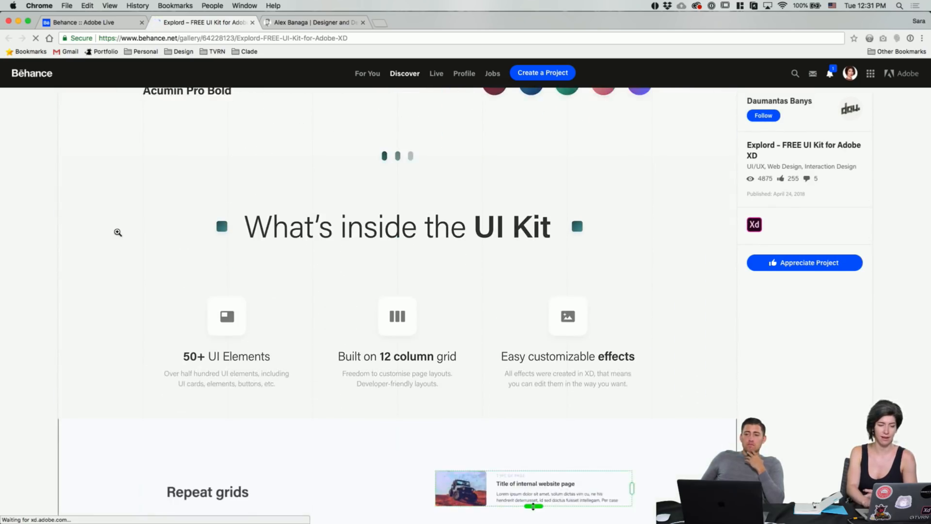
scroll(118, 232, down, 10)
scroll(118, 232, down, 10)
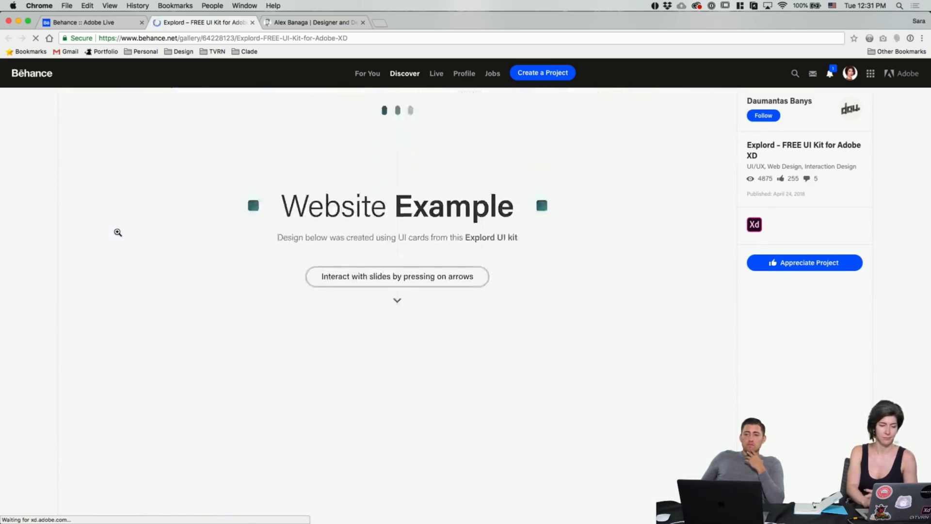
scroll(118, 233, up, 6)
scroll(117, 230, down, 8)
scroll(117, 235, down, 15)
scroll(118, 232, down, 15)
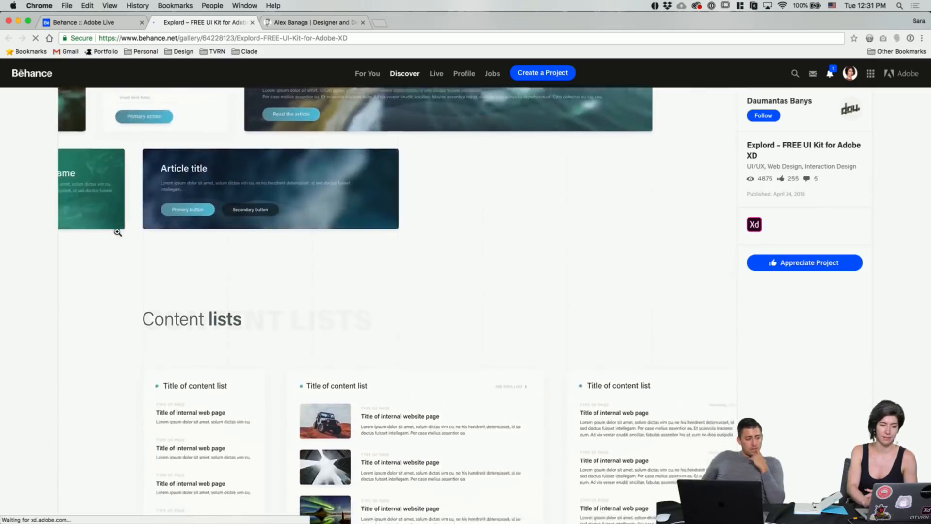
scroll(118, 232, down, 15)
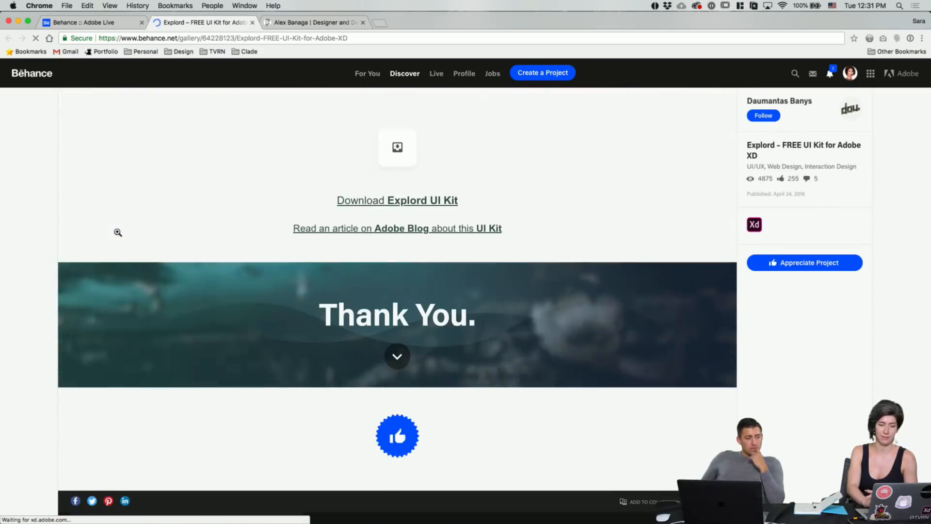
scroll(117, 232, up, 1)
key(ctrl+Up)
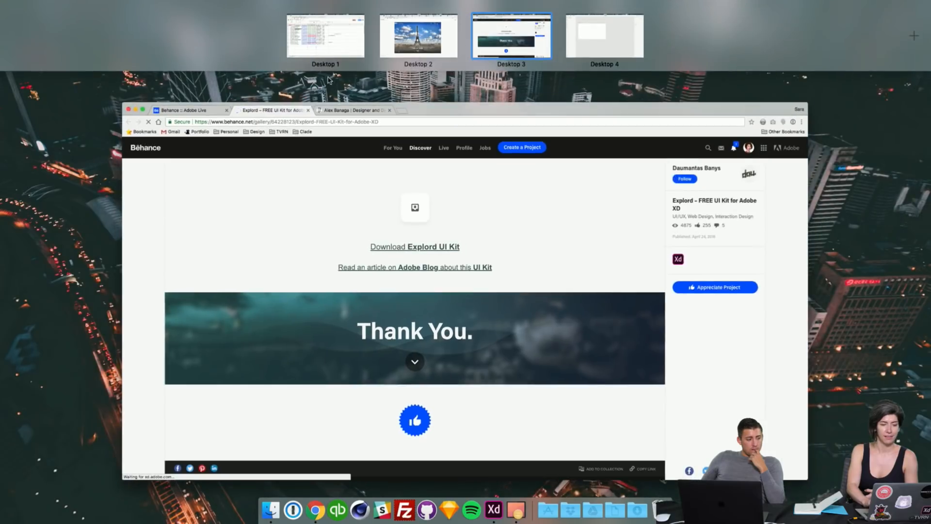
click(418, 44)
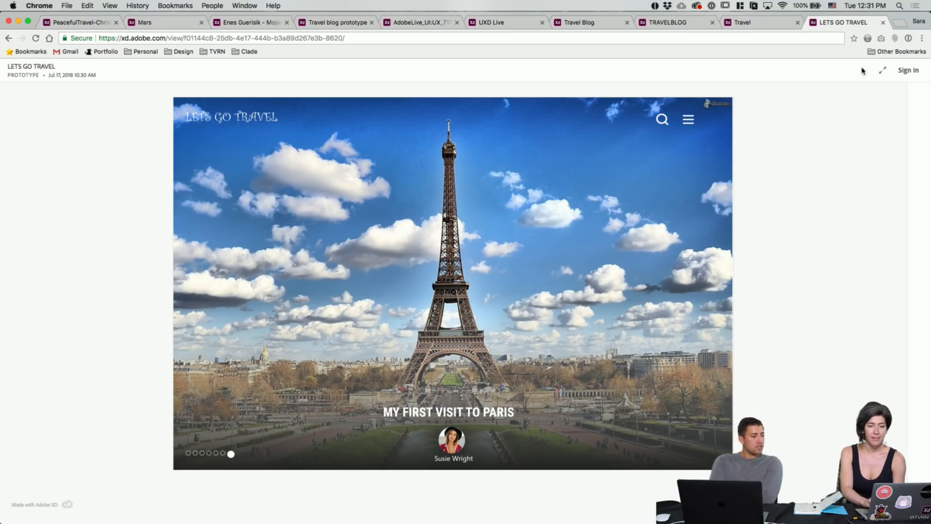
Step: Switch to the Selene Travel prototype and take focus off its comment box
click(776, 22)
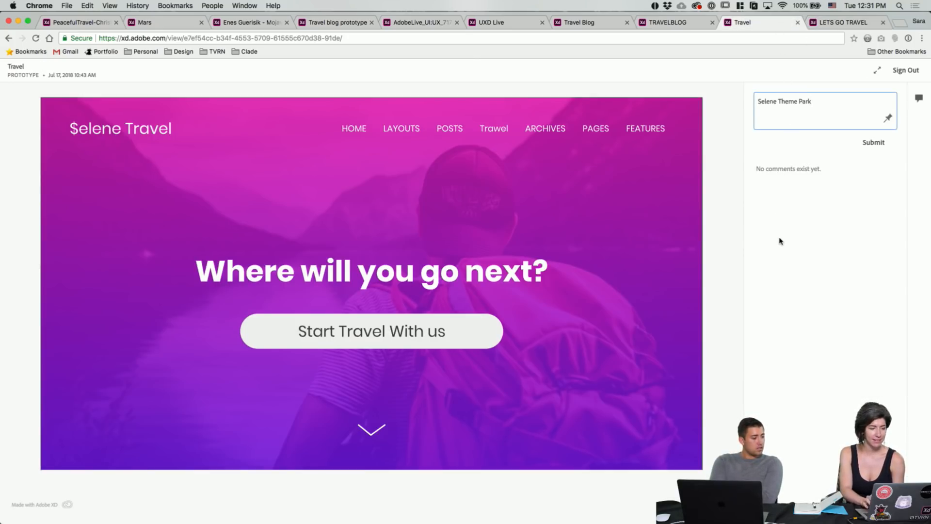
click(720, 229)
scroll(393, 341, down, 5)
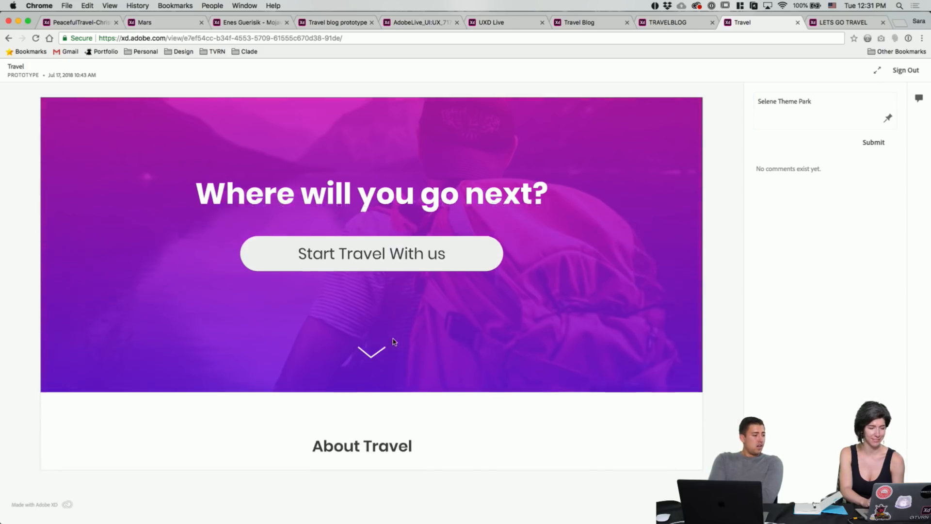
scroll(393, 341, down, 10)
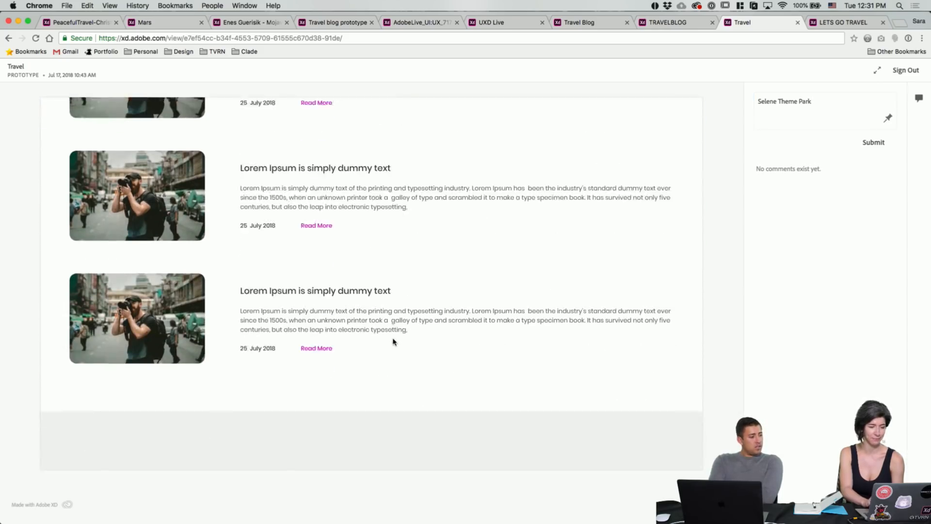
scroll(393, 342, up, 15)
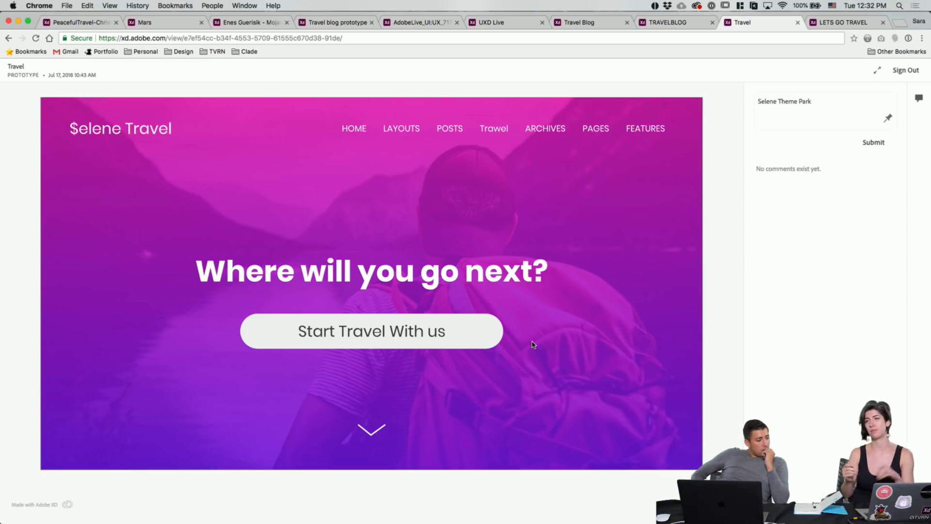
Step: Scroll the Selene Travel prototype down to its footer and back up to the Where will you go next? hero
scroll(557, 334, down, 5)
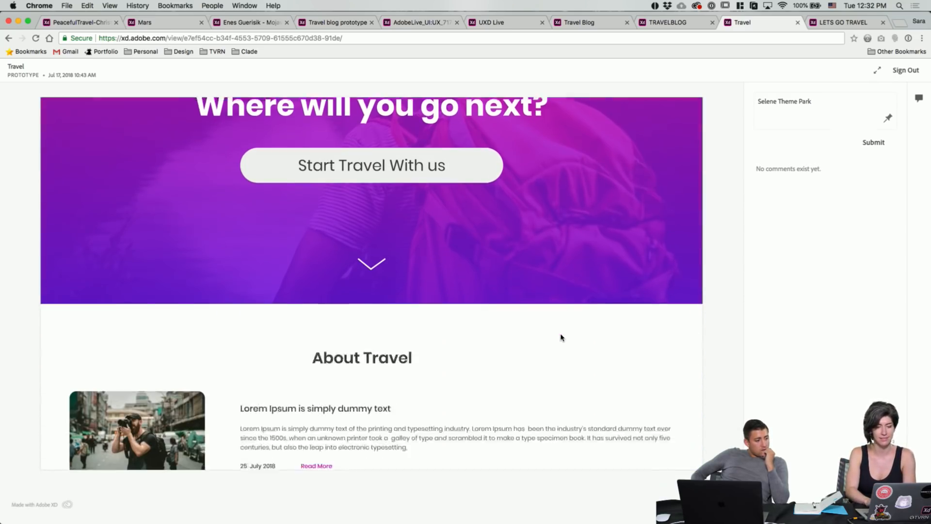
scroll(560, 337, up, 5)
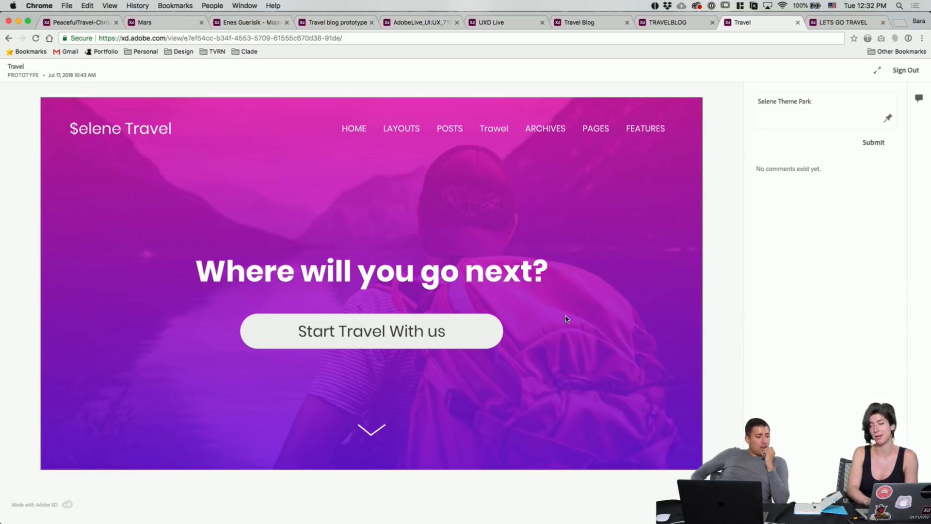
scroll(566, 319, down, 2)
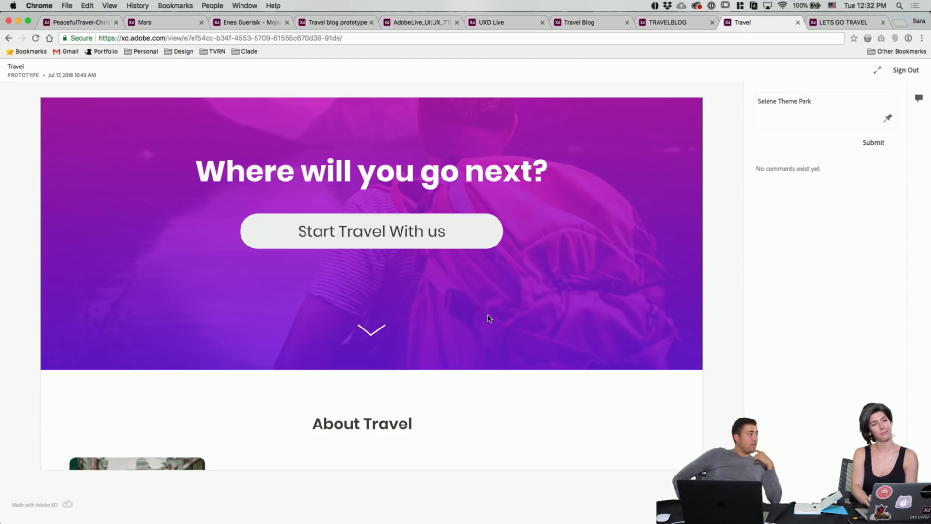
scroll(489, 319, down, 5)
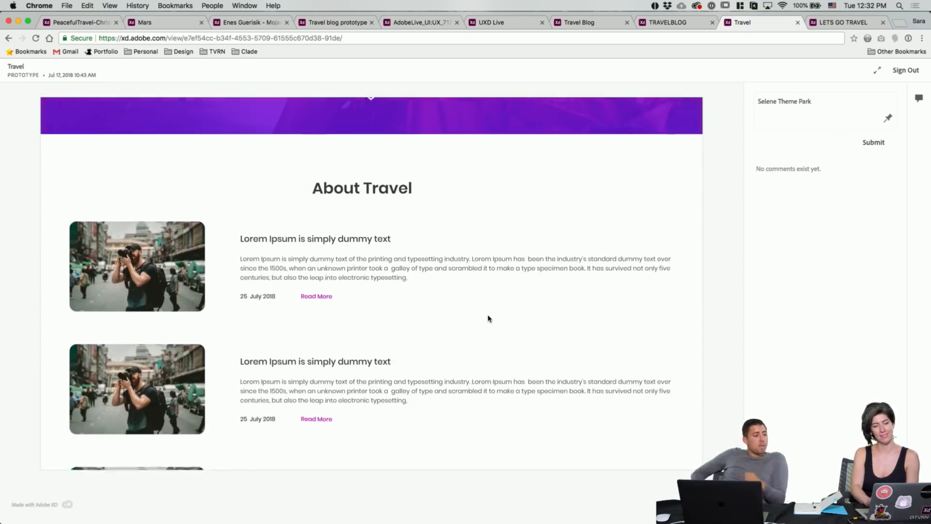
scroll(489, 318, down, 1)
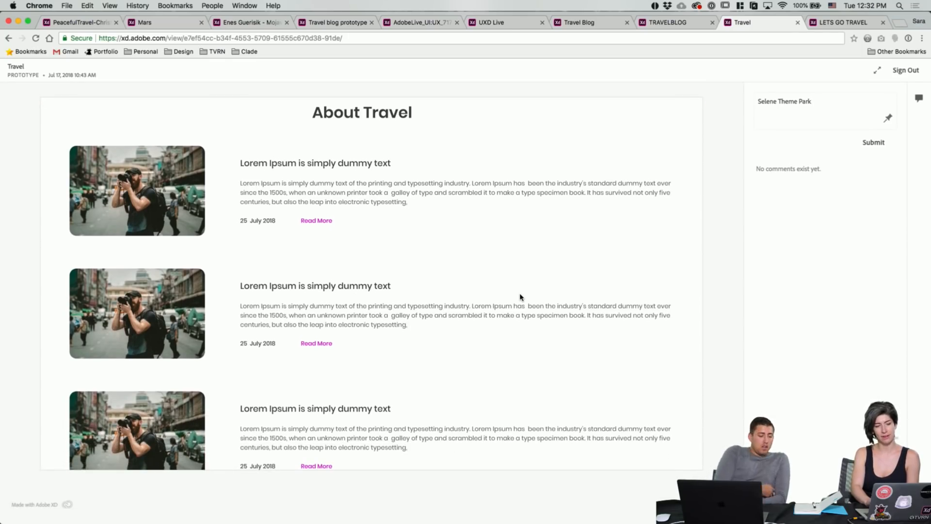
scroll(520, 297, down, 2)
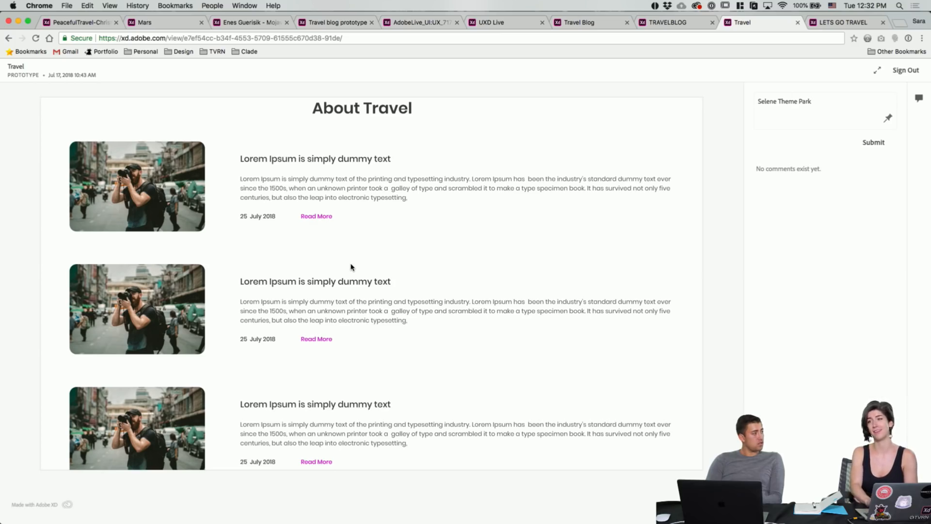
scroll(345, 302, up, 10)
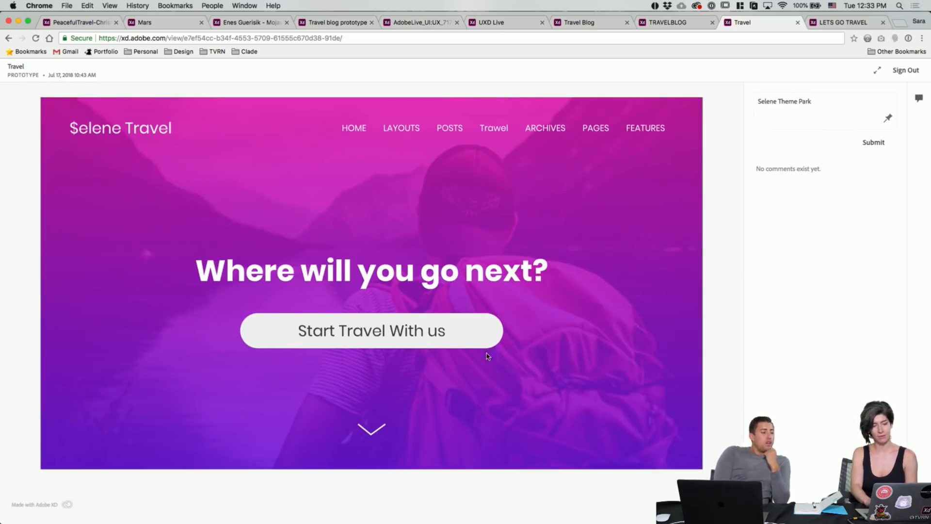
scroll(494, 343, down, 9)
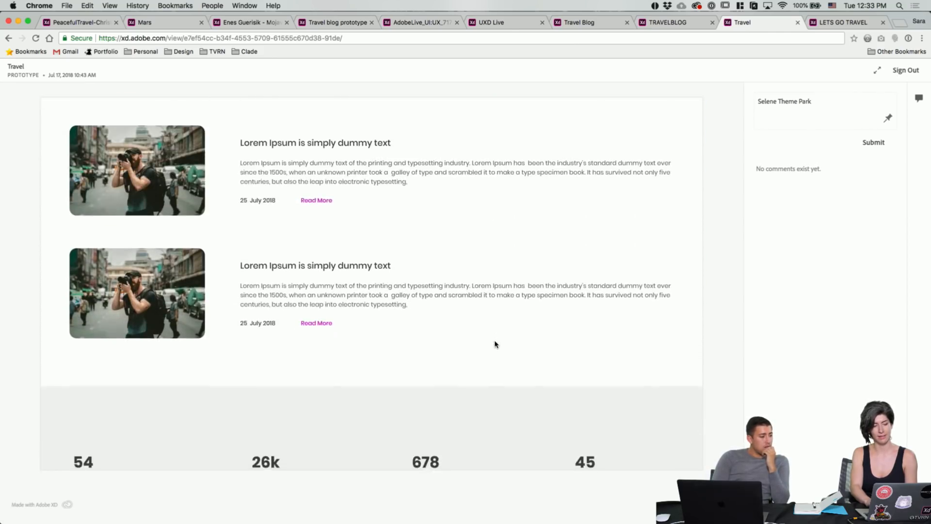
scroll(494, 343, down, 4)
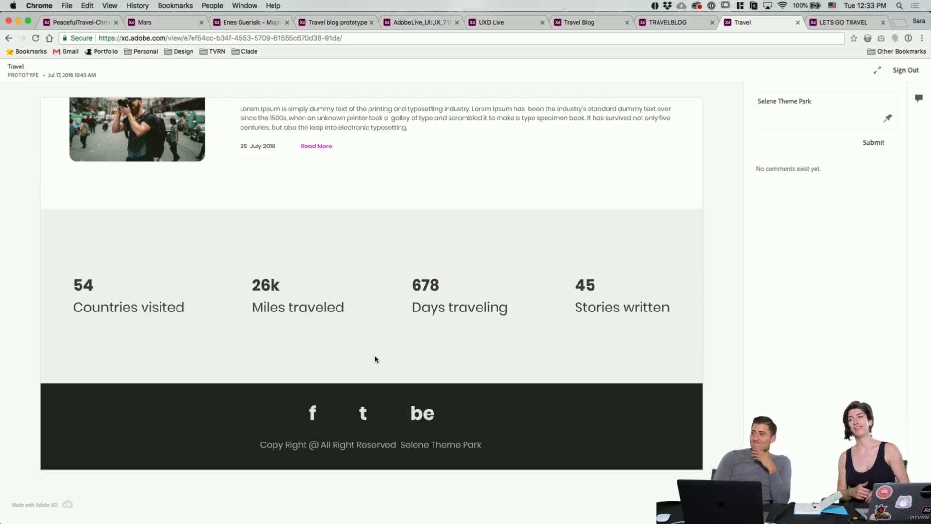
scroll(377, 359, up, 20)
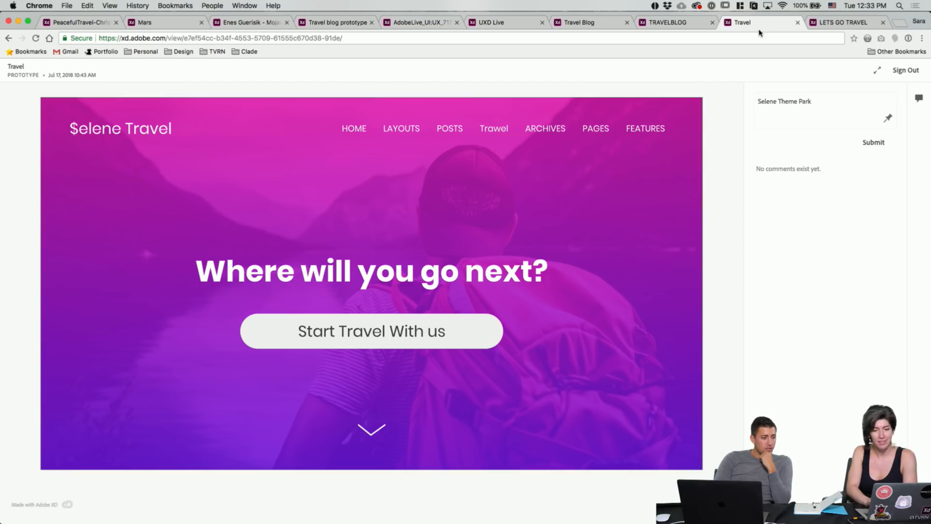
click(674, 23)
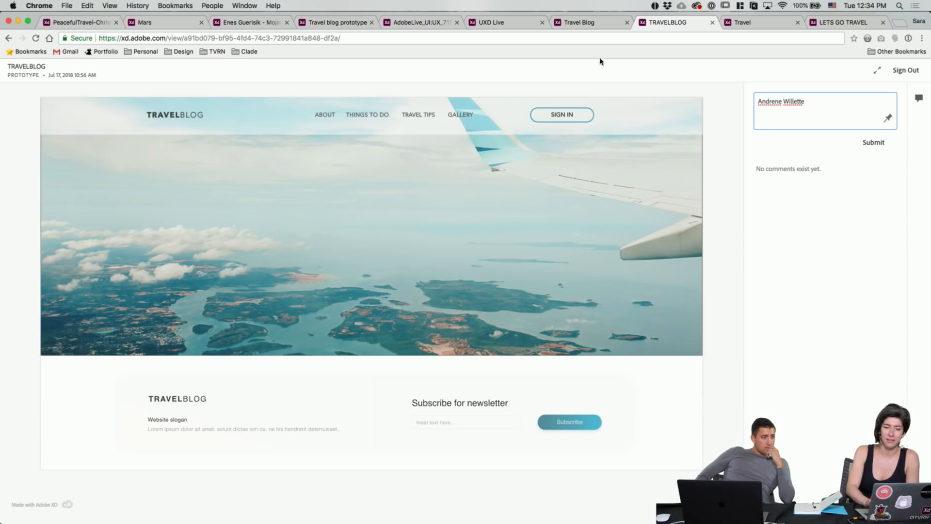
click(582, 23)
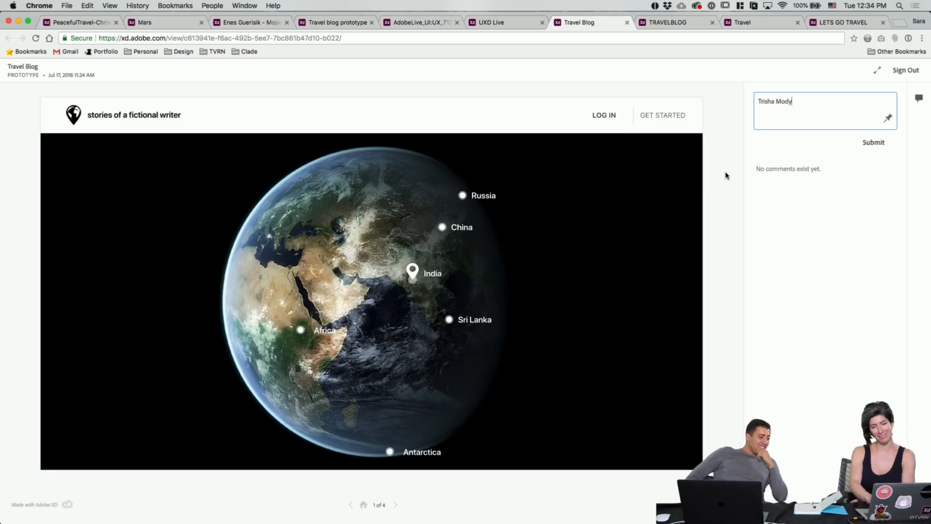
scroll(636, 248, down, 3)
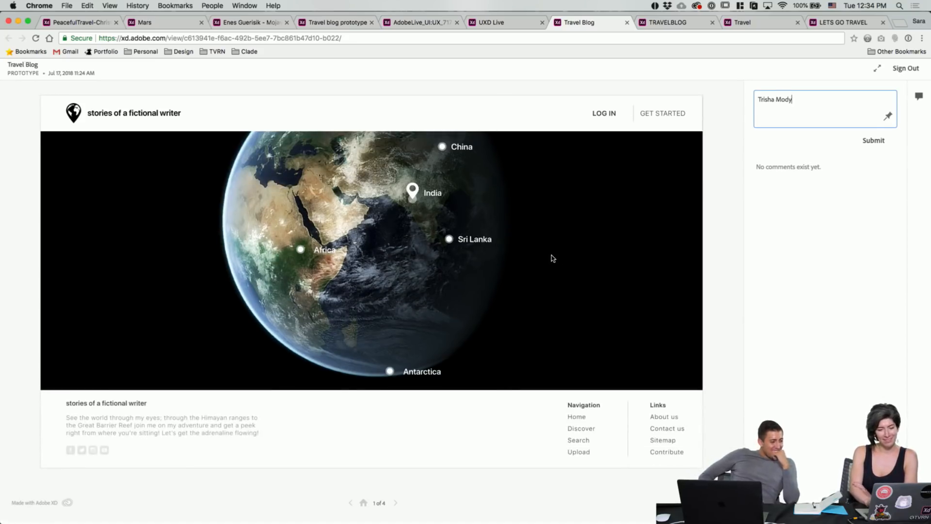
scroll(553, 258, up, 3)
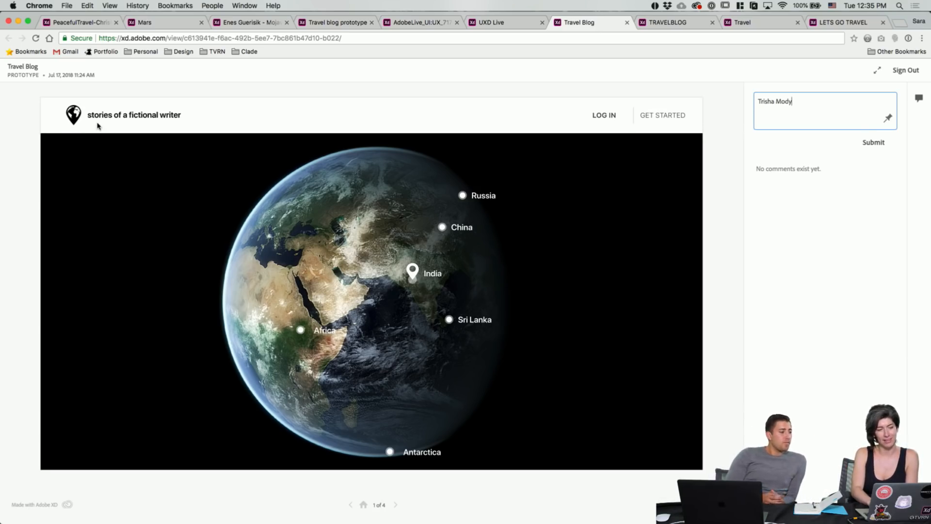
scroll(199, 224, down, 3)
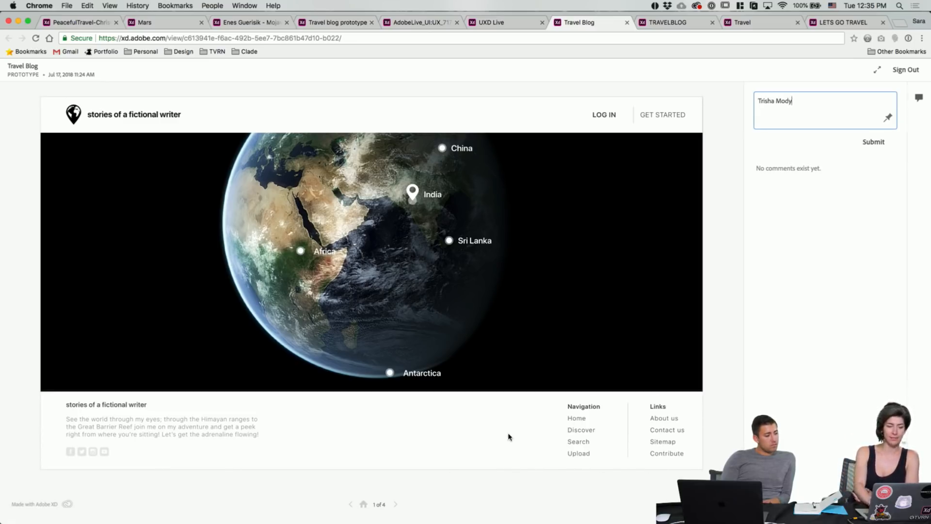
scroll(509, 437, up, 2)
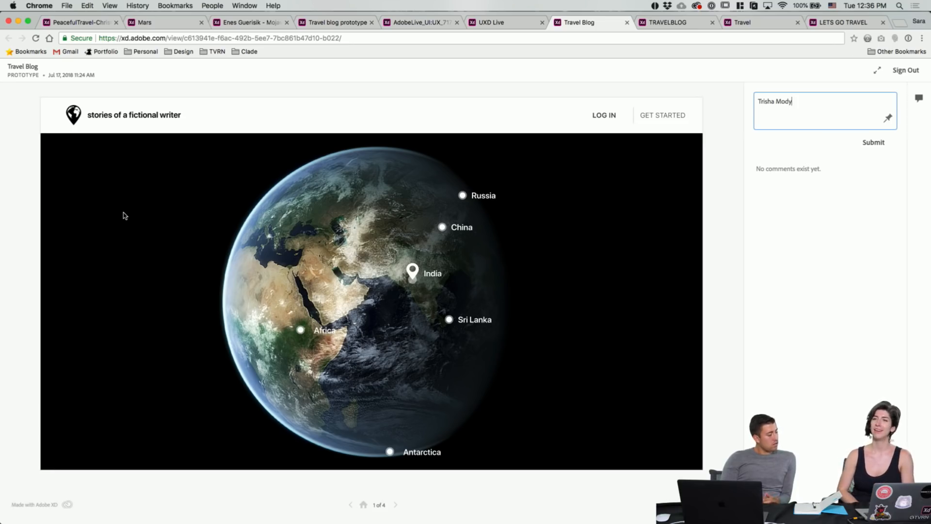
scroll(124, 215, down, 3)
scroll(125, 215, up, 3)
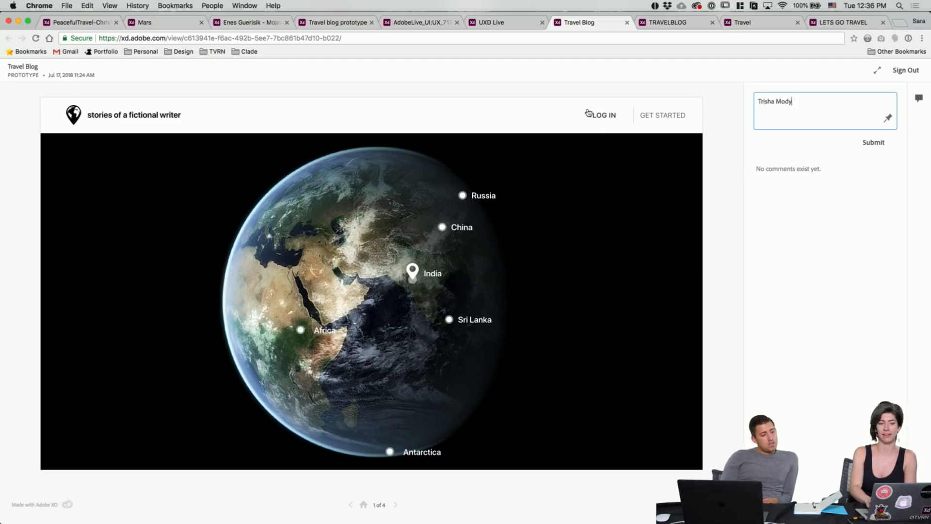
scroll(143, 223, down, 2)
scroll(143, 224, up, 2)
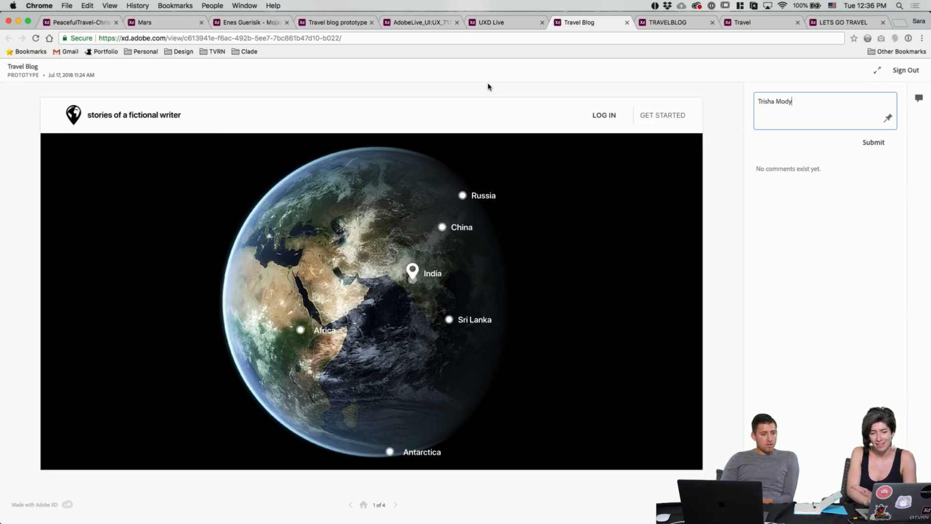
Step: Switch to the UXD Live Landscaper prototype
click(516, 27)
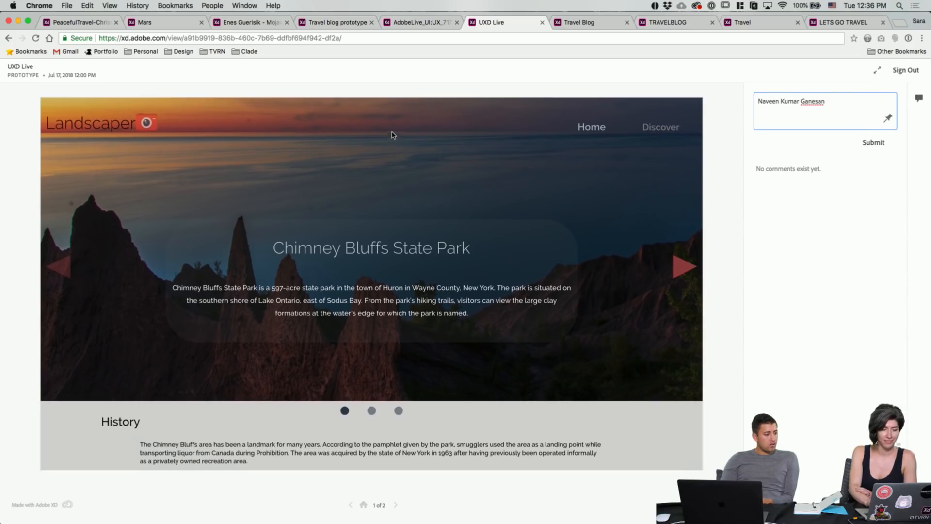
scroll(401, 242, up, 1)
scroll(402, 242, down, 1)
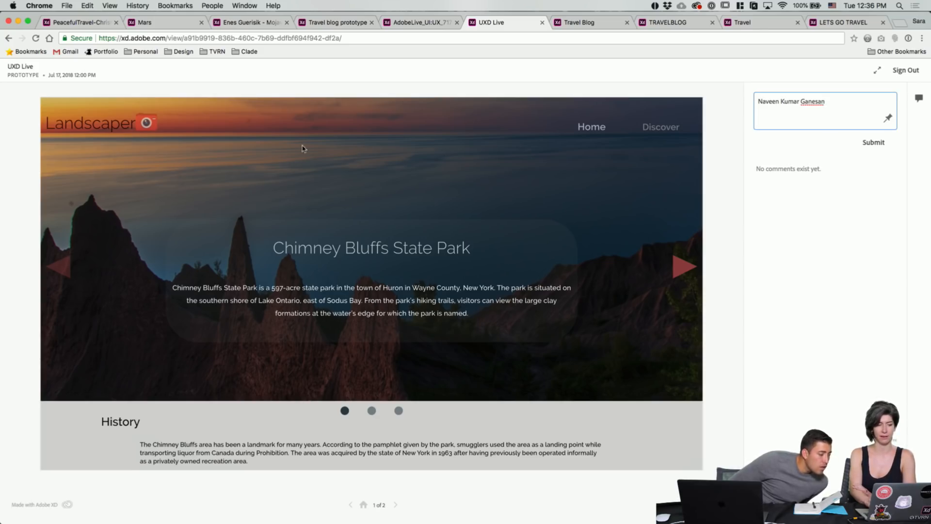
Step: Flip the carousel between Features and History three times, then open the TravelLanding prototype
click(371, 410)
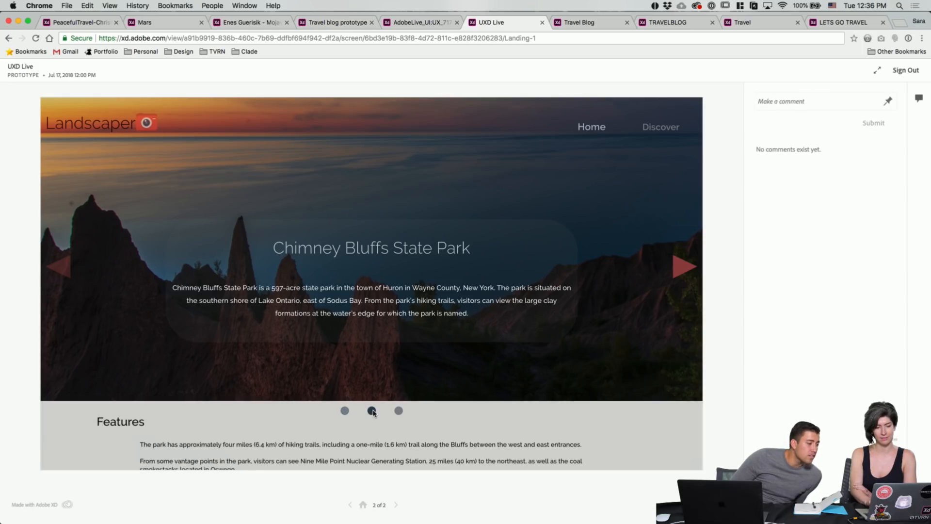
click(344, 413)
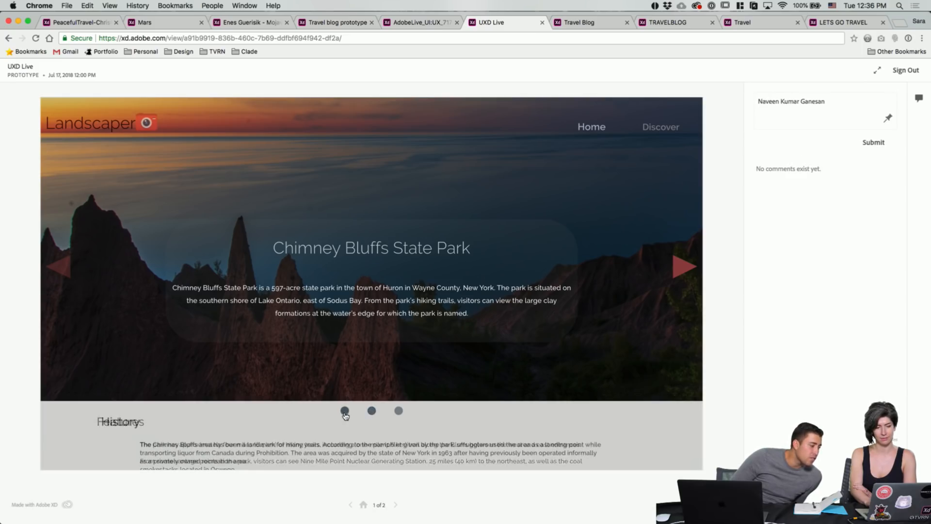
click(372, 410)
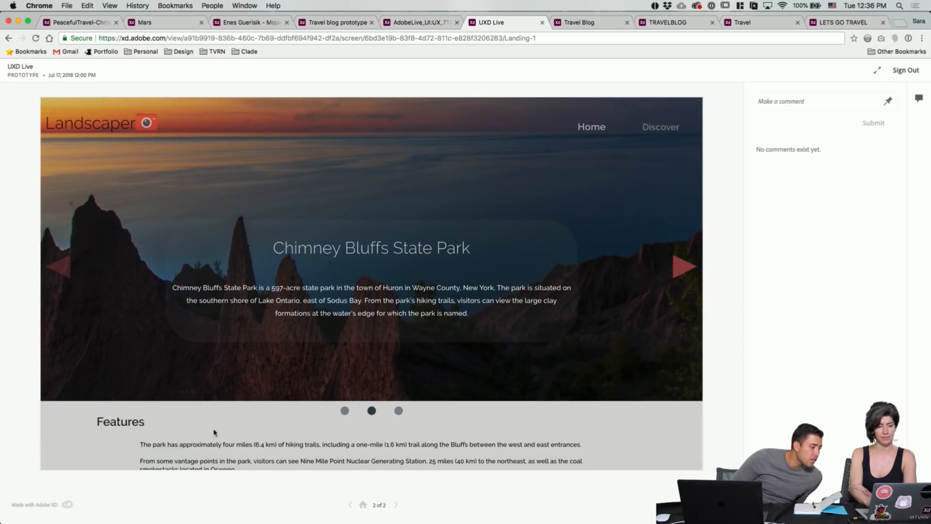
click(344, 412)
click(372, 412)
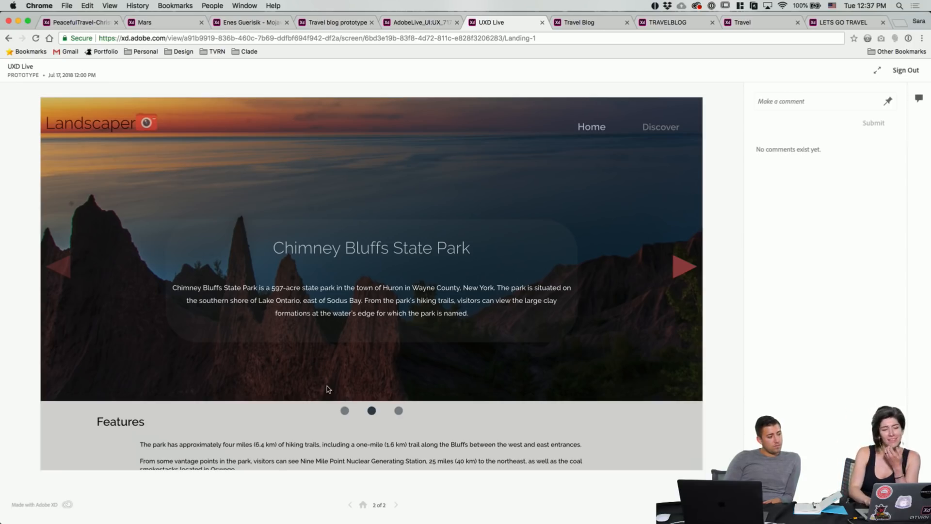
click(344, 413)
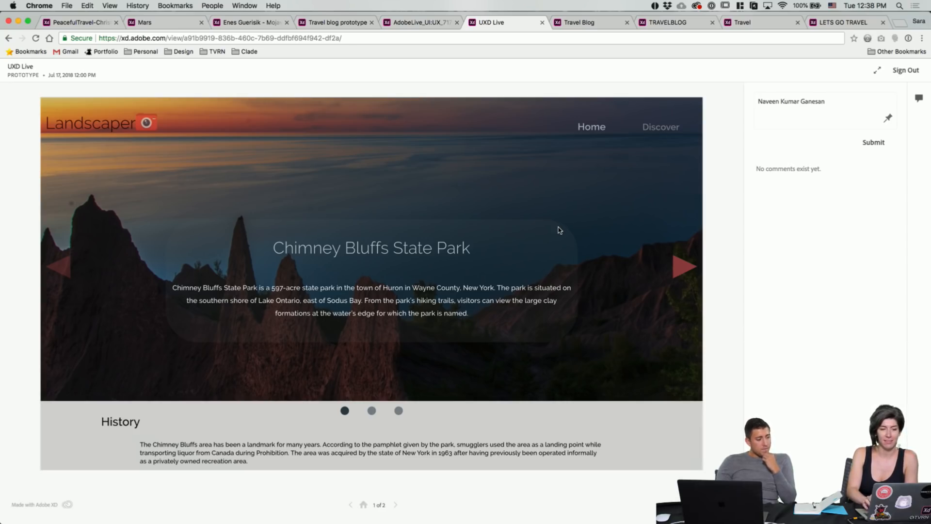
click(427, 29)
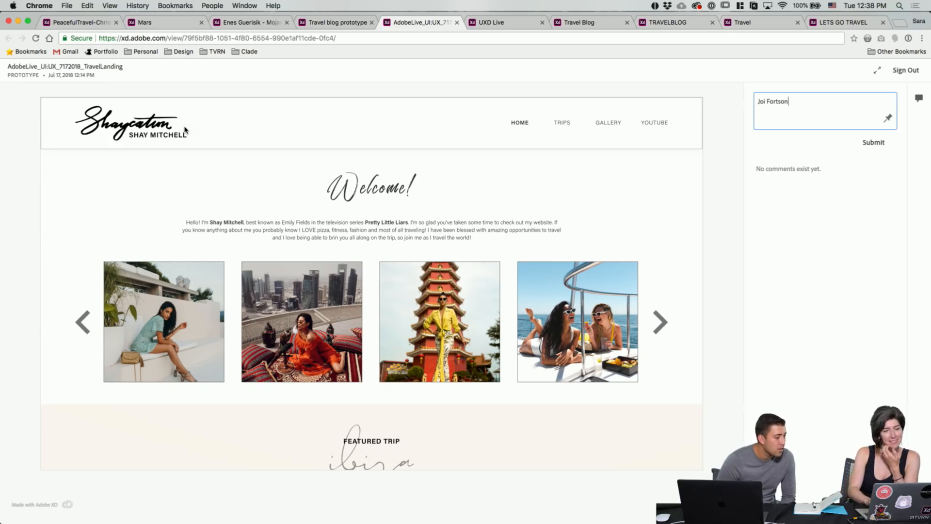
scroll(386, 215, down, 1)
scroll(386, 216, up, 1)
scroll(387, 215, down, 2)
scroll(387, 216, up, 2)
scroll(386, 216, down, 5)
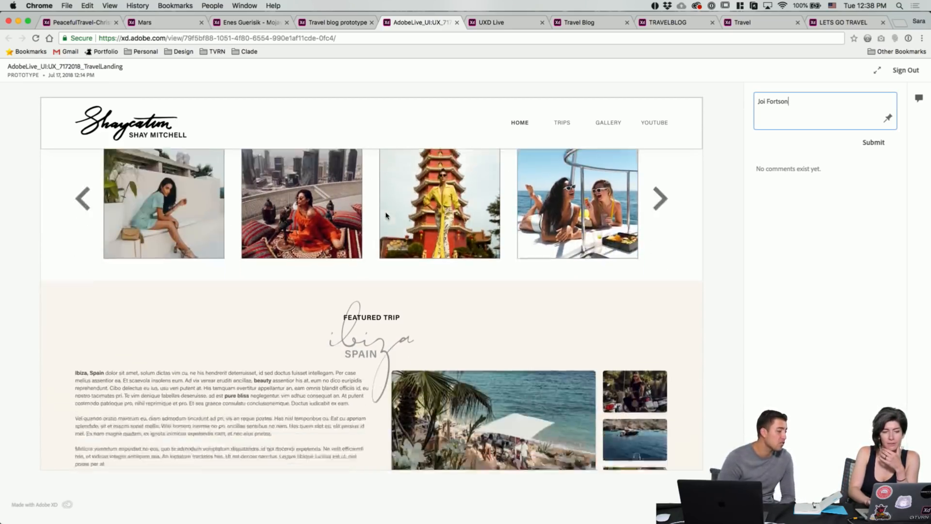
scroll(305, 192, down, 4)
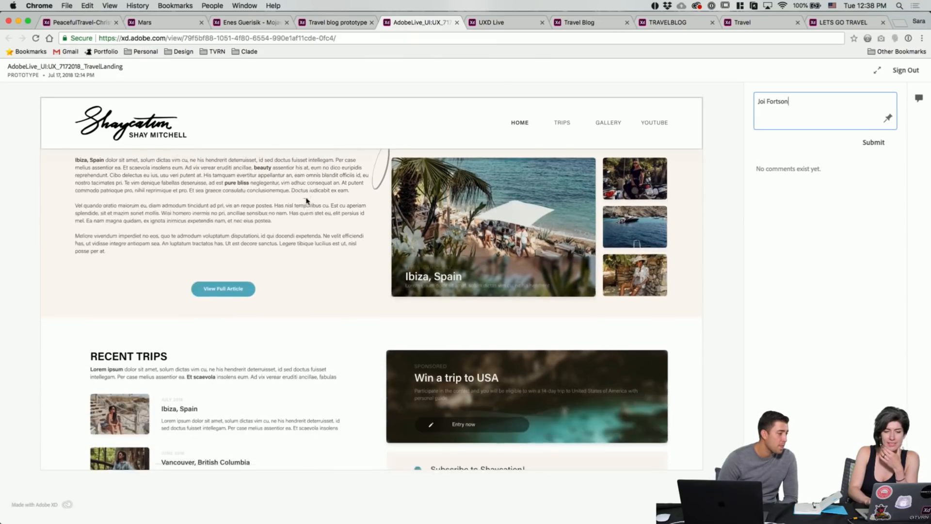
scroll(305, 200, down, 2)
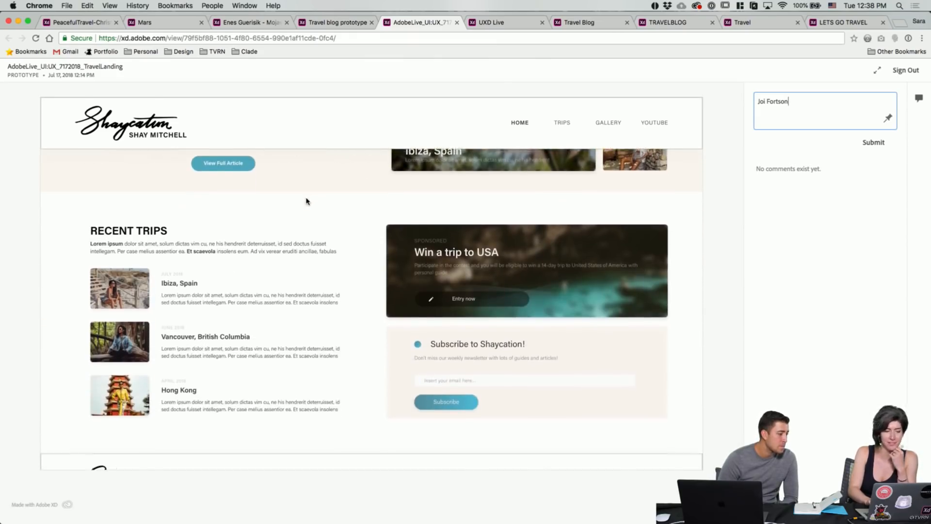
scroll(306, 201, up, 10)
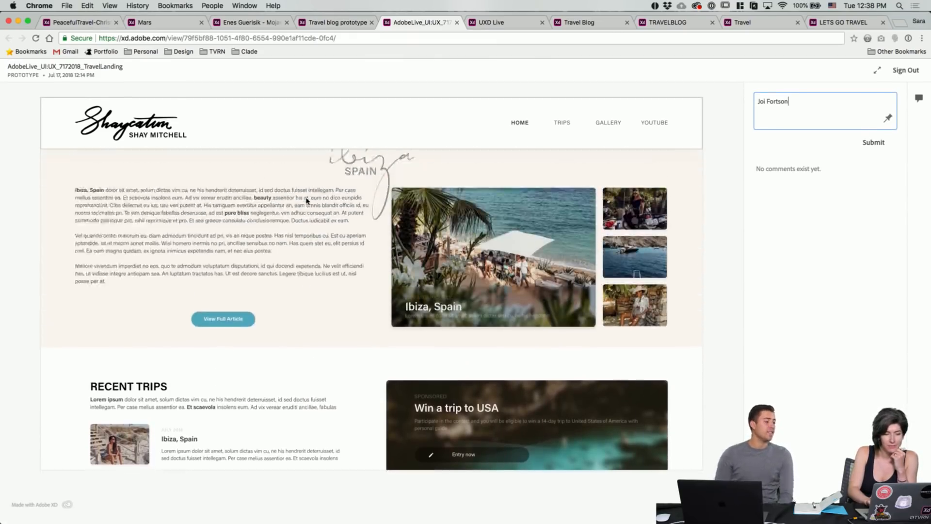
scroll(306, 201, down, 1)
scroll(307, 201, up, 1)
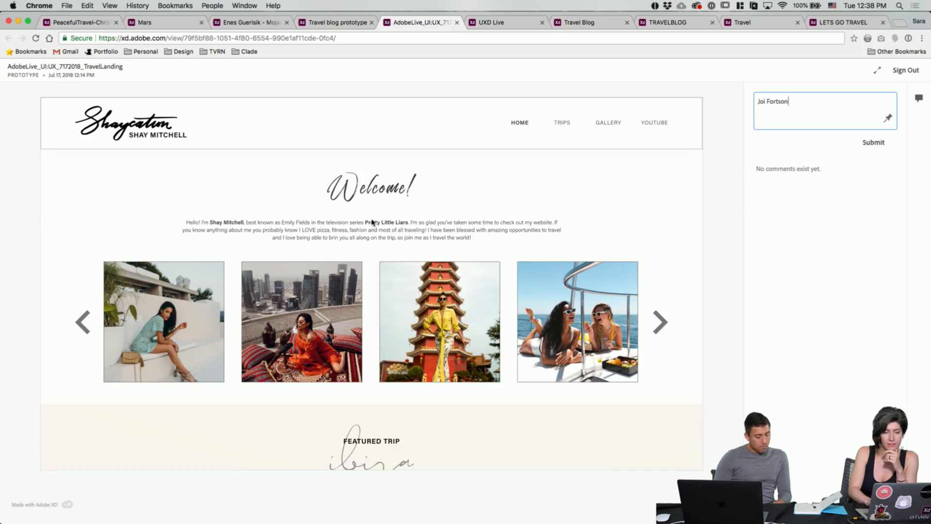
scroll(318, 269, down, 1)
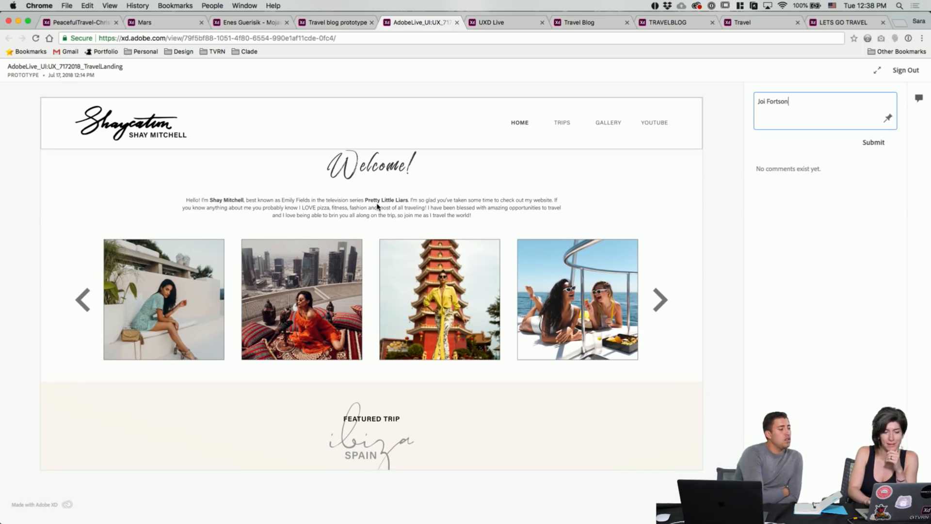
scroll(316, 226, down, 8)
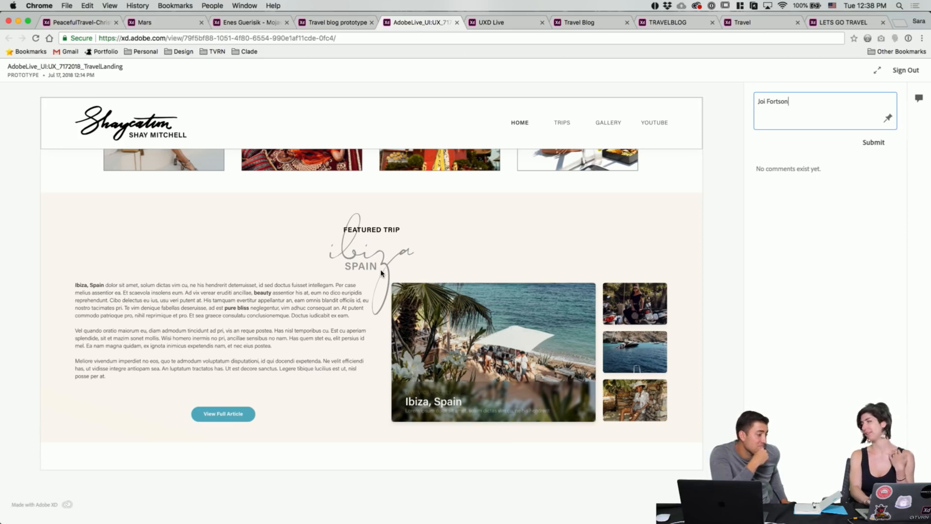
scroll(368, 262, up, 2)
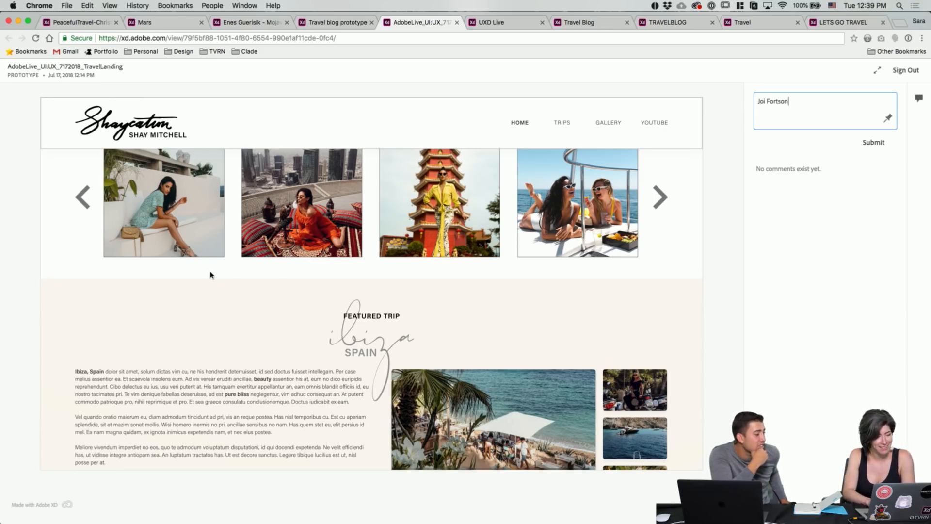
scroll(208, 269, down, 5)
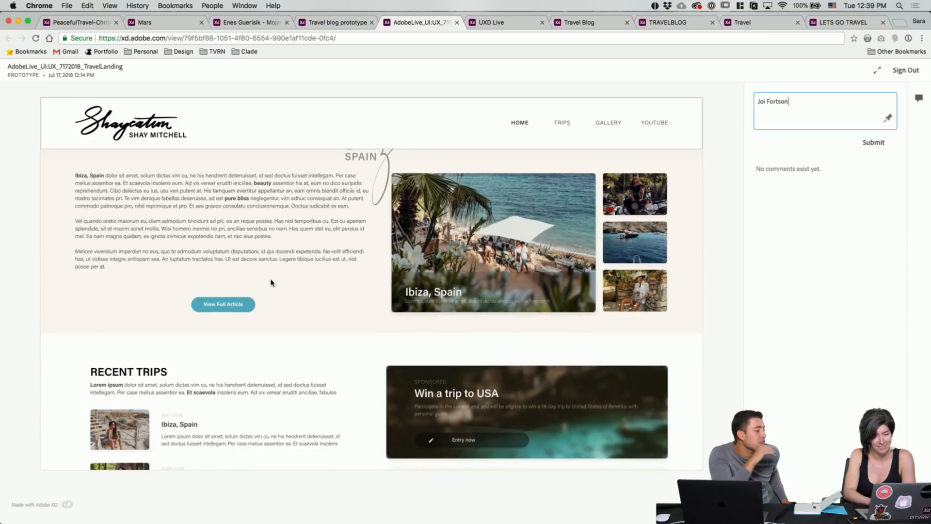
scroll(272, 283, down, 1)
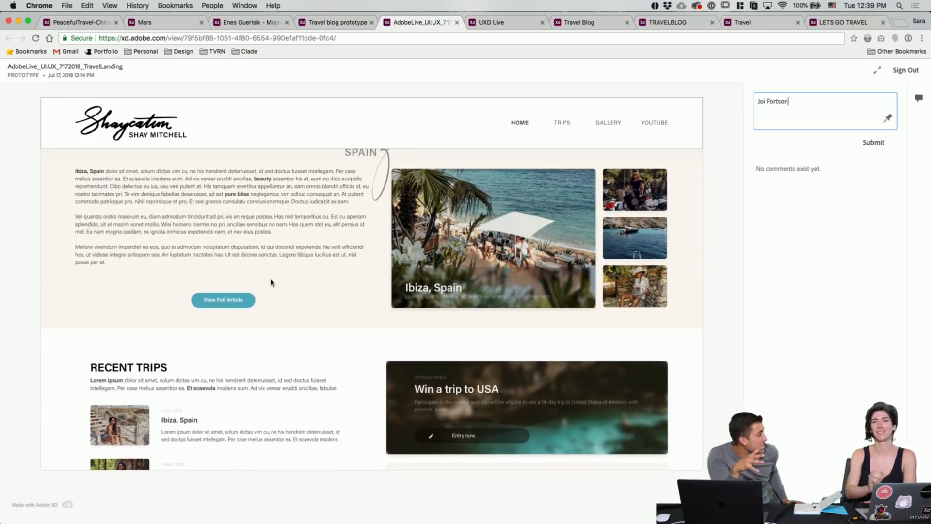
scroll(272, 283, up, 3)
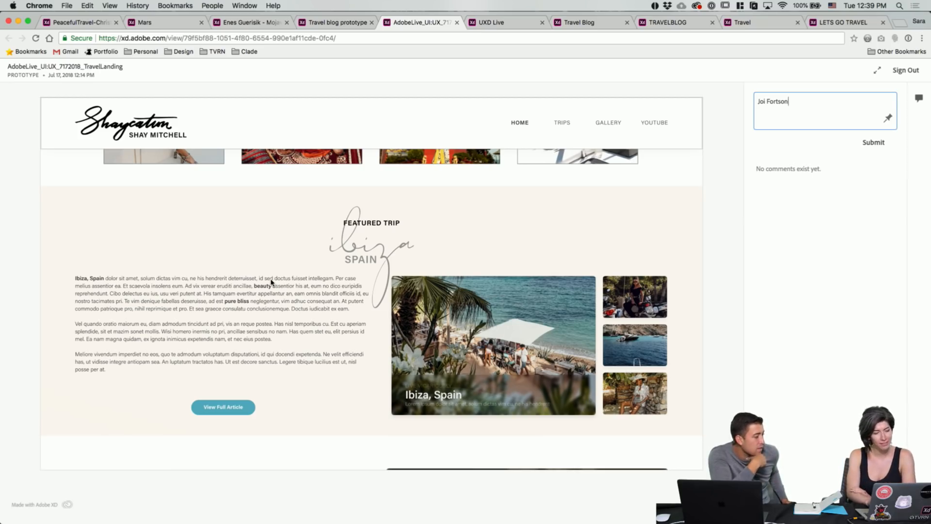
scroll(271, 283, down, 3)
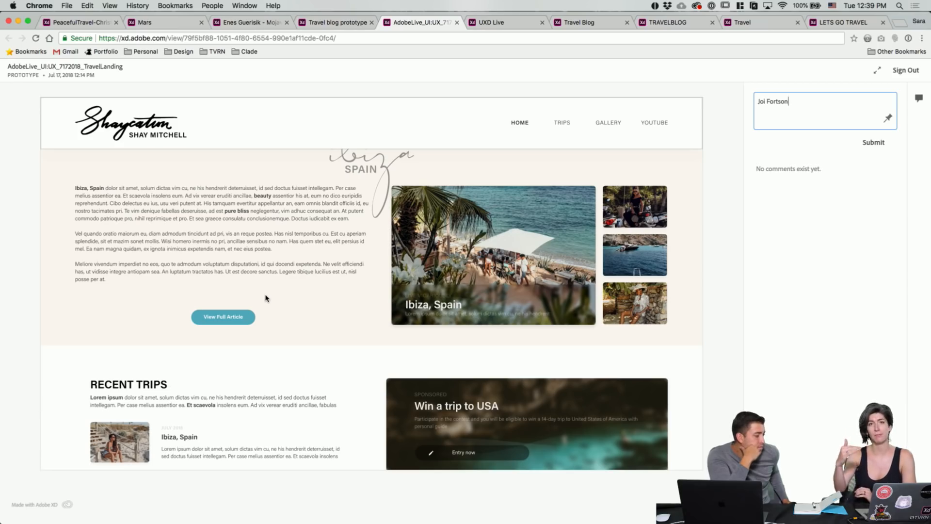
scroll(266, 298, up, 3)
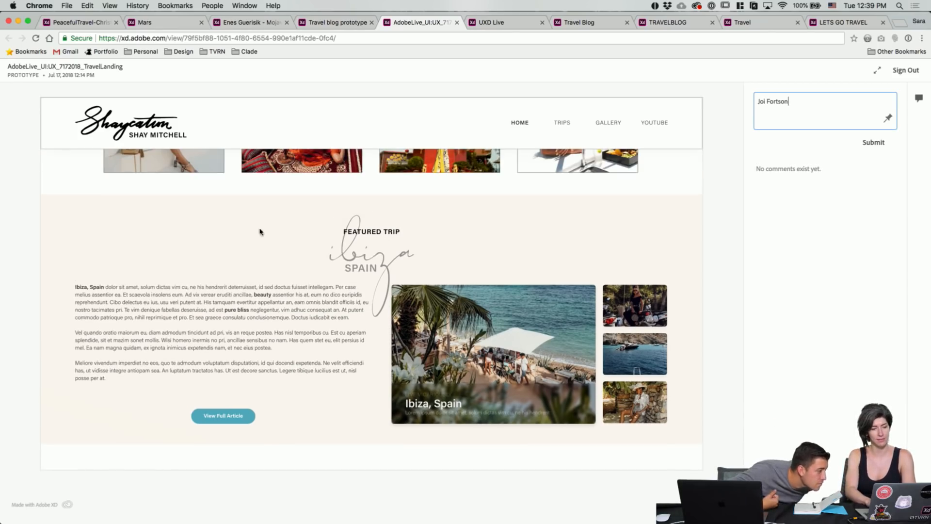
scroll(260, 226, down, 10)
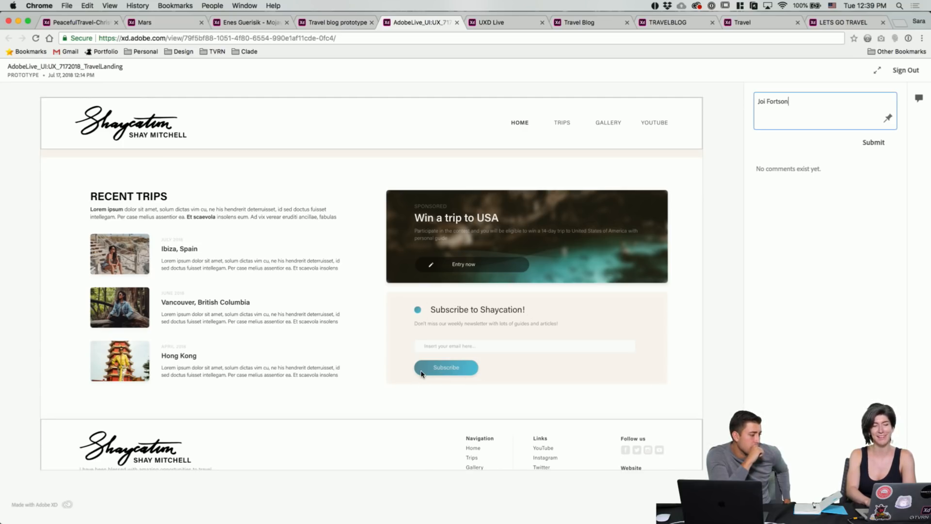
scroll(366, 343, up, 1)
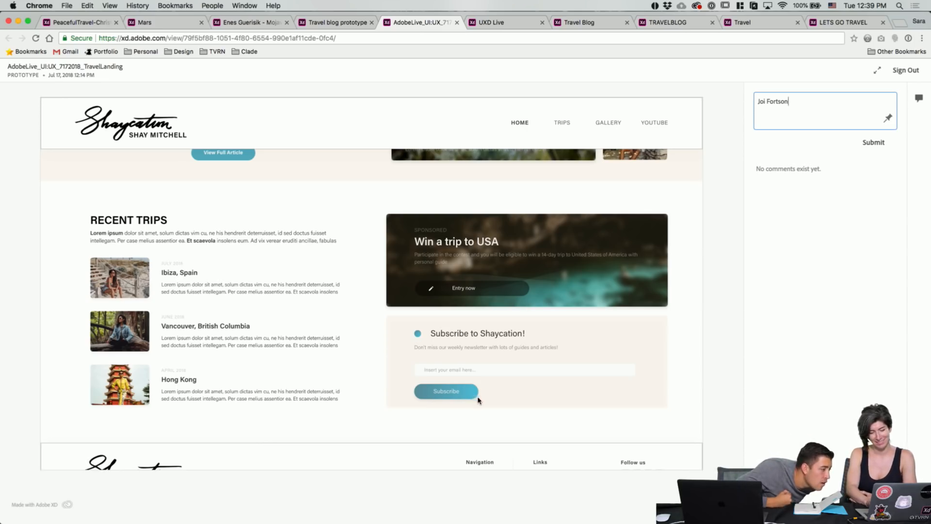
scroll(340, 318, down, 2)
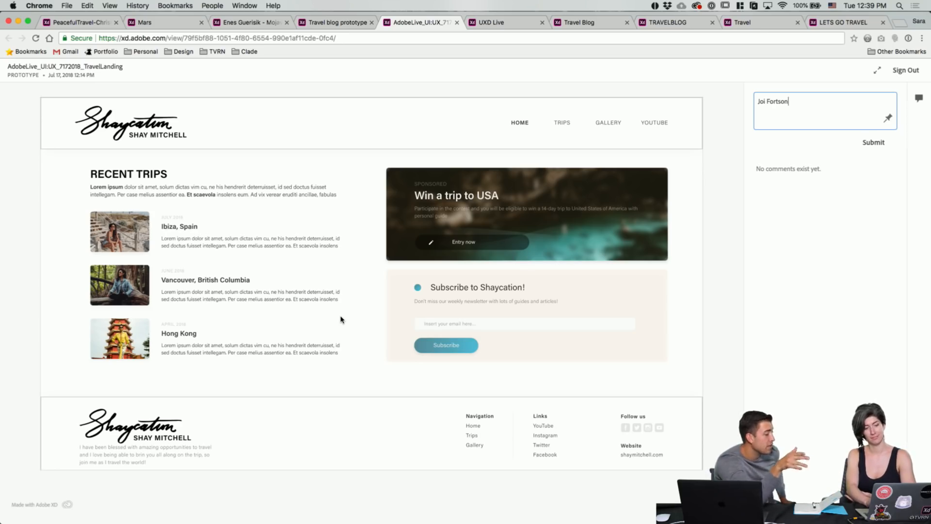
scroll(342, 319, down, 1)
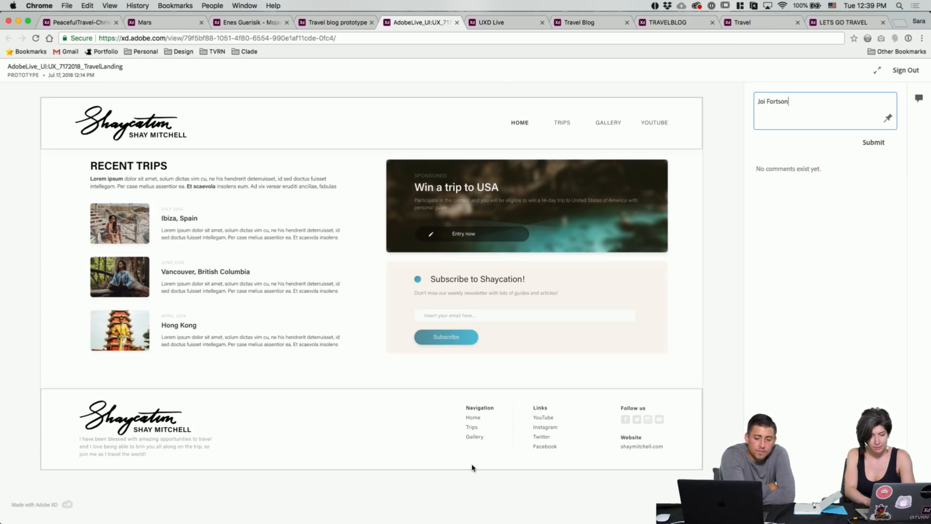
scroll(392, 347, up, 10)
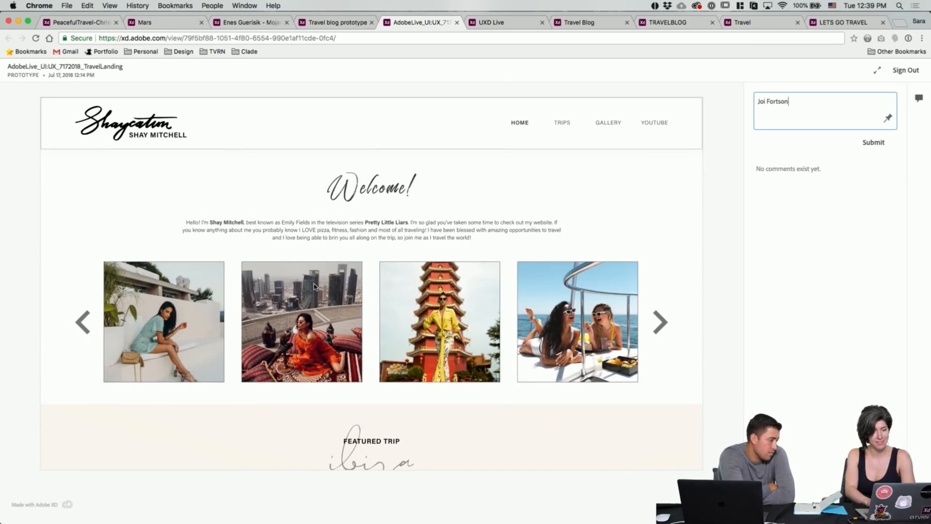
click(342, 26)
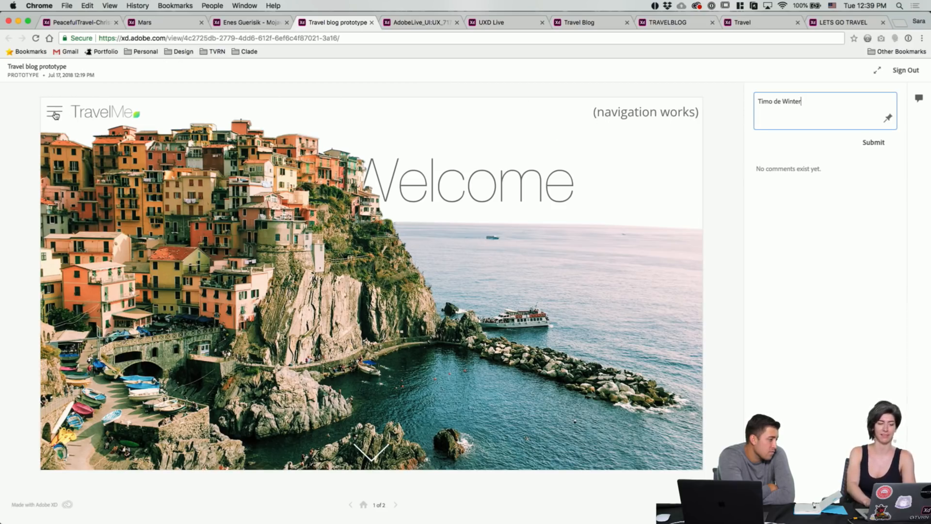
click(410, 26)
click(339, 23)
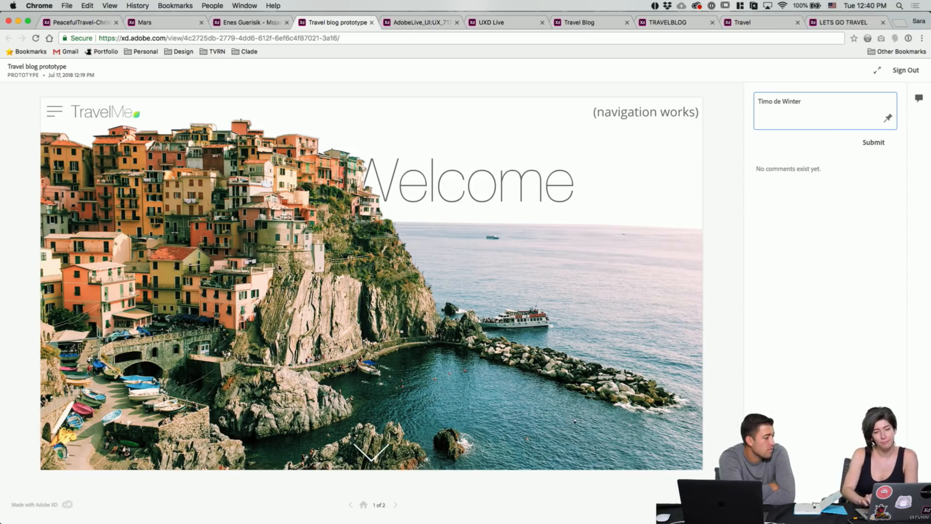
scroll(404, 241, down, 5)
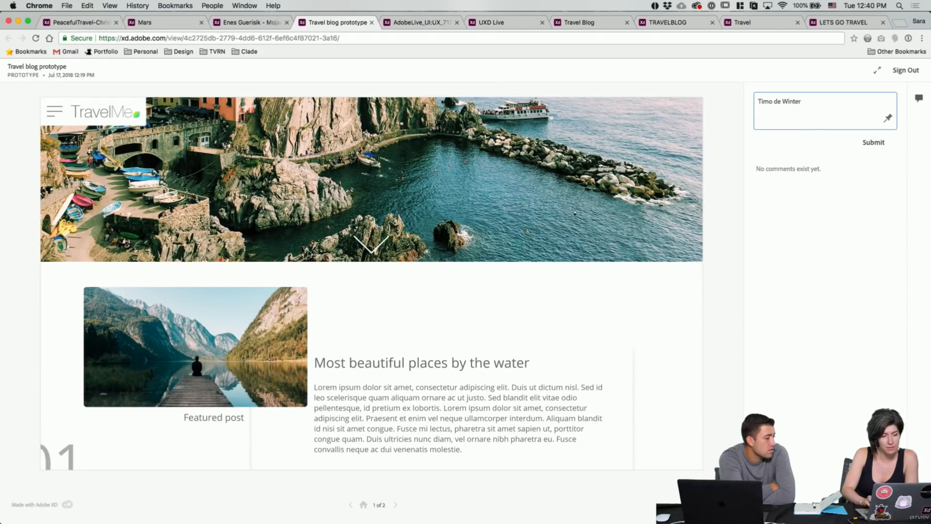
scroll(309, 252, up, 5)
scroll(308, 252, down, 4)
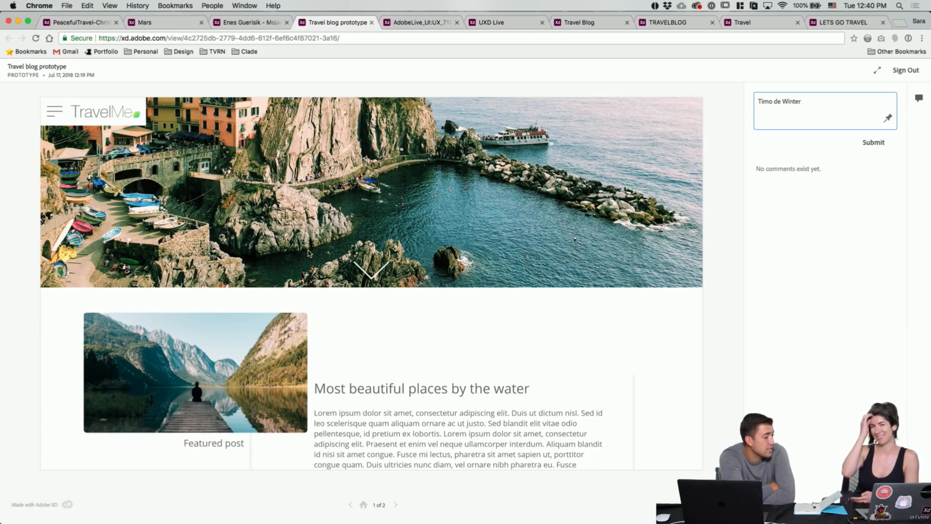
scroll(309, 252, down, 3)
scroll(308, 253, down, 3)
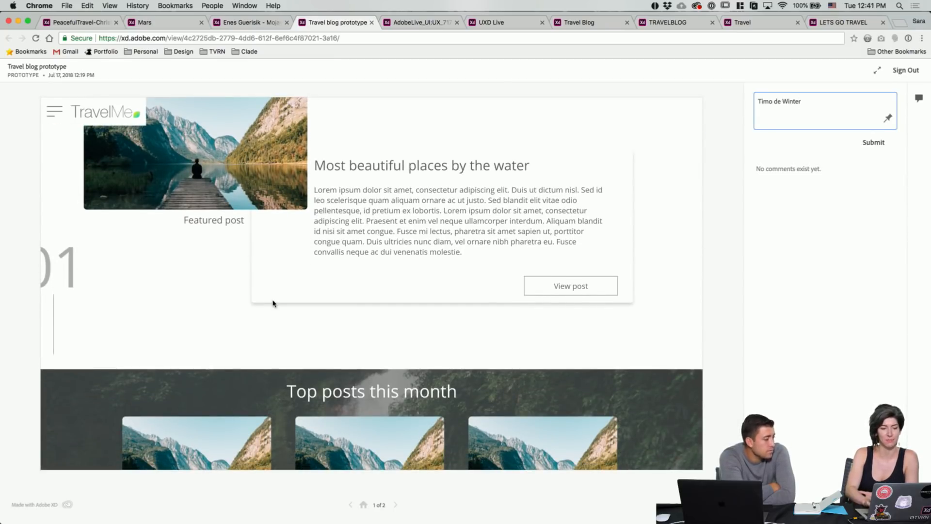
scroll(273, 301, up, 2)
scroll(211, 337, down, 1)
scroll(210, 337, down, 6)
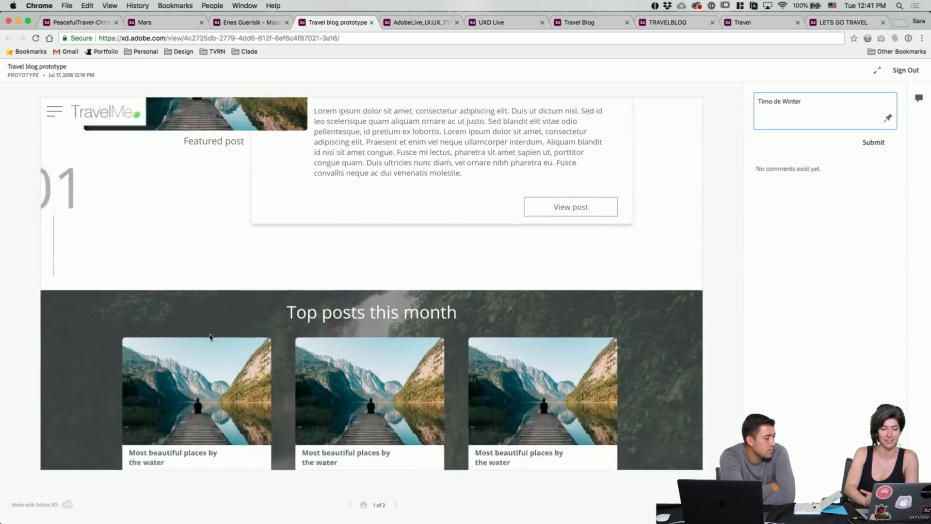
scroll(210, 337, down, 1)
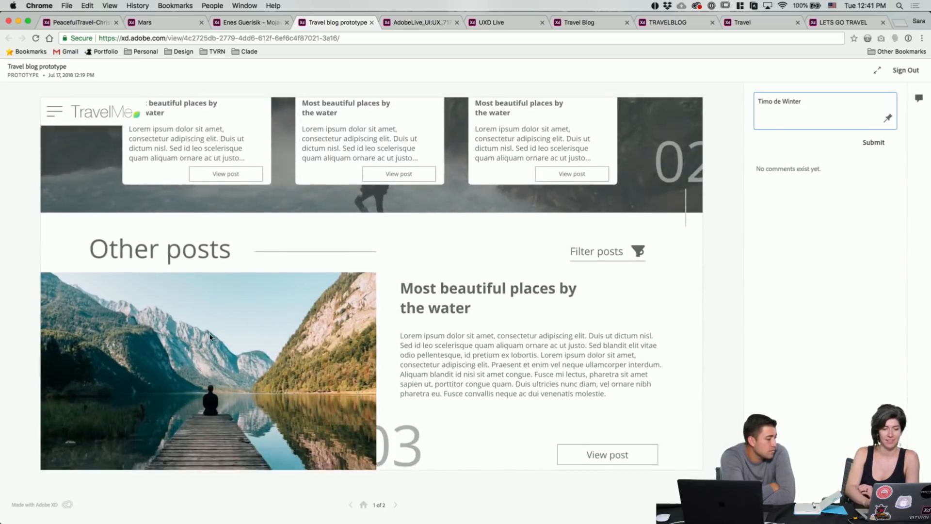
scroll(210, 337, up, 3)
scroll(210, 337, down, 1)
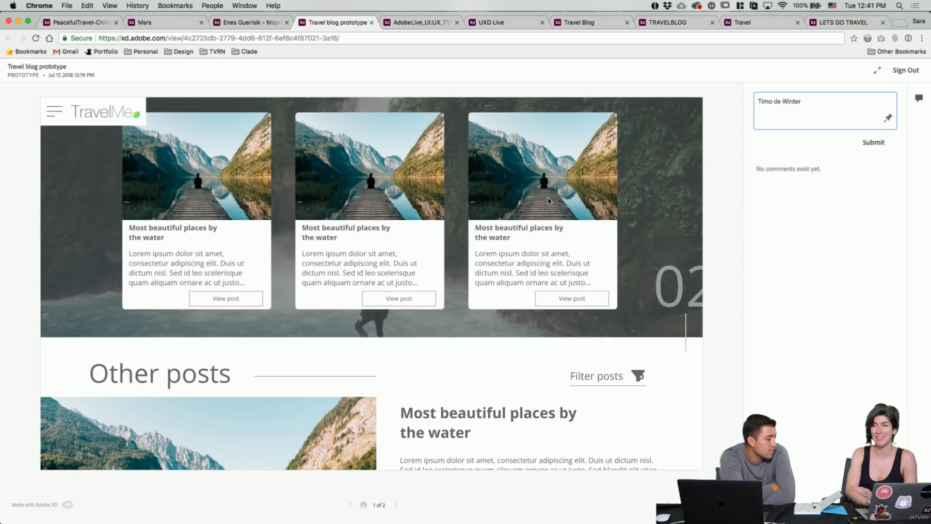
scroll(548, 200, down, 10)
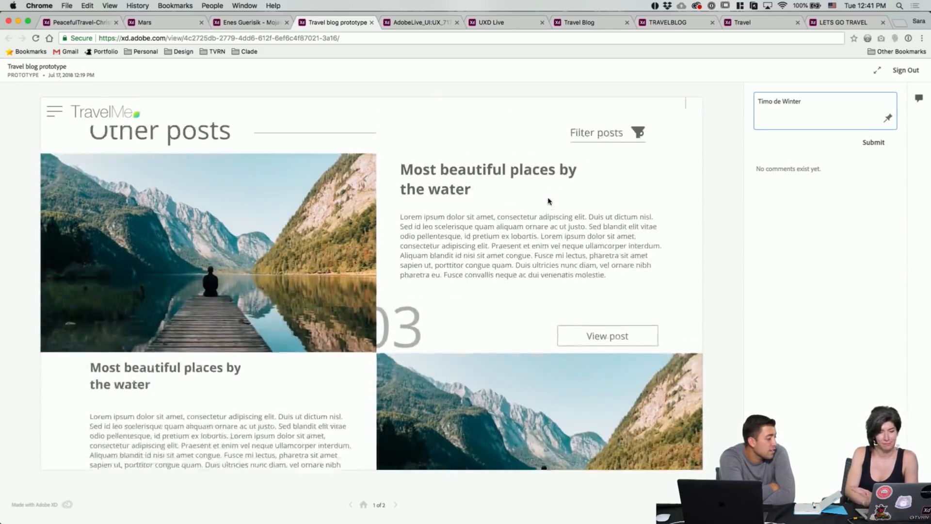
scroll(548, 200, down, 7)
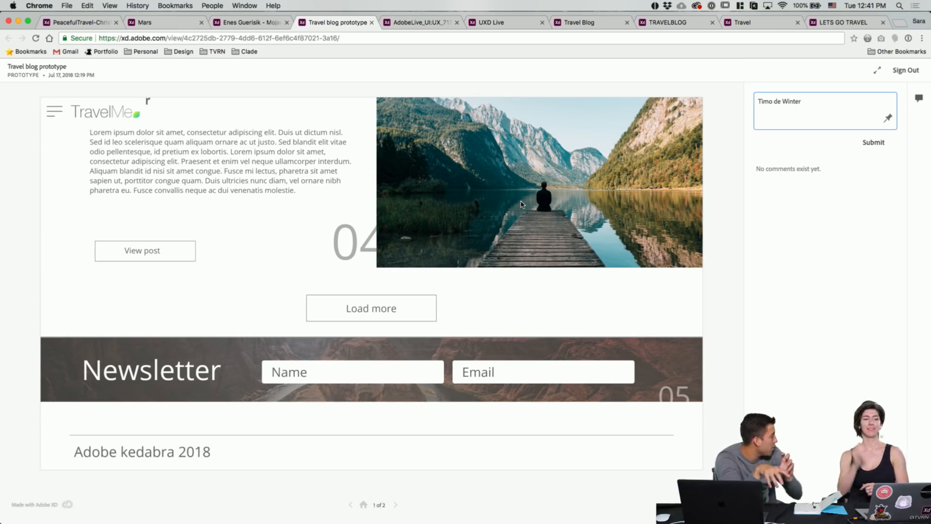
scroll(521, 203, up, 5)
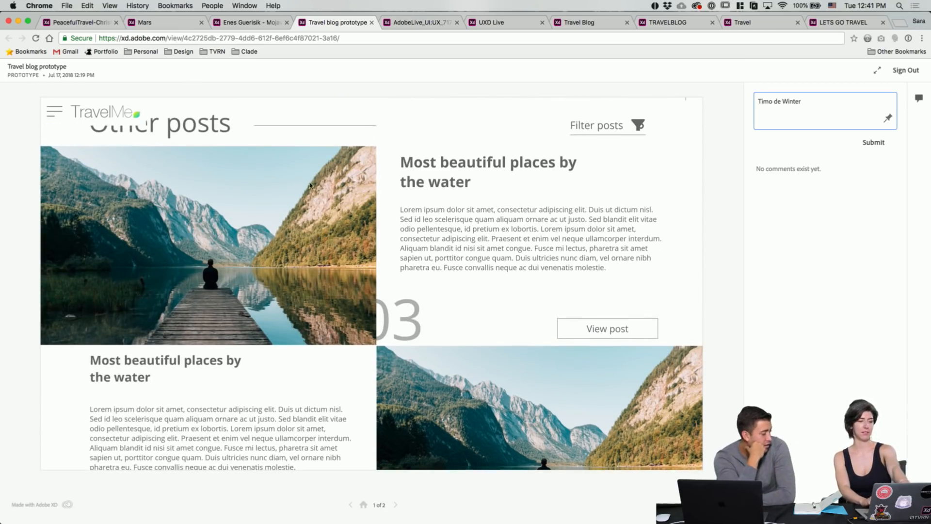
scroll(490, 226, down, 3)
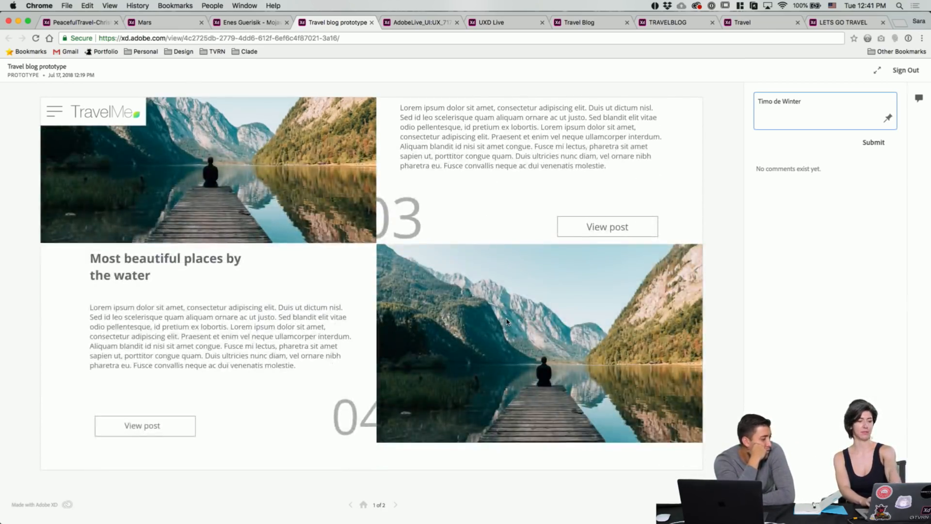
scroll(381, 297, up, 3)
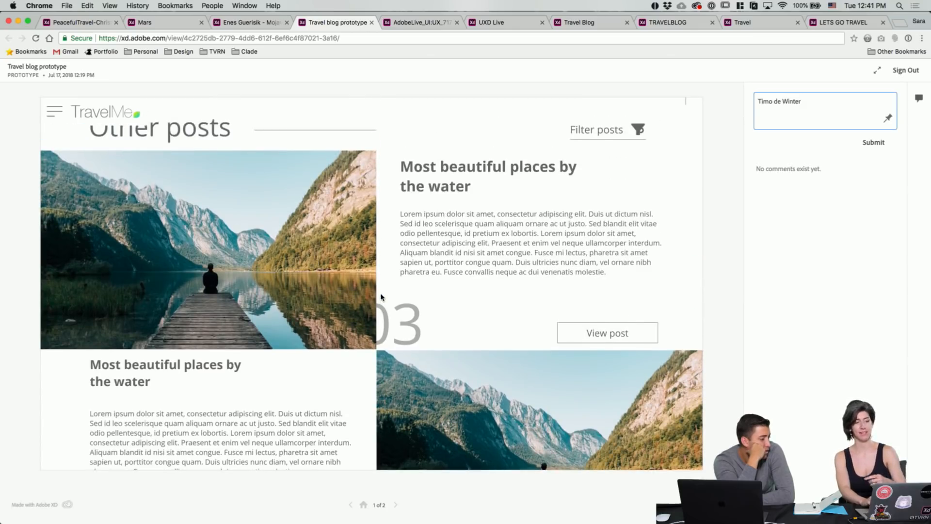
scroll(381, 298, down, 8)
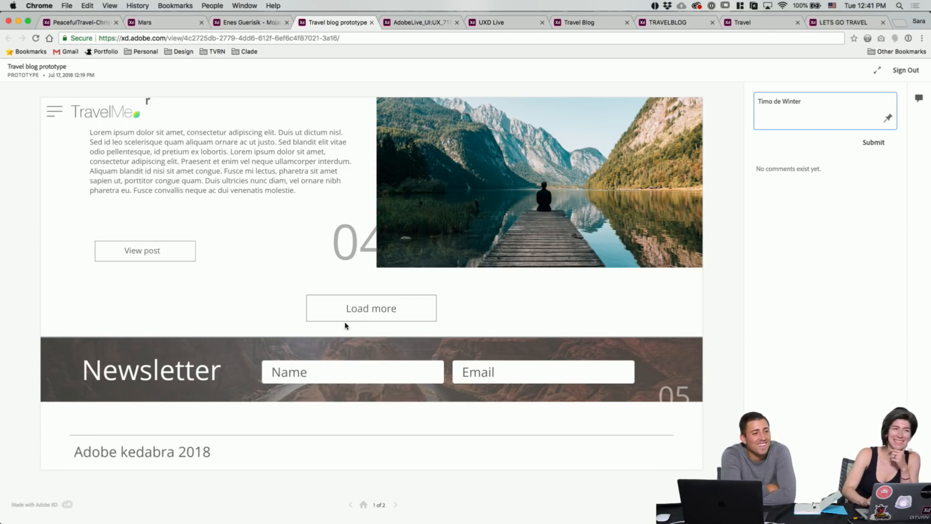
scroll(309, 290, up, 10)
scroll(308, 290, up, 3)
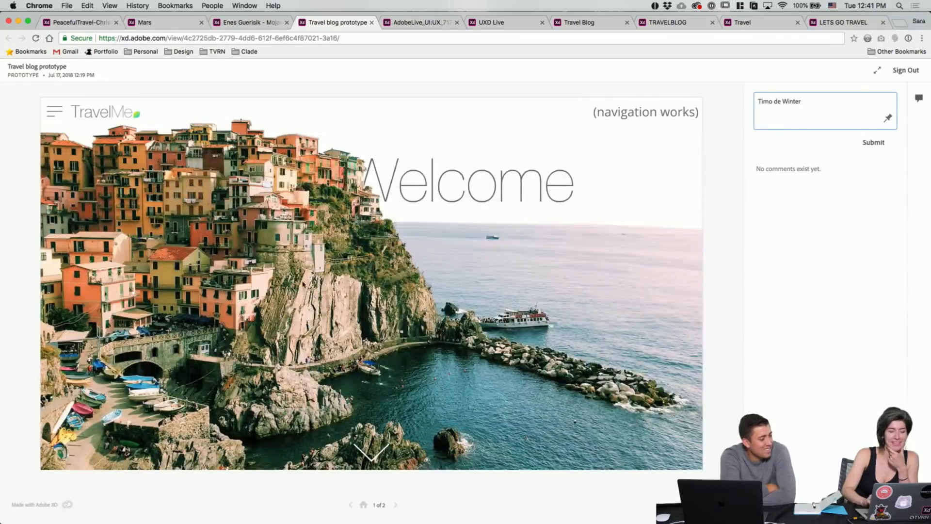
Step: Open and close the TravelMe navigation menu several times, ending on the Welcome screen
click(55, 114)
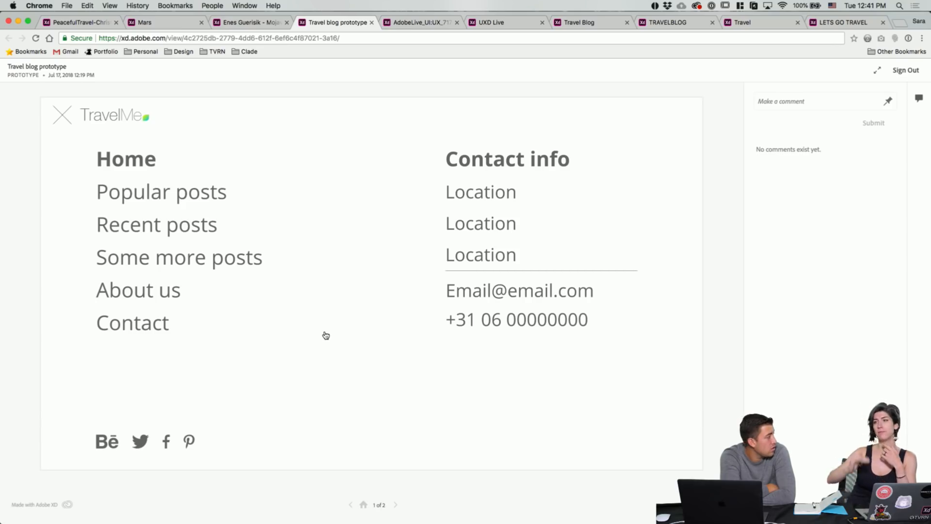
scroll(325, 336, down, 1)
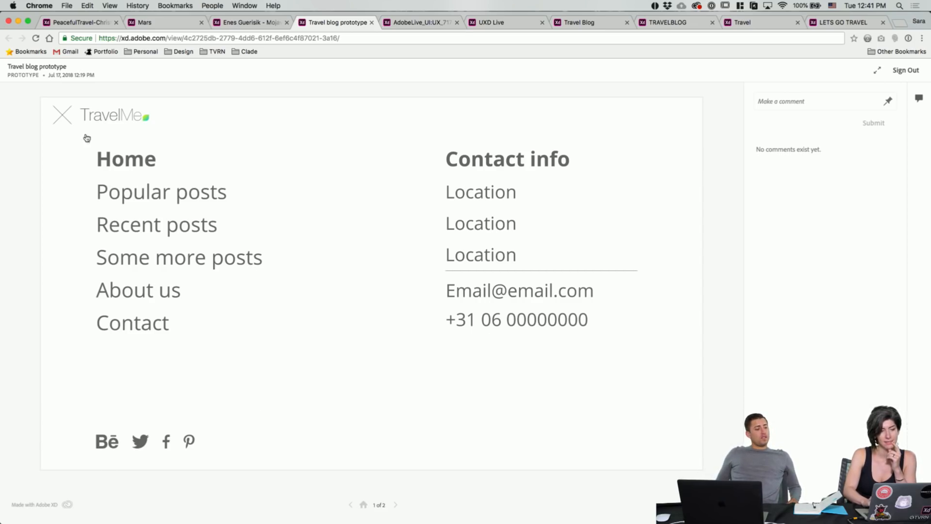
click(63, 120)
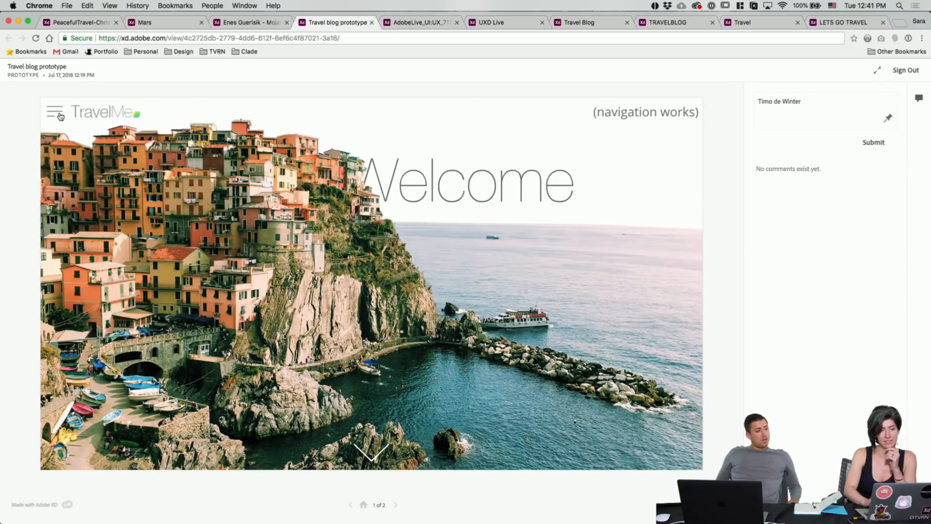
click(58, 113)
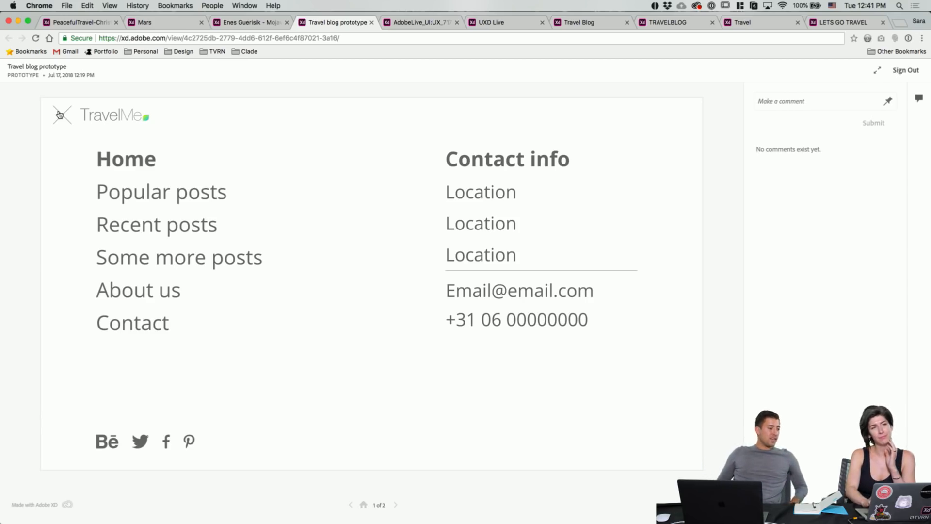
click(59, 115)
click(59, 115)
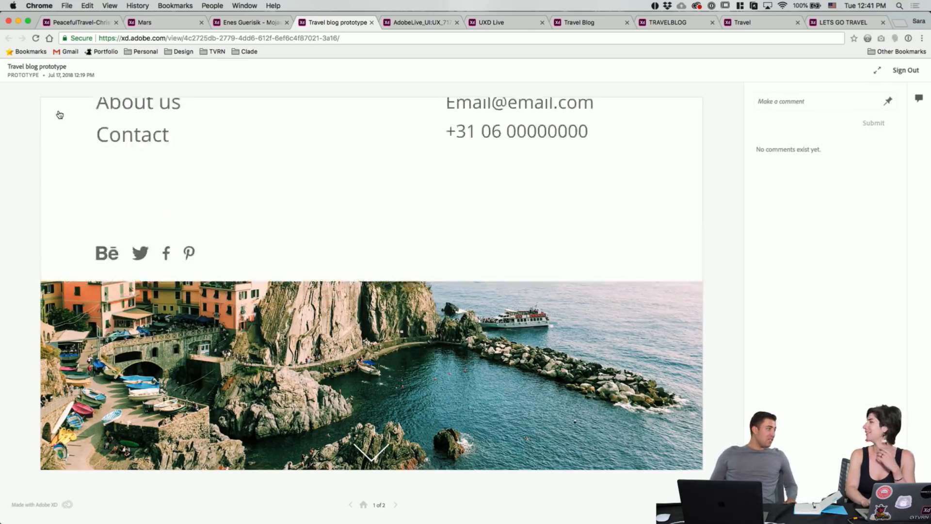
click(60, 115)
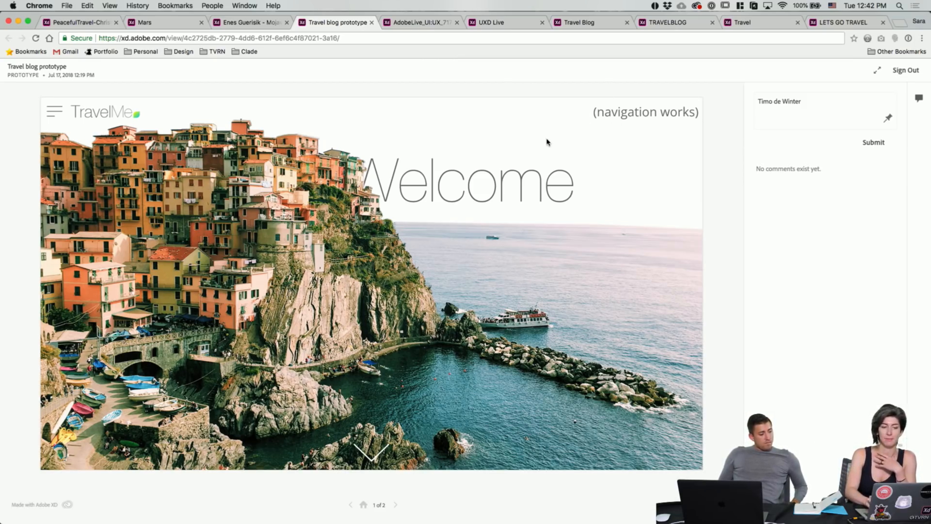
Step: Reopen the menu and follow a link back to Welcome, then switch to the TravelLanding prototype
click(59, 116)
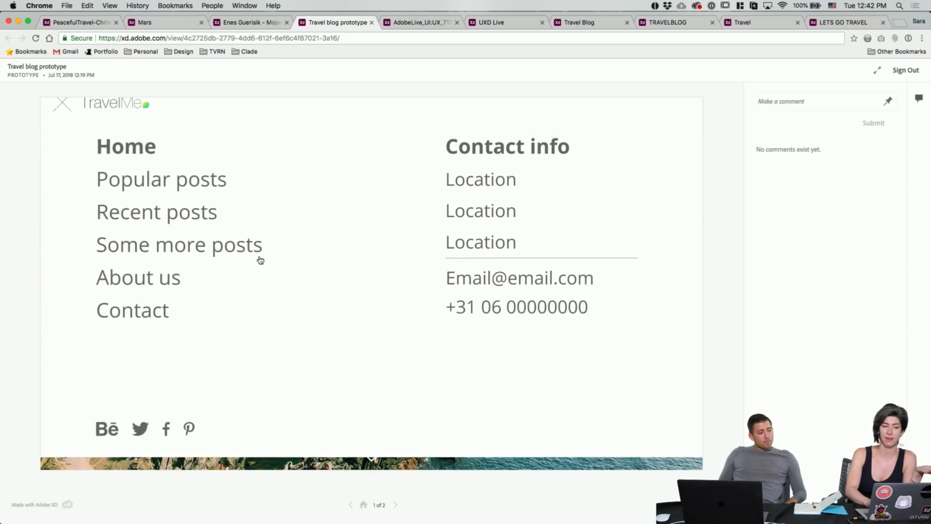
click(81, 119)
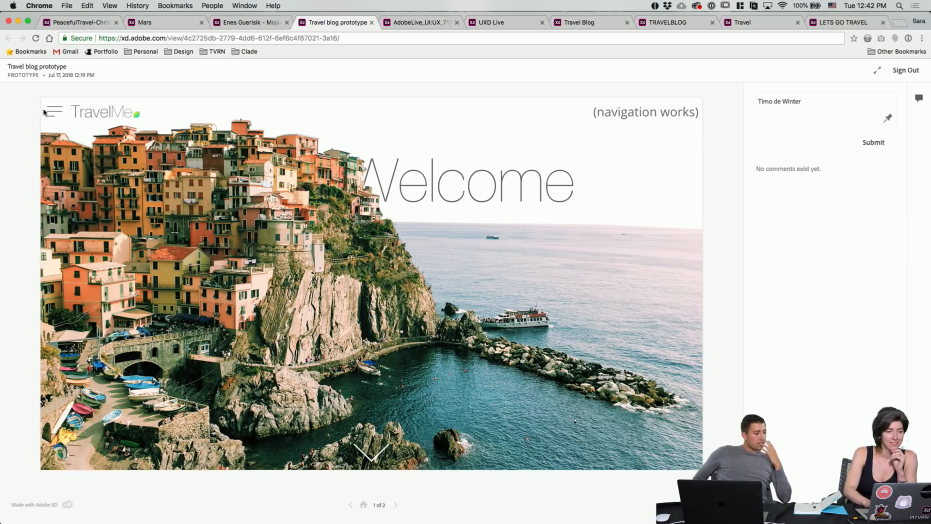
click(418, 24)
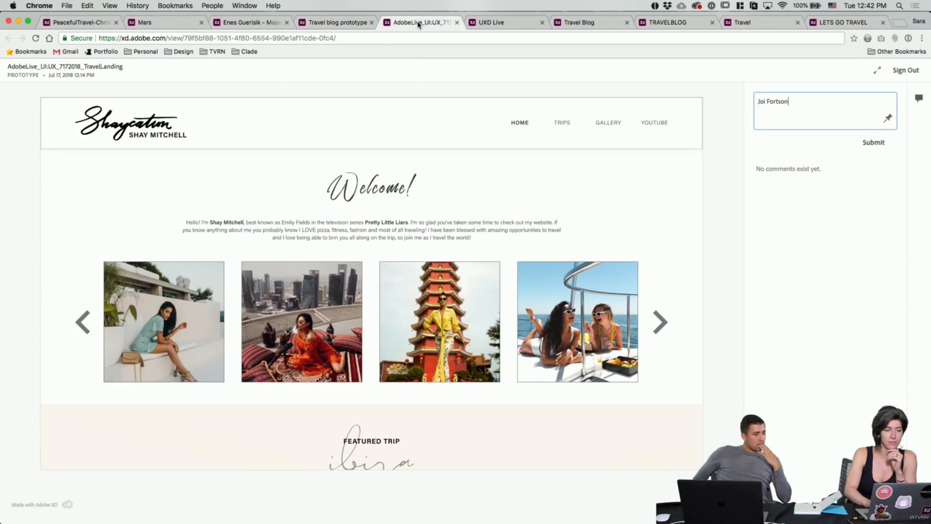
Step: Switch to the Travel Blog globe prototype and reveal its clickable hotspots
click(504, 22)
click(579, 26)
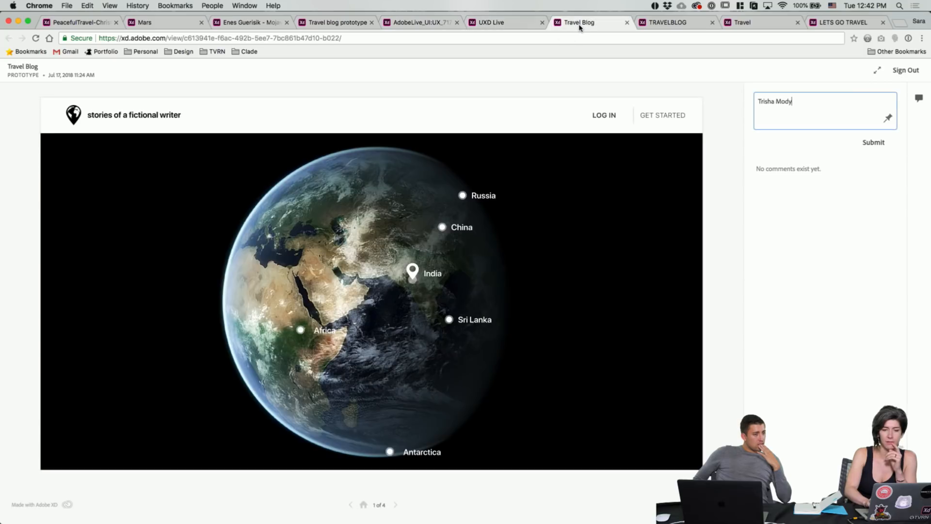
click(590, 206)
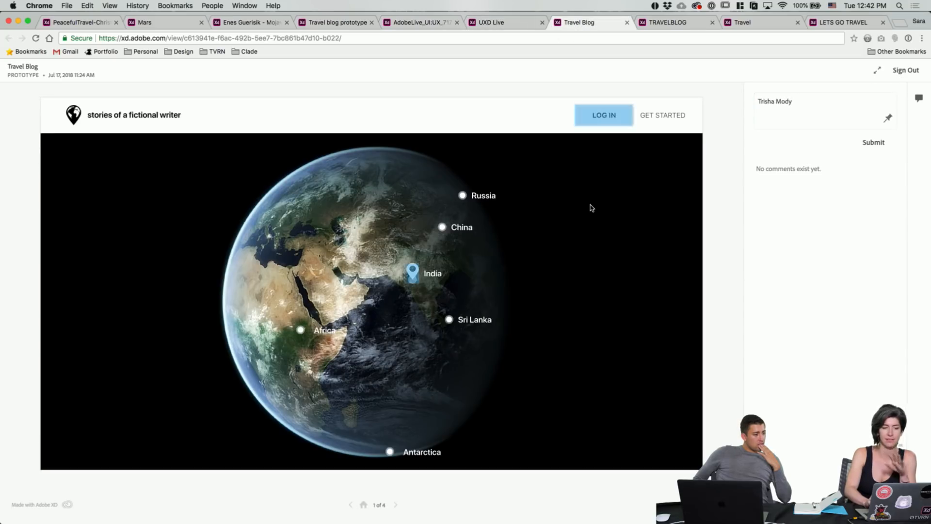
scroll(592, 203, down, 3)
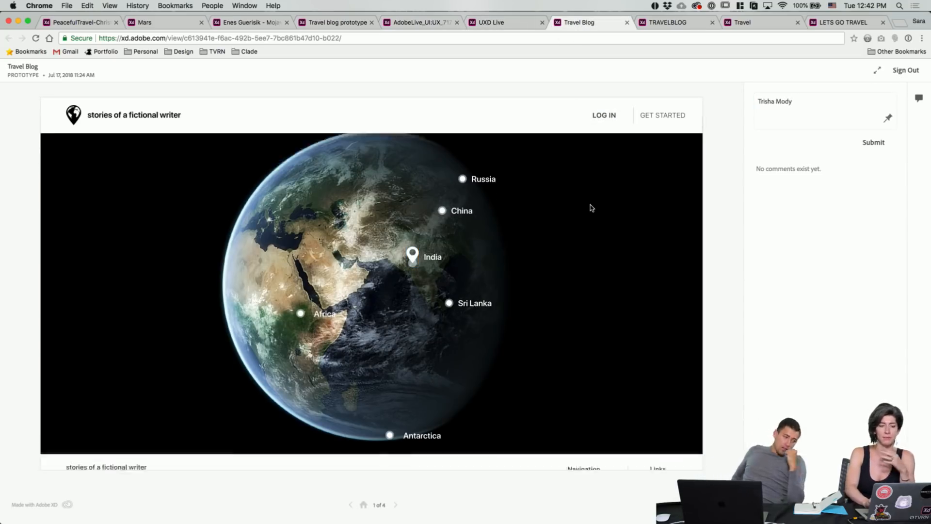
scroll(593, 199, up, 3)
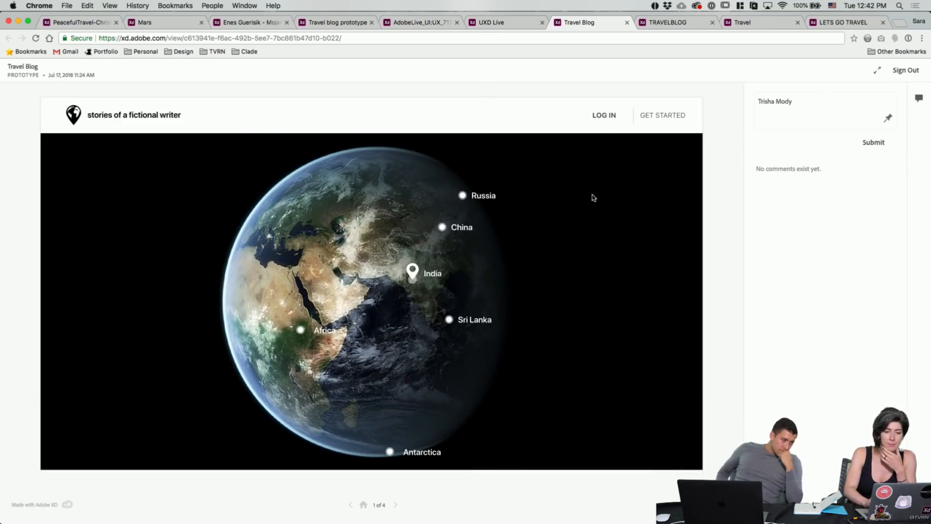
Step: Go from the LOG IN screen to the welcome screen, then back to the globe screen
click(603, 120)
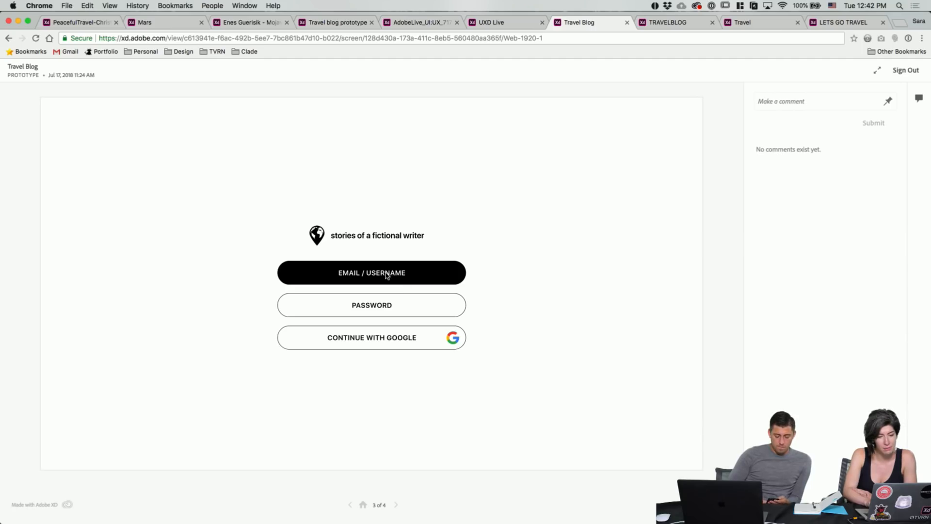
click(385, 344)
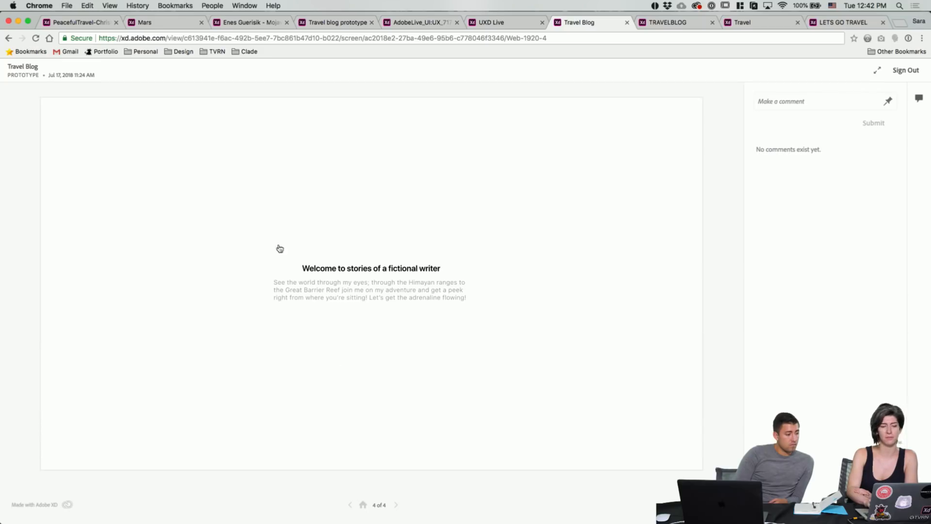
click(378, 313)
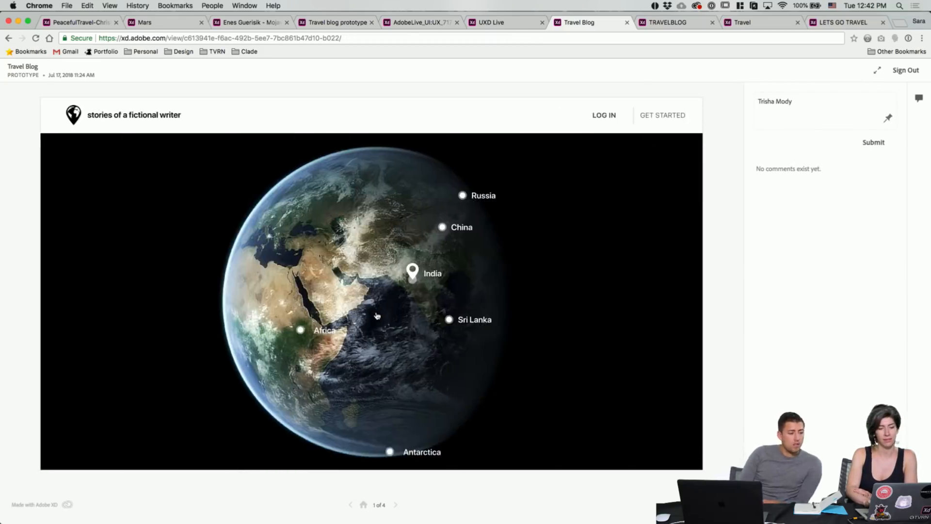
scroll(522, 267, down, 3)
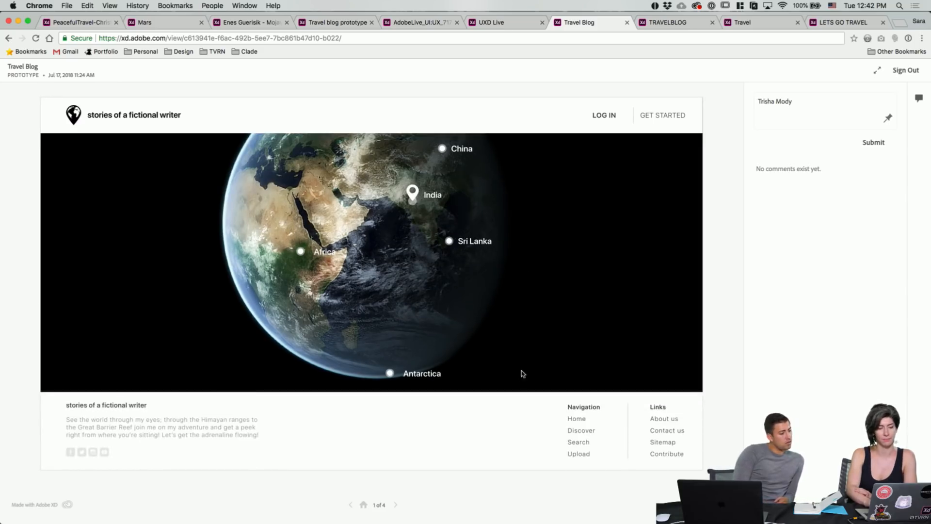
scroll(524, 310, up, 3)
click(413, 274)
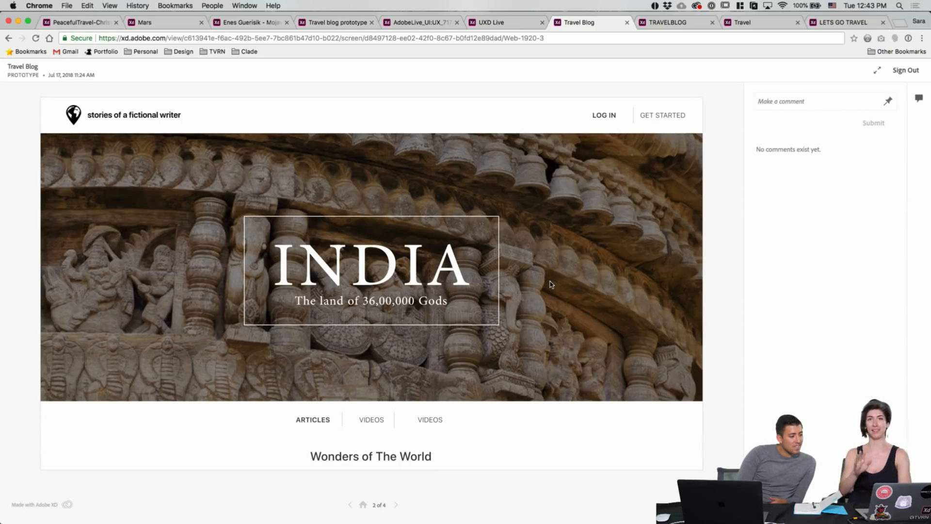
scroll(551, 284, down, 2)
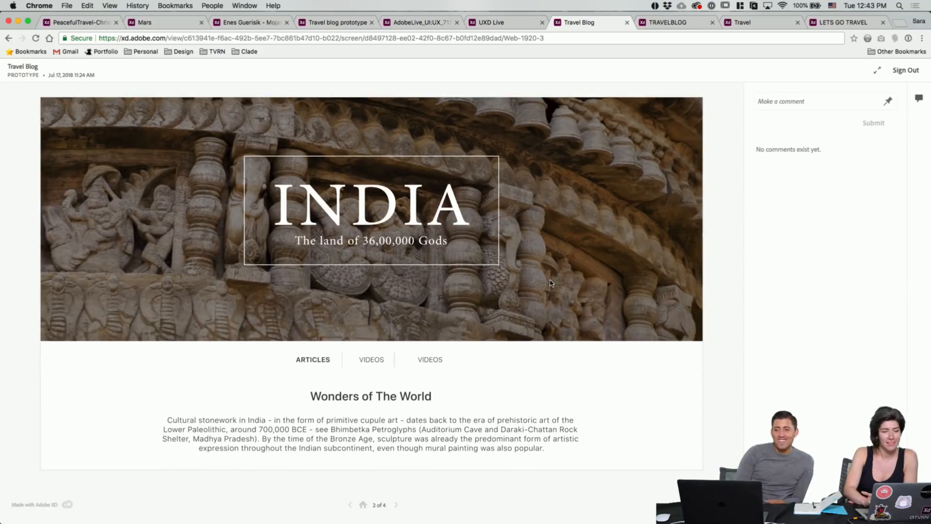
scroll(291, 219, up, 2)
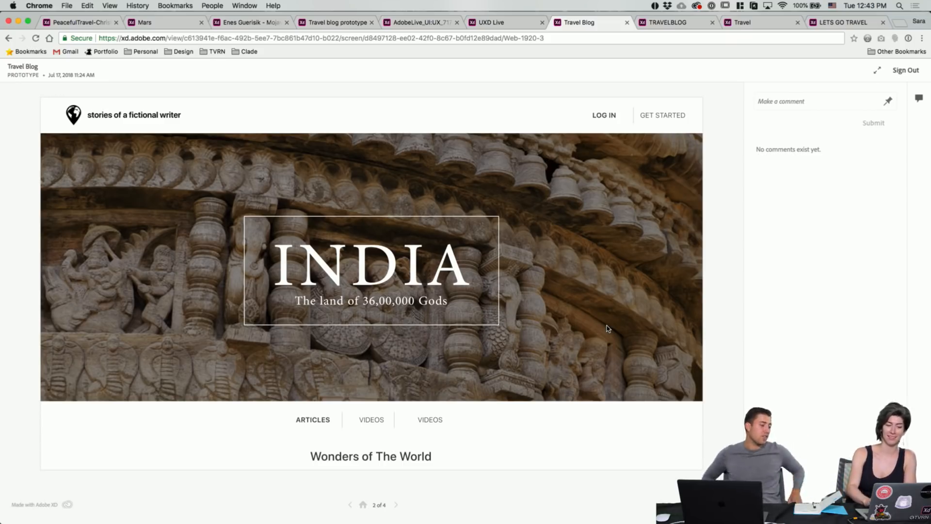
scroll(562, 333, down, 5)
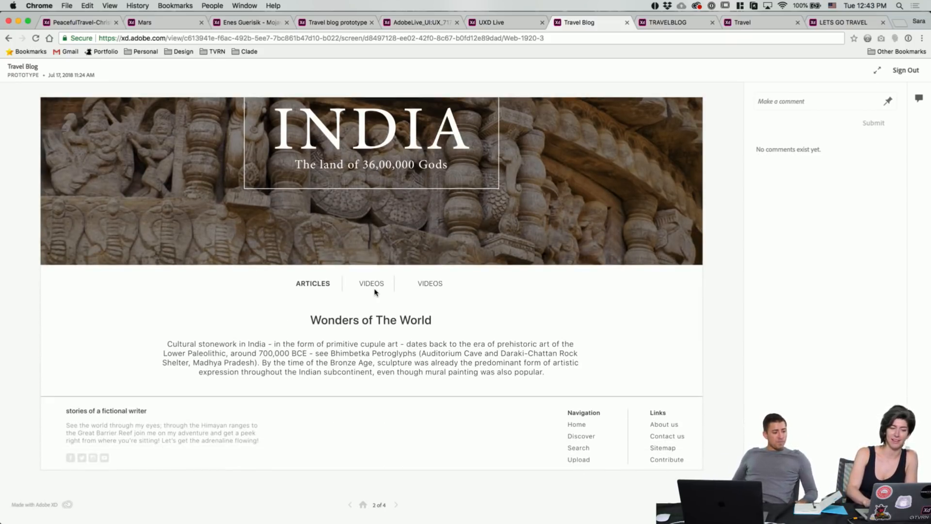
scroll(478, 287, down, 1)
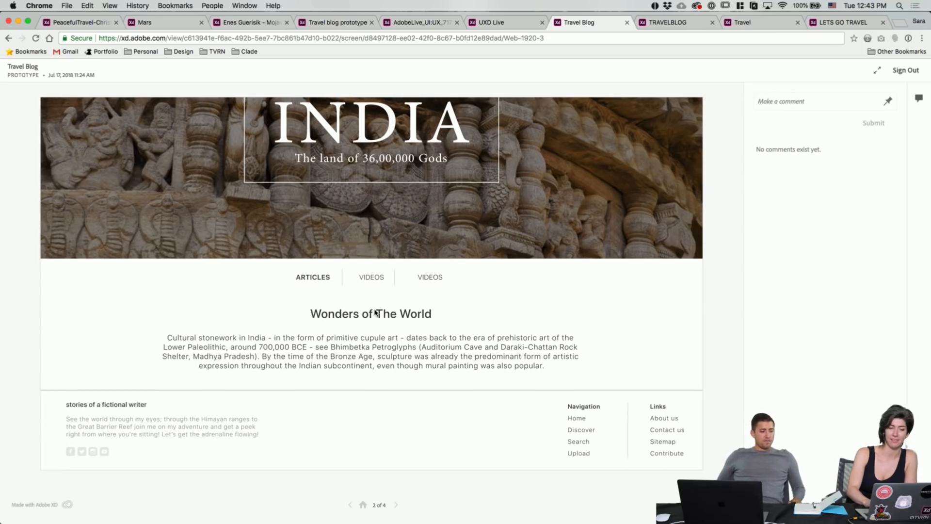
scroll(440, 286, up, 5)
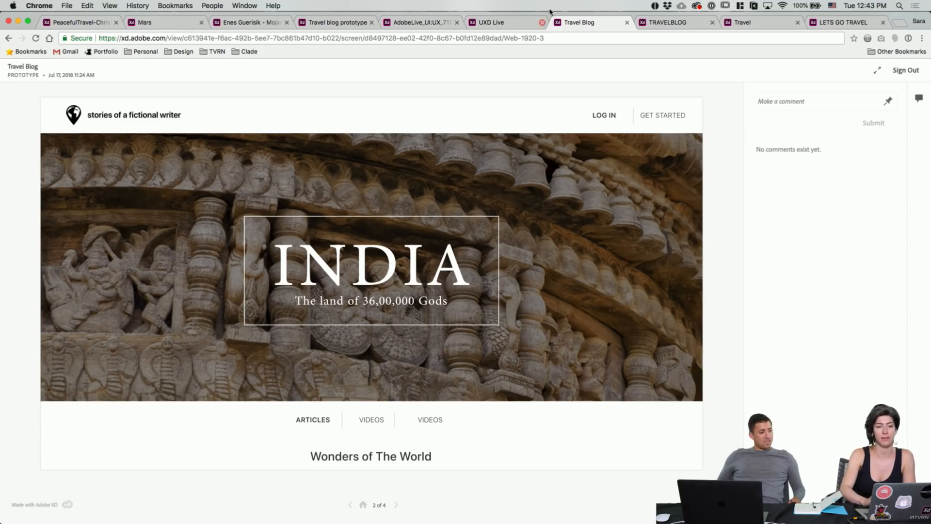
Step: Switch to the Mojave prototype after briefly glancing at the travel blog prototype
click(262, 25)
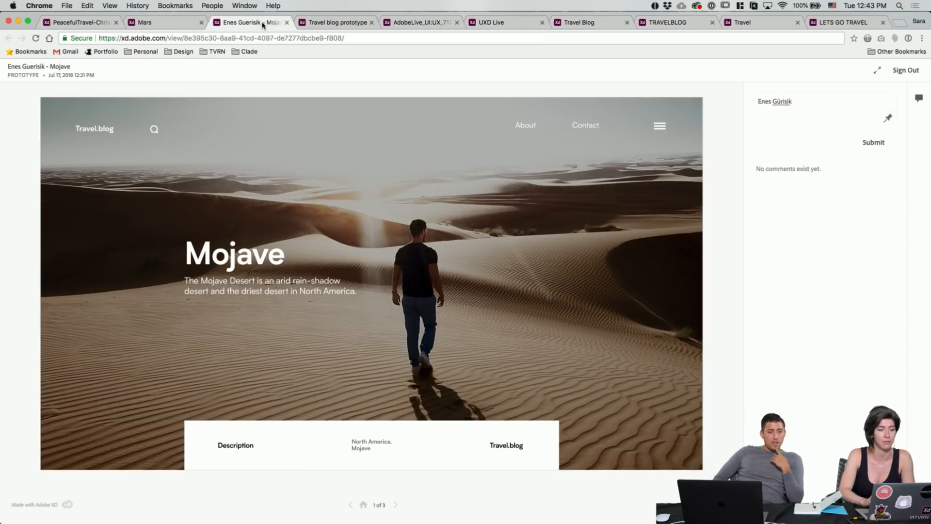
click(320, 24)
click(226, 27)
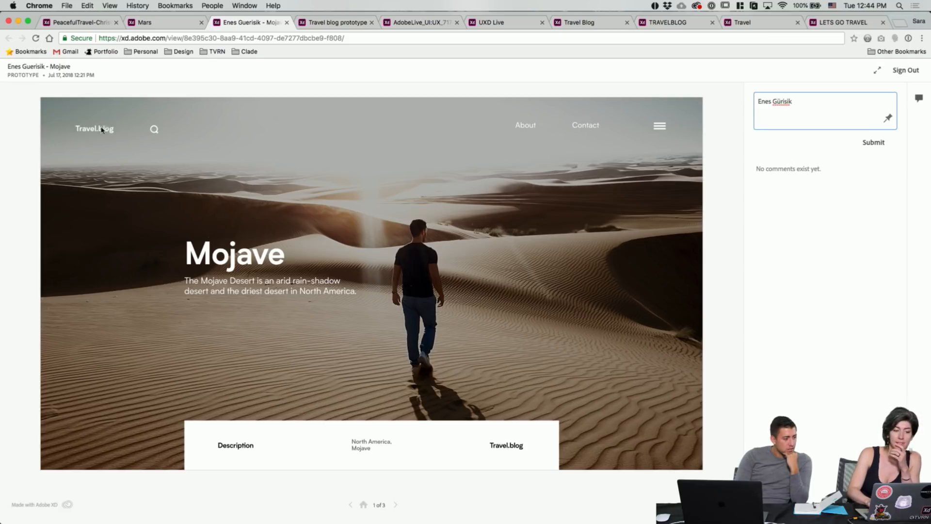
Step: Expand the Mojave search field, then open the Rising from the ashes article, screen 3 of 3
click(155, 133)
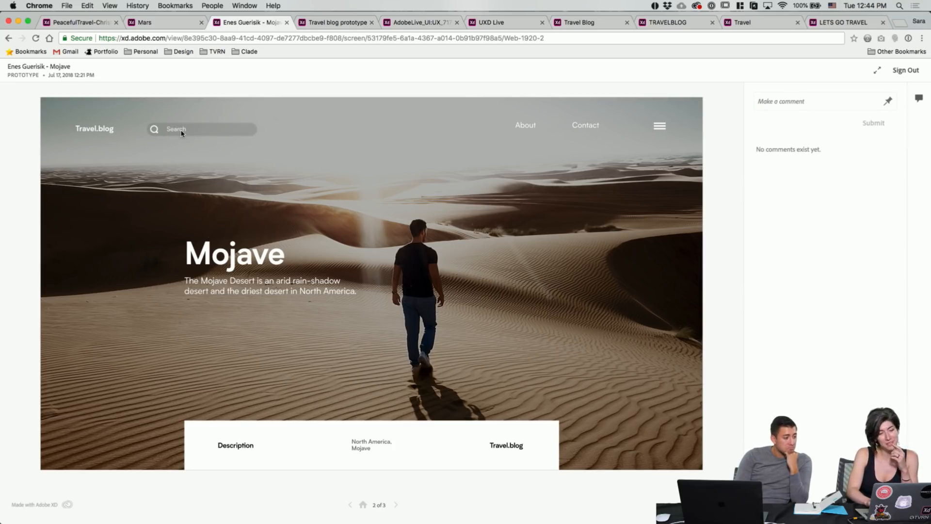
click(309, 178)
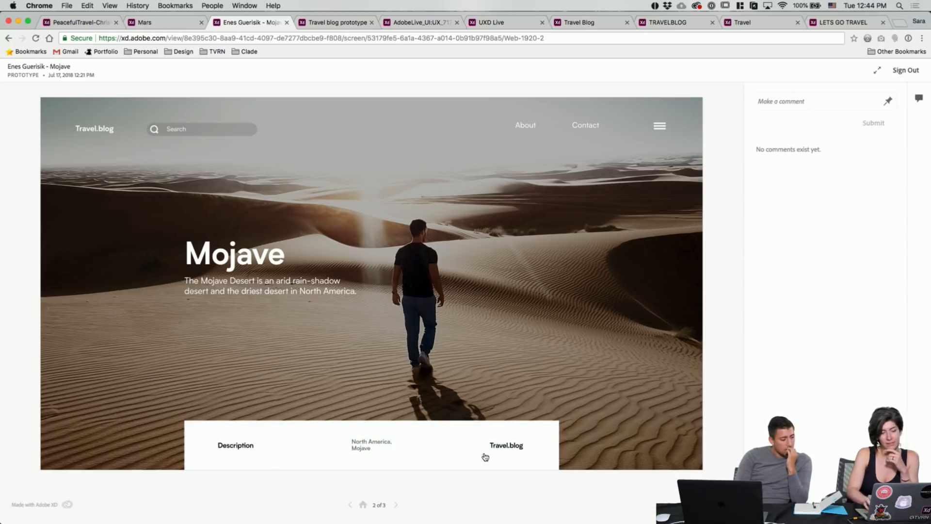
click(399, 450)
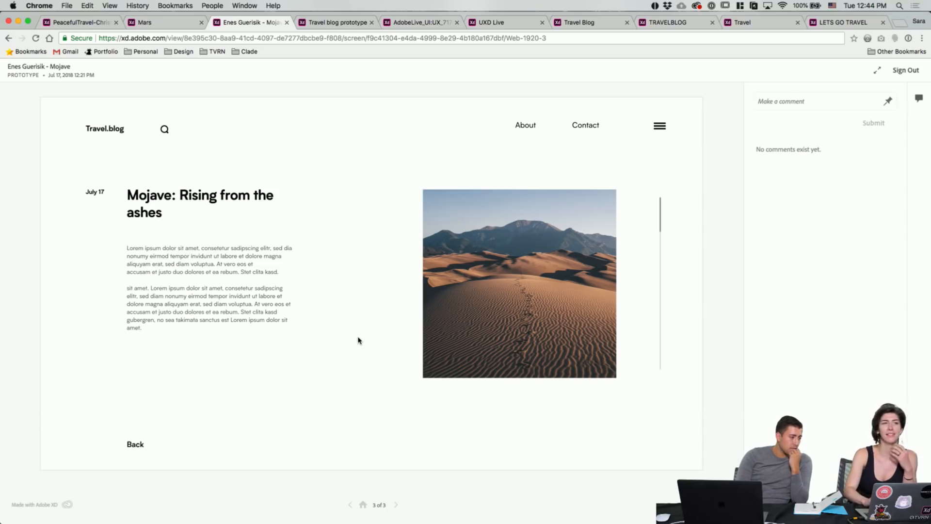
Step: Go back to the Mojave hero screen, then switch to the Mars prototype's screen 1 of 16
scroll(351, 294, down, 1)
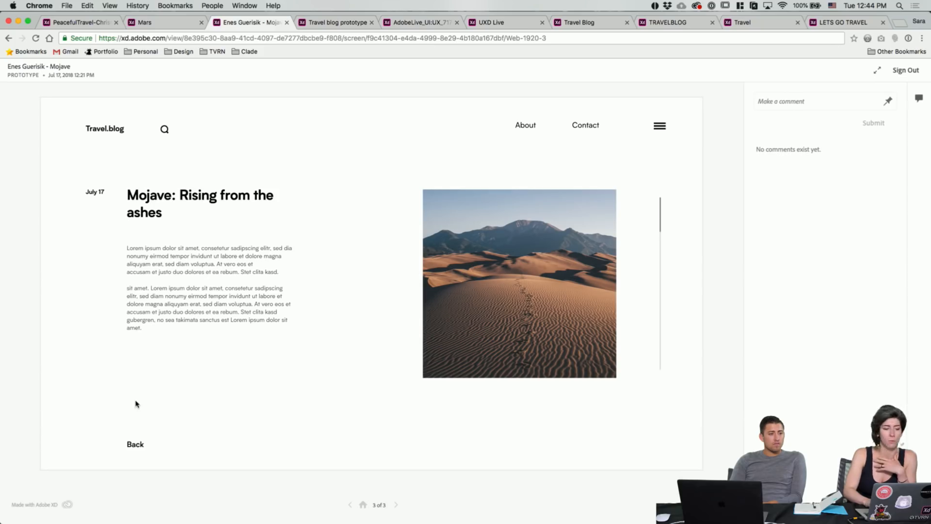
click(135, 445)
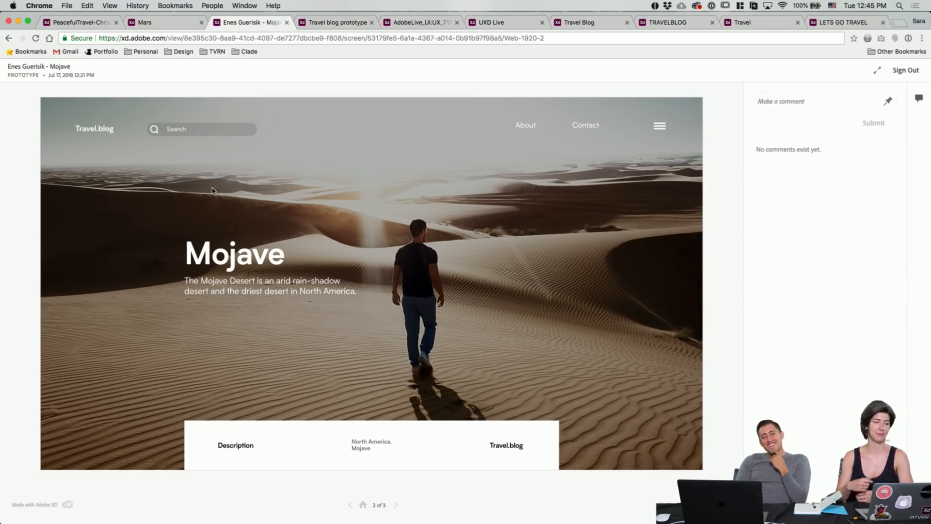
click(180, 26)
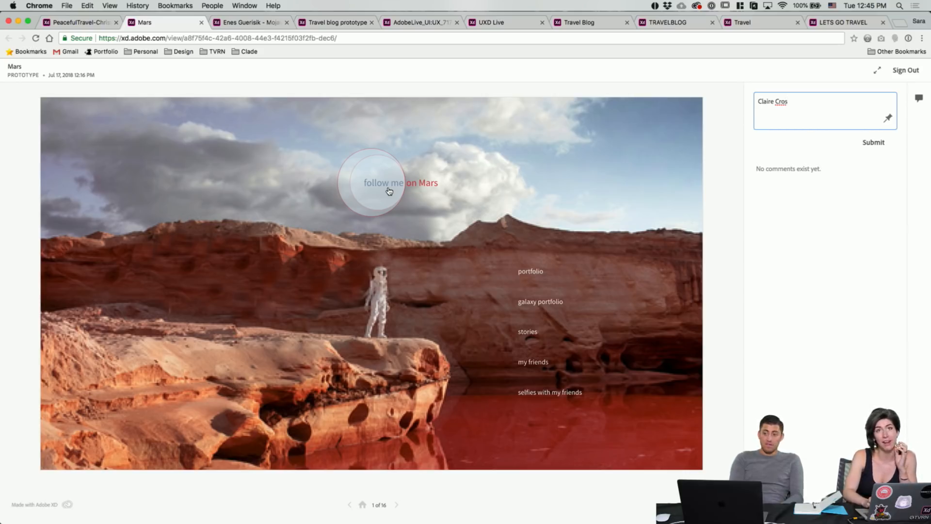
click(428, 185)
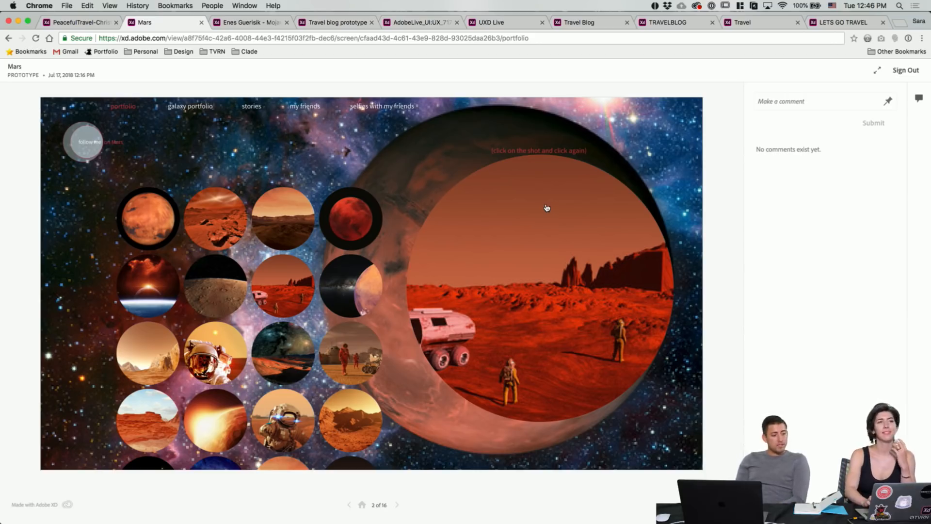
click(528, 197)
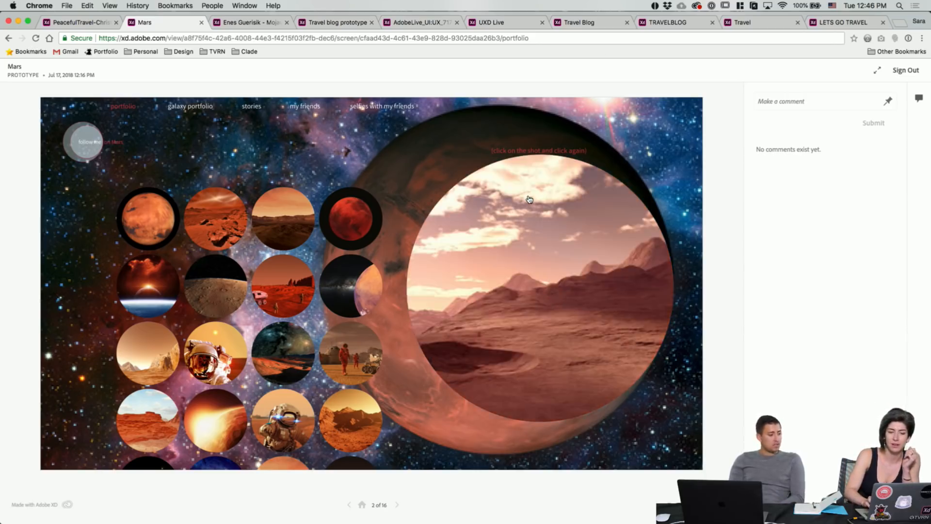
click(525, 223)
click(526, 235)
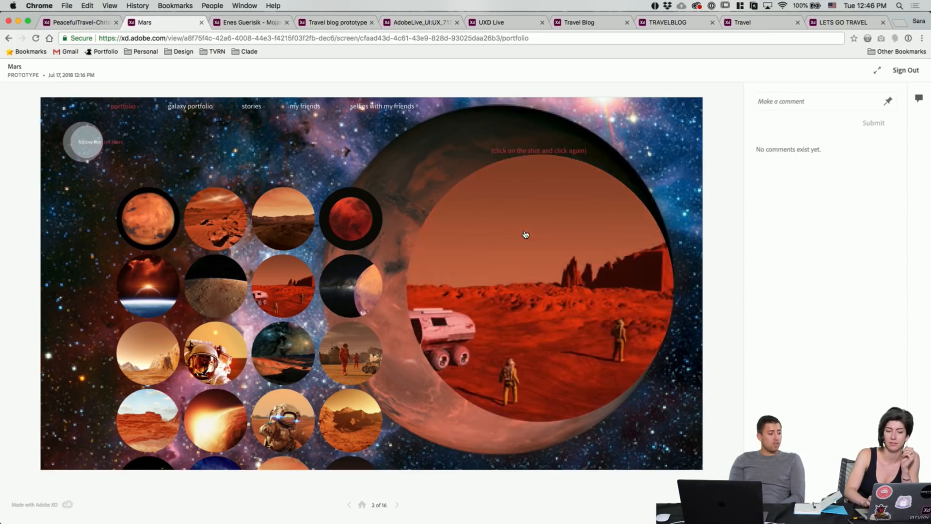
click(525, 234)
click(525, 234)
click(525, 234)
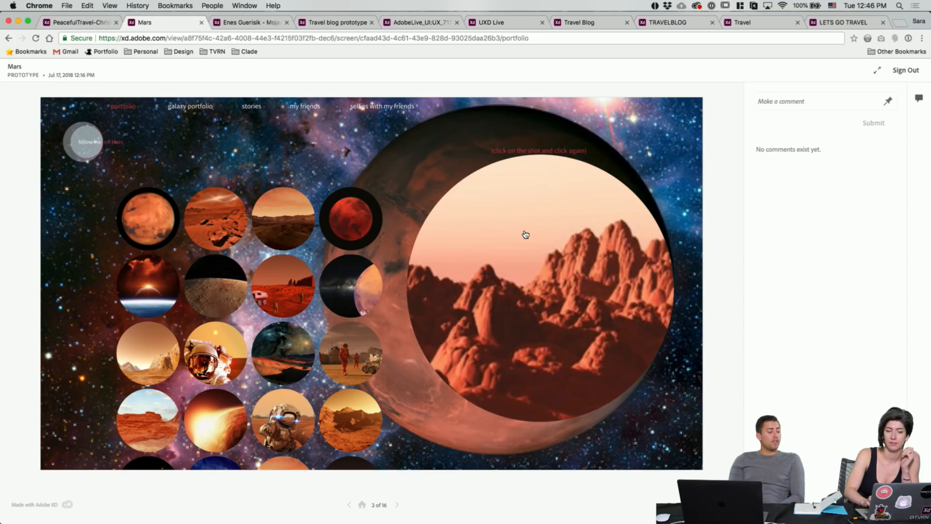
click(525, 235)
click(525, 235)
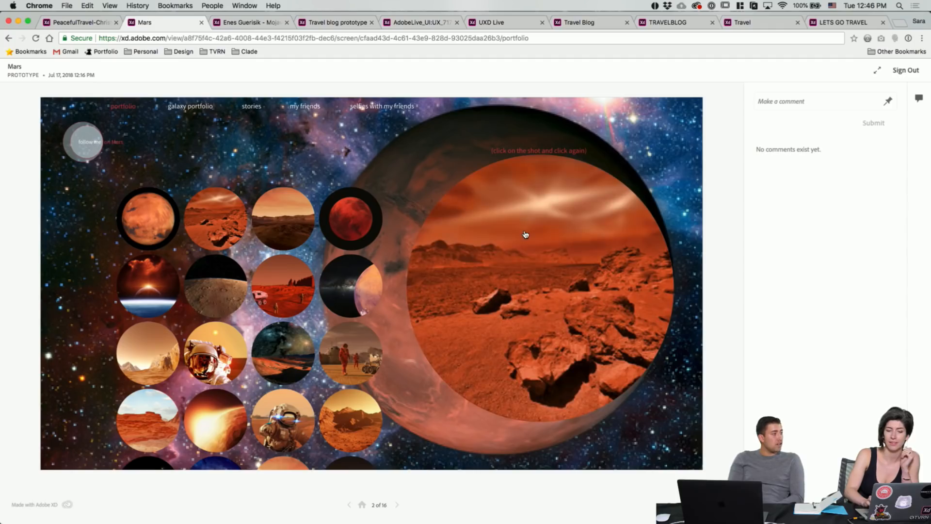
click(525, 234)
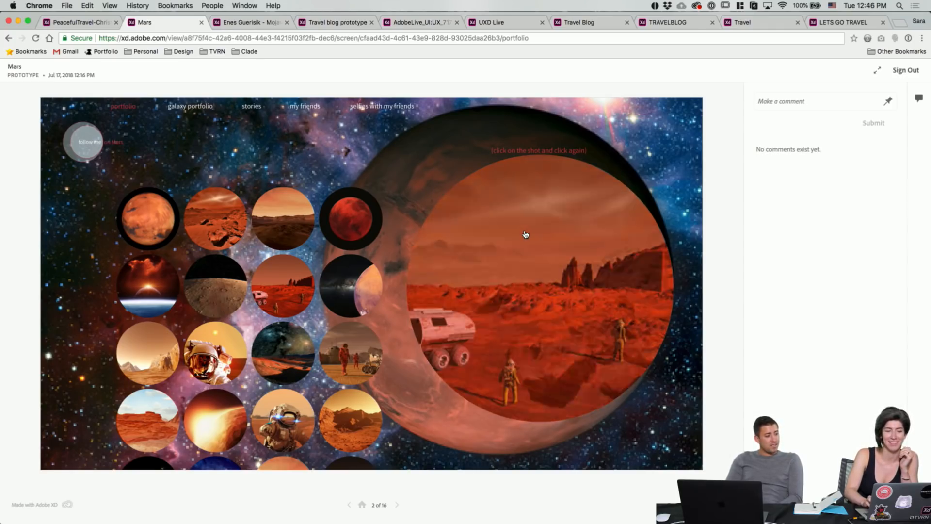
click(525, 234)
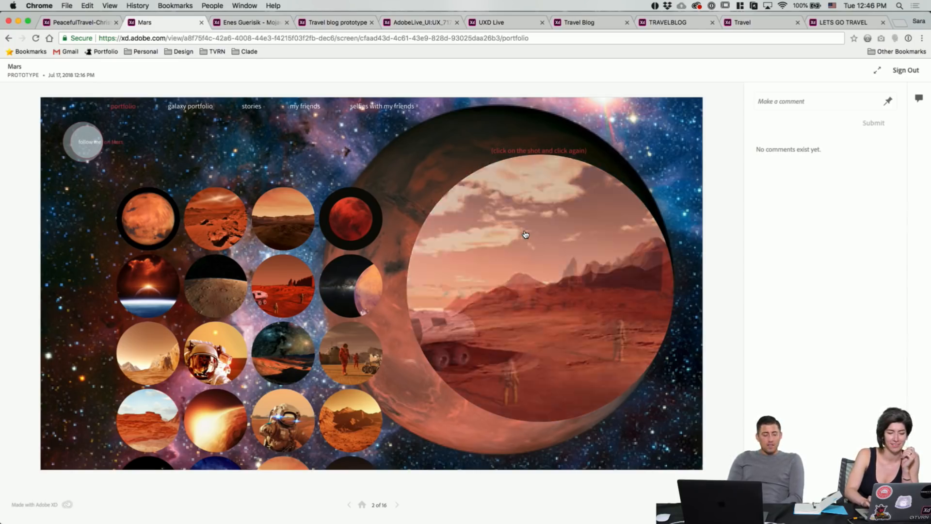
click(525, 234)
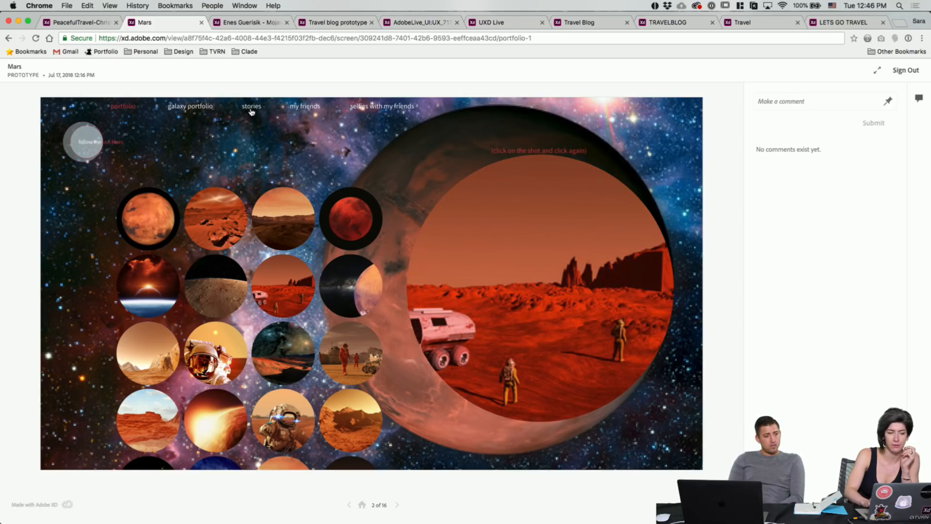
click(112, 139)
click(99, 142)
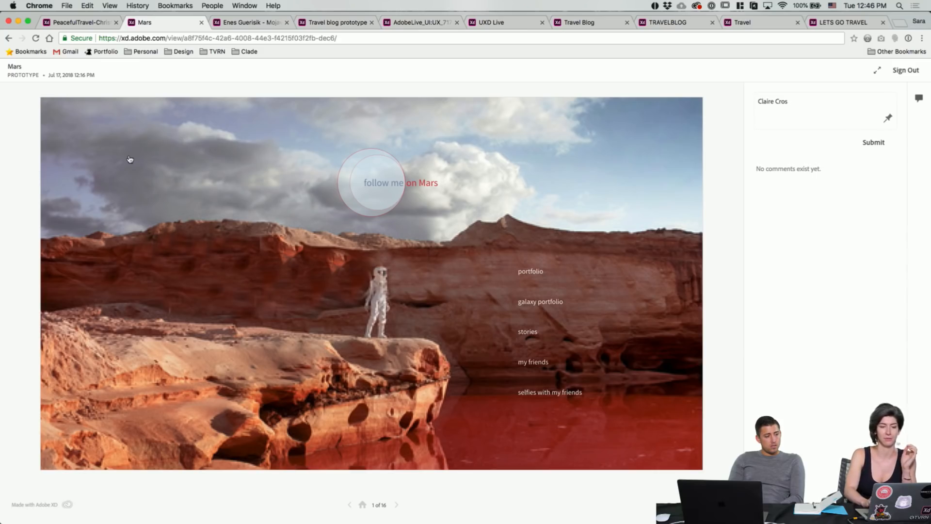
click(534, 303)
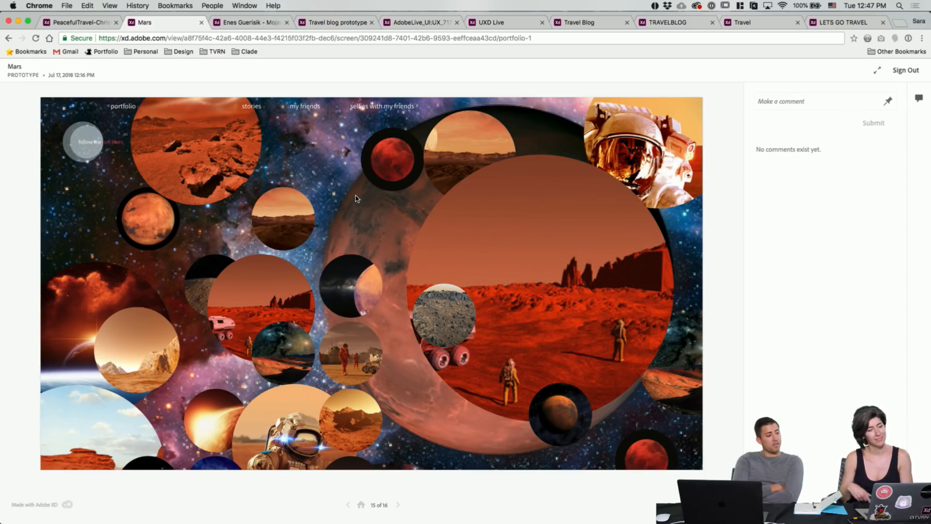
click(90, 141)
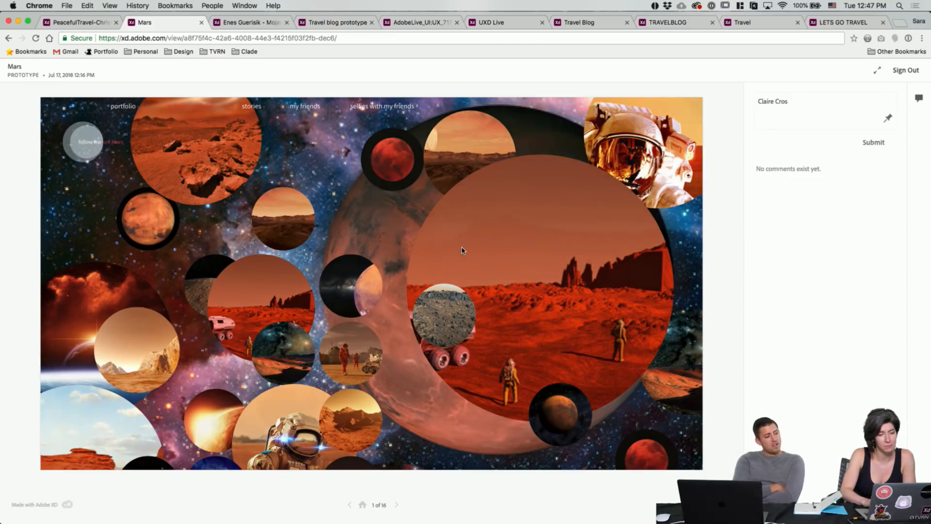
click(530, 333)
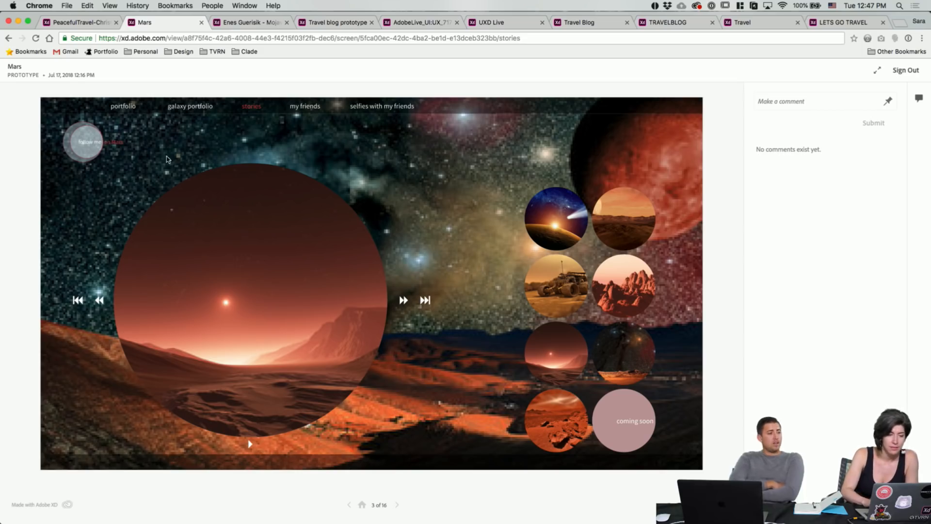
click(115, 145)
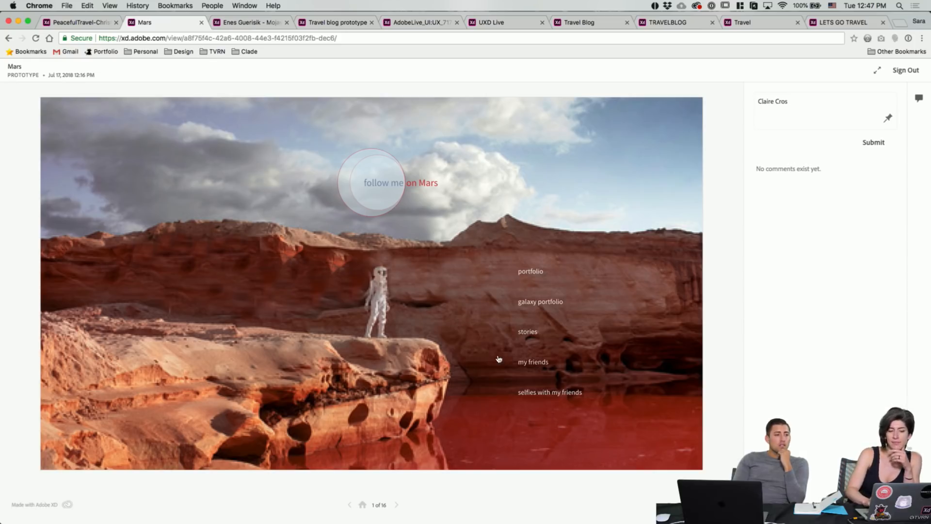
Step: Preview and hide the my friends alien portraits, then open selfies with my friends, screen 4 of 16
click(524, 364)
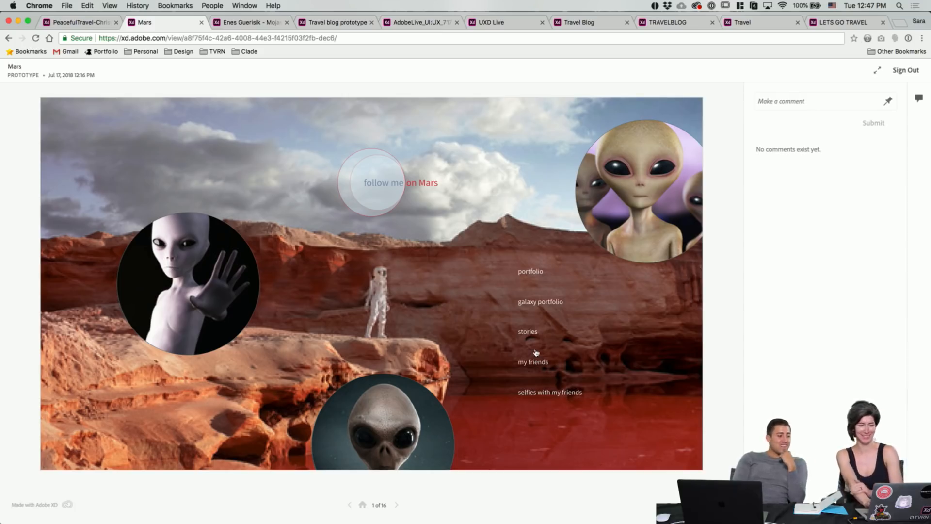
click(456, 245)
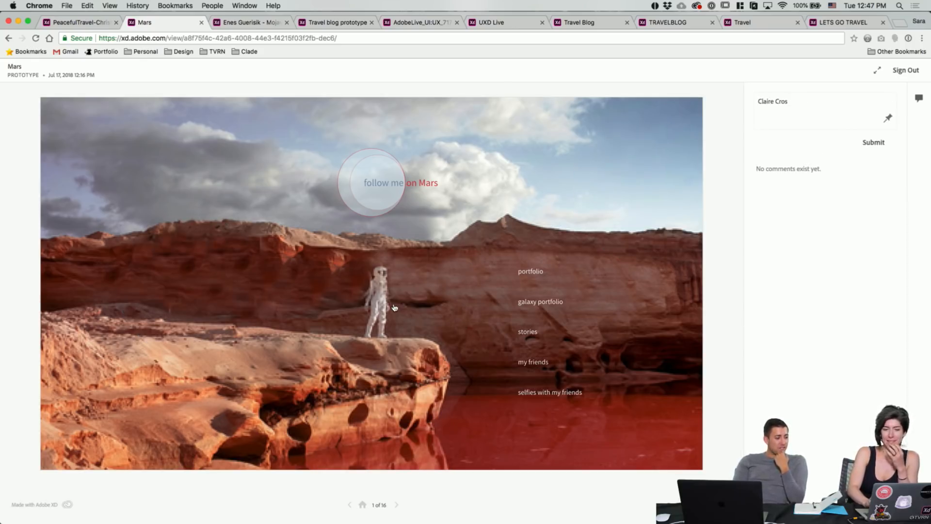
click(537, 397)
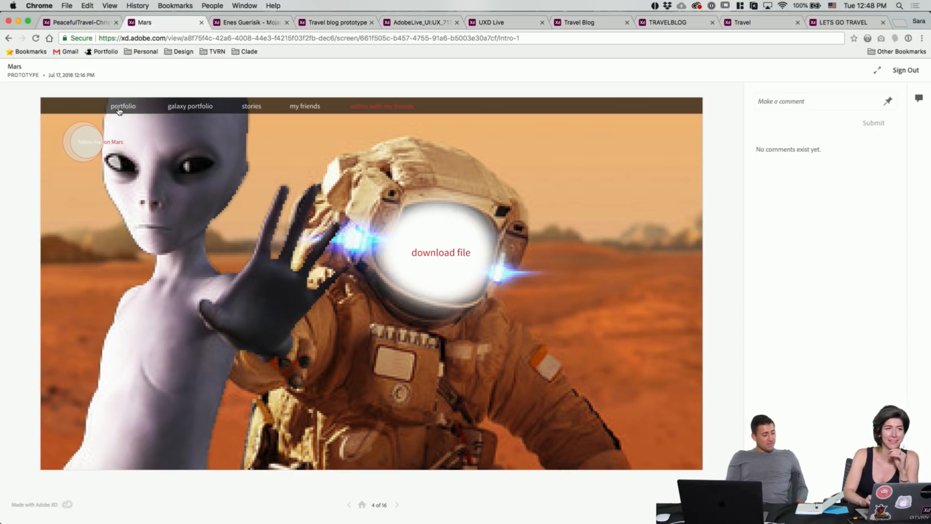
Step: Return to the Mars home screen, then switch to the PeacefulTravel prototype's hiker home screen
click(105, 146)
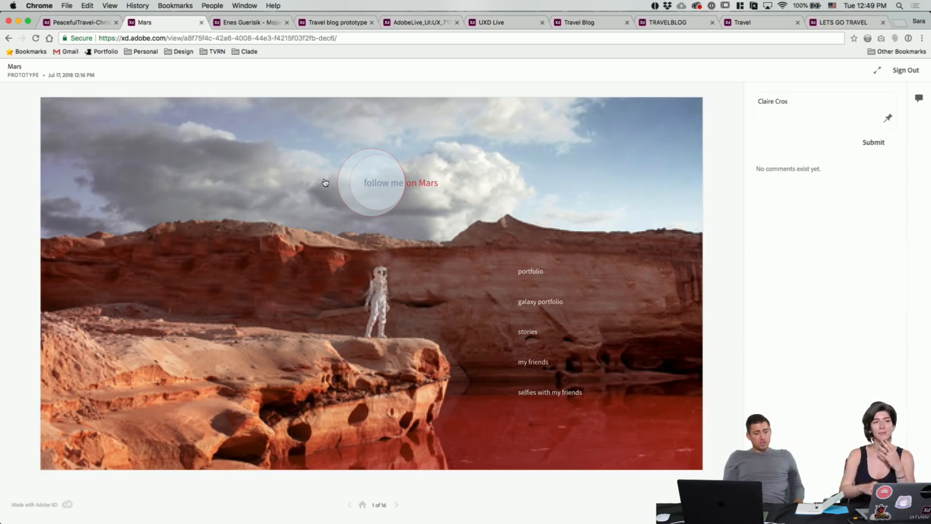
click(87, 24)
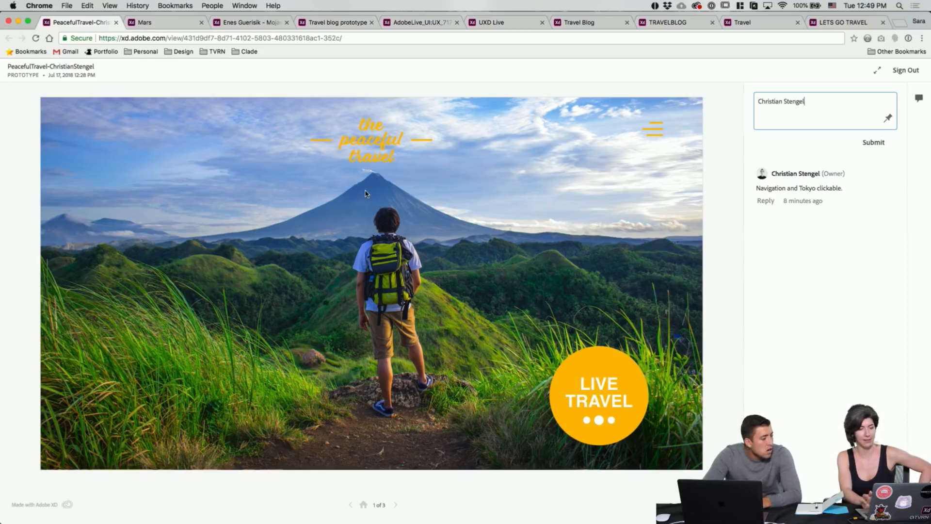
Step: Toggle the PeacefulTravel navigation menu open and closed, then advance twice to the Tokyo screen, 3 of 3
click(655, 134)
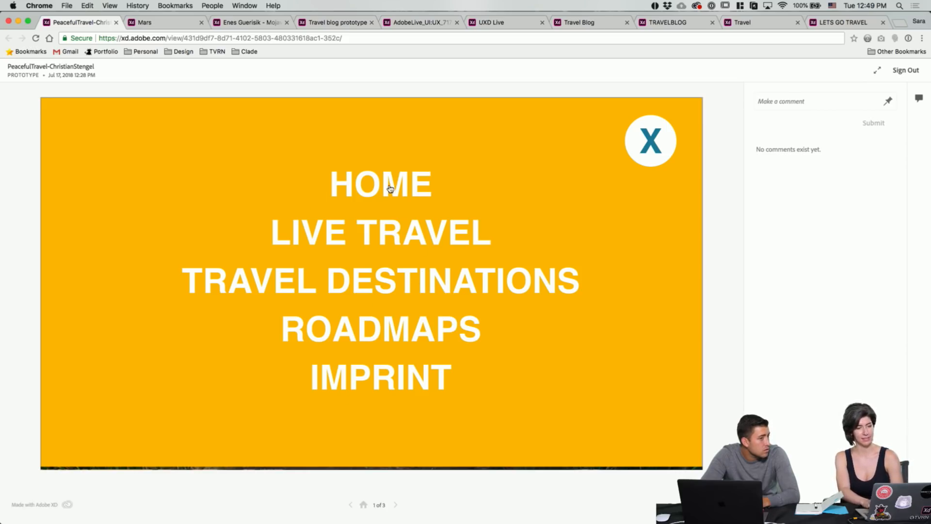
click(644, 147)
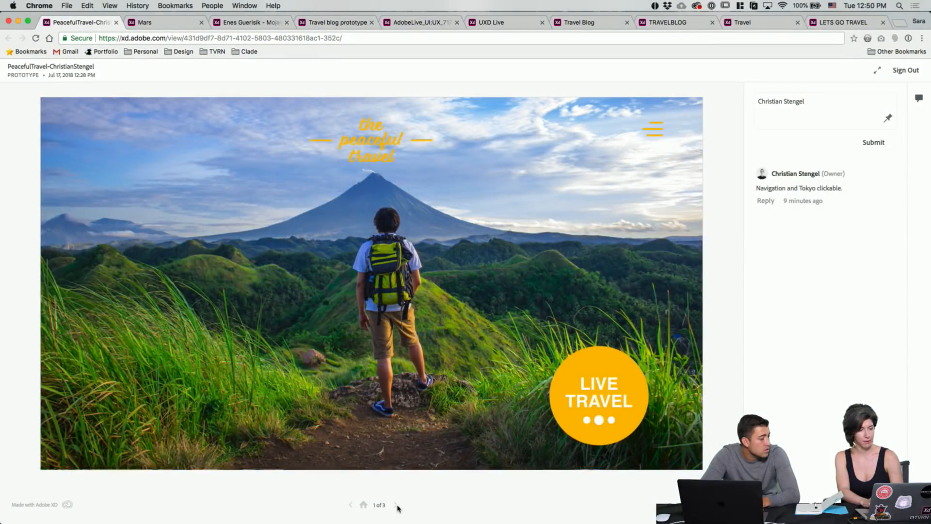
click(662, 136)
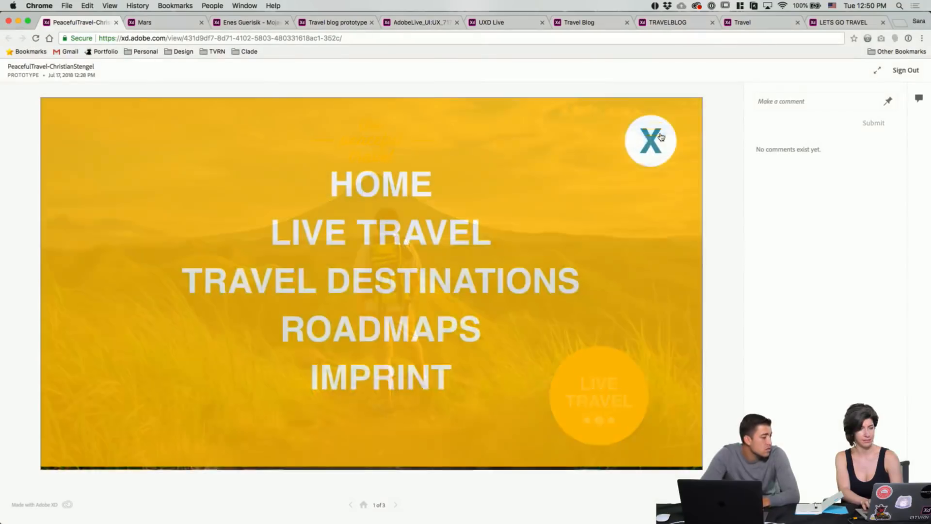
click(659, 137)
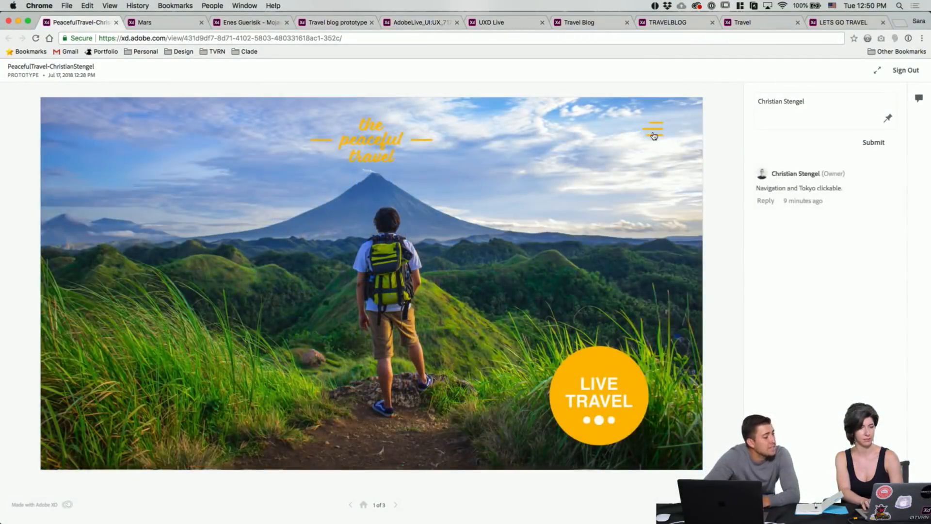
click(654, 135)
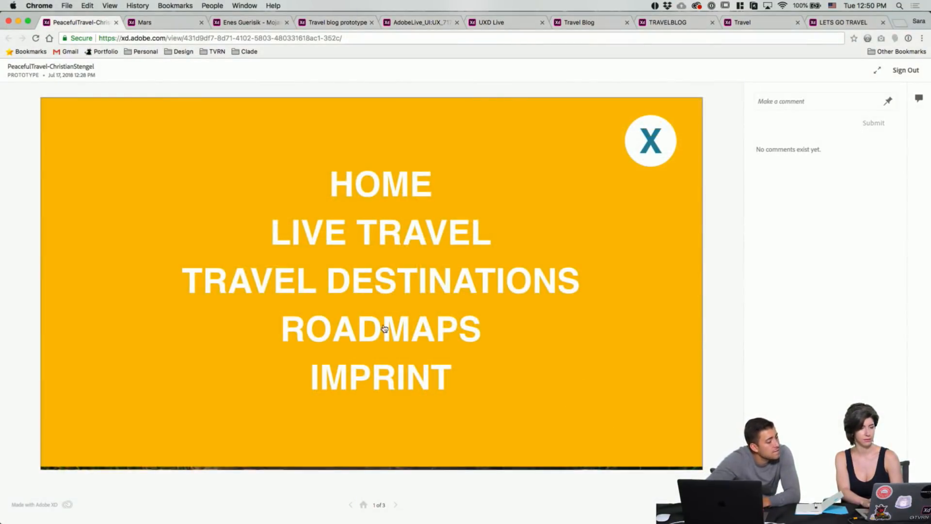
click(394, 505)
click(395, 505)
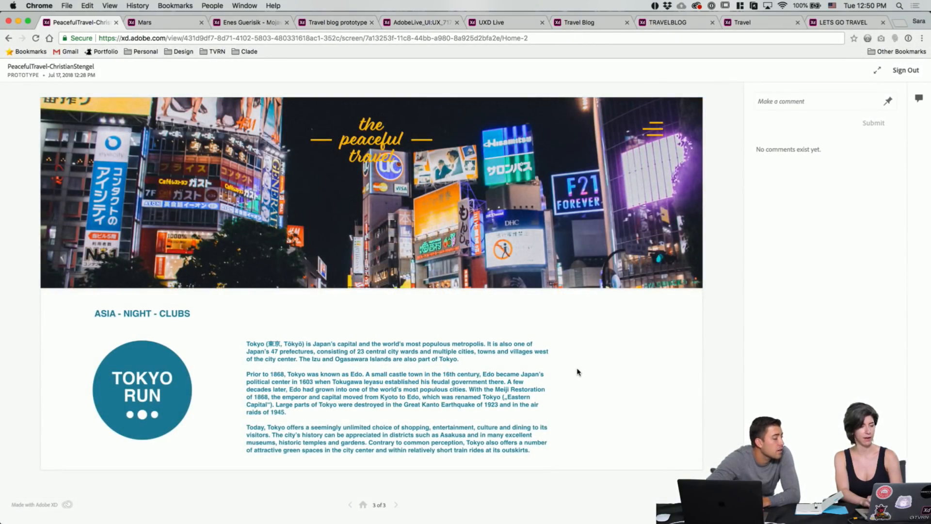
Step: Scroll through the Tokyo screen, then loop the prototype back to the hiker home screen (1 of 3)
scroll(577, 372, down, 3)
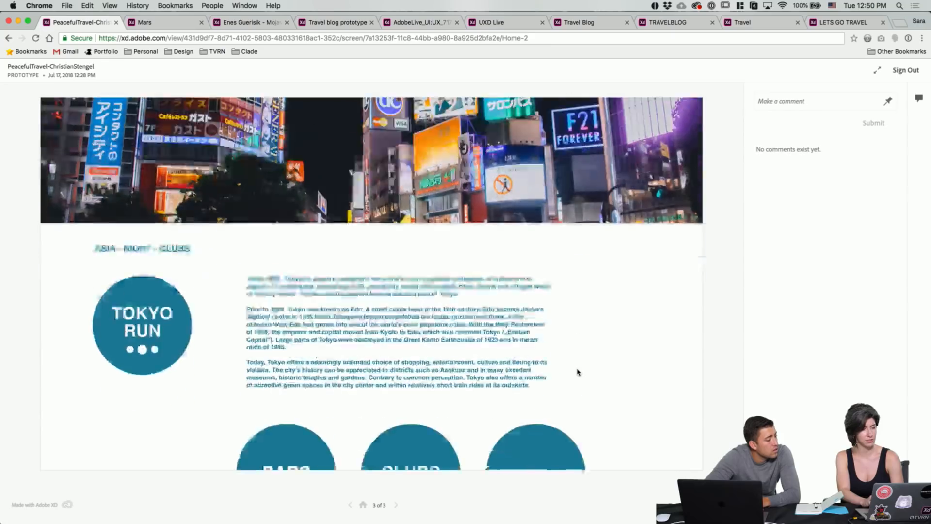
scroll(650, 290, up, 3)
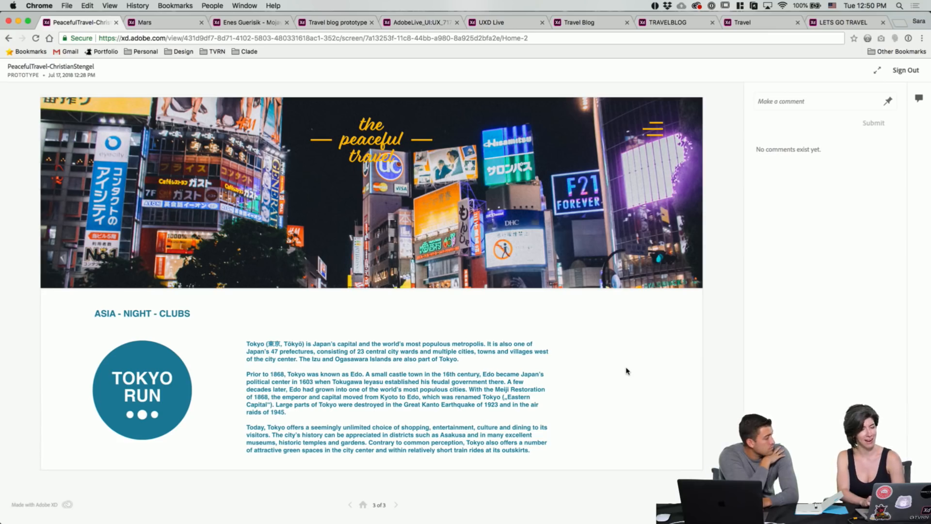
scroll(626, 371, down, 3)
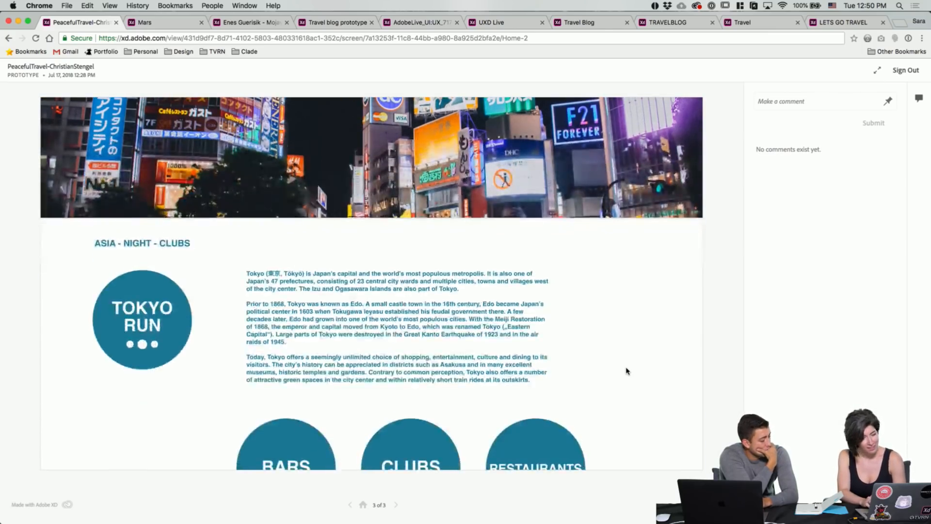
scroll(626, 371, up, 3)
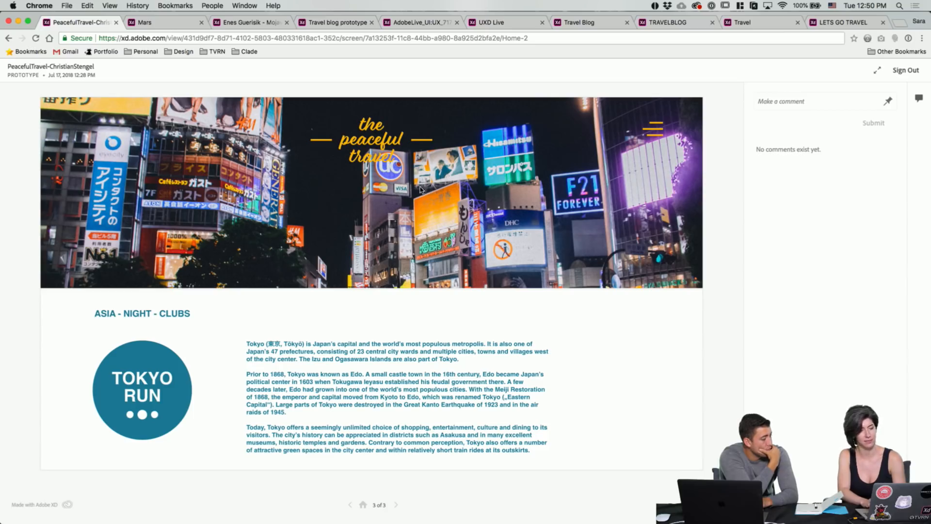
scroll(607, 309, down, 5)
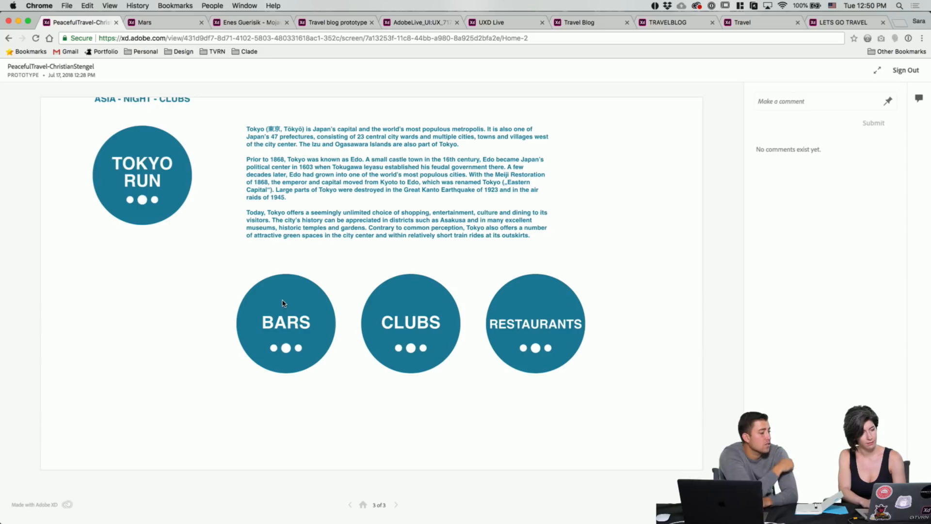
scroll(282, 303, down, 1)
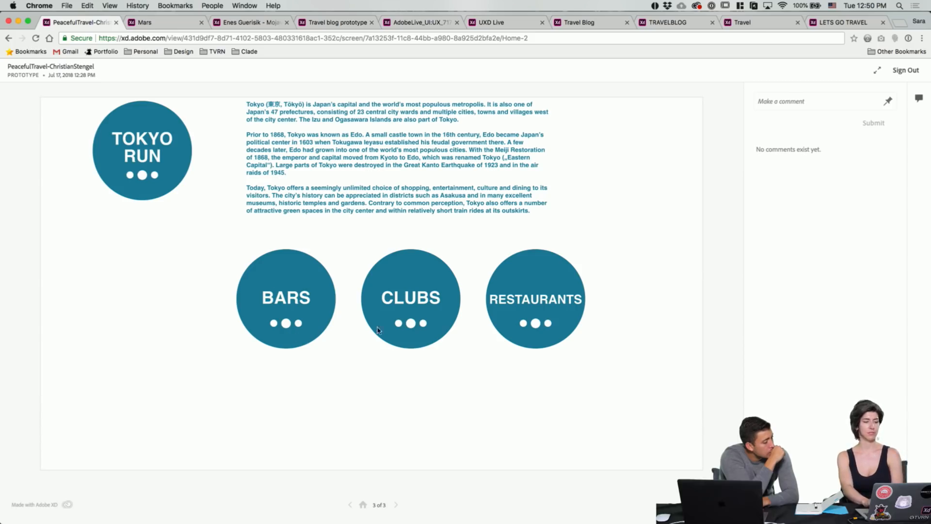
scroll(494, 303, up, 3)
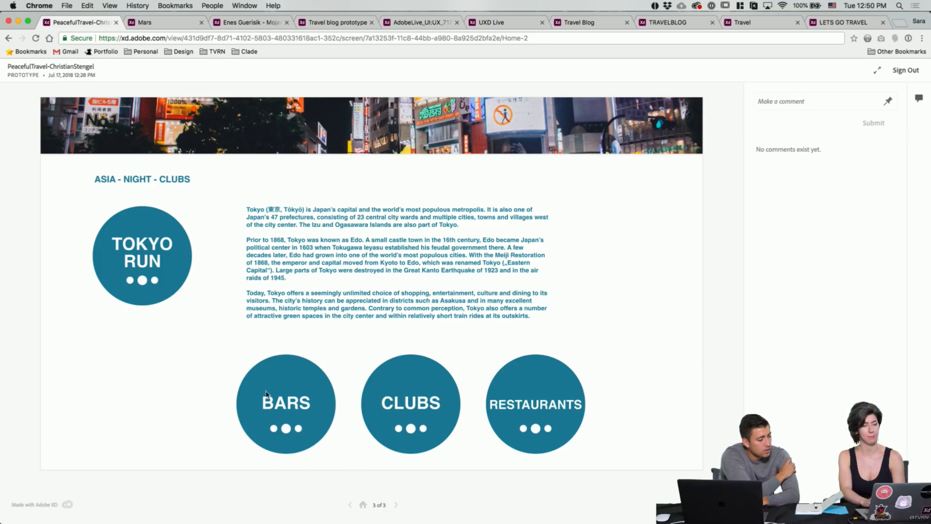
scroll(291, 364, up, 1)
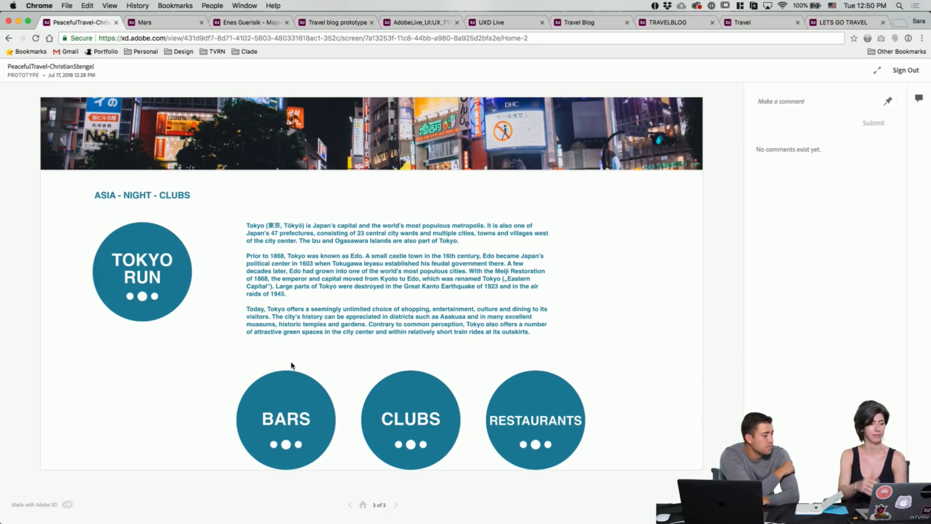
scroll(291, 364, up, 5)
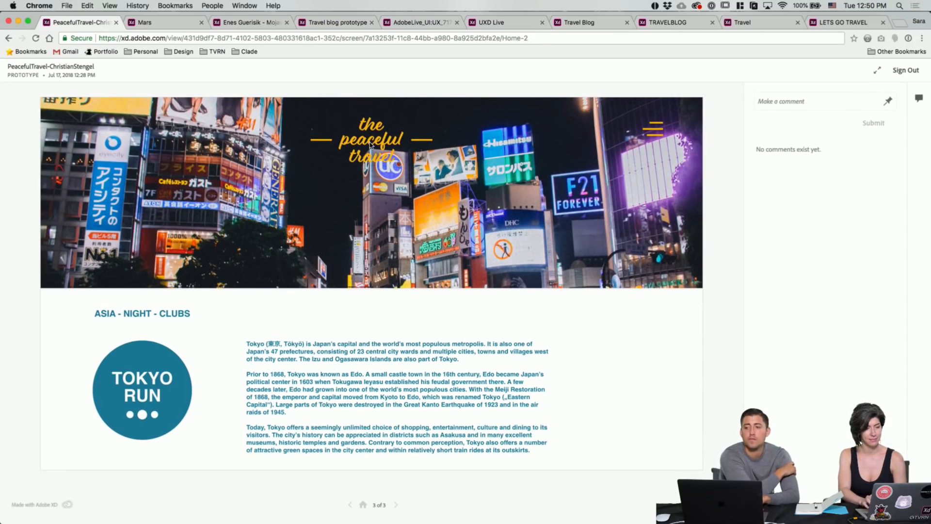
click(396, 505)
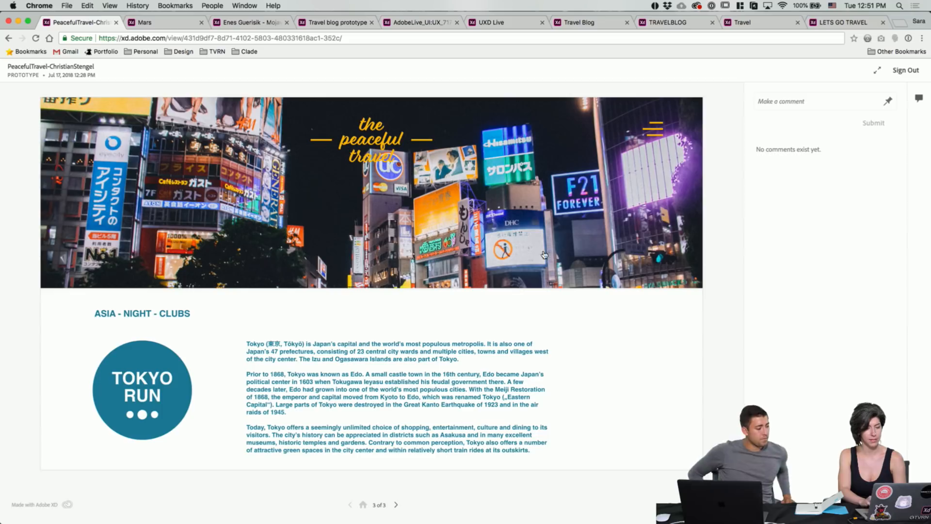
click(457, 215)
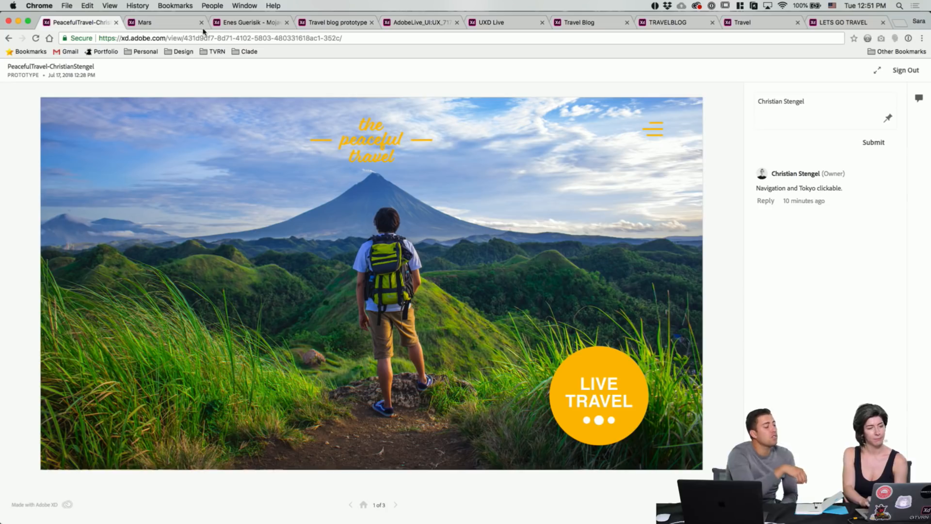
Step: Flip through the Mojave, Landscaper and Travel Blog India tabs, ending on the TRAVELBLOG airplane-wing prototype
click(281, 27)
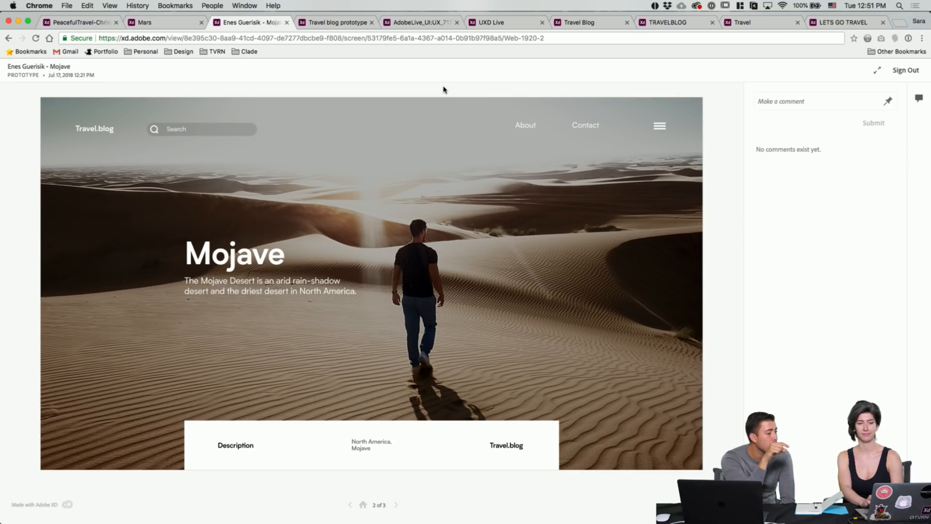
click(507, 27)
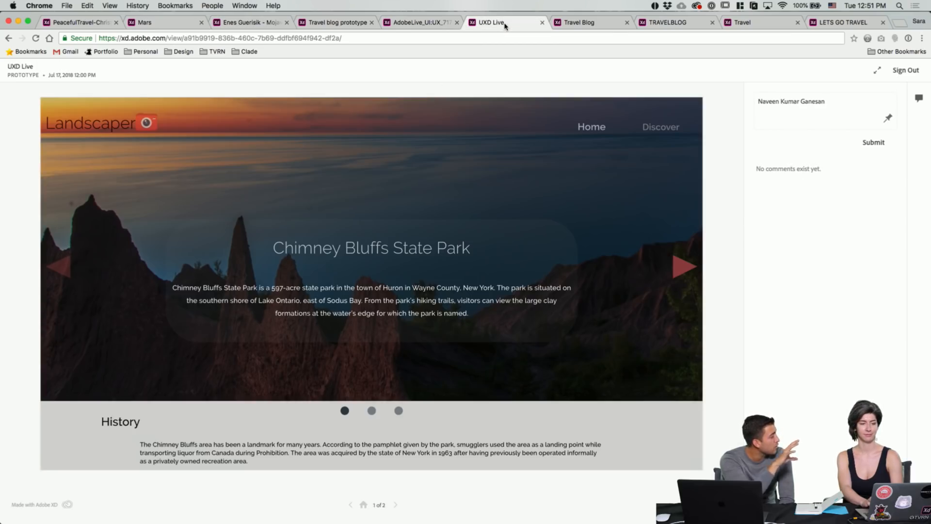
click(596, 27)
click(659, 26)
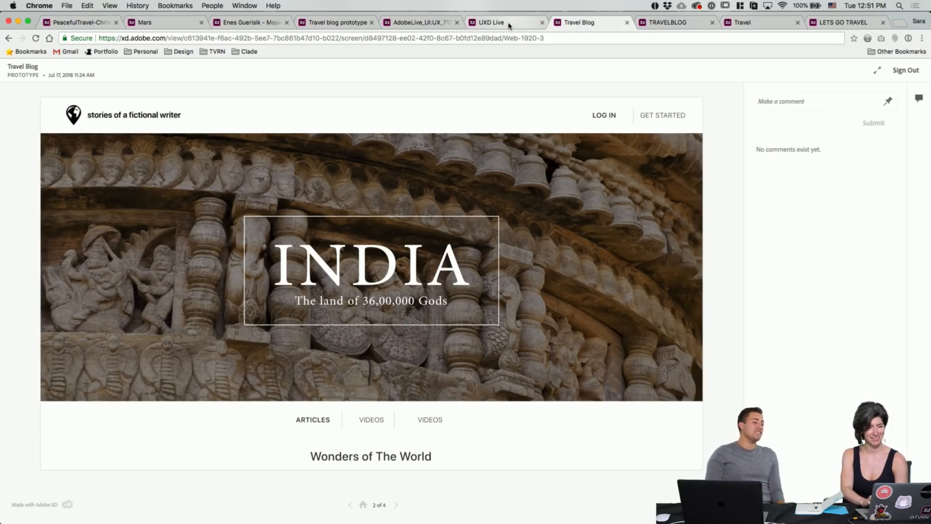
Step: Switch back across the browser tabs to the Shaycation TravelLanding prototype
click(579, 23)
click(499, 23)
click(418, 22)
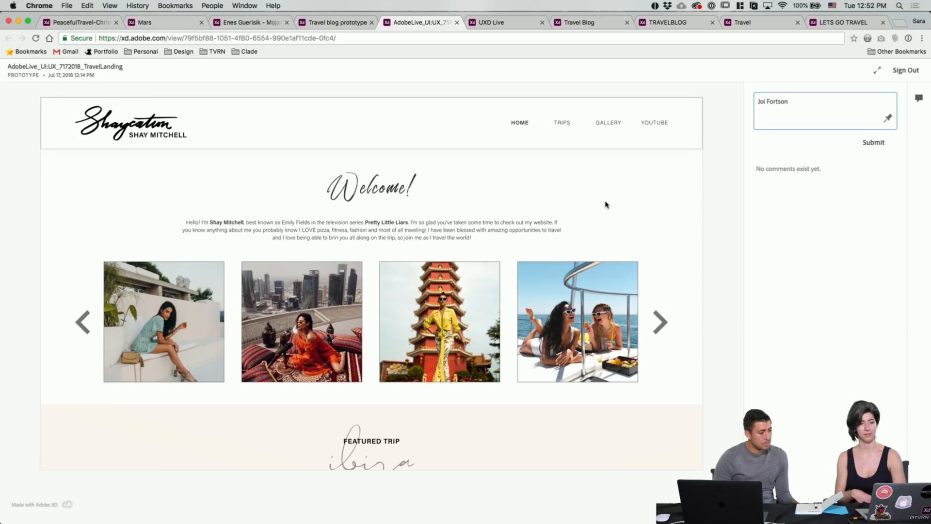
Step: Scroll down through the Welcome, Featured Trip and Recent Trips sections, then back to the top
scroll(605, 204, down, 2)
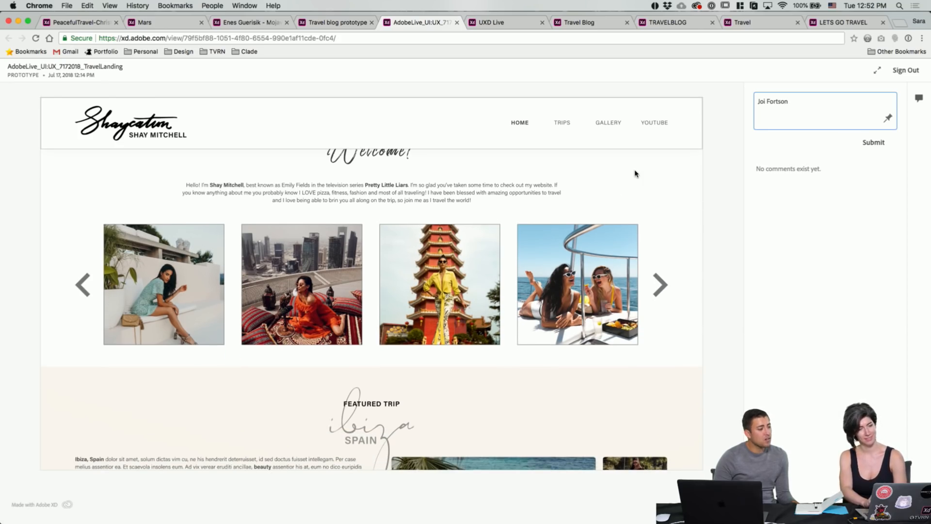
scroll(636, 173, down, 5)
scroll(249, 318, down, 5)
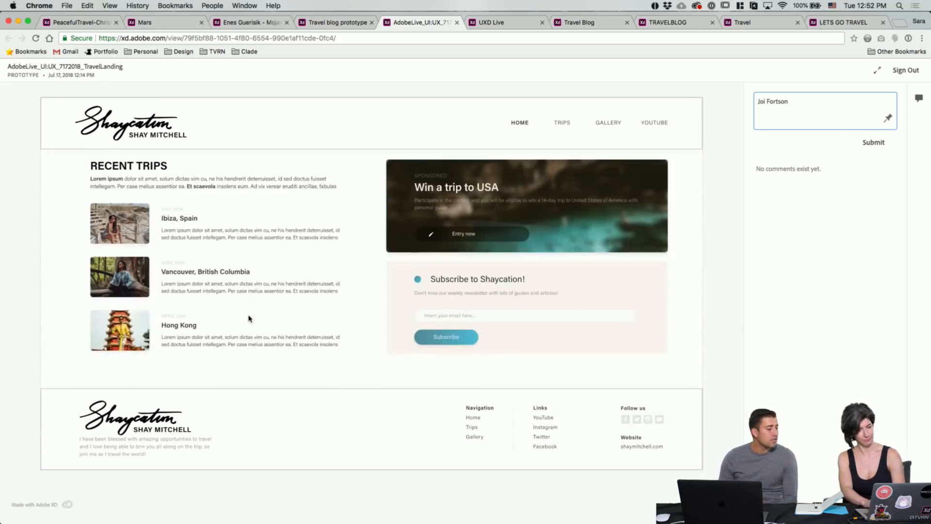
scroll(340, 286, up, 10)
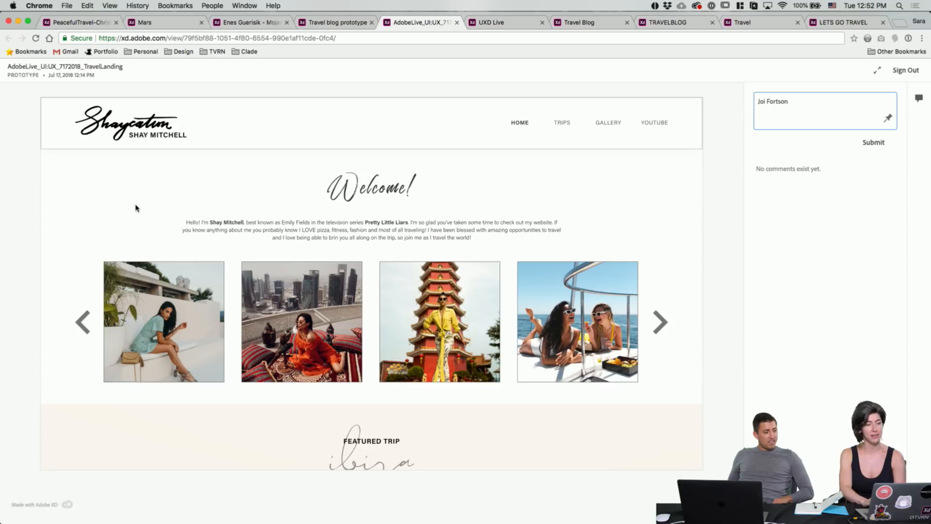
scroll(136, 206, down, 6)
scroll(114, 252, up, 6)
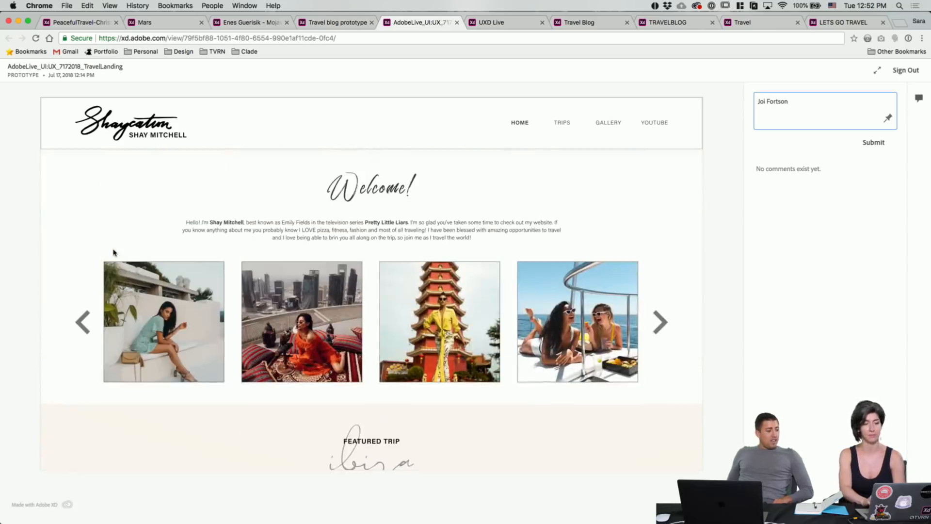
scroll(94, 216, down, 5)
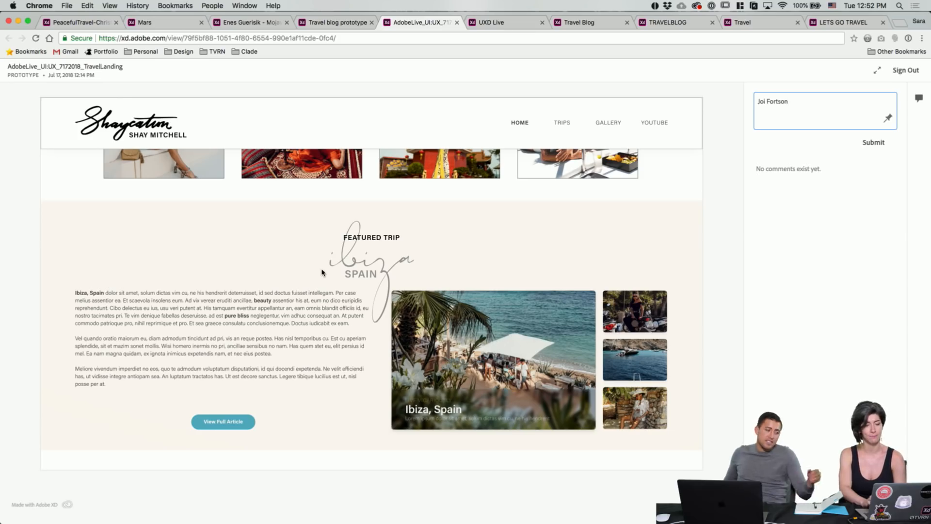
scroll(273, 252, down, 2)
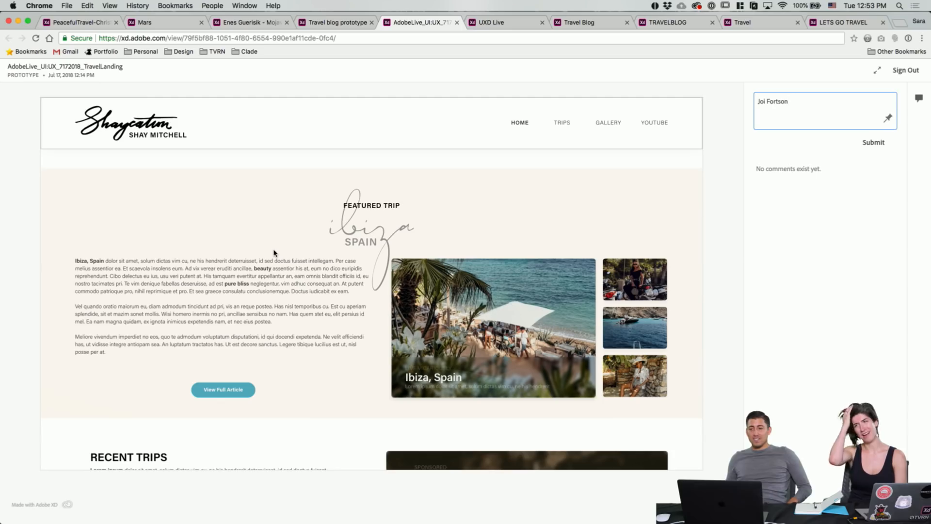
scroll(239, 206, up, 5)
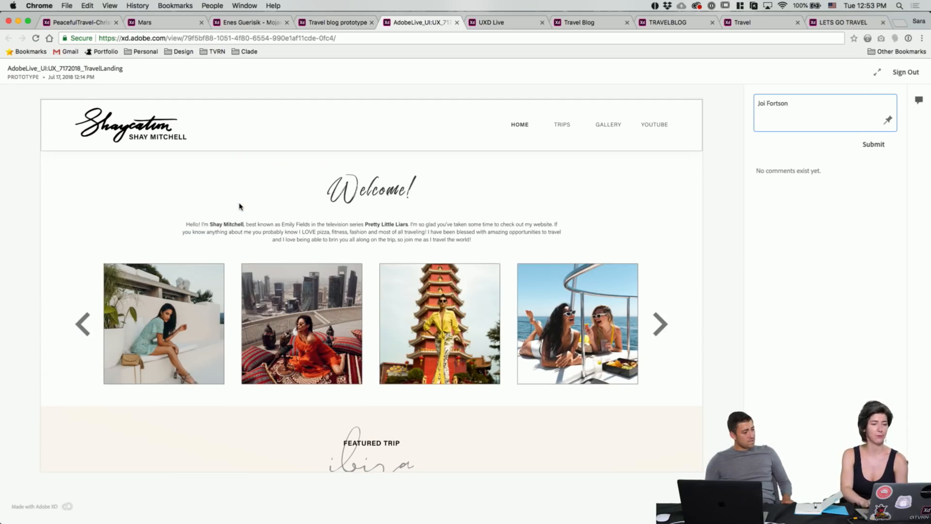